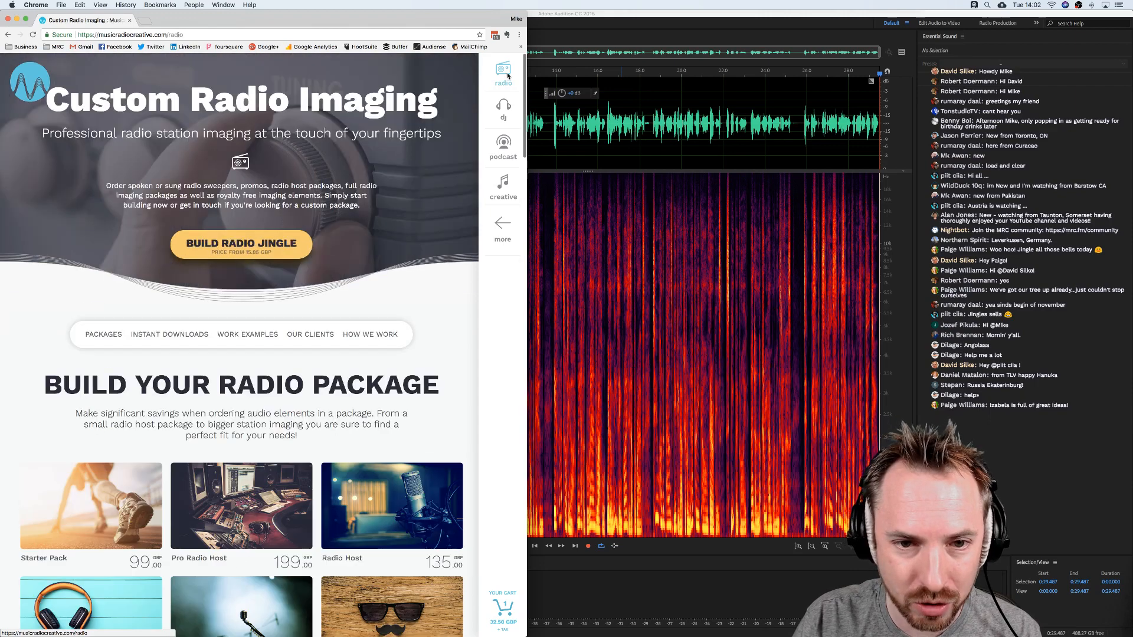
Browse the Christmas category of the radio instant downloads, expand the full package list and check the package descriptions.
{"action": "left_click", "coordinate": [171, 334]}
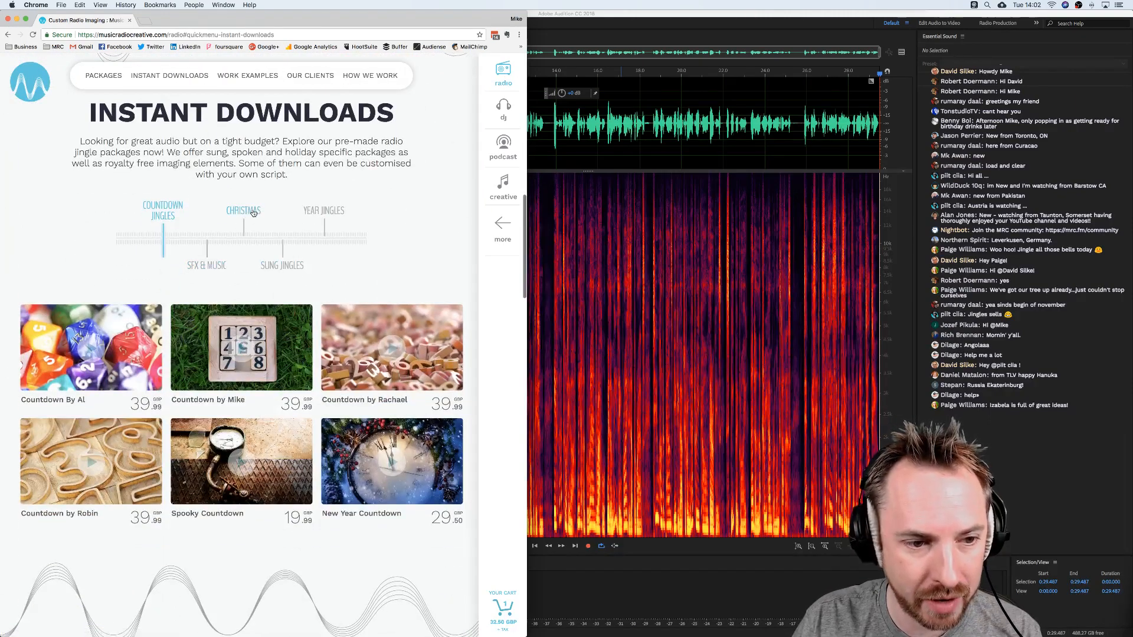
{"action": "left_click", "coordinate": [253, 212]}
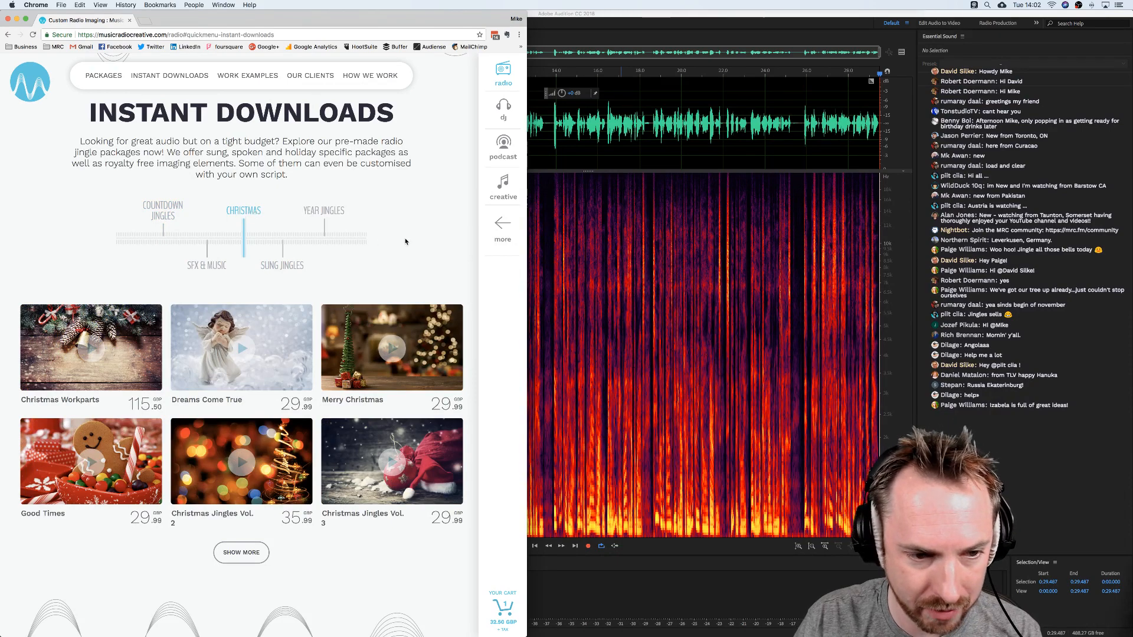
{"action": "mouse_move", "coordinate": [462, 448]}
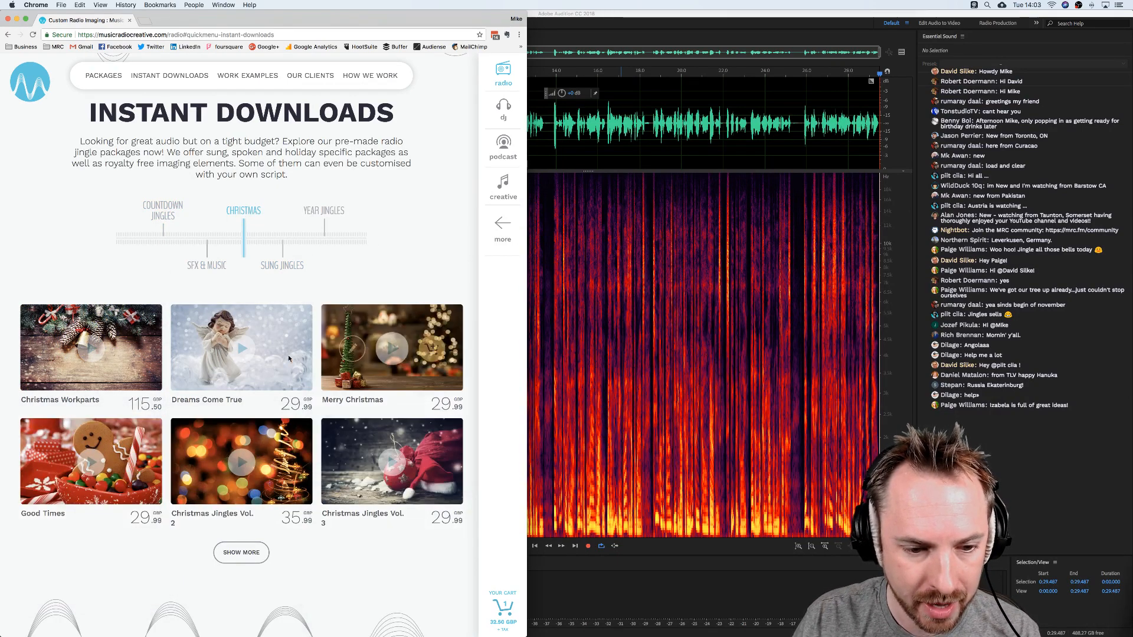
{"action": "mouse_move", "coordinate": [288, 553]}
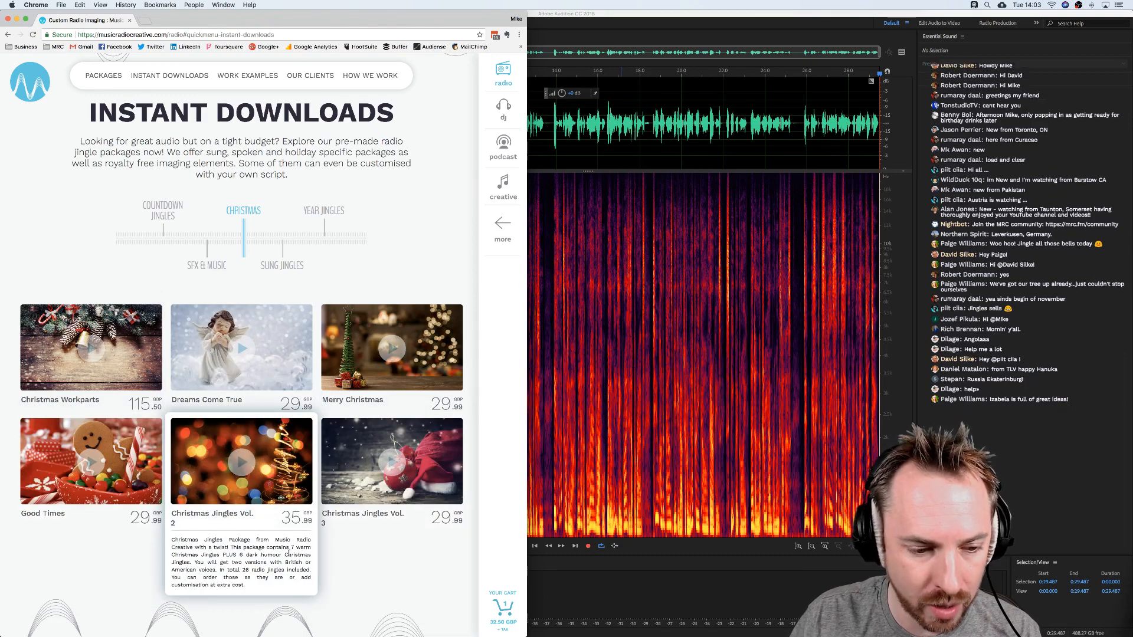
{"action": "left_click", "coordinate": [239, 550]}
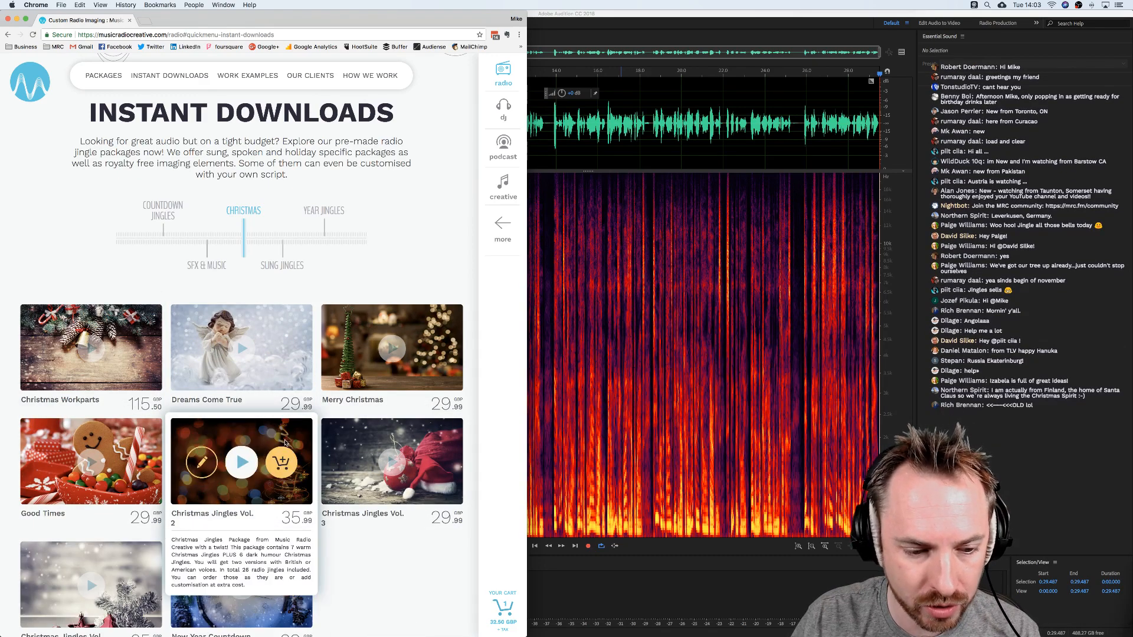
{"action": "scroll", "coordinate": [328, 485], "scroll_direction": "down", "scroll_amount": 2}
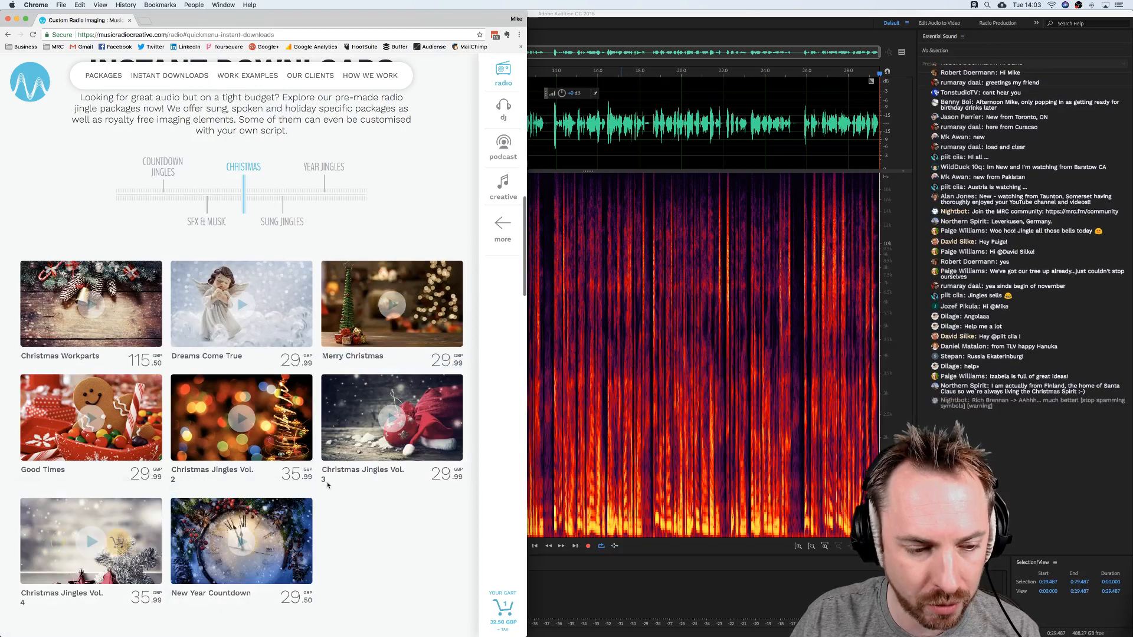
{"action": "mouse_move", "coordinate": [276, 313]}
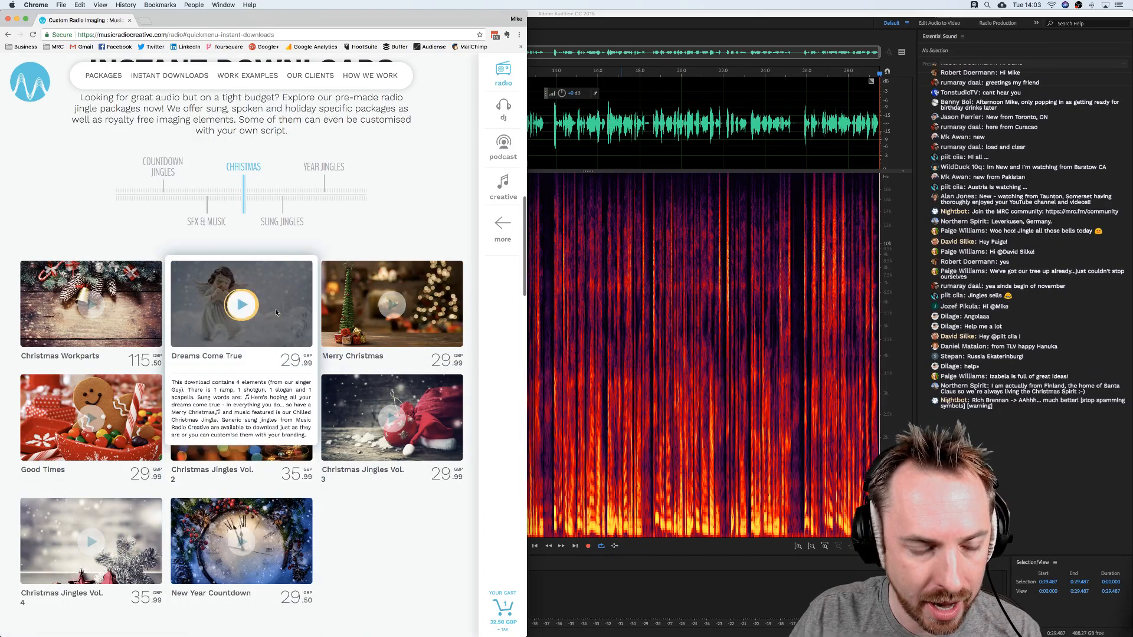
{"action": "mouse_move", "coordinate": [87, 294]}
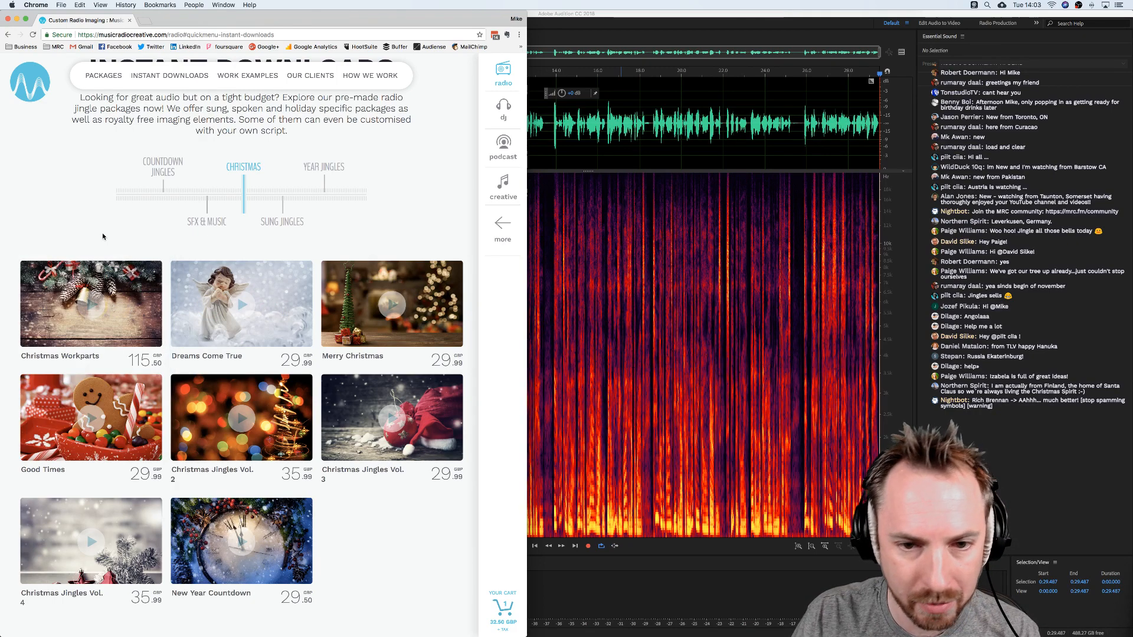
{"action": "scroll", "coordinate": [60, 238], "scroll_direction": "up", "scroll_amount": 1}
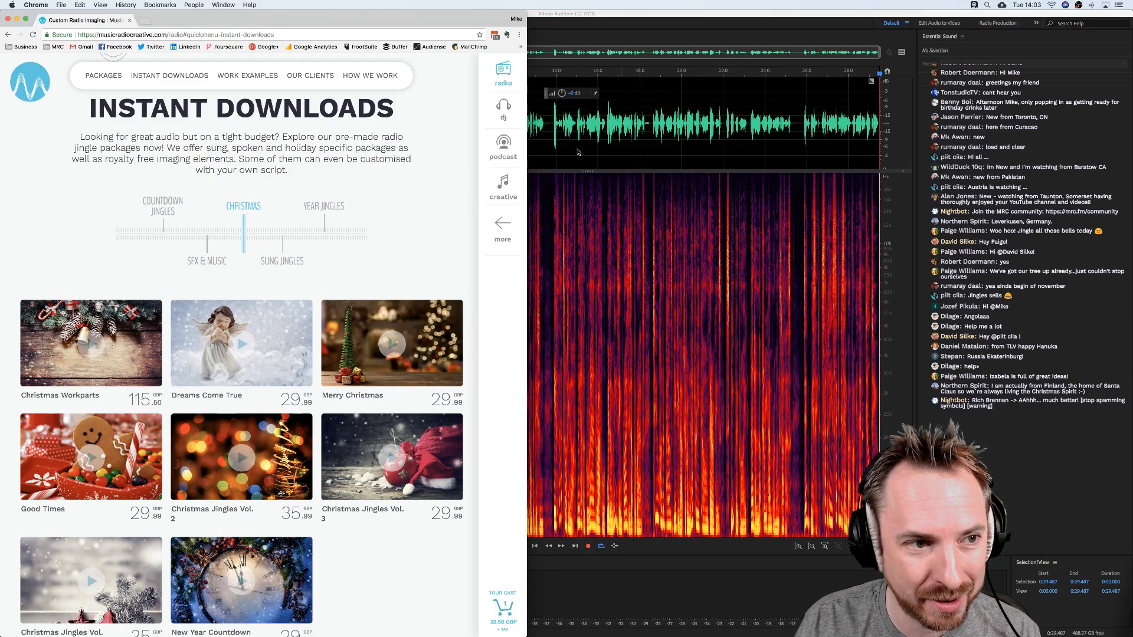
Switch to Finder and extract Christmas Imaging Workparts.zip in the Downloads folder.
{"action": "left_click", "coordinate": [530, 151]}
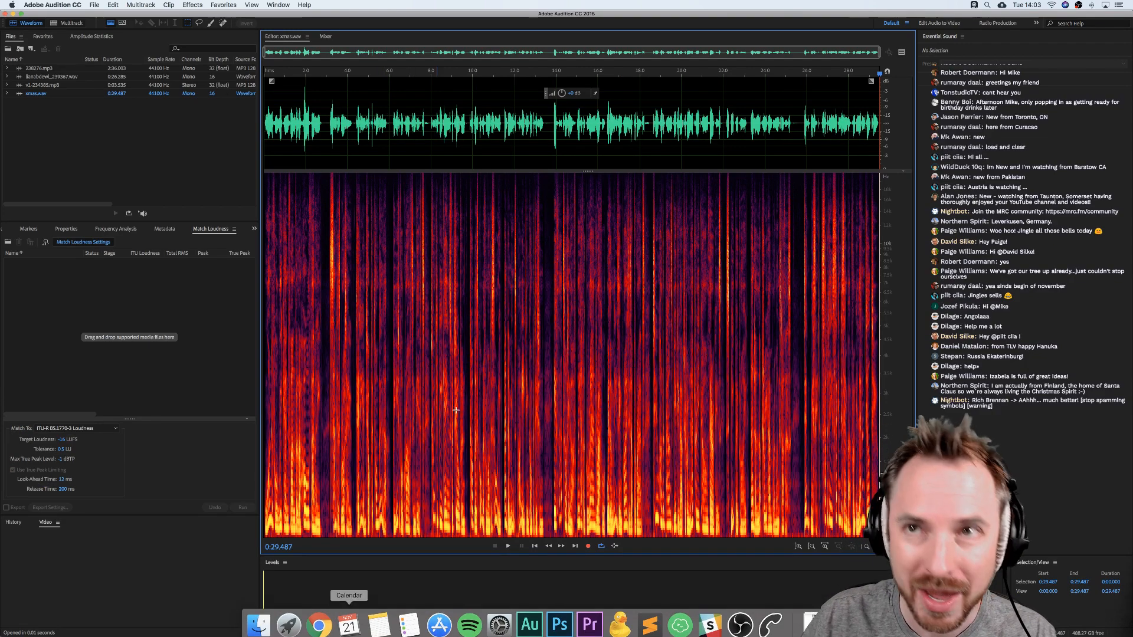
{"action": "key", "text": "super+Tab"}
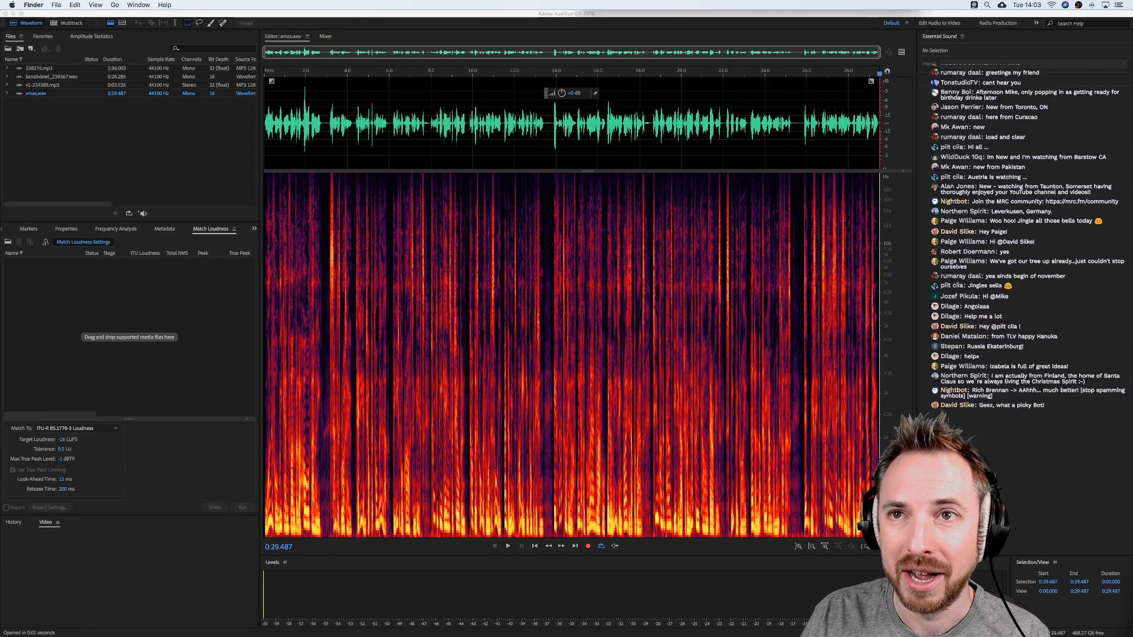
{"action": "left_click", "coordinate": [460, 224]}
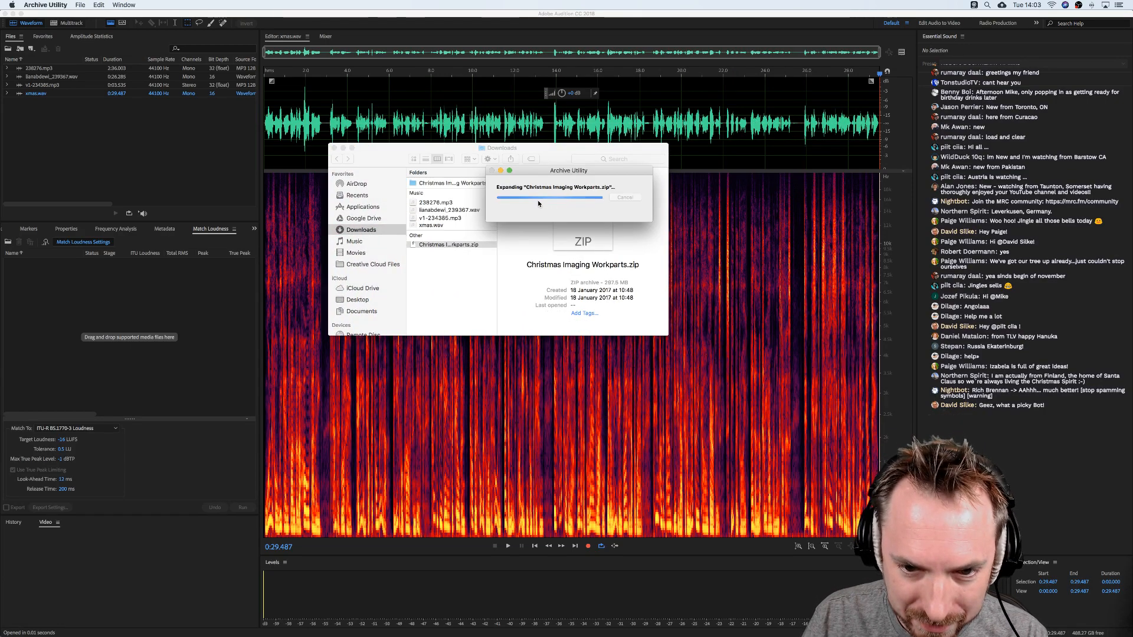
Look through the Beds, Long_fx, Short_fx and Vocals folders of the extracted Christmas package and close the Finder window.
{"action": "left_click", "coordinate": [534, 185]}
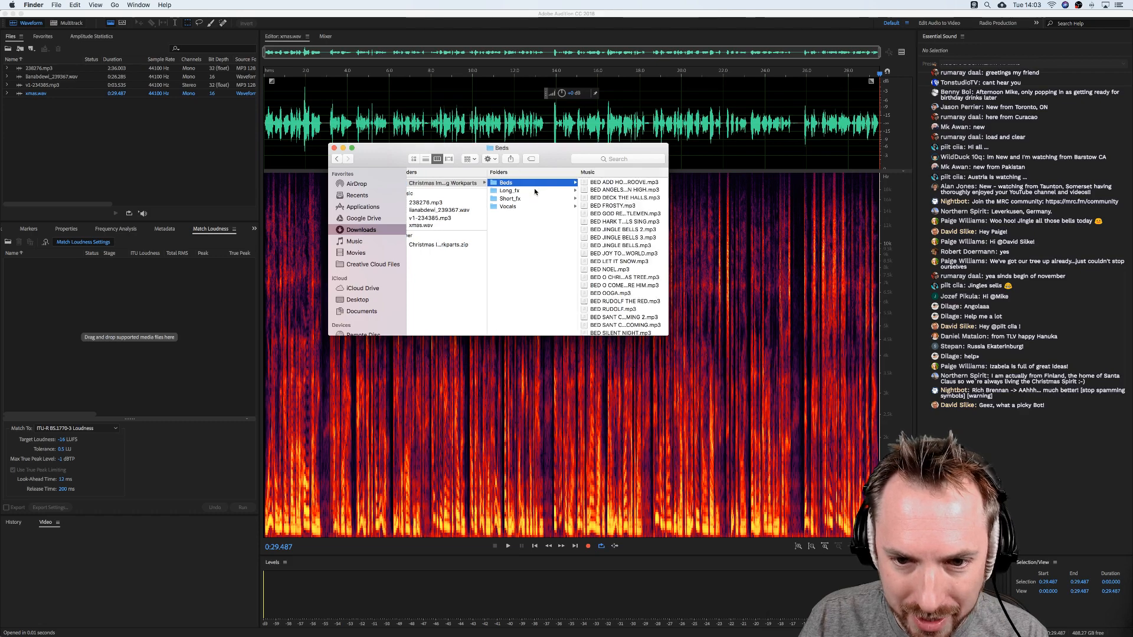
{"action": "left_click", "coordinate": [531, 191]}
{"action": "left_click", "coordinate": [527, 199]}
{"action": "left_click", "coordinate": [530, 207]}
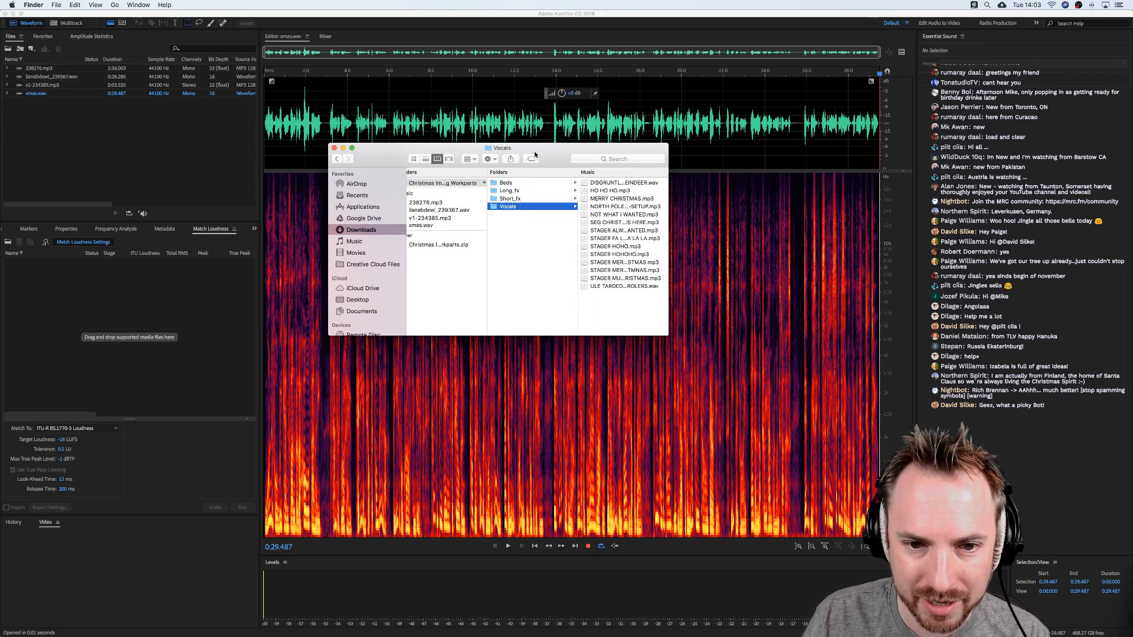
{"action": "key", "text": "super+w"}
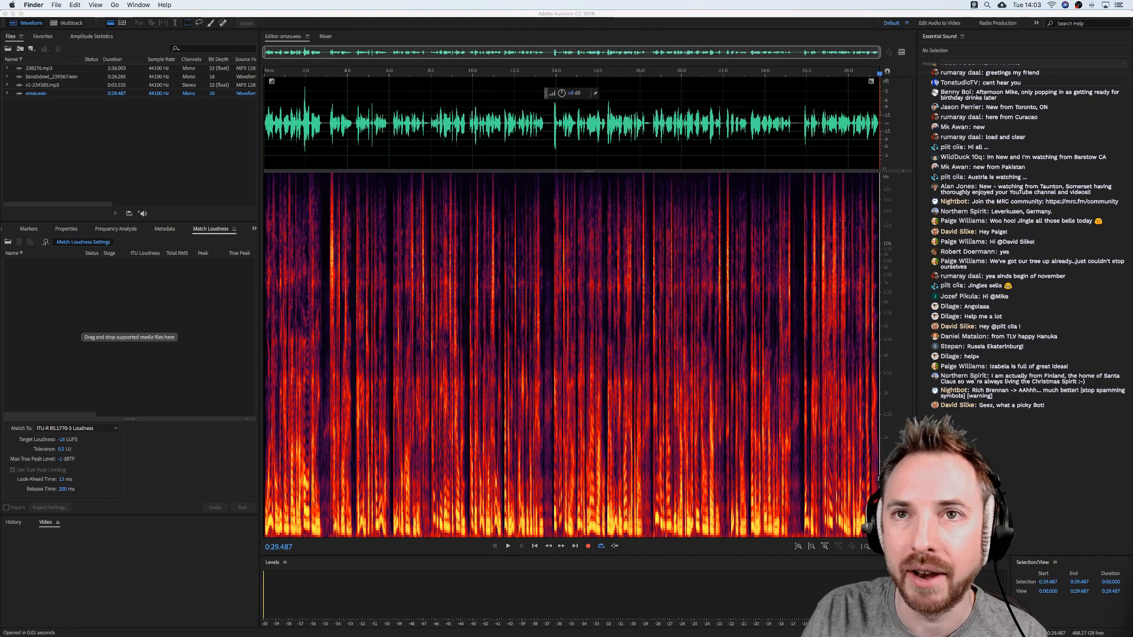
Switch back to Adobe Audition and display the Media Browser.
{"action": "left_click", "coordinate": [132, 180]}
{"action": "left_click", "coordinate": [25, 230]}
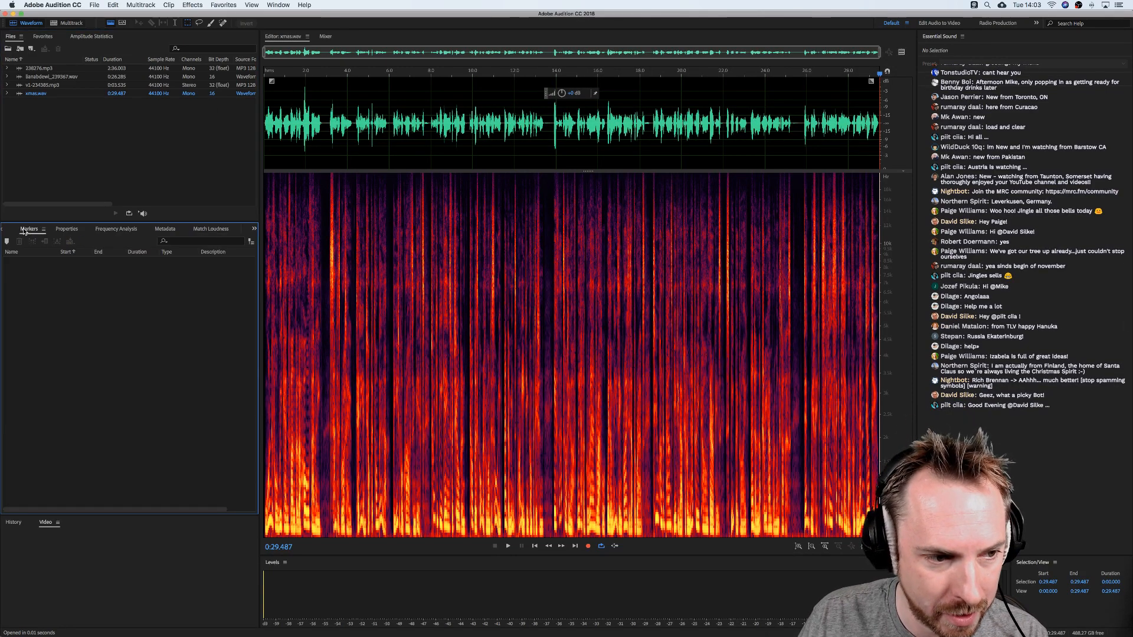
{"action": "left_click", "coordinate": [7, 231]}
{"action": "left_click", "coordinate": [22, 230]}
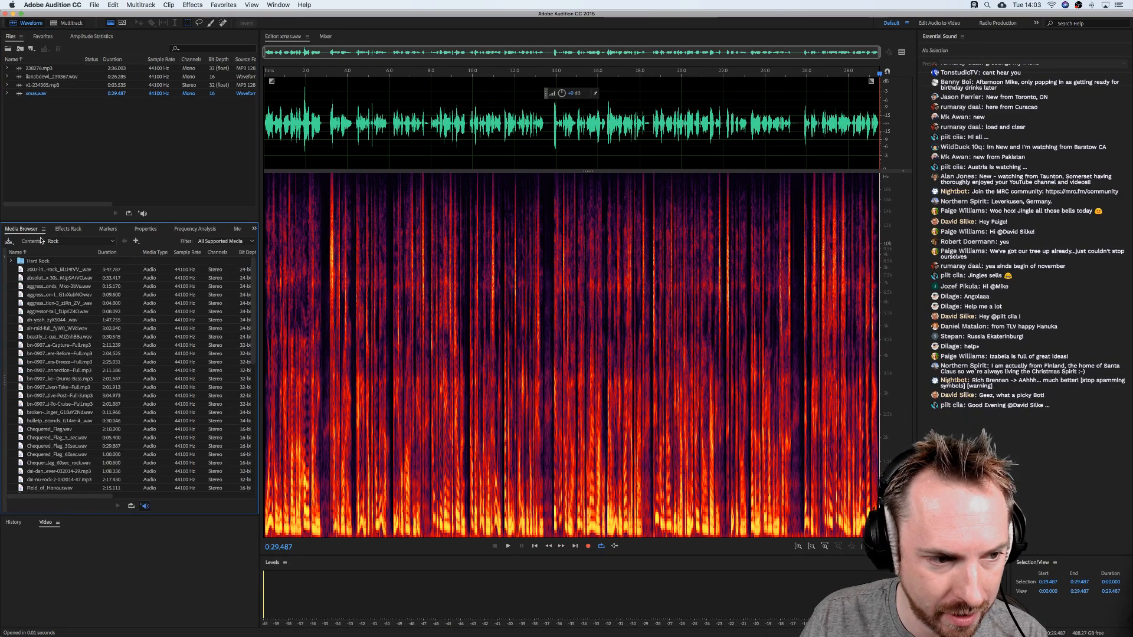
Browse to the Beds folder inside Christmas Imaging Workparts in Downloads, hiding the folder tree to leave only the contents list.
{"action": "left_click", "coordinate": [68, 243]}
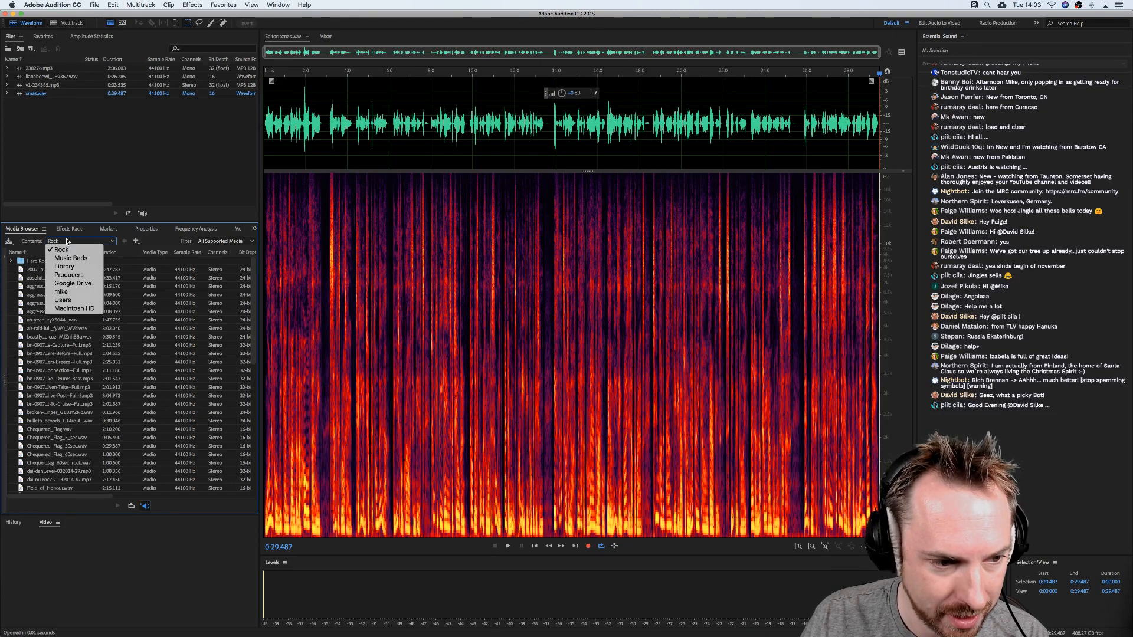
{"action": "left_click", "coordinate": [23, 243]}
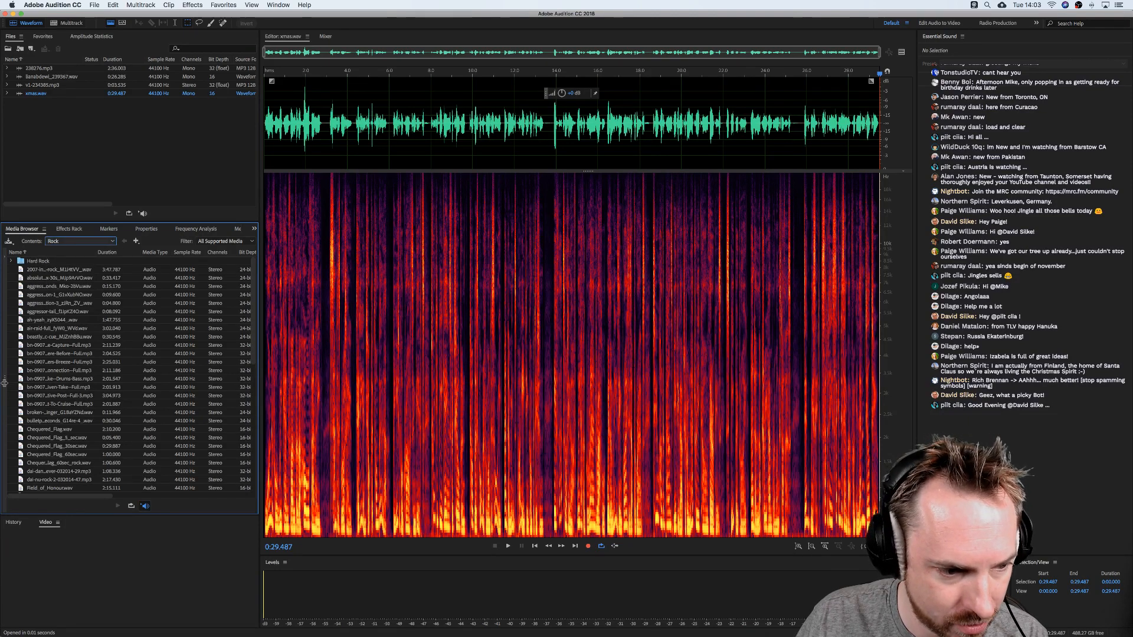
{"action": "left_click_drag", "start_coordinate": [4, 382], "coordinate": [101, 382]}
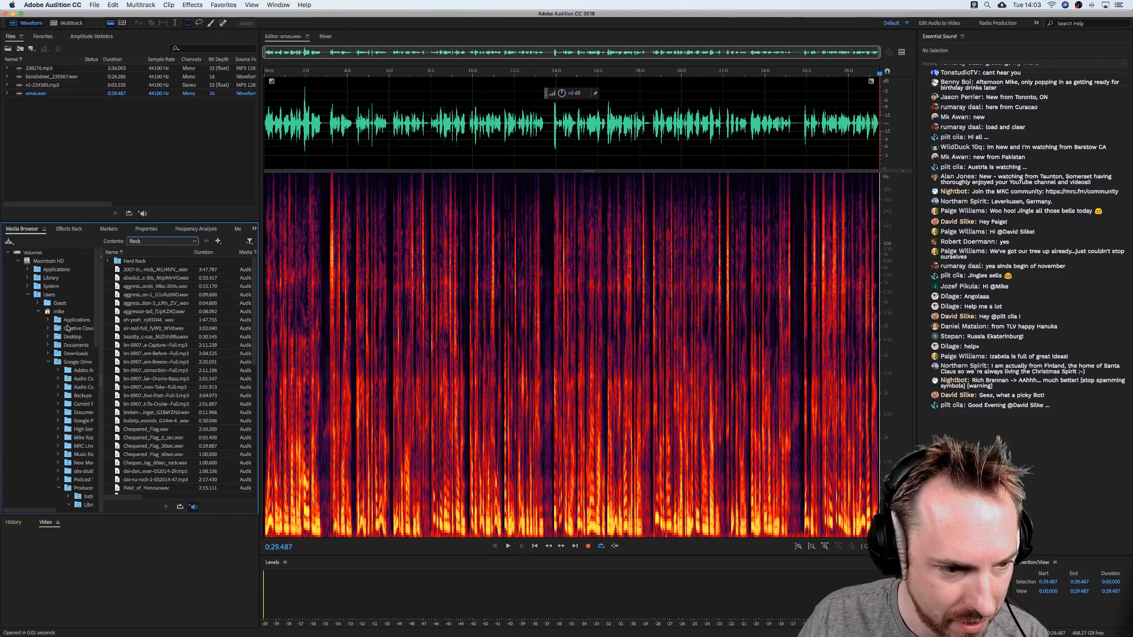
{"action": "left_click", "coordinate": [75, 354]}
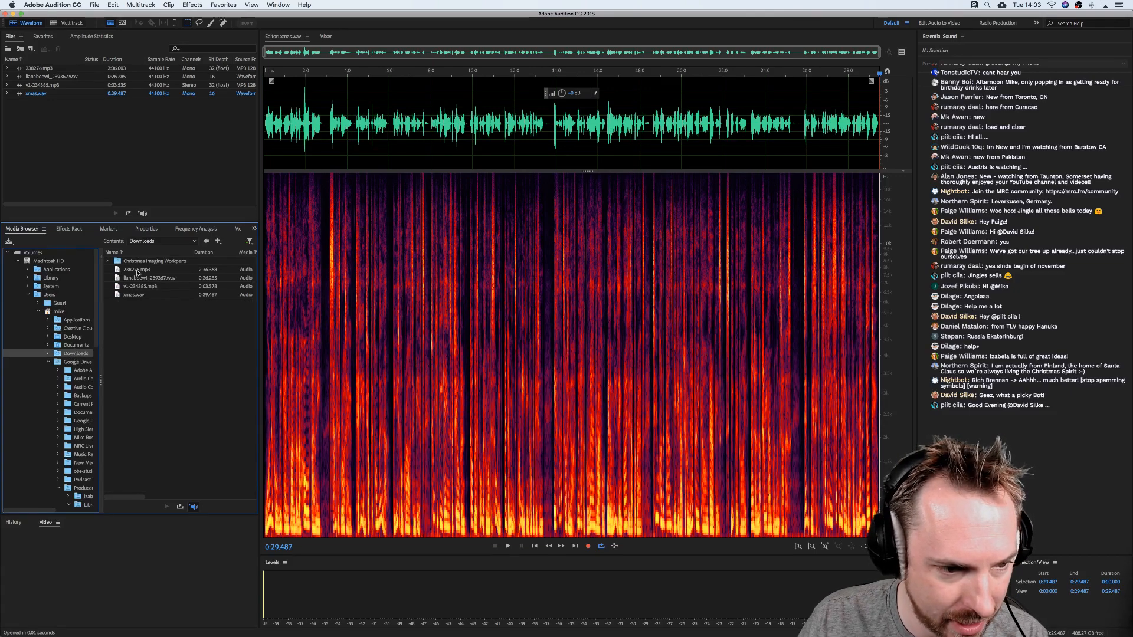
{"action": "double_click", "coordinate": [140, 261]}
{"action": "left_click_drag", "start_coordinate": [102, 377], "coordinate": [5, 377]}
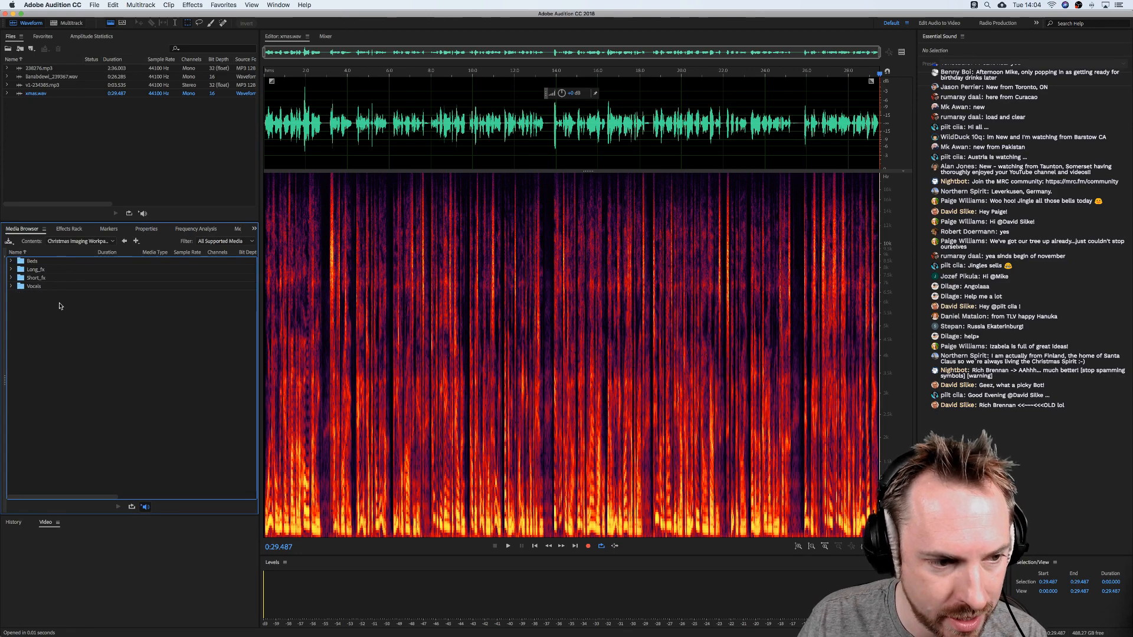
{"action": "double_click", "coordinate": [36, 262]}
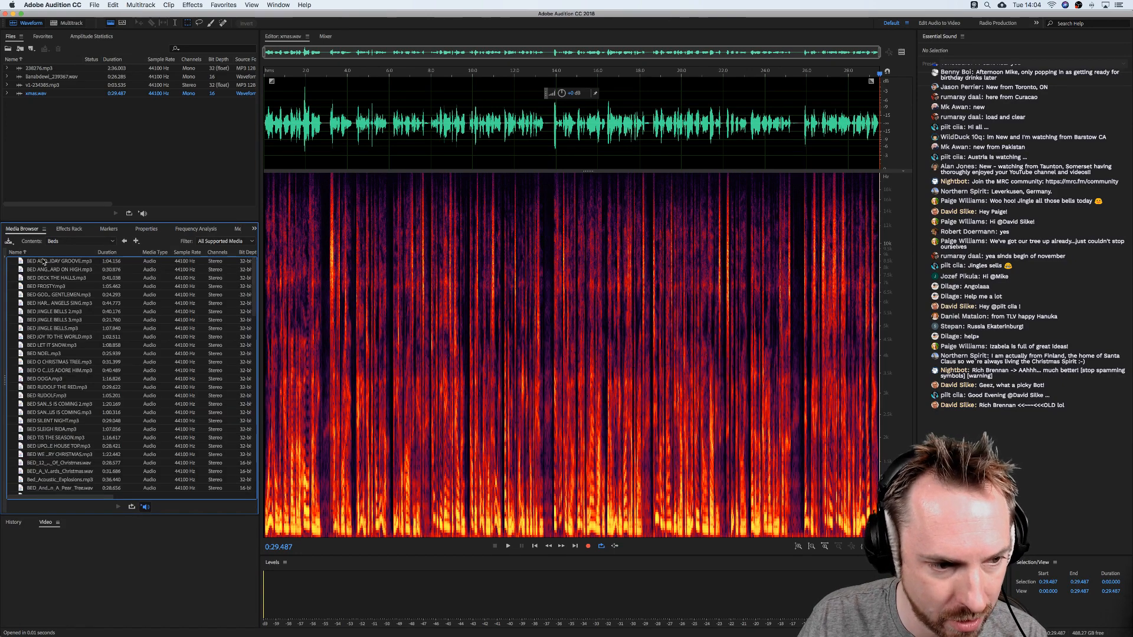
Audition the music beds one by one from the first file in the Beds list through BED JINGLE BELLS 2.mp3.
{"action": "left_click", "coordinate": [43, 261]}
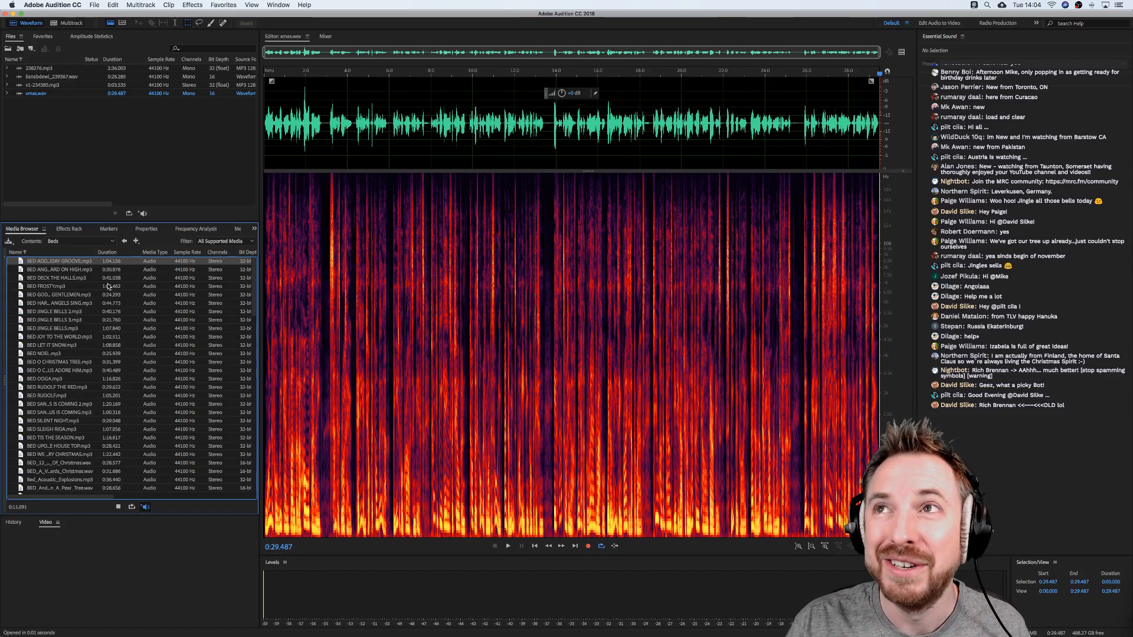
{"action": "left_click", "coordinate": [62, 270]}
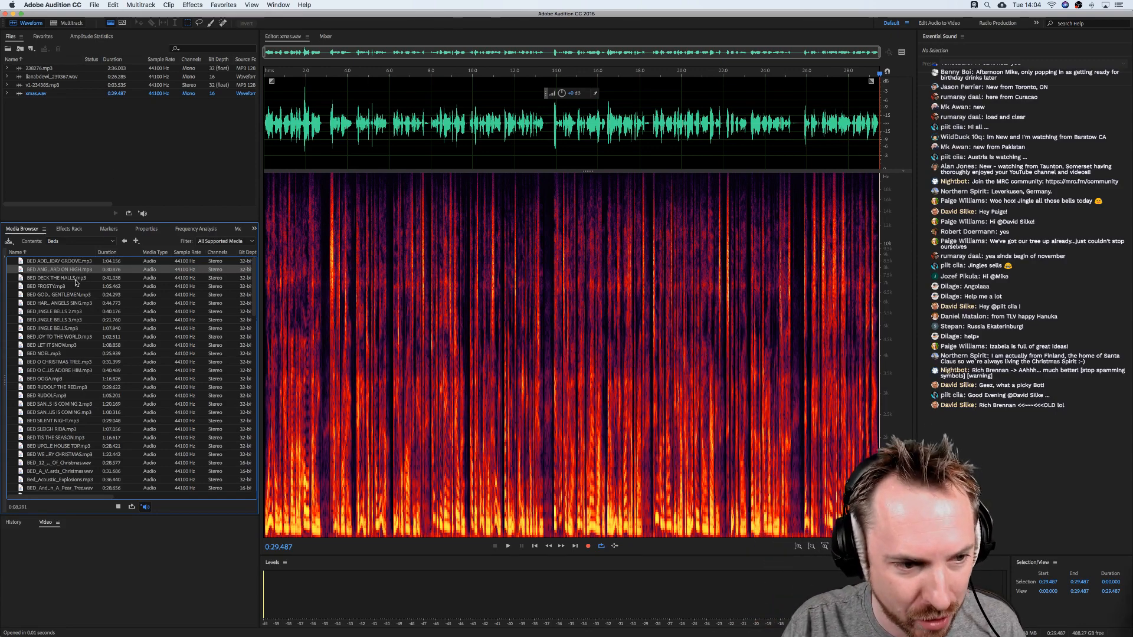
{"action": "left_click", "coordinate": [75, 280]}
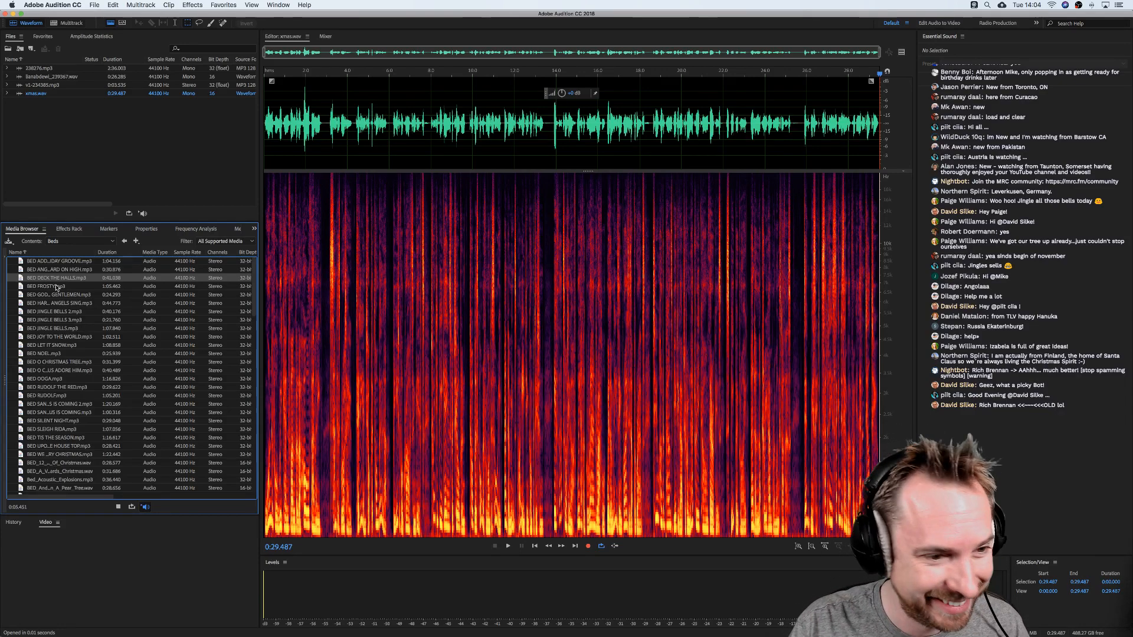
{"action": "left_click", "coordinate": [56, 287]}
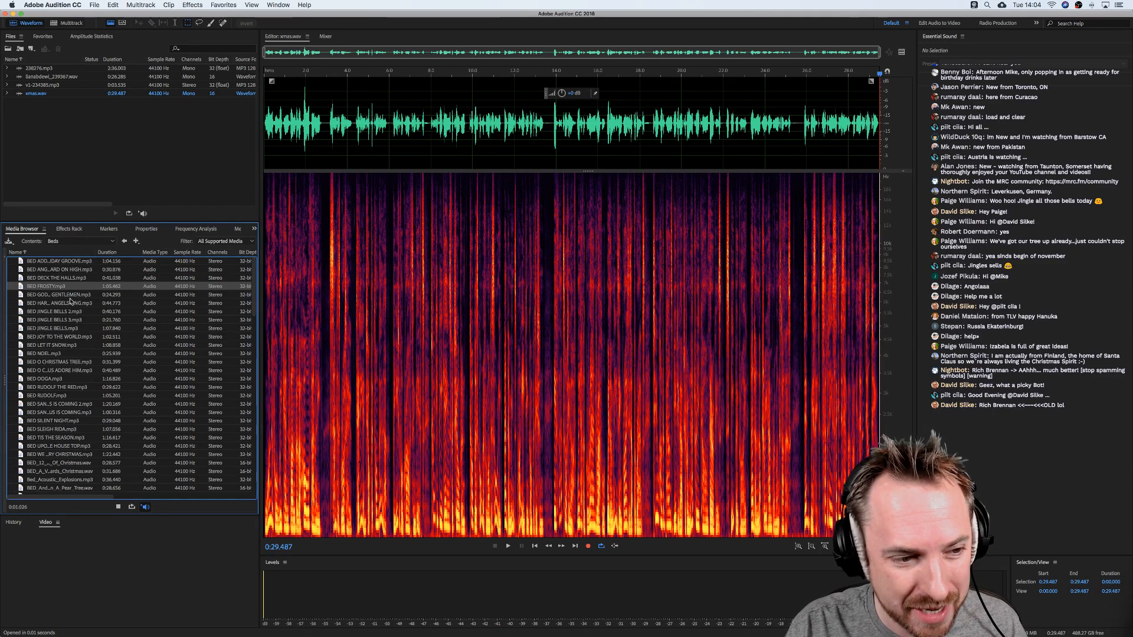
{"action": "left_click", "coordinate": [70, 295]}
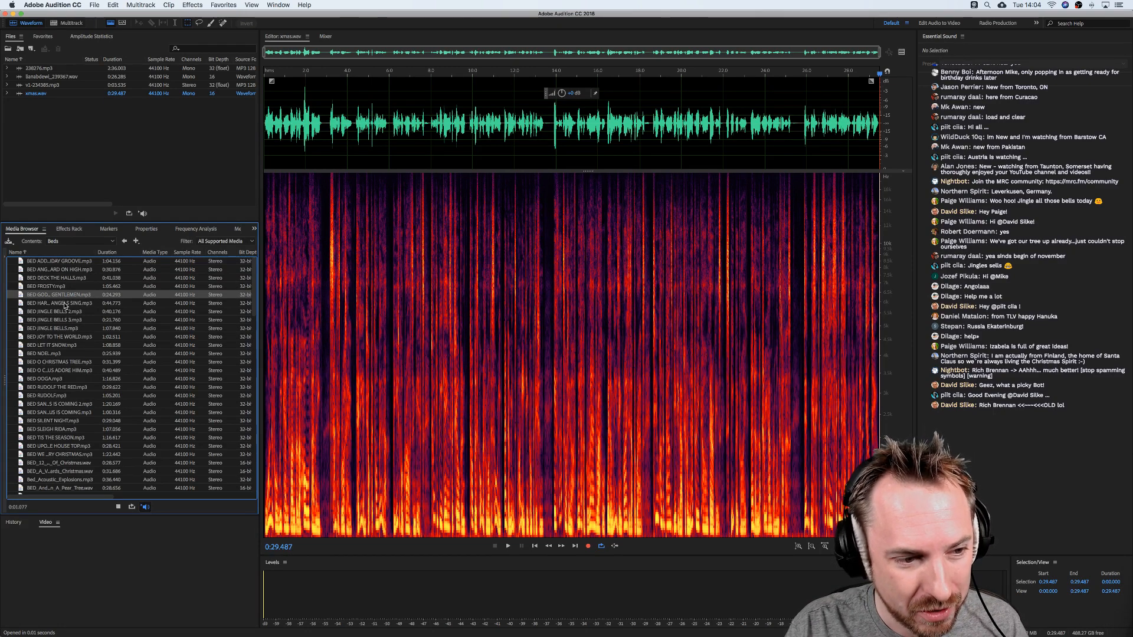
{"action": "left_click", "coordinate": [55, 304]}
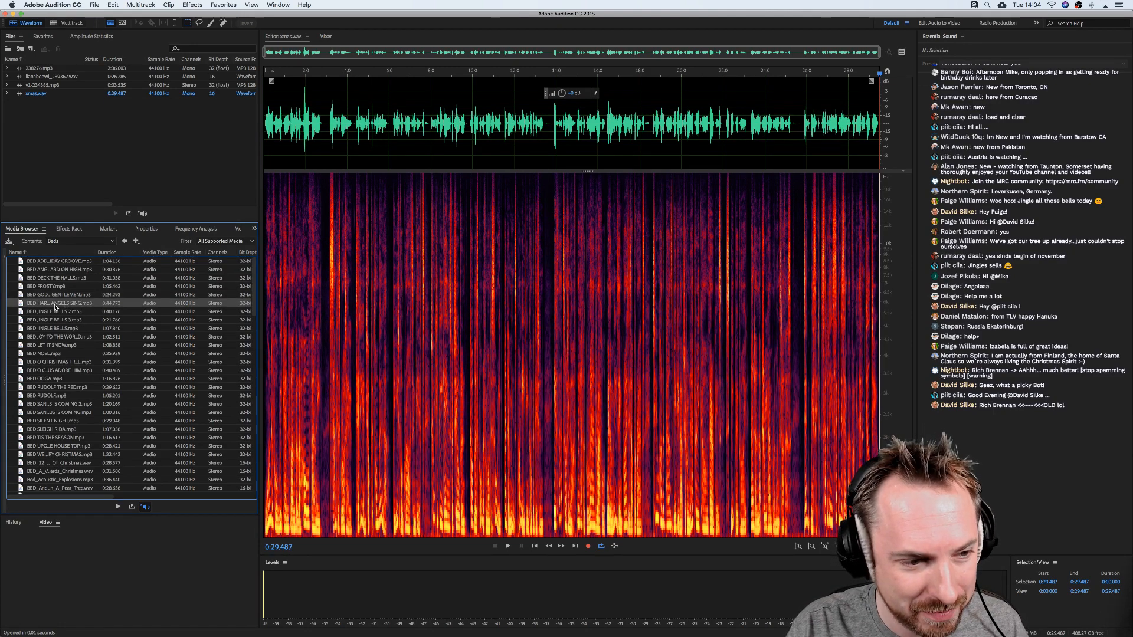
{"action": "left_click", "coordinate": [62, 313]}
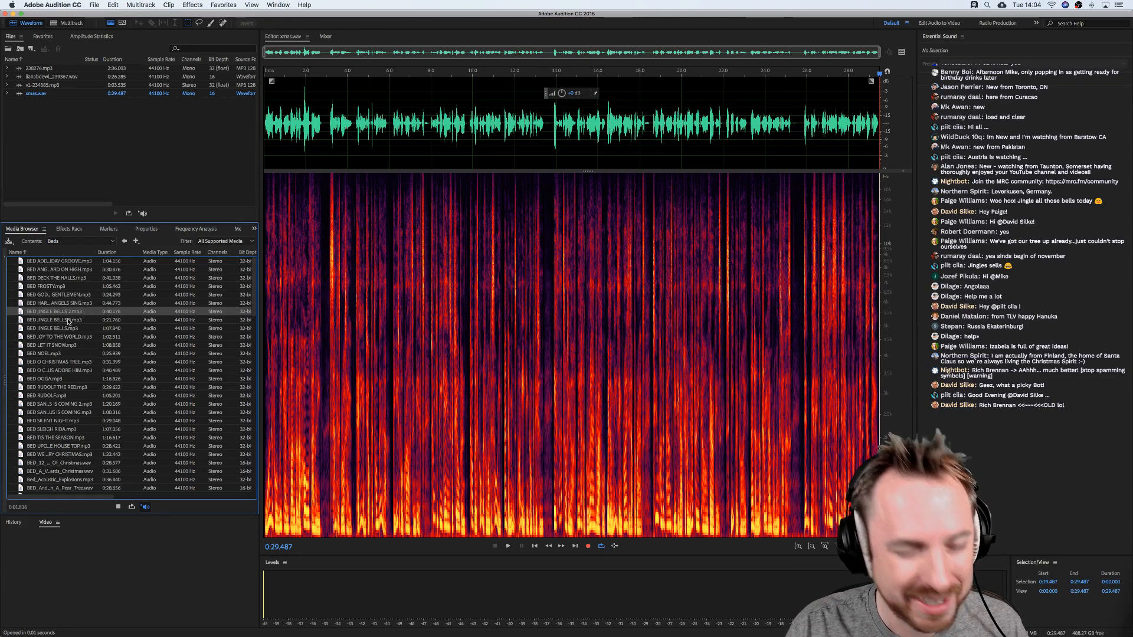
Continue auditioning the beds from BED JINGLE BELLS 3.mp3 through BED O CHRISTMAS TREE.mp3.
{"action": "left_click", "coordinate": [69, 321]}
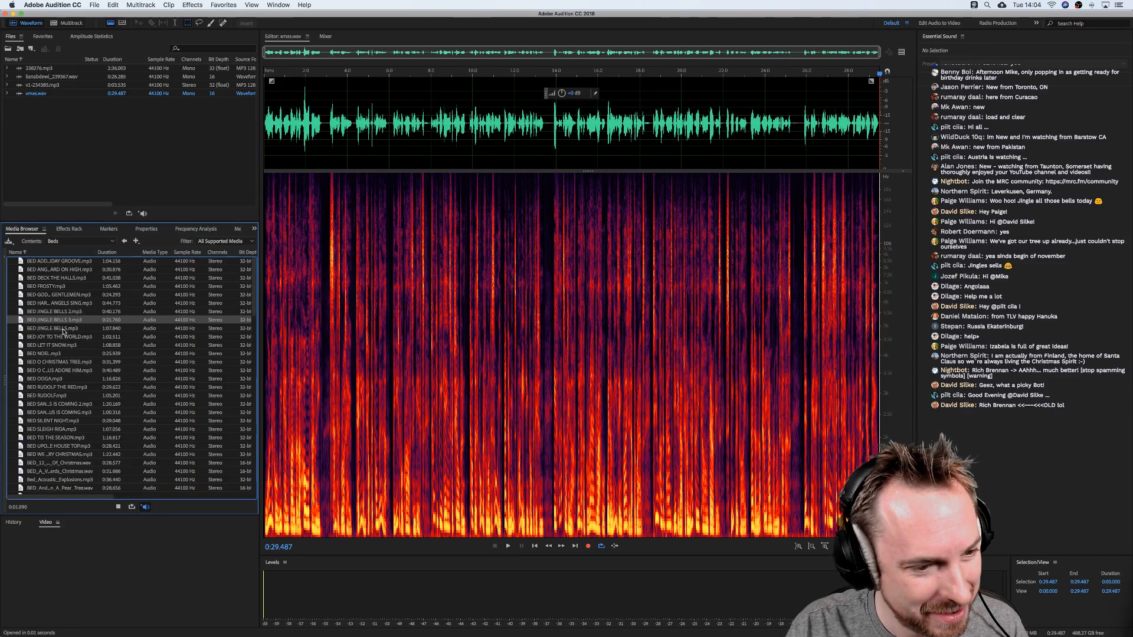
{"action": "left_click", "coordinate": [63, 329]}
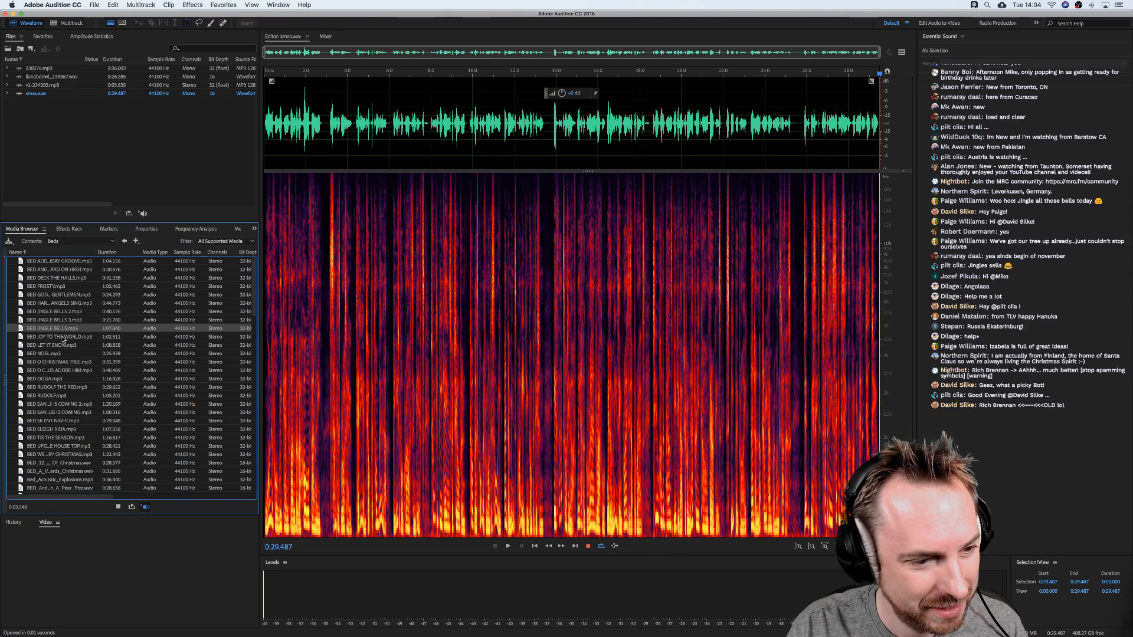
{"action": "left_click", "coordinate": [63, 337]}
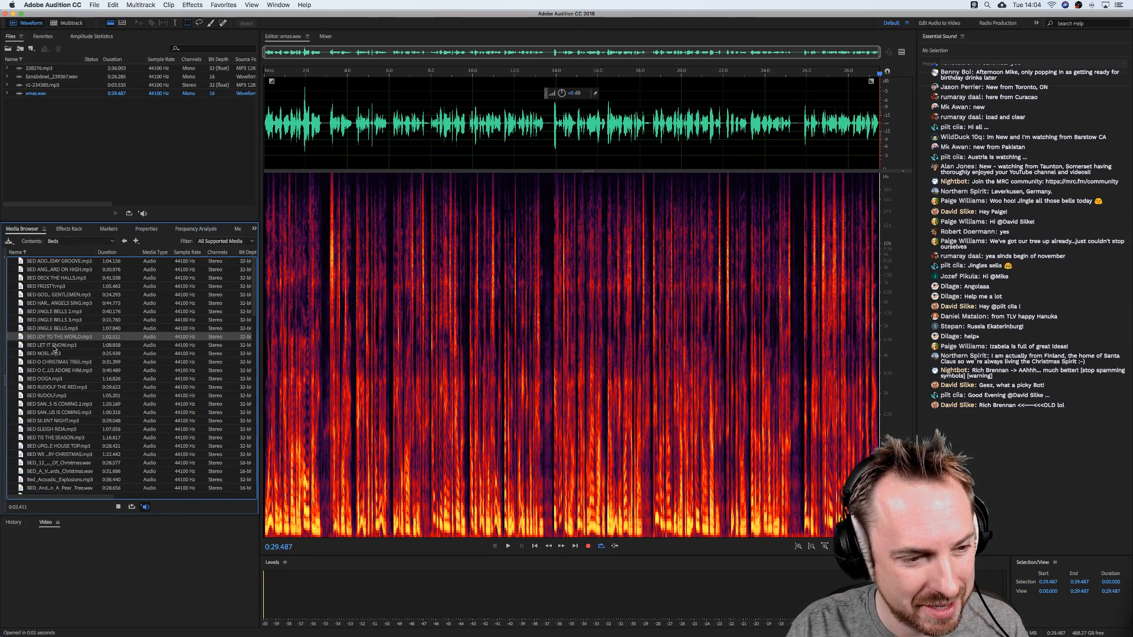
{"action": "left_click", "coordinate": [53, 346]}
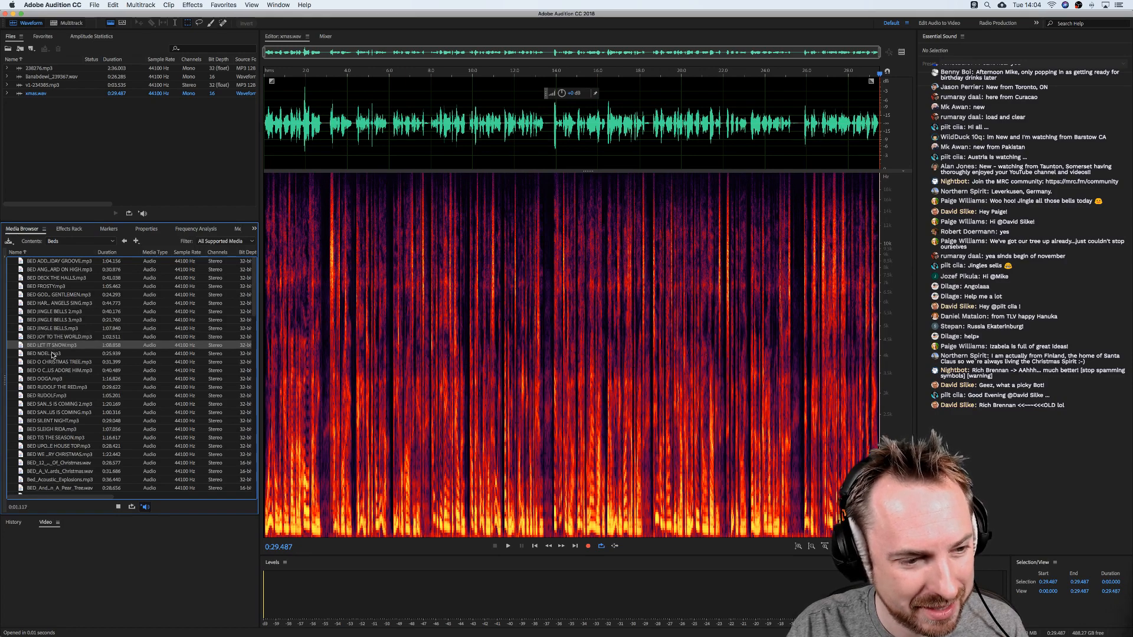
{"action": "left_click", "coordinate": [52, 354]}
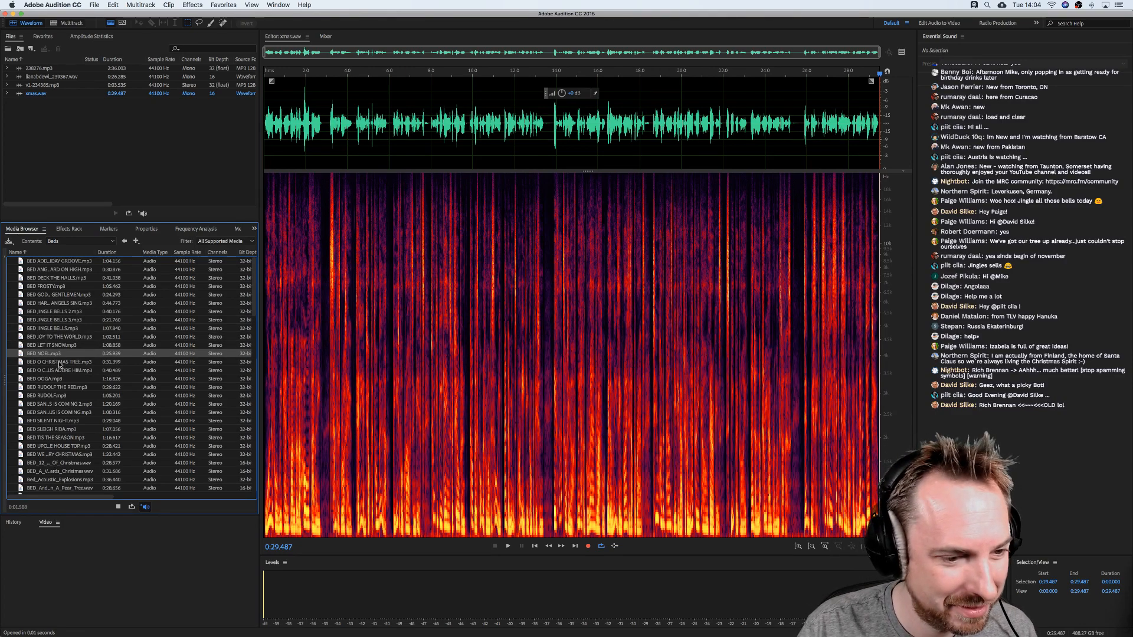
{"action": "left_click", "coordinate": [60, 364]}
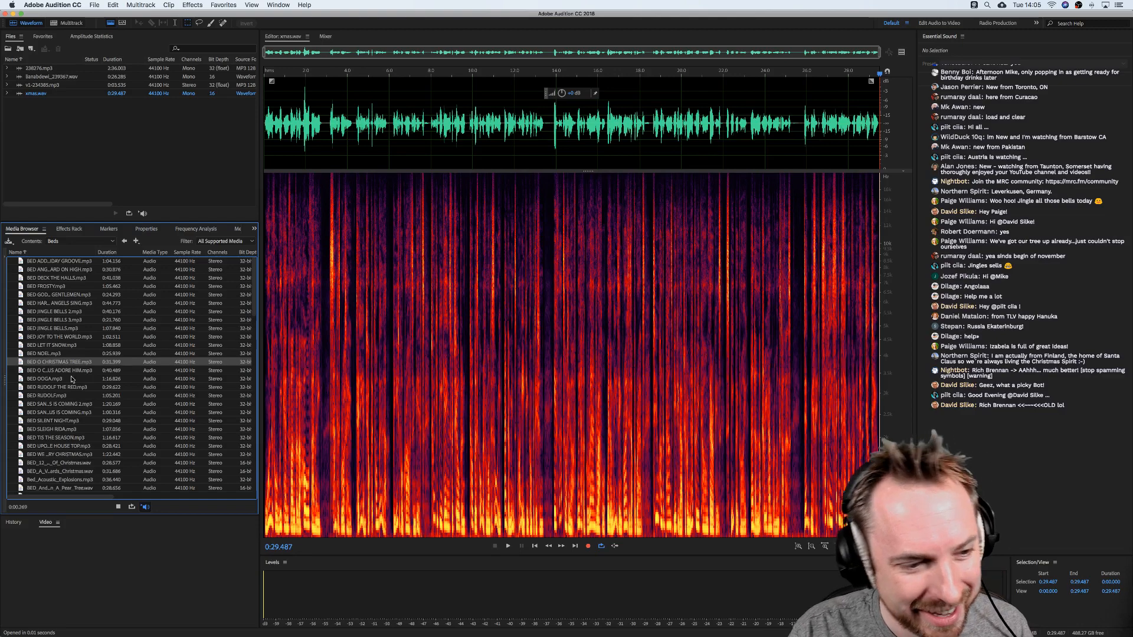
Audition BED_Big_Thumping_World.wav further down the list, compare it with the bed directly below, and return to it.
{"action": "scroll", "coordinate": [63, 388], "scroll_direction": "down", "scroll_amount": 6}
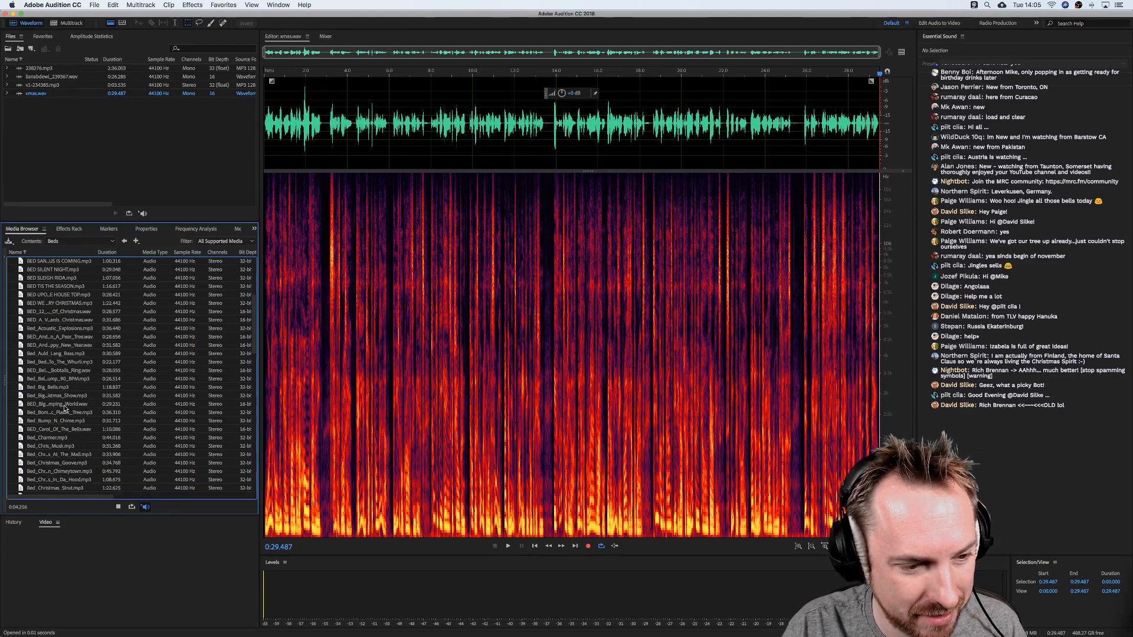
{"action": "left_click", "coordinate": [65, 406]}
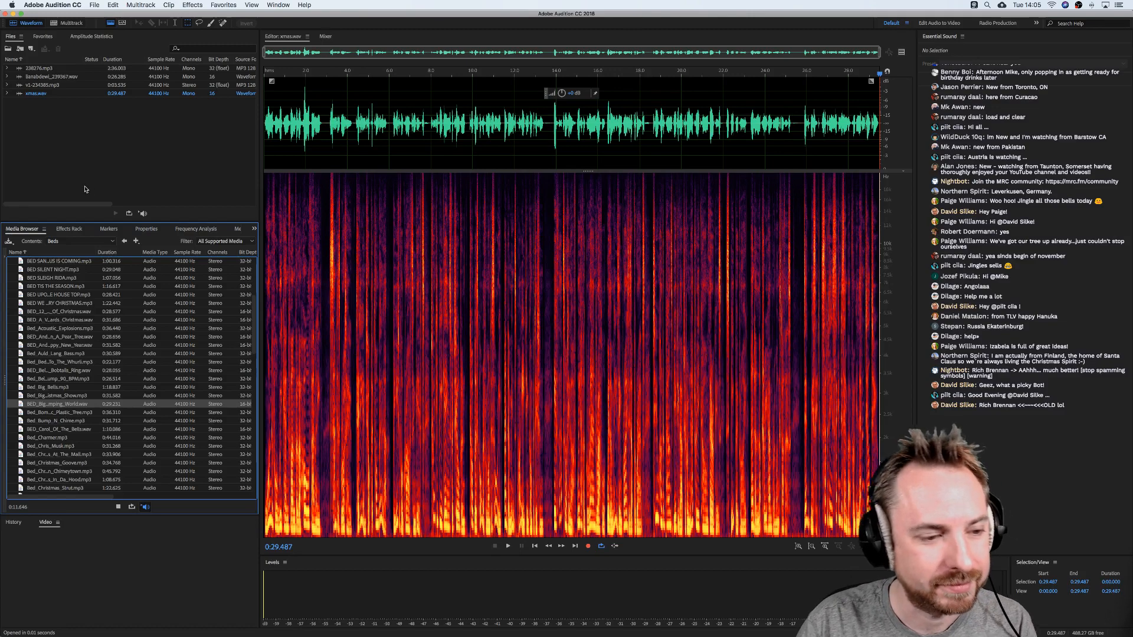
{"action": "left_click", "coordinate": [71, 413]}
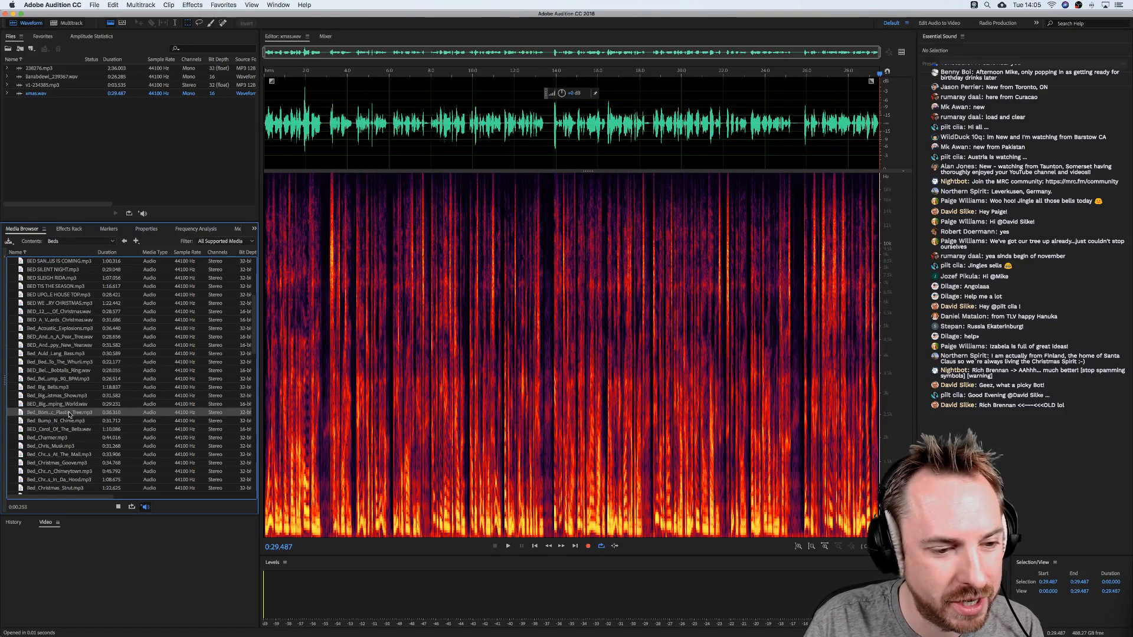
{"action": "left_click", "coordinate": [69, 404]}
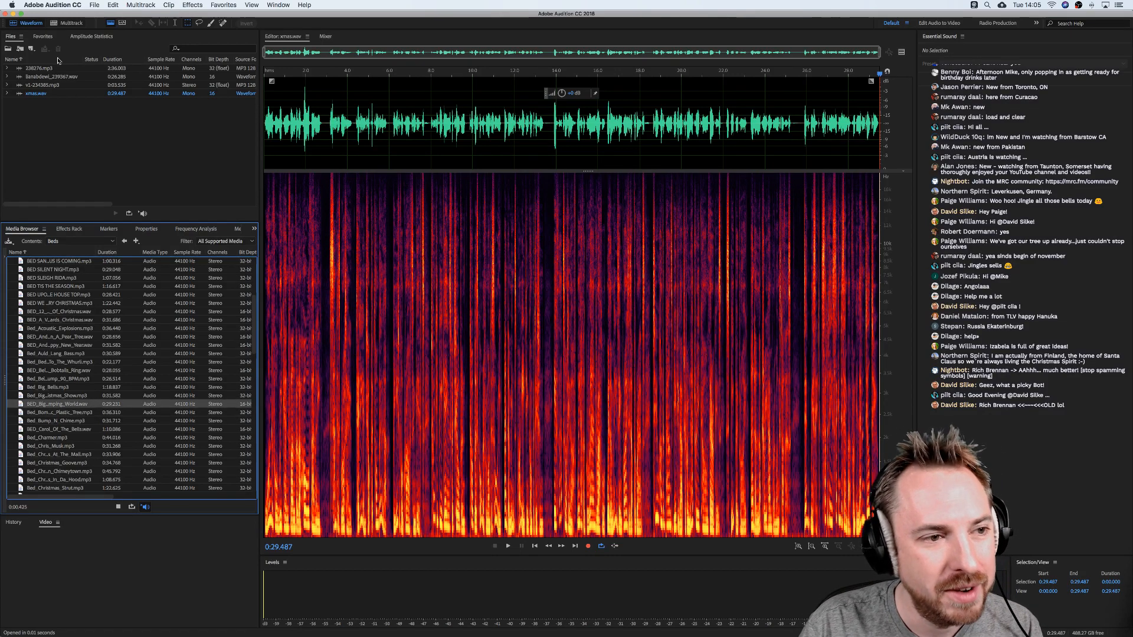
{"action": "left_click", "coordinate": [63, 24]}
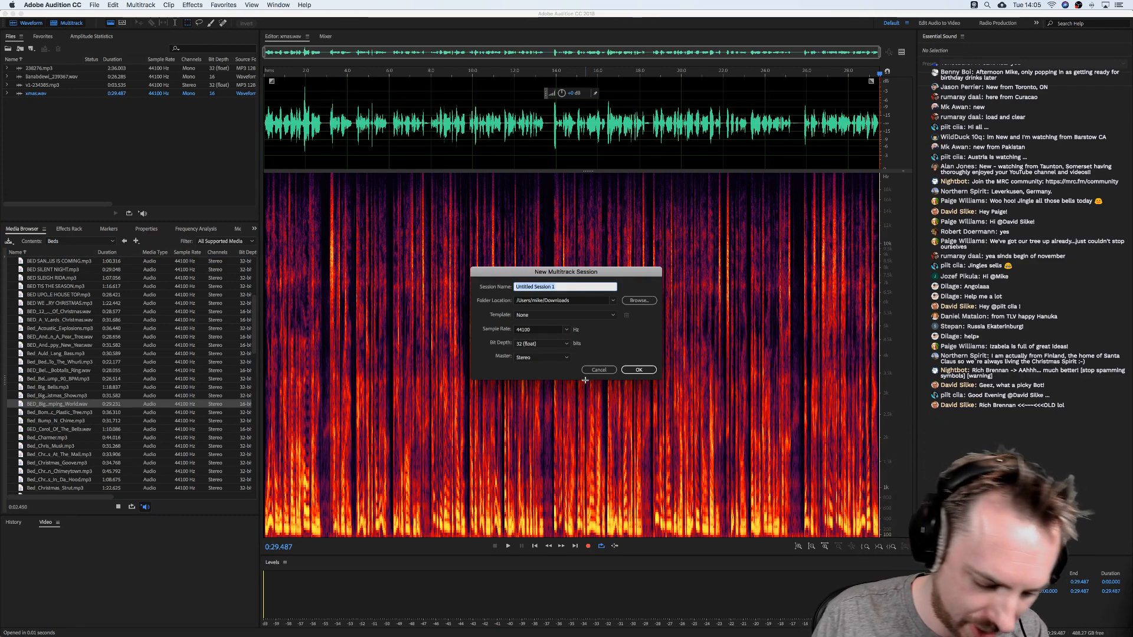
{"action": "type", "text": "Xmas Promo"}
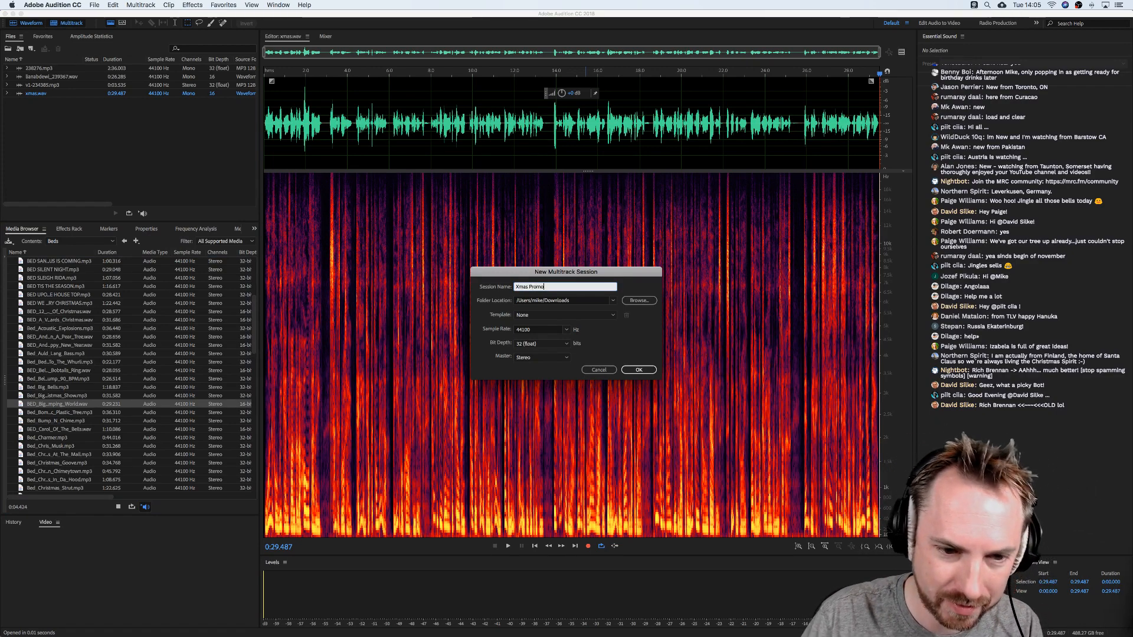
{"action": "key", "text": "Return"}
{"action": "left_click_drag", "start_coordinate": [57, 412], "coordinate": [193, 392]}
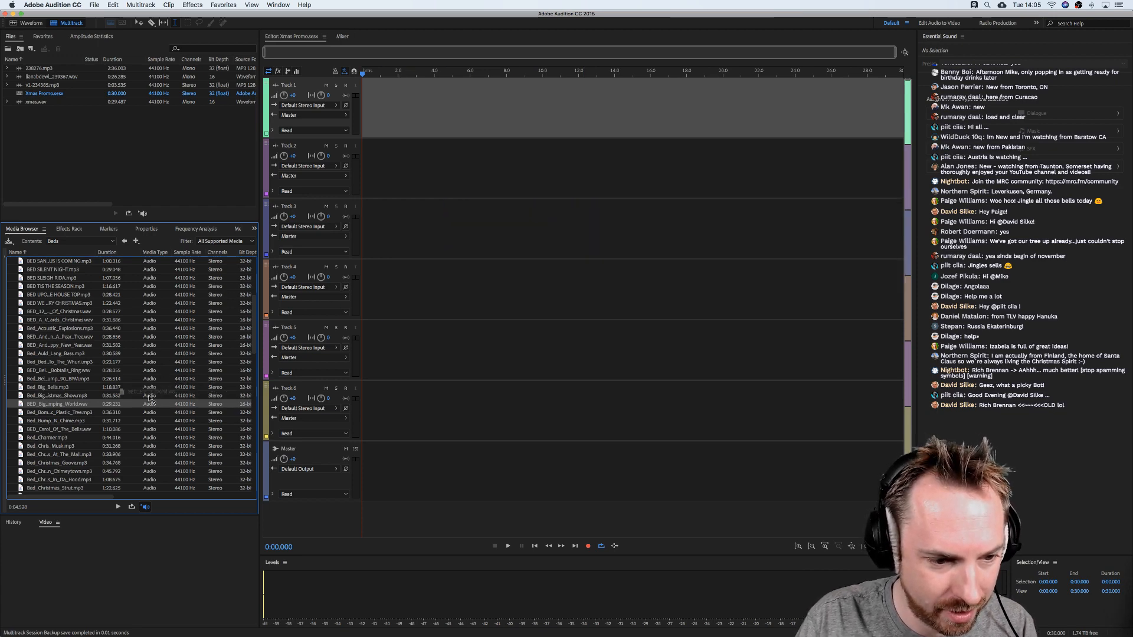
{"action": "left_click", "coordinate": [459, 216]}
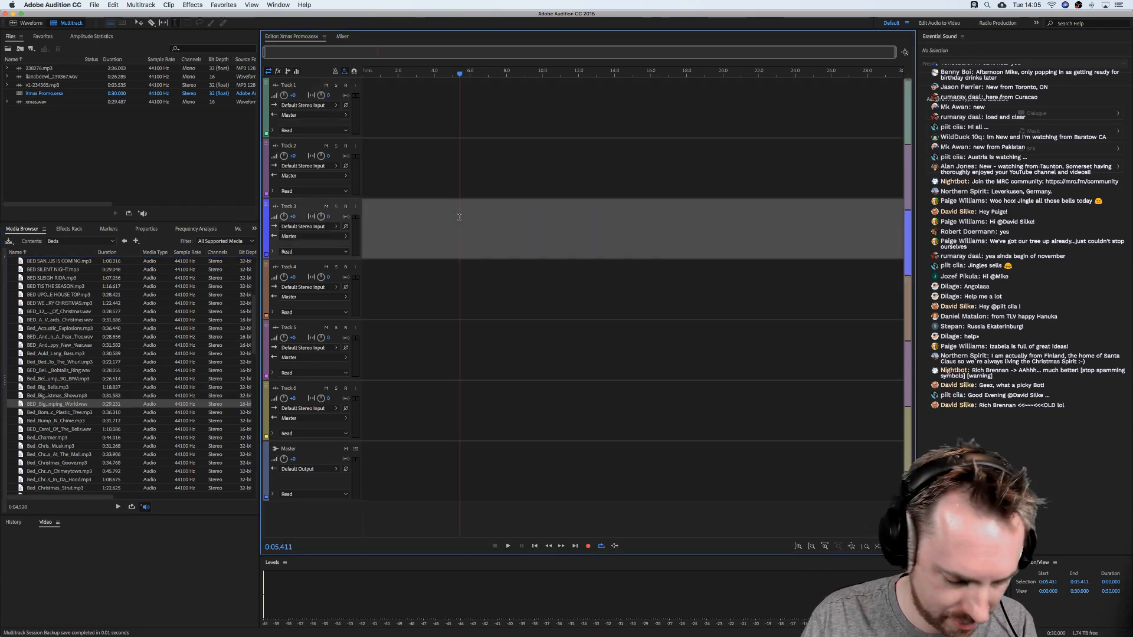
{"action": "key", "text": "super+w"}
{"action": "key", "text": "super+shift+n"}
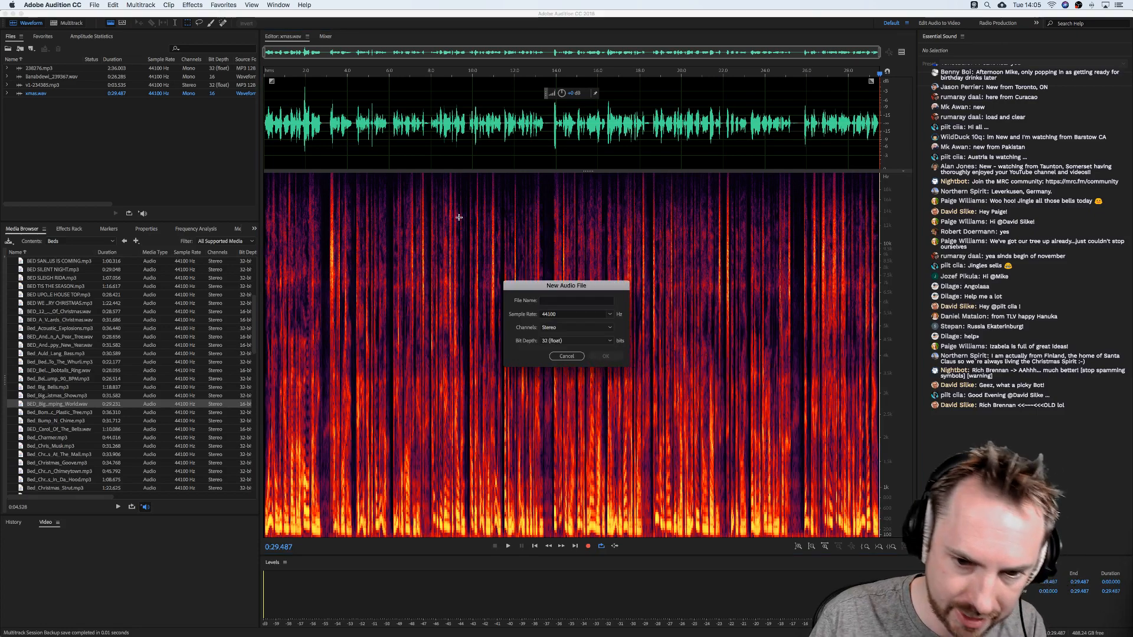
{"action": "key", "text": "Escape"}
Create a new multitrack session with the default name from the template containing the prepared voice, music and SFX tracks.
{"action": "key", "text": "super+n"}
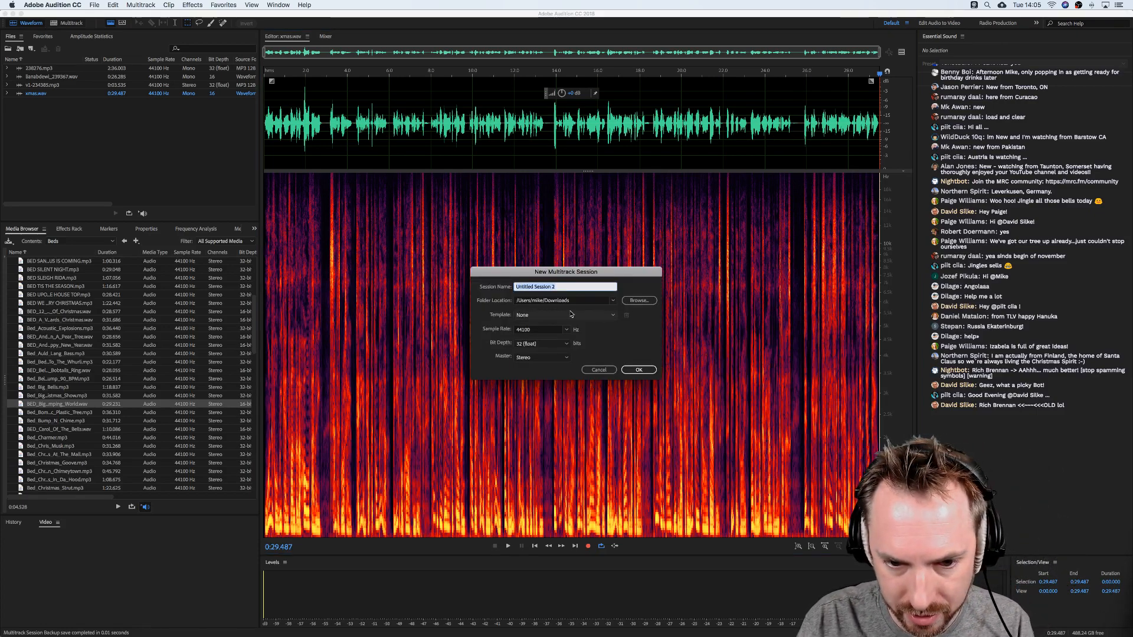
{"action": "left_click", "coordinate": [600, 319]}
{"action": "left_click", "coordinate": [666, 384]}
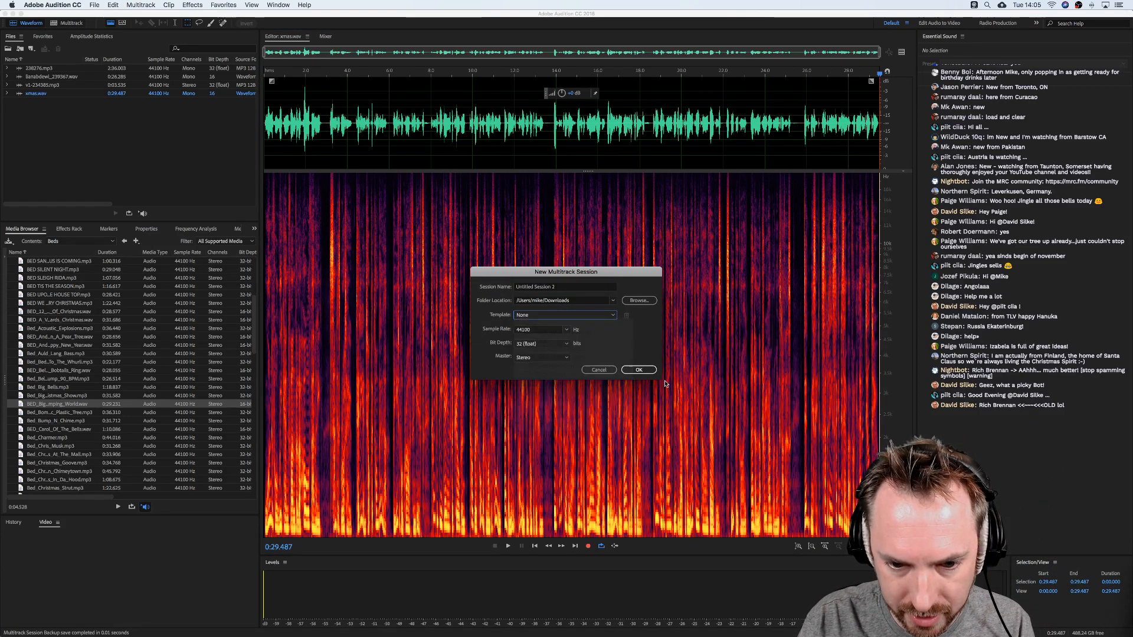
{"action": "left_click", "coordinate": [637, 370]}
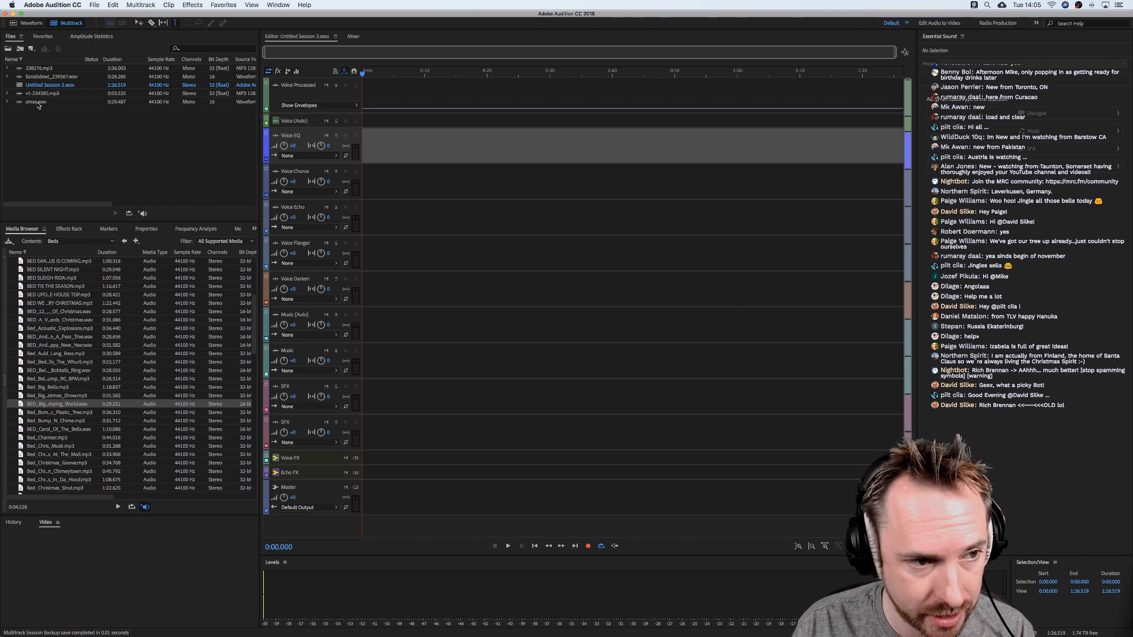
Place xmas.wav at the start of the Voice Processed track and play its opening seconds.
{"action": "left_click_drag", "start_coordinate": [36, 103], "coordinate": [362, 95]}
{"action": "left_click", "coordinate": [362, 72]}
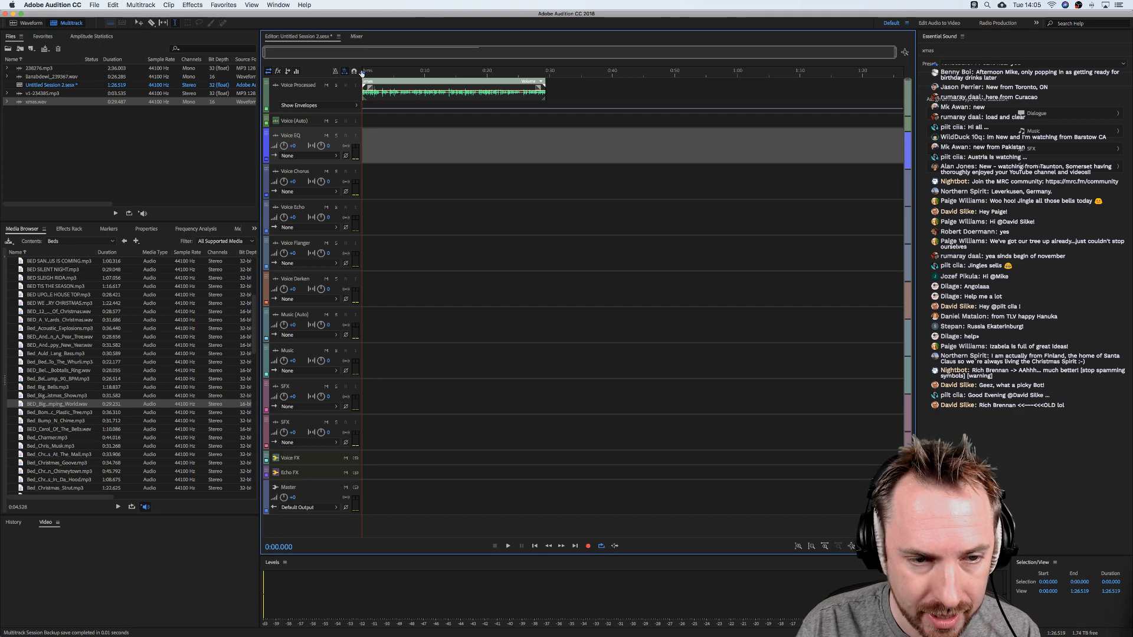
{"action": "scroll", "coordinate": [362, 72], "scroll_direction": "up", "scroll_amount": 5}
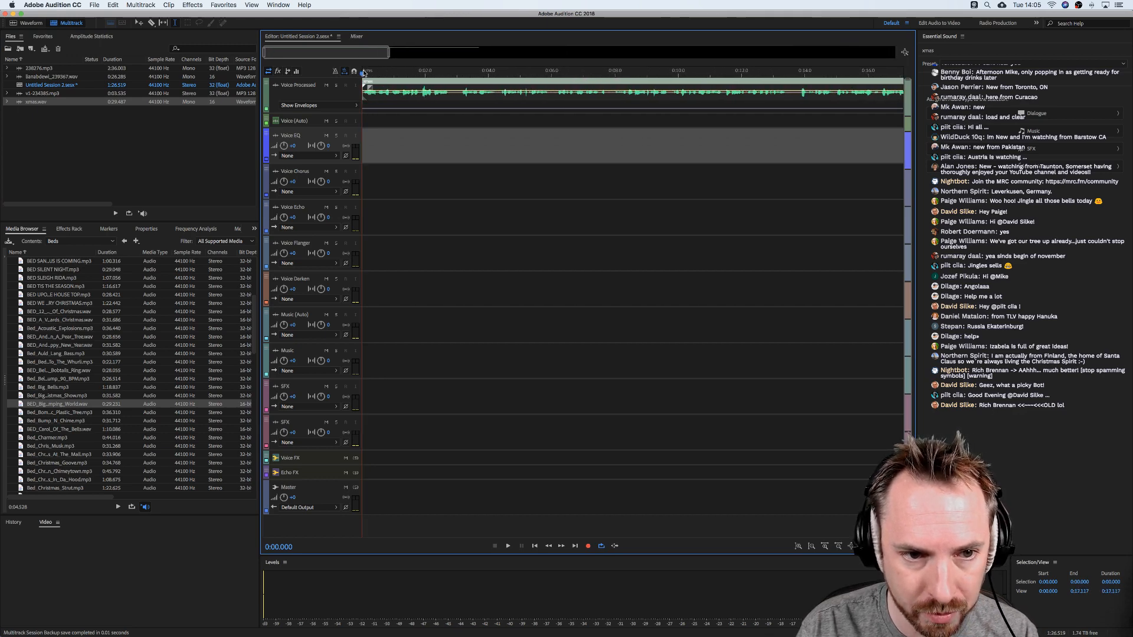
{"action": "key", "text": "space"}
{"action": "scroll", "coordinate": [378, 75], "scroll_direction": "down", "scroll_amount": 3}
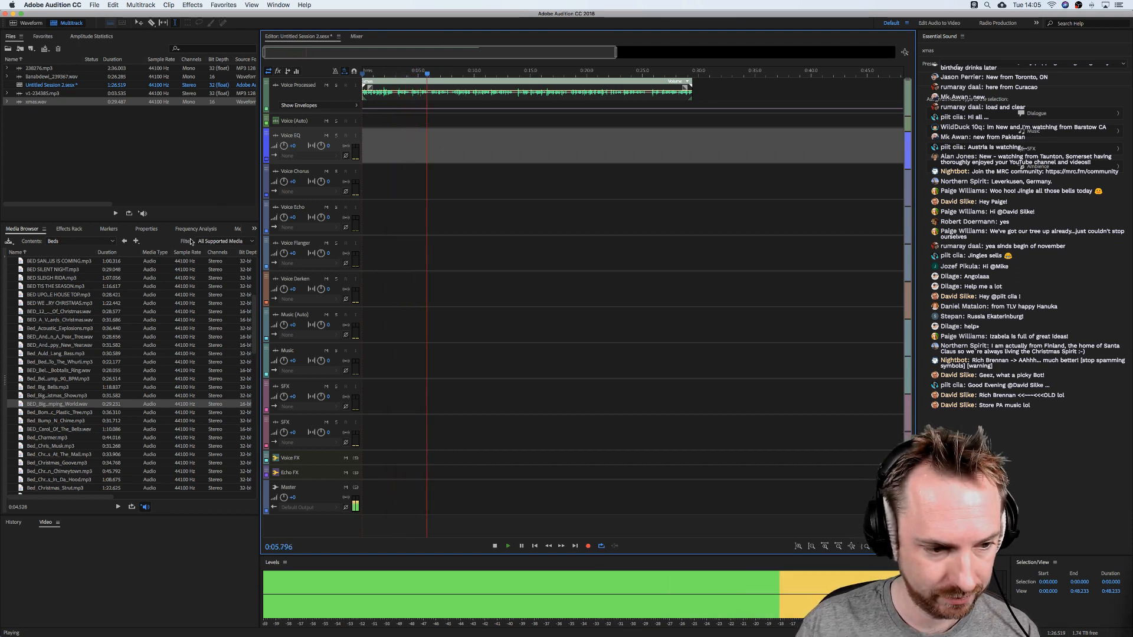
{"action": "key", "text": "space"}
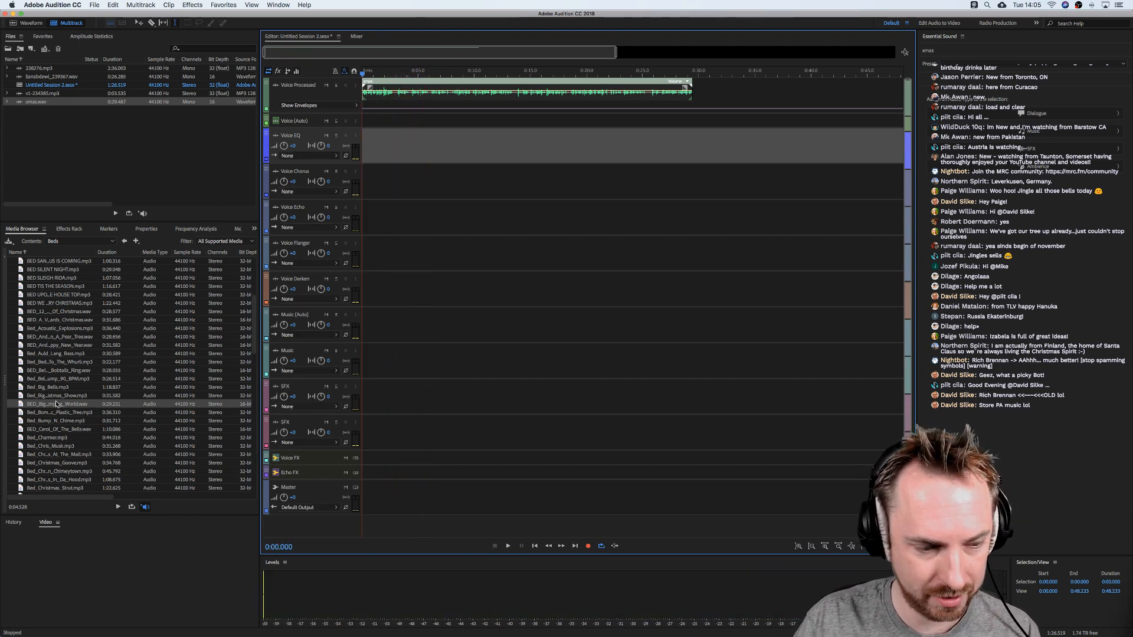
Place BED_Big_Thumping_World.wav at the start of the Music (Auto) track.
{"action": "left_click_drag", "start_coordinate": [56, 404], "coordinate": [354, 320]}
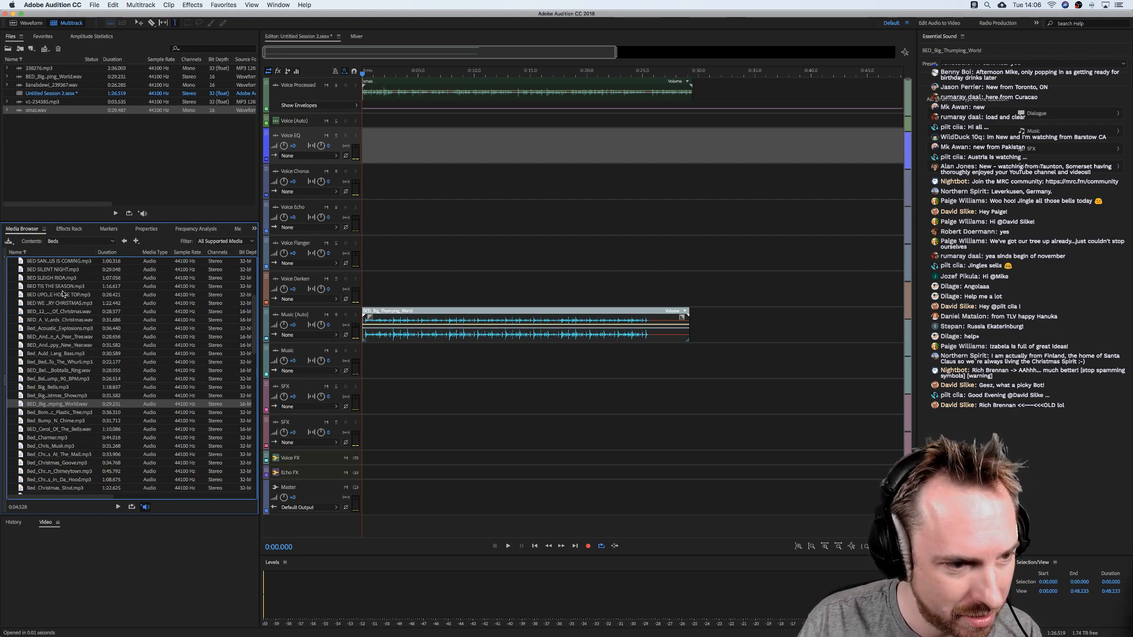
{"action": "scroll", "coordinate": [61, 435], "scroll_direction": "down", "scroll_amount": 1}
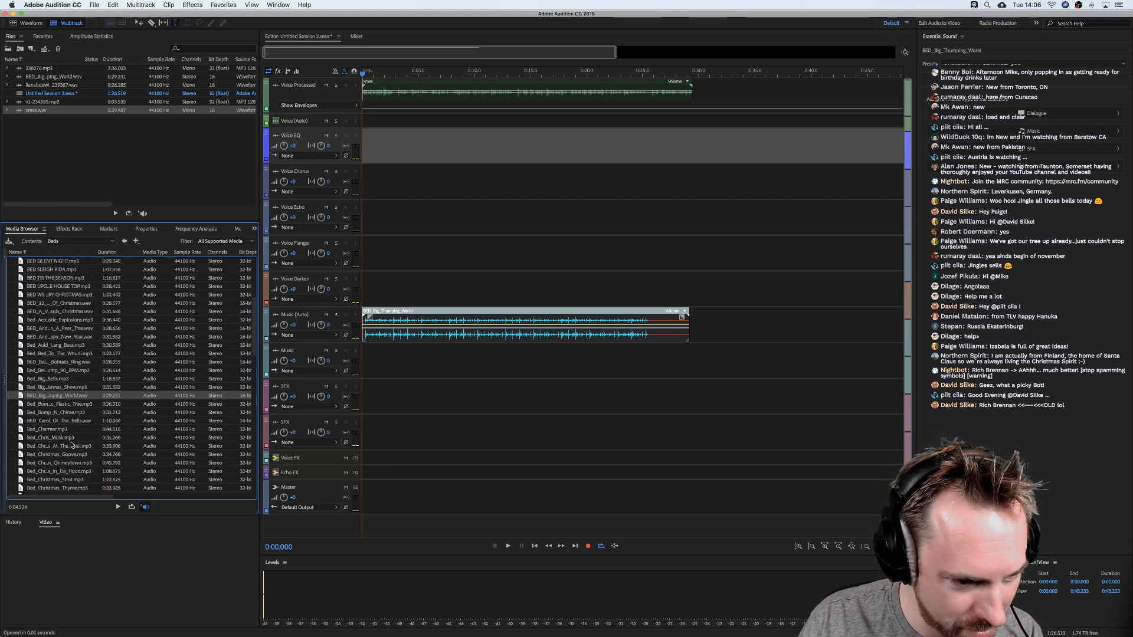
{"action": "scroll", "coordinate": [71, 447], "scroll_direction": "down", "scroll_amount": 4}
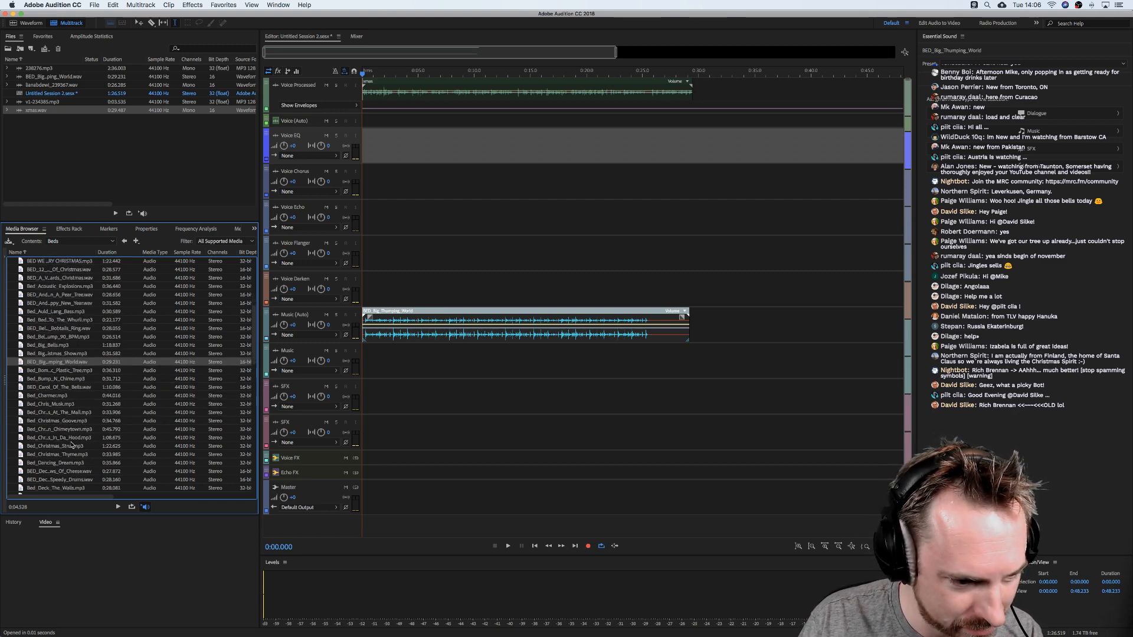
Shift the xmas voice clip clear of the bed's intro, play the intro, and reposition the clip to start about 1 second in.
{"action": "right_click", "coordinate": [397, 103]}
{"action": "left_click_drag", "start_coordinate": [498, 96], "coordinate": [593, 96]}
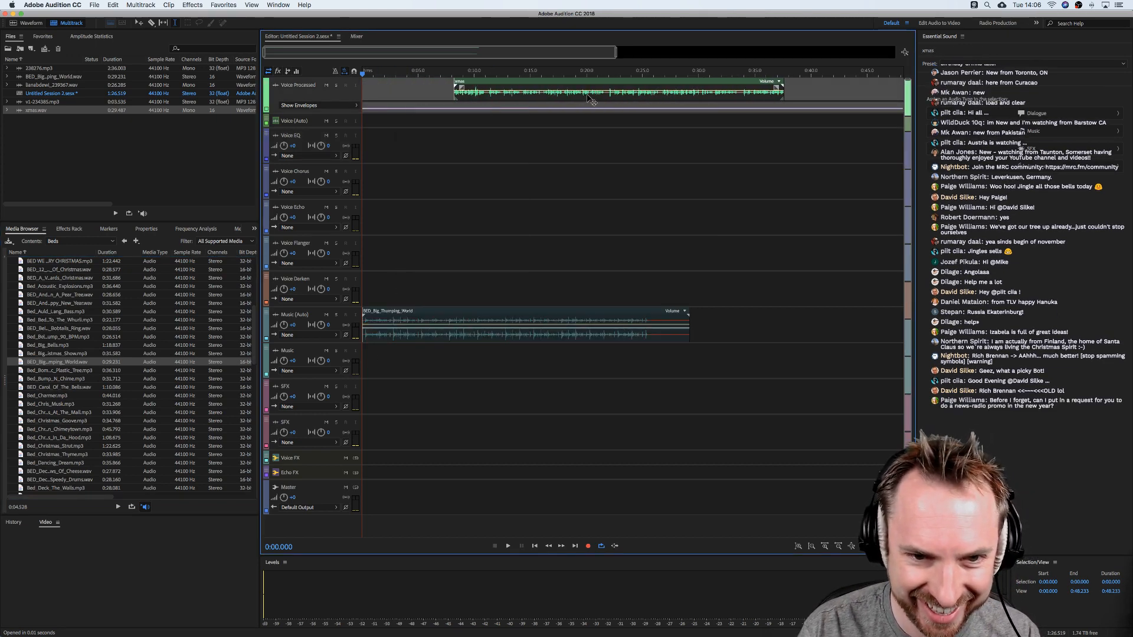
{"action": "key", "text": "space"}
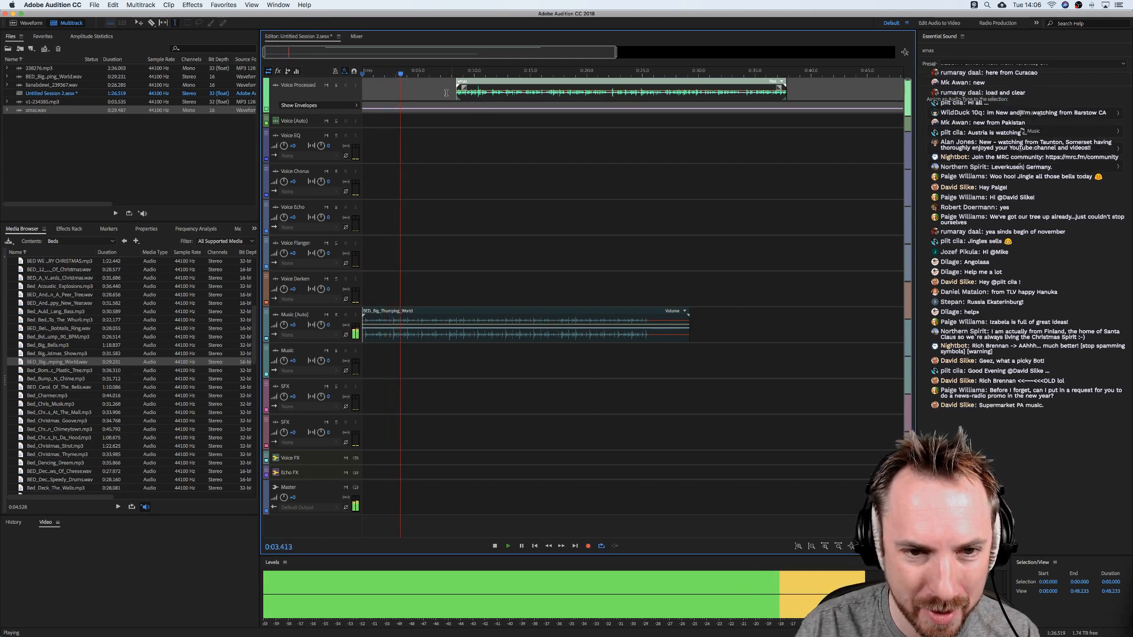
{"action": "key", "text": "space"}
{"action": "left_click_drag", "start_coordinate": [473, 97], "coordinate": [390, 94]}
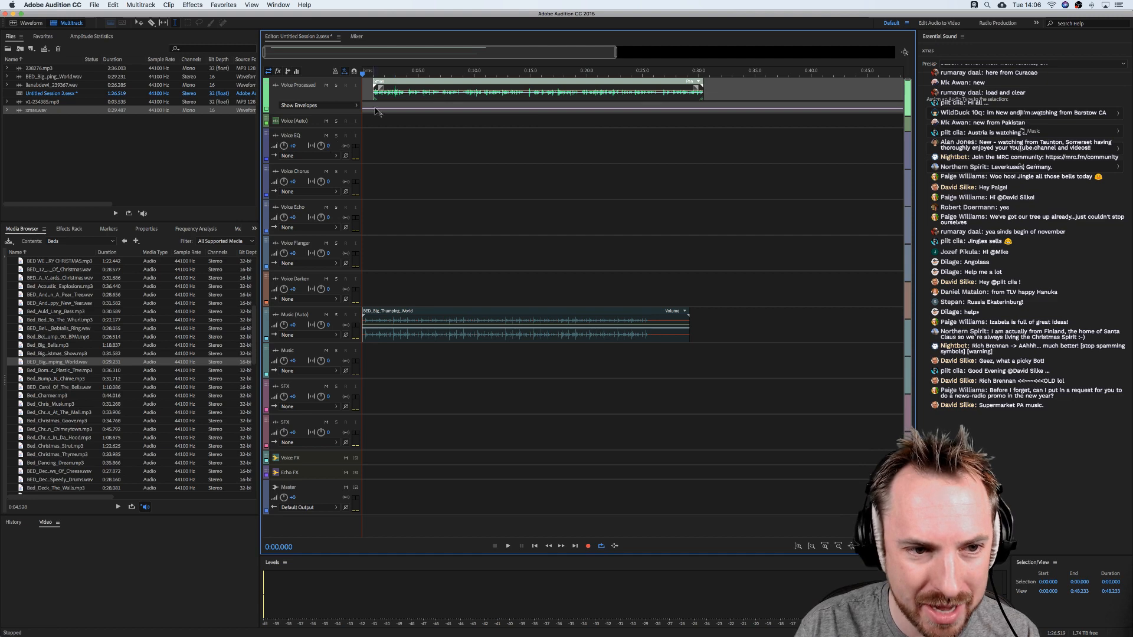
Place the playhead just after the xmas clip and set the Voice Processed input to mono [03M] Soundcraft Signature 12 MTK: Analogue 3.
{"action": "left_click", "coordinate": [713, 90]}
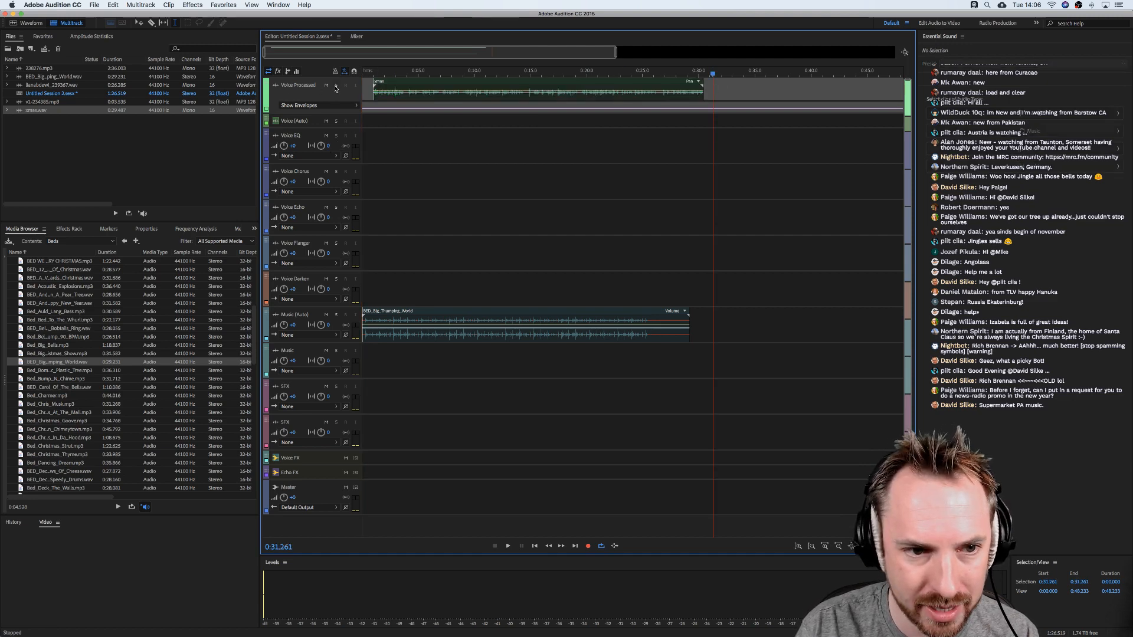
{"action": "scroll", "coordinate": [311, 99], "scroll_direction": "up", "scroll_amount": 8}
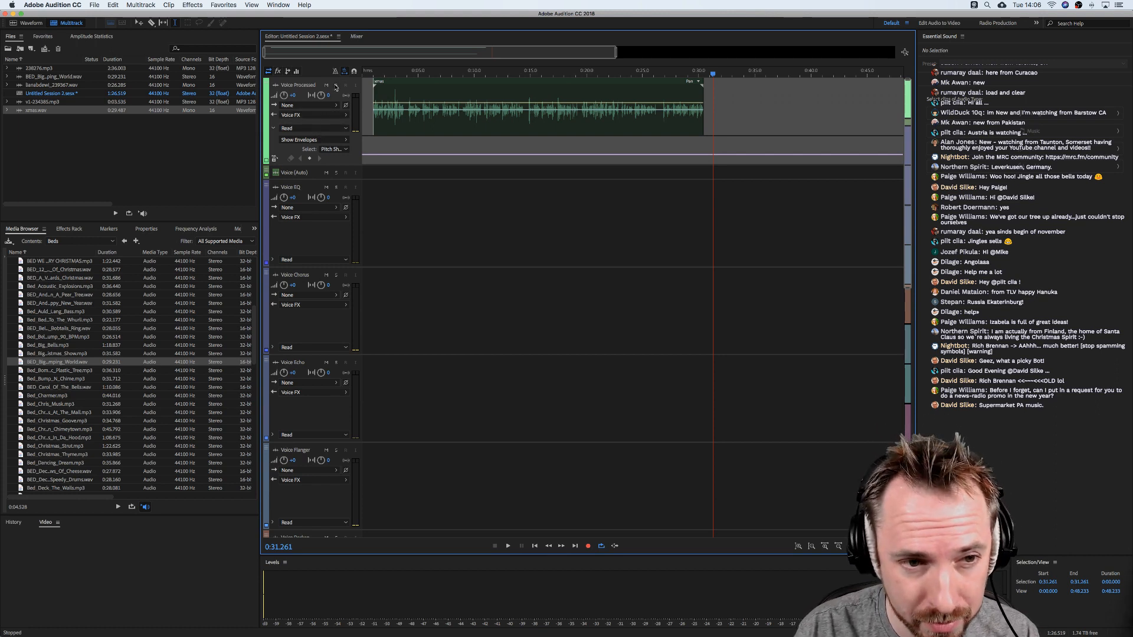
{"action": "left_click", "coordinate": [332, 105]}
{"action": "mouse_move", "coordinate": [378, 125]}
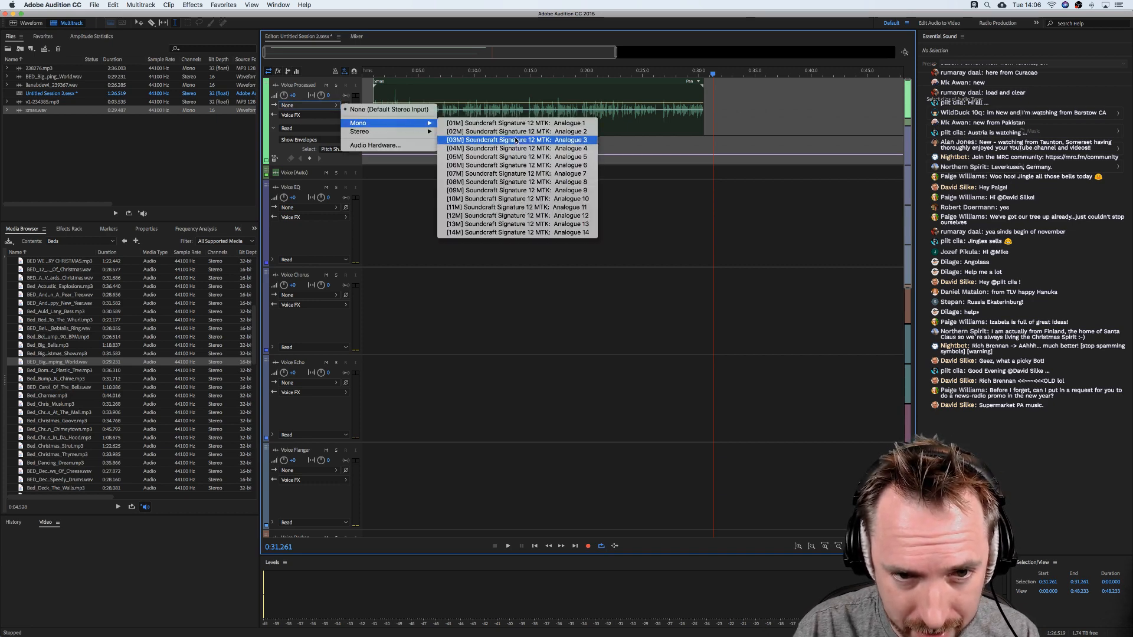
{"action": "left_click", "coordinate": [515, 139]}
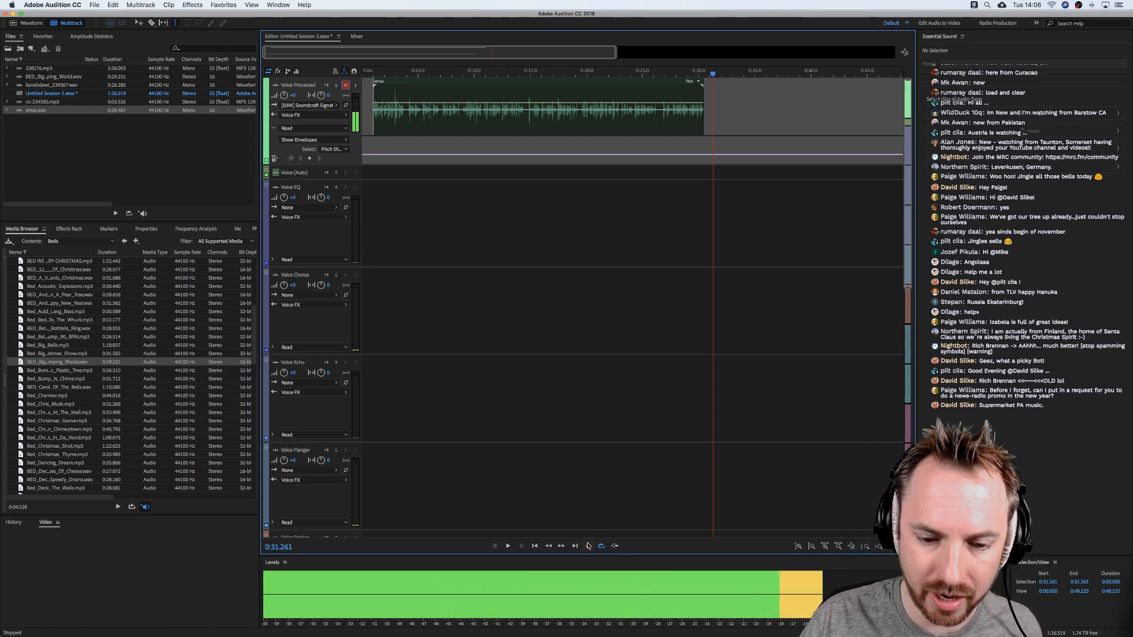
Record a new voice take on the Voice Processed track from about 0:31.3 and disarm the track.
{"action": "left_click", "coordinate": [589, 546]}
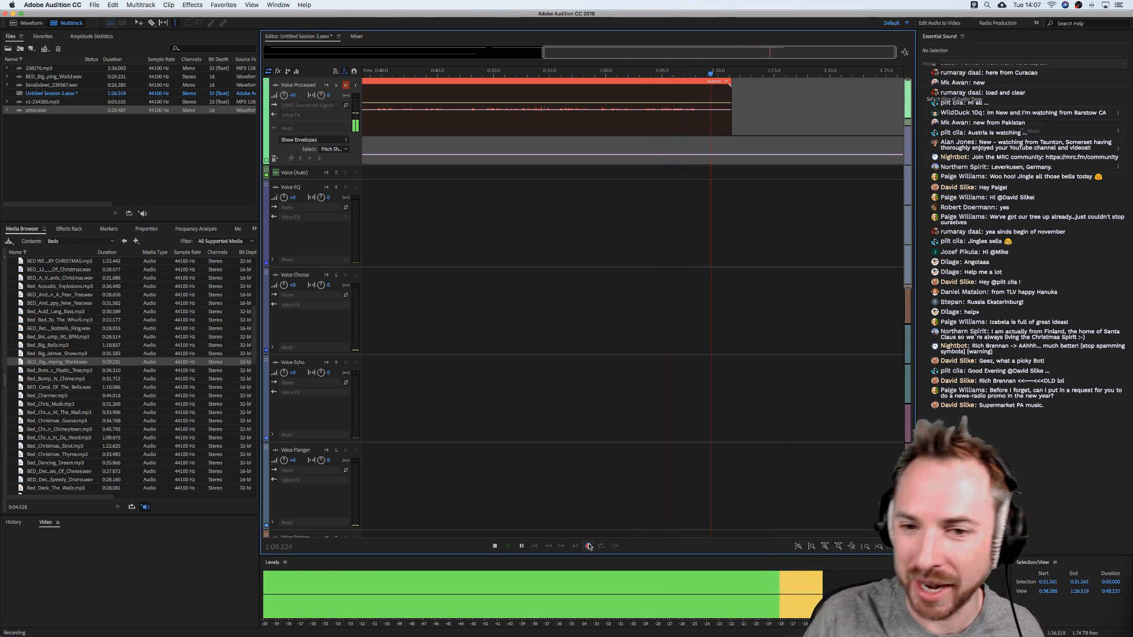
{"action": "left_click", "coordinate": [589, 547]}
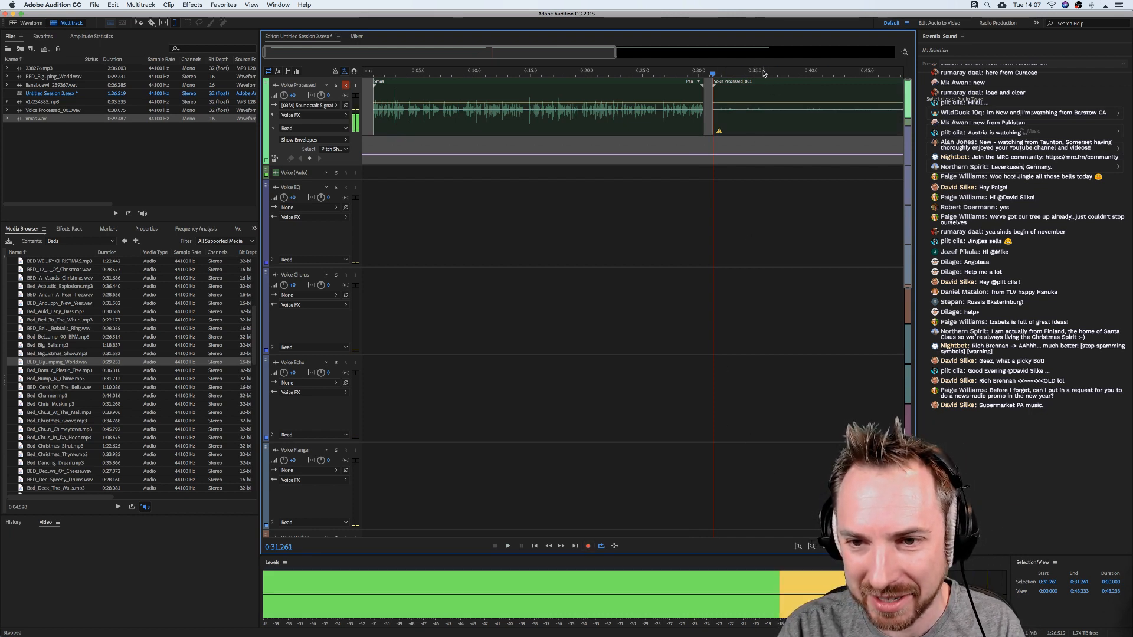
{"action": "key", "text": "backslash"}
{"action": "left_click", "coordinate": [767, 116]}
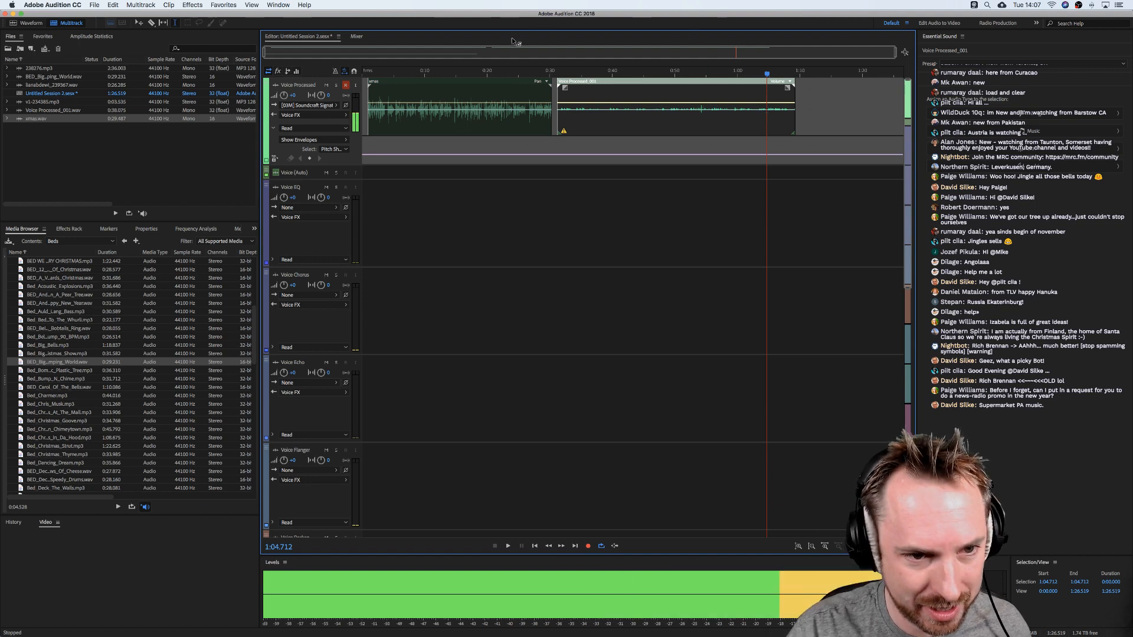
{"action": "left_click", "coordinate": [346, 85]}
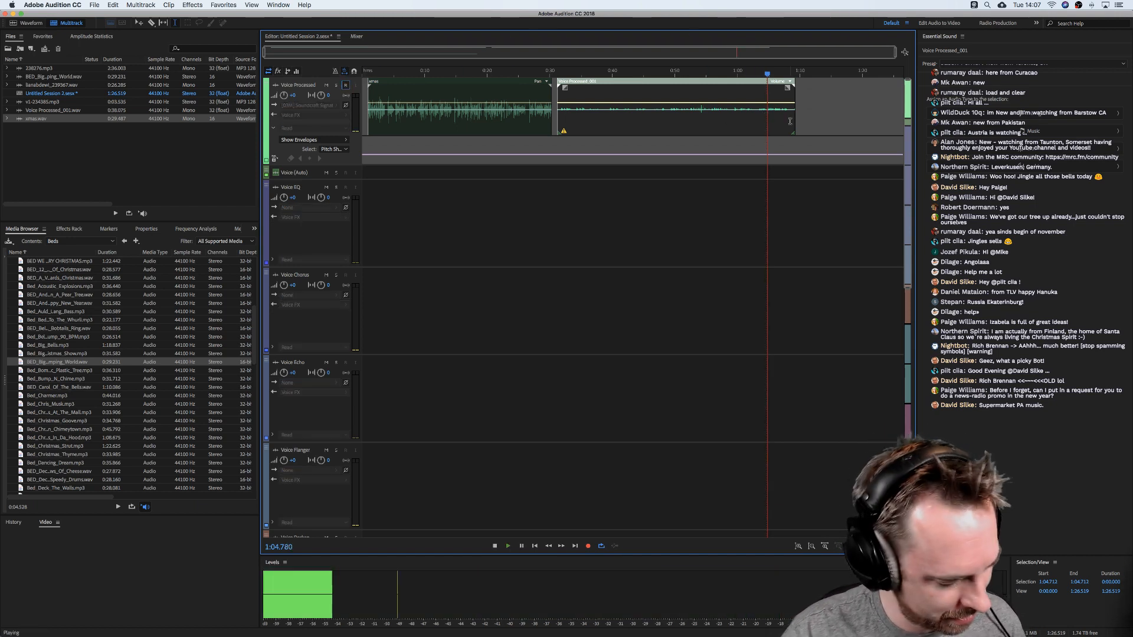
Play the end of the recorded take, delete everything before its last 4.4 seconds, and move the remainder to about 0:56.5.
{"action": "key", "text": "space"}
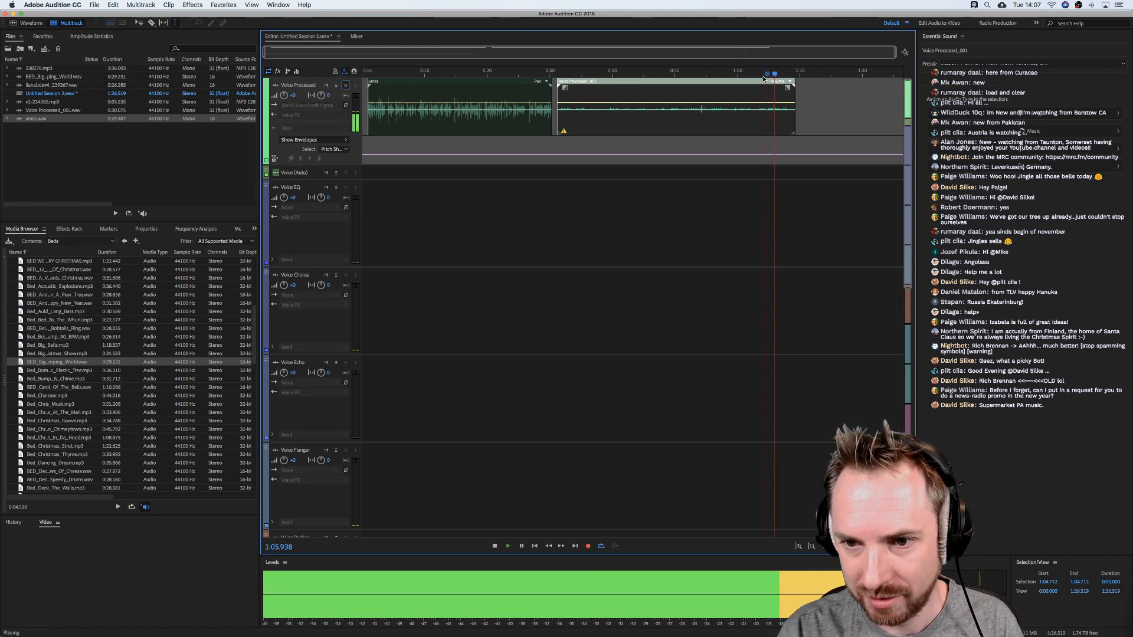
{"action": "scroll", "coordinate": [779, 114], "scroll_direction": "up", "scroll_amount": 5}
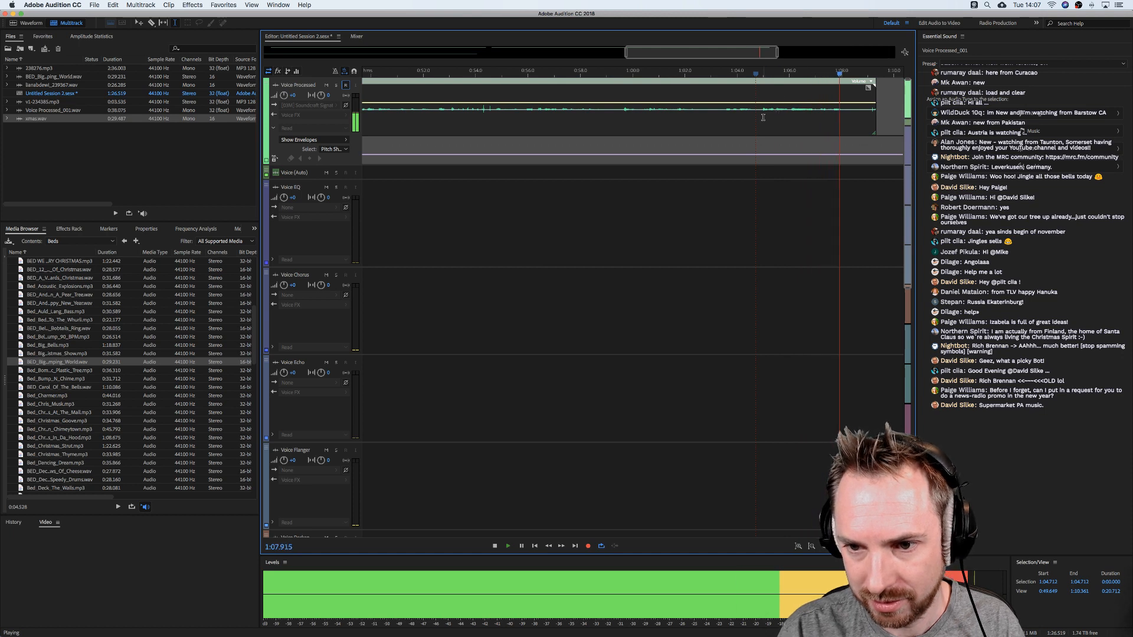
{"action": "key", "text": "space"}
{"action": "left_click_drag", "start_coordinate": [761, 117], "coordinate": [728, 118]}
{"action": "key", "text": "Delete"}
{"action": "left_click", "coordinate": [706, 118]}
{"action": "key", "text": "Delete"}
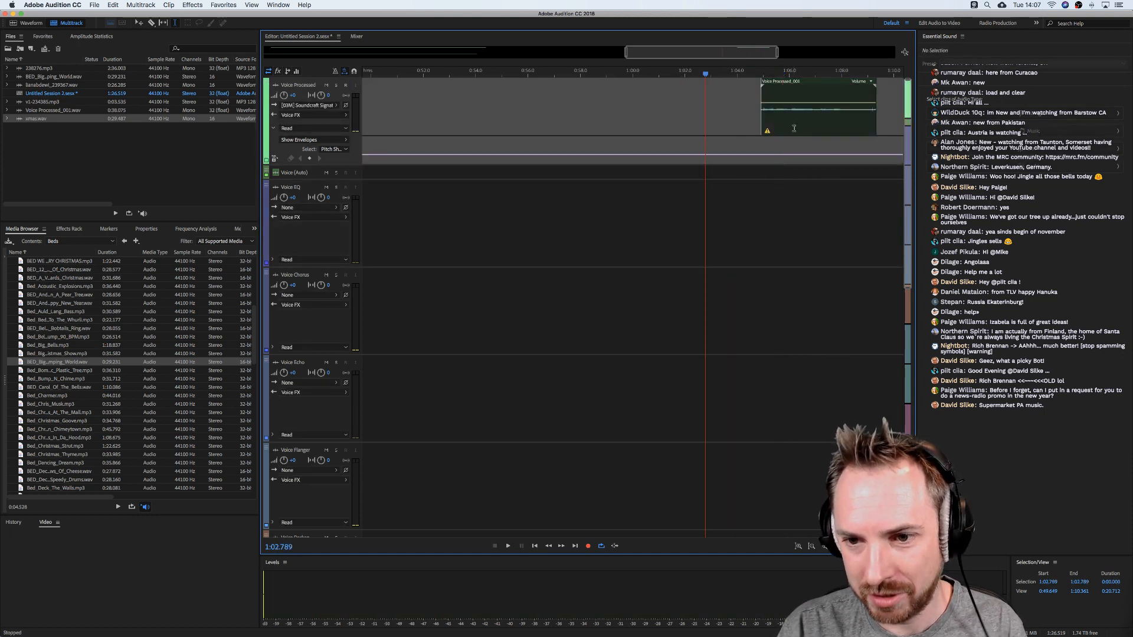
{"action": "left_click_drag", "start_coordinate": [795, 129], "coordinate": [556, 130]}
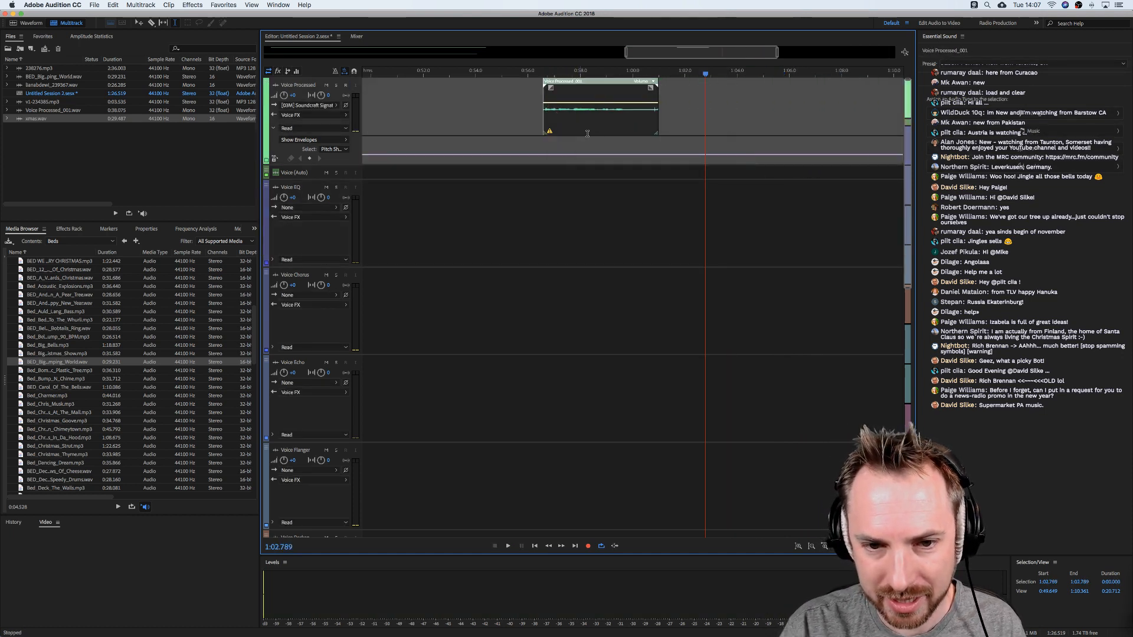
Copy the trimmed take from its waveform into a new stereo audio file and normalize it to -0.1 dB.
{"action": "double_click", "coordinate": [603, 121]}
{"action": "left_click", "coordinate": [382, 136]}
{"action": "key", "text": "super+a"}
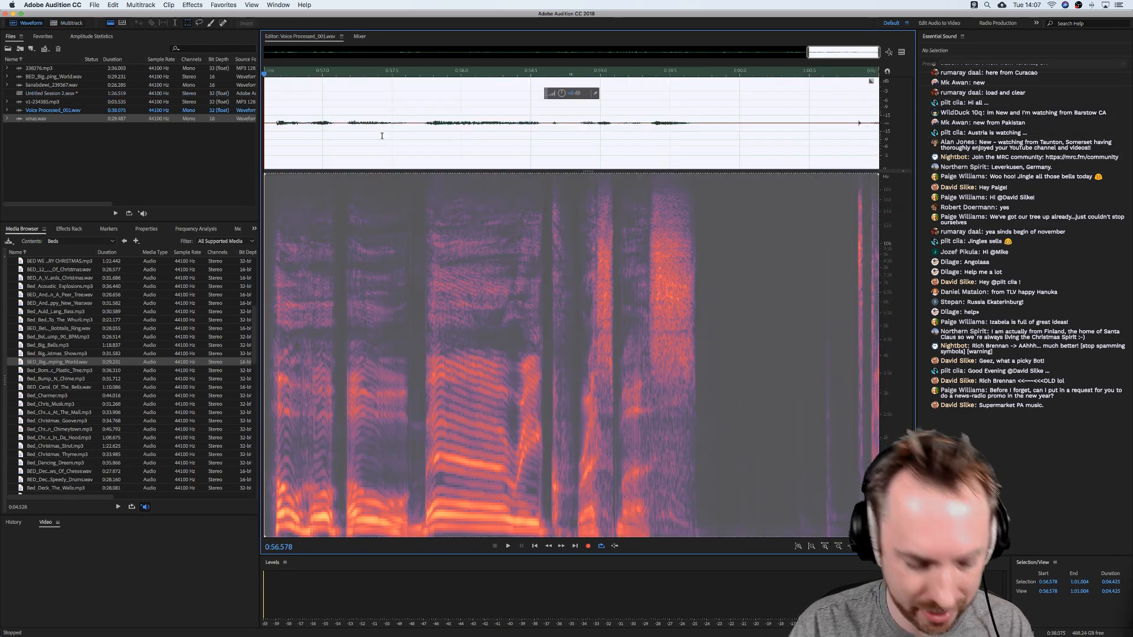
{"action": "key", "text": "super+c"}
{"action": "key", "text": "super+shift+n"}
{"action": "key", "text": "Return"}
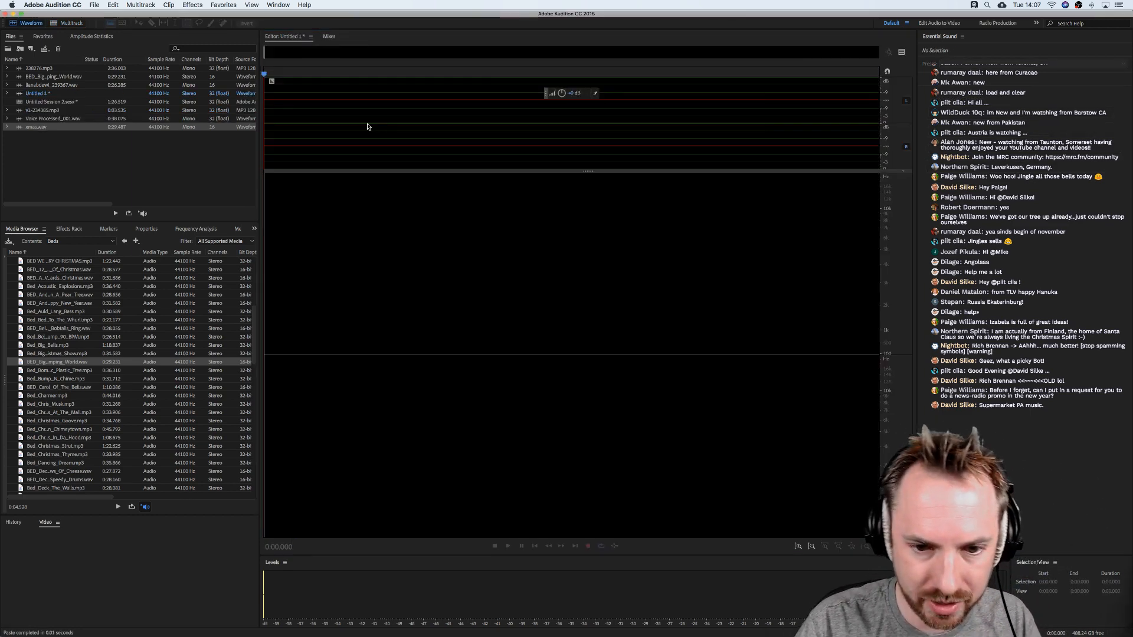
{"action": "key", "text": "super+v"}
{"action": "left_click", "coordinate": [223, 4]}
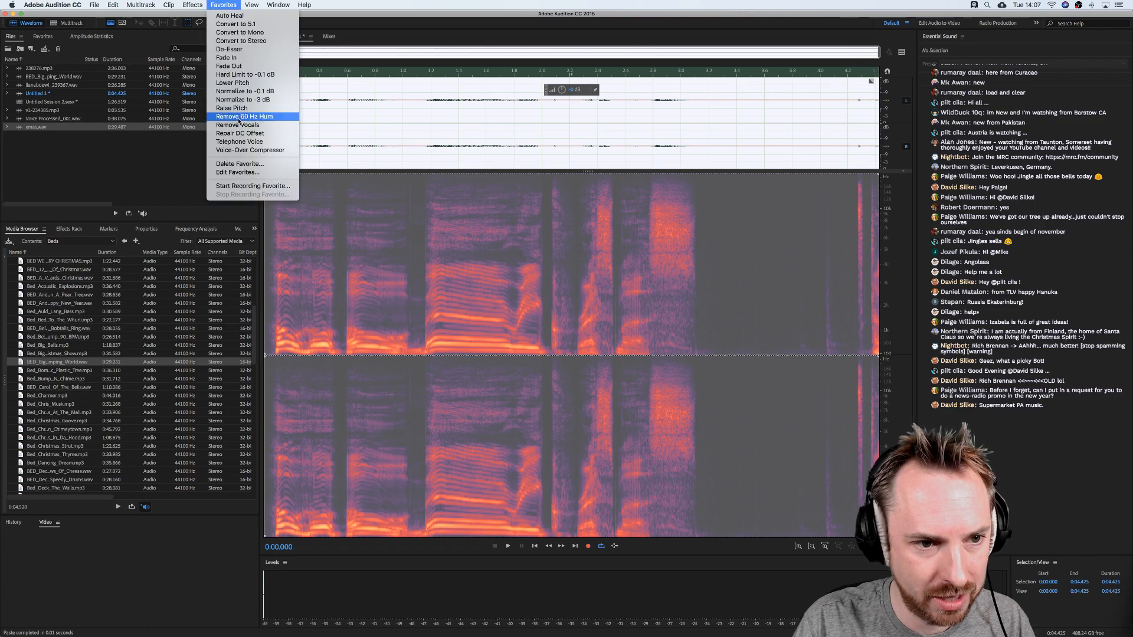
{"action": "left_click", "coordinate": [251, 94]}
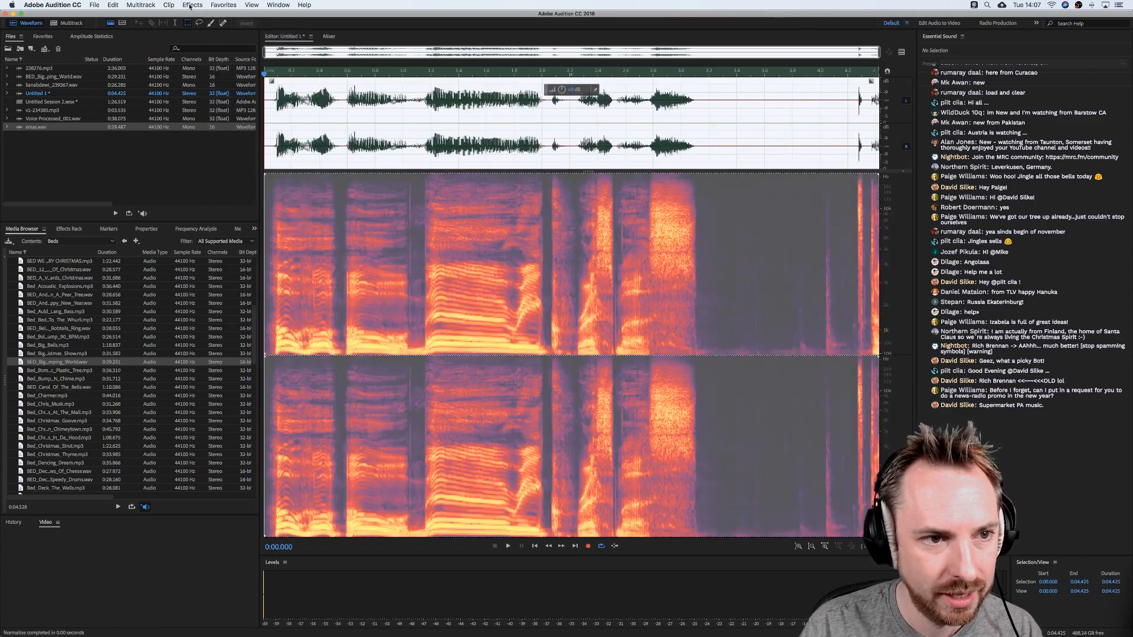
Preview and apply the Pitch Shifter to the voice line with -1 semitone and 63 cents at high precision.
{"action": "left_click", "coordinate": [192, 5]}
{"action": "mouse_move", "coordinate": [268, 183]}
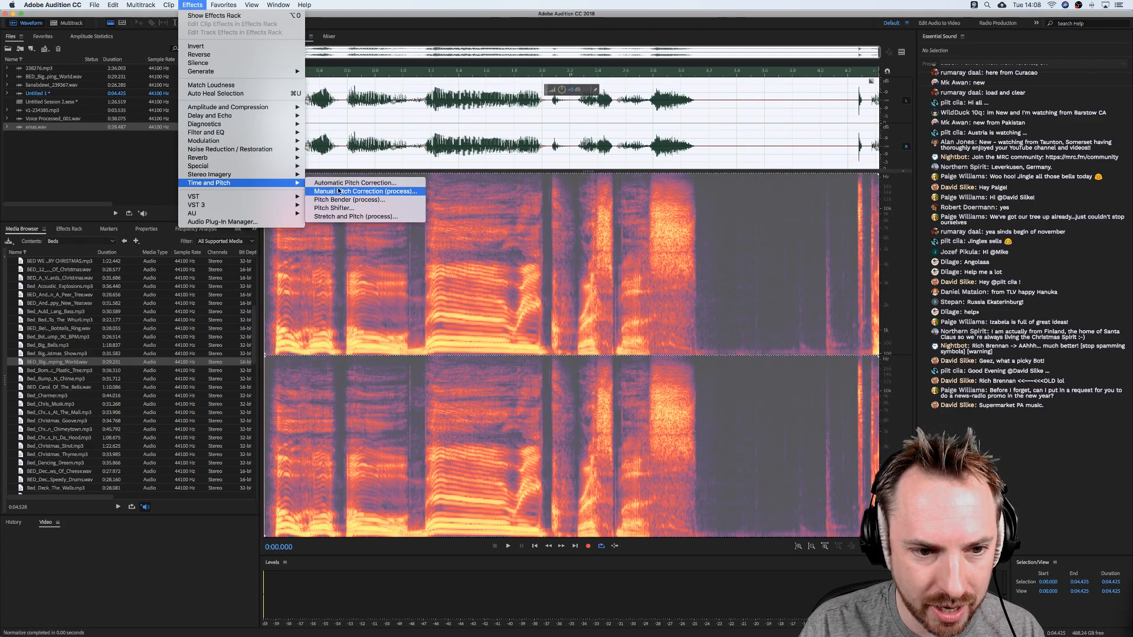
{"action": "left_click", "coordinate": [364, 210]}
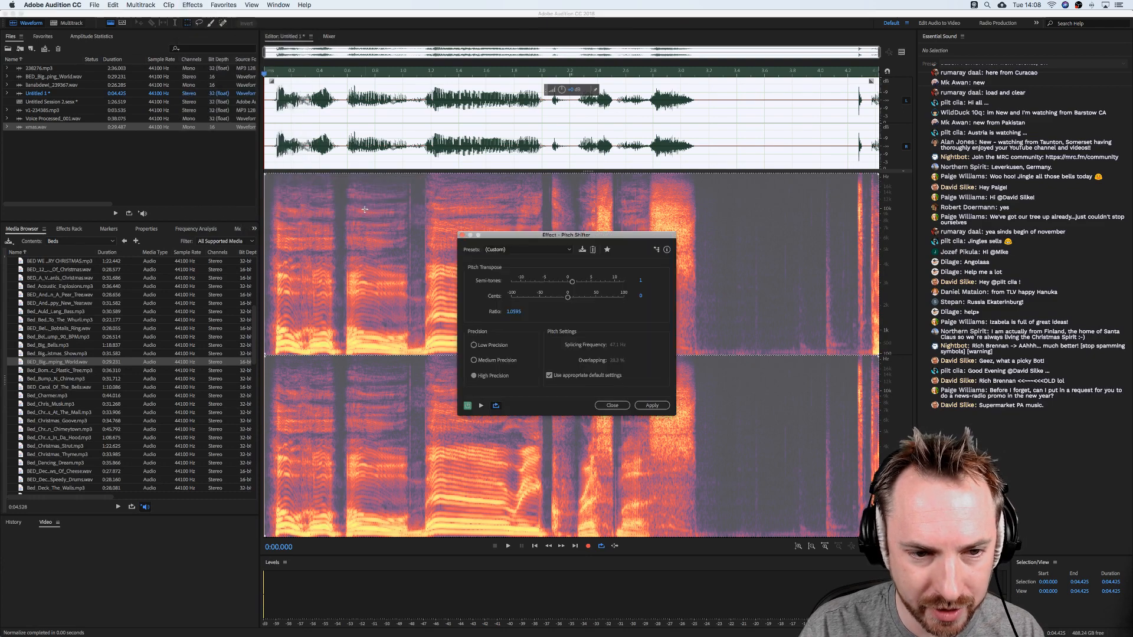
{"action": "left_click", "coordinate": [563, 283]}
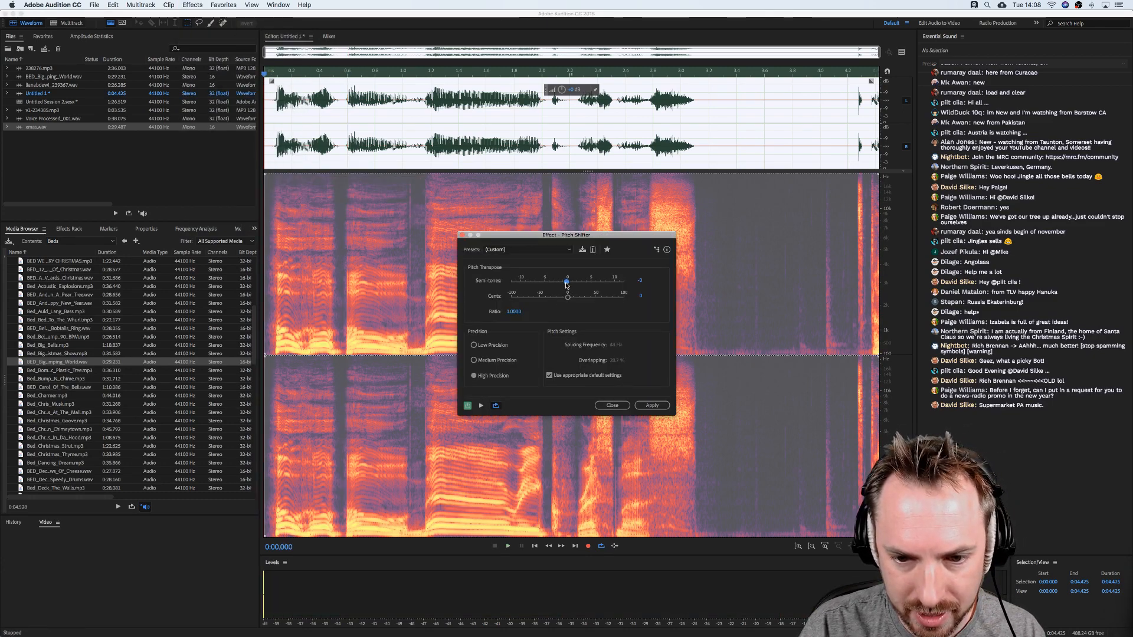
{"action": "key", "text": "space"}
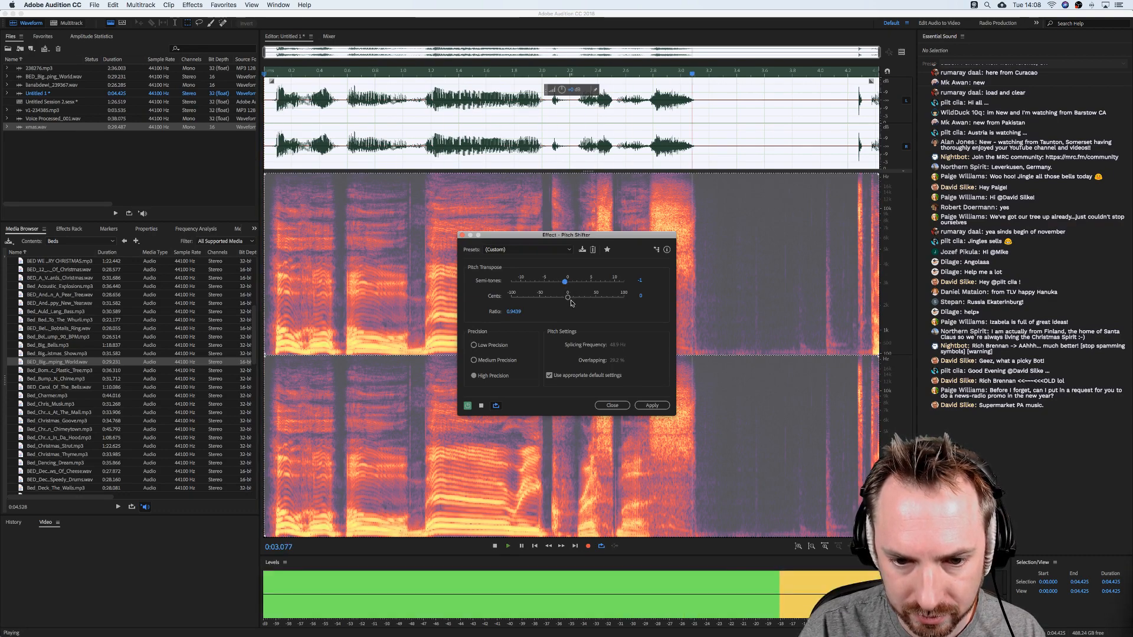
{"action": "left_click", "coordinate": [571, 302]}
{"action": "key", "text": "space"}
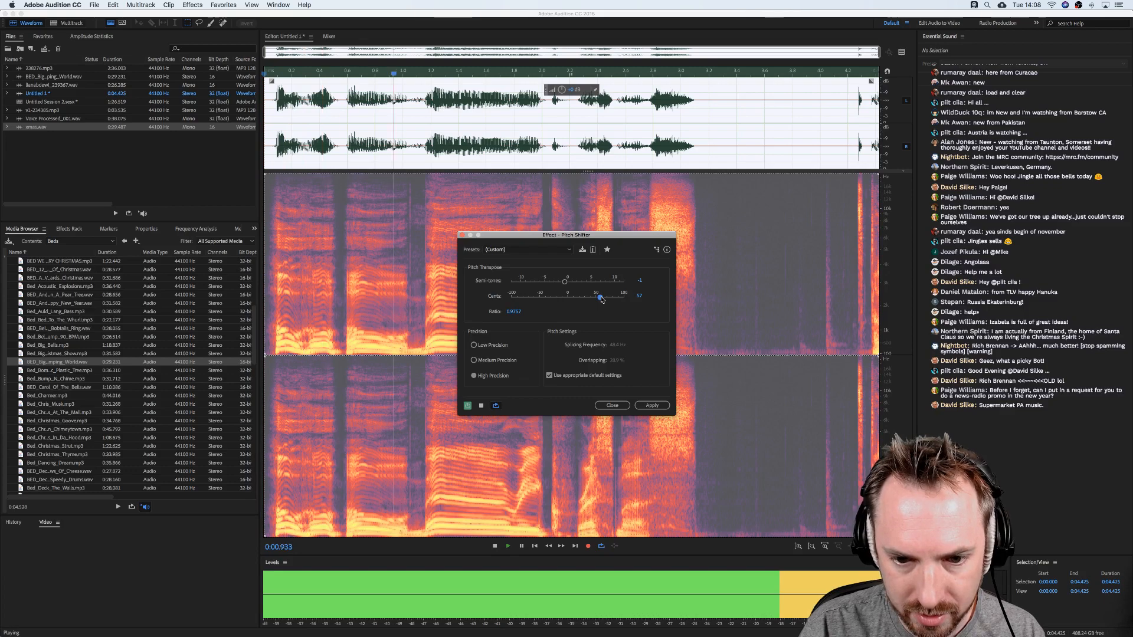
{"action": "left_click_drag", "start_coordinate": [601, 298], "coordinate": [604, 299]}
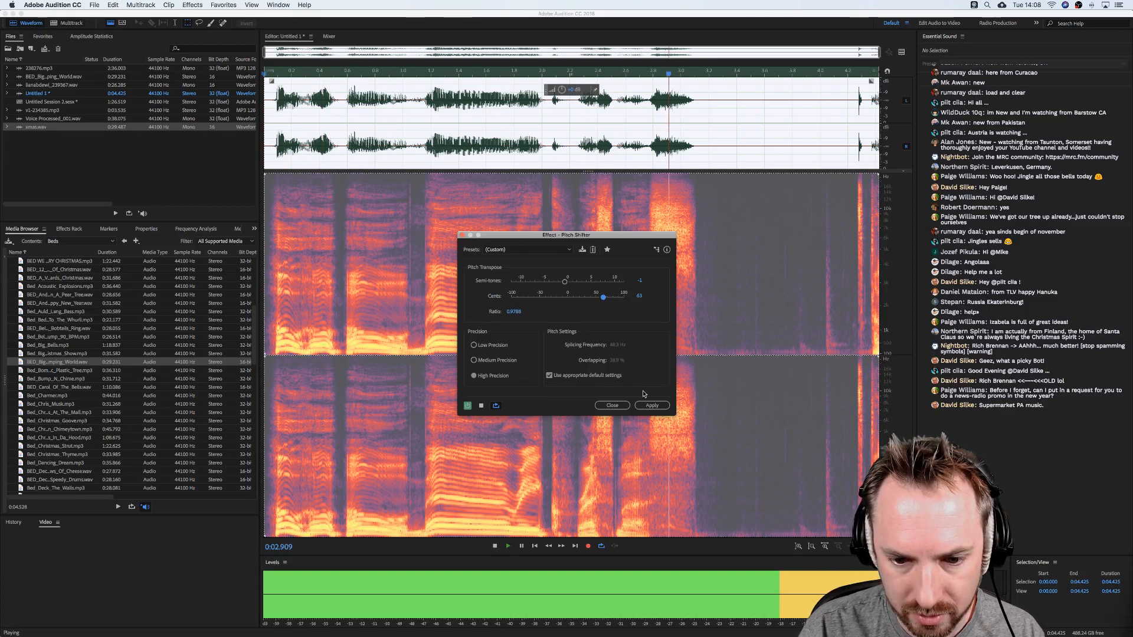
{"action": "left_click", "coordinate": [651, 405]}
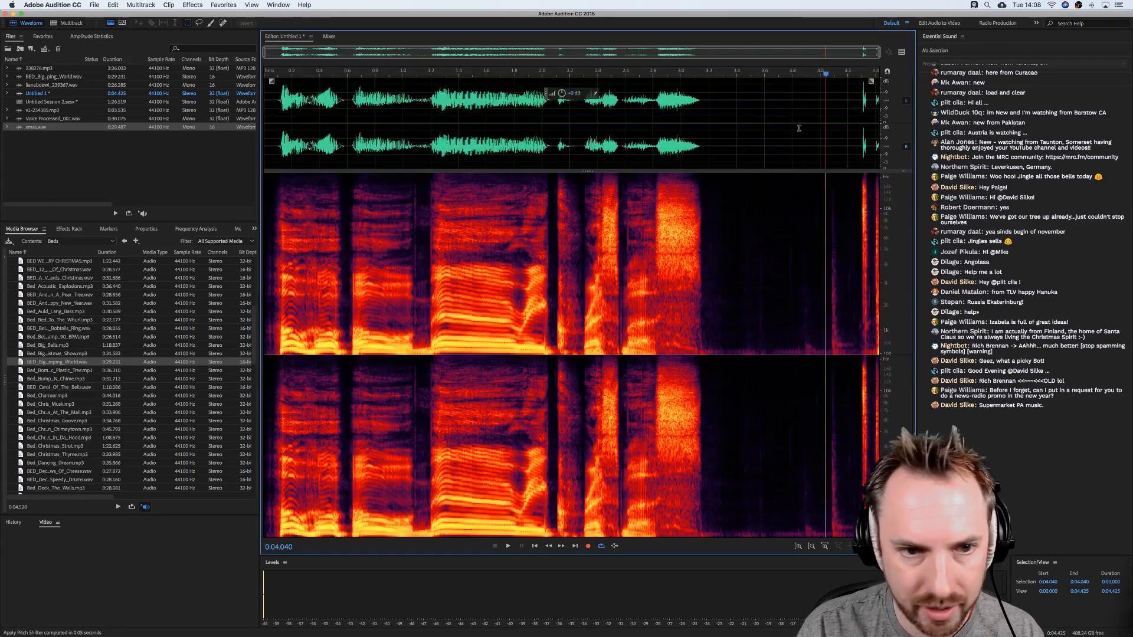
Cut the stray noise from 3.848 seconds to the end of the file and save it as Santa Claus.wav.
{"action": "left_click_drag", "start_coordinate": [799, 129], "coordinate": [962, 141]}
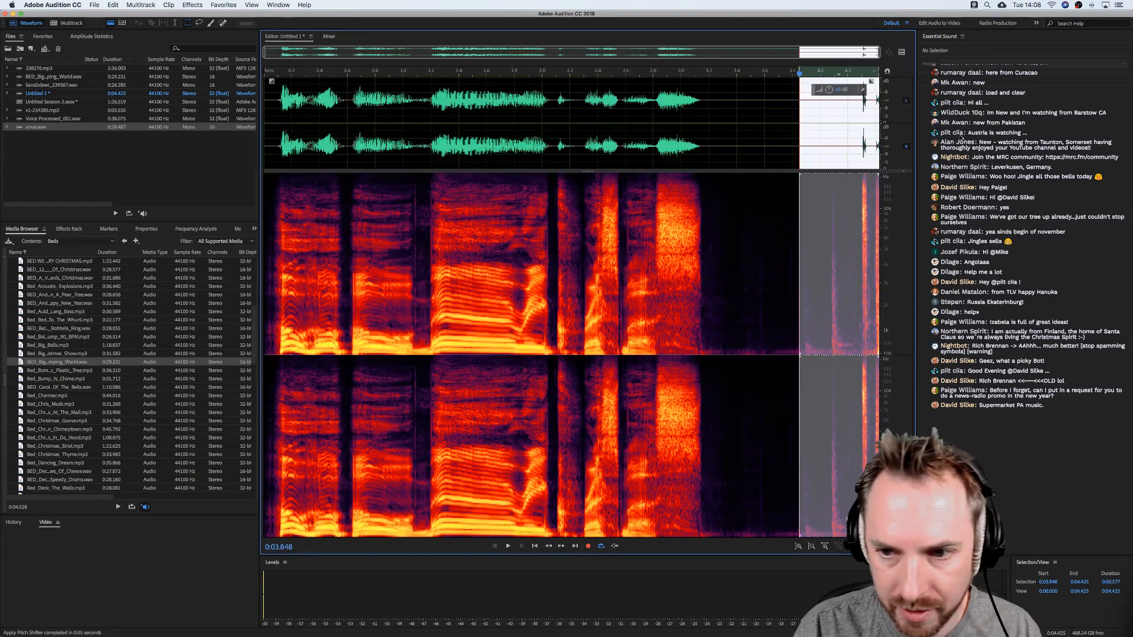
{"action": "key", "text": "Delete"}
{"action": "key", "text": "super+shift+s"}
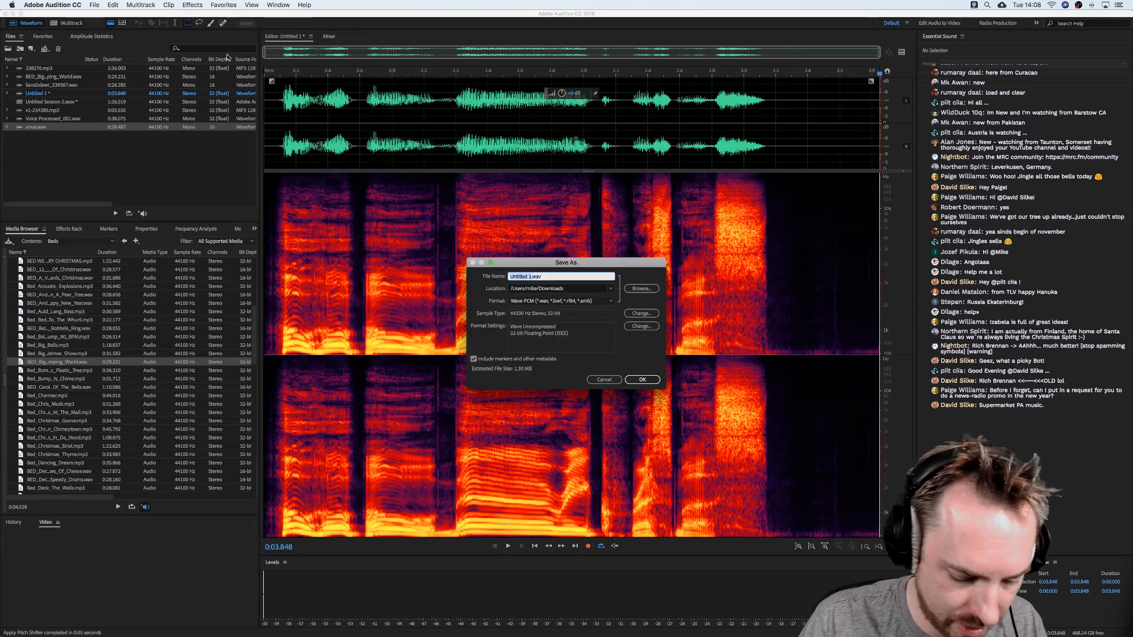
{"action": "type", "text": "Sant"}
{"action": "type", "text": "a Claus"}
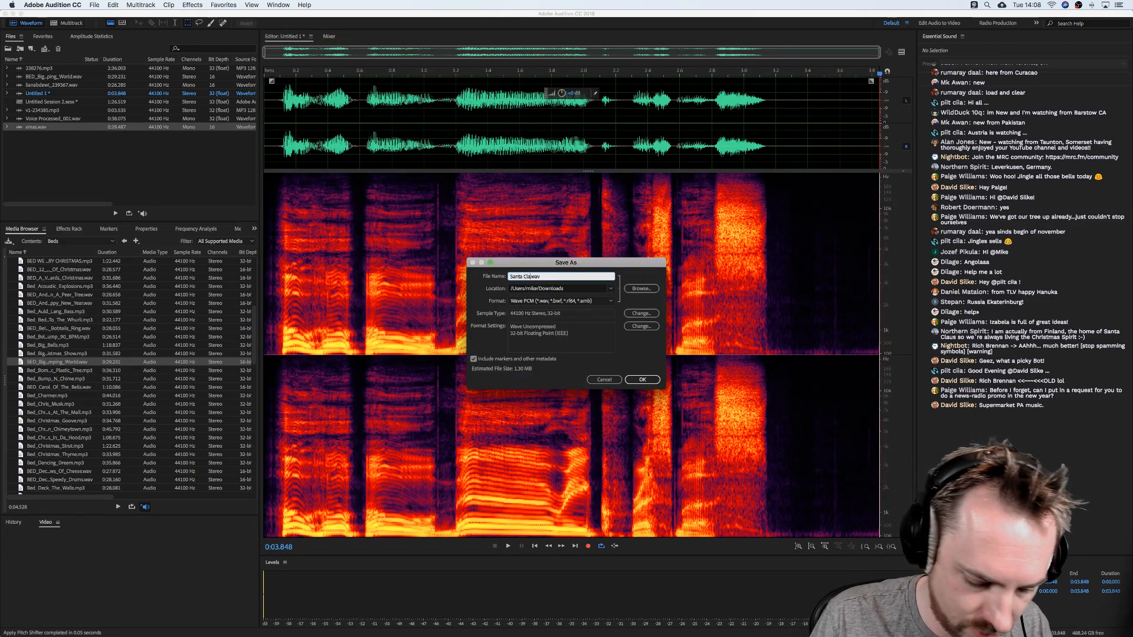
{"action": "key", "text": "Return"}
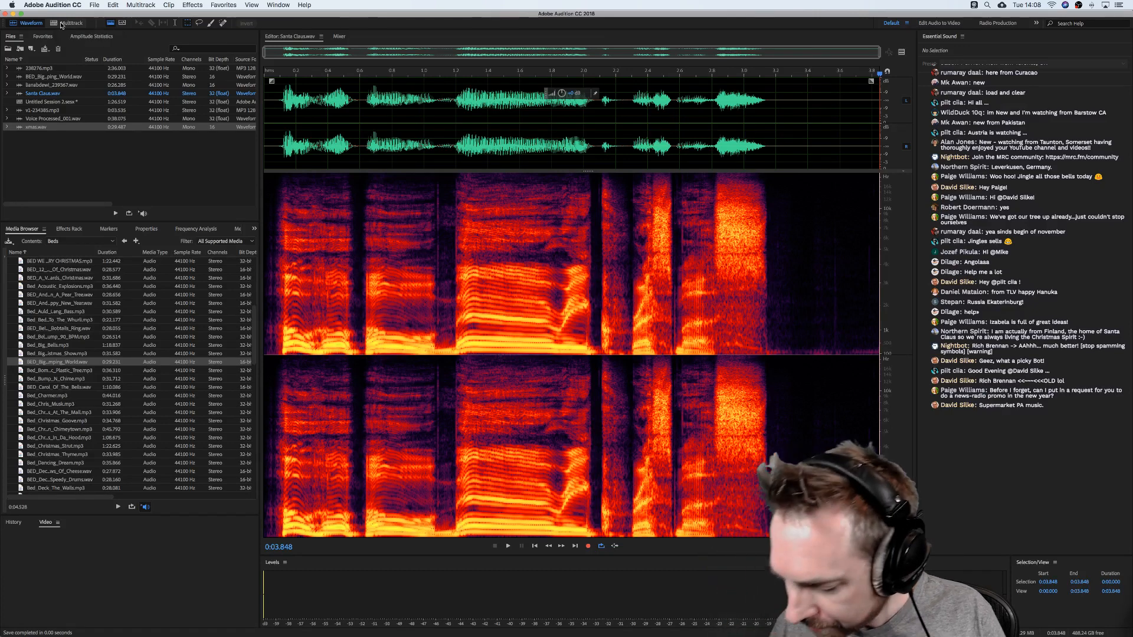
Return to the multitrack session and delete the leftover recorded clip from the Voice Processed track.
{"action": "left_click", "coordinate": [60, 22]}
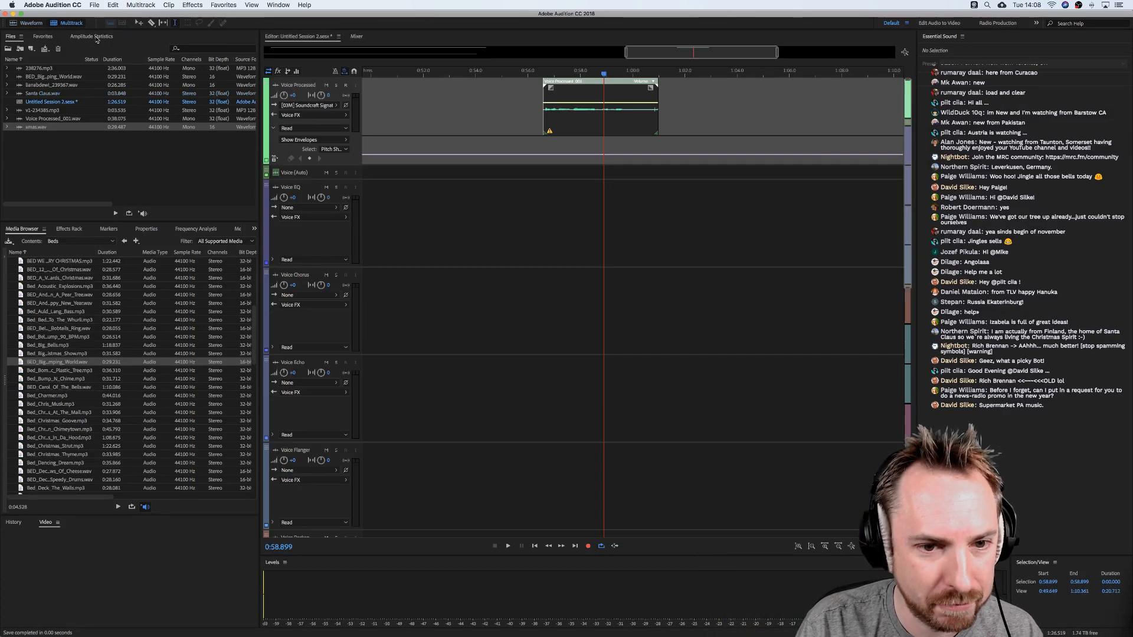
{"action": "scroll", "coordinate": [571, 130], "scroll_direction": "left", "scroll_amount": 10}
{"action": "scroll", "coordinate": [543, 69], "scroll_direction": "down", "scroll_amount": 10}
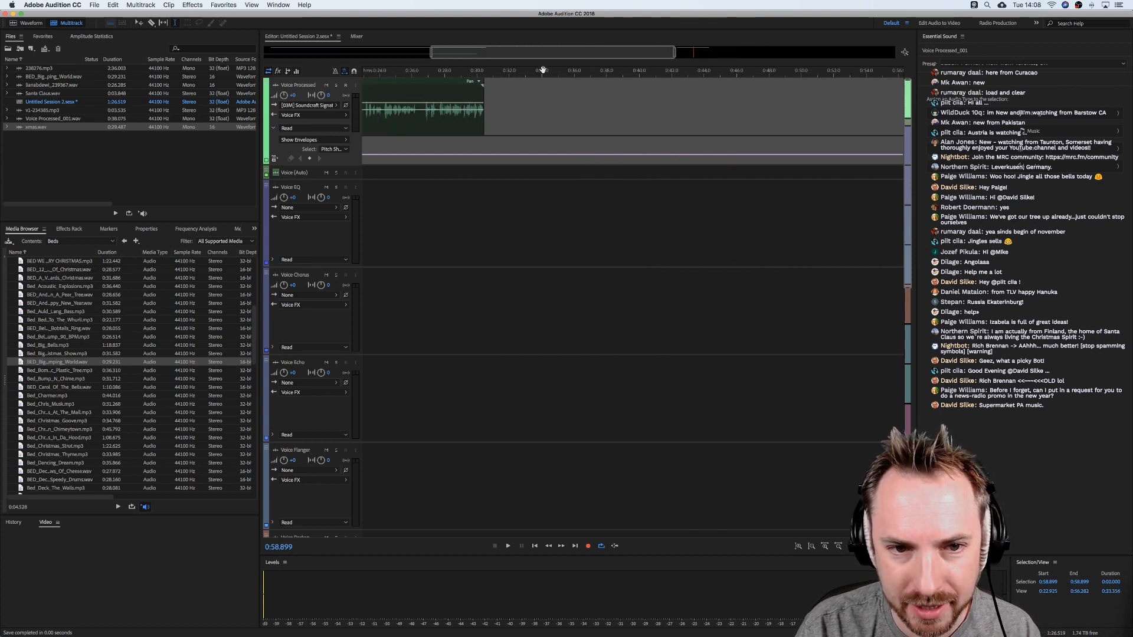
{"action": "left_click", "coordinate": [736, 105]}
{"action": "key", "text": "Delete"}
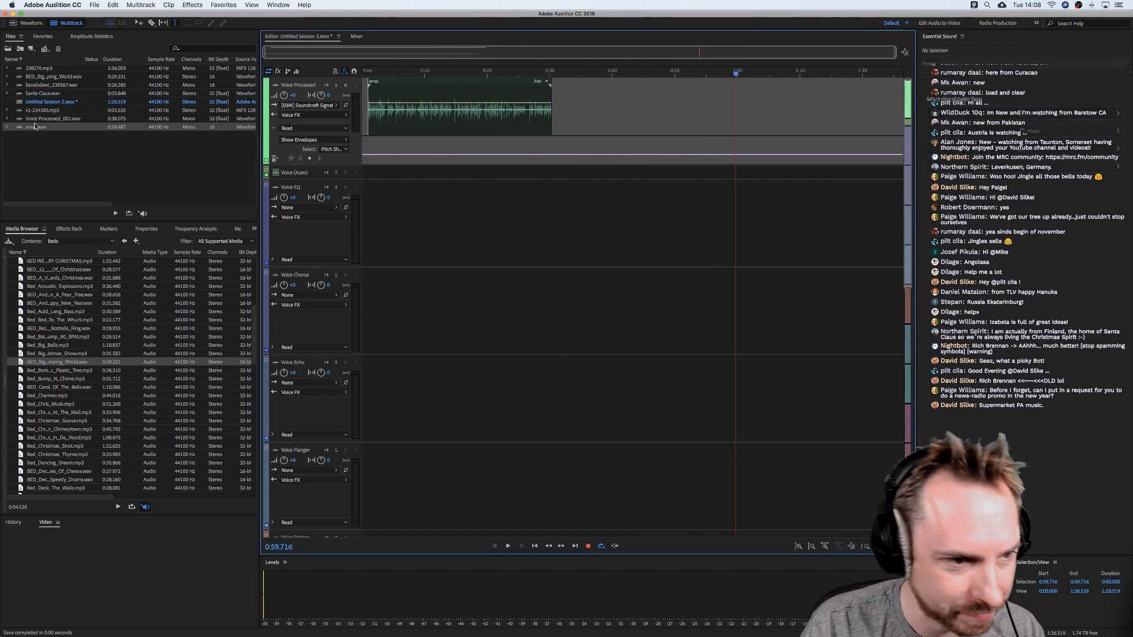
Place Santa Claus.wav on the Voice EQ track about 7.5 seconds in and set the playhead near the session's start.
{"action": "left_click_drag", "start_coordinate": [32, 127], "coordinate": [93, 161]}
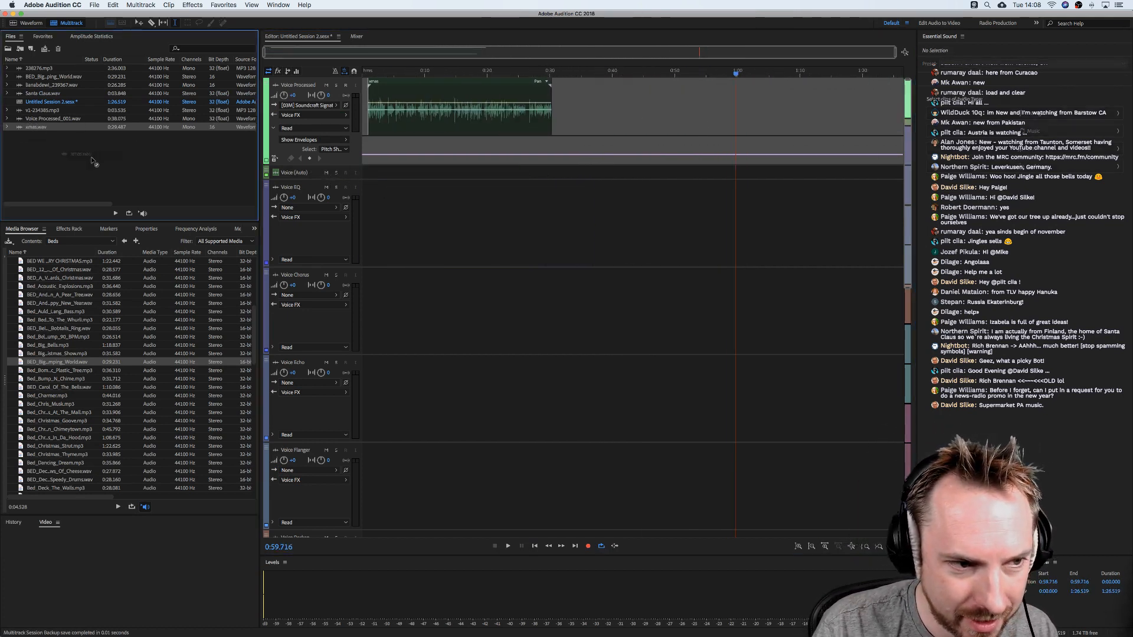
{"action": "left_click_drag", "start_coordinate": [34, 92], "coordinate": [413, 225]}
{"action": "left_click", "coordinate": [366, 195]}
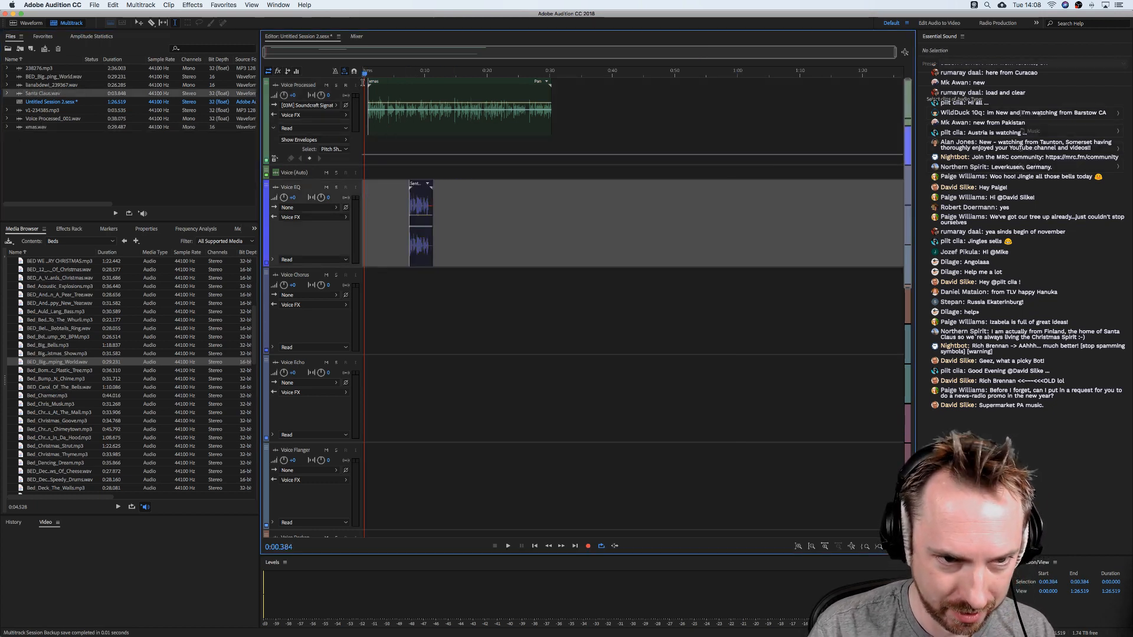
Move the Music (Auto) track up to directly below the Voice Chorus track.
{"action": "scroll", "coordinate": [363, 82], "scroll_direction": "up", "scroll_amount": 5}
{"action": "scroll", "coordinate": [385, 378], "scroll_direction": "down", "scroll_amount": 5}
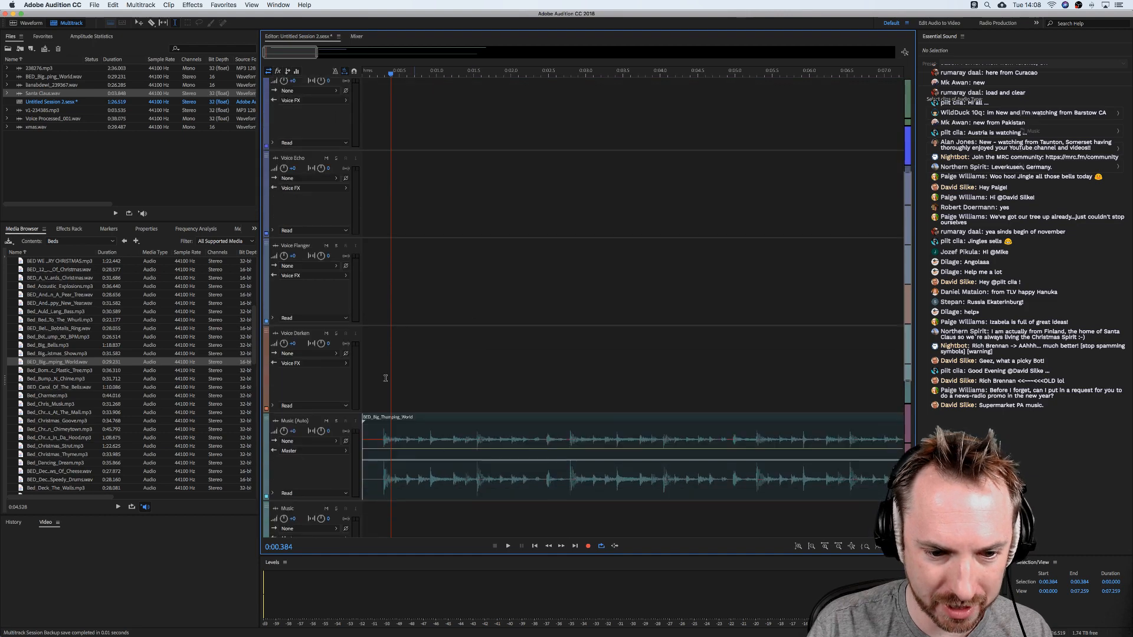
{"action": "left_click_drag", "start_coordinate": [265, 417], "coordinate": [270, 174]}
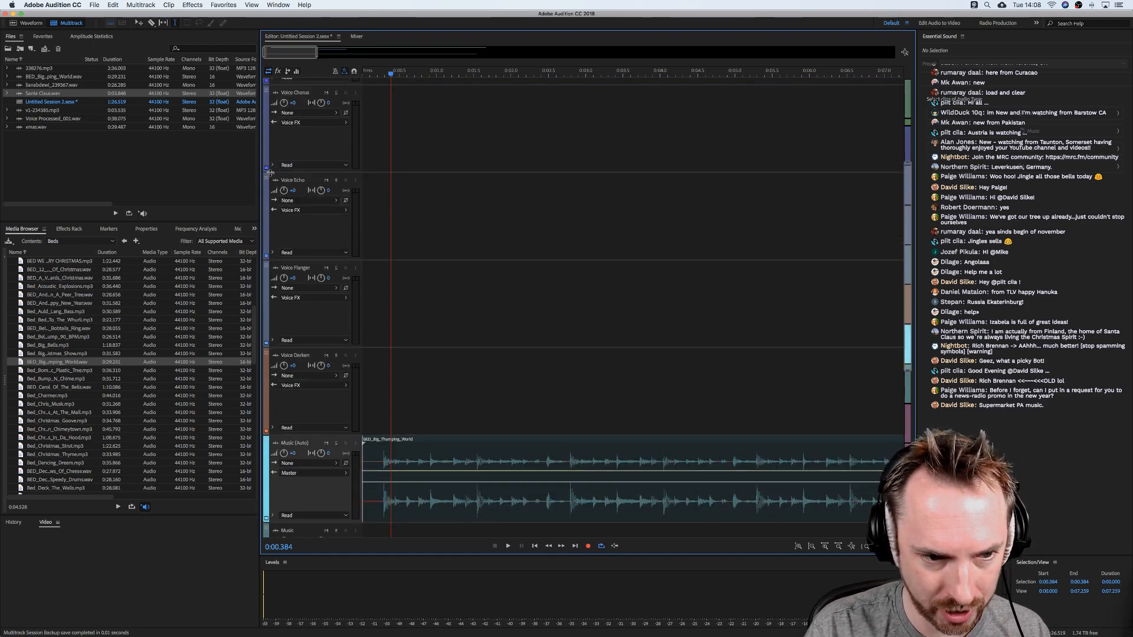
{"action": "left_click_drag", "start_coordinate": [266, 436], "coordinate": [495, 172]}
{"action": "scroll", "coordinate": [496, 171], "scroll_direction": "up", "scroll_amount": 5}
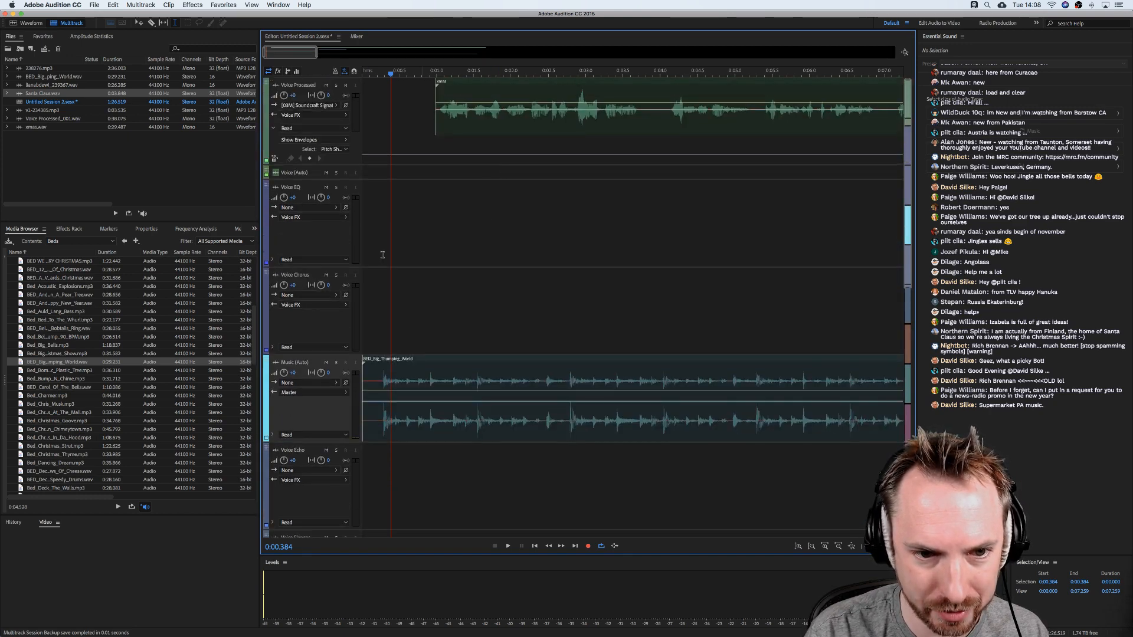
Move the Music (Auto) track above the Voice EQ track and shift the xmas voice clip to start about 1.5 seconds in.
{"action": "left_click_drag", "start_coordinate": [270, 331], "coordinate": [271, 180]}
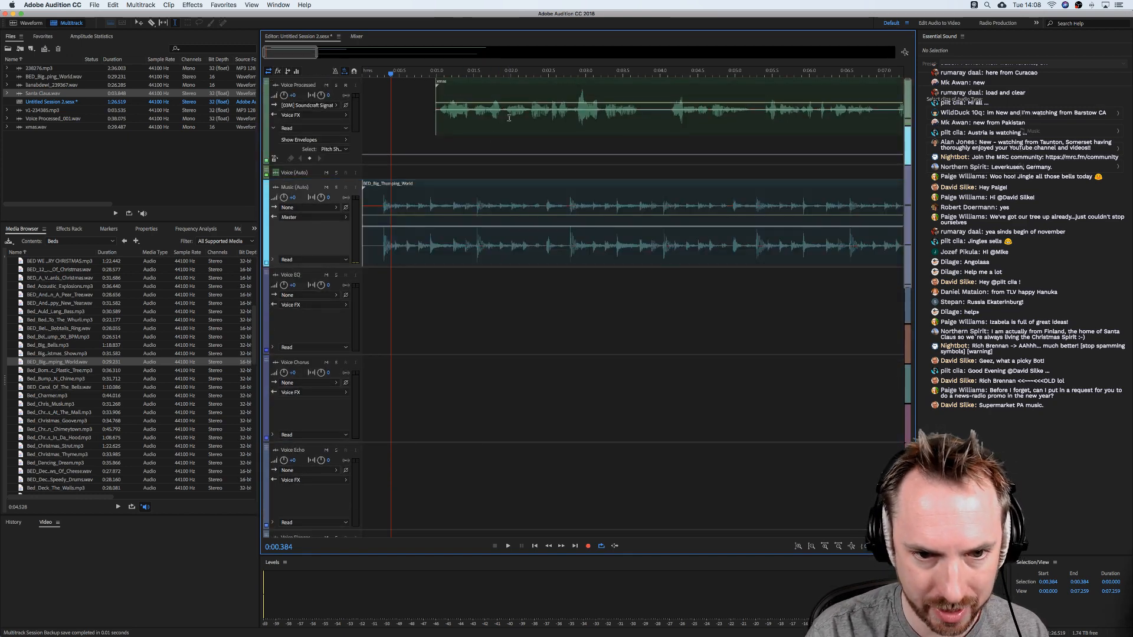
{"action": "left_click_drag", "start_coordinate": [439, 82], "coordinate": [473, 82]}
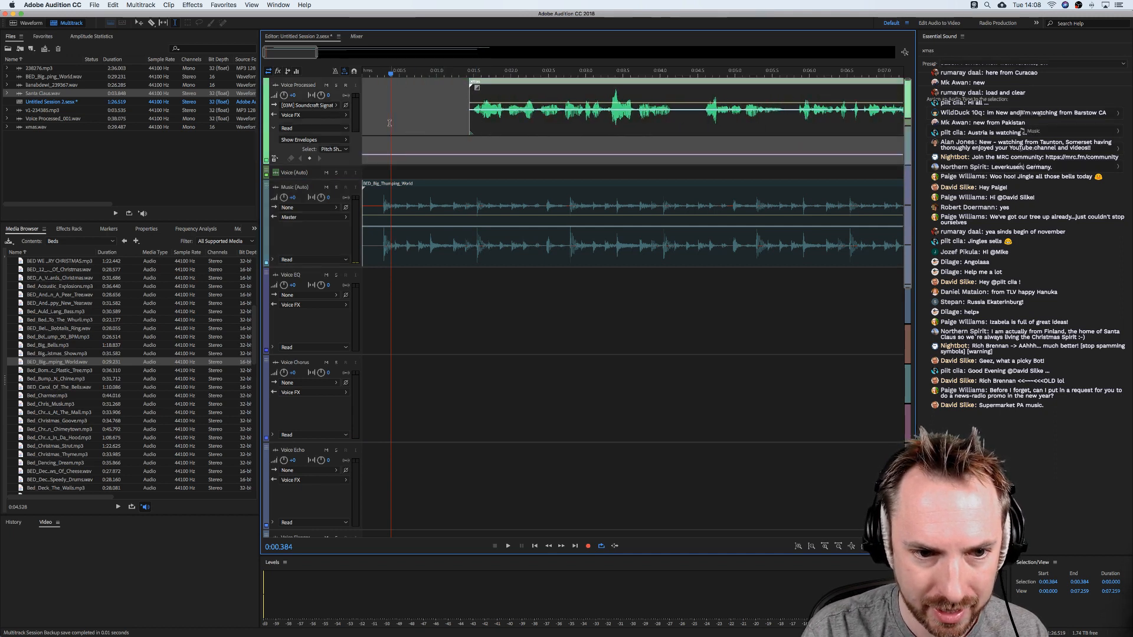
Preview several Christmas effects from the Long_fx folder, such as the Enders, elf wipe and Ho Ho sounds.
{"action": "left_click", "coordinate": [124, 241]}
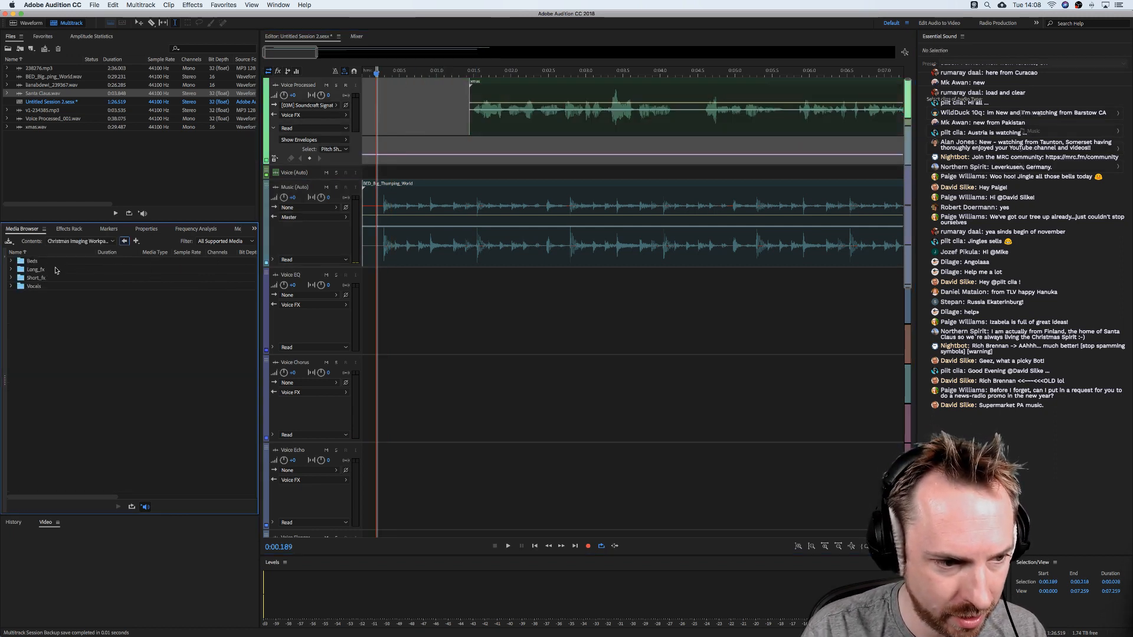
{"action": "double_click", "coordinate": [38, 269]}
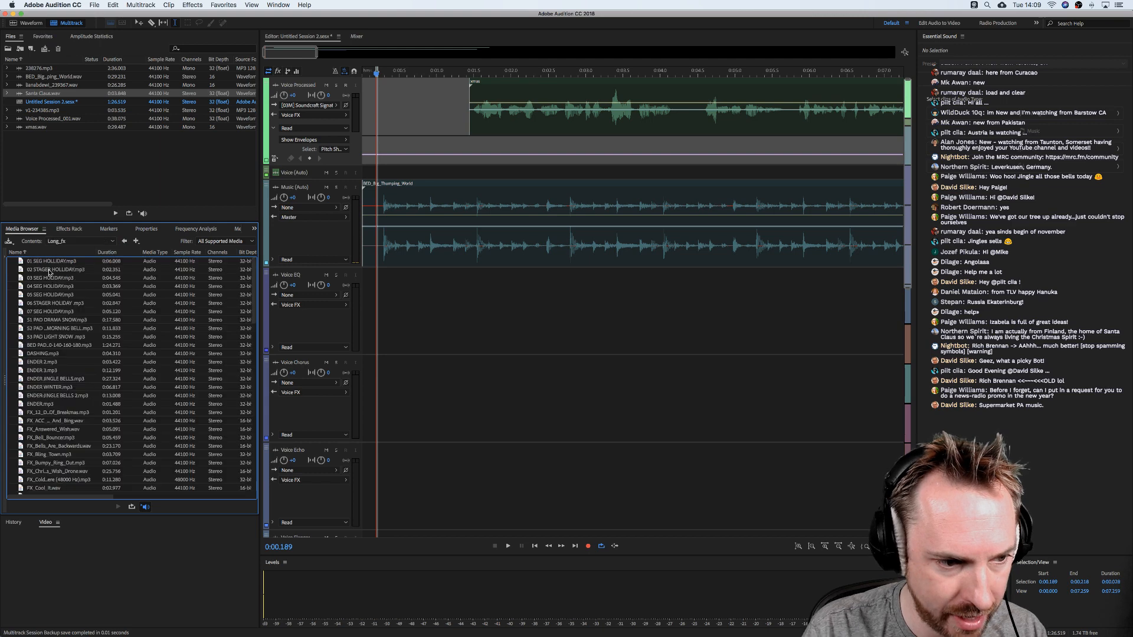
{"action": "left_click", "coordinate": [53, 372]}
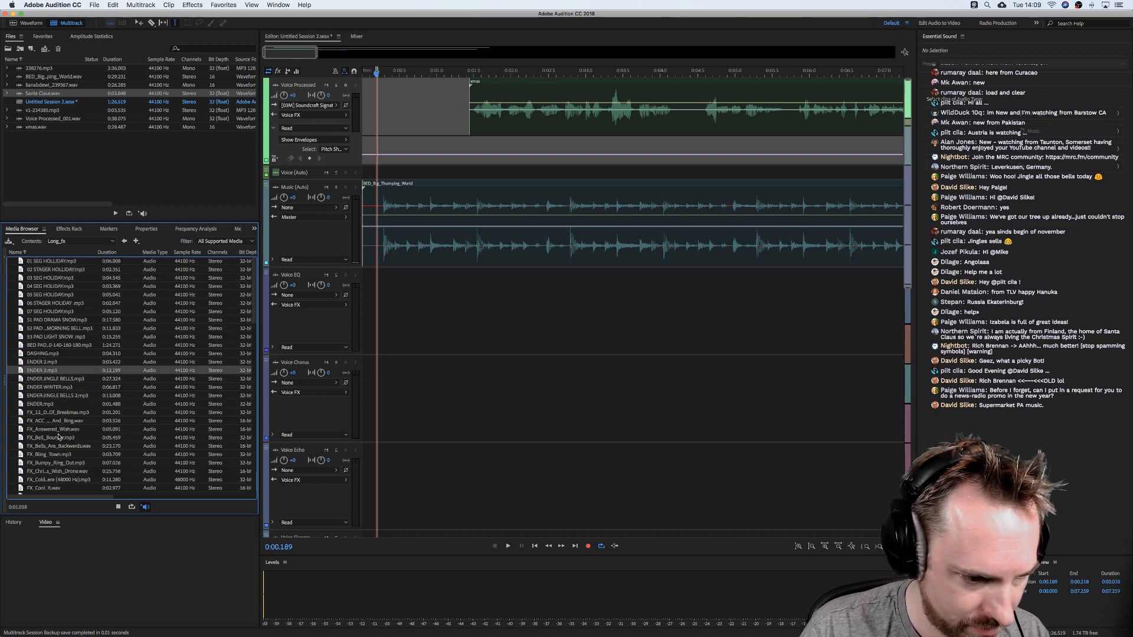
{"action": "scroll", "coordinate": [55, 433], "scroll_direction": "down", "scroll_amount": 5}
{"action": "left_click", "coordinate": [50, 397]}
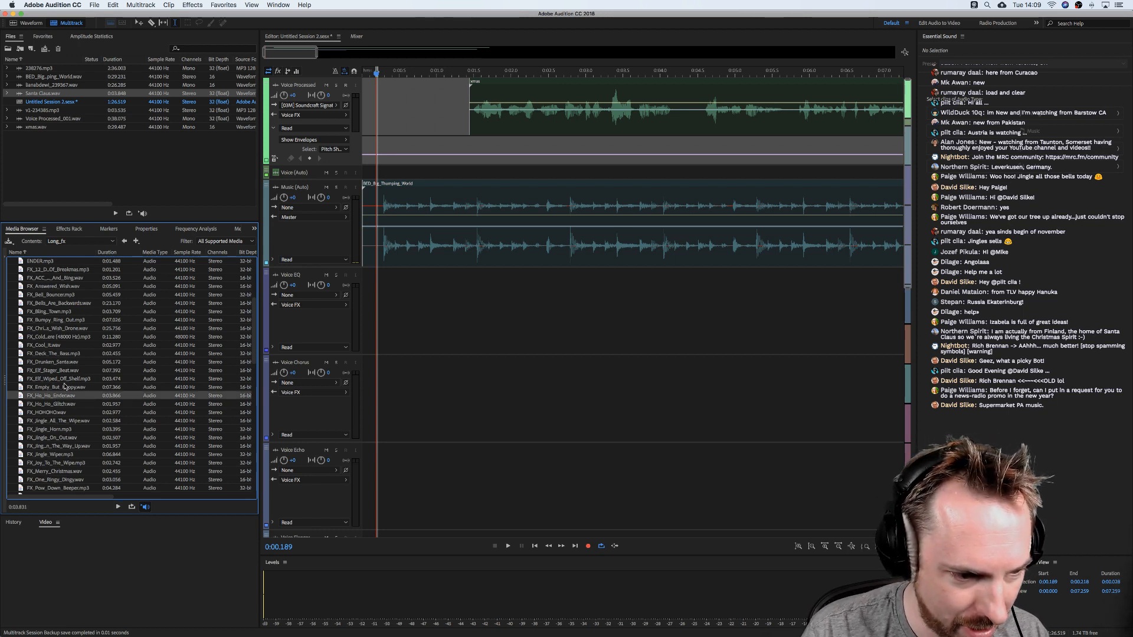
{"action": "left_click", "coordinate": [63, 381]}
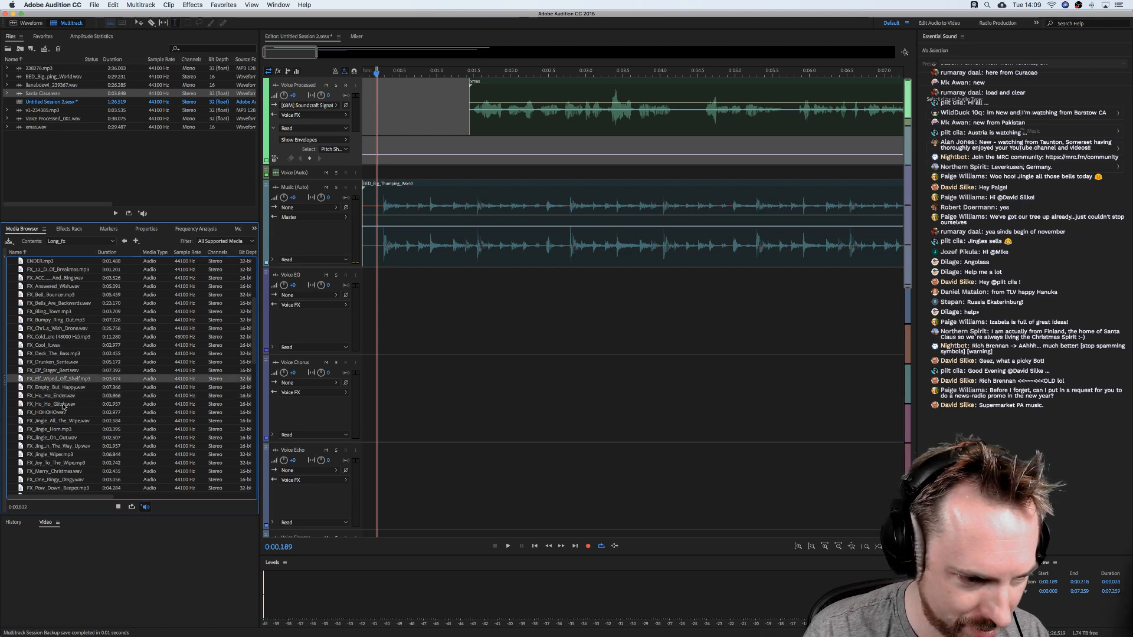
{"action": "scroll", "coordinate": [57, 402], "scroll_direction": "down", "scroll_amount": 5}
{"action": "left_click", "coordinate": [53, 439]}
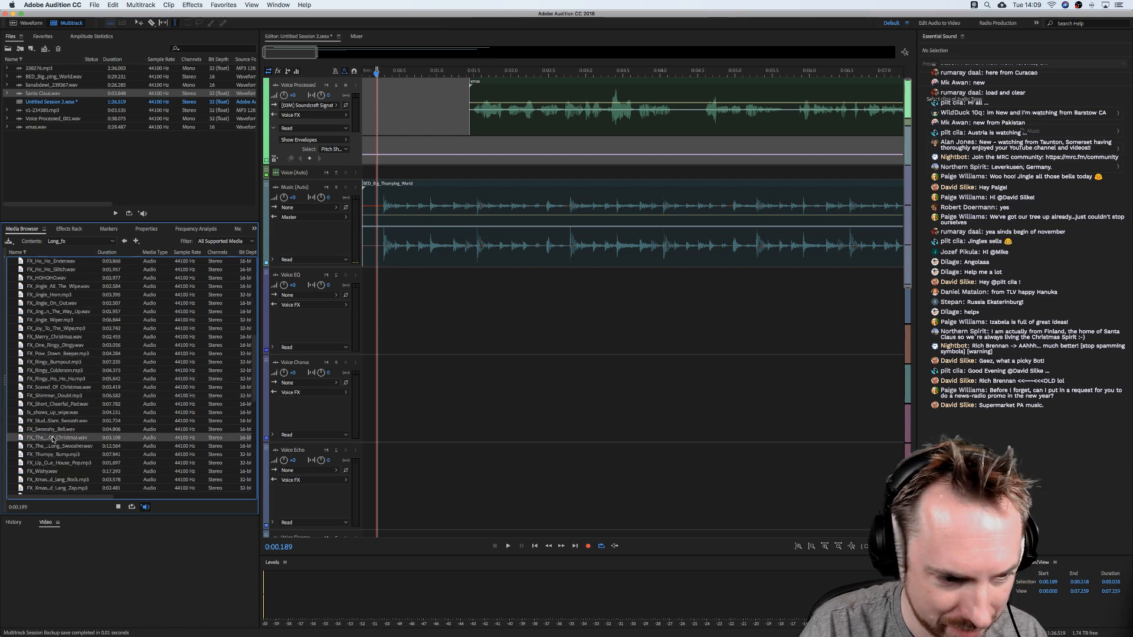
Preview the wipes, doodads and scratch with bell trail in the Short_fx folder to choose an opening effect.
{"action": "left_click", "coordinate": [125, 241]}
{"action": "double_click", "coordinate": [36, 277]}
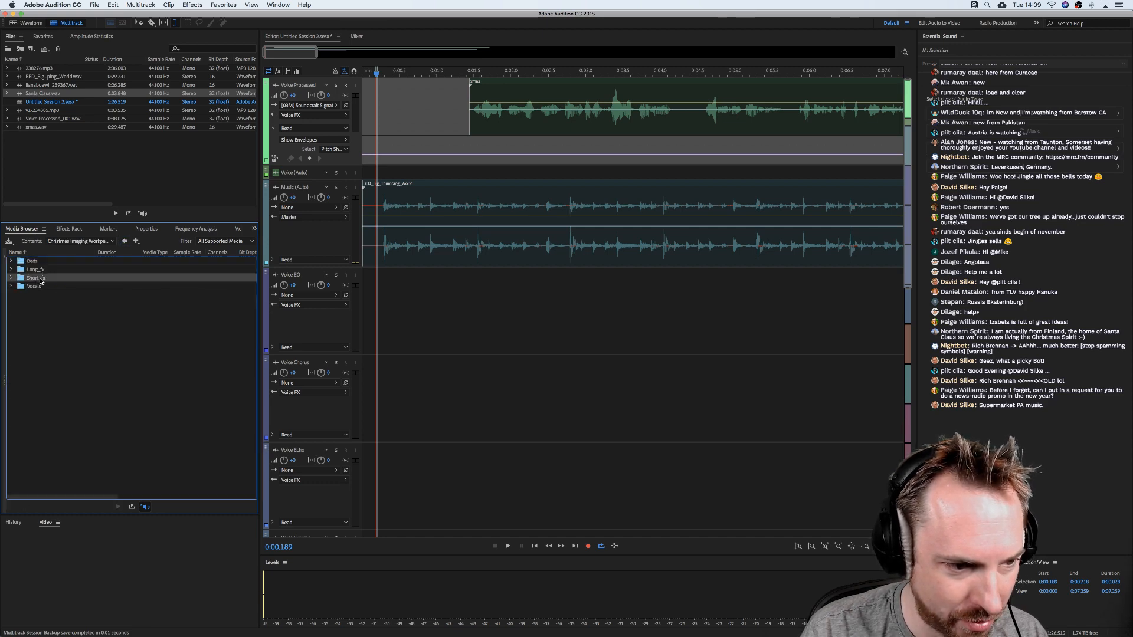
{"action": "left_click", "coordinate": [47, 263]}
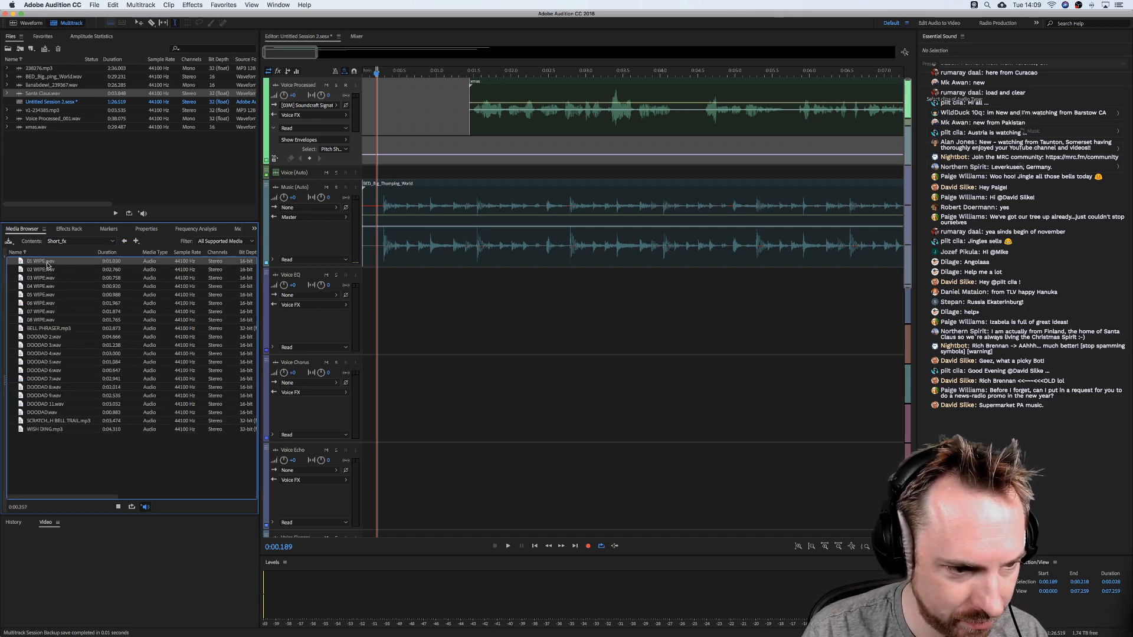
{"action": "left_click", "coordinate": [33, 321]}
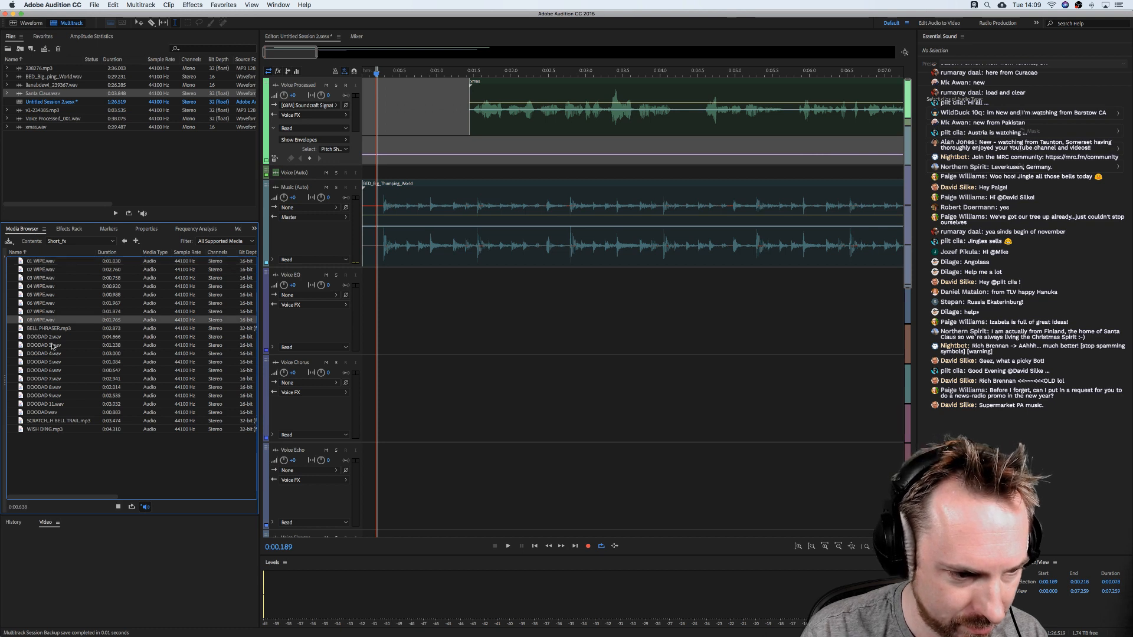
{"action": "left_click", "coordinate": [49, 337]}
{"action": "left_click", "coordinate": [47, 353]}
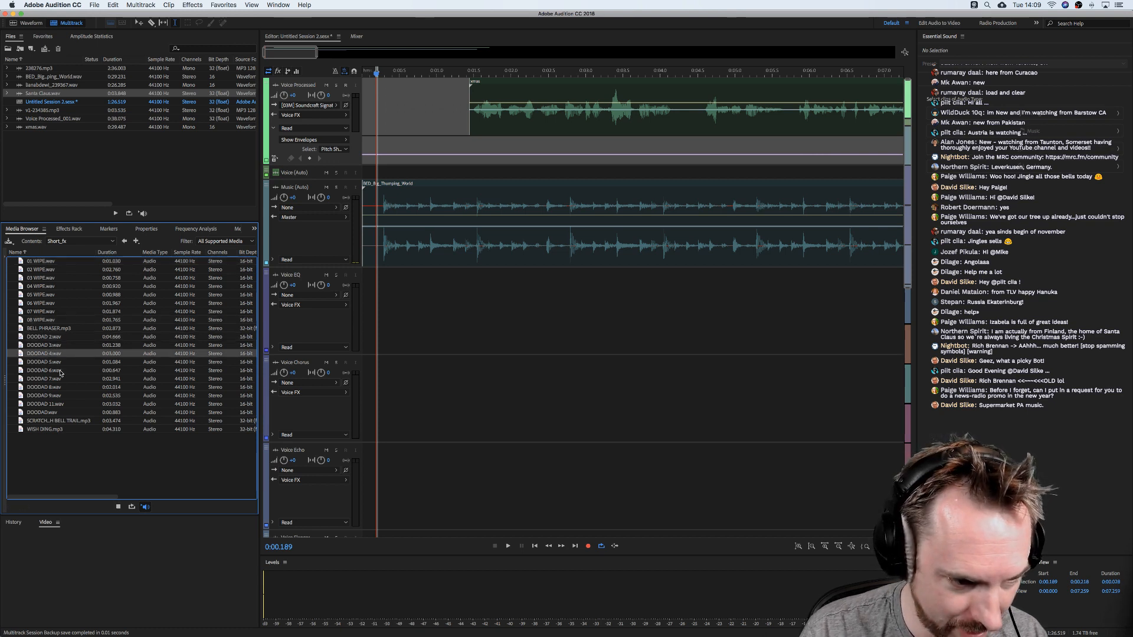
{"action": "left_click", "coordinate": [47, 413]}
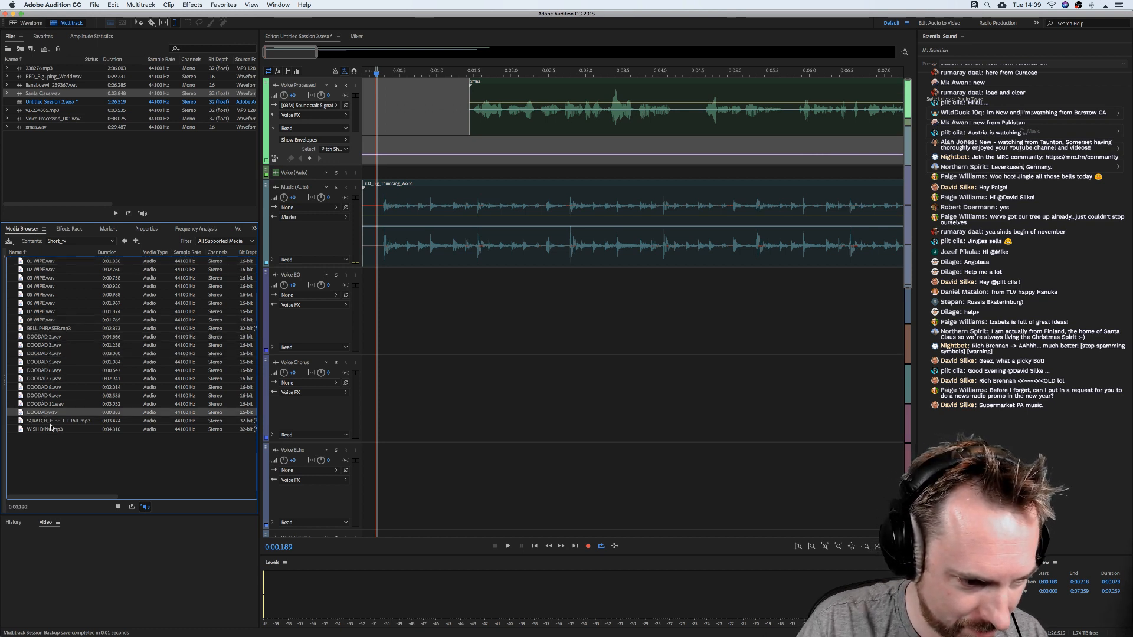
{"action": "left_click", "coordinate": [48, 421]}
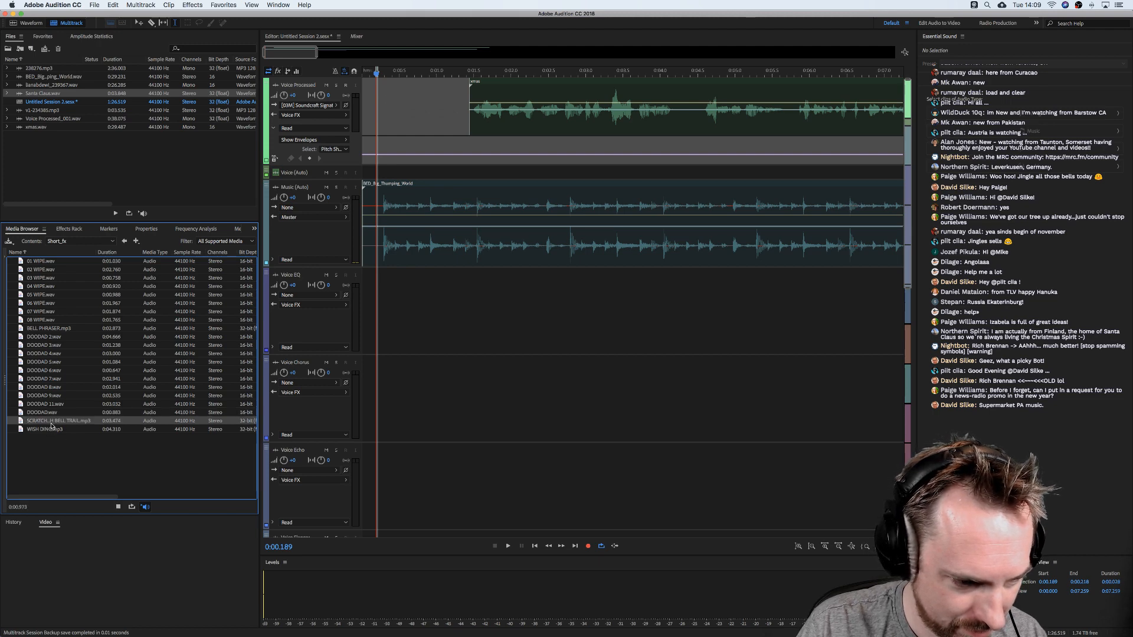
Place the SCRATCH WITH BELL TRAIL effect at the very start of the upper SFX track and play it.
{"action": "left_click_drag", "start_coordinate": [92, 423], "coordinate": [362, 481]}
{"action": "scroll", "coordinate": [431, 413], "scroll_direction": "down", "scroll_amount": 5}
{"action": "left_click_drag", "start_coordinate": [405, 276], "coordinate": [405, 534]}
{"action": "scroll", "coordinate": [402, 437], "scroll_direction": "down", "scroll_amount": 5}
{"action": "left_click_drag", "start_coordinate": [404, 253], "coordinate": [364, 324]}
{"action": "left_click", "coordinate": [407, 325]}
{"action": "key", "text": "space"}
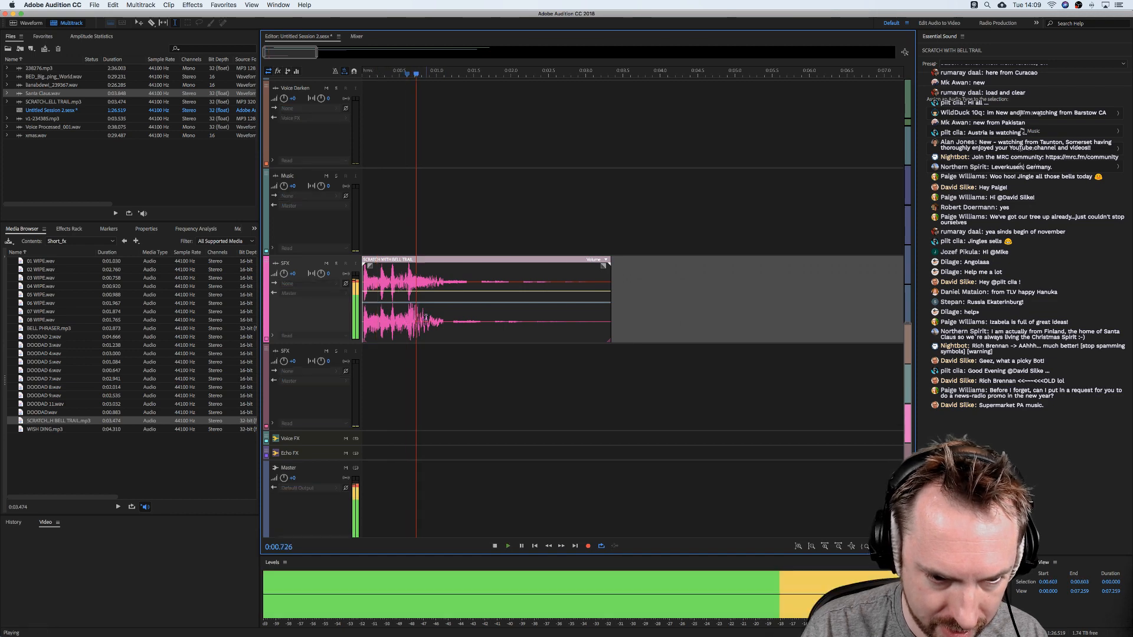
{"action": "key", "text": "space"}
Shift the BED_Big_Thumping_World clip to start about 0.3 seconds in and play the opening from the session's start.
{"action": "scroll", "coordinate": [425, 316], "scroll_direction": "up", "scroll_amount": 10}
{"action": "left_click_drag", "start_coordinate": [400, 255], "coordinate": [423, 256]}
{"action": "left_click_drag", "start_coordinate": [406, 70], "coordinate": [300, 72]}
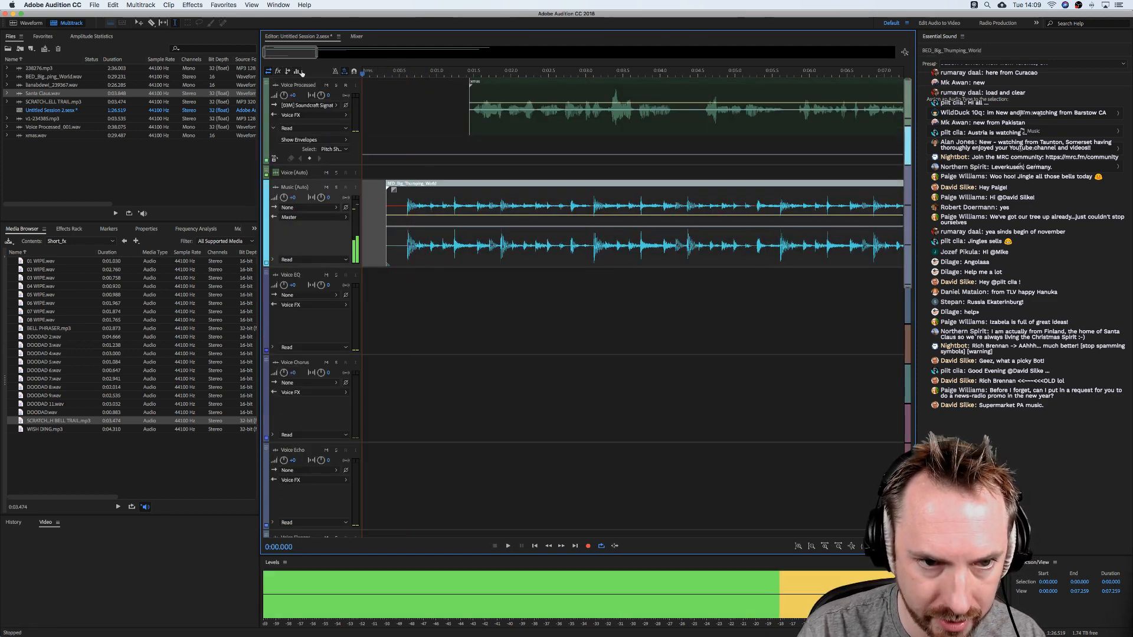
{"action": "key", "text": "space"}
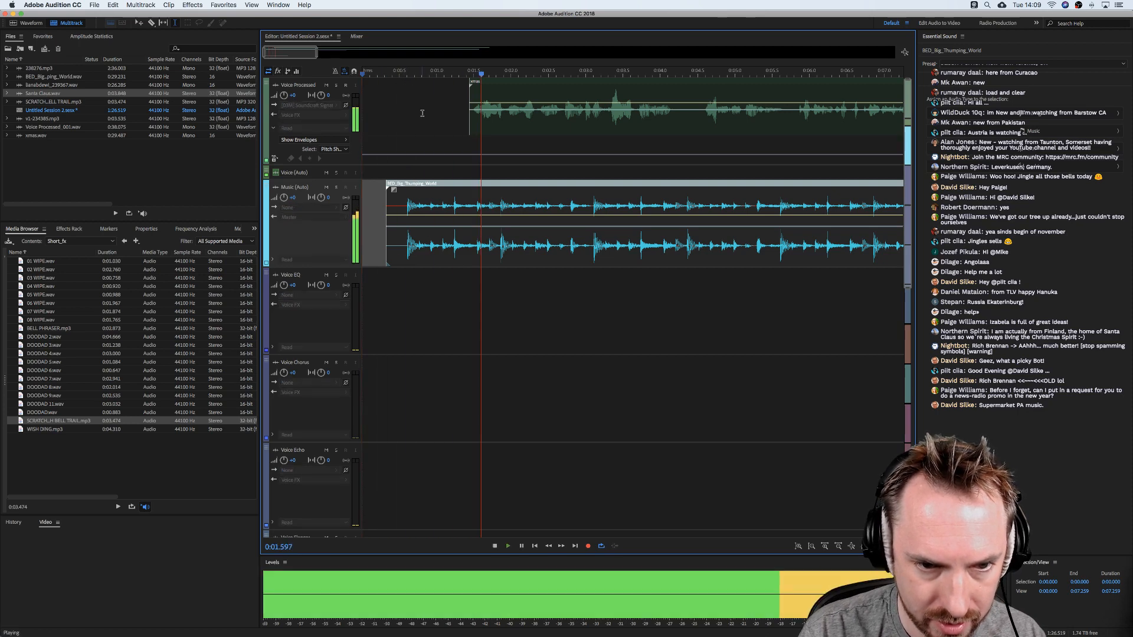
{"action": "key", "text": "space"}
Lower the volume of the scratch effect's SFX track and shift the xmas voice clip to start about 1.7 seconds in.
{"action": "scroll", "coordinate": [380, 392], "scroll_direction": "down", "scroll_amount": 10}
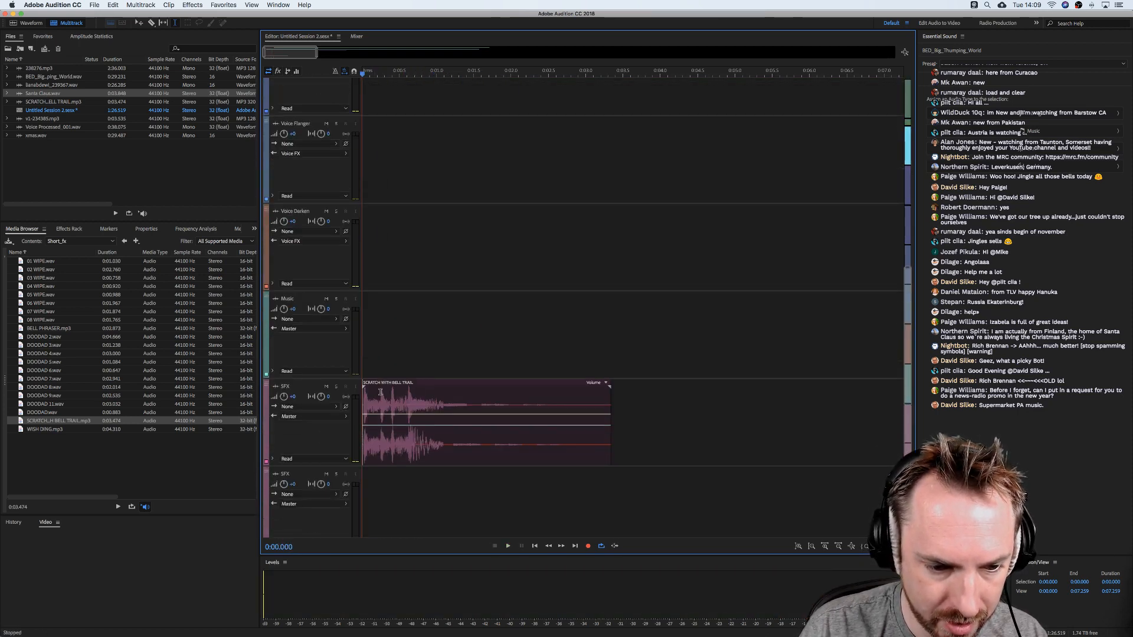
{"action": "left_click_drag", "start_coordinate": [290, 394], "coordinate": [284, 398]}
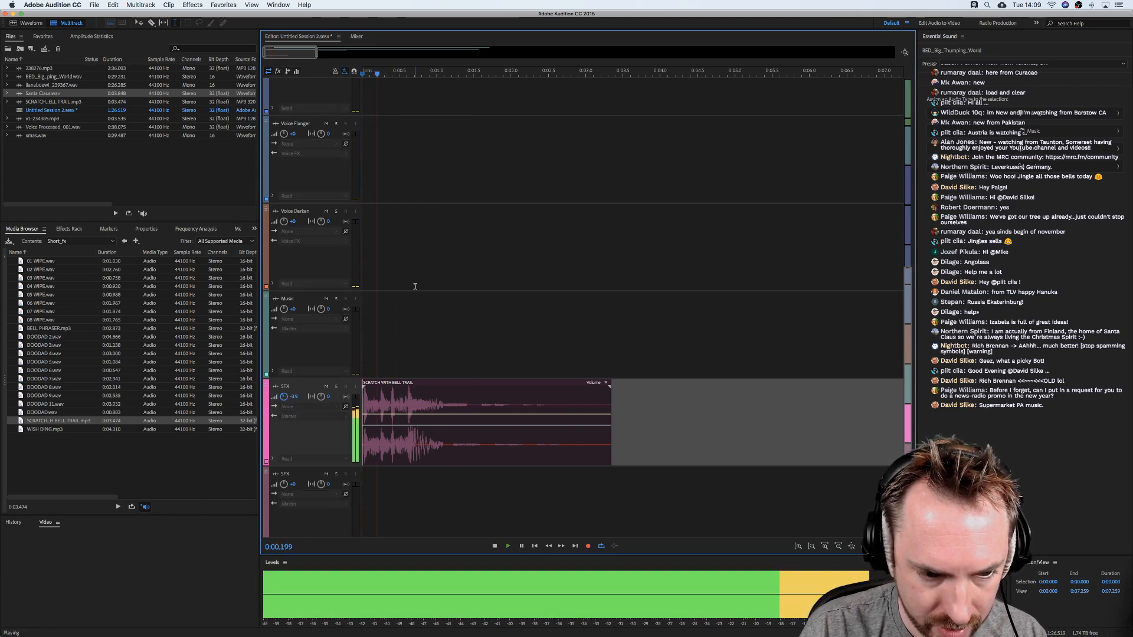
{"action": "scroll", "coordinate": [415, 286], "scroll_direction": "up", "scroll_amount": 10}
{"action": "mouse_move", "coordinate": [493, 133]}
{"action": "left_mouse_down"}
{"action": "mouse_move", "coordinate": [442, 131]}
{"action": "mouse_move", "coordinate": [515, 131]}
{"action": "left_mouse_up"}
{"action": "left_click", "coordinate": [401, 126]}
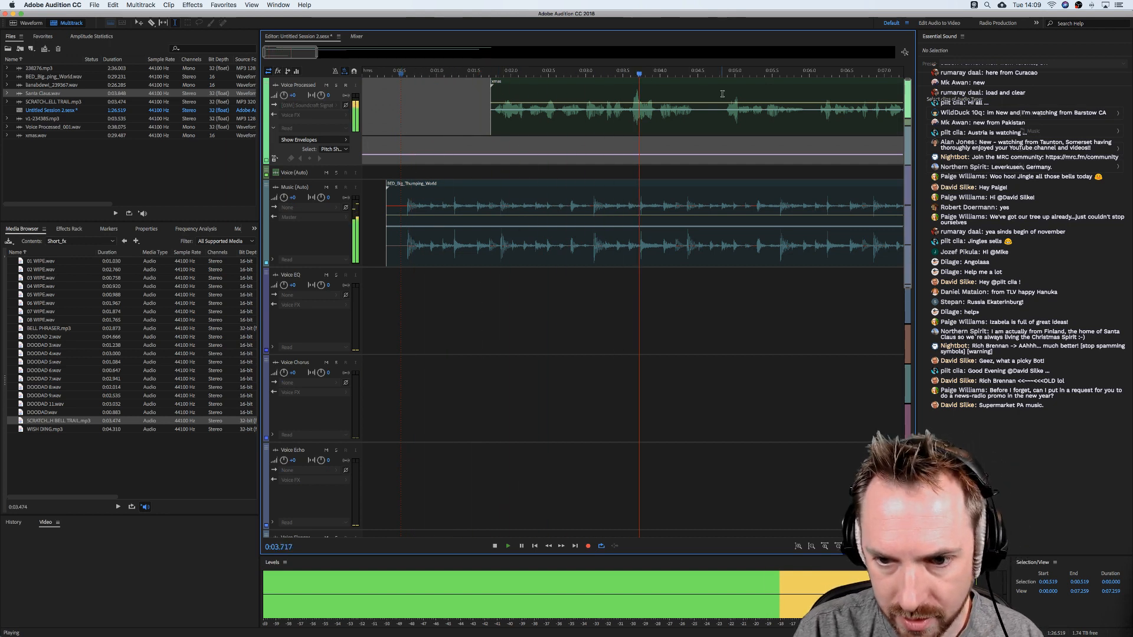
{"action": "key", "text": "space"}
Delete the xmas voice between about 4.4 and 4.9 seconds, add short fades to the first part, and play the edit.
{"action": "left_click_drag", "start_coordinate": [693, 123], "coordinate": [725, 125]}
{"action": "key", "text": "Delete"}
{"action": "left_click", "coordinate": [665, 126]}
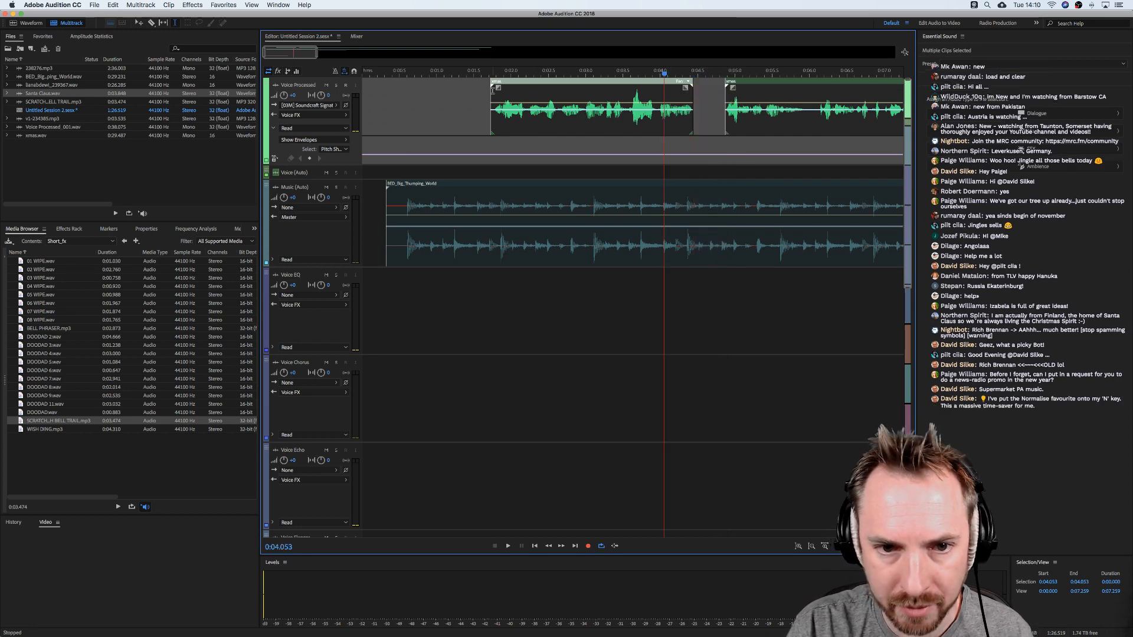
{"action": "left_click_drag", "start_coordinate": [499, 88], "coordinate": [495, 89]}
{"action": "left_click", "coordinate": [447, 108]}
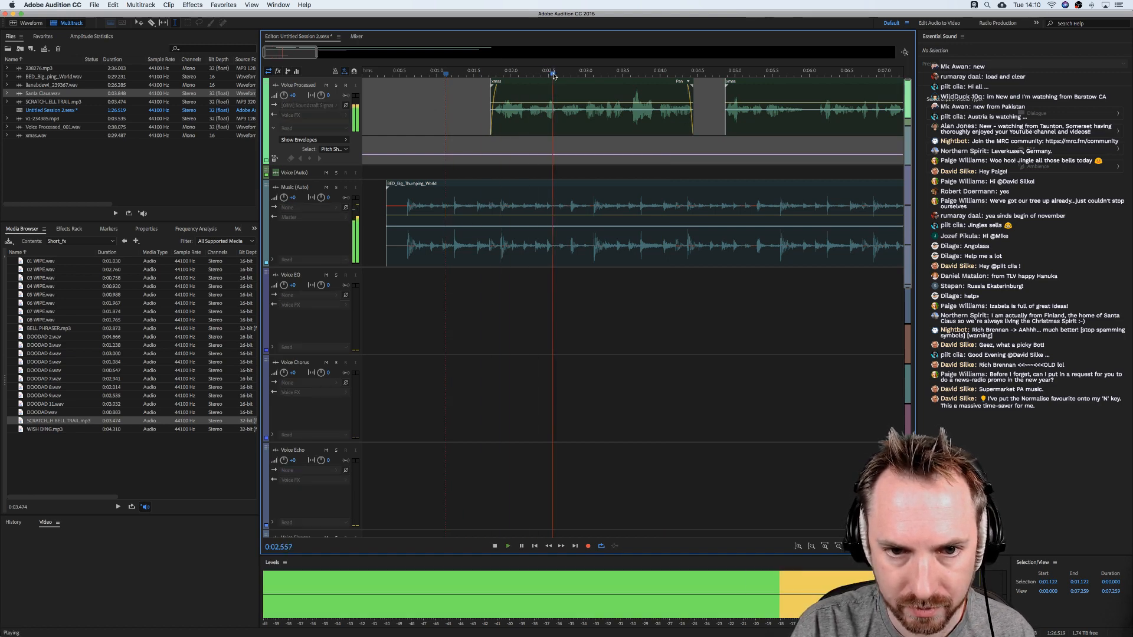
{"action": "scroll", "coordinate": [556, 69], "scroll_direction": "down", "scroll_amount": 1}
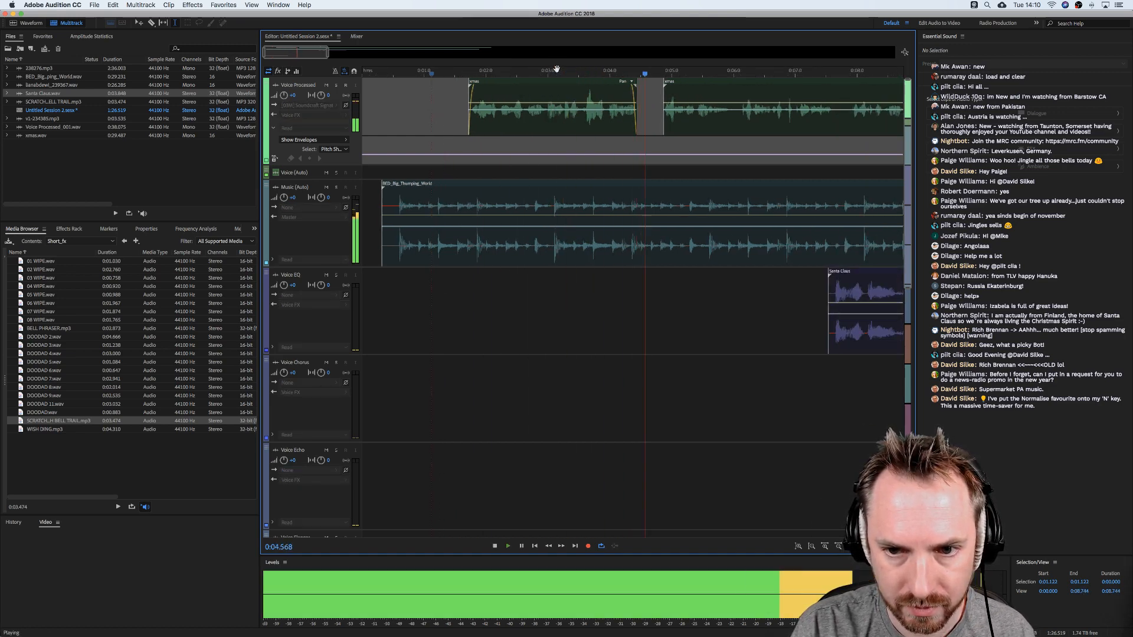
{"action": "key", "text": "space"}
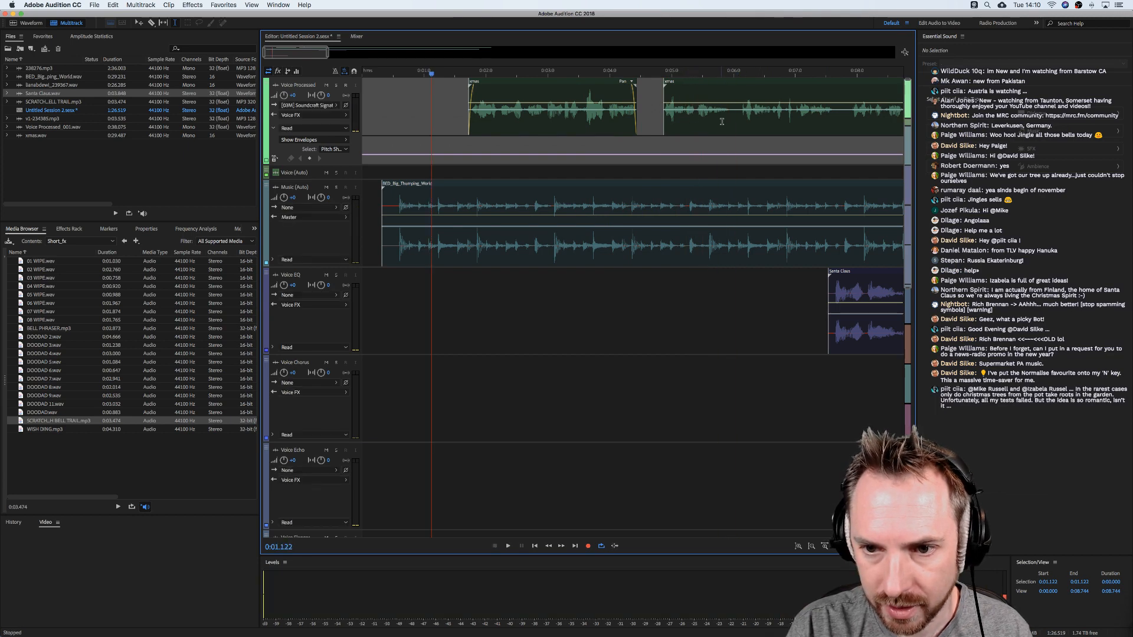
Open the remaining xmas voice clip in the waveform editor and play part of it.
{"action": "left_click", "coordinate": [726, 117]}
{"action": "double_click", "coordinate": [726, 117]}
{"action": "left_click", "coordinate": [443, 144]}
{"action": "key", "text": "space"}
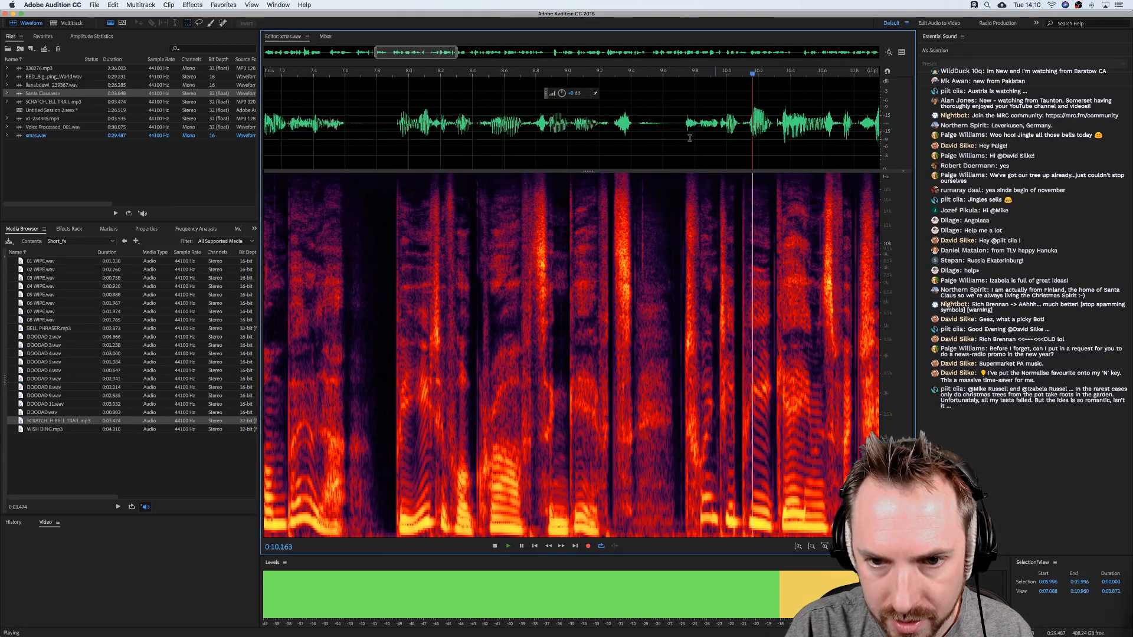
{"action": "key", "text": "space"}
Play the xmas.wav passage from 9.282 seconds and examine its spectrogram for the stray click after the word.
{"action": "left_click", "coordinate": [606, 138]}
{"action": "left_click", "coordinate": [786, 133]}
{"action": "key", "text": "space"}
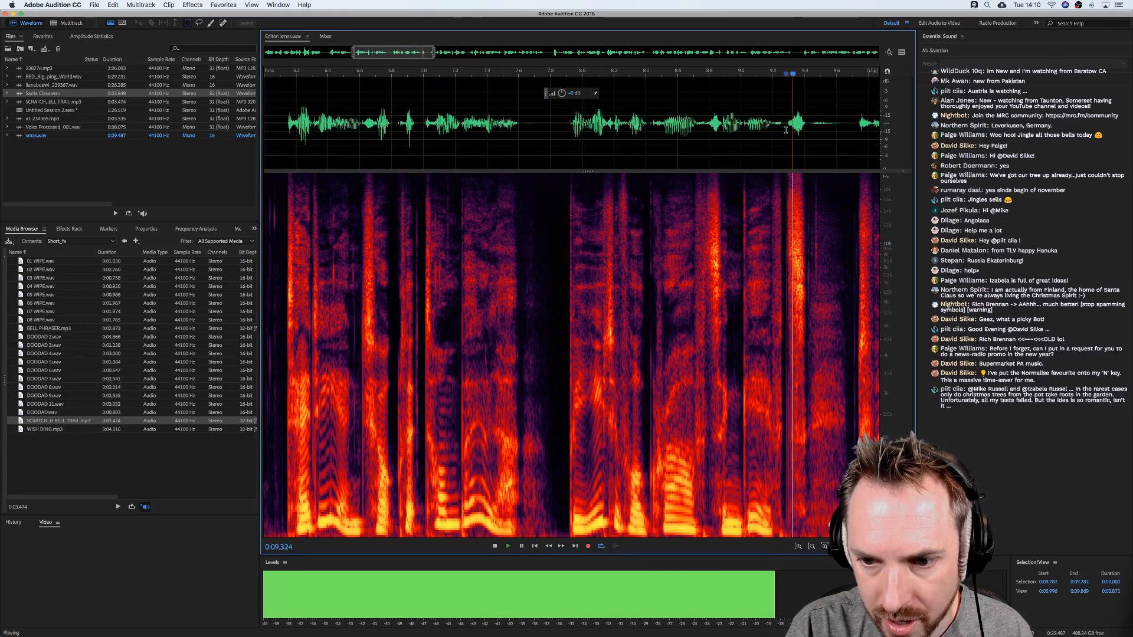
{"action": "key", "text": "space"}
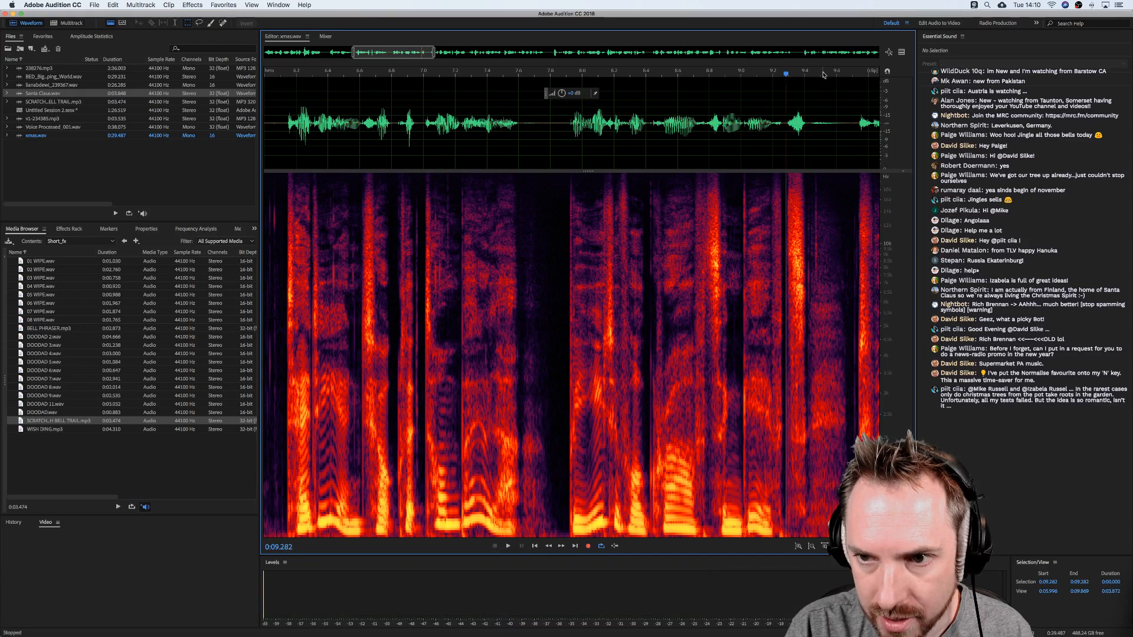
{"action": "scroll", "coordinate": [824, 73], "scroll_direction": "up", "scroll_amount": 5}
{"action": "key", "text": "space"}
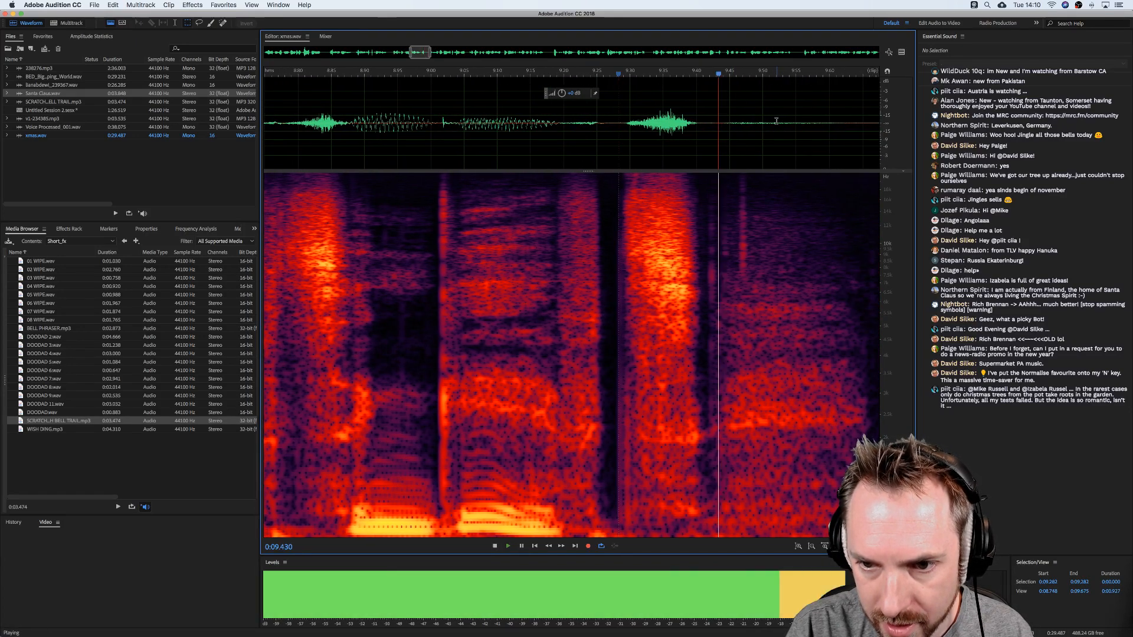
{"action": "key", "text": "space"}
{"action": "left_click", "coordinate": [741, 248]}
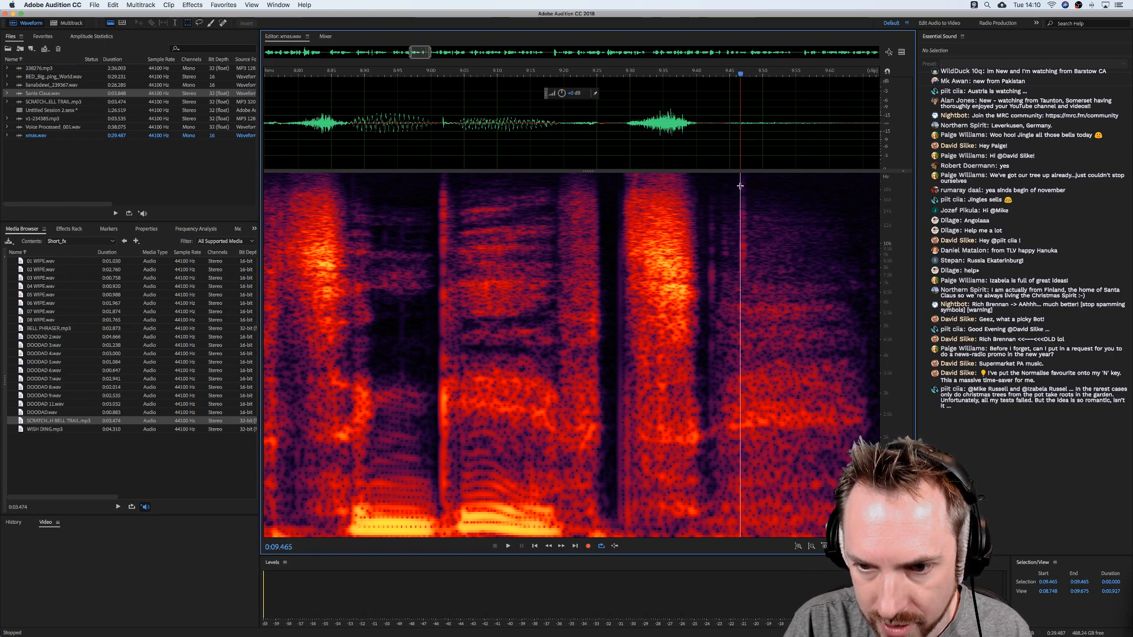
Enlarge the Spot Healing Brush and paint over the faint vertical click at about 9.47 seconds in the spectrogram.
{"action": "left_click_drag", "start_coordinate": [739, 186], "coordinate": [745, 280]}
{"action": "left_click", "coordinate": [772, 253]}
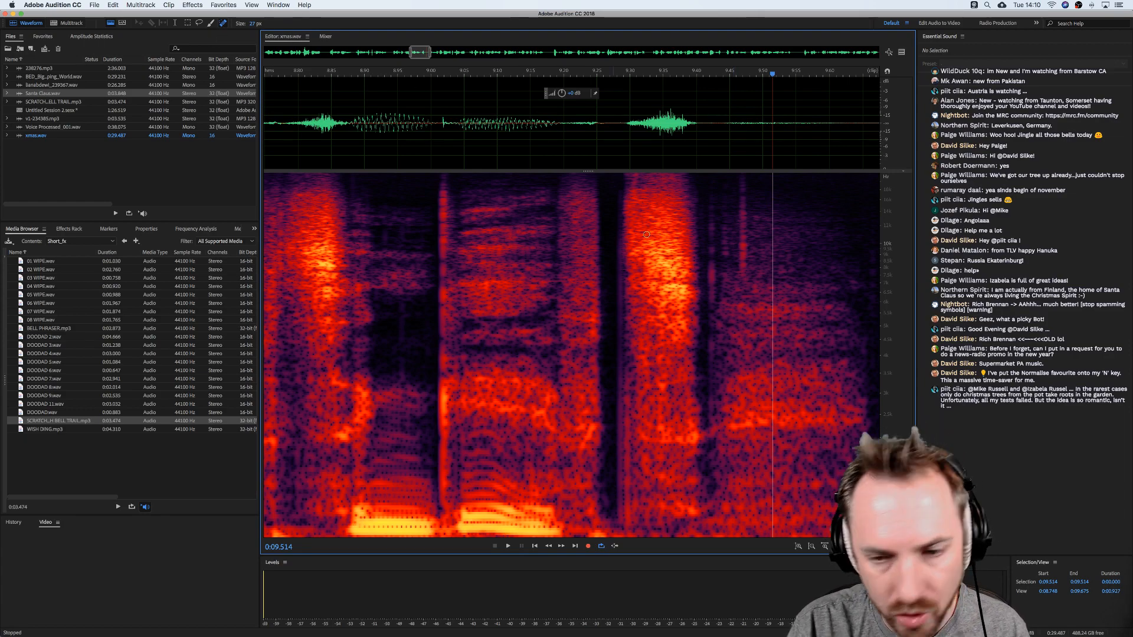
{"action": "key", "text": "bracketright"}
{"action": "key", "text": "bracketright"}
{"action": "key", "text": "bracketright"}
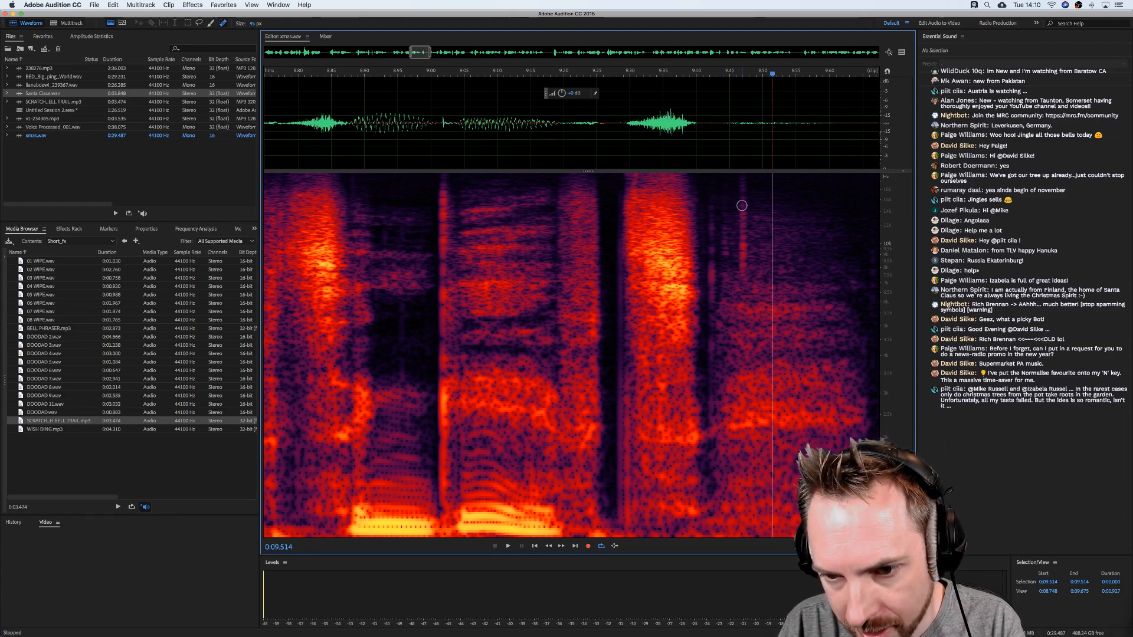
{"action": "key", "text": "bracketright"}
{"action": "key", "text": "bracketright"}
{"action": "key", "text": "bracketright"}
{"action": "left_click_drag", "start_coordinate": [742, 205], "coordinate": [744, 274]}
Play the healed passage of xmas.wav from 9.247 seconds and set the playhead at 11.322 seconds.
{"action": "left_click", "coordinate": [596, 115]}
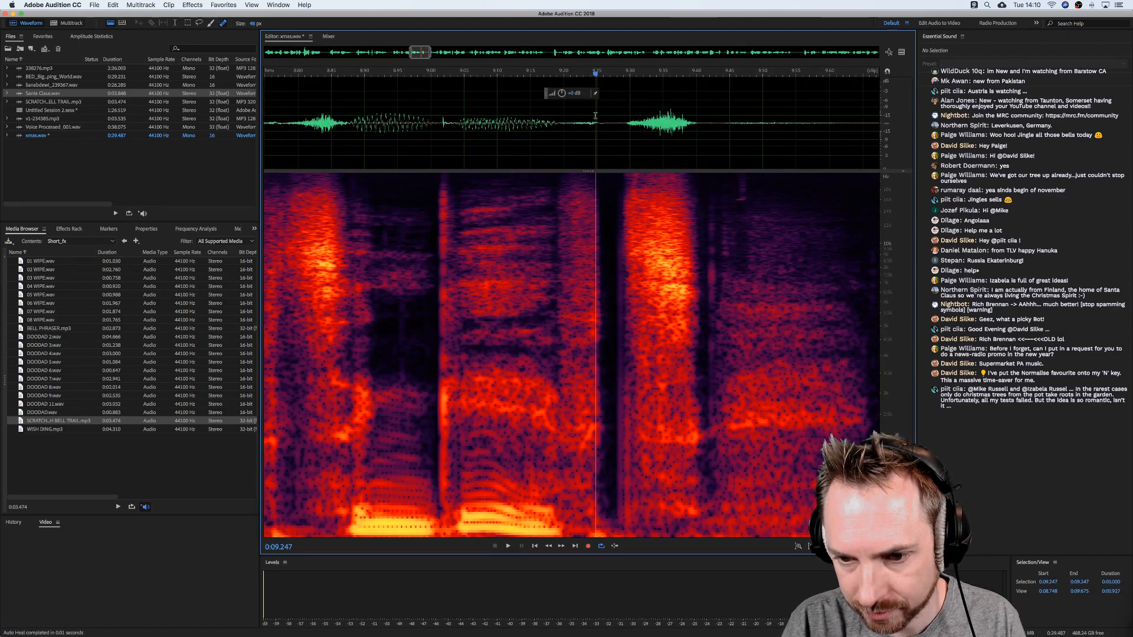
{"action": "key", "text": "space"}
{"action": "key", "text": "space"}
{"action": "scroll", "coordinate": [678, 74], "scroll_direction": "down", "scroll_amount": 5}
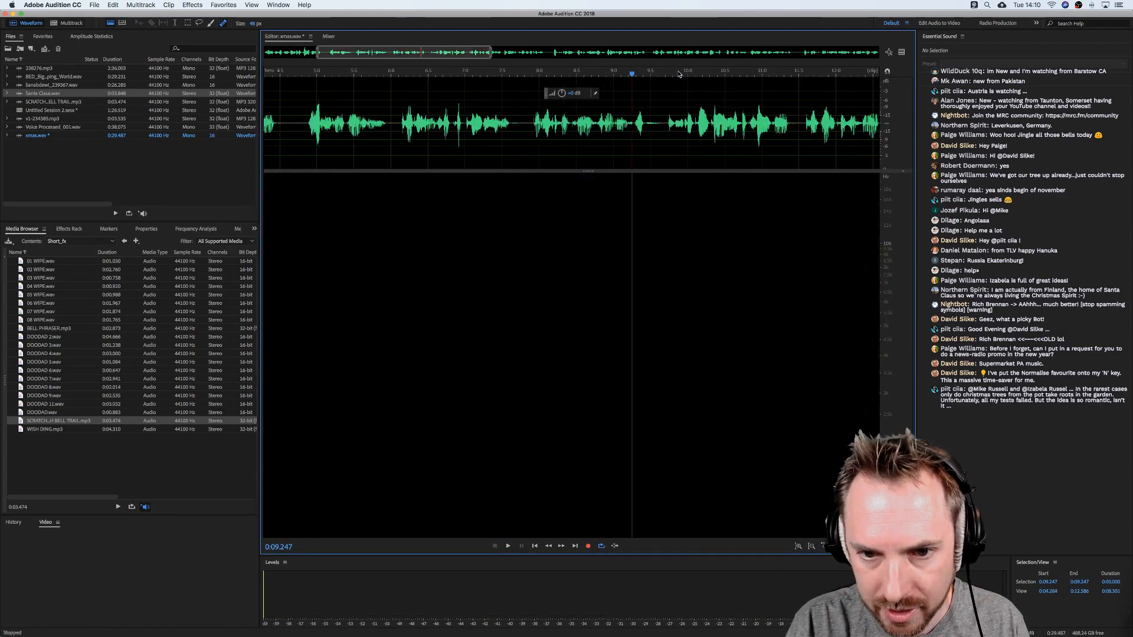
{"action": "key", "text": "space"}
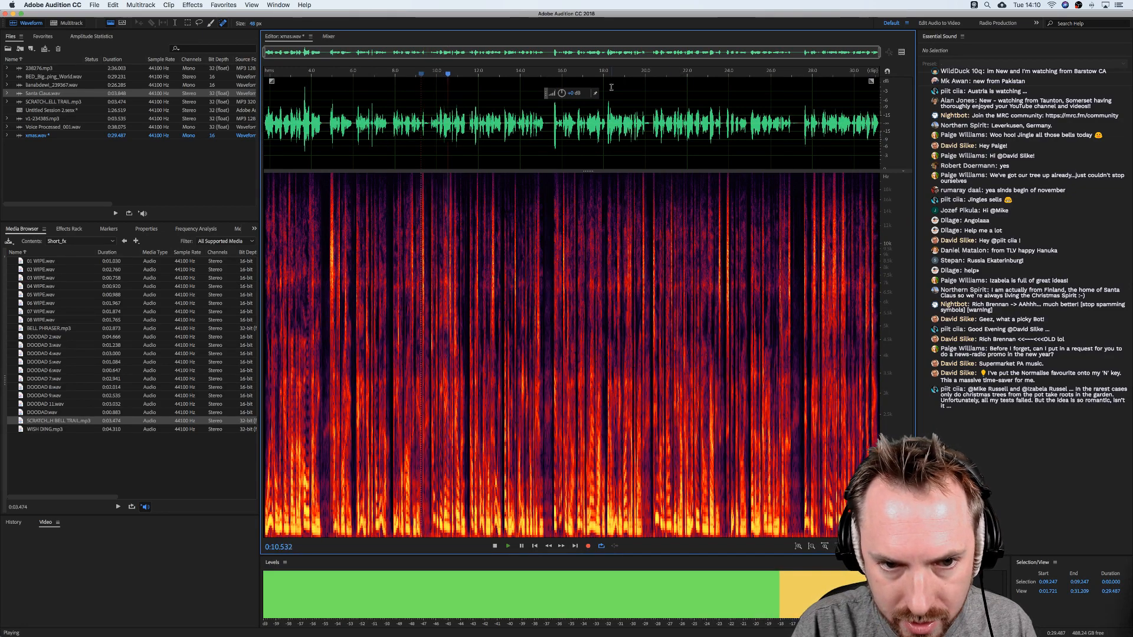
{"action": "key", "text": "space"}
{"action": "left_click", "coordinate": [465, 82]}
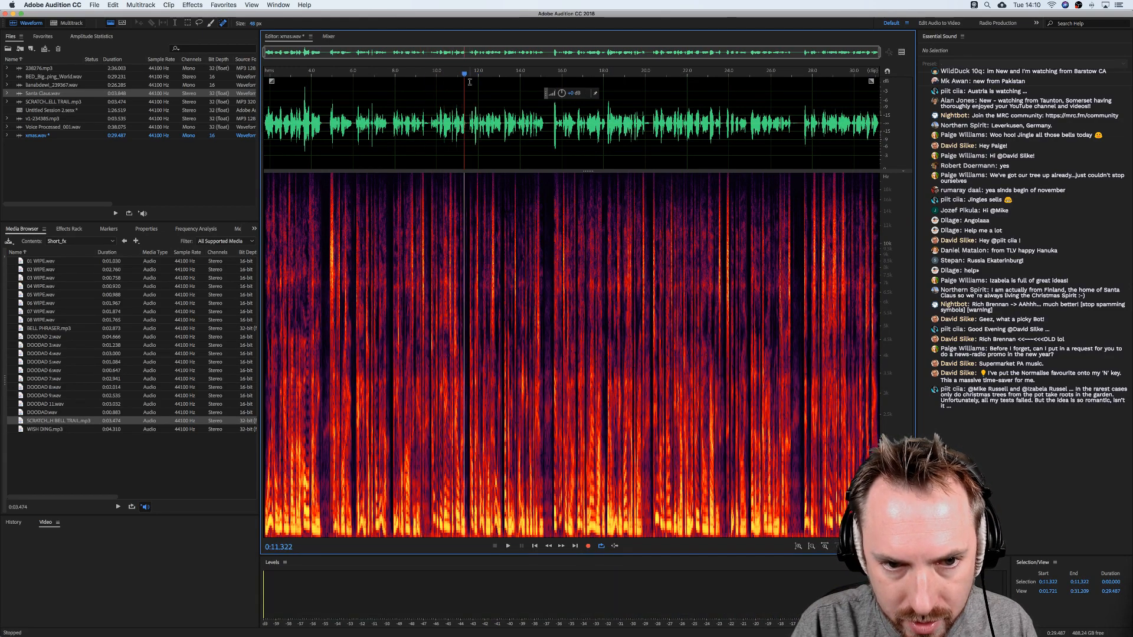
Heal the faint vertical click at about 11.42 seconds in the xmas.wav spectrogram and play the passage from 11.095 seconds.
{"action": "scroll", "coordinate": [466, 75], "scroll_direction": "up", "scroll_amount": 8}
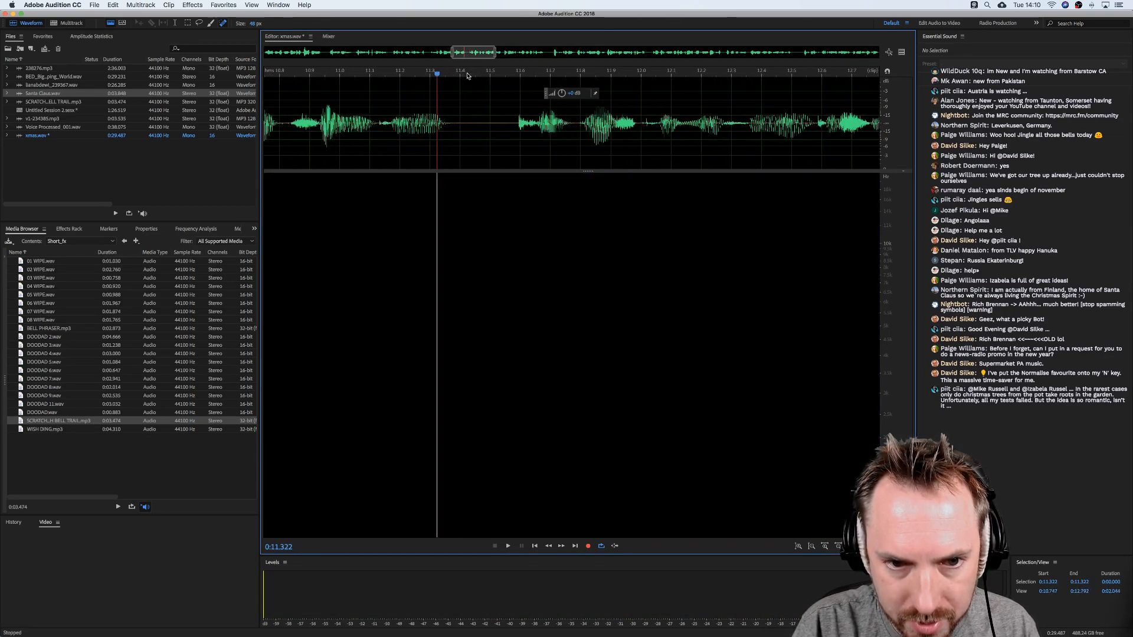
{"action": "left_click", "coordinate": [466, 76]}
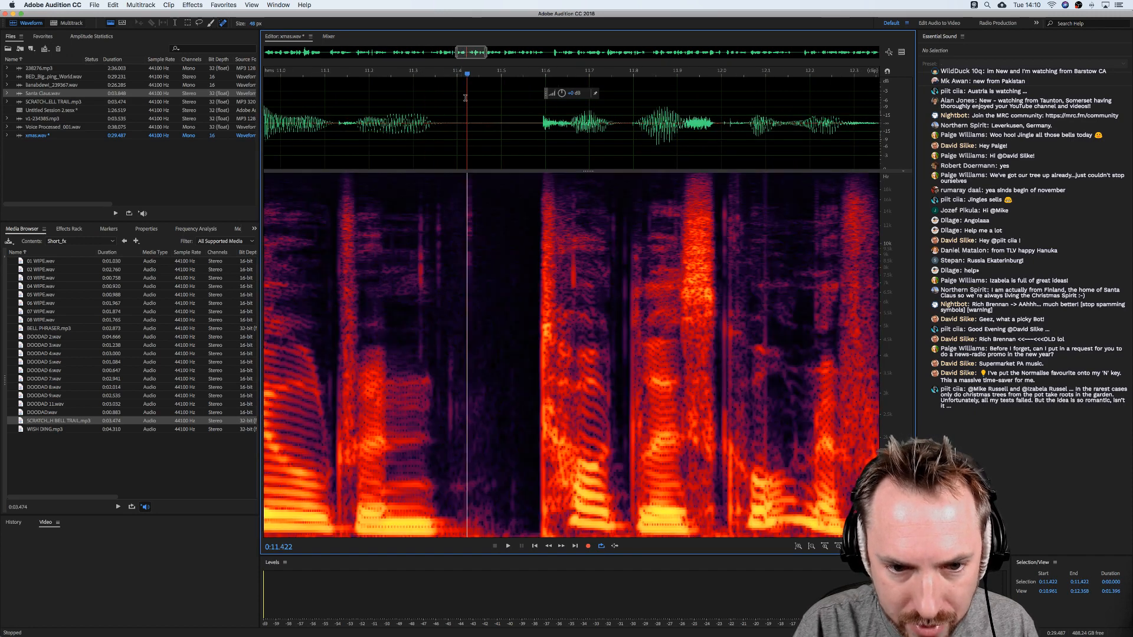
{"action": "left_click_drag", "start_coordinate": [469, 195], "coordinate": [468, 286]}
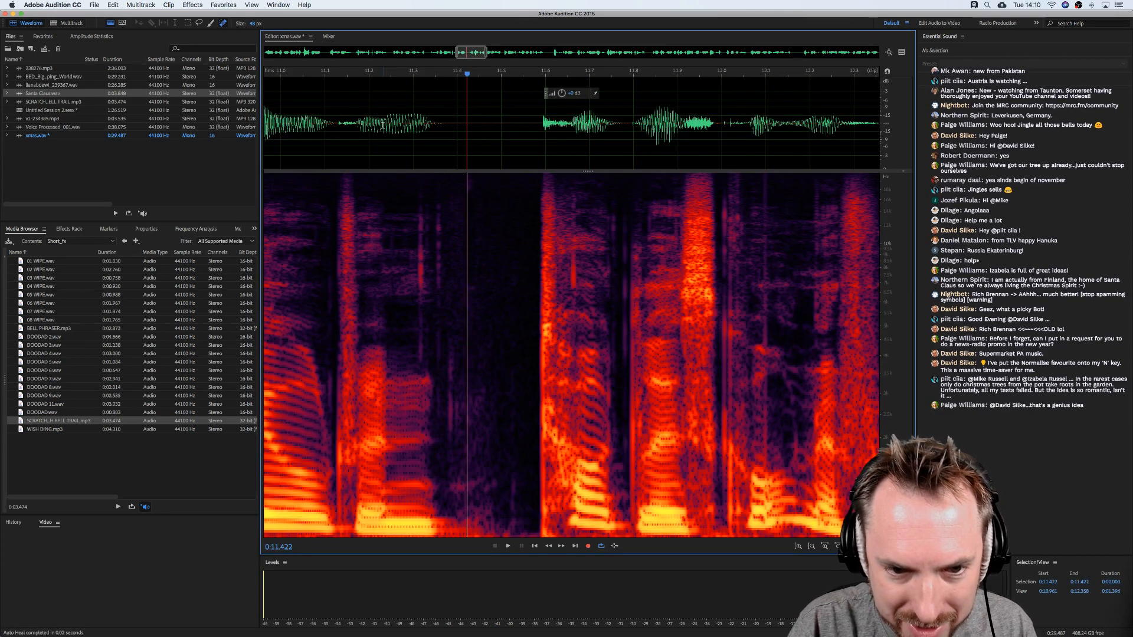
{"action": "left_click", "coordinate": [323, 128]}
{"action": "key", "text": "space"}
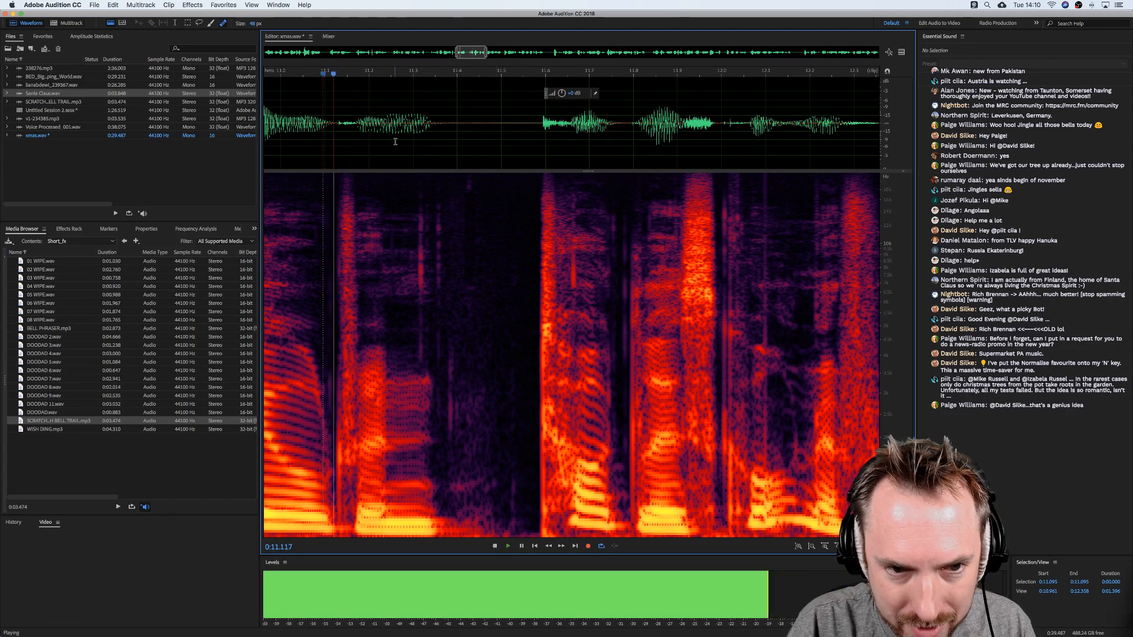
{"action": "key", "text": "space"}
Heal the click marks at about 11.32 and 11.36 seconds in the spectrogram and replay the passage from 11.030 seconds.
{"action": "left_click_drag", "start_coordinate": [422, 216], "coordinate": [421, 281]}
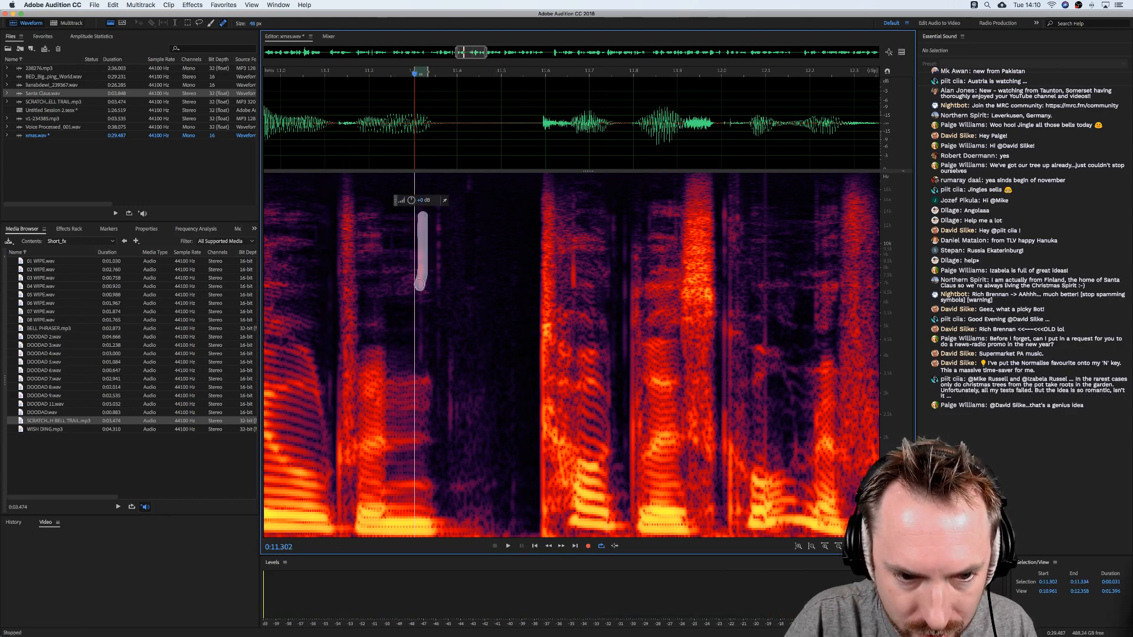
{"action": "mouse_move", "coordinate": [438, 229]}
{"action": "left_mouse_down"}
{"action": "mouse_move", "coordinate": [438, 263]}
{"action": "mouse_move", "coordinate": [419, 293]}
{"action": "left_mouse_up"}
{"action": "left_click", "coordinate": [293, 82]}
{"action": "key", "text": "space"}
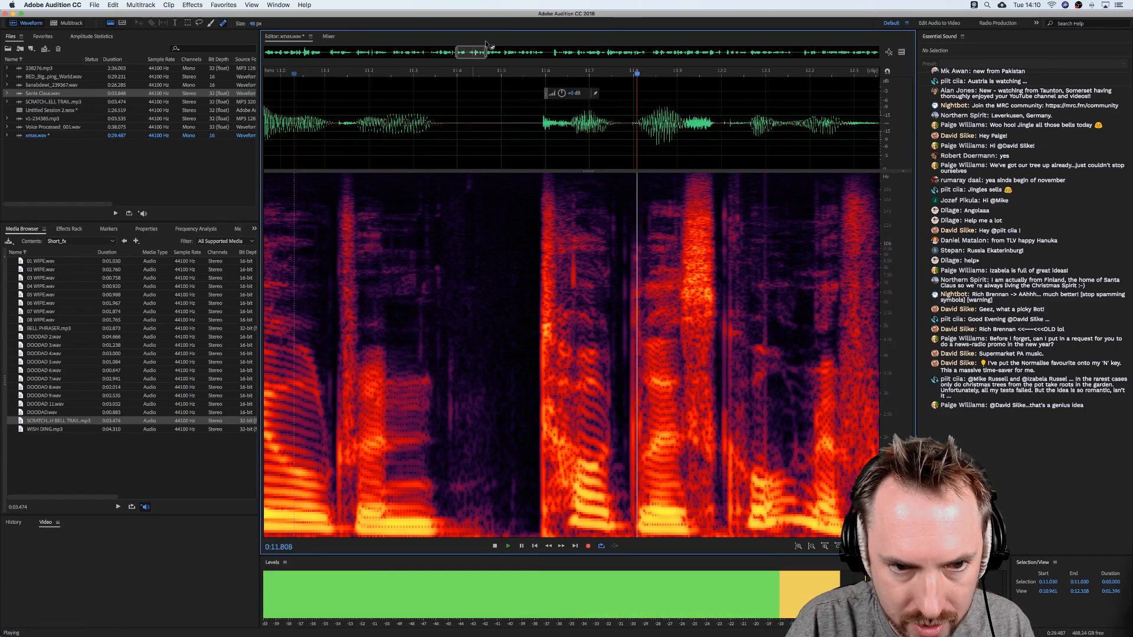
Heal the clicks at about 12.39 and 12.8 seconds in the spectrogram and play the passage from 11.712 seconds.
{"action": "scroll", "coordinate": [506, 74], "scroll_direction": "down", "scroll_amount": 5}
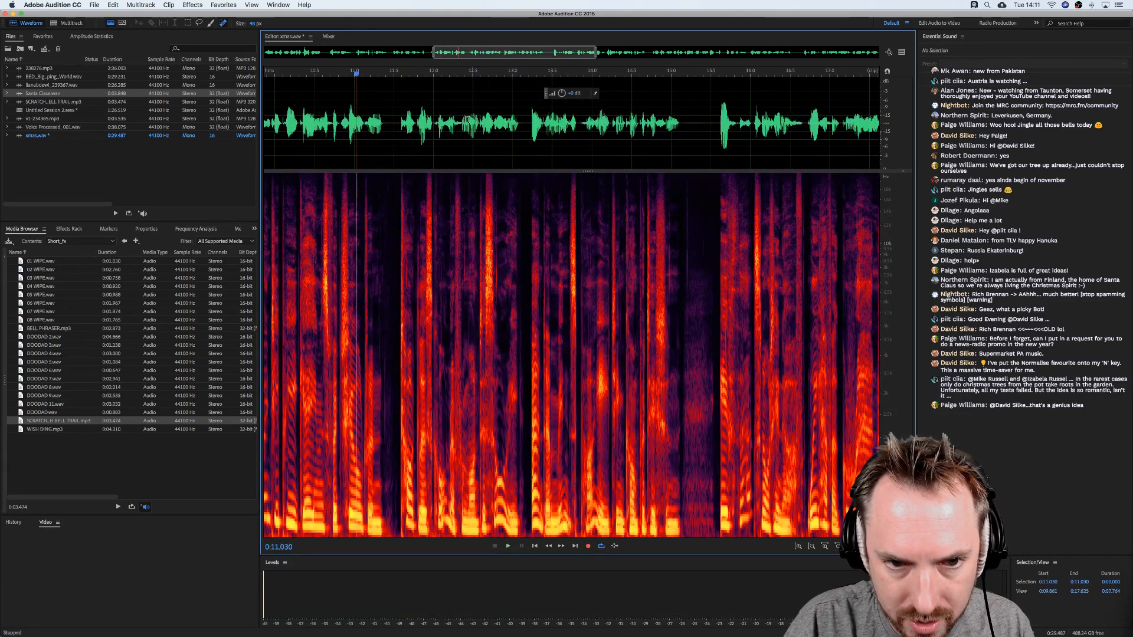
{"action": "left_click", "coordinate": [427, 129]}
{"action": "key", "text": "space"}
{"action": "left_click_drag", "start_coordinate": [457, 121], "coordinate": [460, 120]}
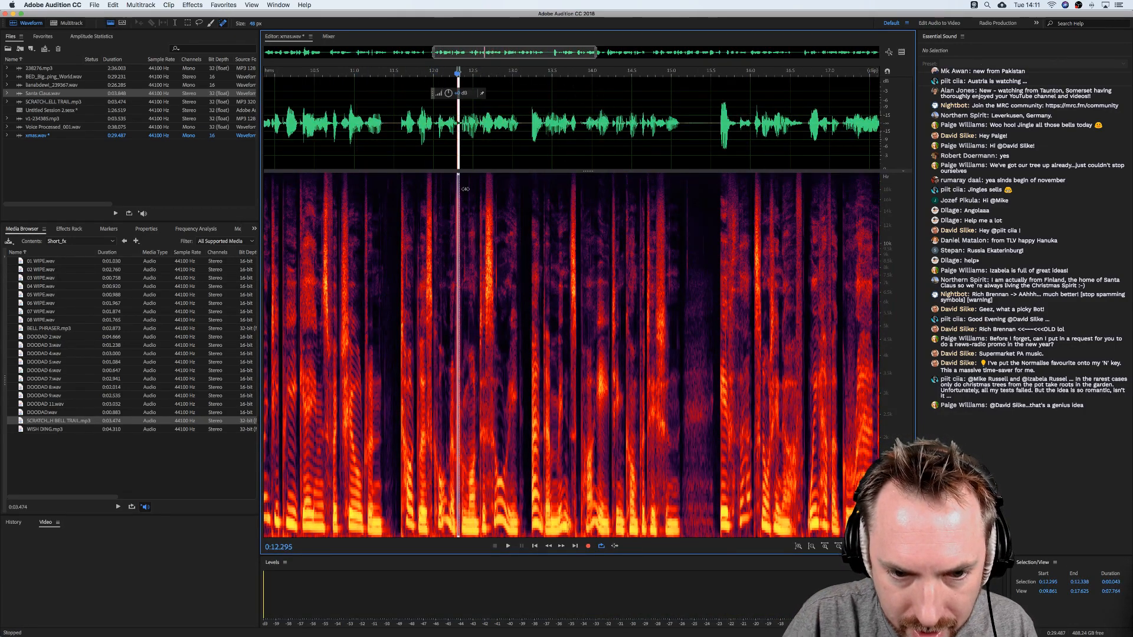
{"action": "left_click", "coordinate": [468, 114]}
{"action": "scroll", "coordinate": [478, 69], "scroll_direction": "up", "scroll_amount": 3}
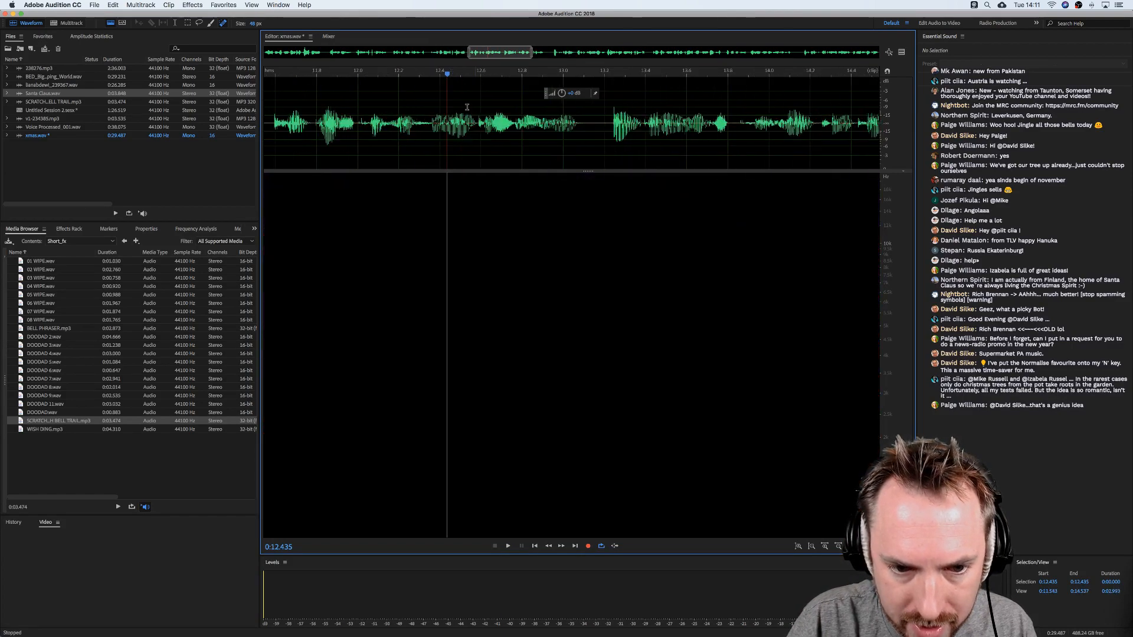
{"action": "left_click_drag", "start_coordinate": [437, 242], "coordinate": [435, 289]}
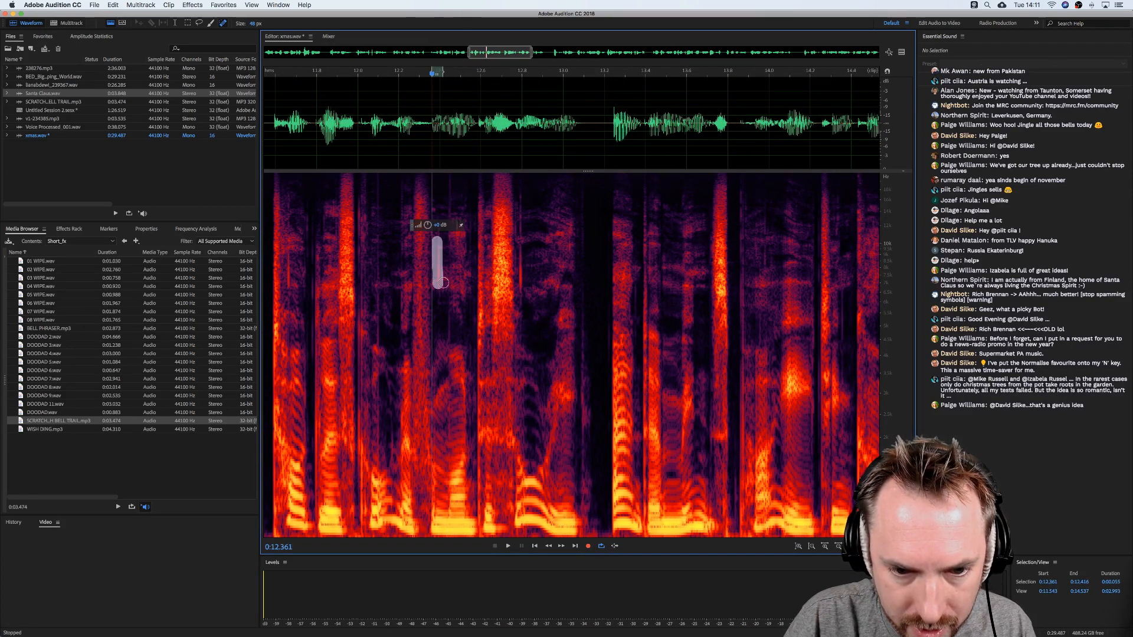
{"action": "left_click_drag", "start_coordinate": [521, 242], "coordinate": [521, 289]}
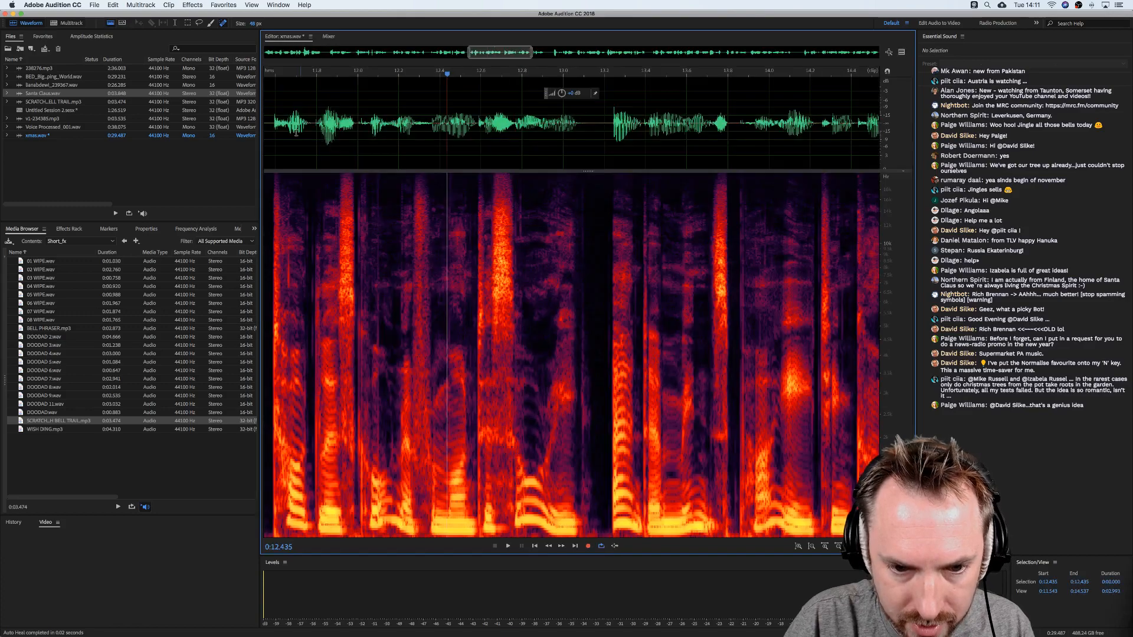
{"action": "left_click", "coordinate": [299, 131]}
{"action": "key", "text": "space"}
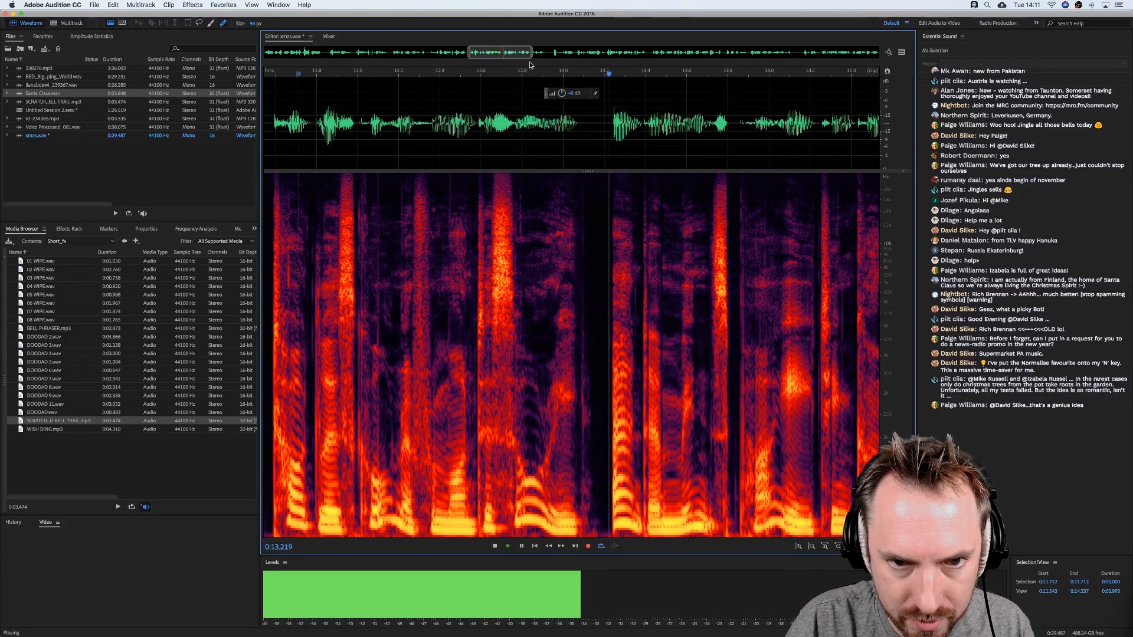
Heal the vertical clicks at about 15.2 and 14.97 seconds in the spectrogram and play the passage from 14.359 seconds.
{"action": "scroll", "coordinate": [530, 69], "scroll_direction": "down", "scroll_amount": 5}
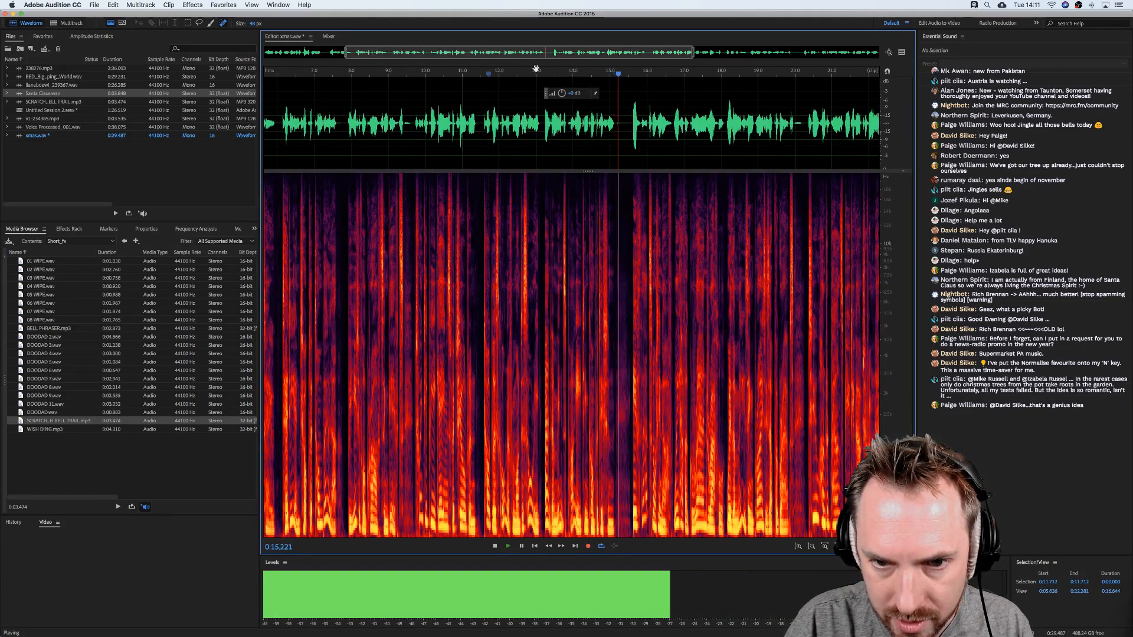
{"action": "key", "text": "space"}
{"action": "scroll", "coordinate": [611, 78], "scroll_direction": "up", "scroll_amount": 6}
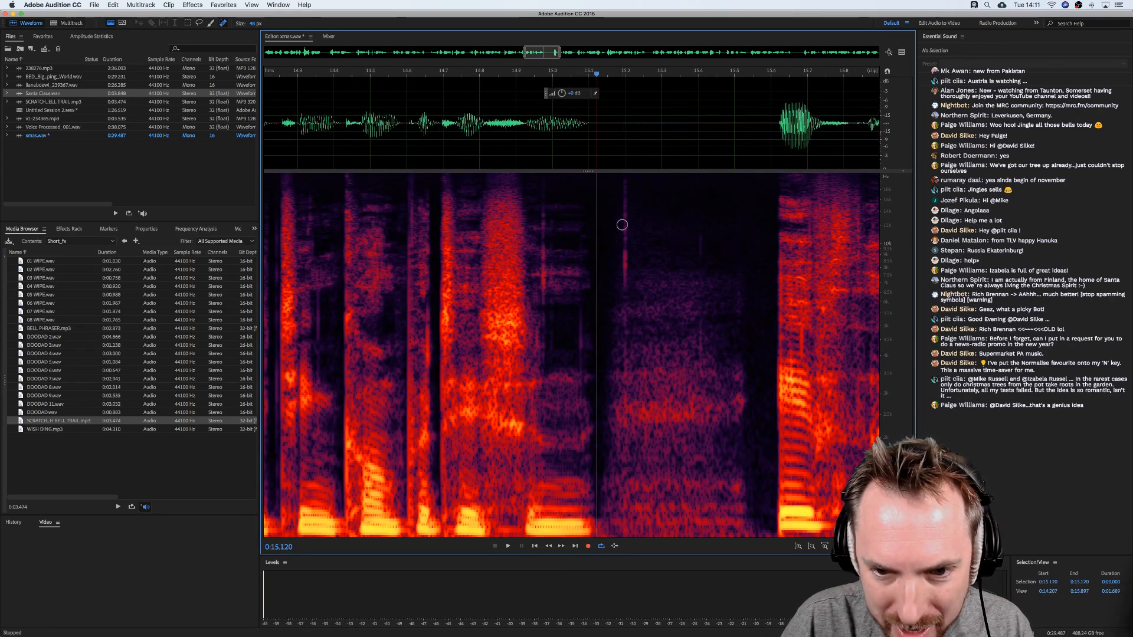
{"action": "left_click_drag", "start_coordinate": [624, 196], "coordinate": [623, 283]}
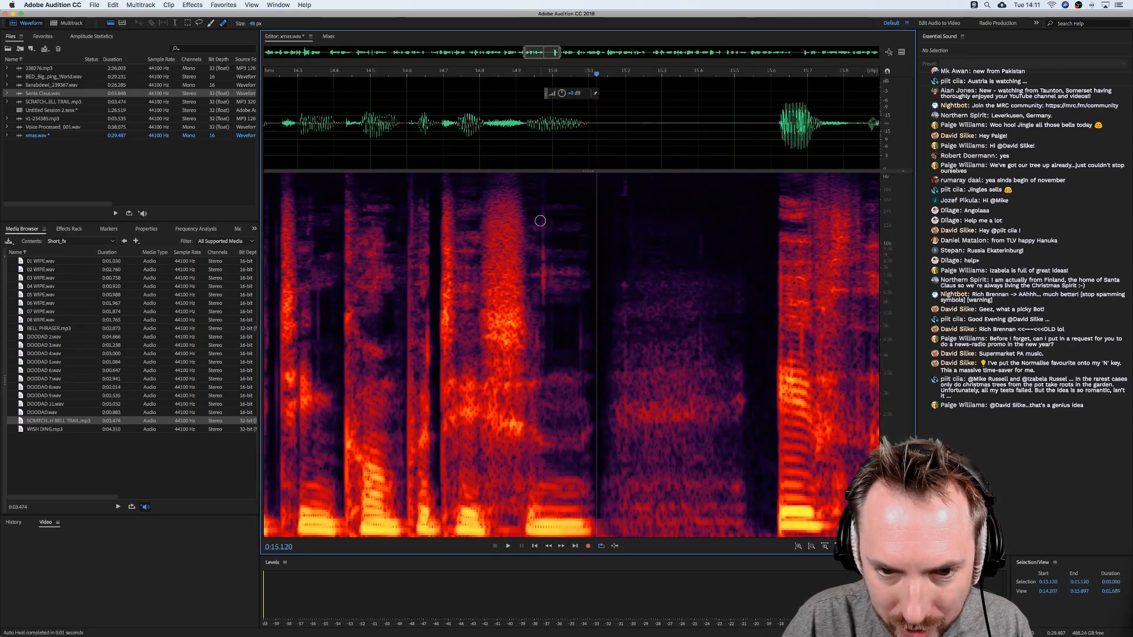
{"action": "left_click_drag", "start_coordinate": [542, 213], "coordinate": [538, 291]}
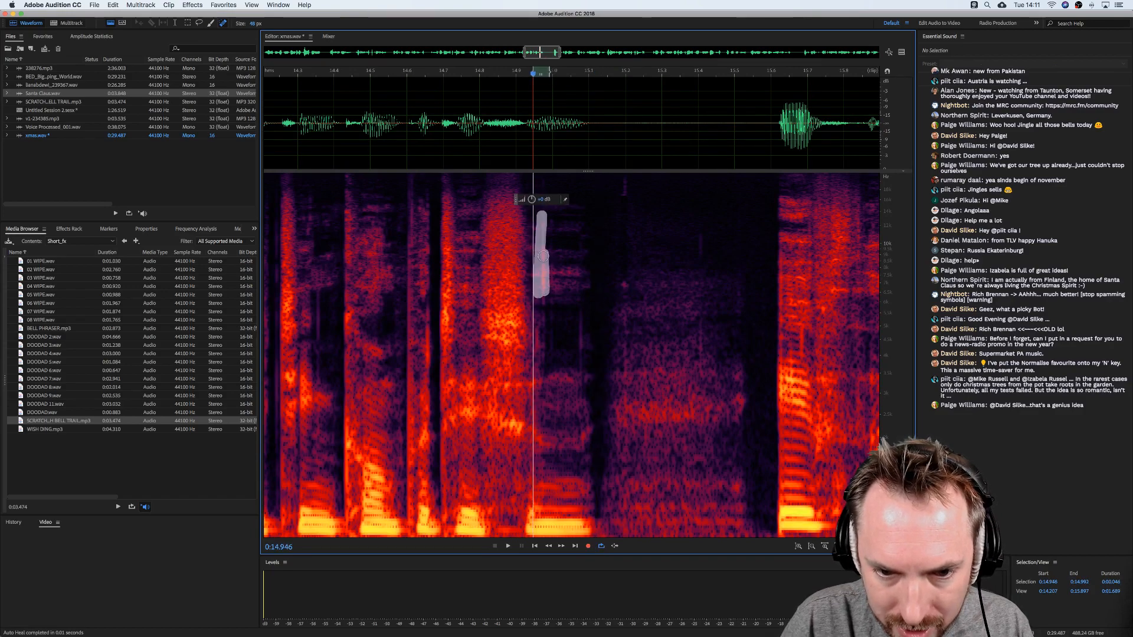
{"action": "left_click_drag", "start_coordinate": [546, 217], "coordinate": [546, 218]}
{"action": "left_click", "coordinate": [596, 105]}
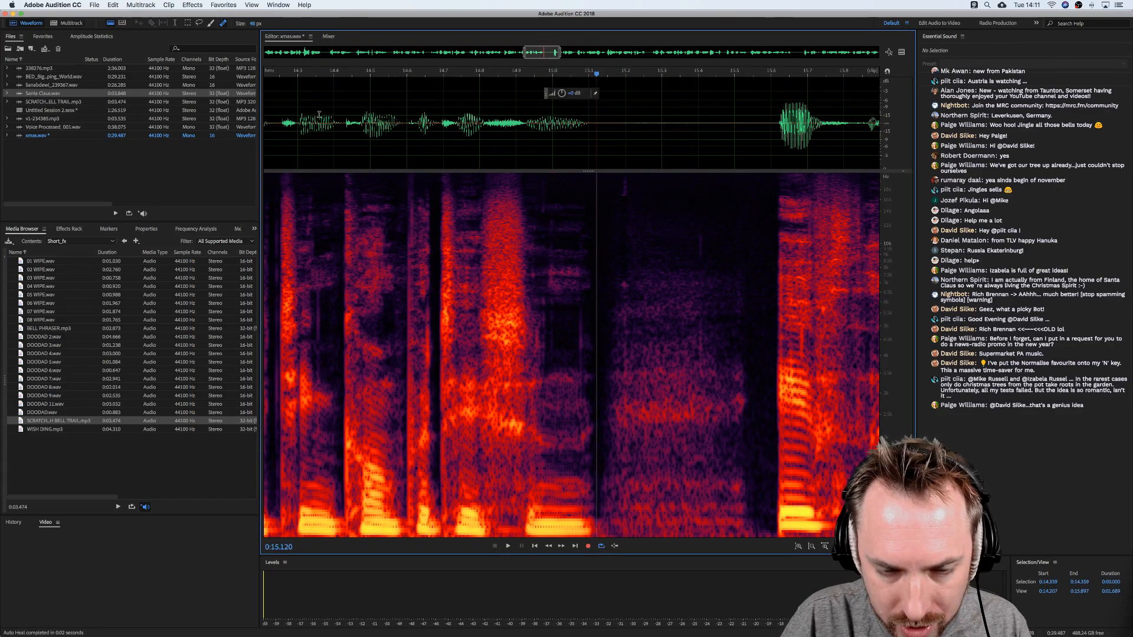
{"action": "key", "text": "space"}
{"action": "key", "text": "space"}
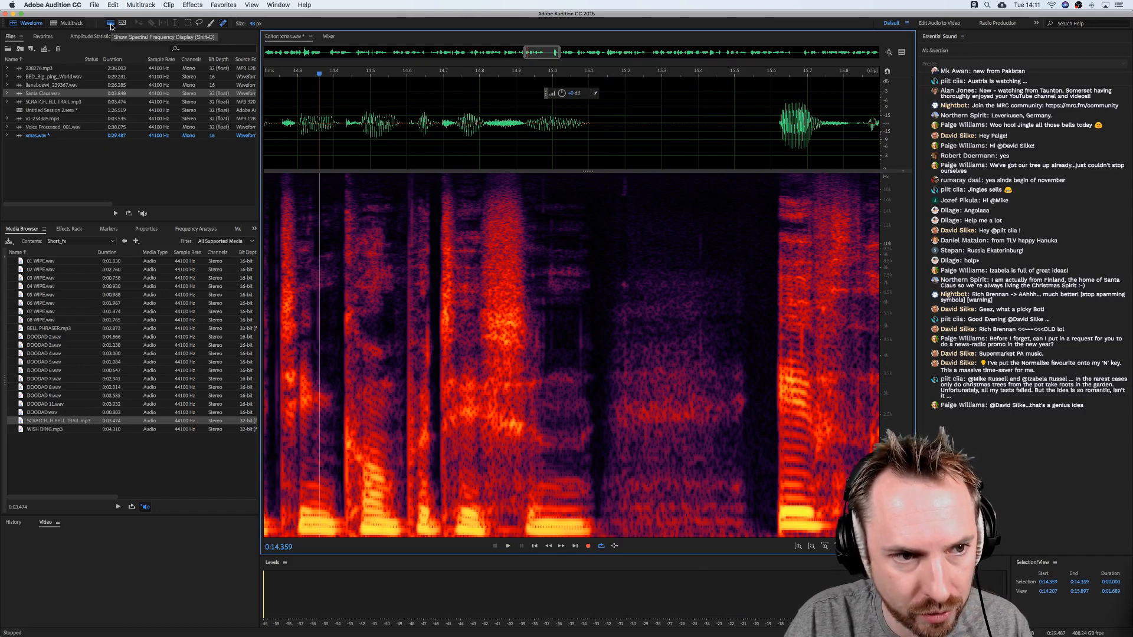
Switch the spectral frequency display of xmas.wav off and back on to compare the two views.
{"action": "key", "text": "shift+d"}
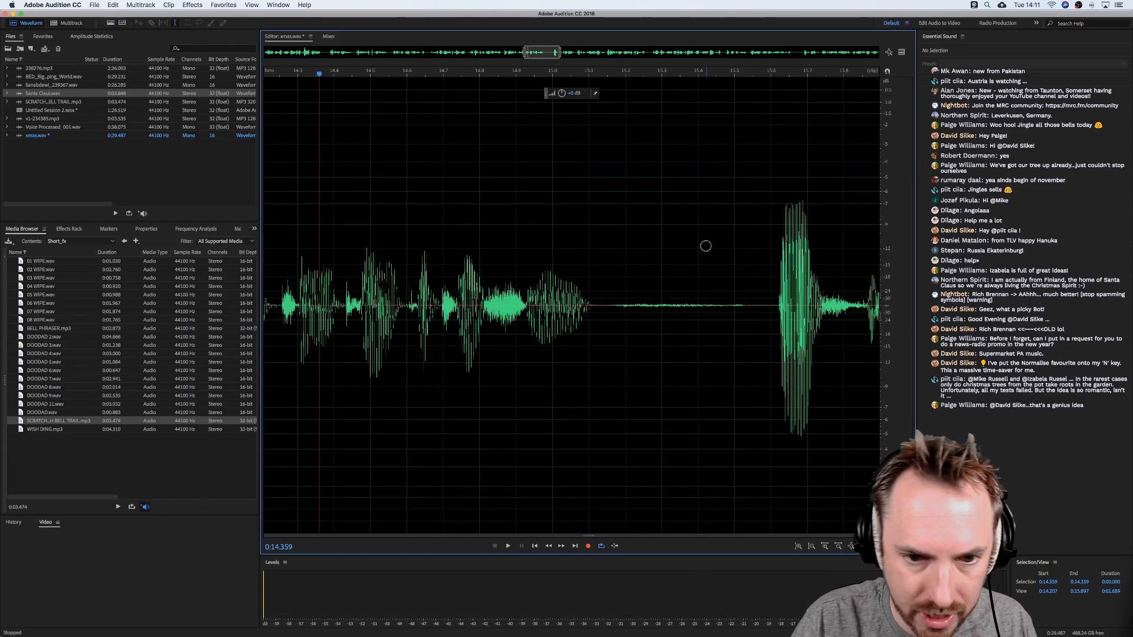
{"action": "key", "text": "shift+d"}
{"action": "key", "text": "shift+d"}
{"action": "key", "text": "shift+d"}
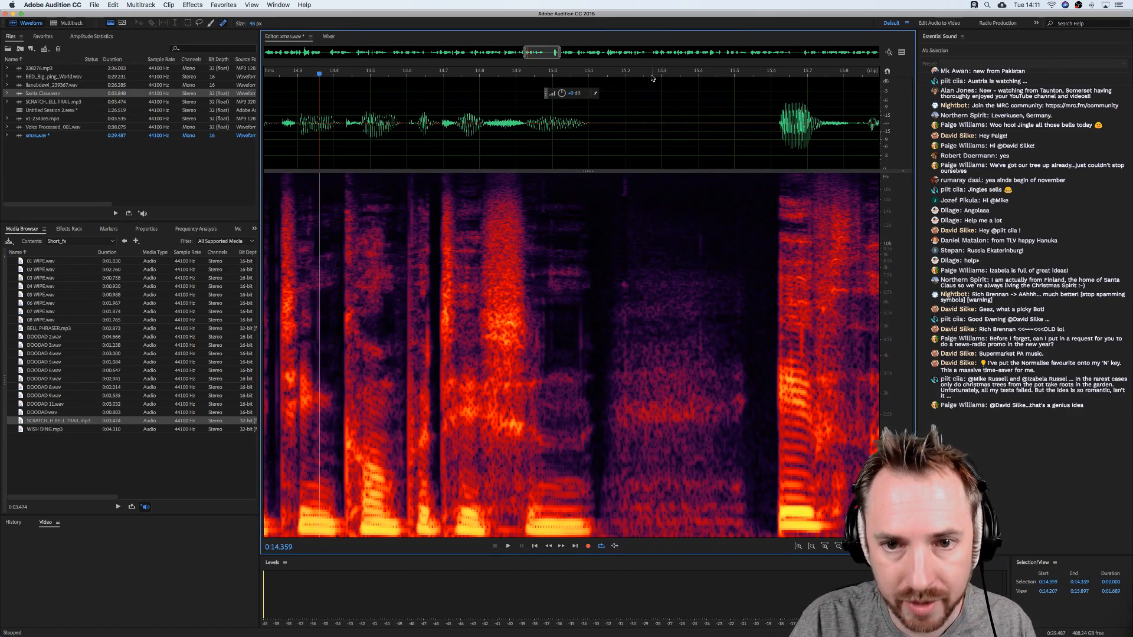
Play xmas.wav from 15.644 seconds and follow the spectrogram for further clicks up to about 20 seconds.
{"action": "scroll", "coordinate": [645, 73], "scroll_direction": "down", "scroll_amount": 5}
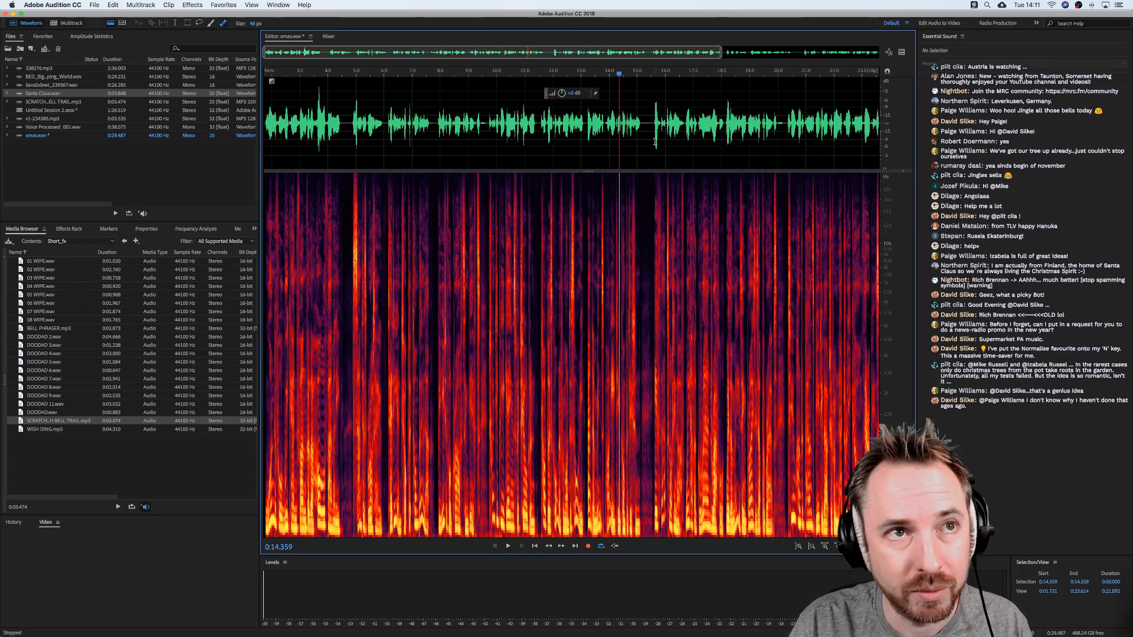
{"action": "left_click", "coordinate": [655, 131]}
{"action": "key", "text": "space"}
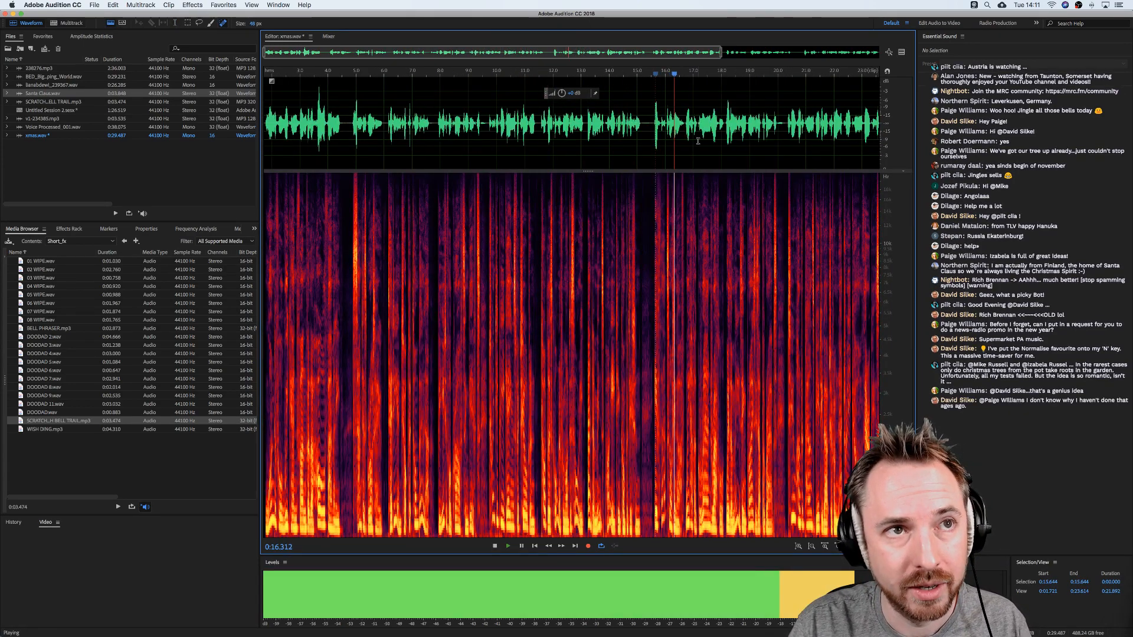
{"action": "scroll", "coordinate": [697, 141], "scroll_direction": "right", "scroll_amount": 5}
{"action": "scroll", "coordinate": [697, 141], "scroll_direction": "right", "scroll_amount": 3}
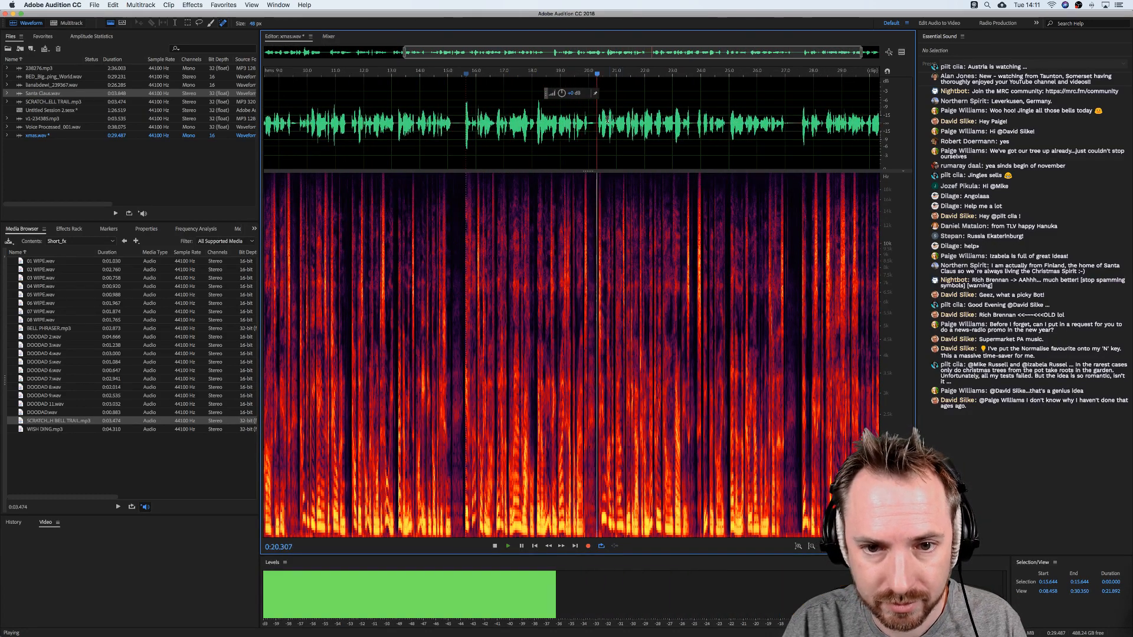
Heal the click in the pause at about 19.98 seconds and replay xmas.wav from about 18.9 seconds.
{"action": "left_click", "coordinate": [585, 74]}
{"action": "key", "text": "space"}
{"action": "scroll", "coordinate": [590, 76], "scroll_direction": "up", "scroll_amount": 5}
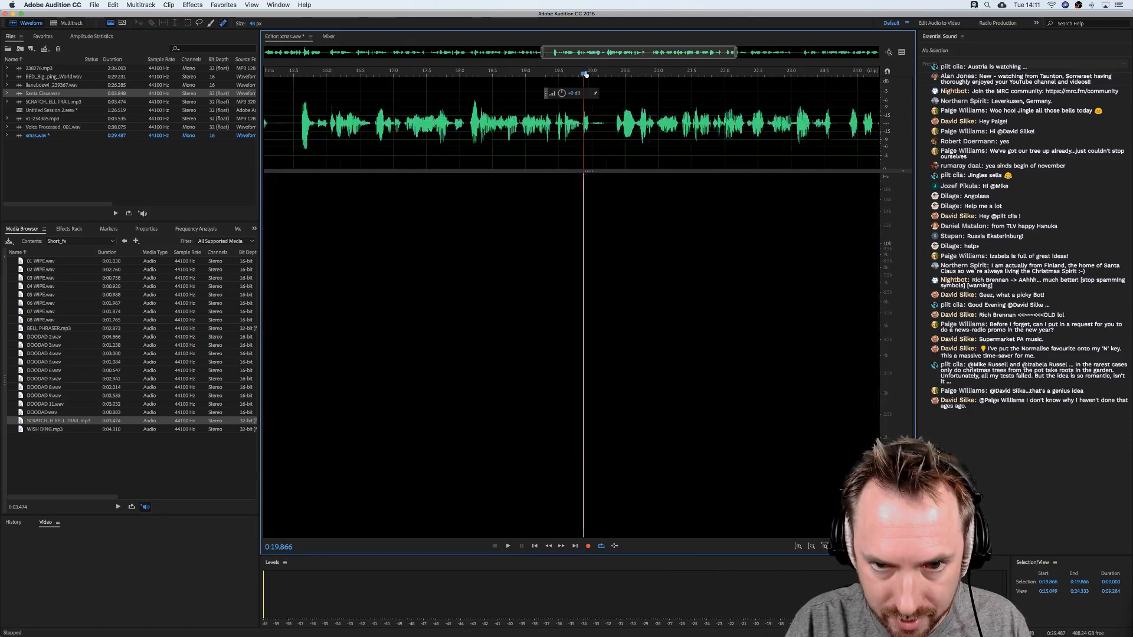
{"action": "left_click_drag", "start_coordinate": [604, 205], "coordinate": [606, 275]}
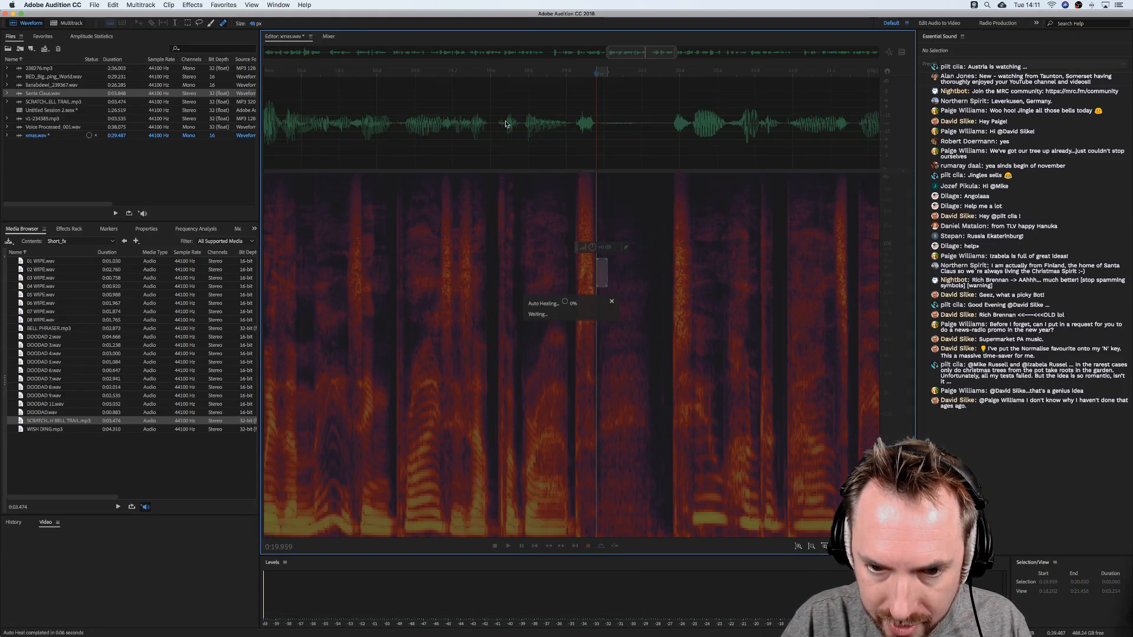
{"action": "left_click", "coordinate": [400, 91]}
{"action": "key", "text": "space"}
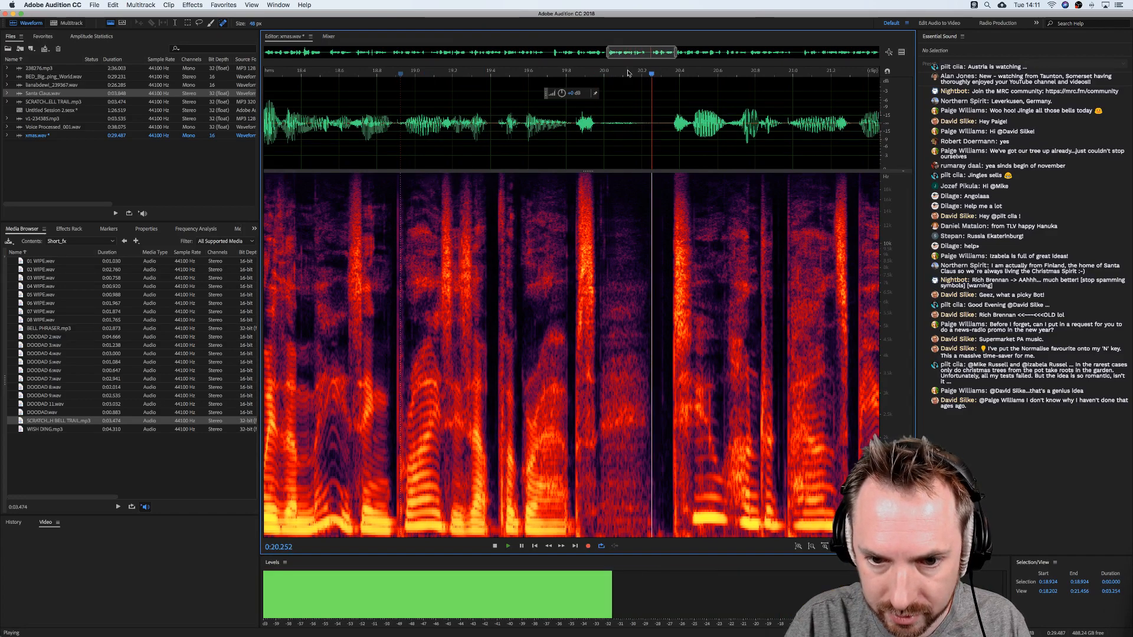
Heal the two vertical clicks at about 23.63 and 23.68 seconds in the xmas.wav spectrogram.
{"action": "scroll", "coordinate": [628, 73], "scroll_direction": "down", "scroll_amount": 3}
{"action": "scroll", "coordinate": [701, 74], "scroll_direction": "down", "scroll_amount": 2}
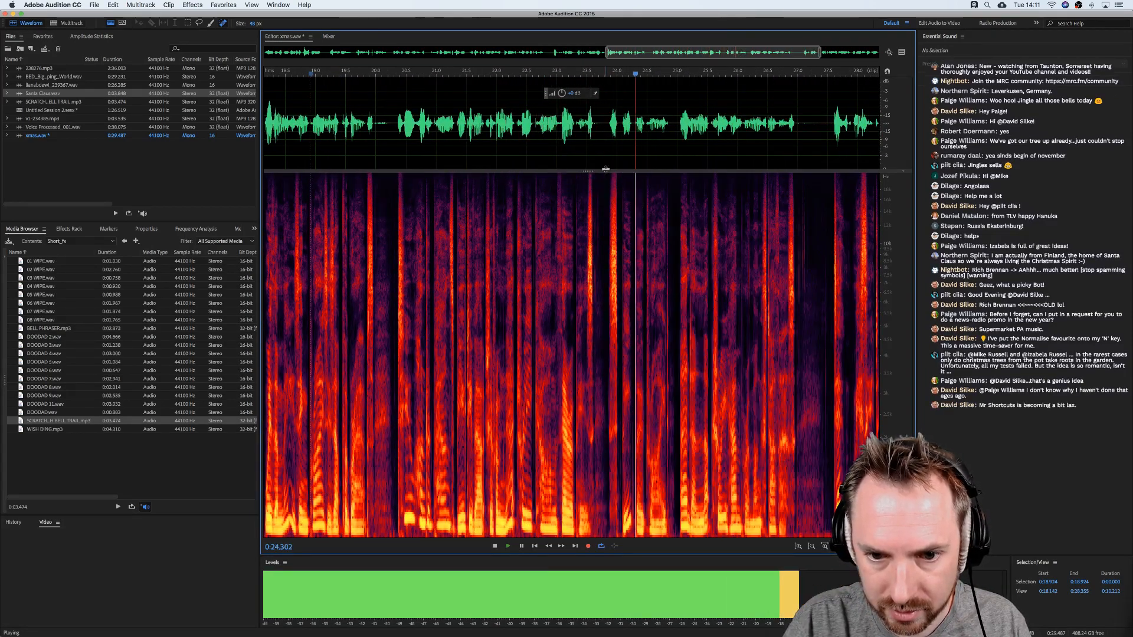
{"action": "left_click", "coordinate": [595, 219]}
{"action": "scroll", "coordinate": [596, 78], "scroll_direction": "up", "scroll_amount": 8}
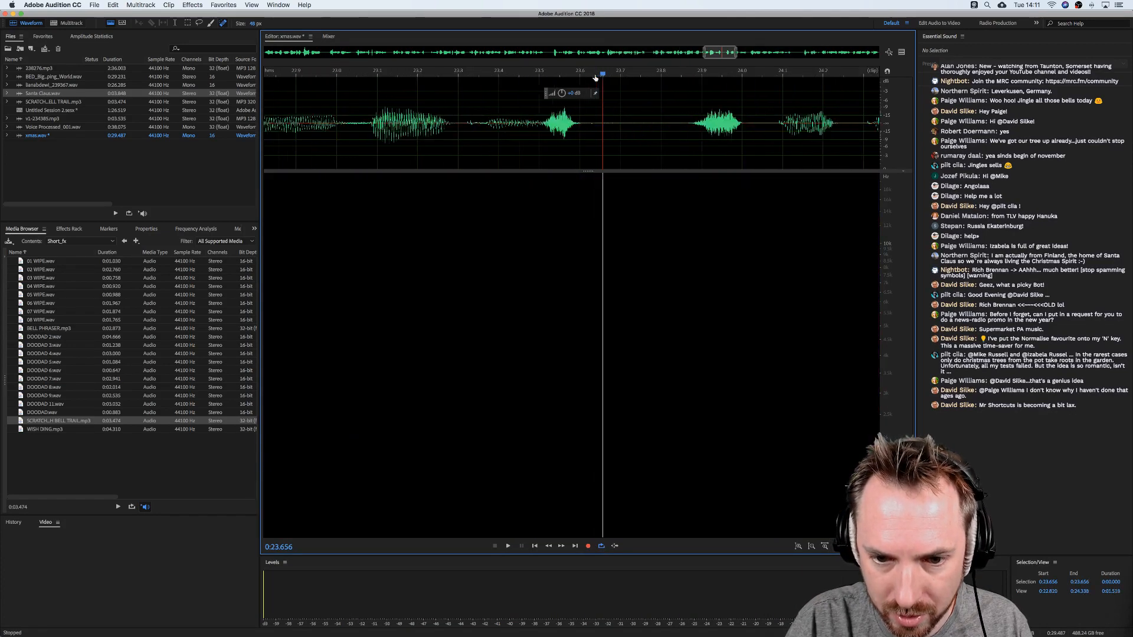
{"action": "left_click_drag", "start_coordinate": [590, 190], "coordinate": [590, 298]}
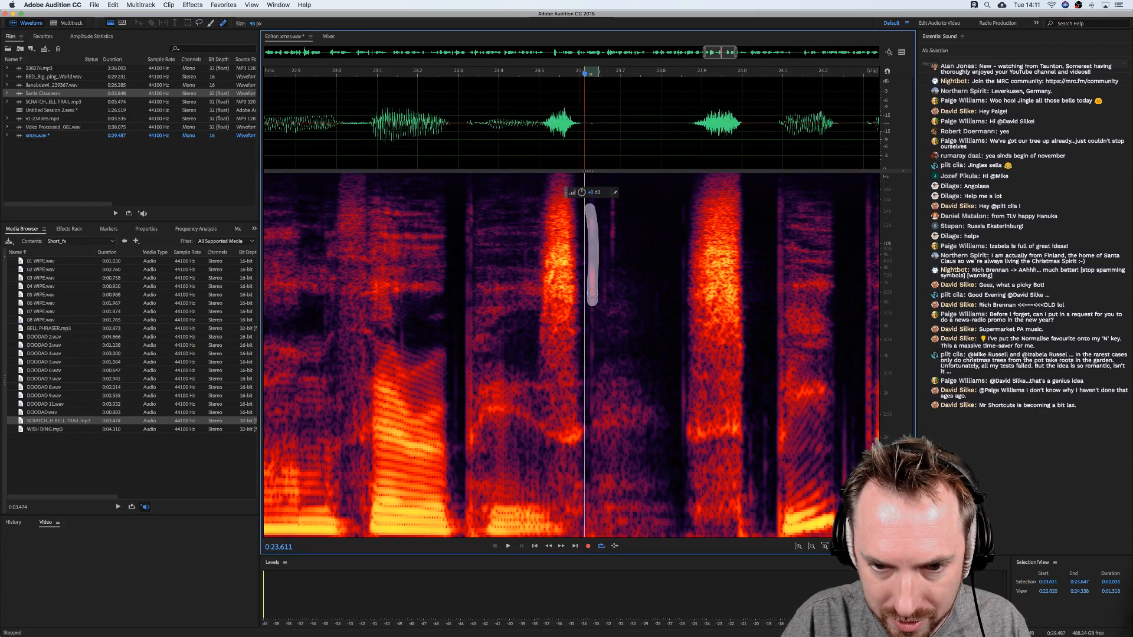
{"action": "left_click_drag", "start_coordinate": [614, 186], "coordinate": [614, 242]}
Play xmas.wav from 23.656 seconds to check for more clicks and set the playhead at 26.077 seconds.
{"action": "scroll", "coordinate": [675, 69], "scroll_direction": "down", "scroll_amount": 4}
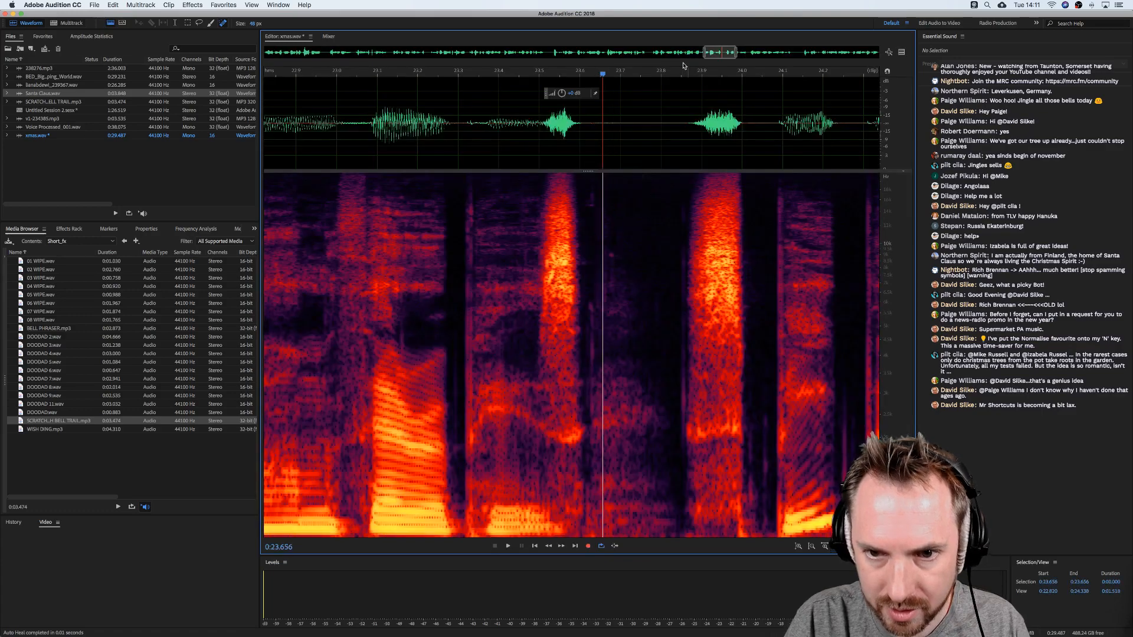
{"action": "key", "text": "space"}
{"action": "scroll", "coordinate": [676, 69], "scroll_direction": "down", "scroll_amount": 4}
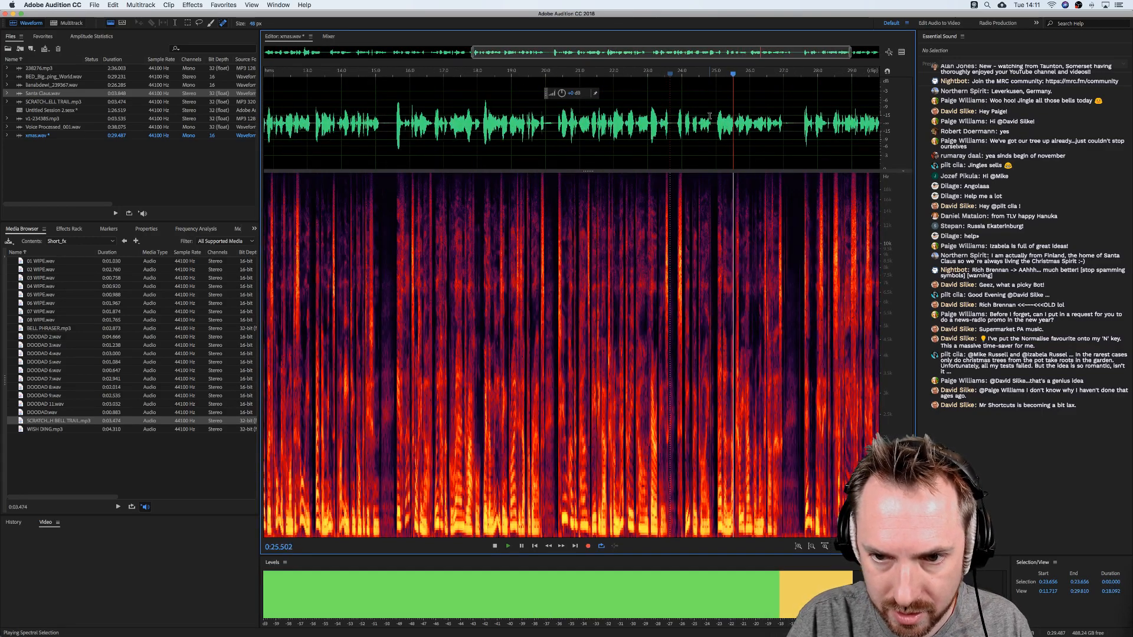
{"action": "scroll", "coordinate": [708, 124], "scroll_direction": "right", "scroll_amount": 3}
{"action": "left_click", "coordinate": [708, 145]}
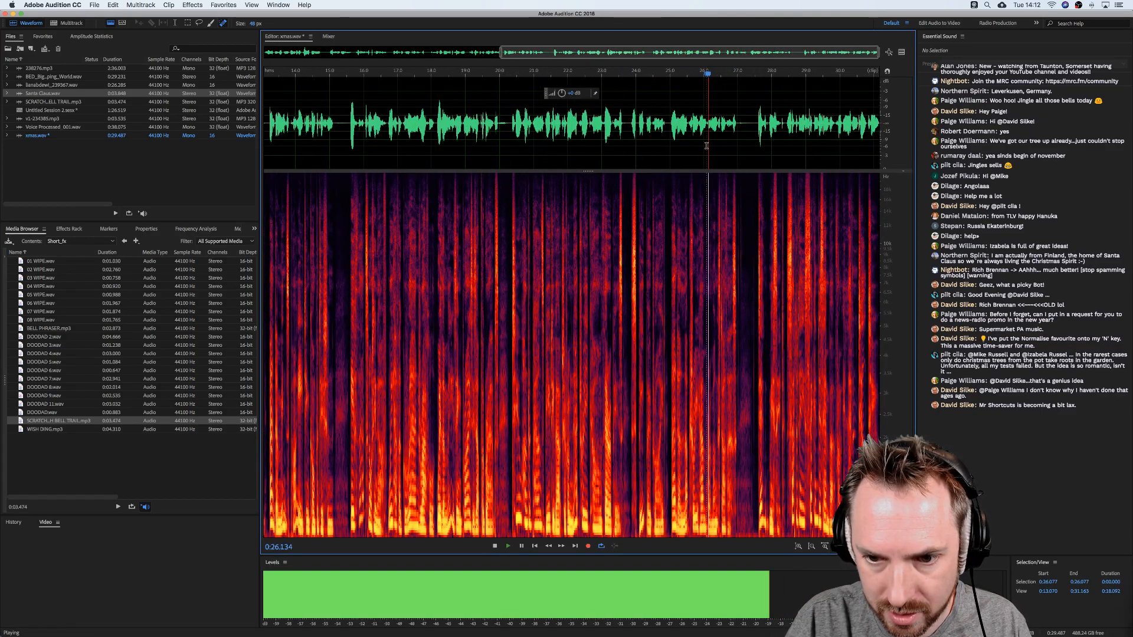
{"action": "key", "text": "space"}
Paint over the click at about 26.18 seconds in the spectrogram with the Spot Healing Brush.
{"action": "scroll", "coordinate": [708, 252], "scroll_direction": "up", "scroll_amount": 3}
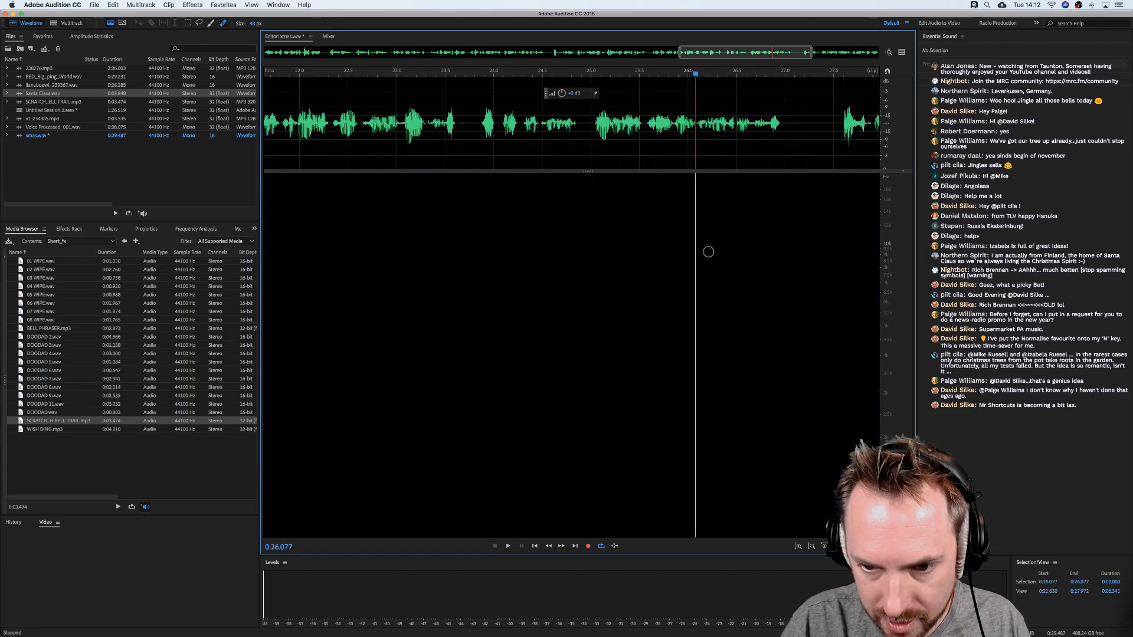
{"action": "scroll", "coordinate": [709, 252], "scroll_direction": "up", "scroll_amount": 2}
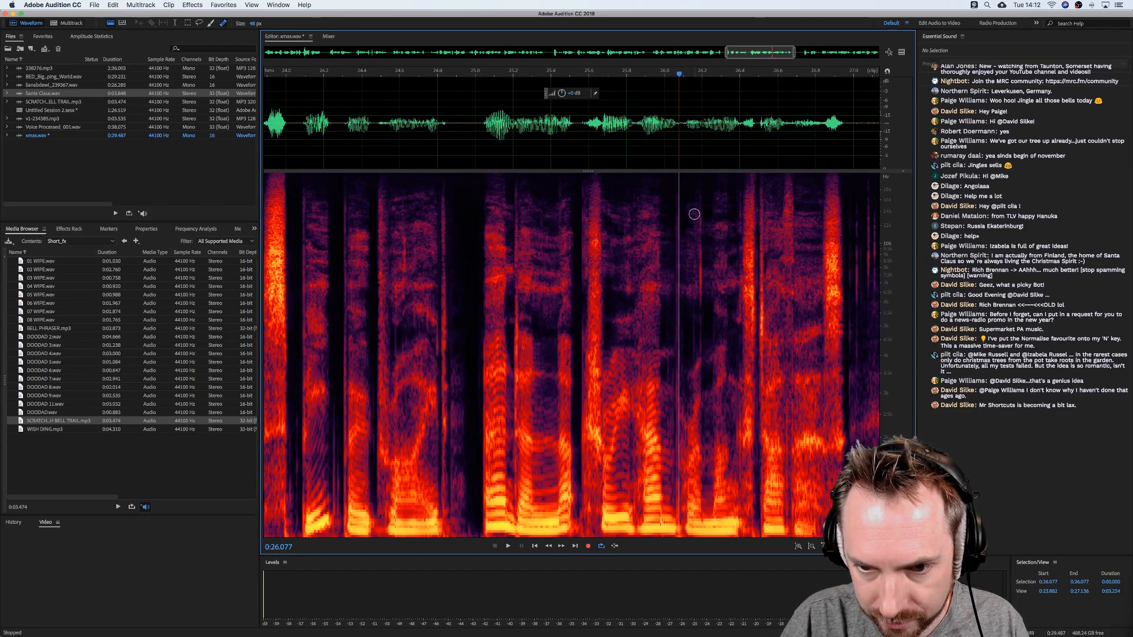
{"action": "left_click_drag", "start_coordinate": [699, 208], "coordinate": [700, 298]}
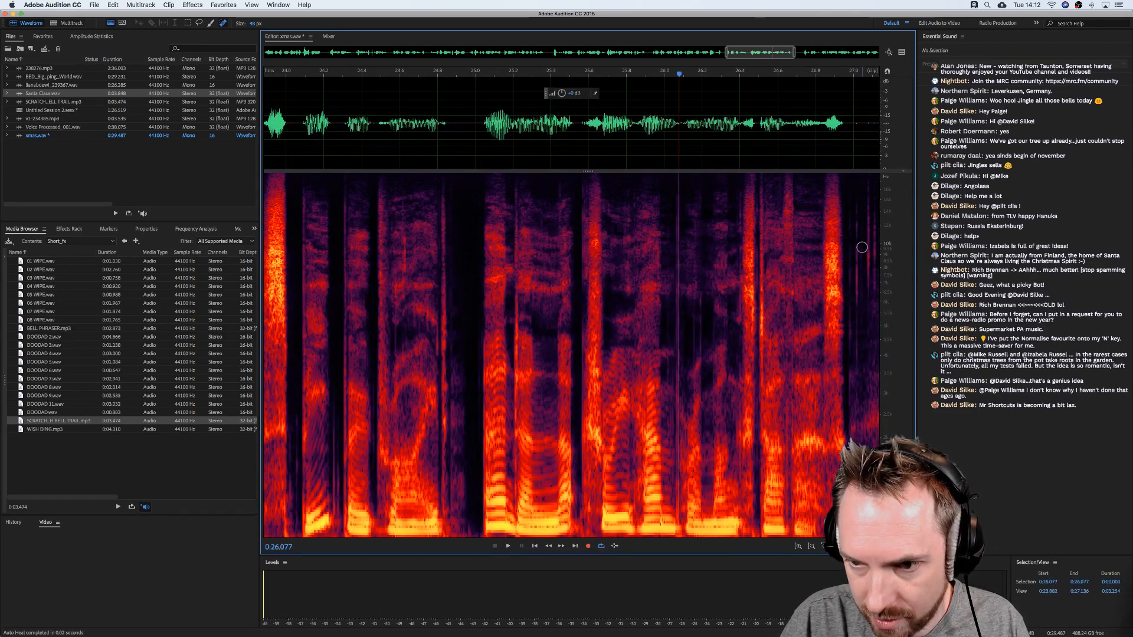
Heal the clicks at about 27.01 and 27.08 seconds in the xmas.wav spectrogram with the Spot Healing Brush.
{"action": "scroll", "coordinate": [838, 244], "scroll_direction": "right", "scroll_amount": 3}
{"action": "left_click_drag", "start_coordinate": [803, 206], "coordinate": [803, 304]}
{"action": "mouse_move", "coordinate": [815, 203]}
{"action": "left_mouse_down"}
{"action": "mouse_move", "coordinate": [817, 271]}
{"action": "mouse_move", "coordinate": [818, 236]}
{"action": "left_mouse_up"}
{"action": "left_click_drag", "start_coordinate": [817, 192], "coordinate": [817, 263]}
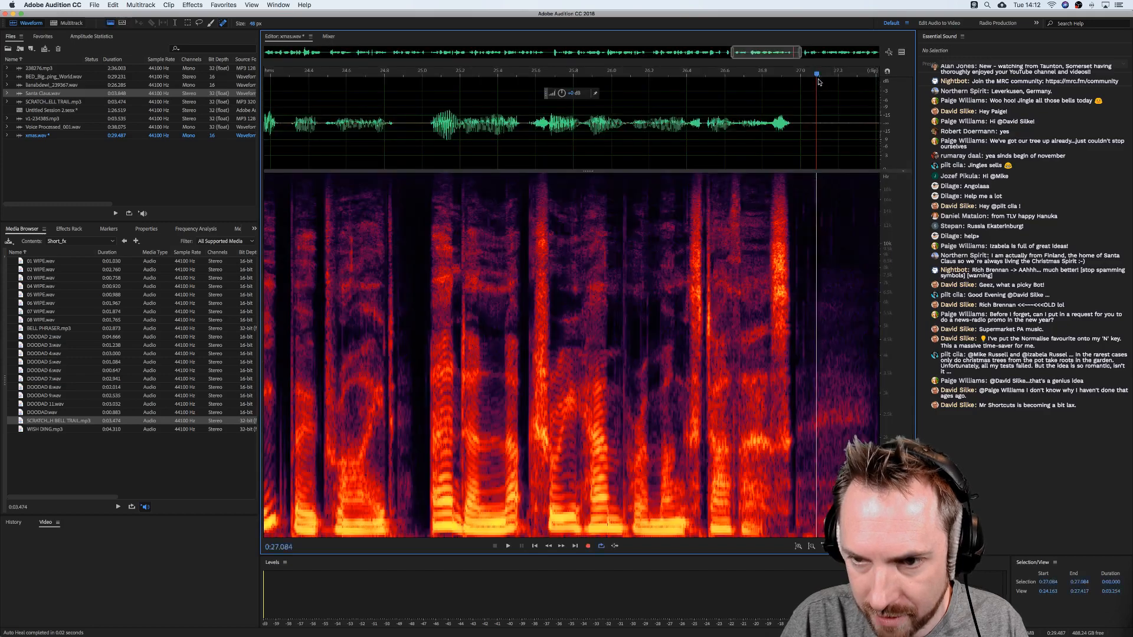
Play xmas.wav from 27.509 seconds to its end and select the whole waveform.
{"action": "scroll", "coordinate": [820, 76], "scroll_direction": "down", "scroll_amount": 3}
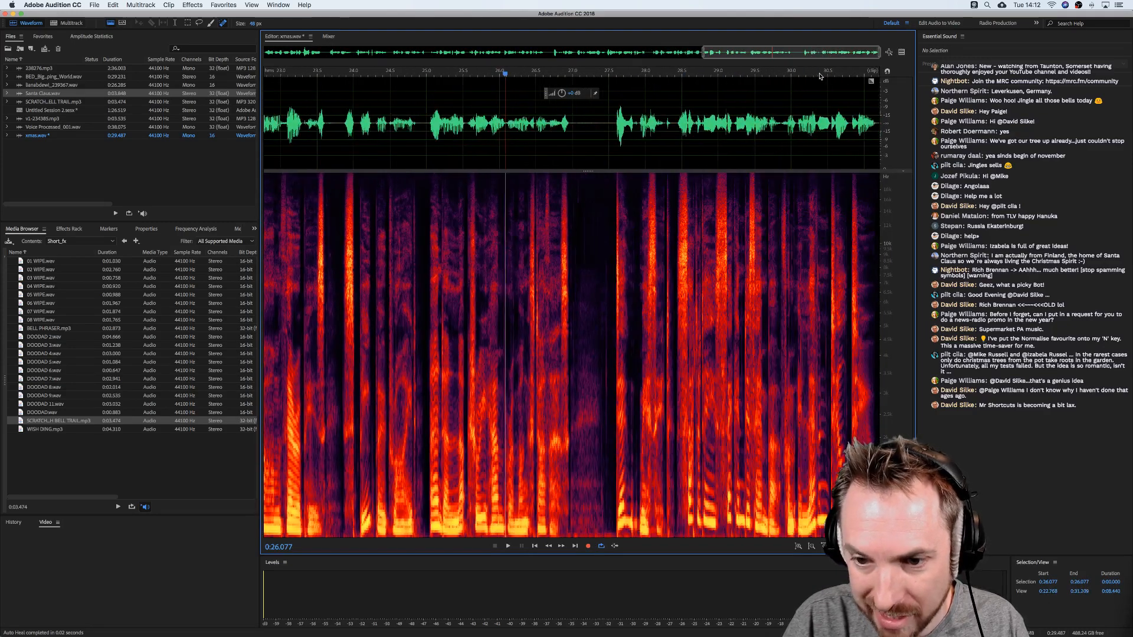
{"action": "left_click", "coordinate": [609, 73]}
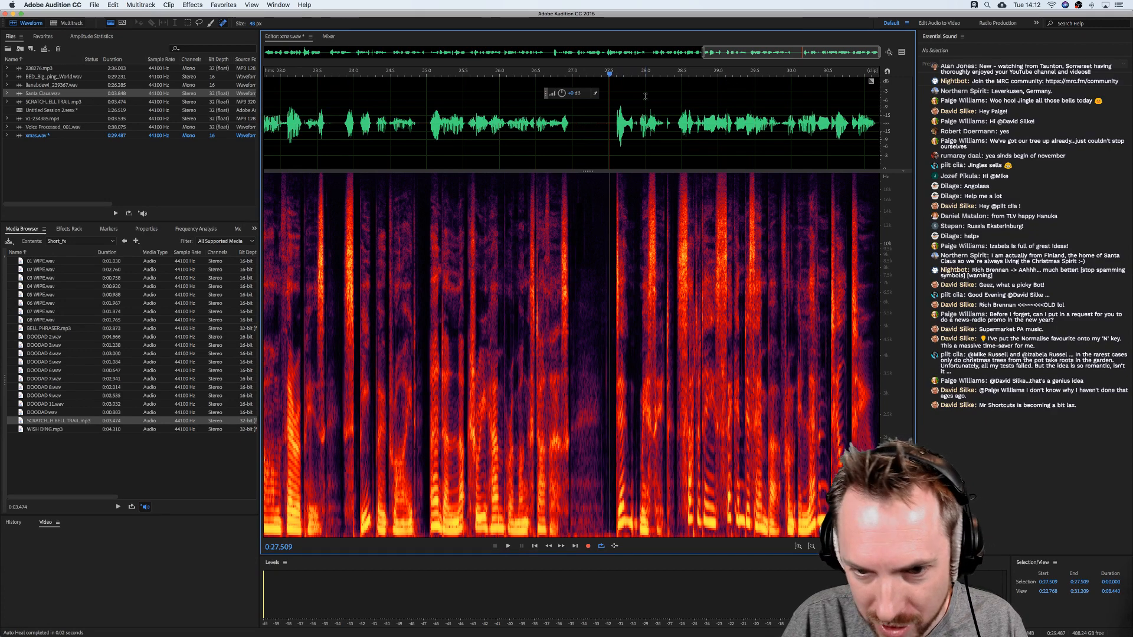
{"action": "key", "text": "space"}
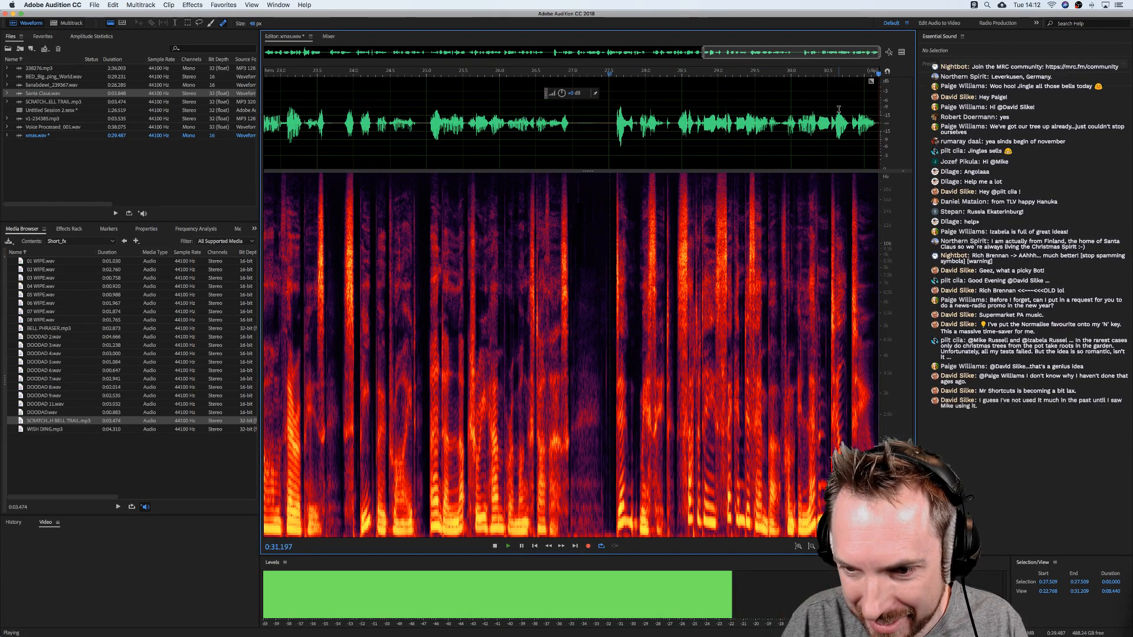
{"action": "key", "text": "space"}
{"action": "scroll", "coordinate": [506, 71], "scroll_direction": "down", "scroll_amount": 3}
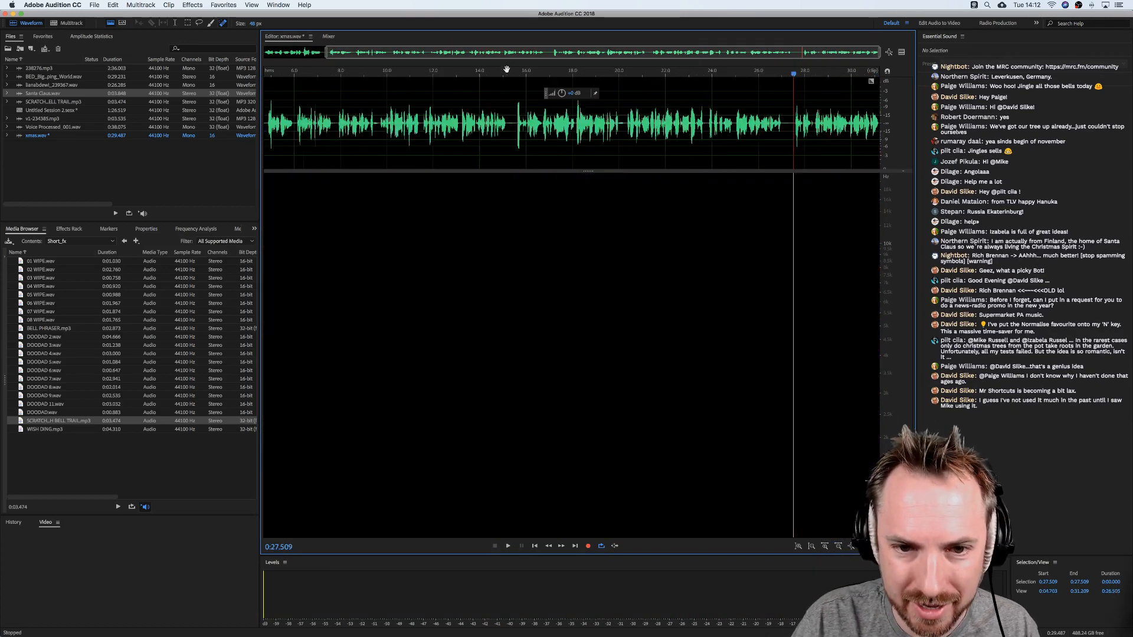
{"action": "key", "text": "super+a"}
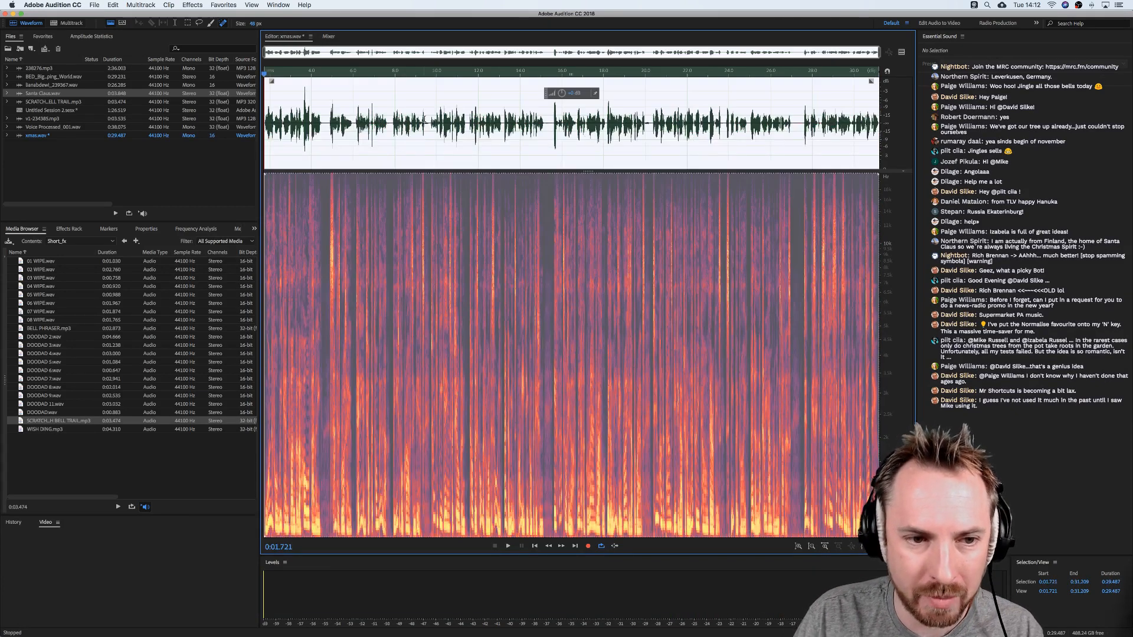
{"action": "left_click", "coordinate": [192, 5]}
{"action": "mouse_move", "coordinate": [236, 107]}
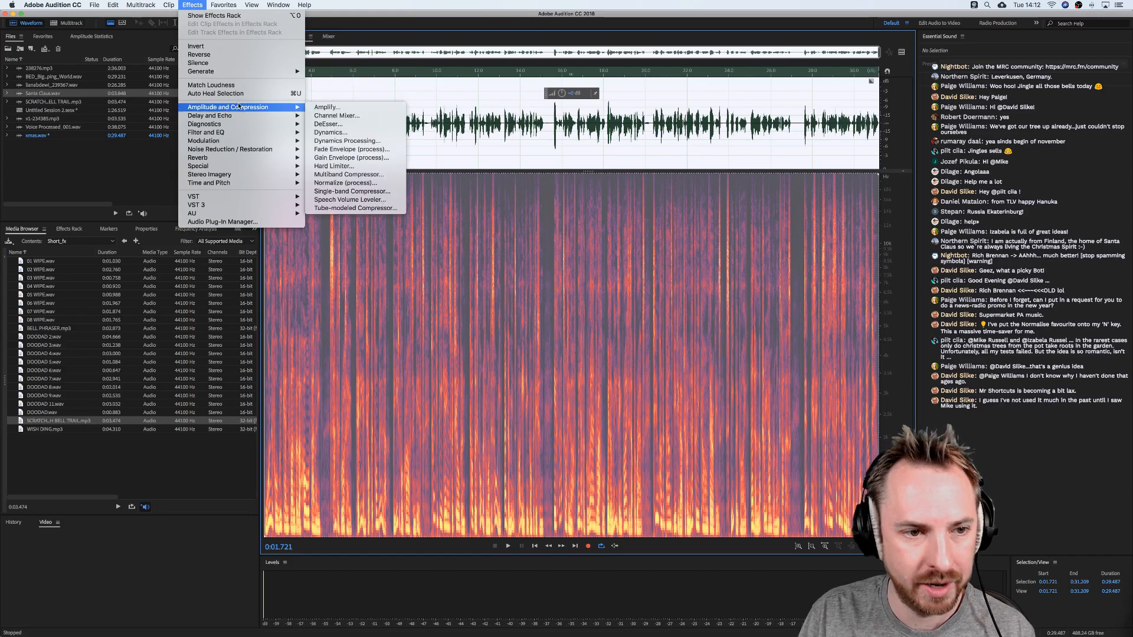
{"action": "left_click", "coordinate": [337, 132]}
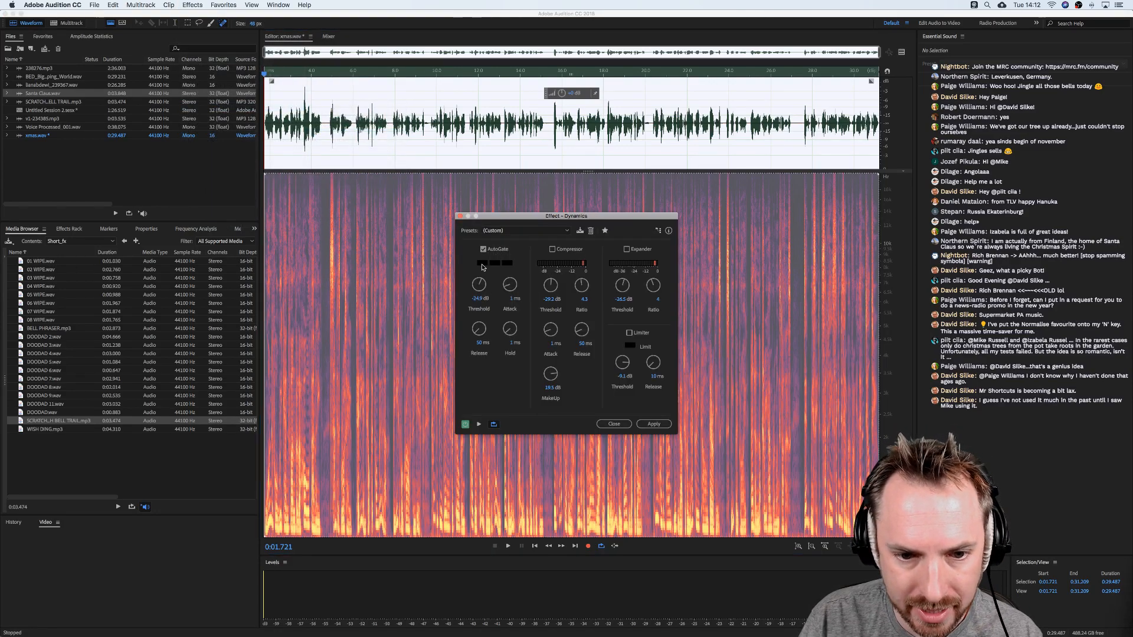
{"action": "key", "text": "Escape"}
Scan the amplitude statistics of the selected xmas.wav audio.
{"action": "left_click", "coordinate": [86, 36]}
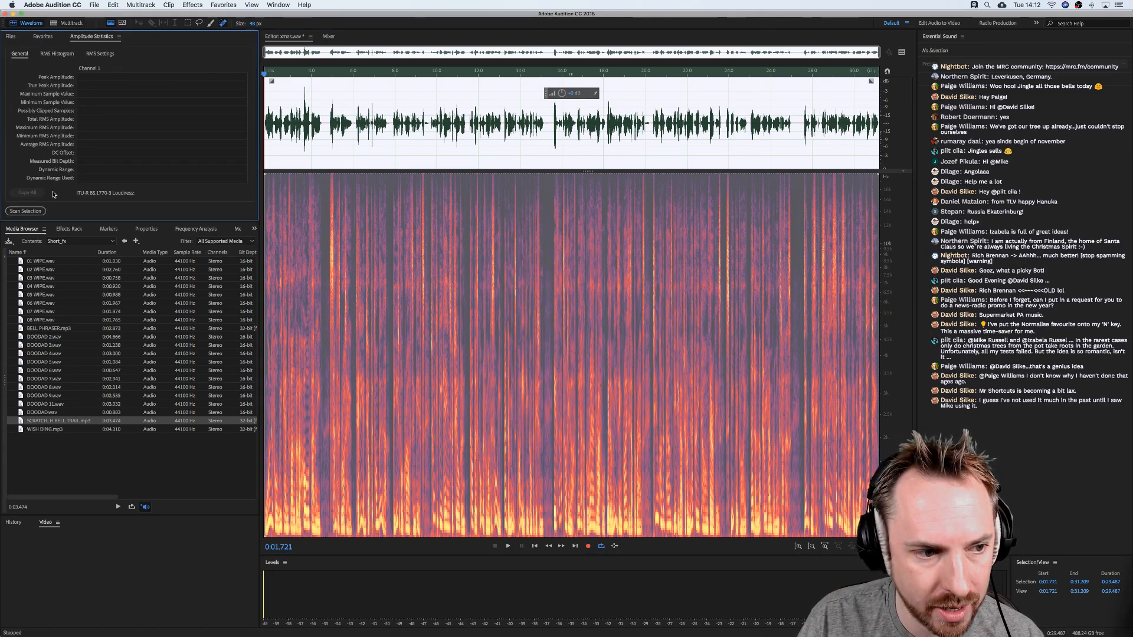
{"action": "left_click", "coordinate": [25, 210]}
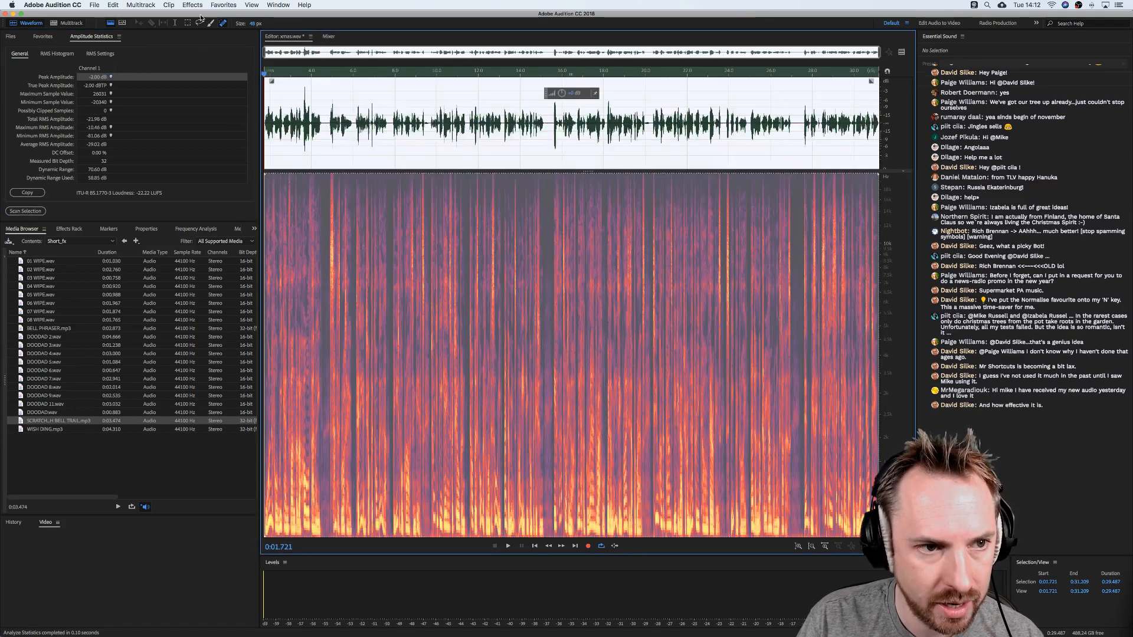
Open the Dynamics effect for the selection and audition its AutoGate with a threshold of -30.7 dB.
{"action": "left_click", "coordinate": [198, 6]}
{"action": "mouse_move", "coordinate": [247, 108]}
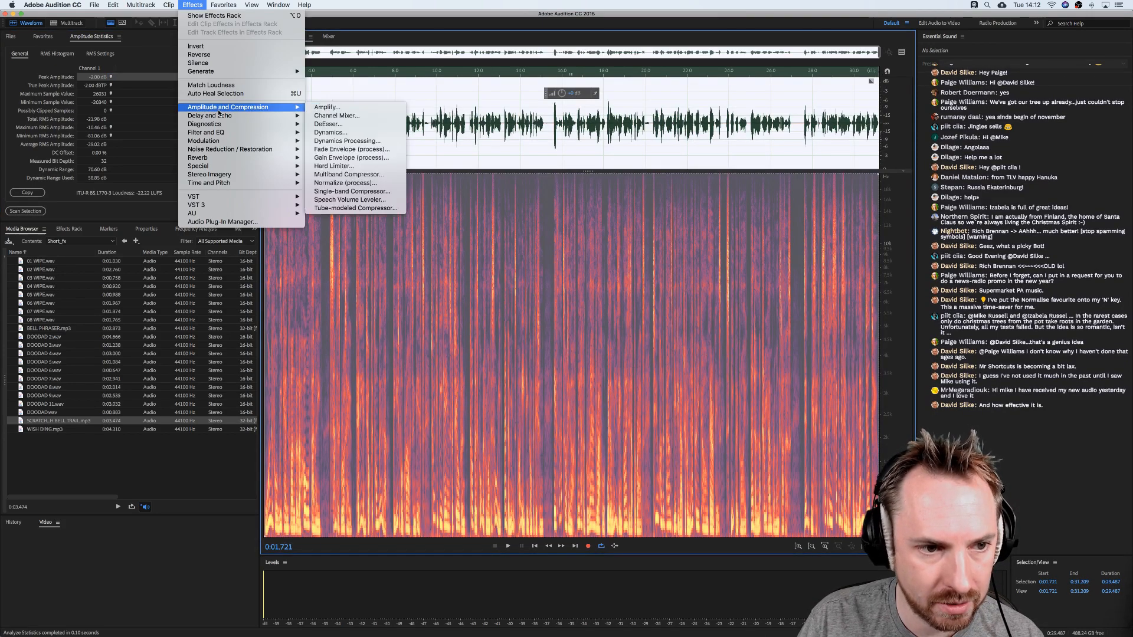
{"action": "left_click", "coordinate": [337, 133]}
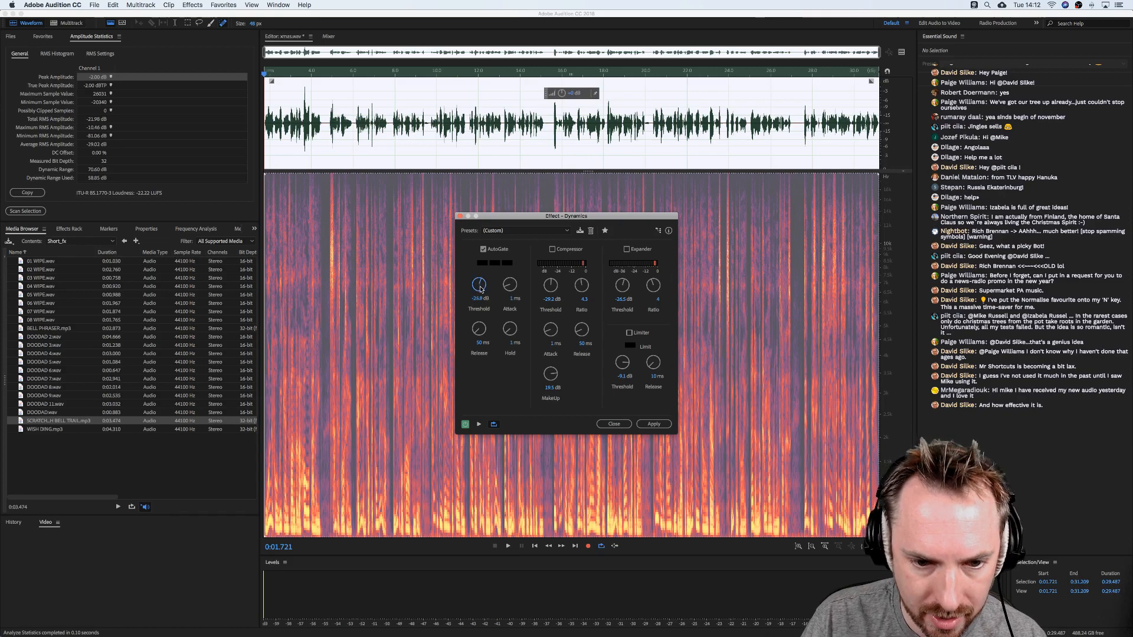
{"action": "key", "text": "space"}
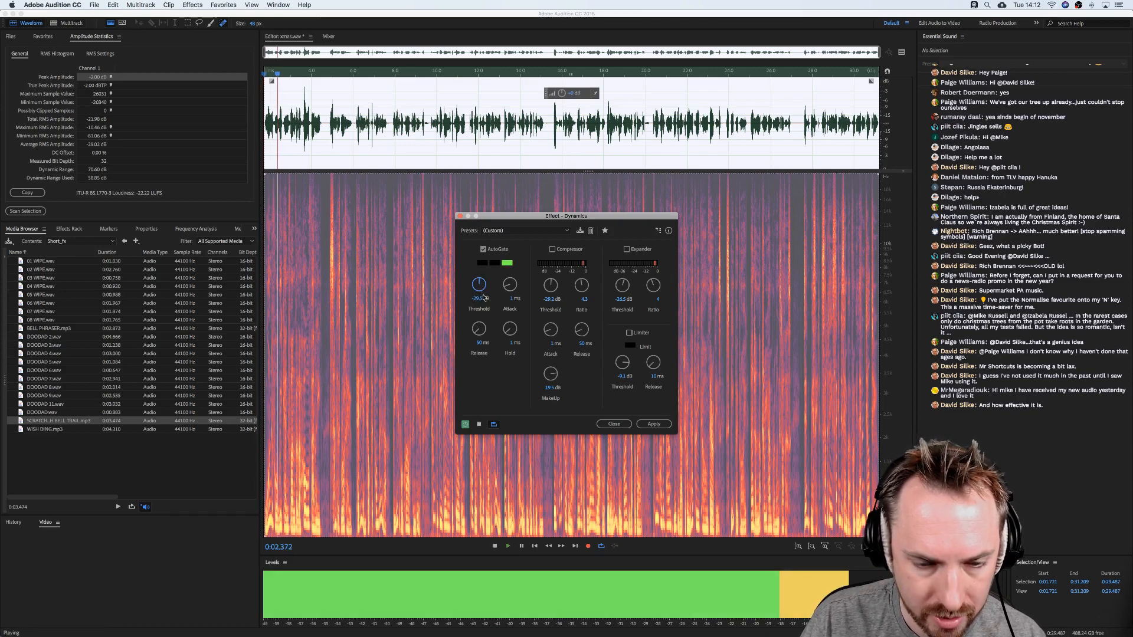
{"action": "key", "text": "space"}
{"action": "left_click_drag", "start_coordinate": [482, 290], "coordinate": [482, 294]}
{"action": "key", "text": "space"}
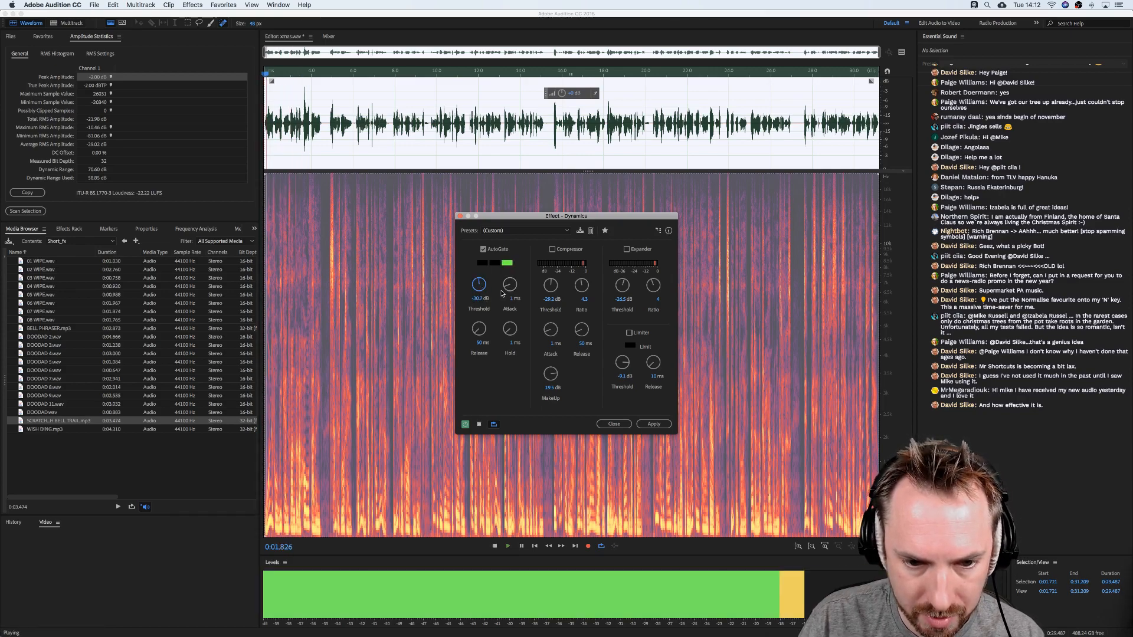
Use the Expander instead of the AutoGate at a -30.7 dB threshold, adjust its ratio and apply Dynamics to xmas.wav.
{"action": "key", "text": "space"}
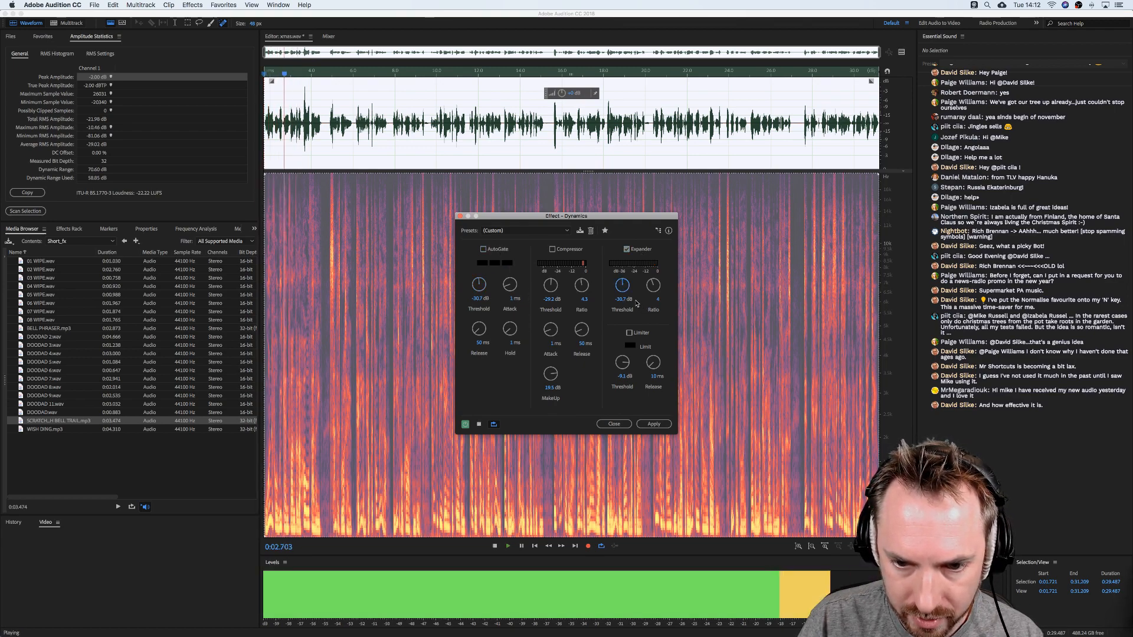
{"action": "mouse_move", "coordinate": [643, 293]}
{"action": "left_mouse_down"}
{"action": "mouse_move", "coordinate": [643, 303]}
{"action": "mouse_move", "coordinate": [652, 296]}
{"action": "left_mouse_up"}
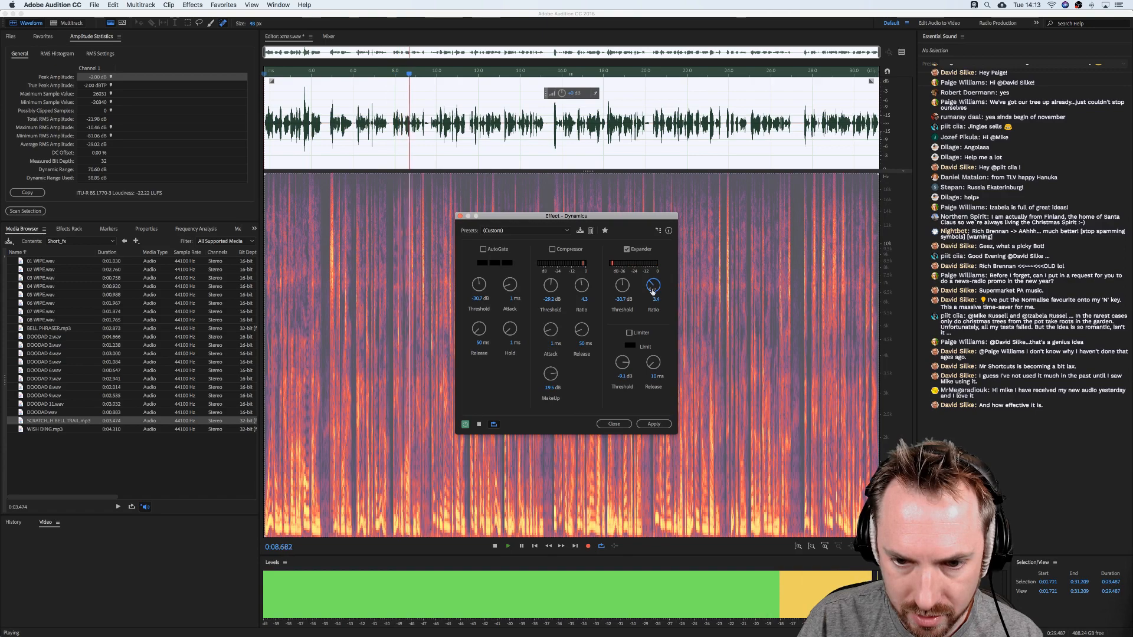
{"action": "left_click", "coordinate": [651, 424]}
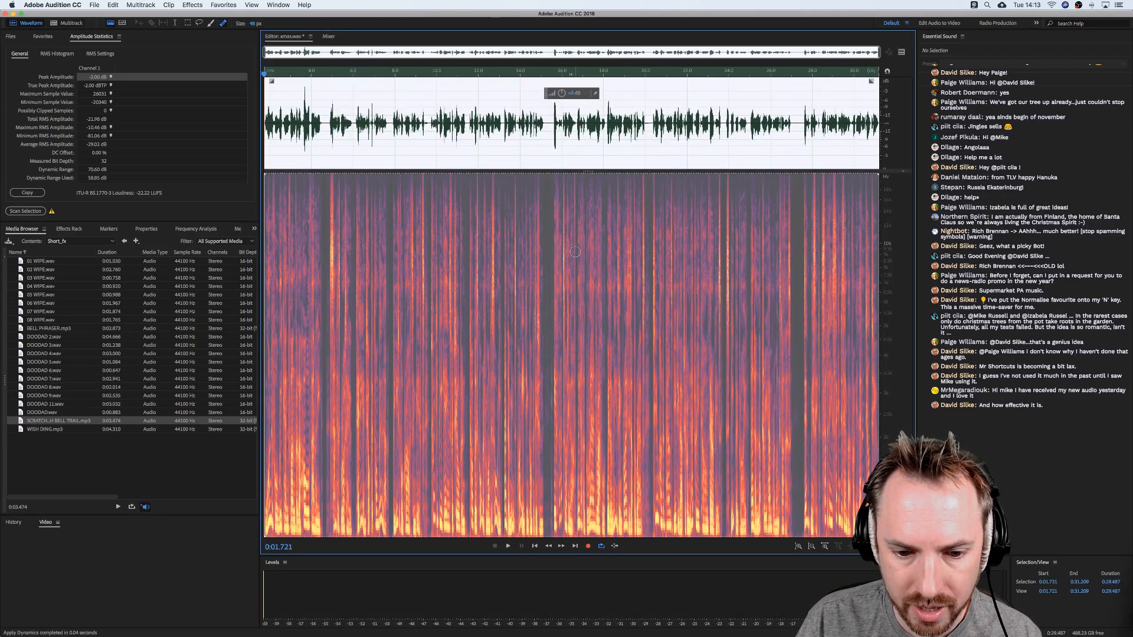
{"action": "left_click", "coordinate": [748, 344]}
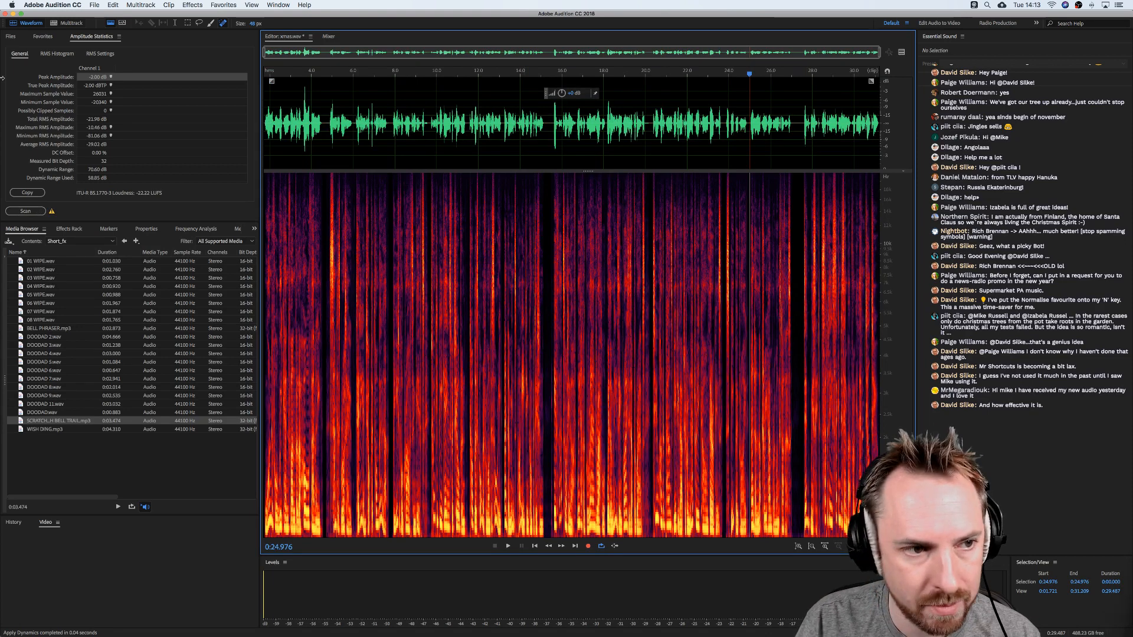
Return to the multitrack session and move the Santa Claus clip on the Voice EQ track to about 18 seconds.
{"action": "left_click", "coordinate": [63, 23]}
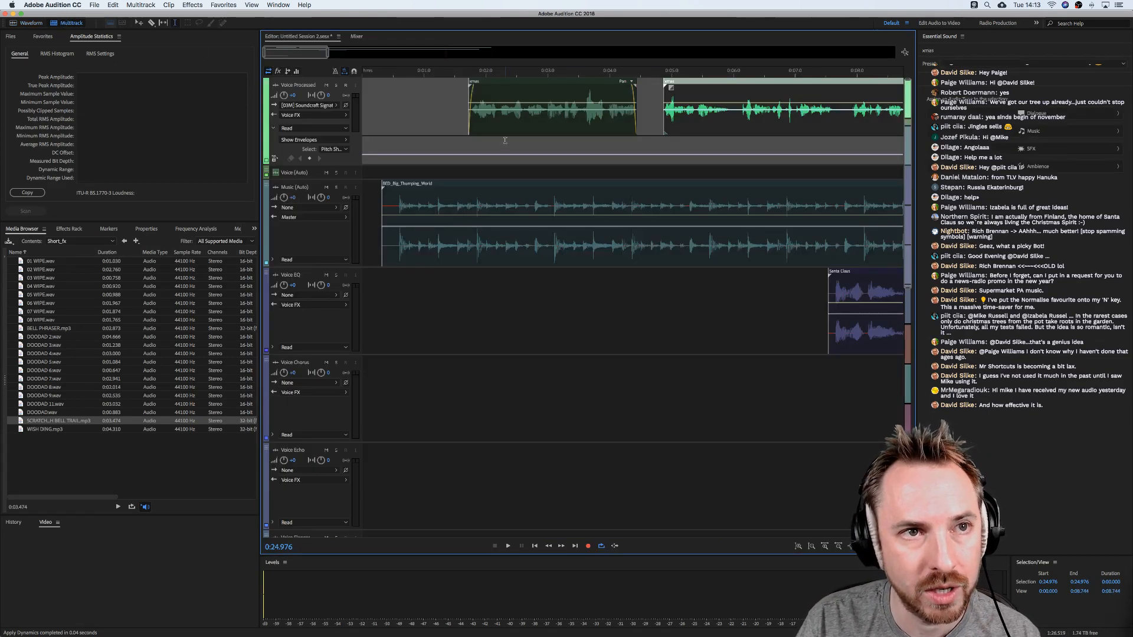
{"action": "left_click", "coordinate": [649, 122]}
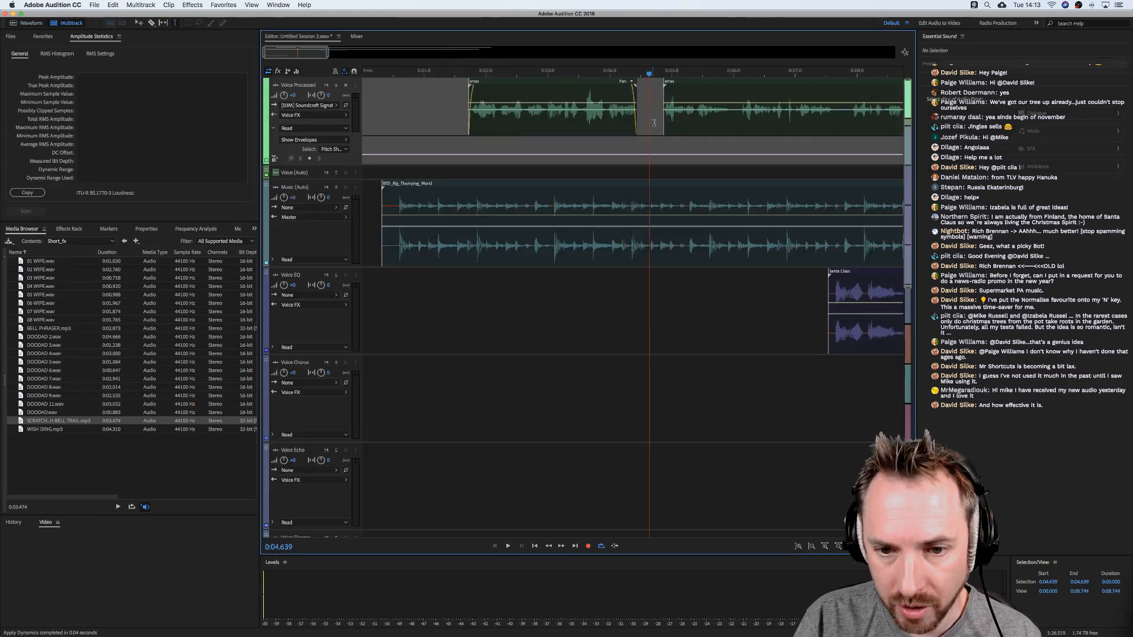
{"action": "scroll", "coordinate": [667, 130], "scroll_direction": "right", "scroll_amount": 2}
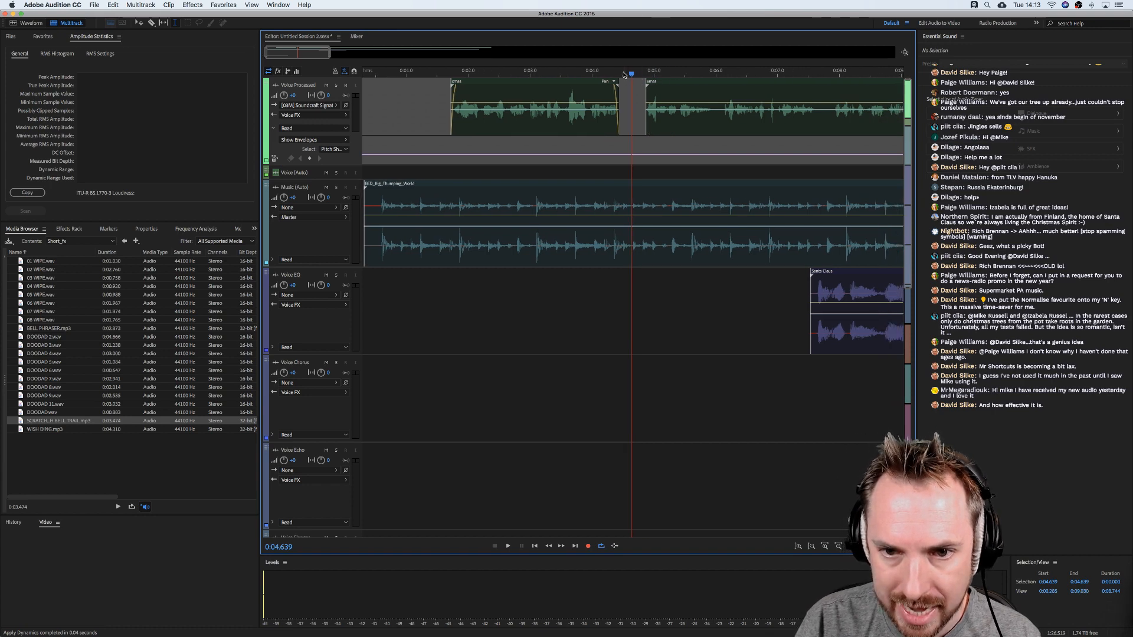
{"action": "scroll", "coordinate": [625, 75], "scroll_direction": "down", "scroll_amount": 5}
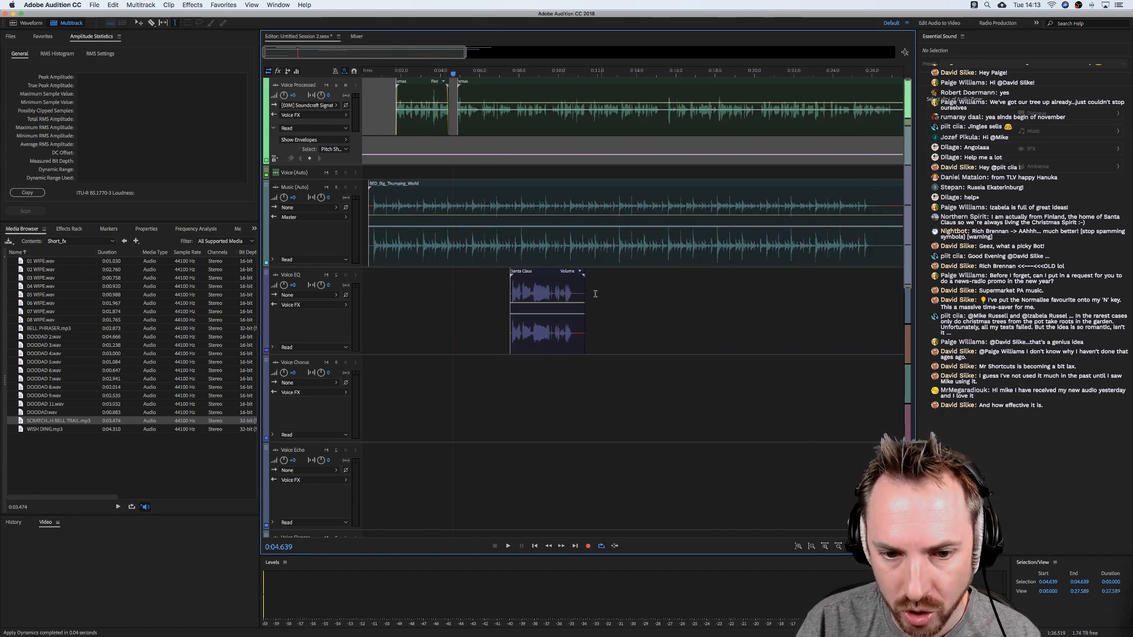
{"action": "left_click_drag", "start_coordinate": [533, 330], "coordinate": [739, 330]}
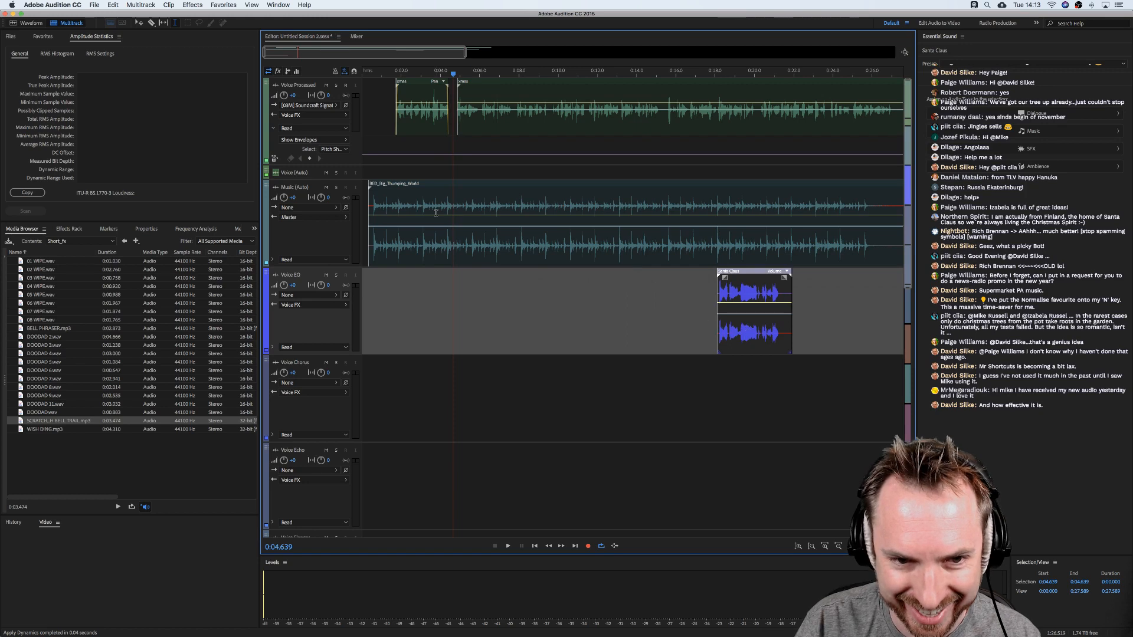
Cut the xmas clip on the Voice Processed track into phrases, removing the short pauses at about 6.0, 7.8 and 9.6 seconds.
{"action": "left_click", "coordinate": [441, 144]}
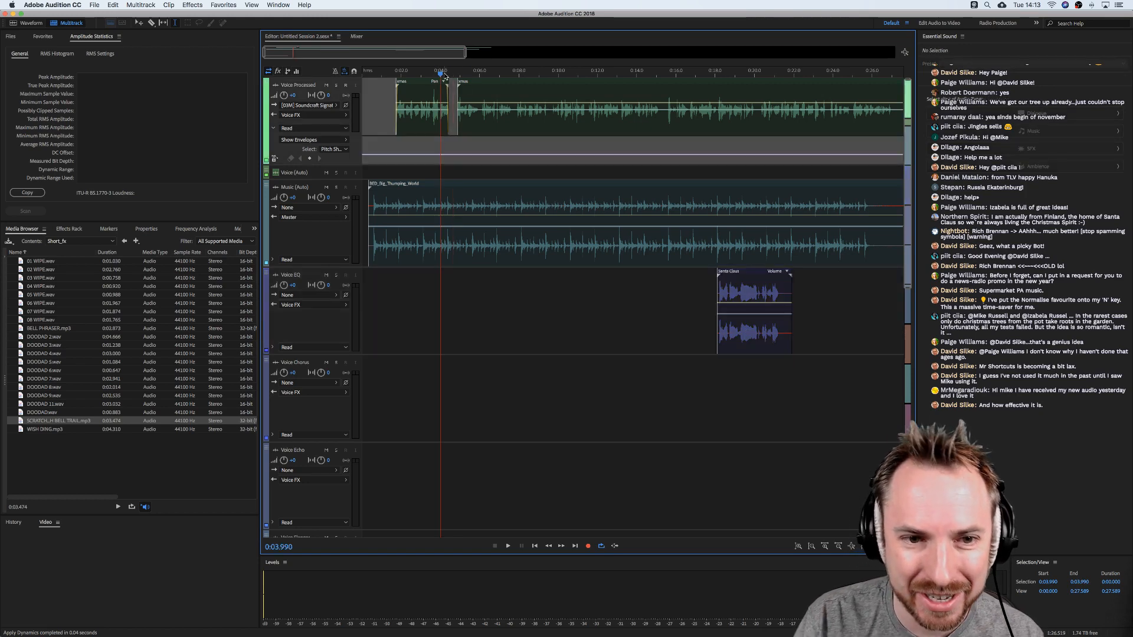
{"action": "scroll", "coordinate": [444, 76], "scroll_direction": "up", "scroll_amount": 3}
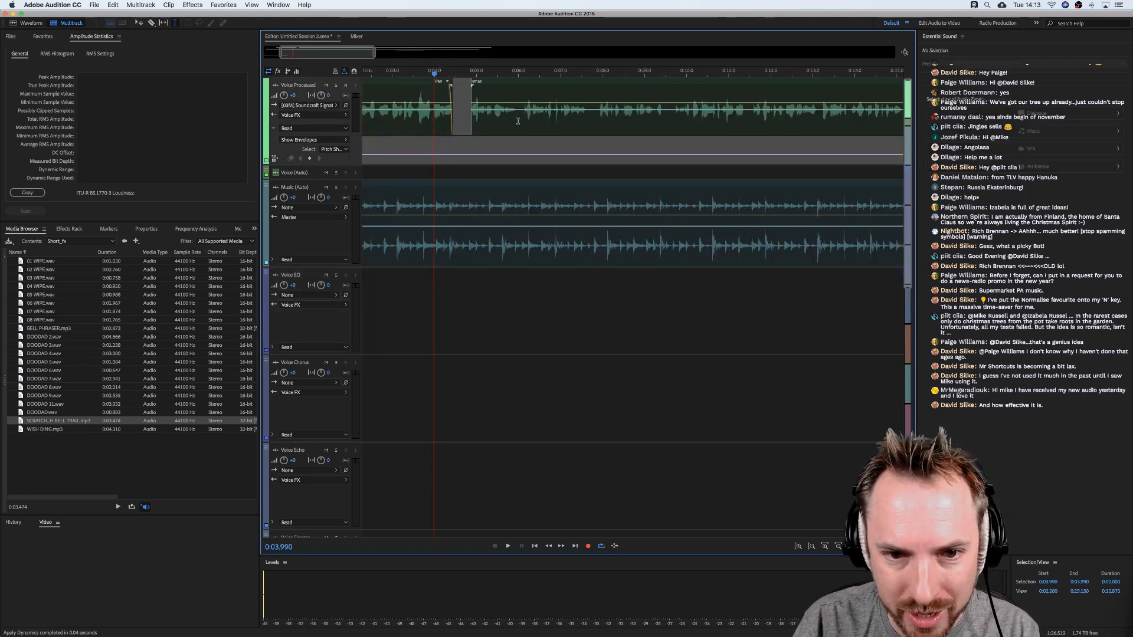
{"action": "left_click_drag", "start_coordinate": [517, 121], "coordinate": [522, 122]}
{"action": "key", "text": "Delete"}
{"action": "left_click_drag", "start_coordinate": [593, 123], "coordinate": [596, 121]}
{"action": "left_click", "coordinate": [604, 122]}
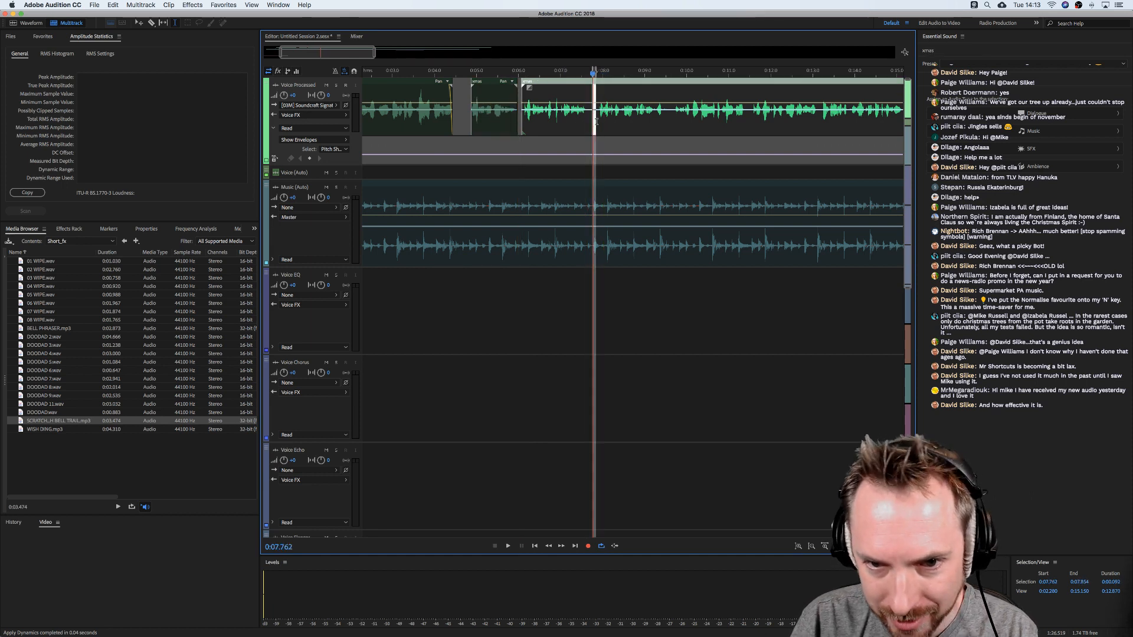
{"action": "key", "text": "super+k"}
{"action": "left_click", "coordinate": [667, 121]}
{"action": "left_click_drag", "start_coordinate": [672, 119], "coordinate": [674, 120]}
{"action": "left_click", "coordinate": [667, 119]}
{"action": "key", "text": "super+k"}
Move the short xmas phrase before the 6-second cut down to the Voice EQ track, starting at about 4.3 seconds.
{"action": "left_click", "coordinate": [446, 145]}
{"action": "left_click_drag", "start_coordinate": [485, 82], "coordinate": [461, 276]}
{"action": "left_click", "coordinate": [424, 293]}
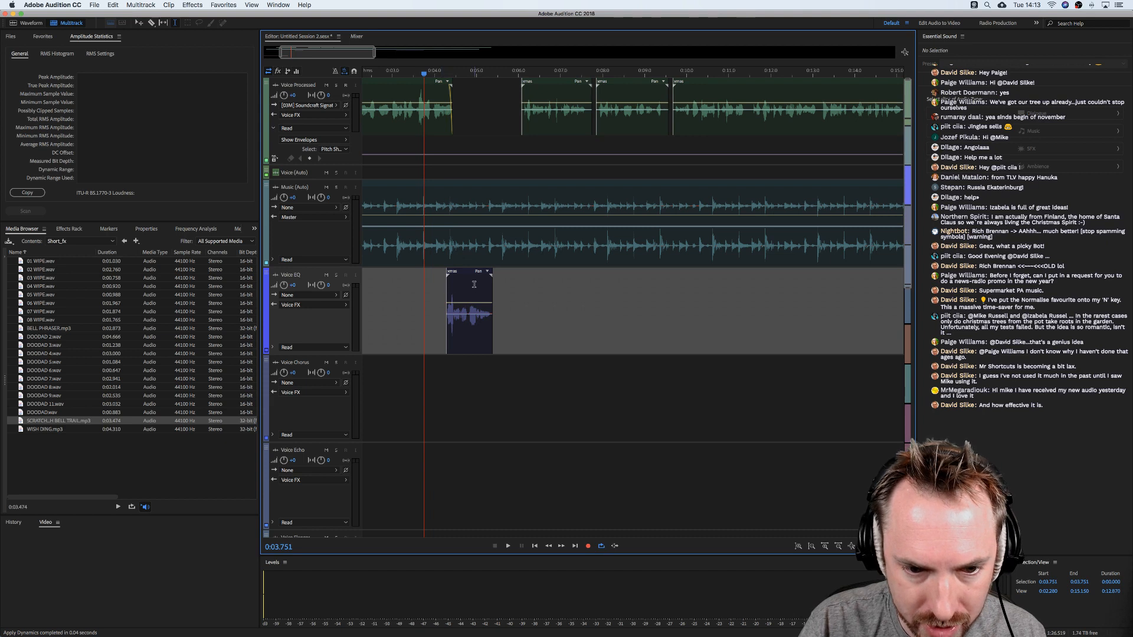
Add an audio track below Voice EQ and review the settings of the Scientific Filter on the Voice EQ track.
{"action": "key", "text": "alt+a"}
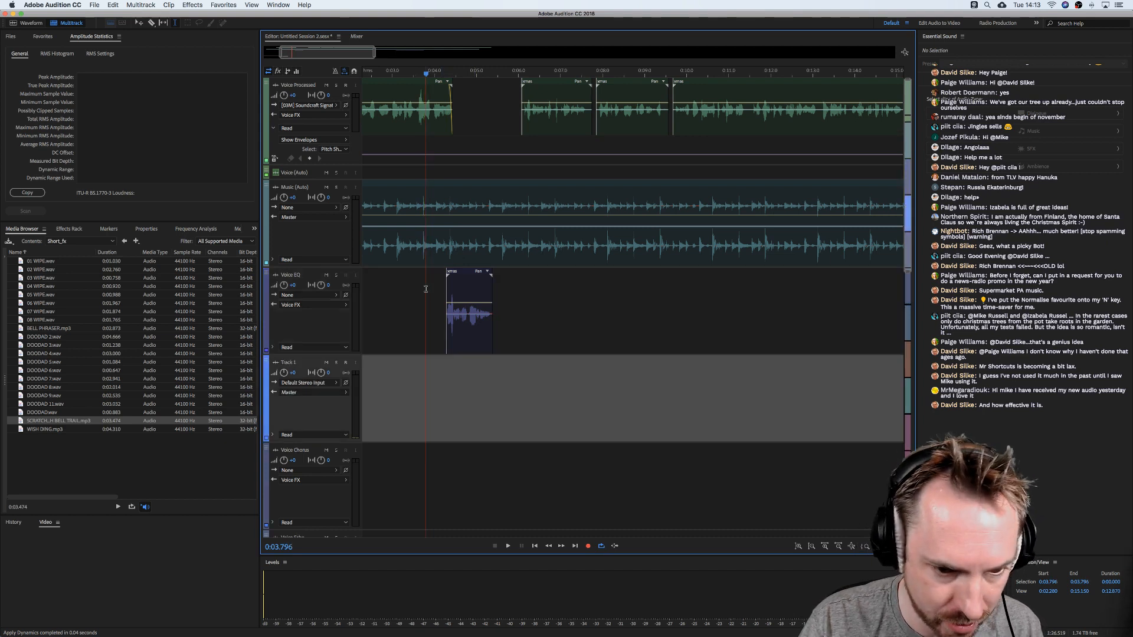
{"action": "left_click", "coordinate": [413, 335]}
{"action": "left_click", "coordinate": [68, 229]}
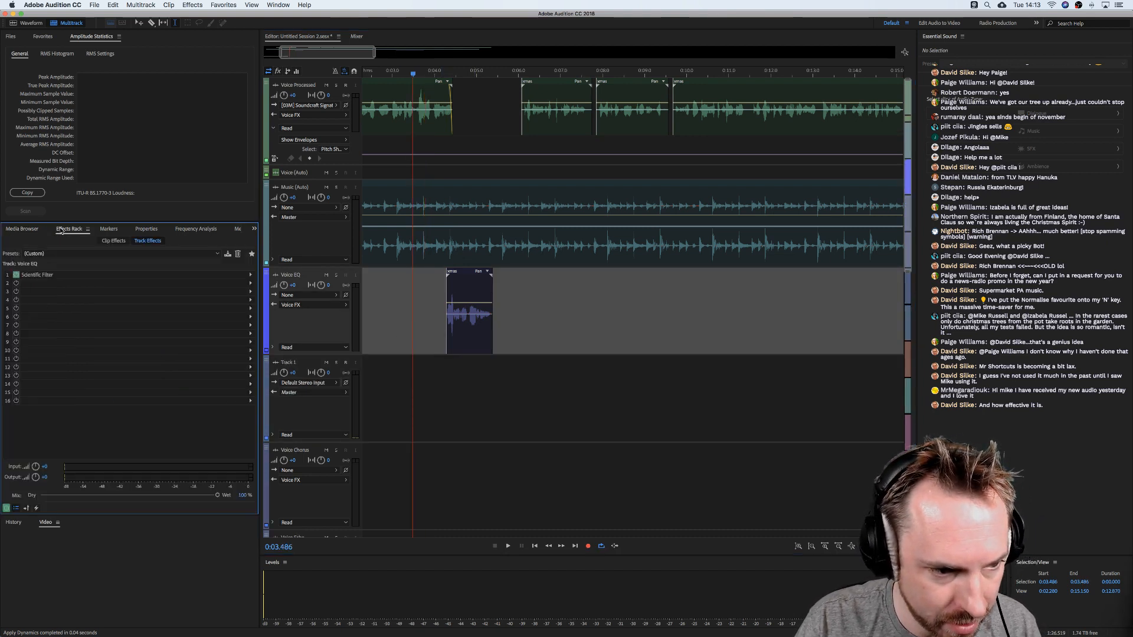
{"action": "double_click", "coordinate": [40, 275]}
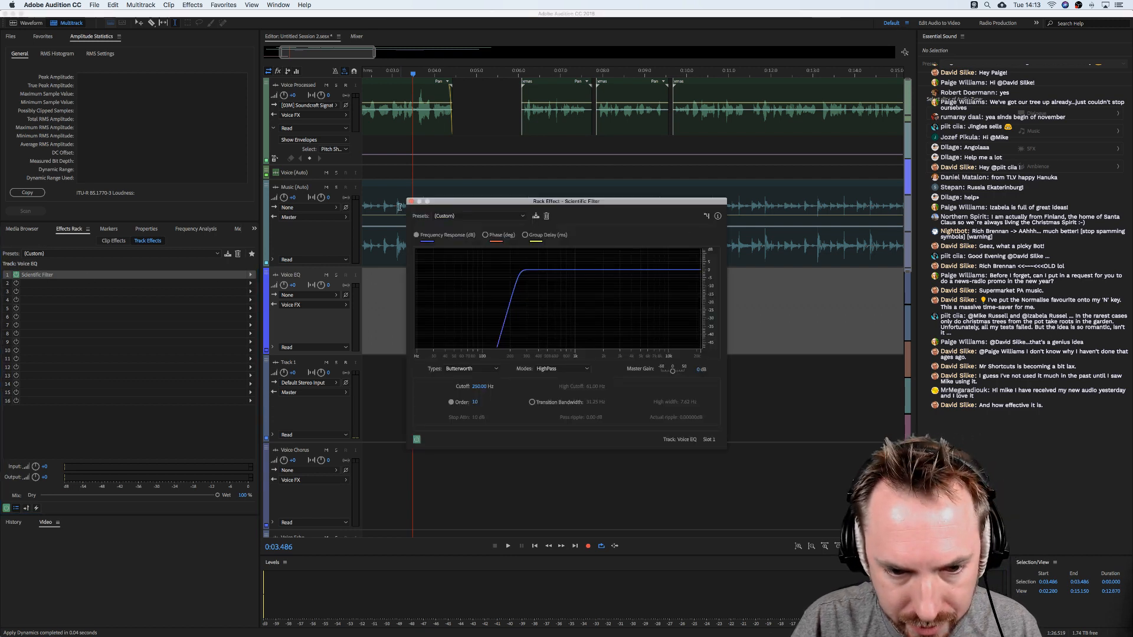
{"action": "left_click", "coordinate": [411, 202]}
Add a high-pass Scientific Filter to the new Track 1 and set its cutoff to 250 Hz.
{"action": "left_click", "coordinate": [464, 408]}
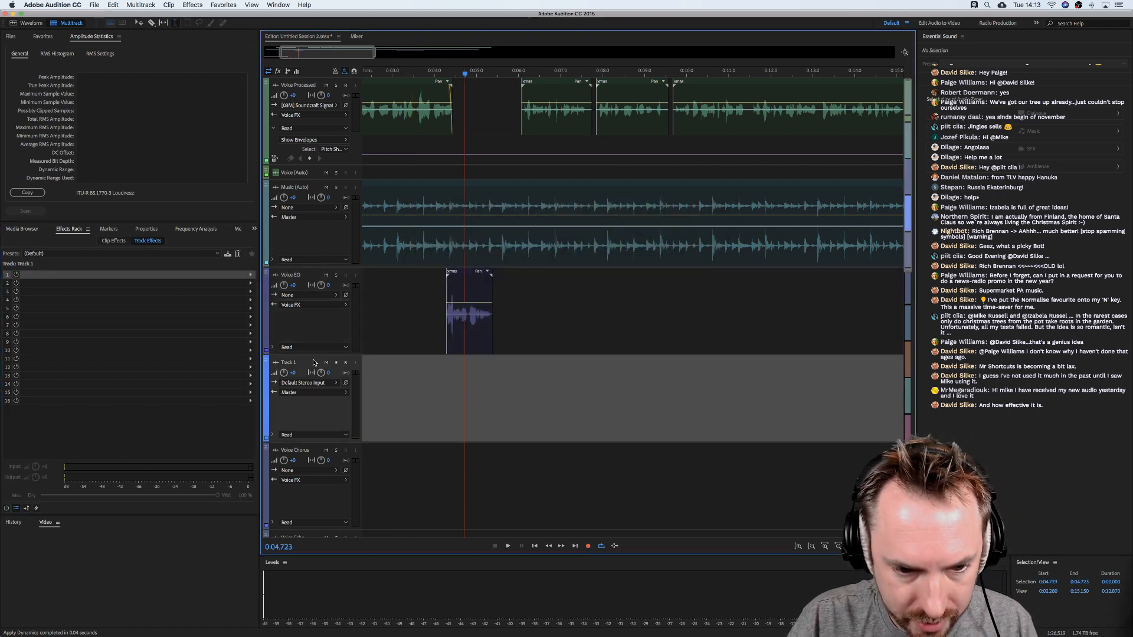
{"action": "left_click", "coordinate": [250, 275]}
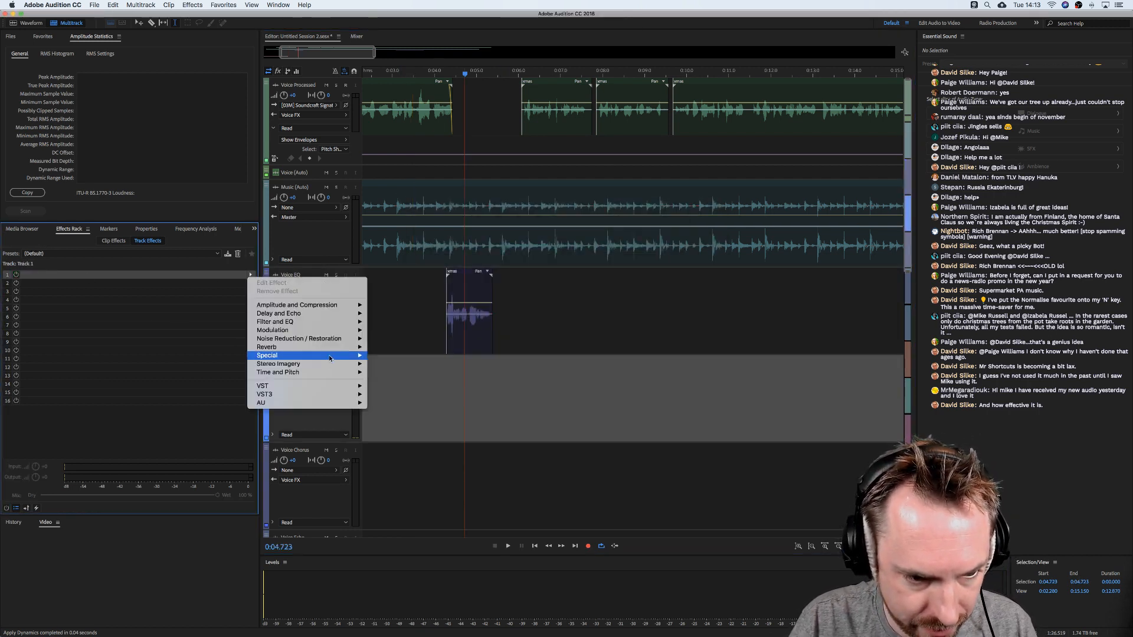
{"action": "mouse_move", "coordinate": [328, 363]}
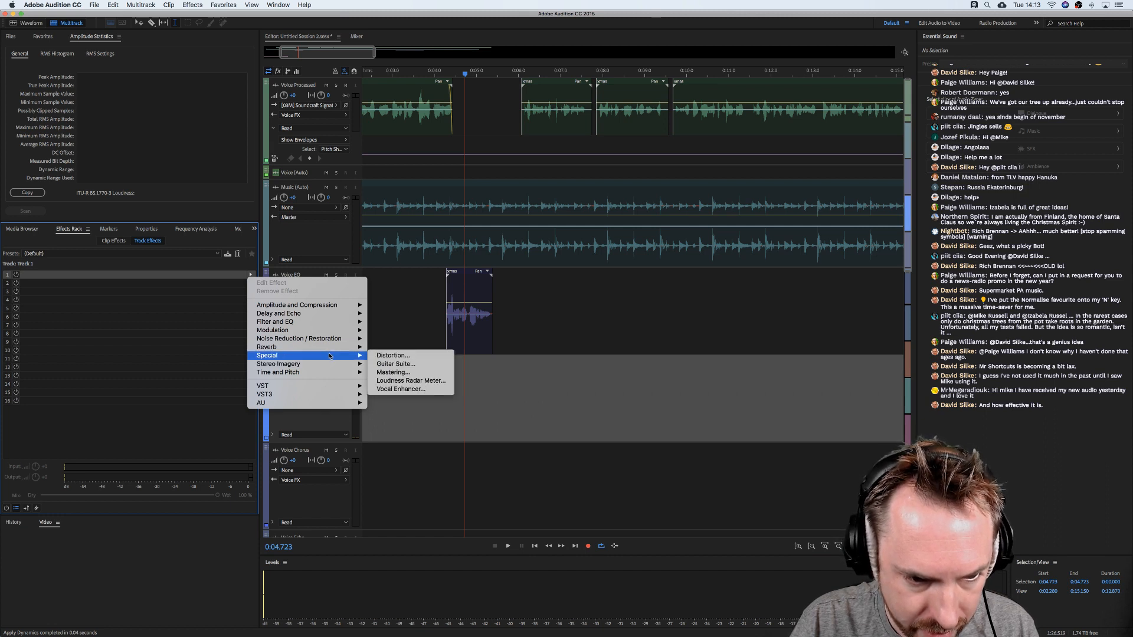
{"action": "mouse_move", "coordinate": [321, 322]}
{"action": "left_click", "coordinate": [425, 367]}
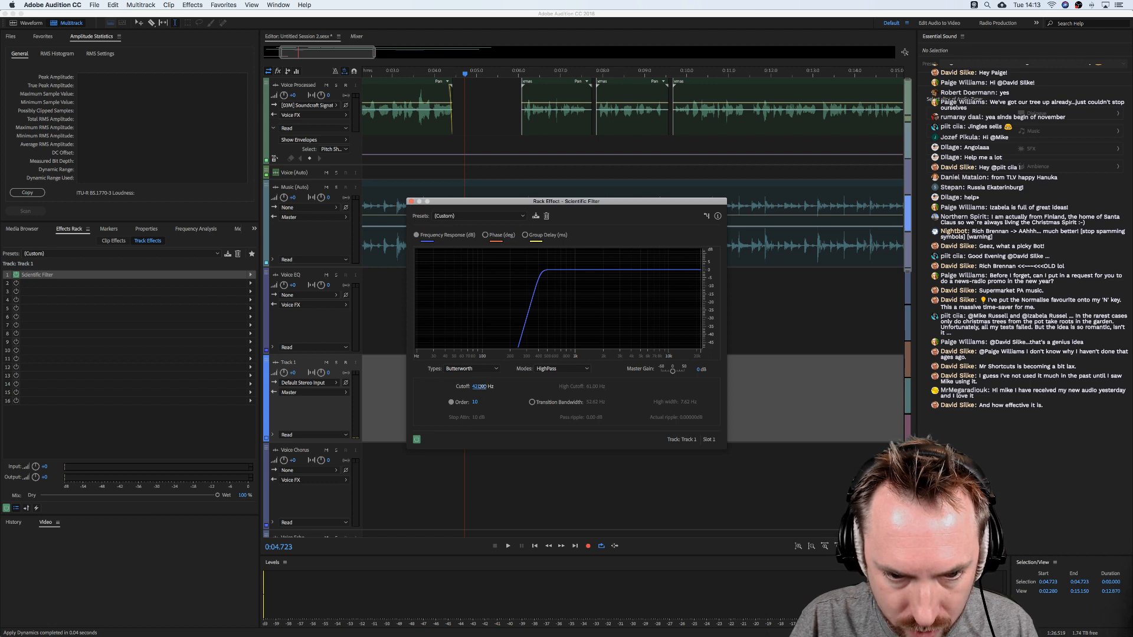
{"action": "type", "text": "250"}
{"action": "key", "text": "Return"}
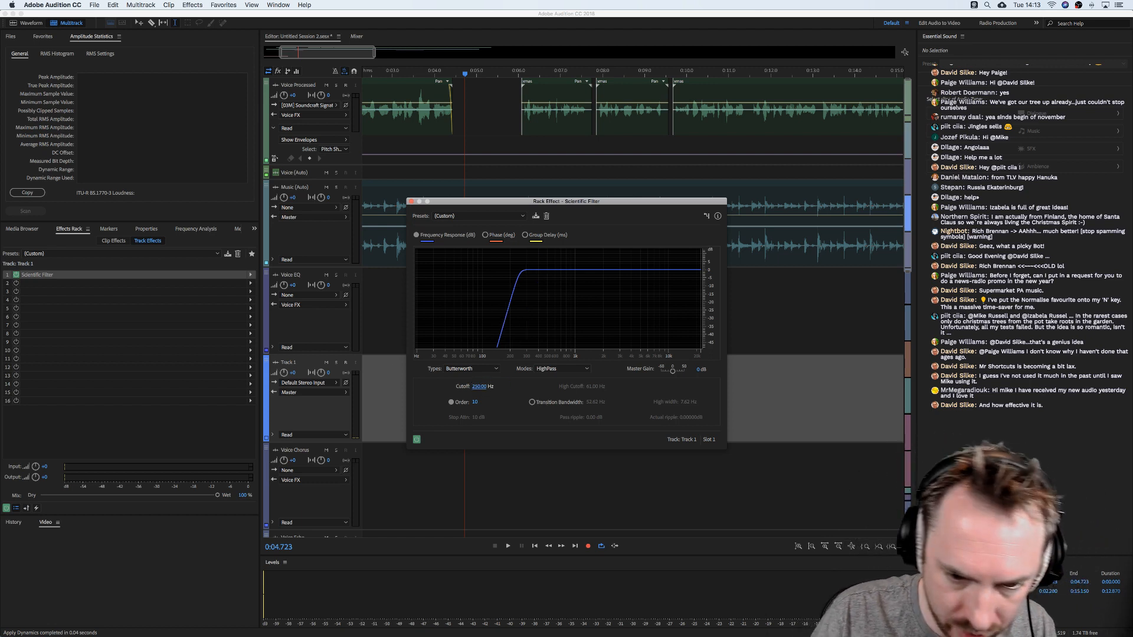
Close the Scientific Filter and play back the filtered phrase on the Voice EQ track from about 3.1 seconds.
{"action": "left_click", "coordinate": [411, 202]}
{"action": "left_click", "coordinate": [434, 320]}
{"action": "left_click", "coordinate": [396, 322]}
{"action": "key", "text": "space"}
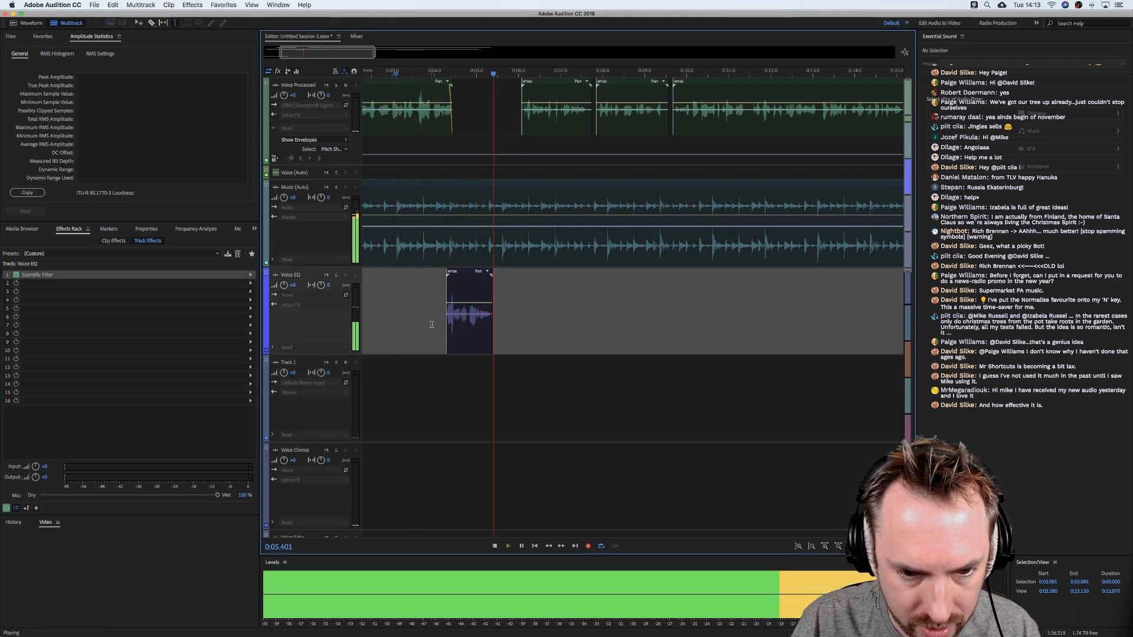
{"action": "key", "text": "space"}
Rename Track 1 as Voice EQ R and the Voice EQ track as Voice EQ L.
{"action": "left_click", "coordinate": [298, 363]}
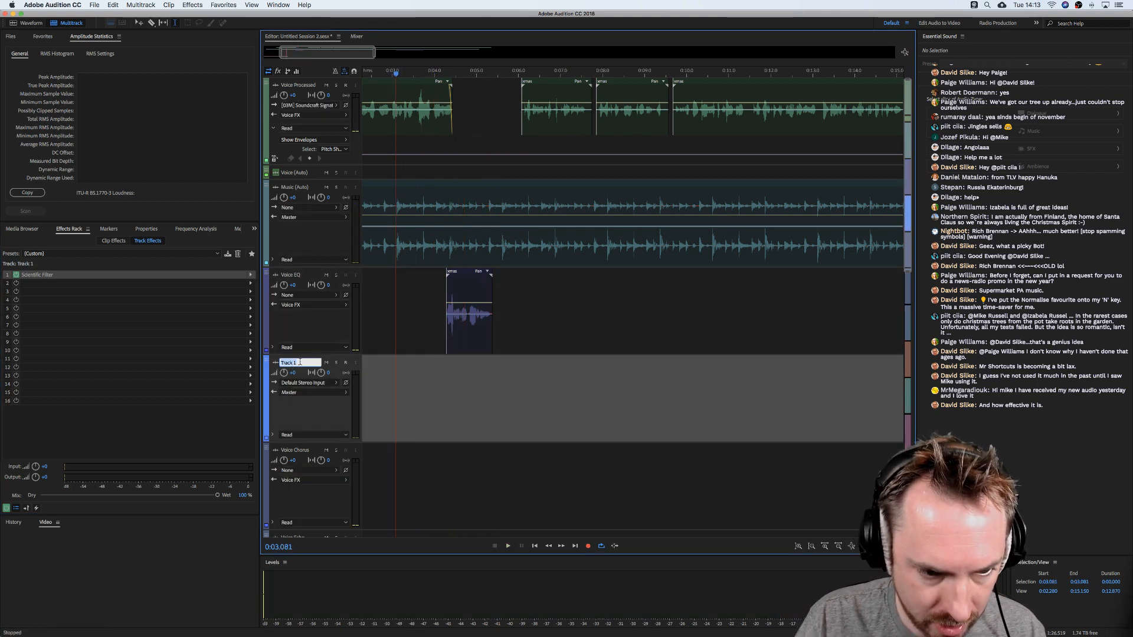
{"action": "type", "text": "Voice E"}
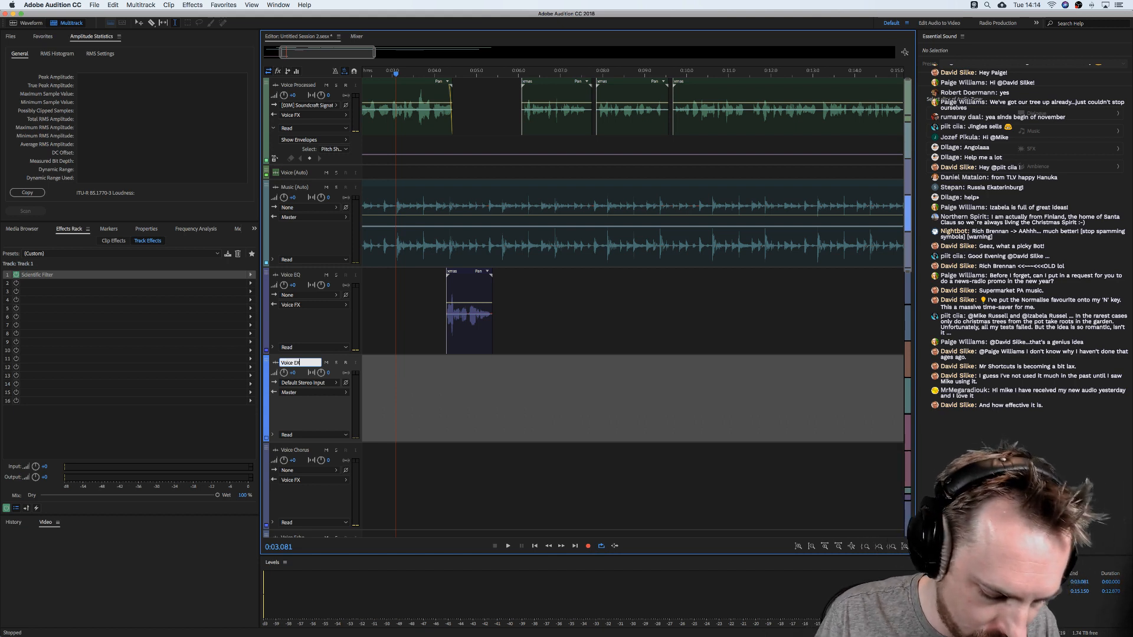
{"action": "type", "text": "Q R"}
{"action": "key", "text": "Return"}
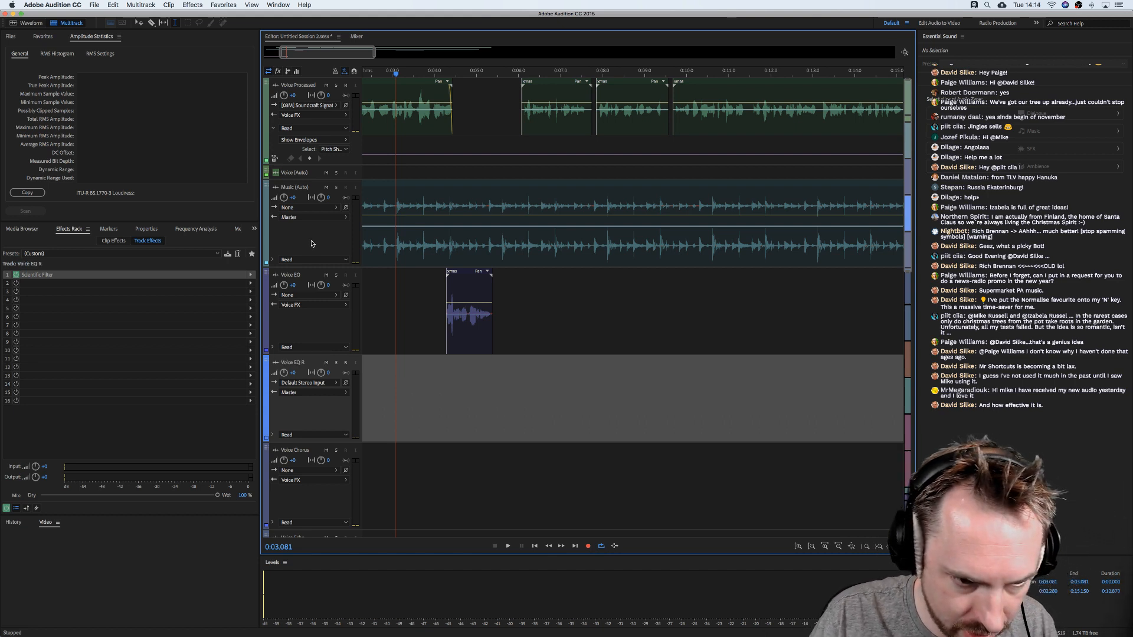
{"action": "left_click", "coordinate": [299, 277]}
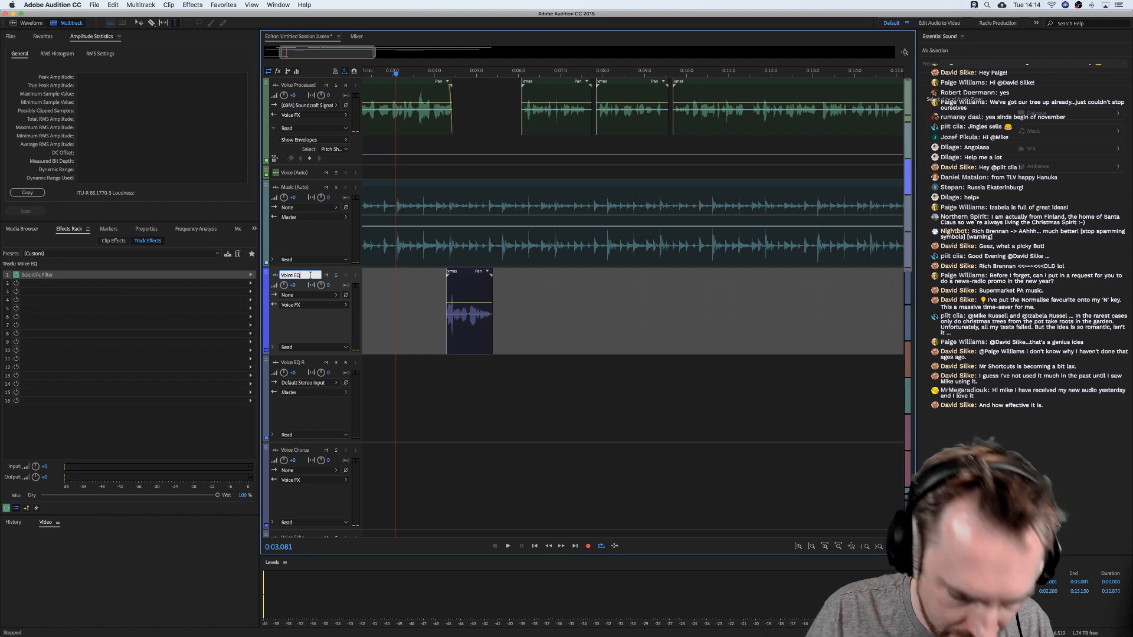
{"action": "type", "text": "L"}
{"action": "key", "text": "Return"}
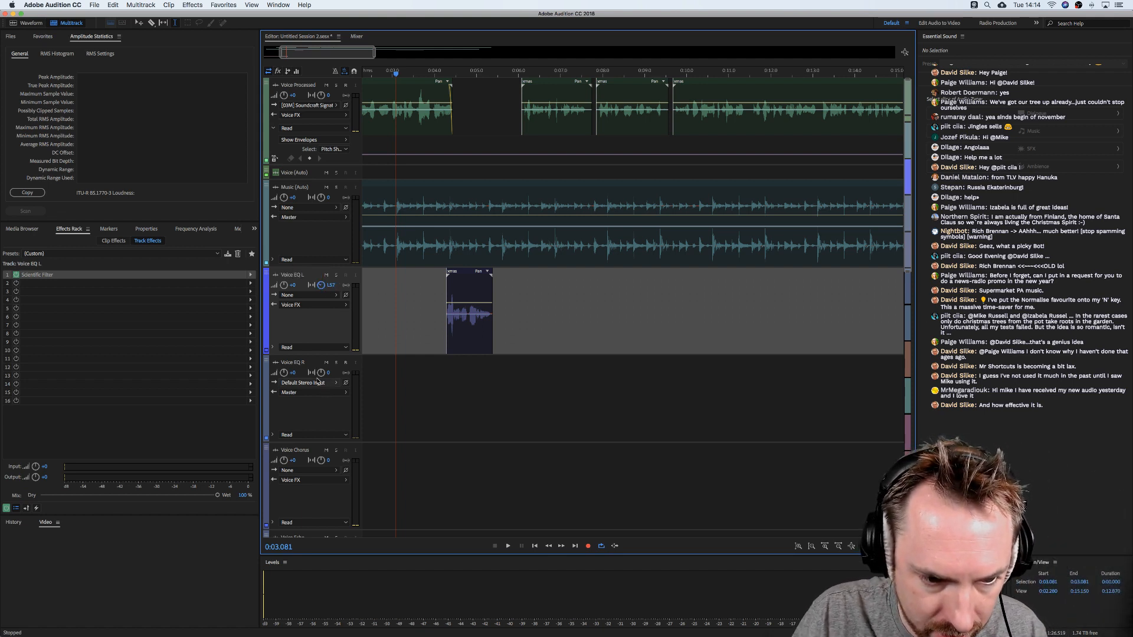
Pan Voice EQ L to L57 and Voice EQ R to about R60, checking the result by playback from about 3 seconds.
{"action": "left_click_drag", "start_coordinate": [320, 373], "coordinate": [319, 331]}
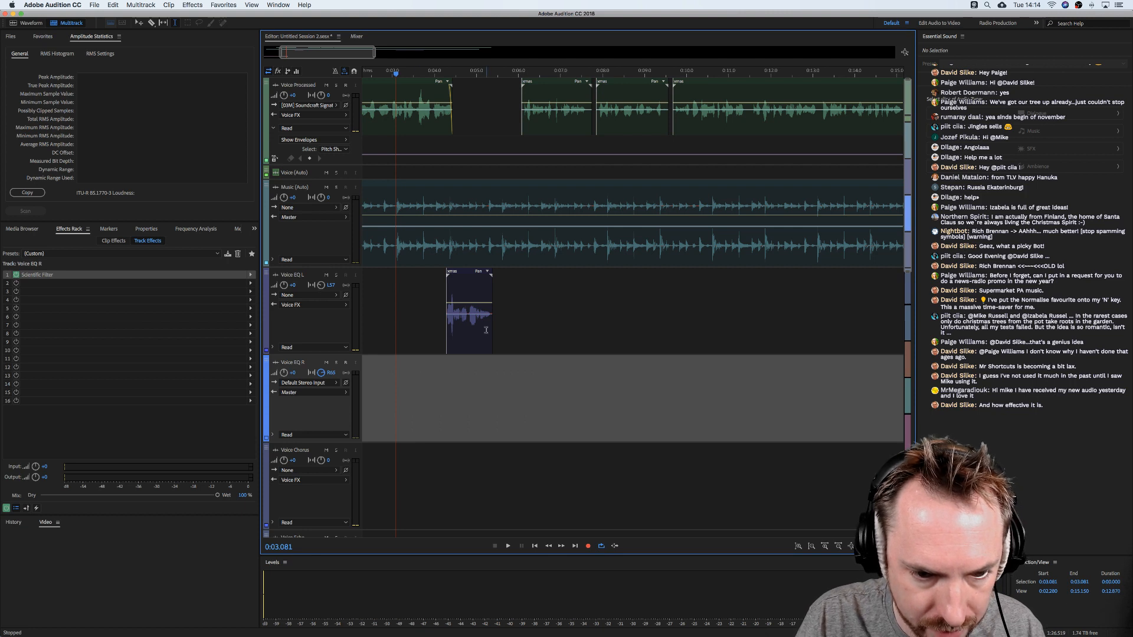
{"action": "left_click", "coordinate": [391, 314]}
{"action": "key", "text": "space"}
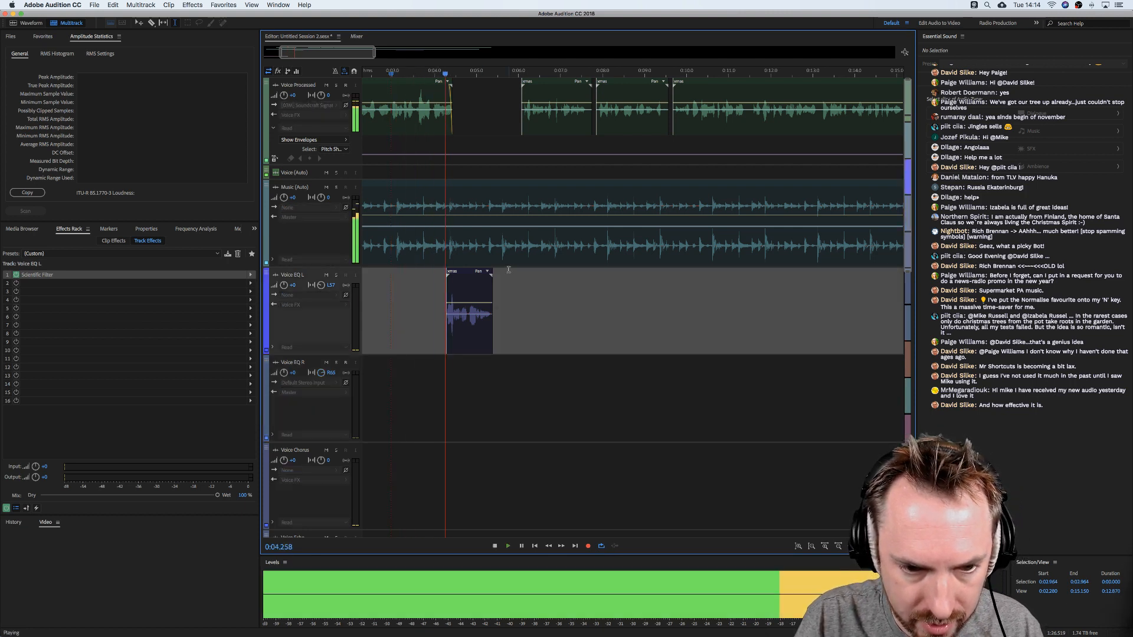
{"action": "key", "text": "space"}
Move the 6-second xmas phrase from Voice Processed to Voice EQ R, starting at about 5.2 seconds, and play it back.
{"action": "left_click_drag", "start_coordinate": [539, 125], "coordinate": [502, 431]}
{"action": "key", "text": "space"}
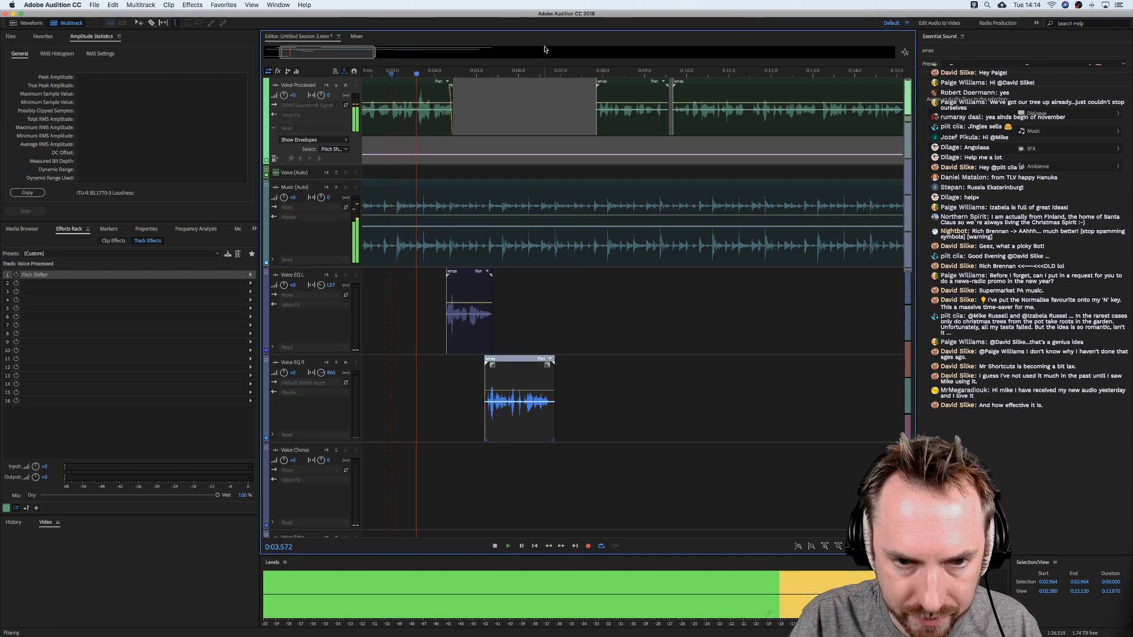
{"action": "scroll", "coordinate": [545, 50], "scroll_direction": "down", "scroll_amount": 5}
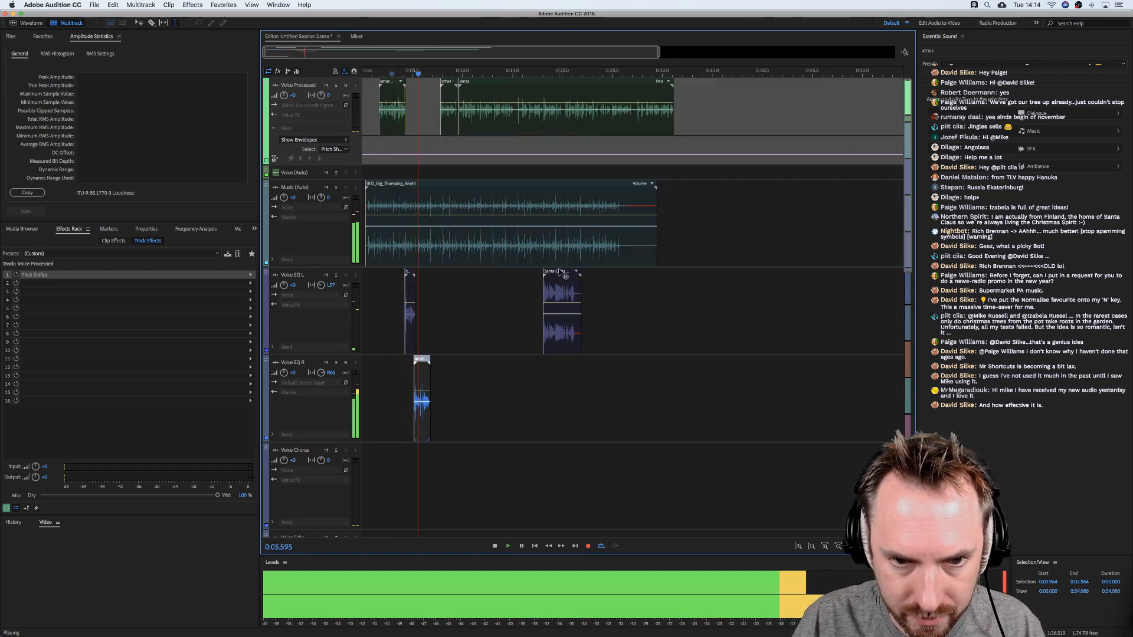
{"action": "key", "text": "space"}
Route the output of Voice EQ R to the Voice FX bus and play back from about 3.6 seconds.
{"action": "left_click", "coordinate": [397, 393]}
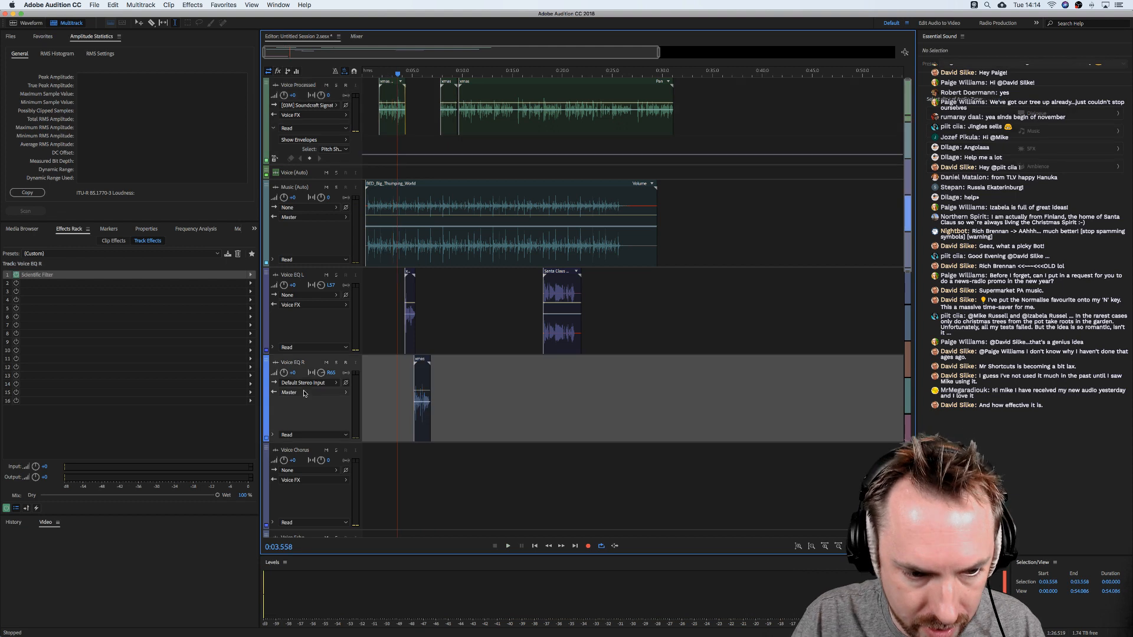
{"action": "left_click", "coordinate": [334, 393]}
{"action": "mouse_move", "coordinate": [400, 428]}
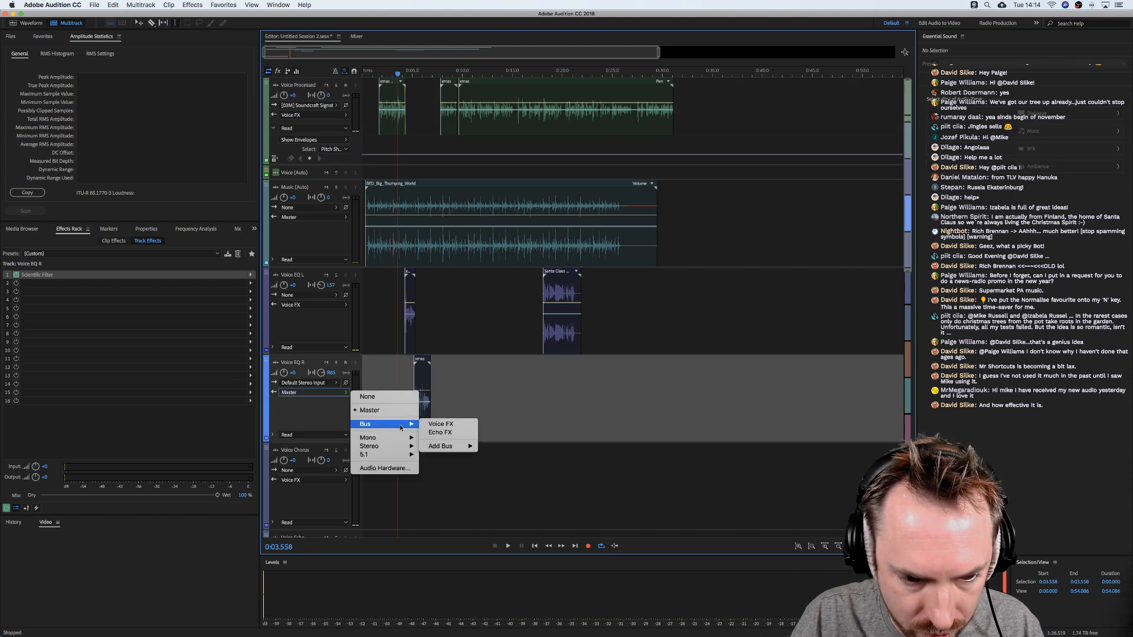
{"action": "left_click", "coordinate": [446, 425]}
{"action": "key", "text": "space"}
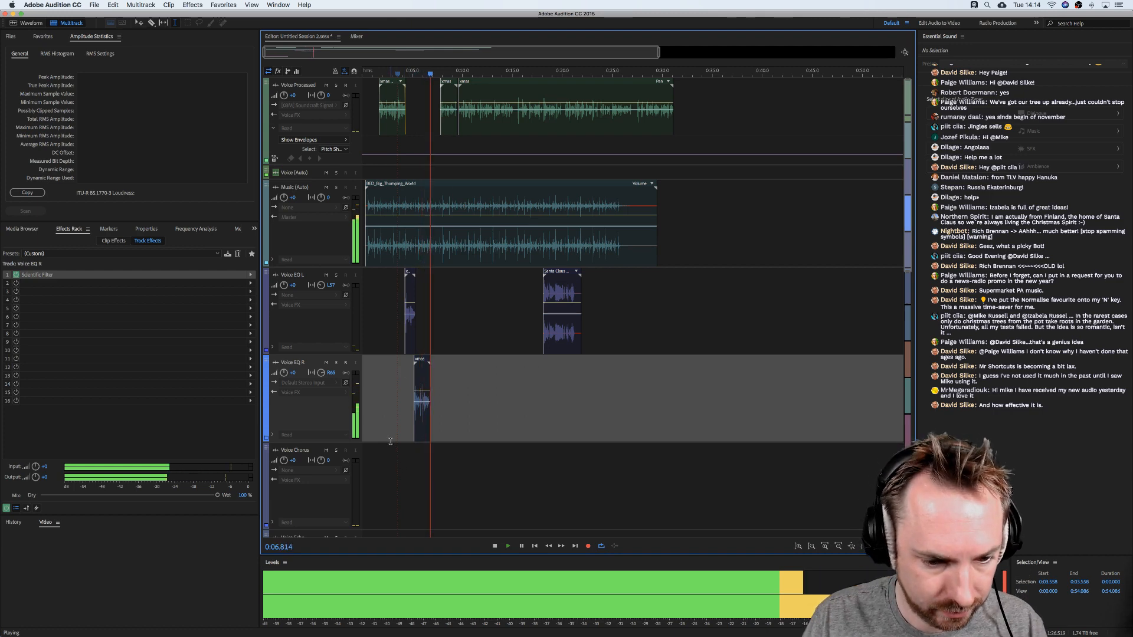
{"action": "key", "text": "space"}
Enable the Studio Reverb on the Voice FX bus and play back the two filtered phrases from about 4 seconds.
{"action": "scroll", "coordinate": [390, 441], "scroll_direction": "down", "scroll_amount": 10}
{"action": "left_click", "coordinate": [364, 429]}
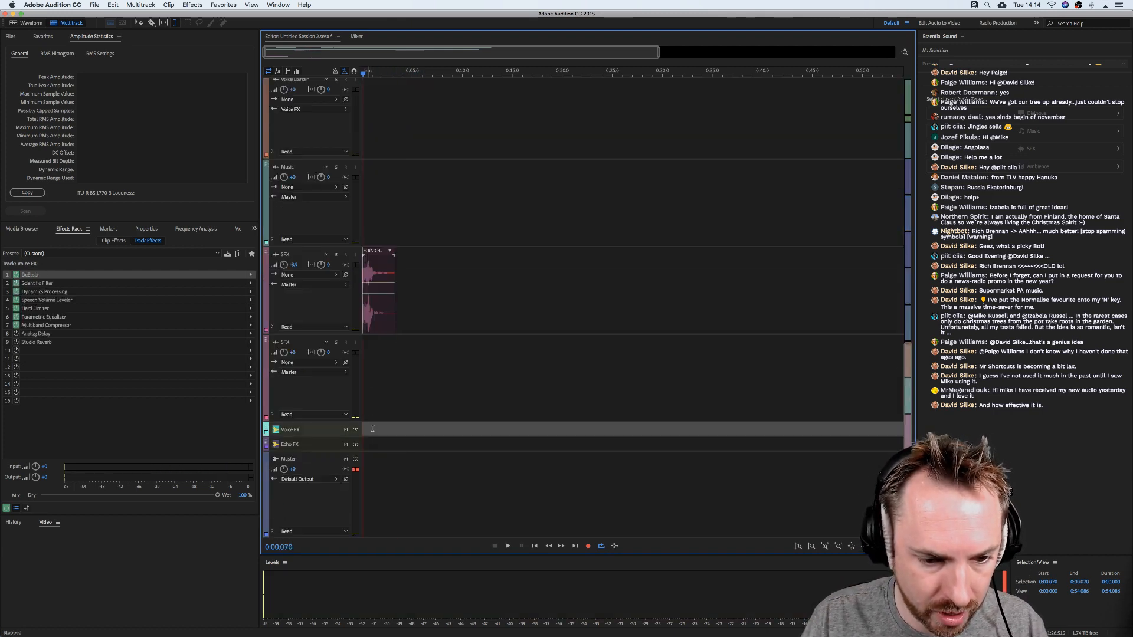
{"action": "left_click", "coordinate": [16, 343]}
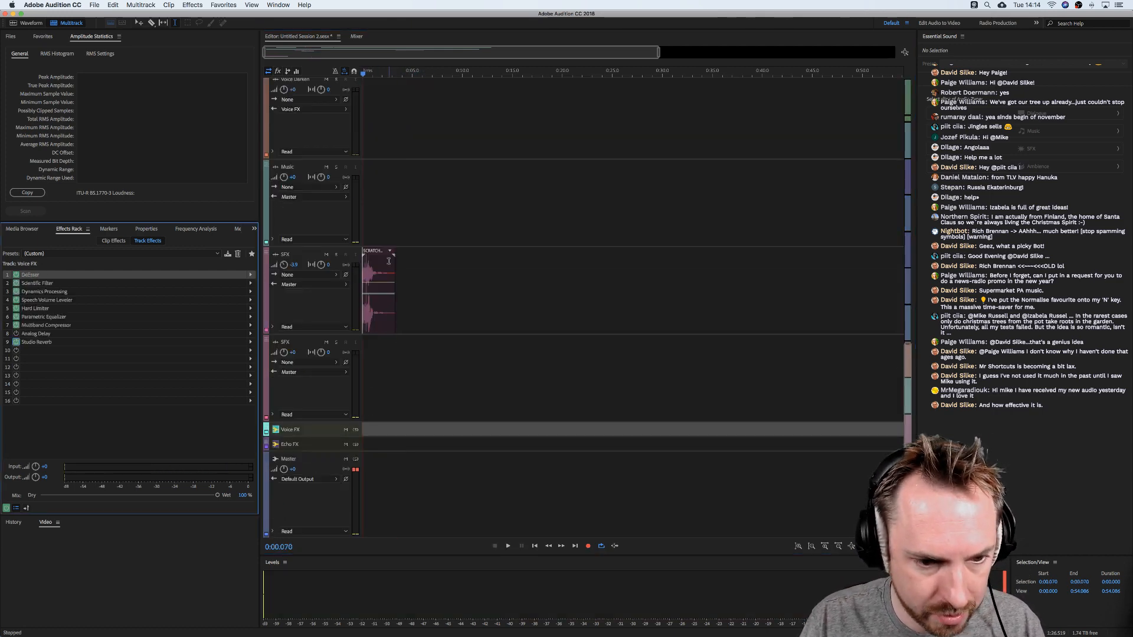
{"action": "scroll", "coordinate": [389, 260], "scroll_direction": "up", "scroll_amount": 10}
{"action": "left_click", "coordinate": [401, 290]}
{"action": "key", "text": "space"}
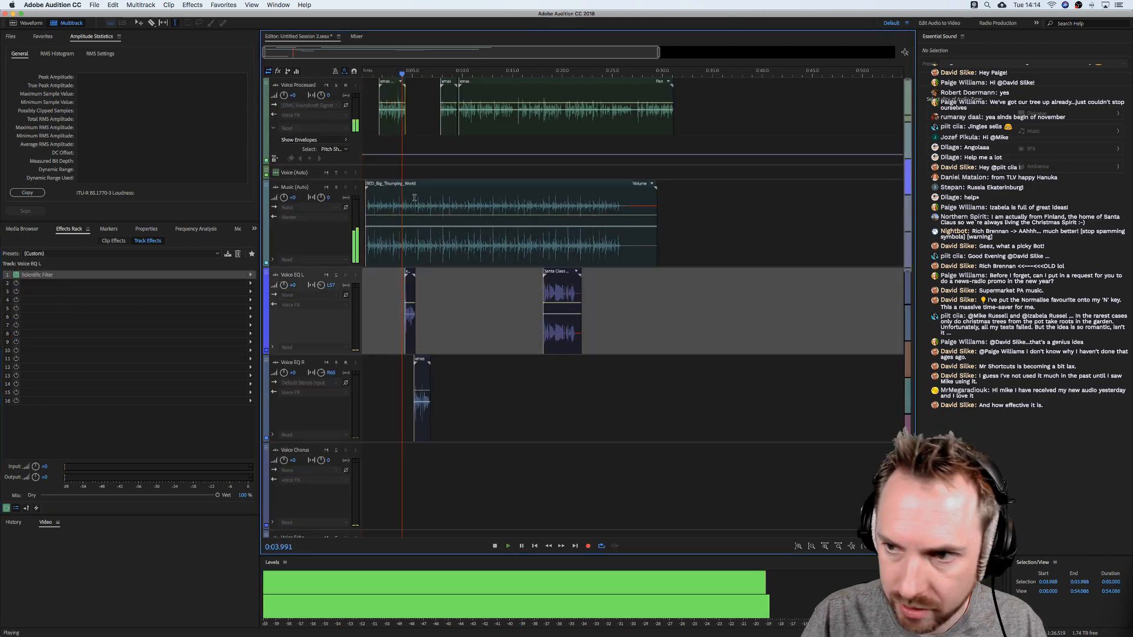
{"action": "scroll", "coordinate": [416, 72], "scroll_direction": "up", "scroll_amount": 5}
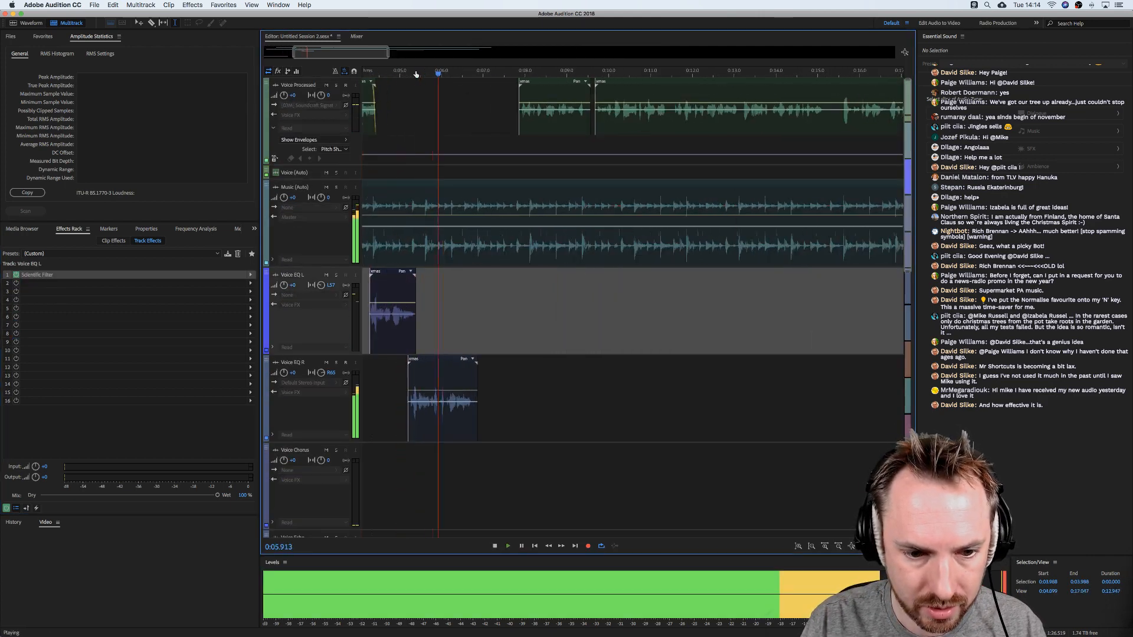
{"action": "key", "text": "space"}
Add short fades to the start and end of the xmas phrase on the Voice EQ L track.
{"action": "left_click", "coordinate": [465, 374]}
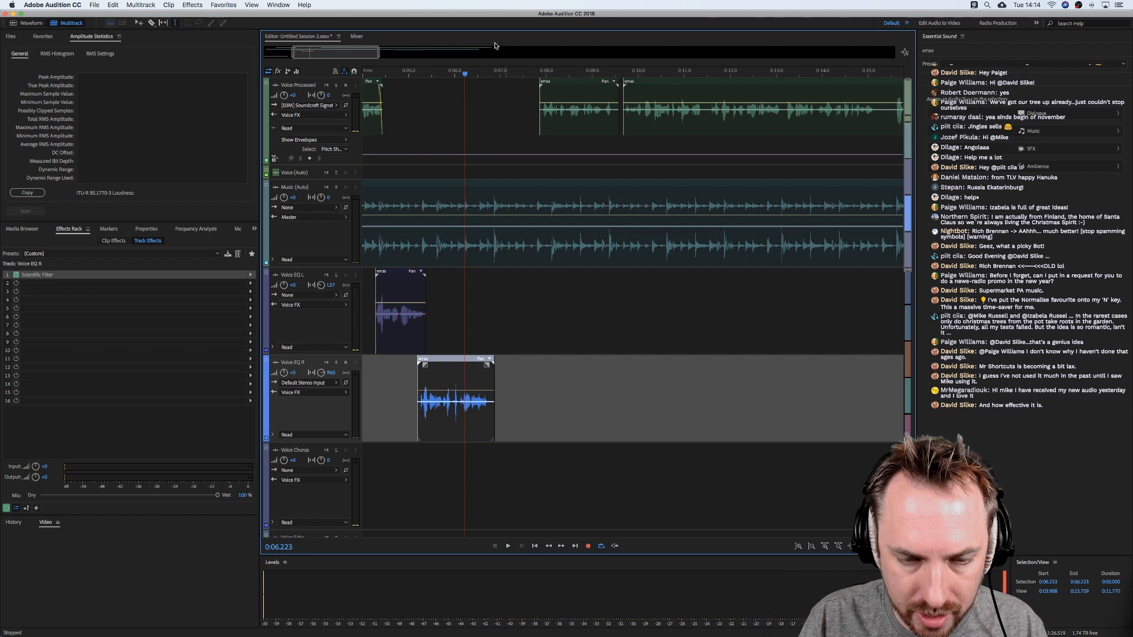
{"action": "scroll", "coordinate": [468, 72], "scroll_direction": "up", "scroll_amount": 4}
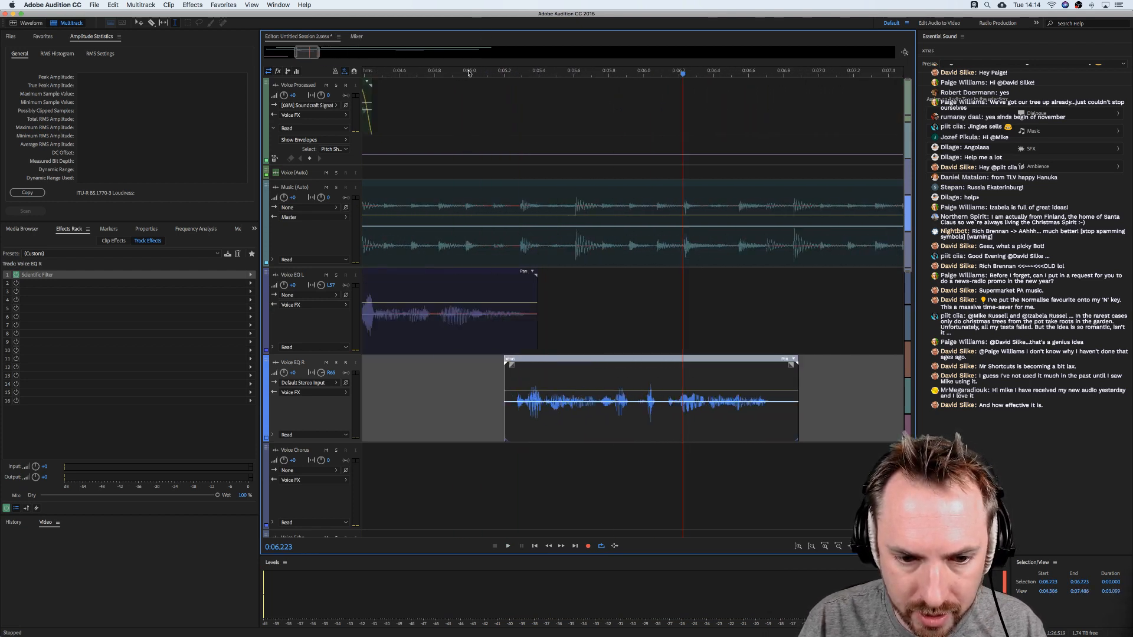
{"action": "scroll", "coordinate": [511, 260], "scroll_direction": "left", "scroll_amount": 2}
{"action": "left_click", "coordinate": [455, 287]}
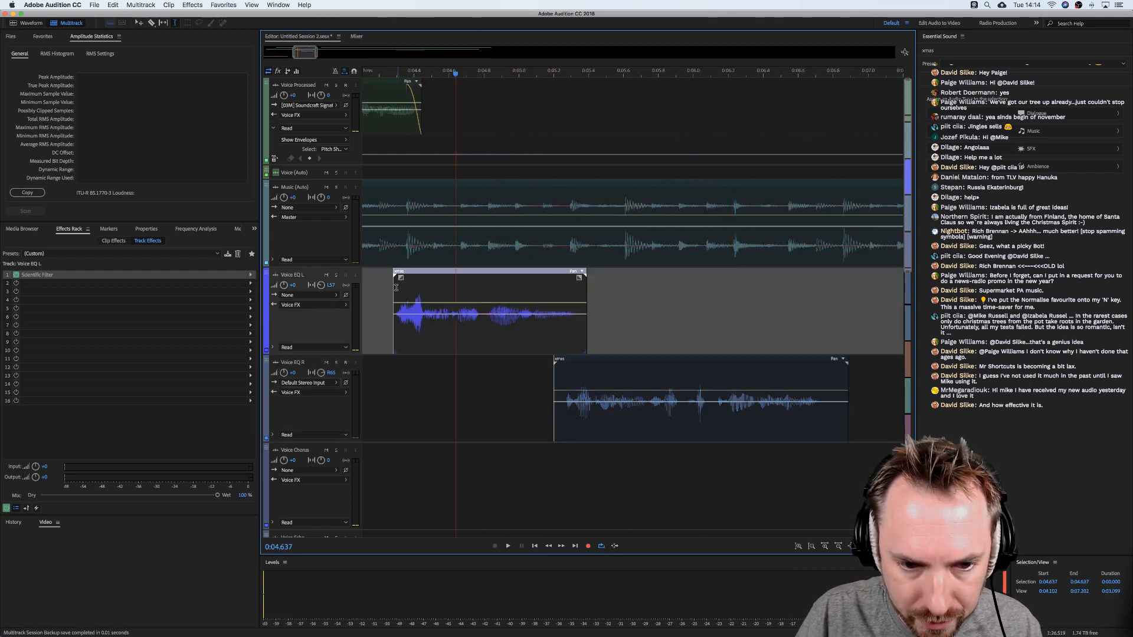
{"action": "left_click_drag", "start_coordinate": [401, 278], "coordinate": [411, 278]}
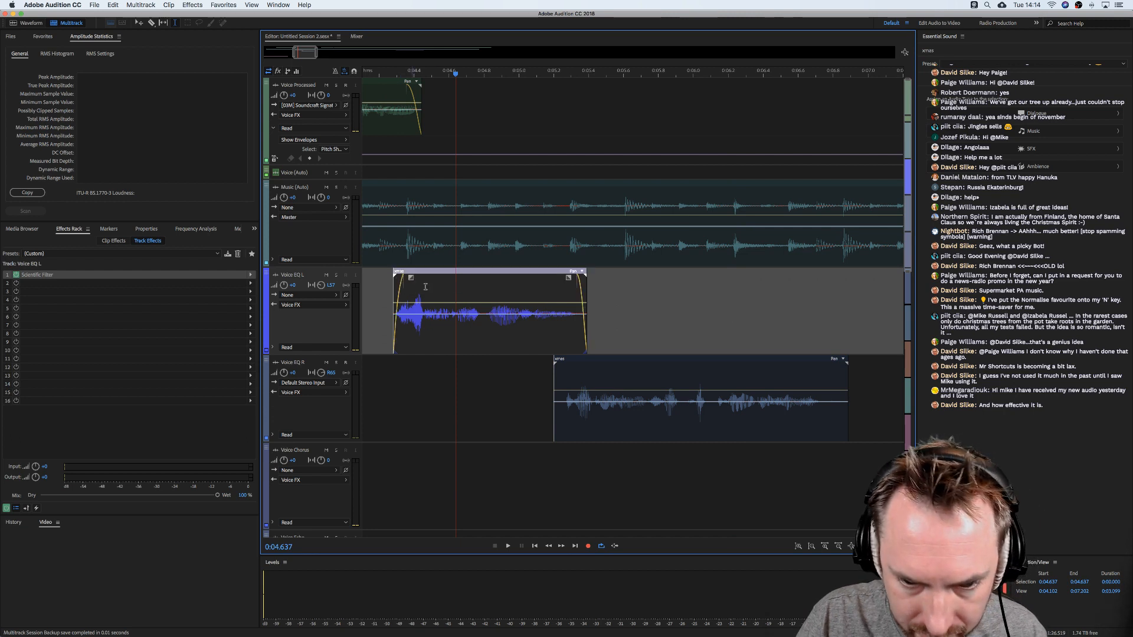
Trim both ends of the xmas phrase on Voice EQ R close to the speech and add short fades to them.
{"action": "left_click", "coordinate": [573, 380]}
{"action": "left_click_drag", "start_coordinate": [556, 379], "coordinate": [566, 379]}
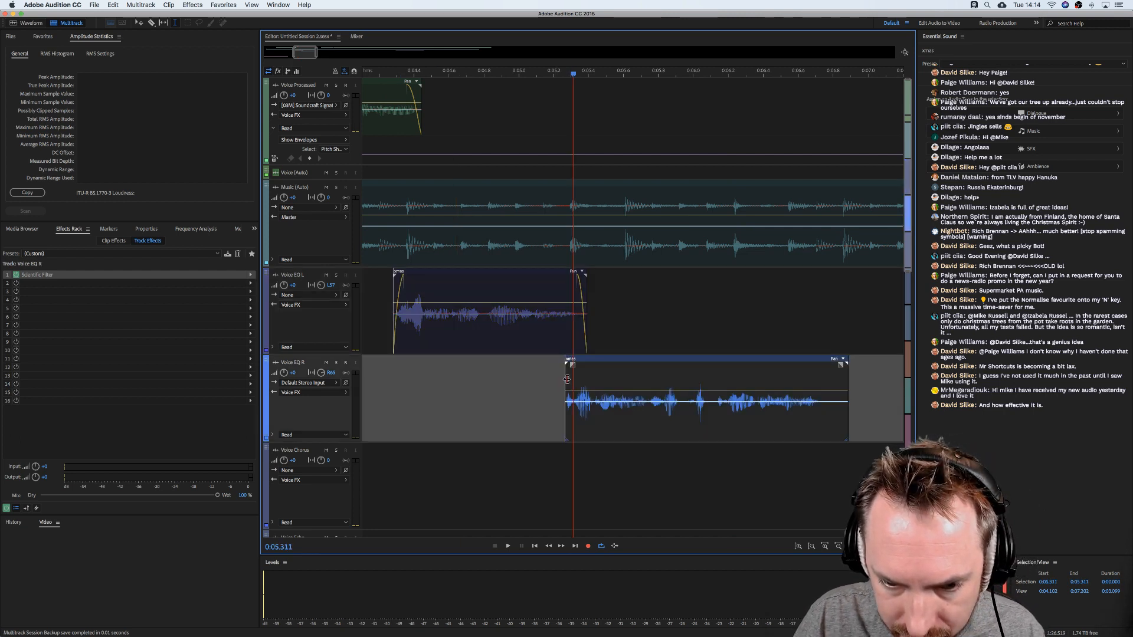
{"action": "left_click_drag", "start_coordinate": [846, 387], "coordinate": [808, 373]}
Play back the trimmed and faded phrases on Voice EQ L and Voice EQ R from about 4.1 seconds.
{"action": "left_click", "coordinate": [367, 378]}
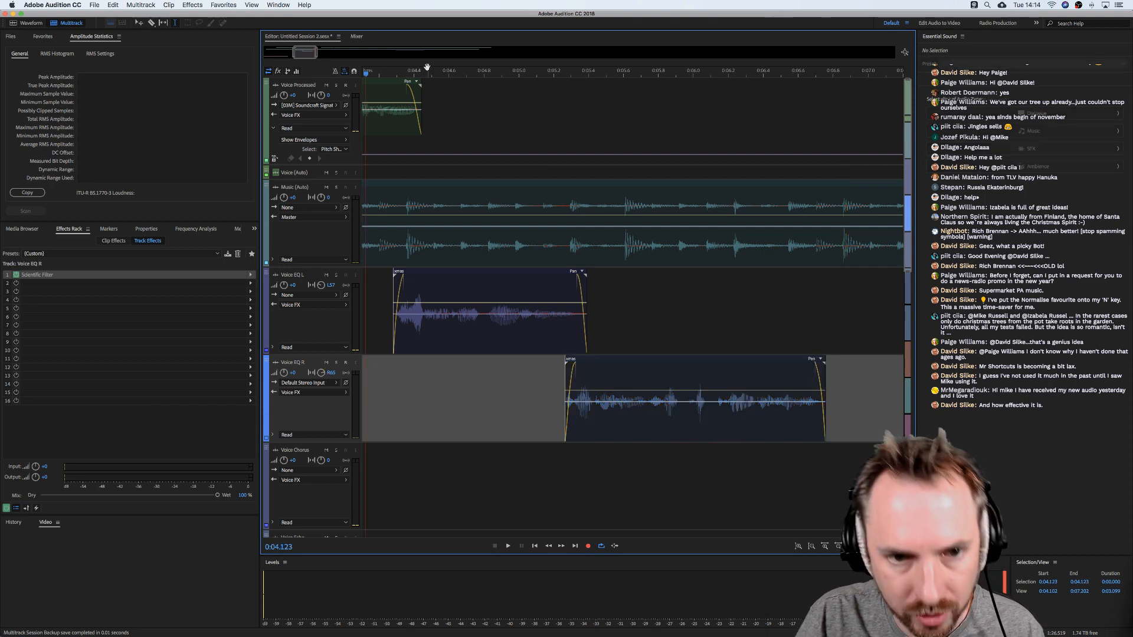
{"action": "scroll", "coordinate": [436, 76], "scroll_direction": "down", "scroll_amount": 4}
{"action": "key", "text": "space"}
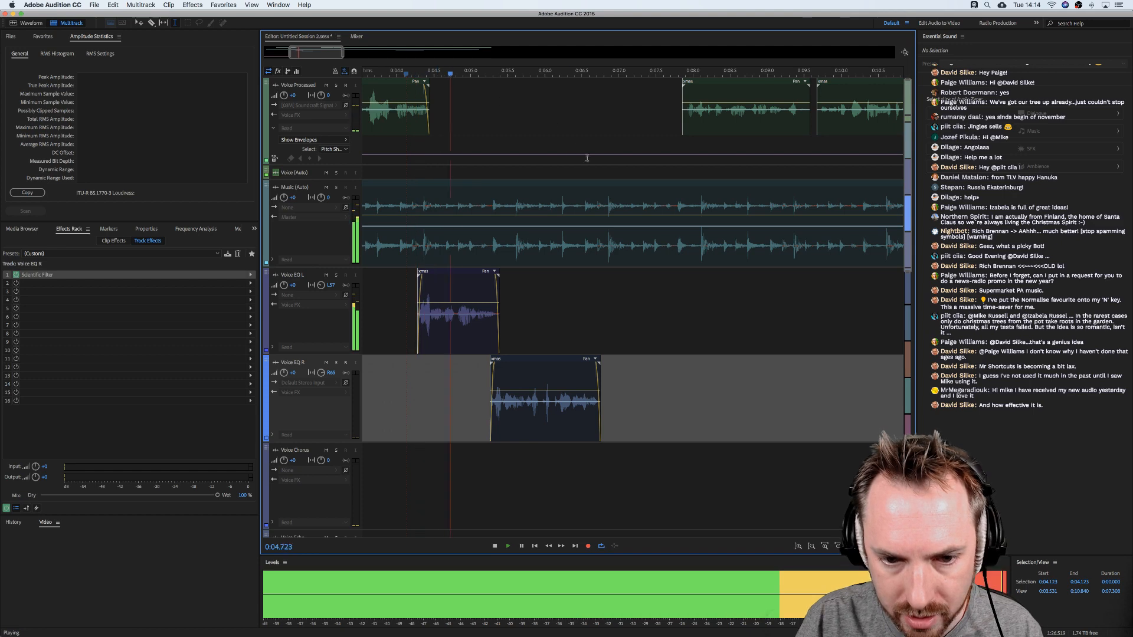
{"action": "scroll", "coordinate": [567, 79], "scroll_direction": "down", "scroll_amount": 1}
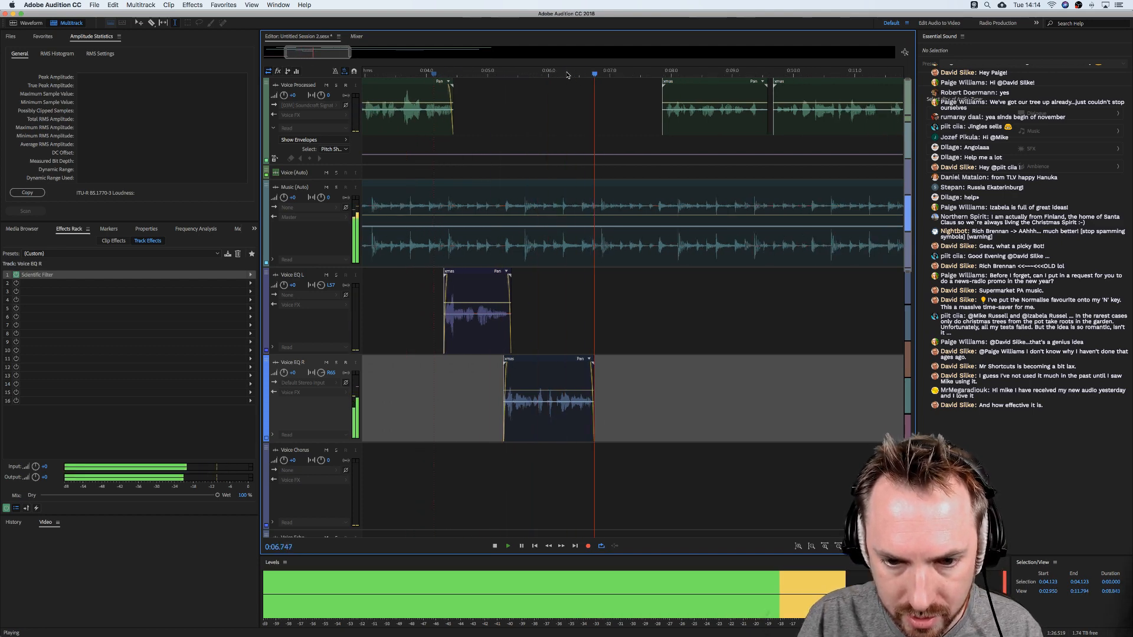
{"action": "key", "text": "space"}
Move the Santa Claus clip on Voice EQ L to start at about 9.3 seconds, and audition it with the track soloed.
{"action": "scroll", "coordinate": [566, 74], "scroll_direction": "down", "scroll_amount": 4}
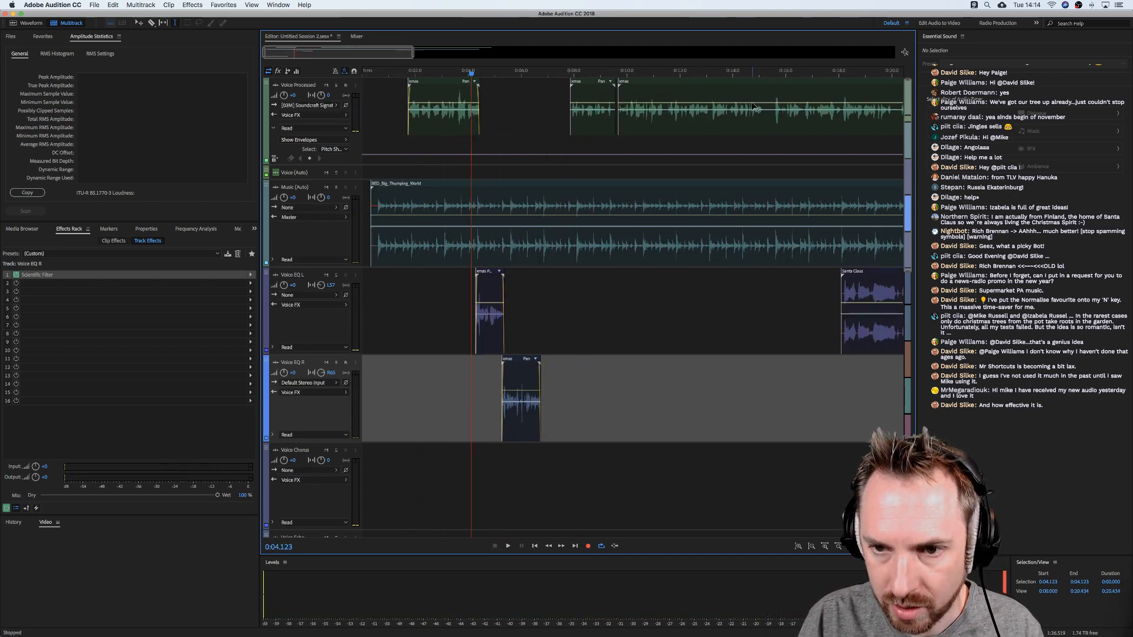
{"action": "left_click_drag", "start_coordinate": [858, 305], "coordinate": [653, 338]}
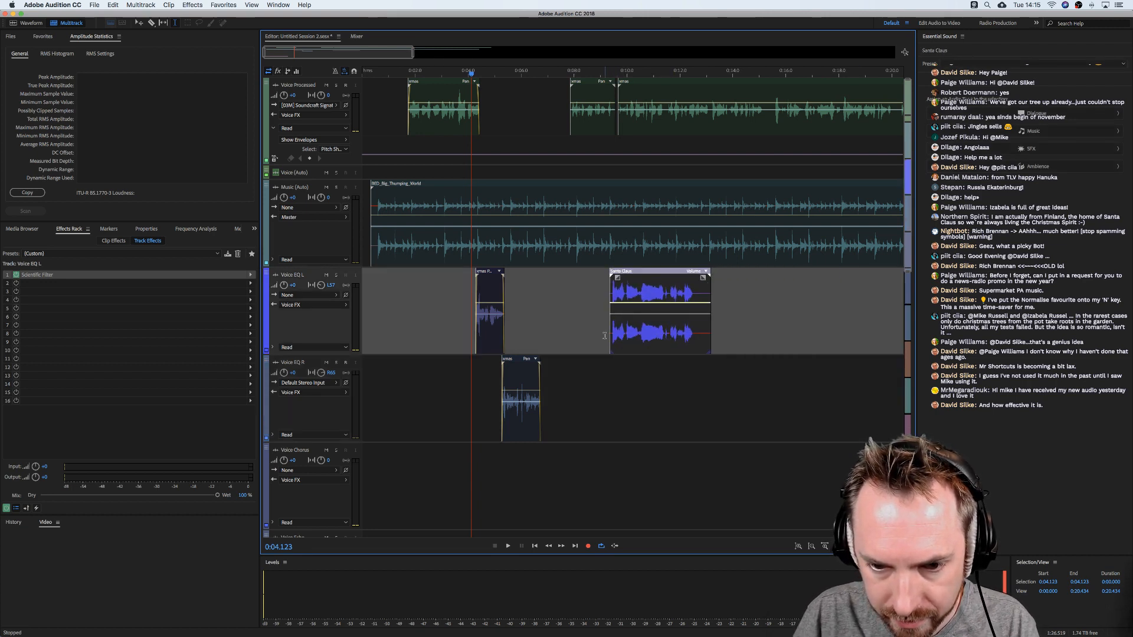
{"action": "left_click", "coordinate": [336, 275]}
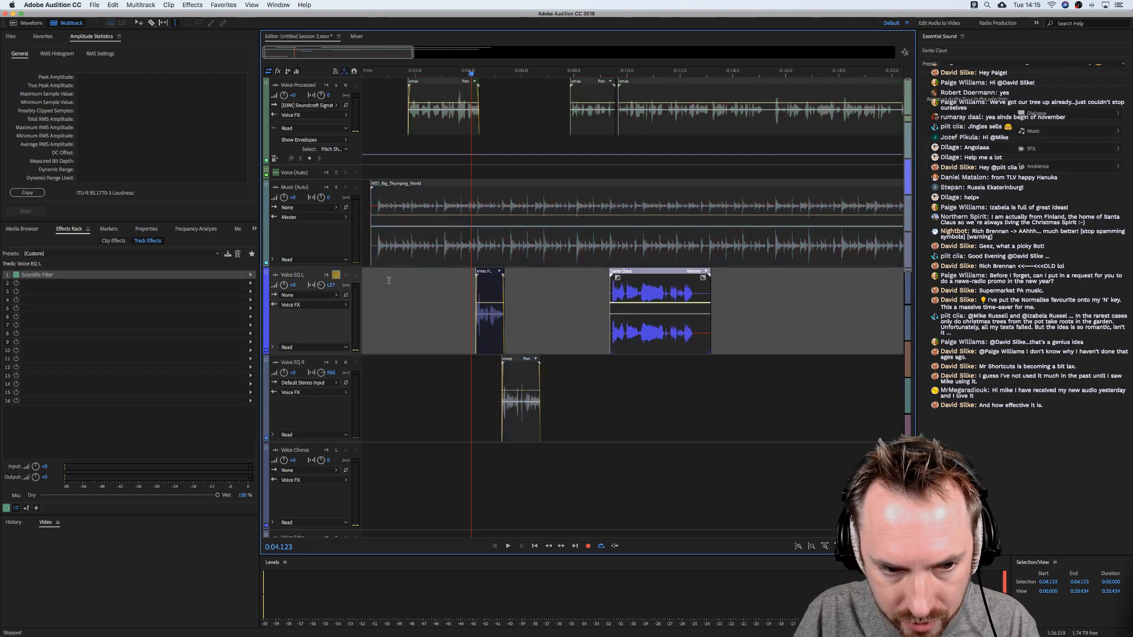
{"action": "left_click", "coordinate": [608, 368]}
{"action": "key", "text": "space"}
{"action": "key", "text": "space"}
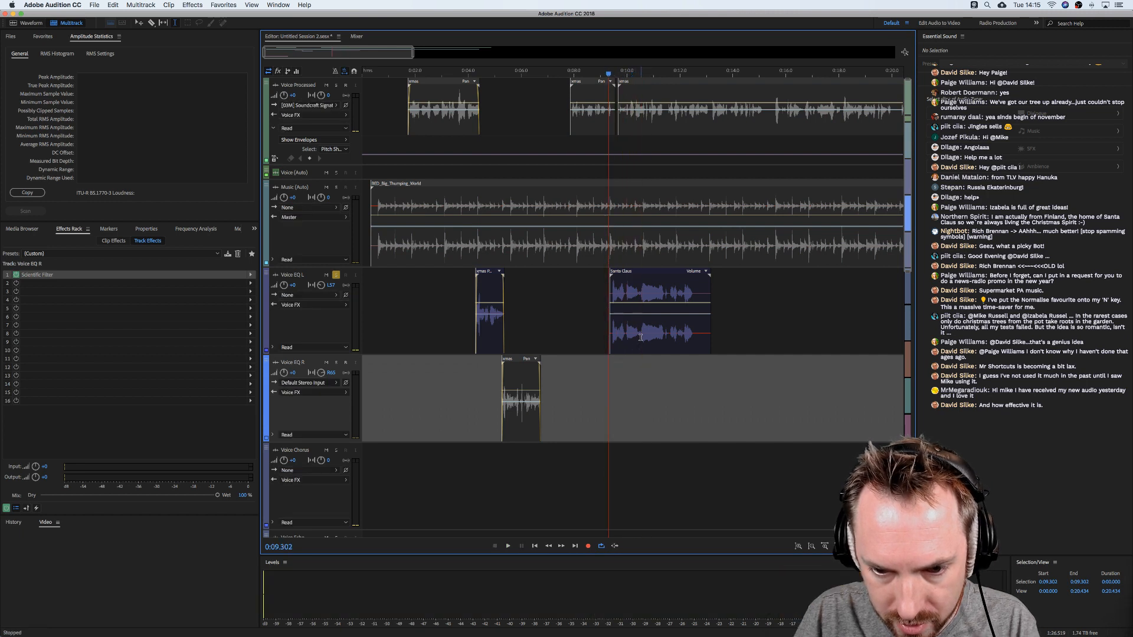
Delete the Santa Claus clip after about 10.5 seconds and move the remaining part to Voice Echo, starting at about 4.2 seconds.
{"action": "left_click_drag", "start_coordinate": [641, 338], "coordinate": [802, 337]}
{"action": "key", "text": "Delete"}
{"action": "left_click_drag", "start_coordinate": [599, 334], "coordinate": [601, 334]}
{"action": "left_click_drag", "start_coordinate": [627, 332], "coordinate": [479, 391]}
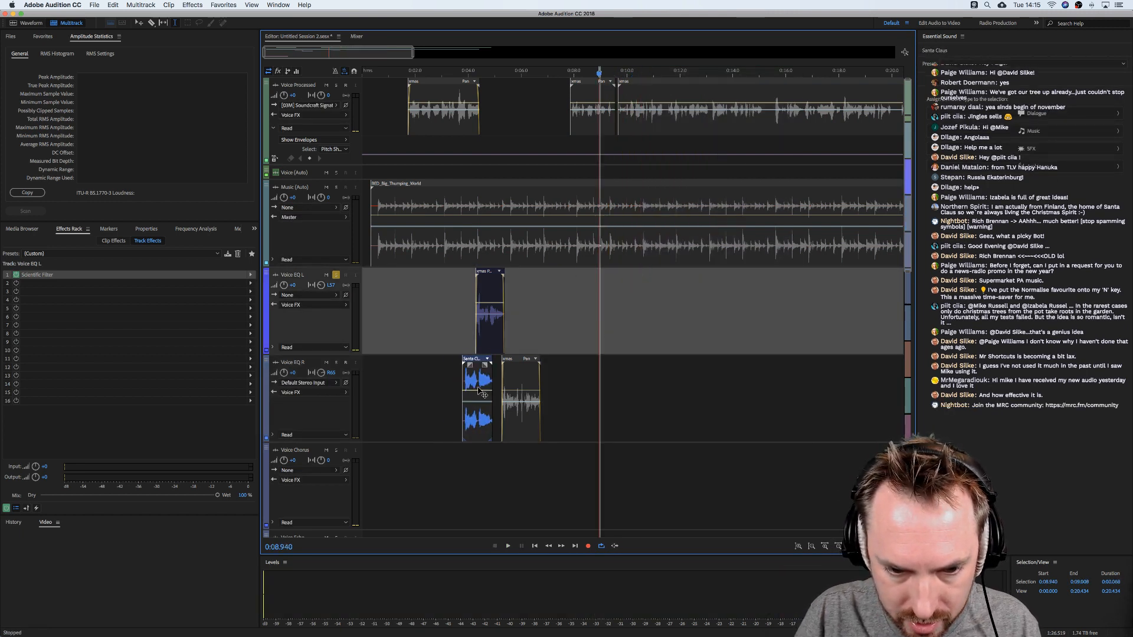
{"action": "scroll", "coordinate": [482, 430], "scroll_direction": "down", "scroll_amount": 3}
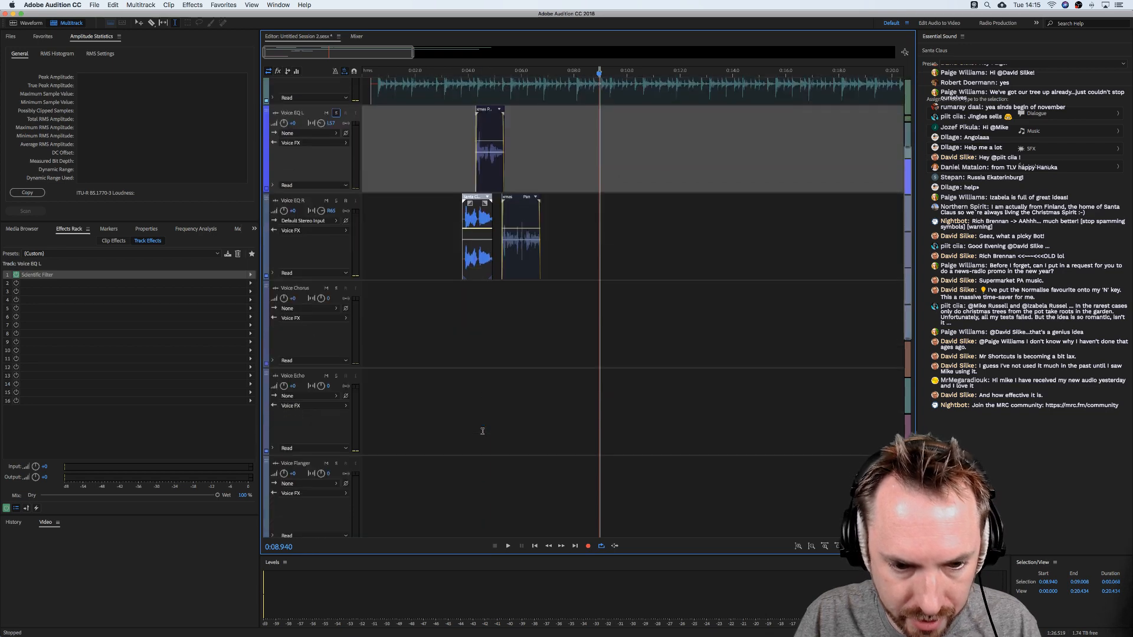
{"action": "left_click_drag", "start_coordinate": [474, 266], "coordinate": [484, 444]}
Play back the session from about 3.7 seconds to check the Santa Claus phrase on the Voice Echo track.
{"action": "left_click", "coordinate": [462, 336]}
{"action": "key", "text": "space"}
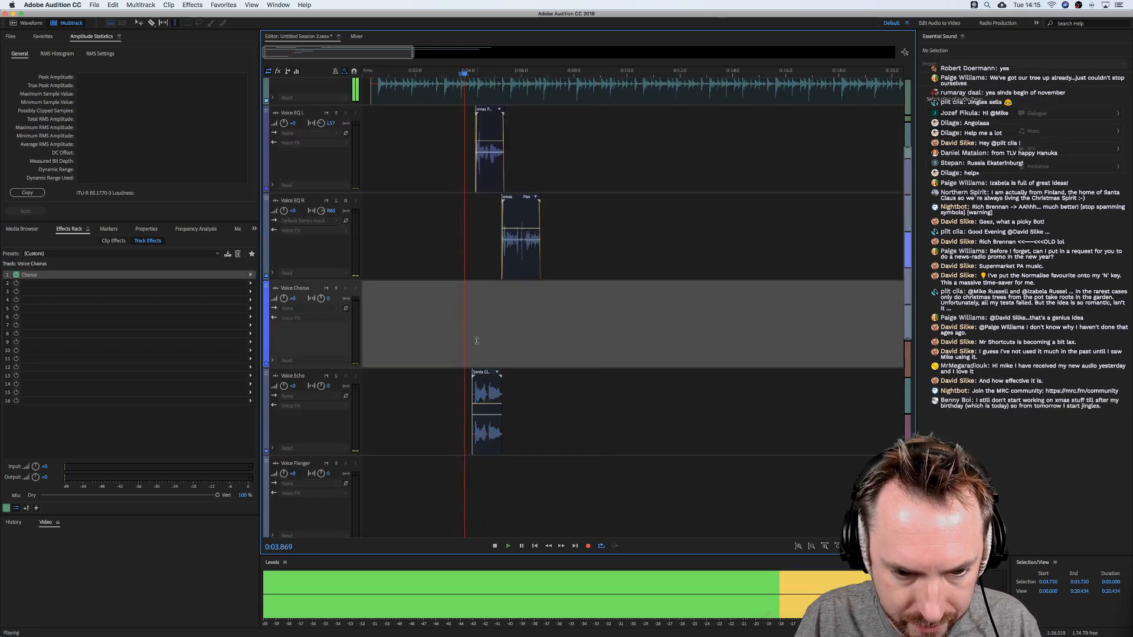
{"action": "scroll", "coordinate": [478, 338], "scroll_direction": "down", "scroll_amount": 3}
{"action": "key", "text": "space"}
Move the Santa Claus phrase on Voice Echo to start at about 4.8 seconds and play back its new timing.
{"action": "left_click_drag", "start_coordinate": [492, 298], "coordinate": [508, 298]}
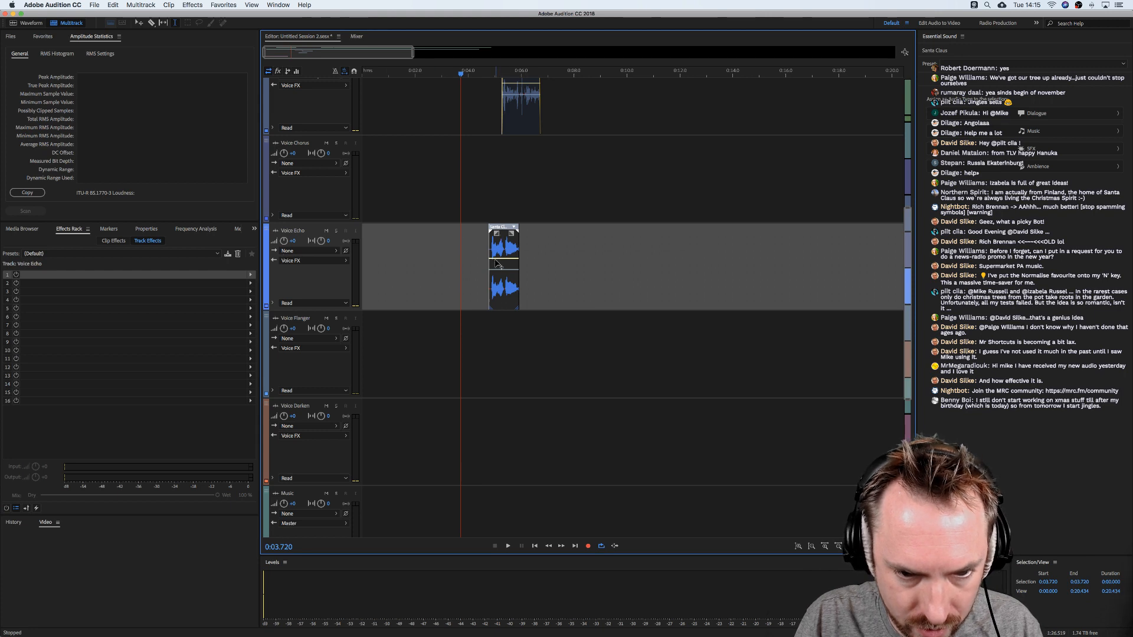
{"action": "left_click", "coordinate": [470, 295]}
{"action": "key", "text": "space"}
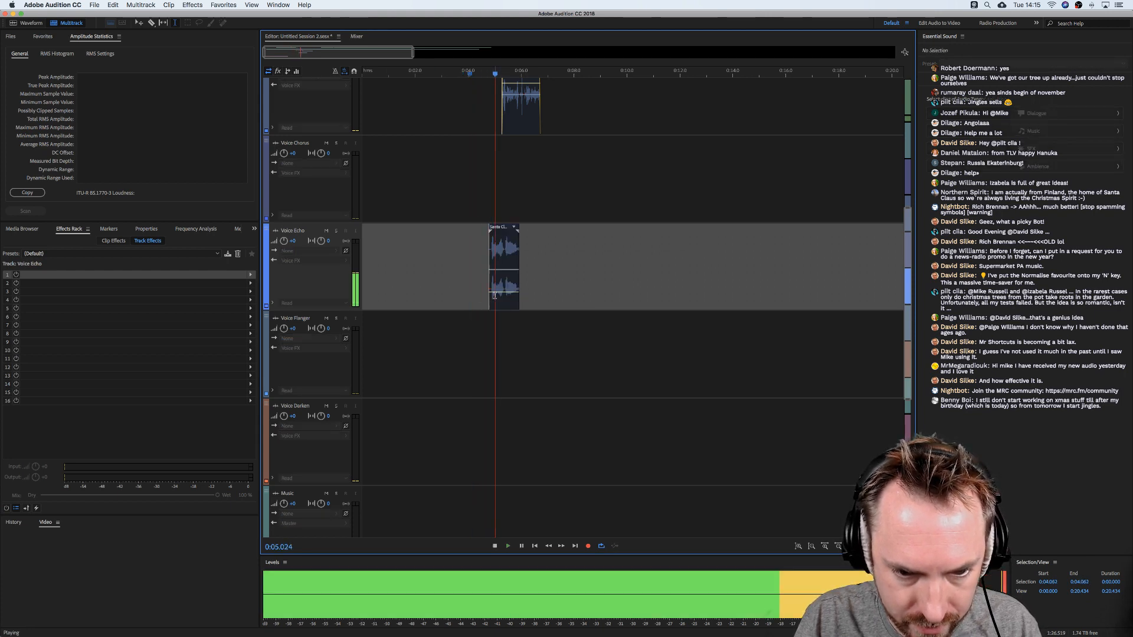
{"action": "left_click", "coordinate": [479, 295]}
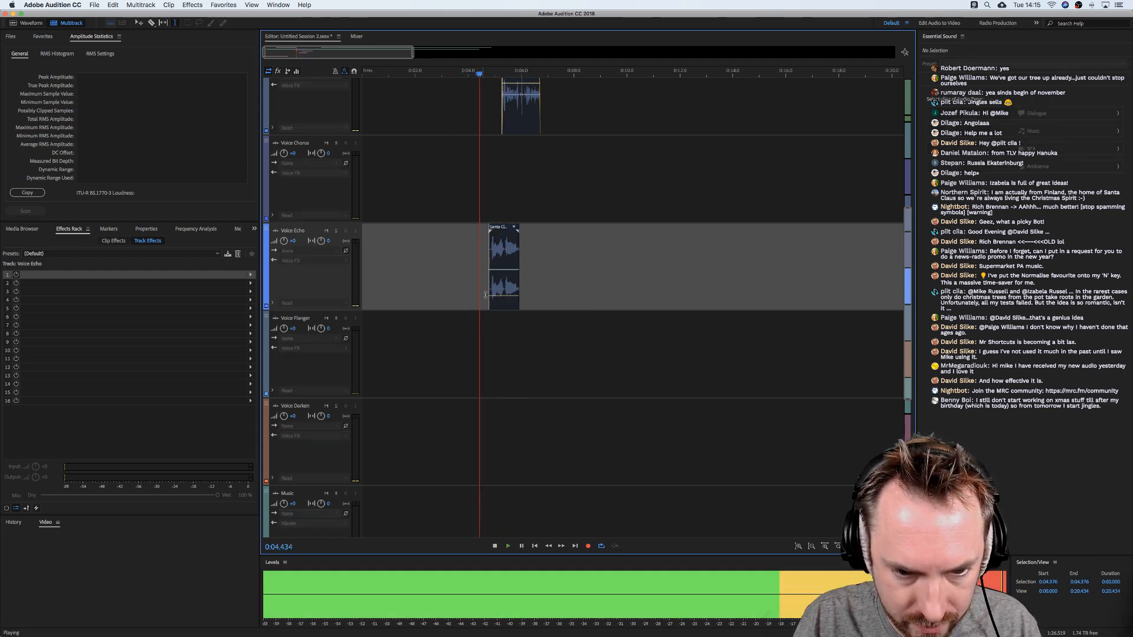
Move the xmas clip on Voice EQ R to start at about 5.6 seconds, just after the Voice EQ L clip.
{"action": "key", "text": "space"}
{"action": "scroll", "coordinate": [511, 185], "scroll_direction": "up", "scroll_amount": 3}
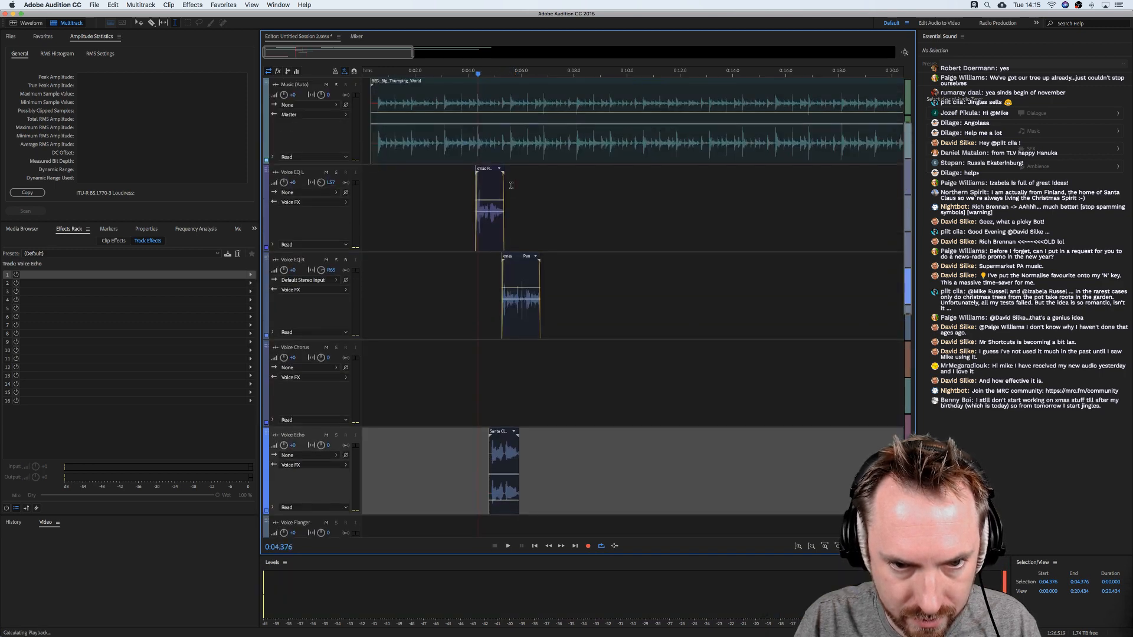
{"action": "scroll", "coordinate": [511, 184], "scroll_direction": "up", "scroll_amount": 3}
{"action": "key", "text": "space"}
{"action": "left_click", "coordinate": [511, 236]}
{"action": "key", "text": "space"}
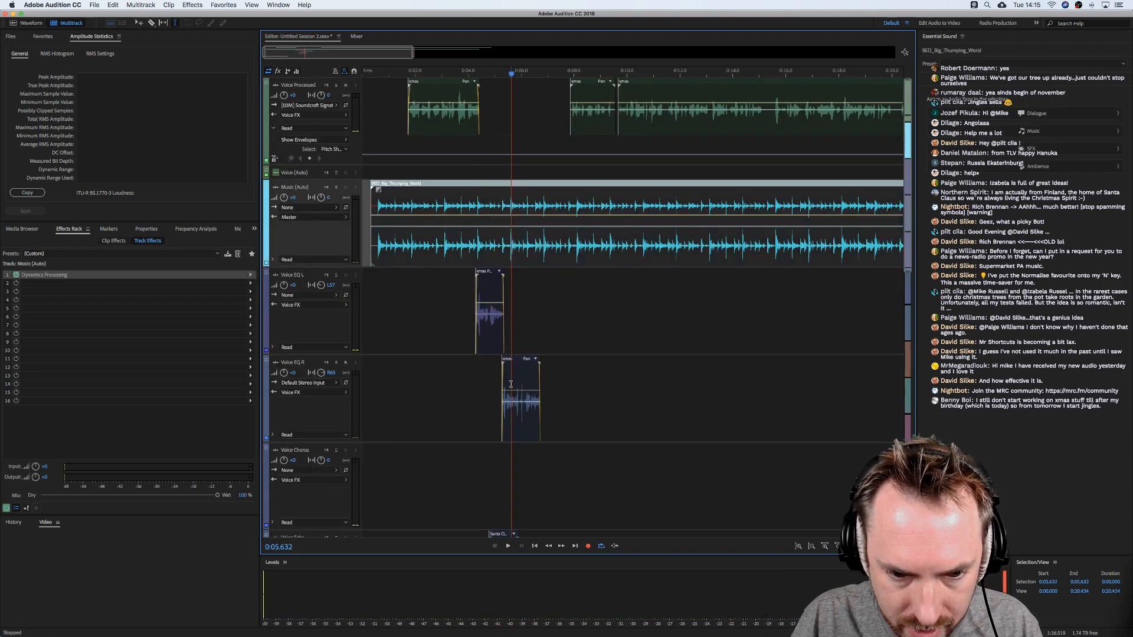
{"action": "left_click_drag", "start_coordinate": [511, 384], "coordinate": [520, 384]}
Play back the session from about 4 seconds to check the new timing of the Voice EQ R clip.
{"action": "left_click", "coordinate": [469, 380]}
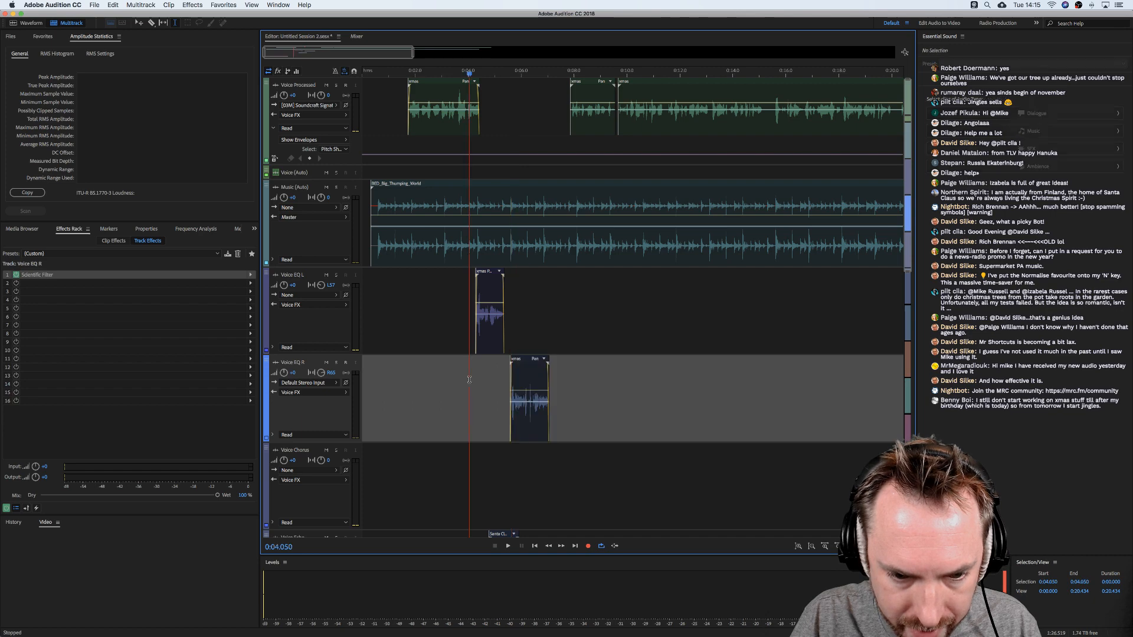
{"action": "key", "text": "space"}
{"action": "scroll", "coordinate": [506, 382], "scroll_direction": "down", "scroll_amount": 3}
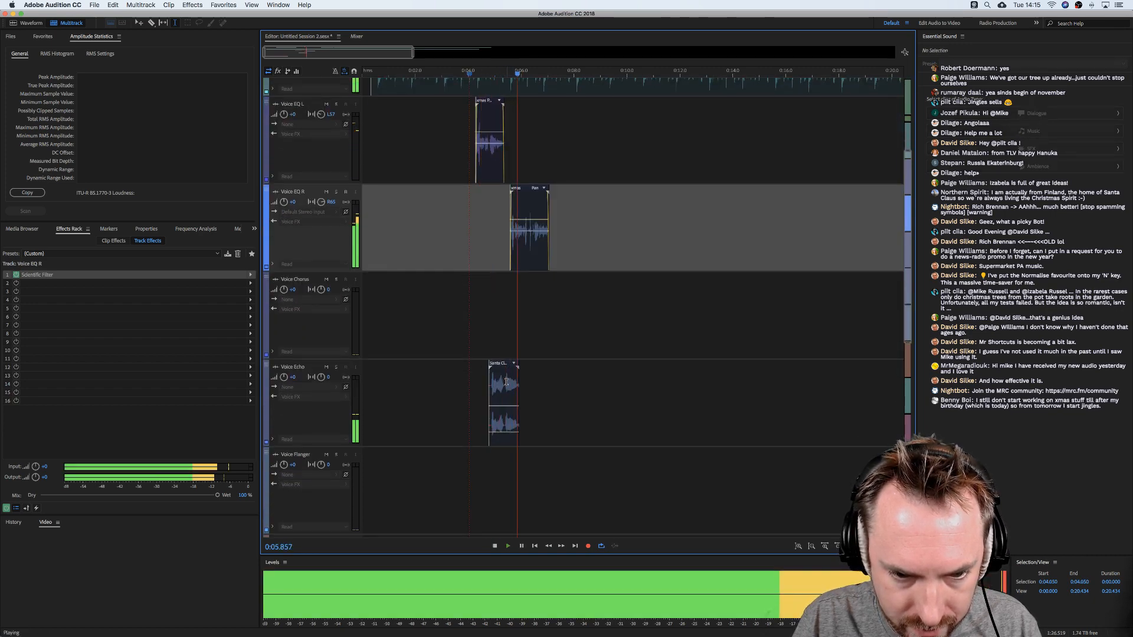
{"action": "key", "text": "space"}
{"action": "key", "text": "space"}
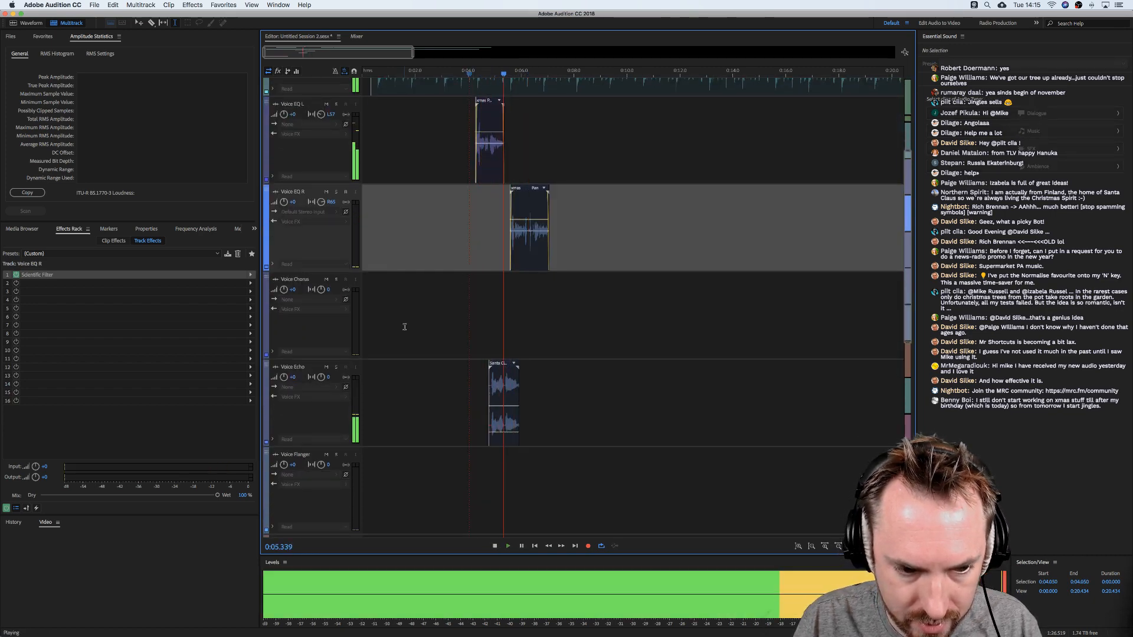
{"action": "key", "text": "space"}
Add a Parametric Equalizer as a clip effect to the Santa Claus clip on Voice Echo.
{"action": "left_click", "coordinate": [453, 397]}
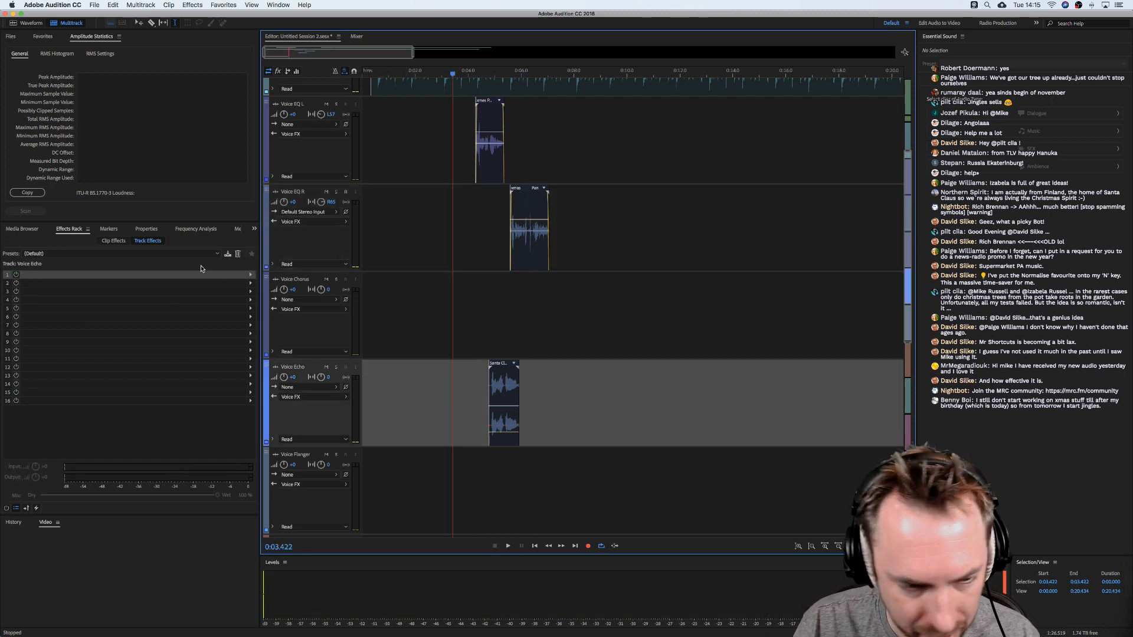
{"action": "left_click", "coordinate": [480, 383]}
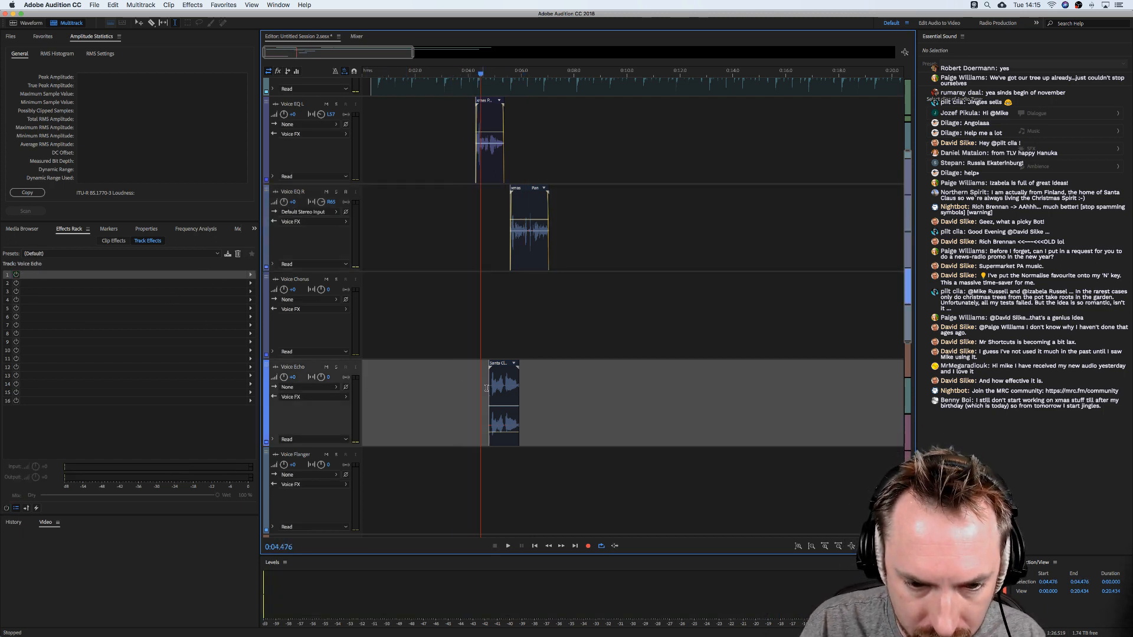
{"action": "left_click", "coordinate": [502, 383]}
{"action": "left_click", "coordinate": [250, 275]}
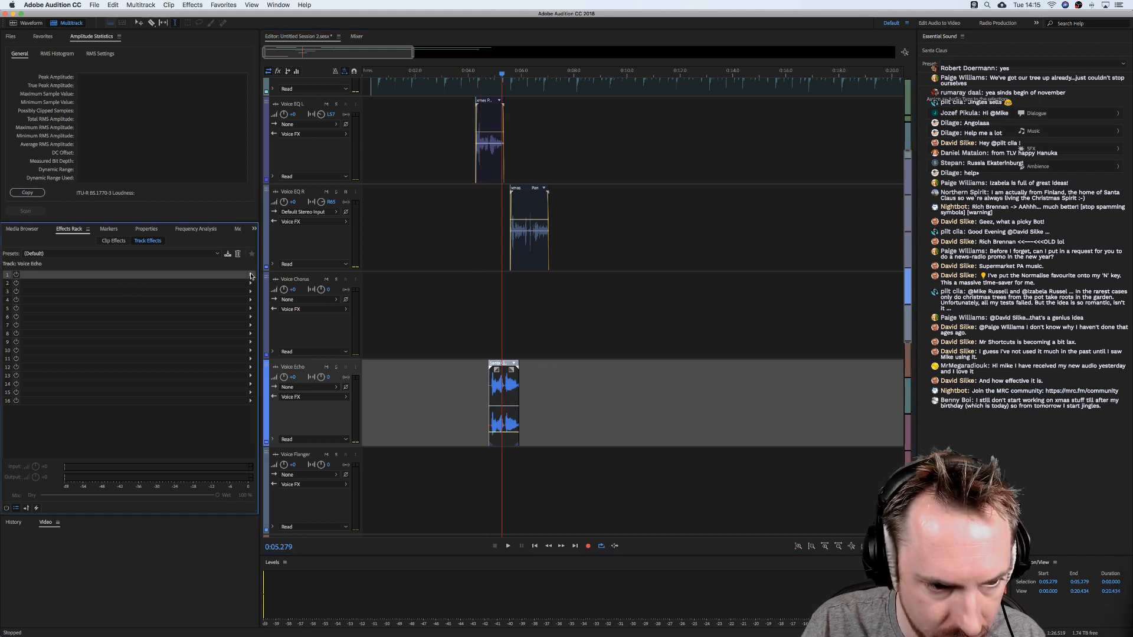
{"action": "left_click", "coordinate": [131, 273]}
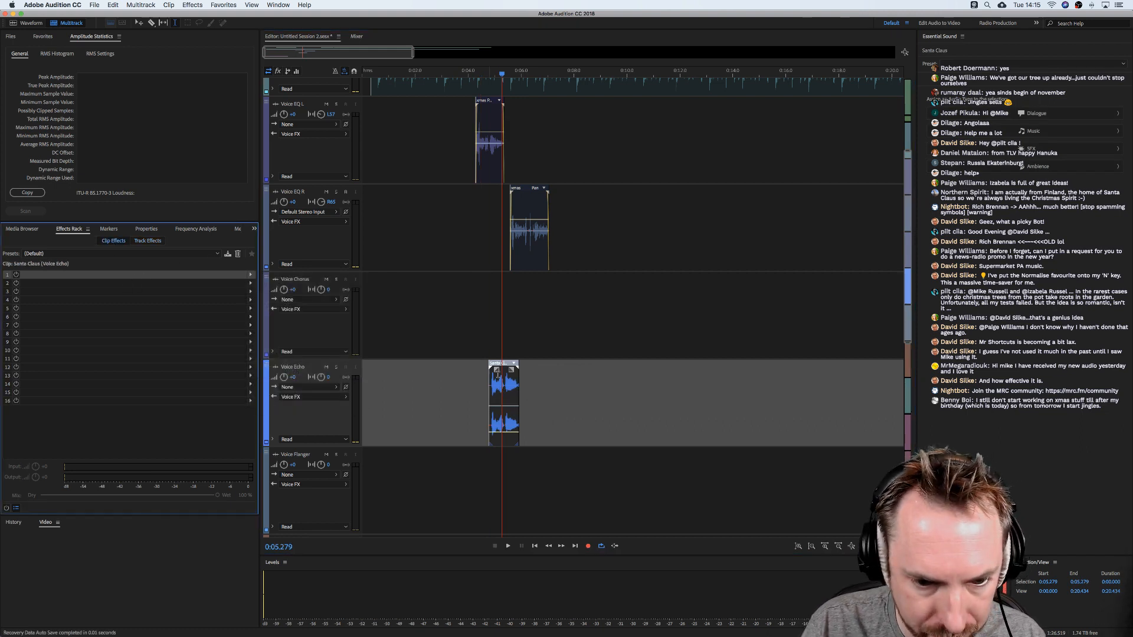
{"action": "left_click", "coordinate": [249, 277]}
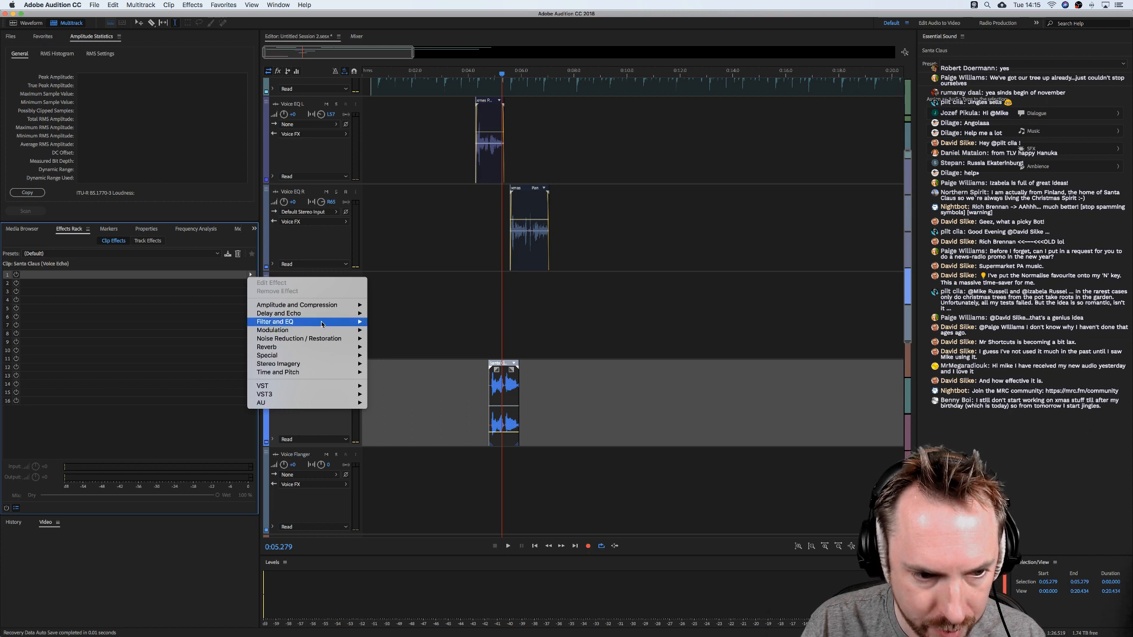
{"action": "mouse_move", "coordinate": [322, 322]}
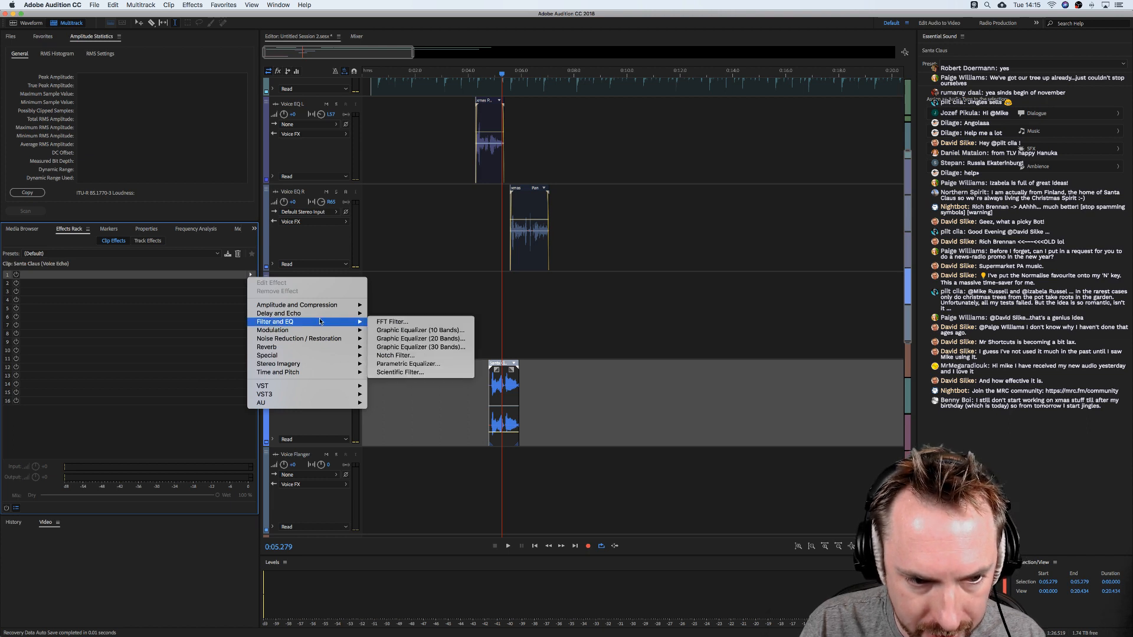
{"action": "left_click", "coordinate": [402, 364]}
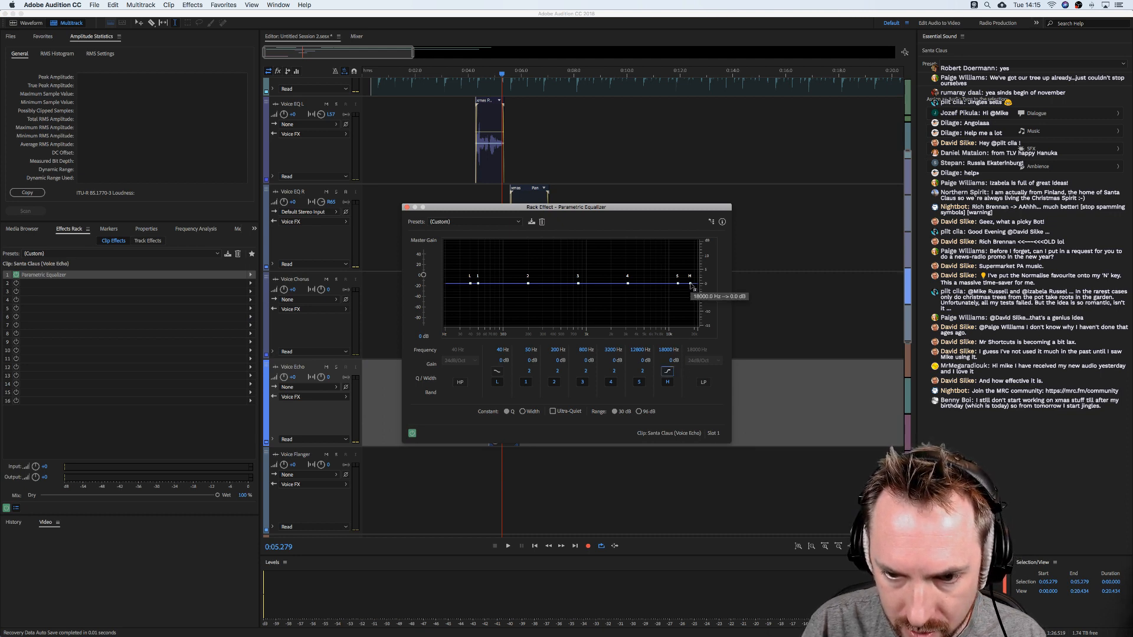
Pull the equalizer's high shelf down to -15 dB at about 930 Hz and play back from about 3.5 seconds.
{"action": "left_click_drag", "start_coordinate": [692, 285], "coordinate": [579, 328]}
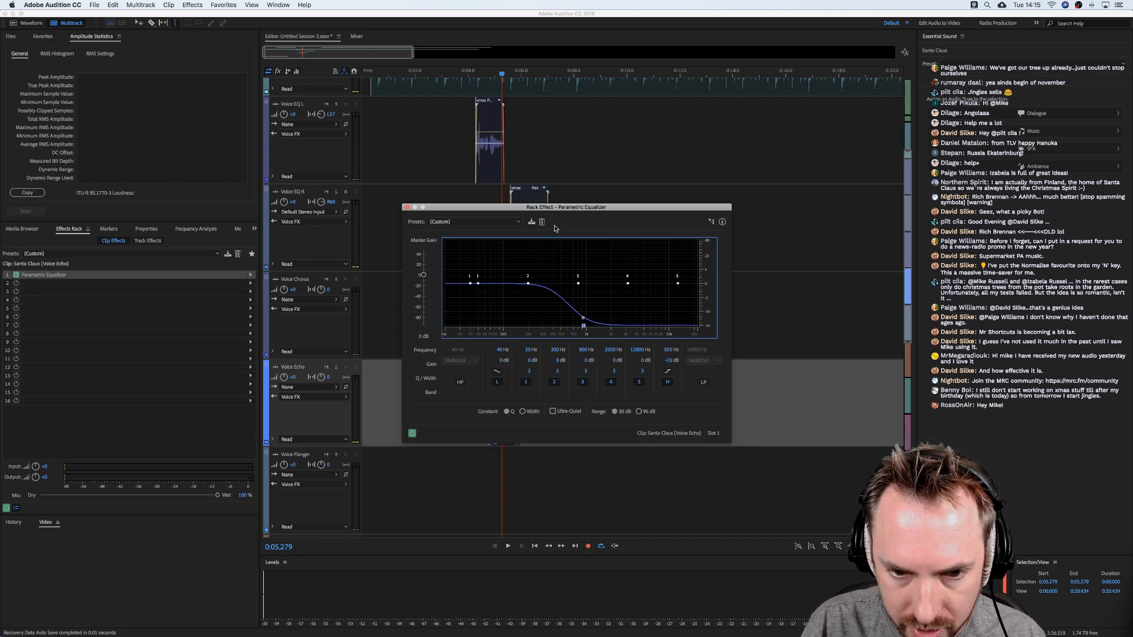
{"action": "left_click_drag", "start_coordinate": [561, 209], "coordinate": [762, 189]}
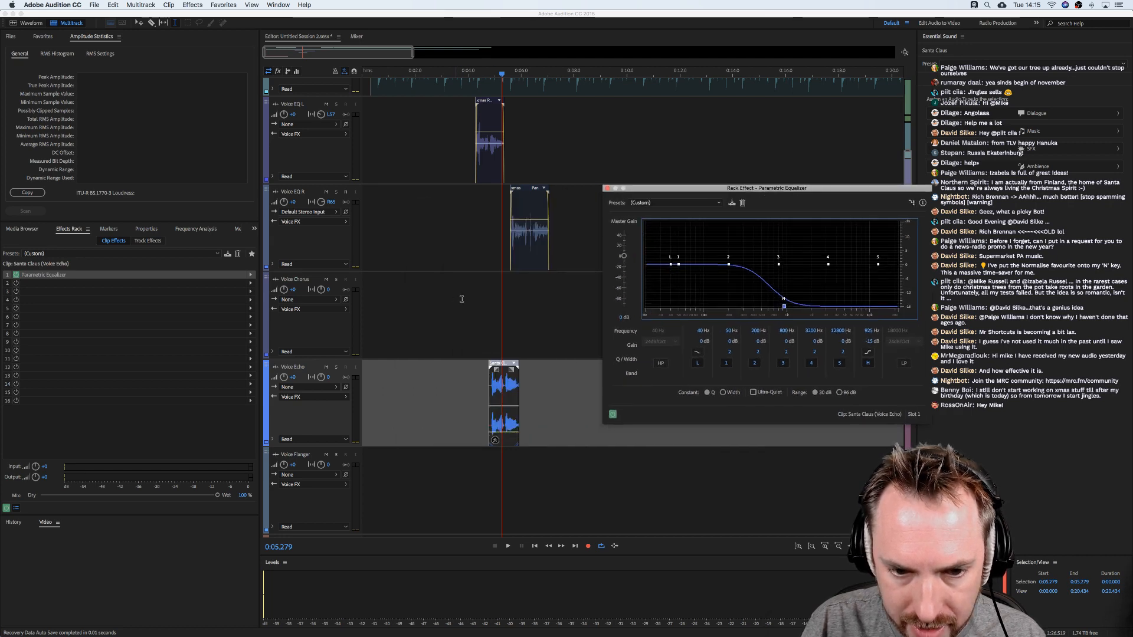
{"action": "left_click", "coordinate": [461, 299]}
{"action": "key", "text": "space"}
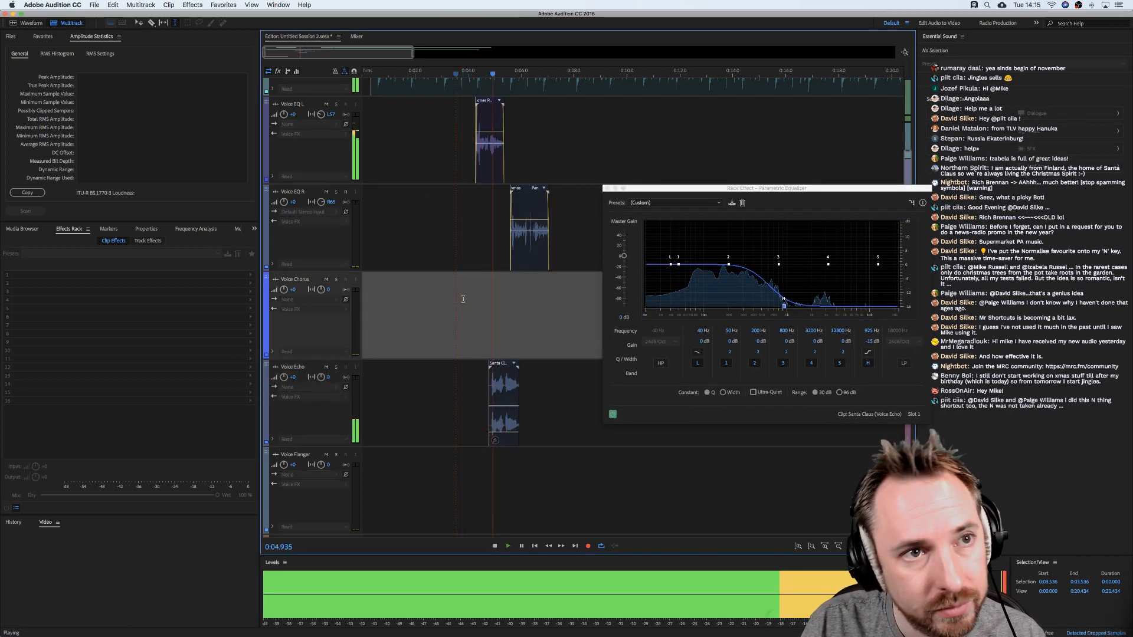
{"action": "key", "text": "space"}
Raise the high shelf frequency to about 1649 Hz, play back the filtered Santa Claus phrase, and close the equalizer.
{"action": "left_click_drag", "start_coordinate": [785, 306], "coordinate": [805, 308]}
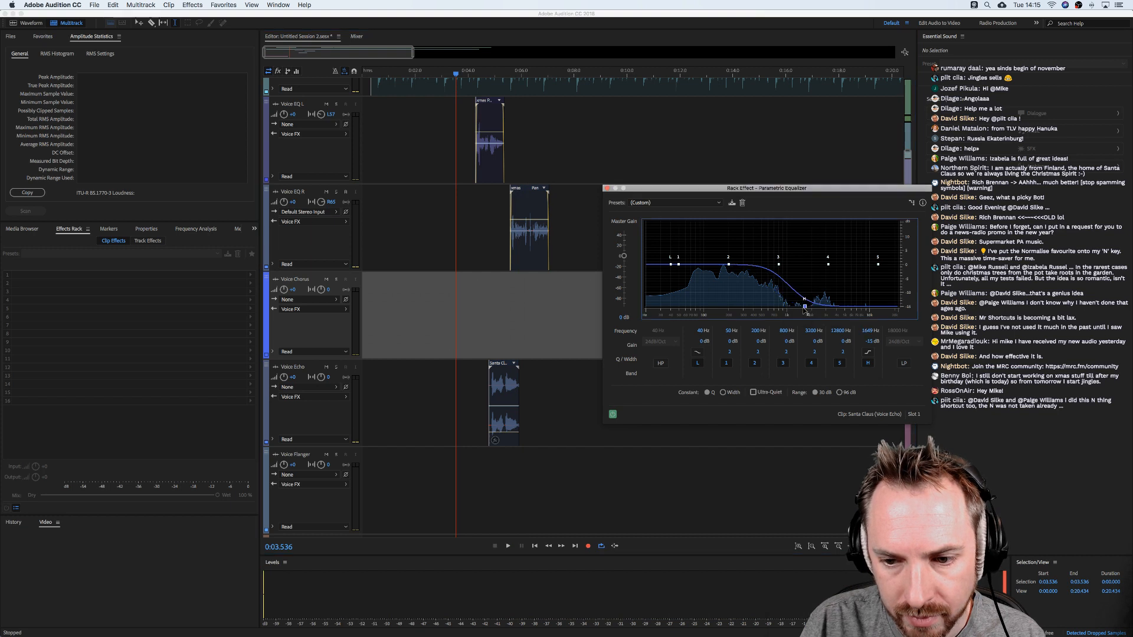
{"action": "key", "text": "space"}
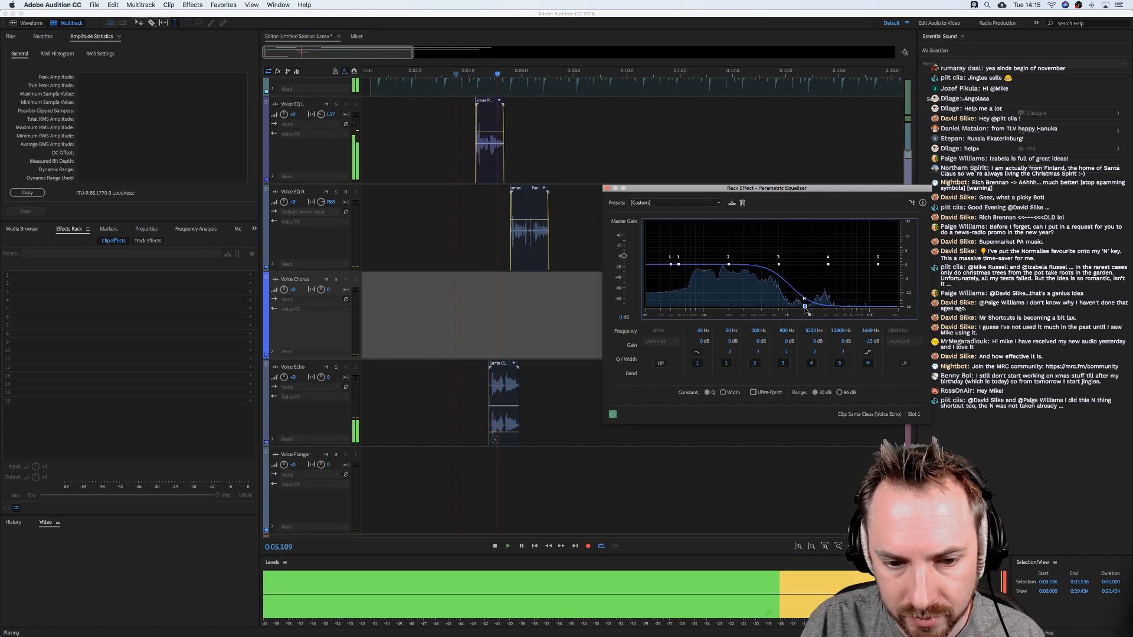
{"action": "key", "text": "space"}
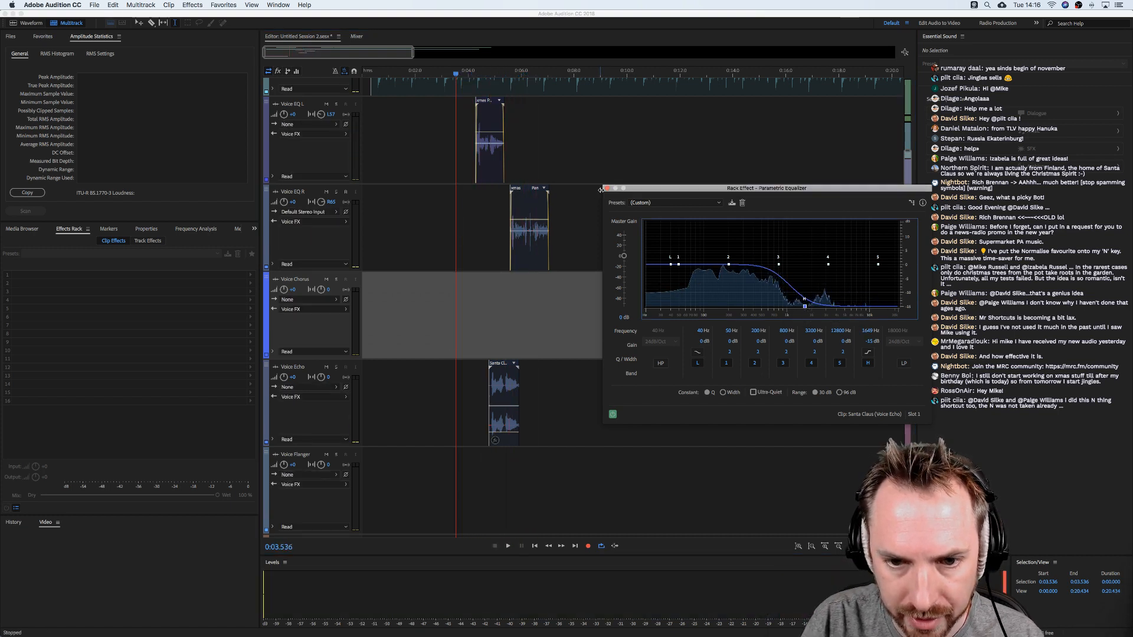
{"action": "left_click", "coordinate": [586, 185]}
View the whole session with the playhead near its start and bring up the Short_fx sound files.
{"action": "scroll", "coordinate": [561, 185], "scroll_direction": "up", "scroll_amount": 5}
{"action": "scroll", "coordinate": [456, 50], "scroll_direction": "up", "scroll_amount": 2}
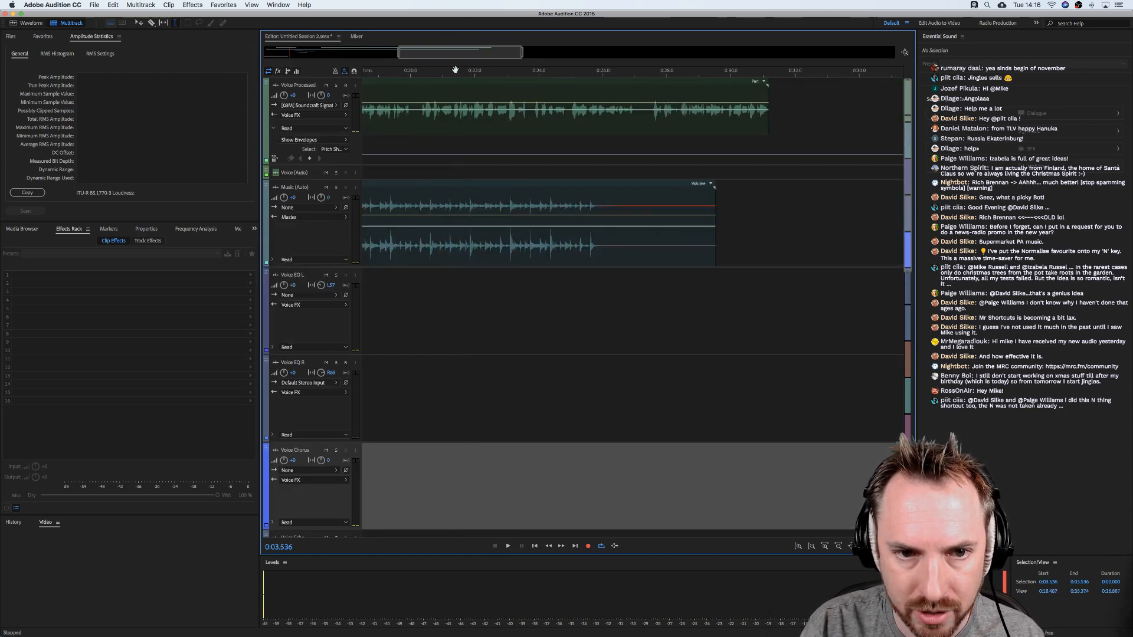
{"action": "scroll", "coordinate": [455, 74], "scroll_direction": "down", "scroll_amount": 10}
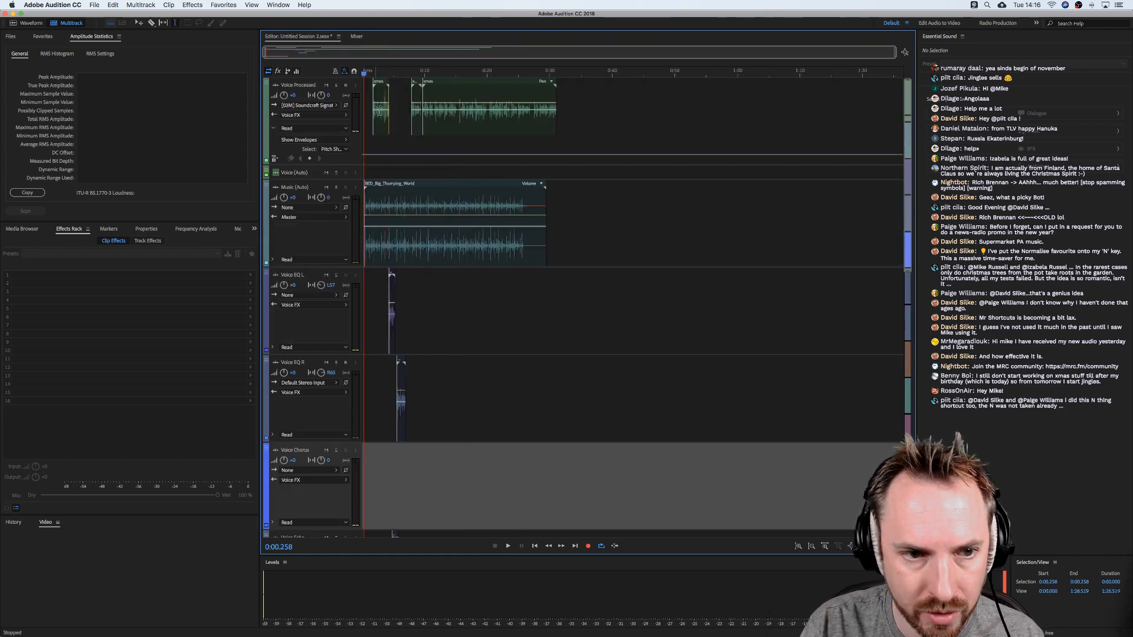
{"action": "left_click", "coordinate": [14, 230]}
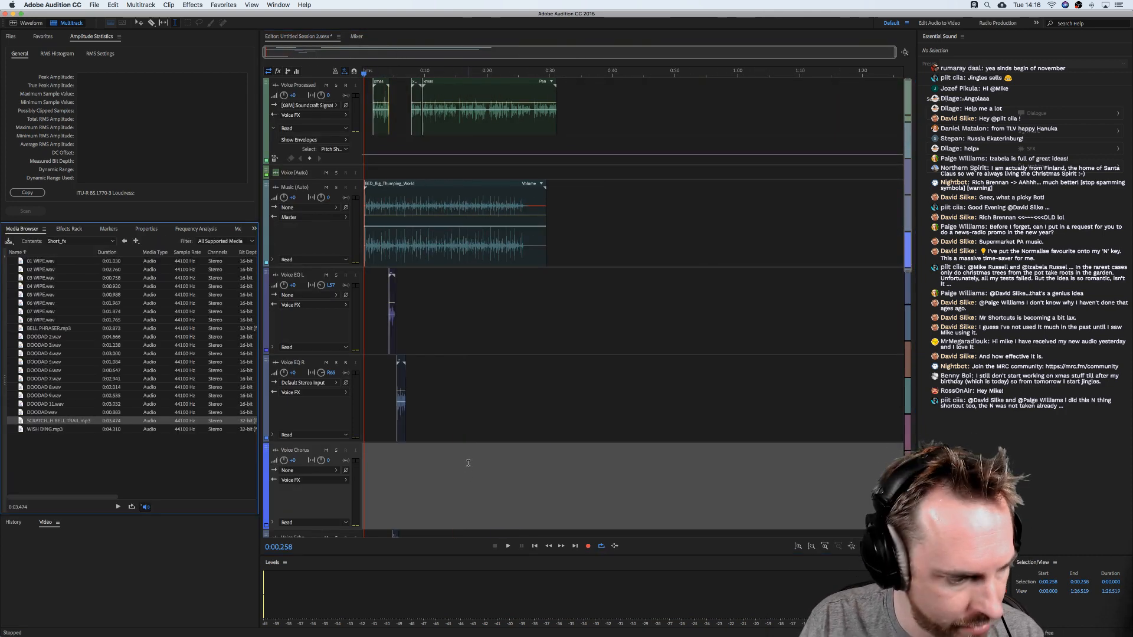
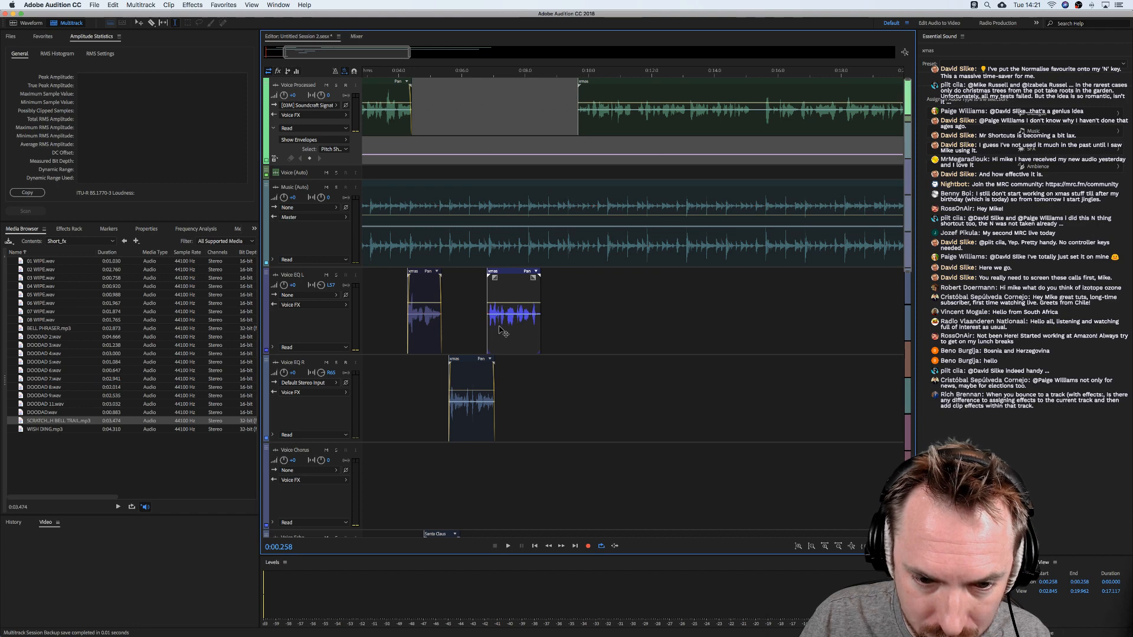
Nudge the second xmas clip on Voice EQ L to start at about 6.8 seconds and play back its timing.
{"action": "left_click", "coordinate": [476, 319]}
{"action": "key", "text": "space"}
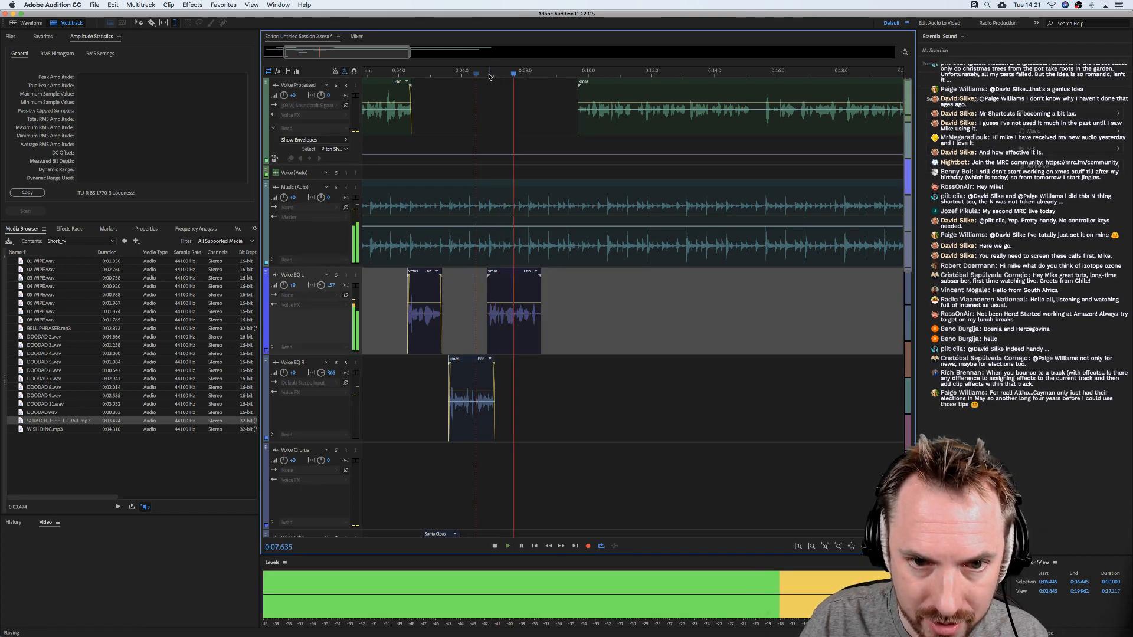
{"action": "scroll", "coordinate": [489, 75], "scroll_direction": "up", "scroll_amount": 3}
{"action": "key", "text": "space"}
{"action": "left_click_drag", "start_coordinate": [516, 347], "coordinate": [518, 346]}
{"action": "left_click", "coordinate": [436, 325]}
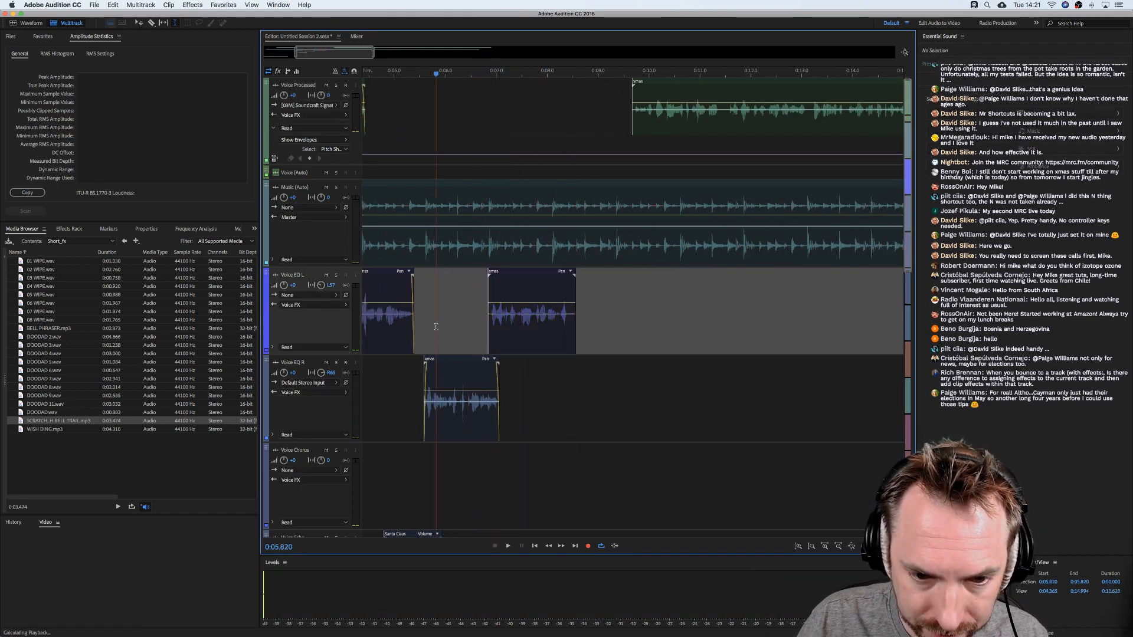
{"action": "key", "text": "space"}
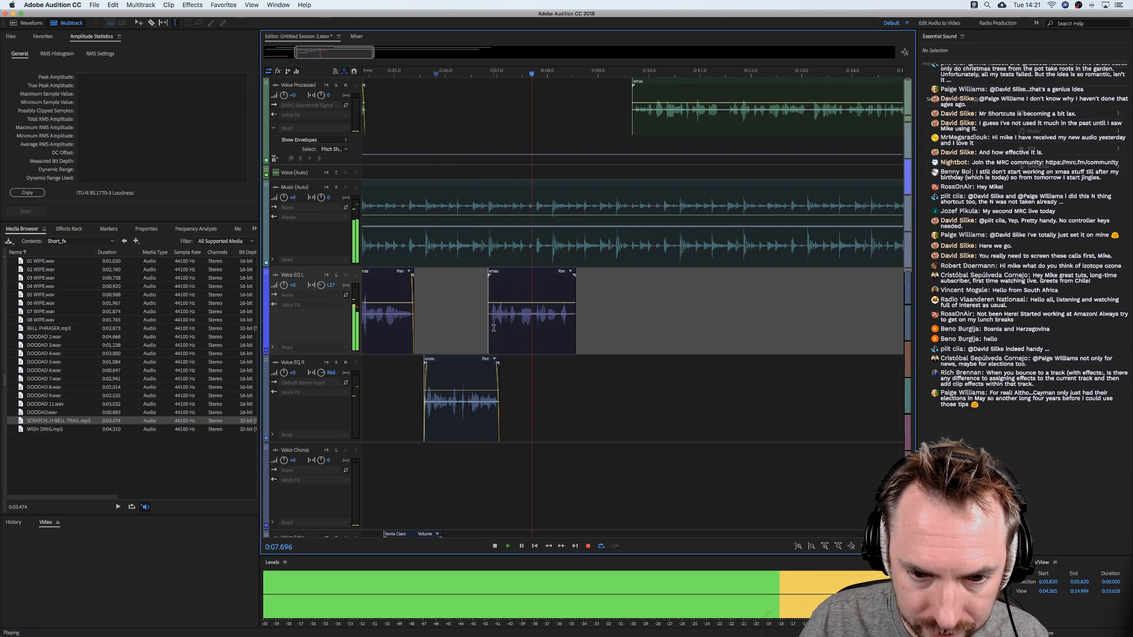
{"action": "key", "text": "space"}
Play back the session from about 4.1 seconds to check the alternating voice phrases and the Santa Claus level.
{"action": "scroll", "coordinate": [492, 326], "scroll_direction": "left", "scroll_amount": 3}
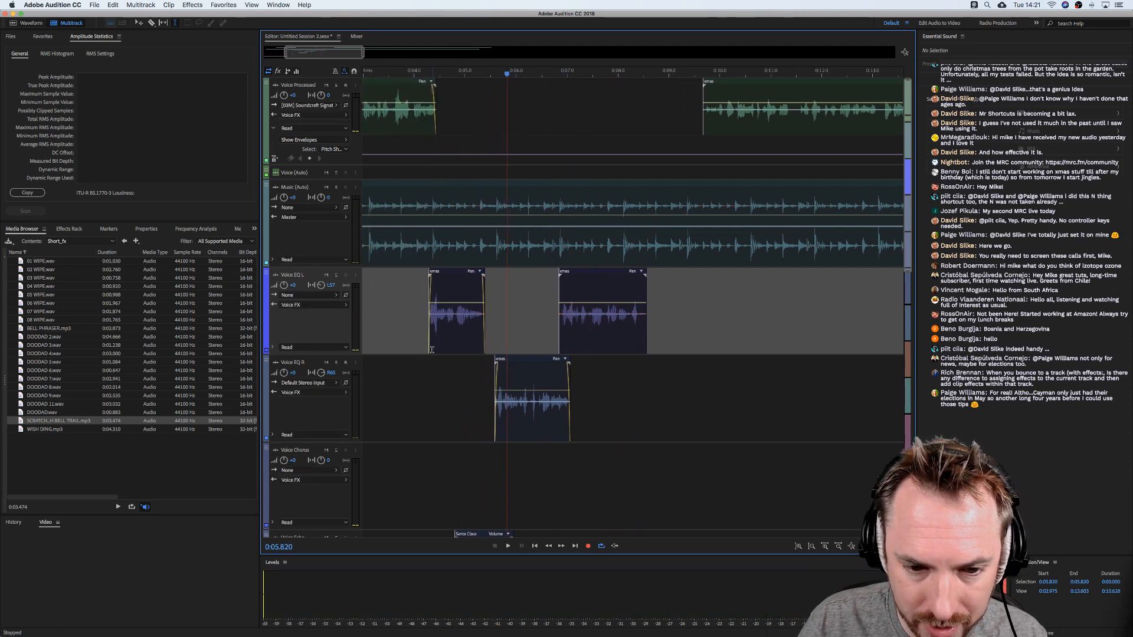
{"action": "left_click", "coordinate": [419, 370]}
{"action": "key", "text": "space"}
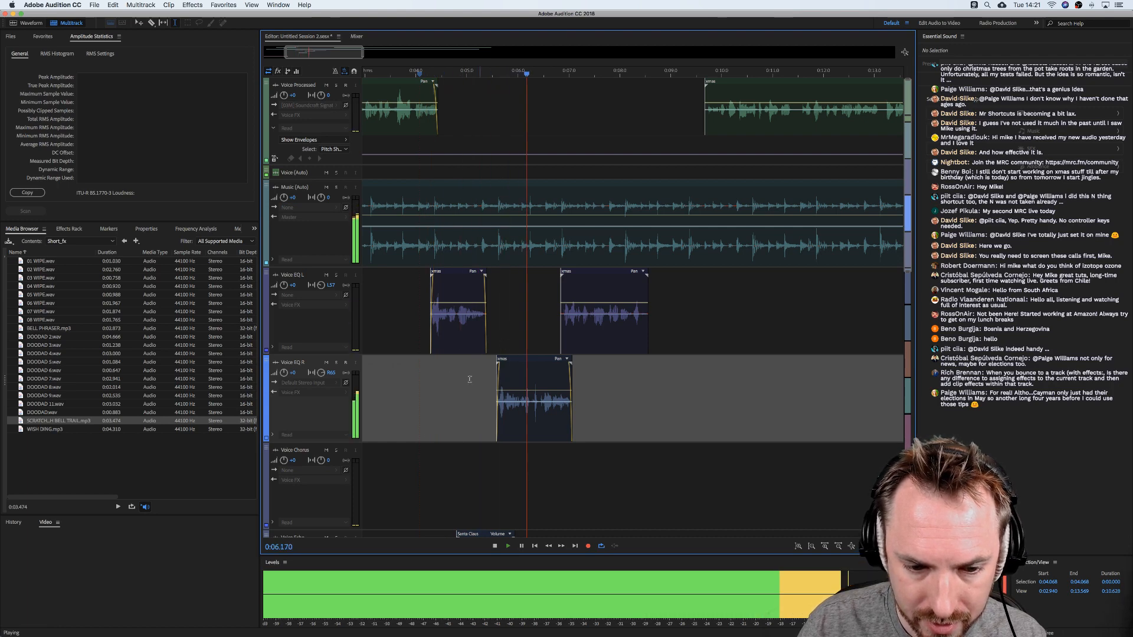
{"action": "scroll", "coordinate": [469, 380], "scroll_direction": "down", "scroll_amount": 4}
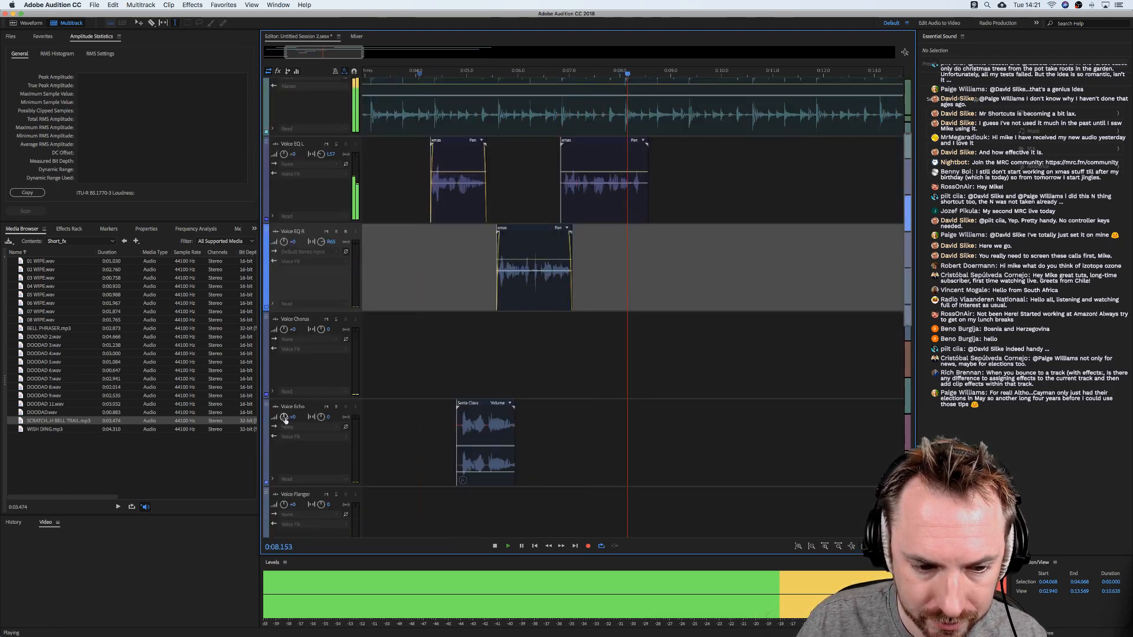
{"action": "key", "text": "space"}
Raise the Voice Echo track volume to +3.3 dB and play back from about 4.5 seconds.
{"action": "left_click_drag", "start_coordinate": [285, 418], "coordinate": [285, 419]}
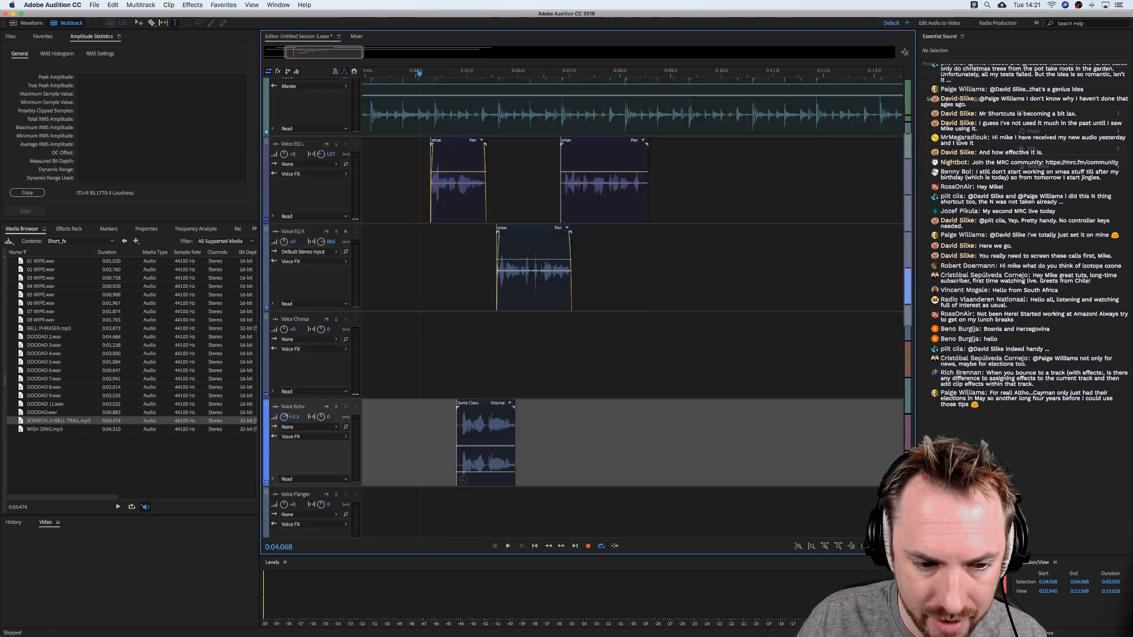
{"action": "left_click", "coordinate": [444, 385]}
{"action": "key", "text": "space"}
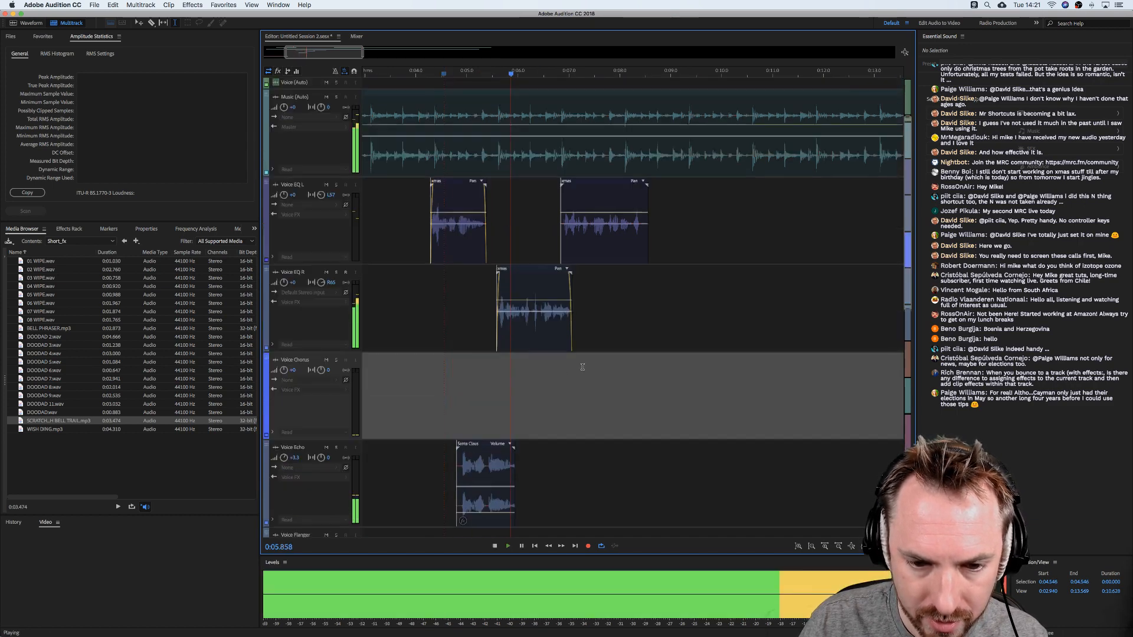
{"action": "key", "text": "space"}
Delete the long Voice Processed xmas clip's section from about 15.2 to 15.5 seconds and move the part before it to start at about 9.2 seconds.
{"action": "scroll", "coordinate": [636, 257], "scroll_direction": "up", "scroll_amount": 4}
{"action": "left_click", "coordinate": [634, 118]}
{"action": "key", "text": "space"}
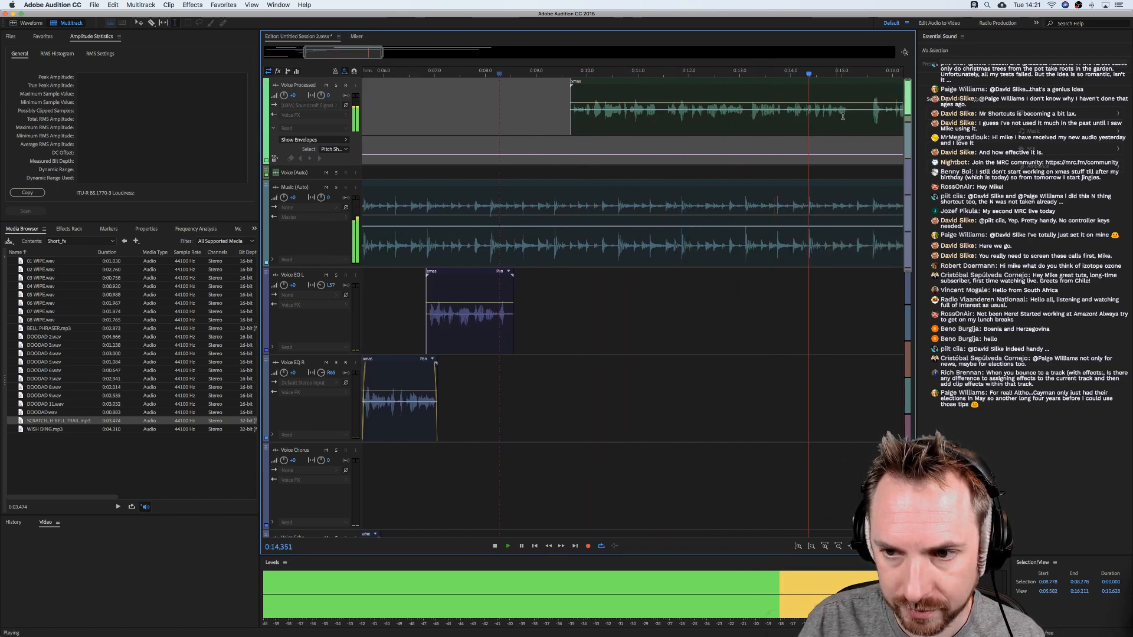
{"action": "key", "text": "space"}
{"action": "left_click_drag", "start_coordinate": [852, 116], "coordinate": [867, 116]}
{"action": "key", "text": "Delete"}
{"action": "left_click", "coordinate": [801, 295]}
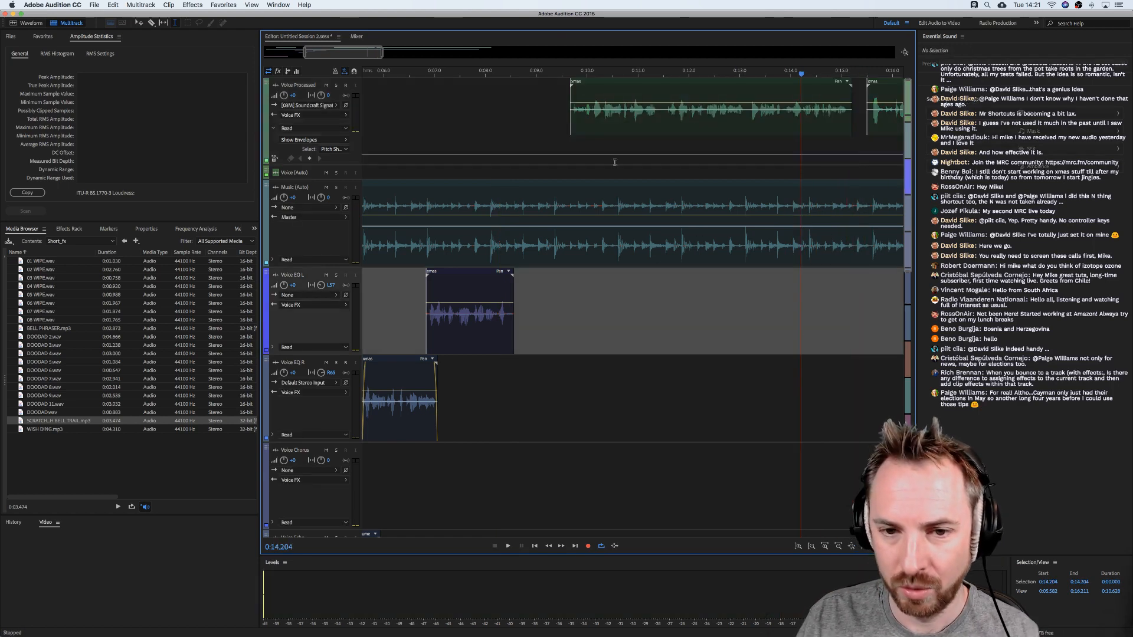
{"action": "left_click_drag", "start_coordinate": [592, 113], "coordinate": [565, 114]}
Trim the end of the second xmas clip on Voice EQ L to about 8.4 seconds and add short fades at both ends.
{"action": "left_click", "coordinate": [515, 295]}
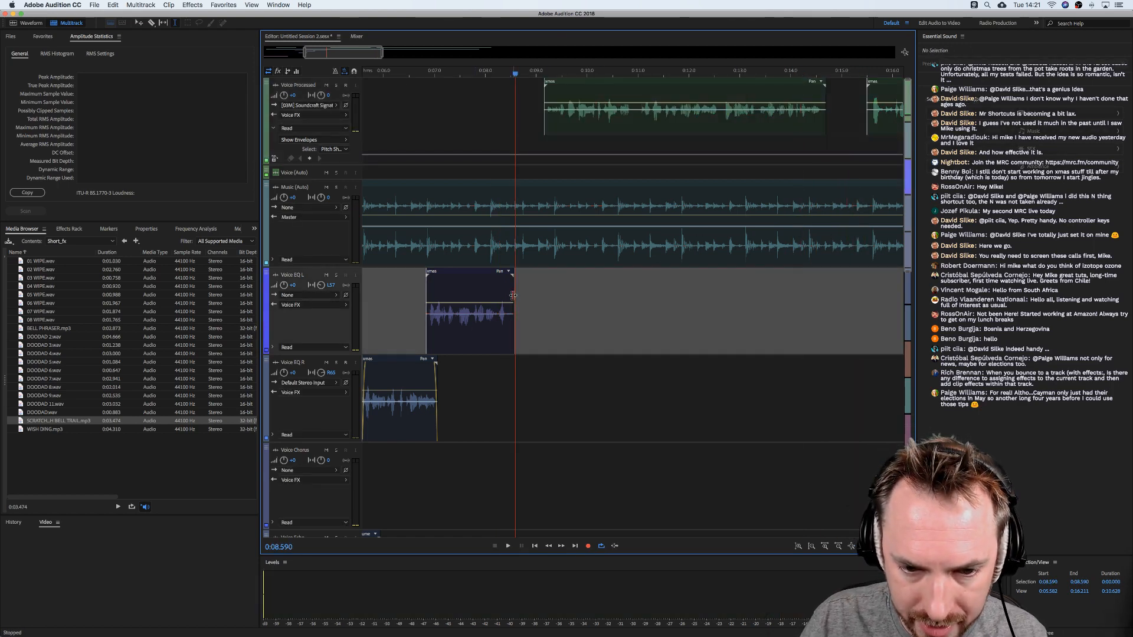
{"action": "left_click_drag", "start_coordinate": [513, 295], "coordinate": [507, 296]}
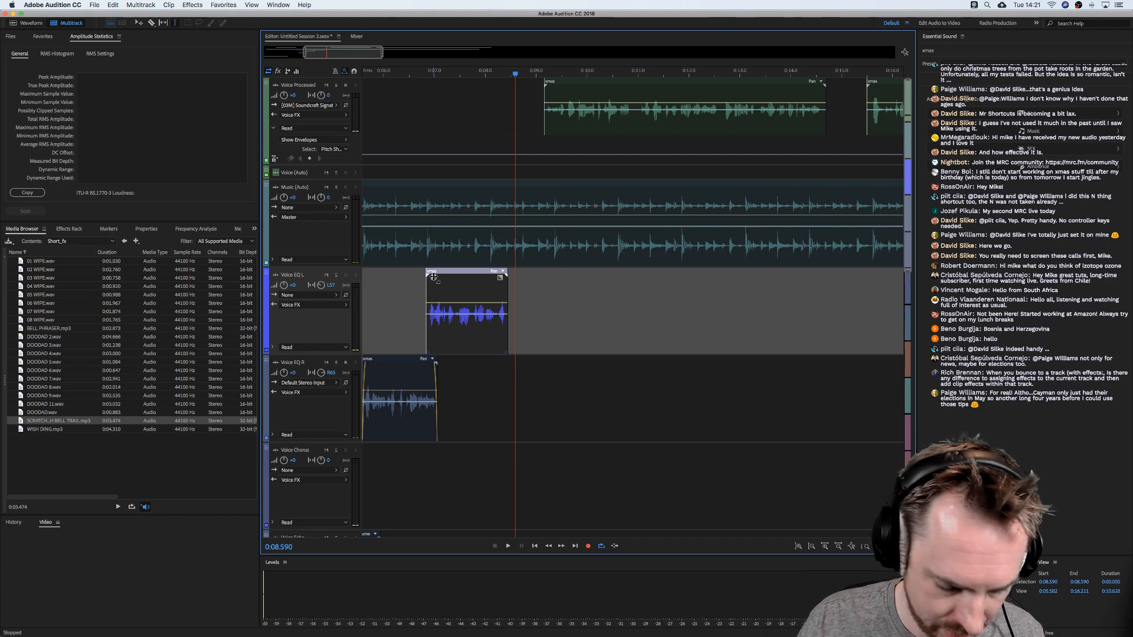
{"action": "left_click_drag", "start_coordinate": [433, 278], "coordinate": [443, 279]}
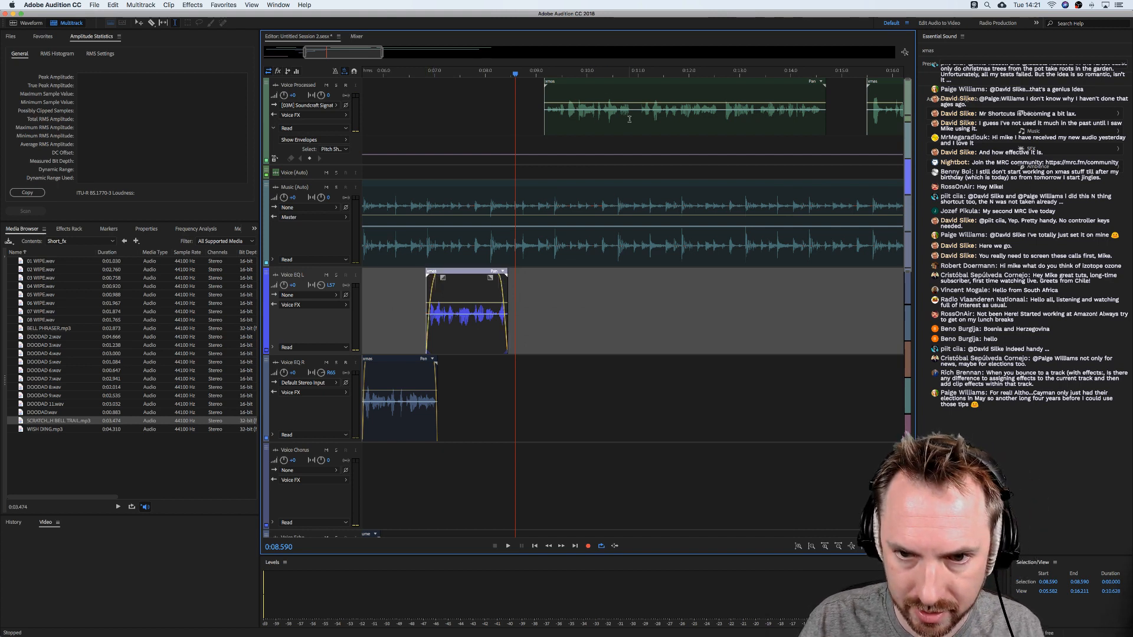
Cut the long Voice Processed xmas clip into three phrases at about 10.9 and 12.6 seconds and trim its end to about 14.6 seconds.
{"action": "left_click_drag", "start_coordinate": [632, 116], "coordinate": [640, 117]}
{"action": "key", "text": "Delete"}
{"action": "left_click_drag", "start_coordinate": [720, 117], "coordinate": [724, 117]}
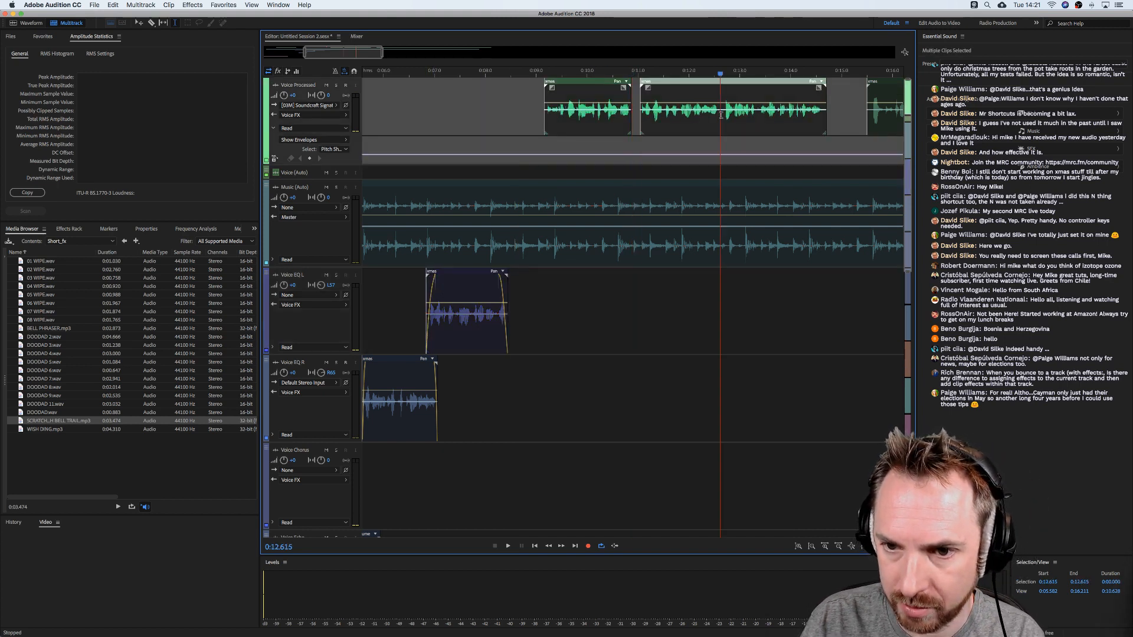
{"action": "key", "text": "Delete"}
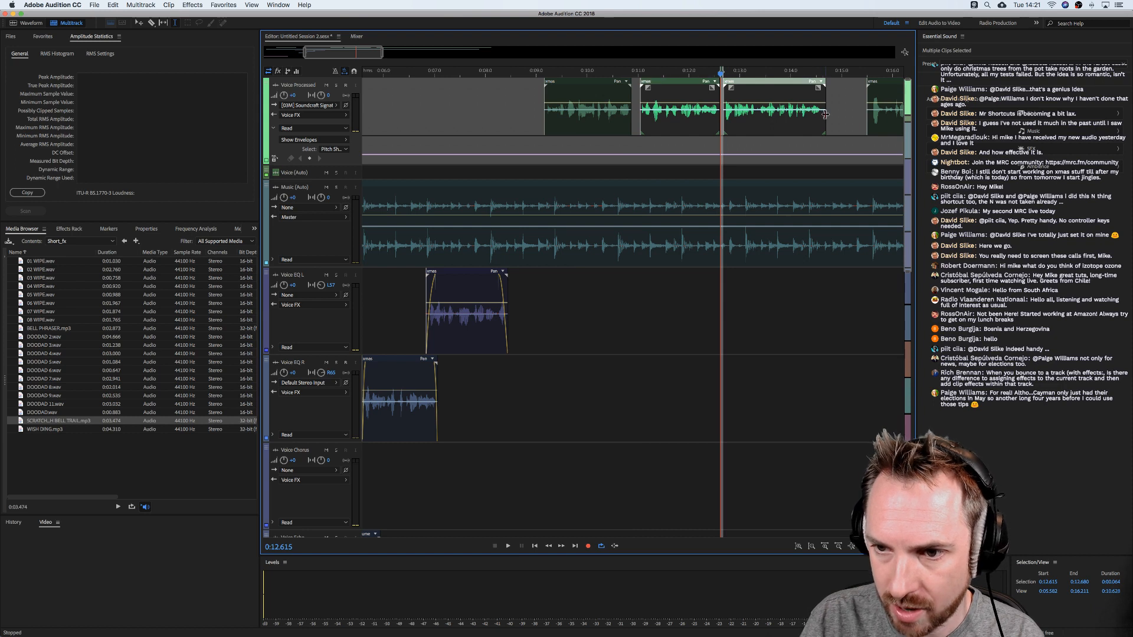
{"action": "left_click_drag", "start_coordinate": [826, 112], "coordinate": [822, 113]}
Add short fades to the start and end of each of the three new xmas phrases on Voice Processed.
{"action": "left_click", "coordinate": [586, 113]}
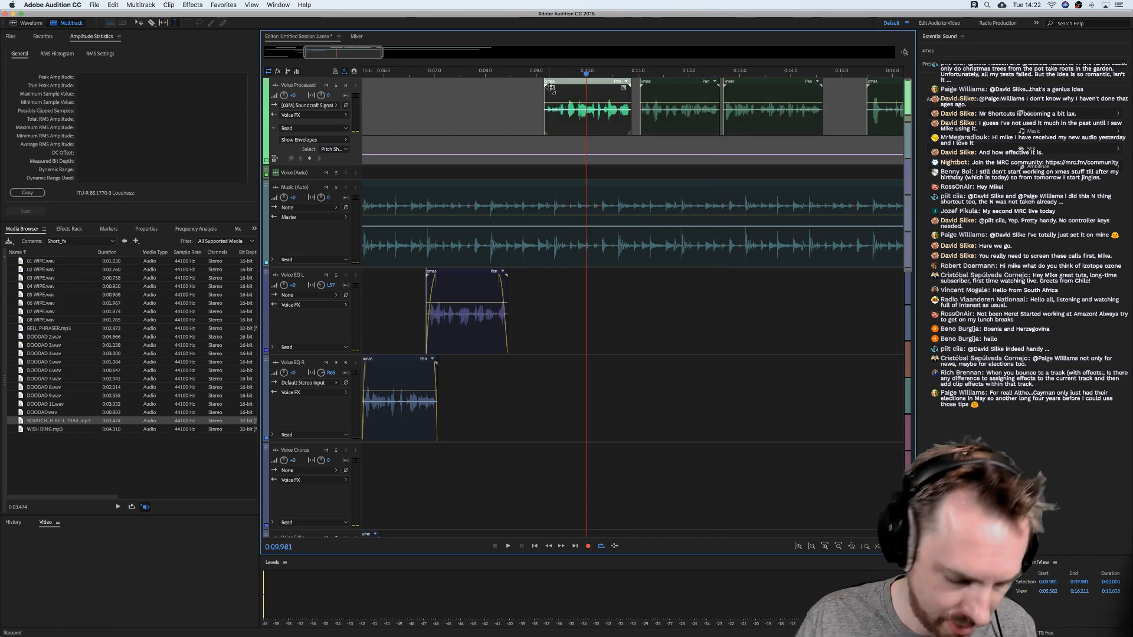
{"action": "left_click", "coordinate": [657, 89]}
{"action": "key", "text": "n"}
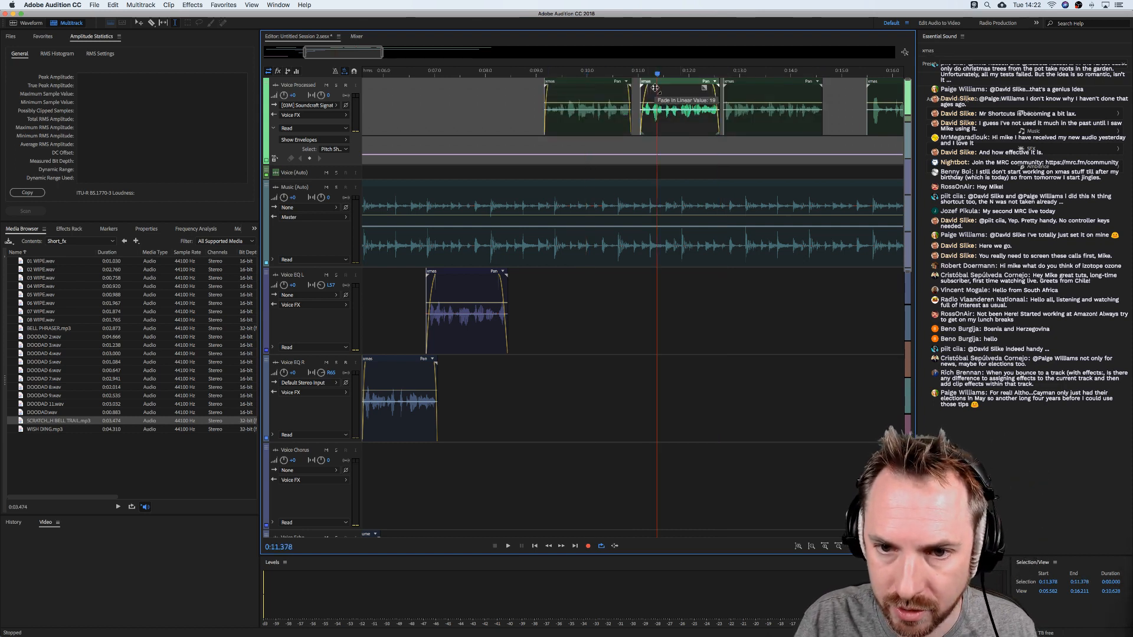
{"action": "left_click", "coordinate": [739, 89]}
{"action": "key", "text": "n"}
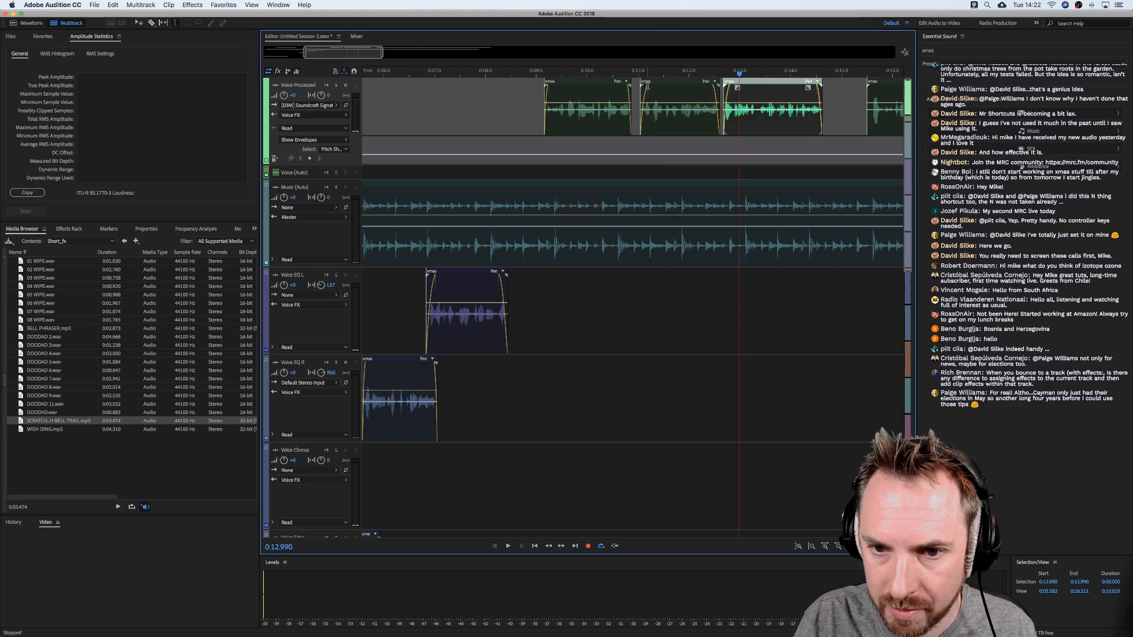
Move the first of the three phrases onto Voice EQ R, starting at about 8.0 seconds, and play back from about 7.6 seconds.
{"action": "left_click", "coordinate": [653, 106]}
{"action": "left_click", "coordinate": [467, 116]}
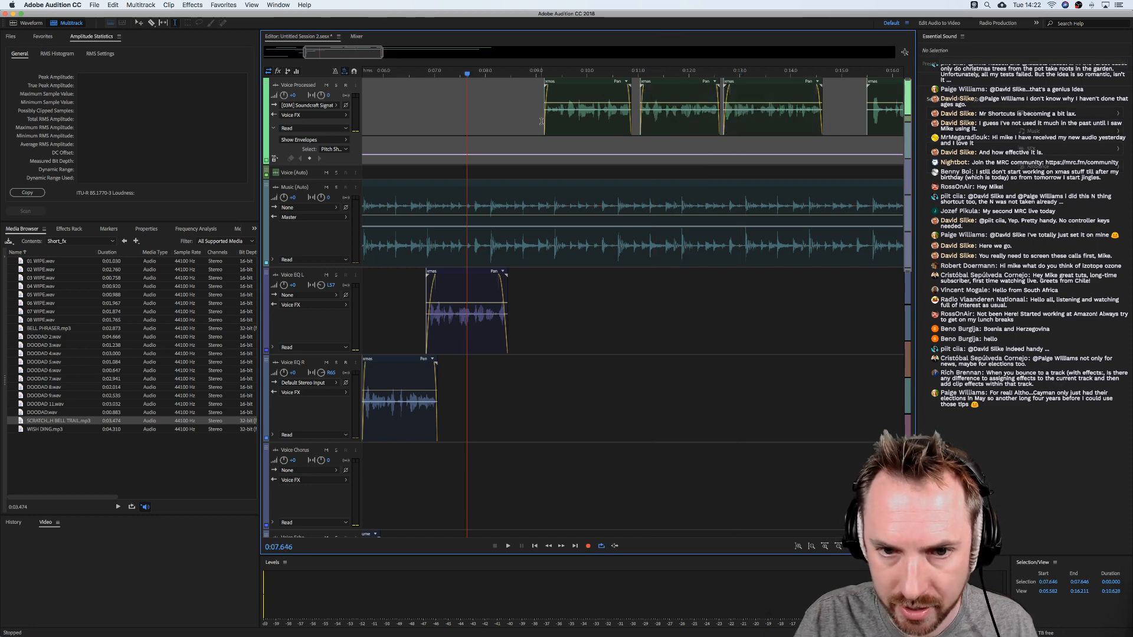
{"action": "right_click", "coordinate": [546, 119]}
{"action": "left_click", "coordinate": [567, 109]}
{"action": "left_click_drag", "start_coordinate": [571, 108], "coordinate": [513, 397]}
{"action": "key", "text": "space"}
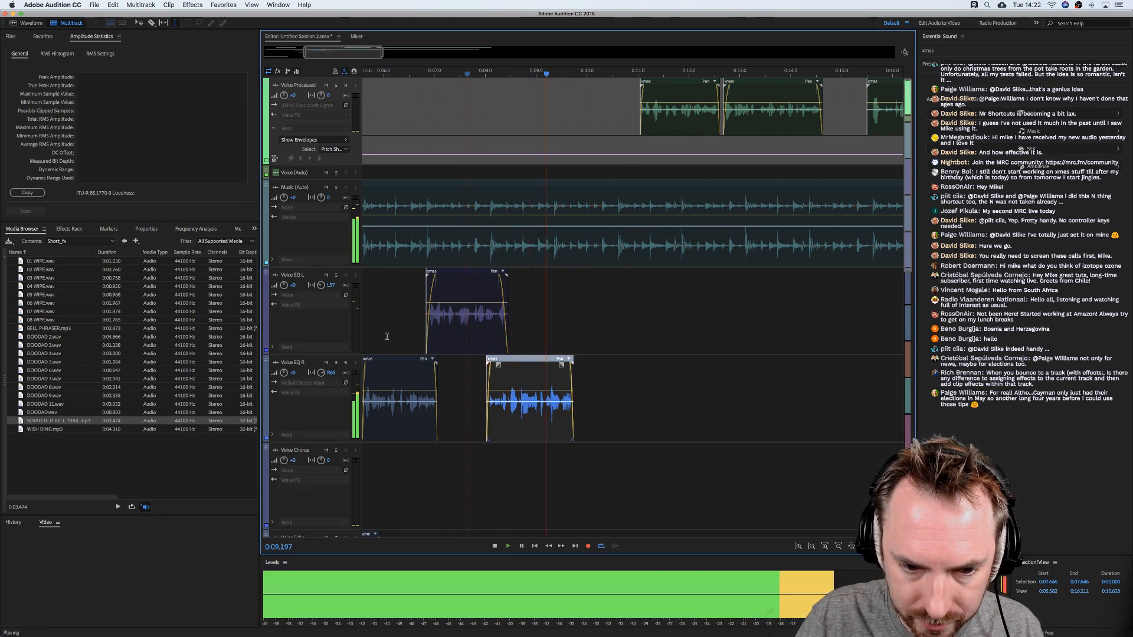
Play back from about 6.1 seconds and nudge the second Voice EQ L clip slightly earlier.
{"action": "left_click", "coordinate": [536, 314]}
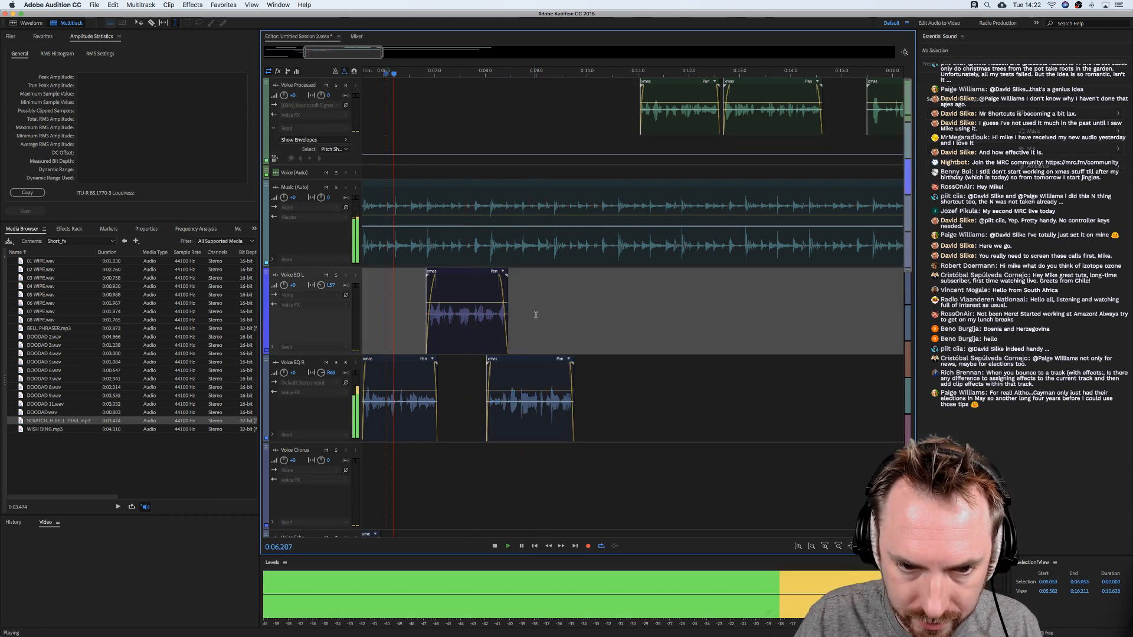
{"action": "left_click", "coordinate": [447, 316]}
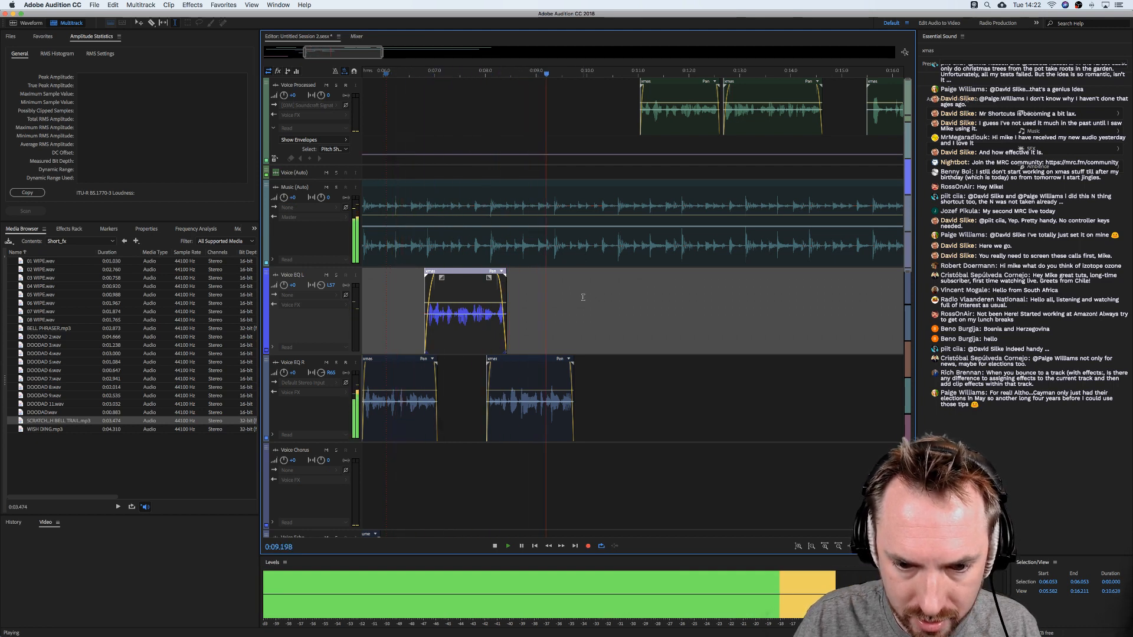
{"action": "left_click", "coordinate": [549, 299]}
{"action": "key", "text": "space"}
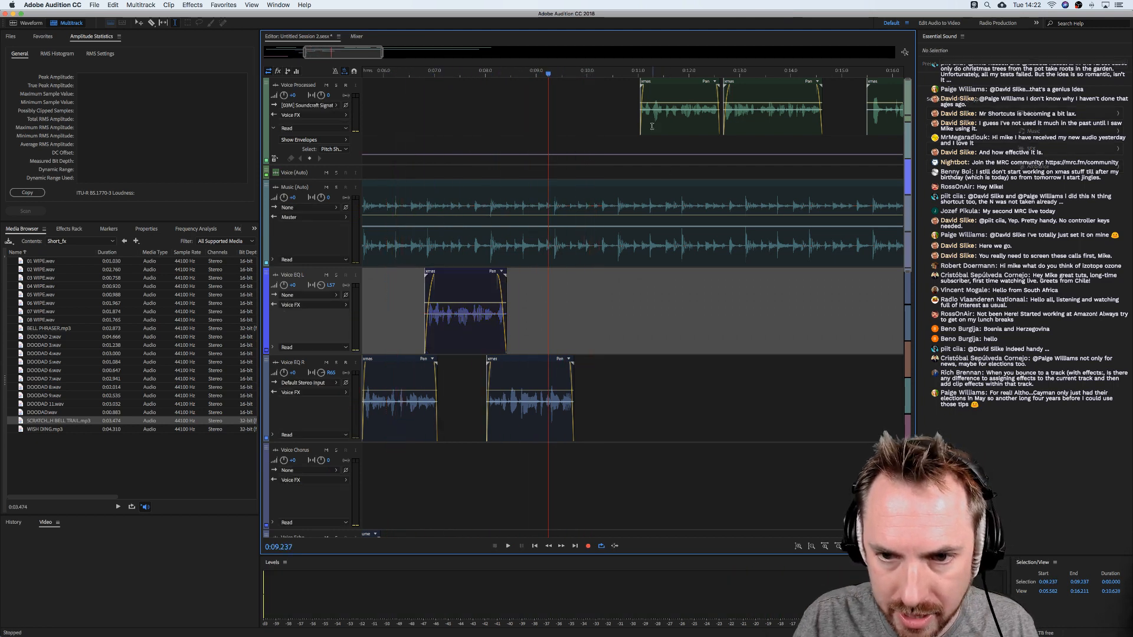
Move the next Voice Processed phrase onto Voice EQ L, starting at about 9.7 seconds, and check the timing from about 8.6 seconds.
{"action": "left_click_drag", "start_coordinate": [659, 110], "coordinate": [584, 293]}
{"action": "left_click", "coordinate": [517, 299]}
{"action": "key", "text": "space"}
{"action": "key", "text": "space"}
{"action": "key", "text": "space"}
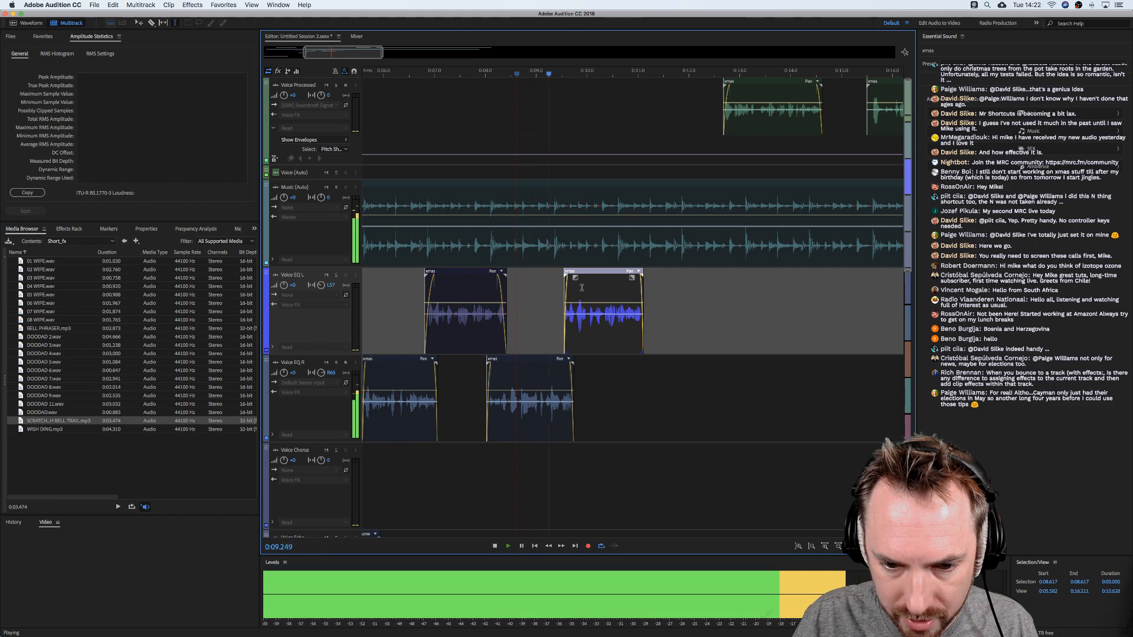
{"action": "key", "text": "space"}
{"action": "left_click_drag", "start_coordinate": [582, 287], "coordinate": [589, 287]}
{"action": "key", "text": "space"}
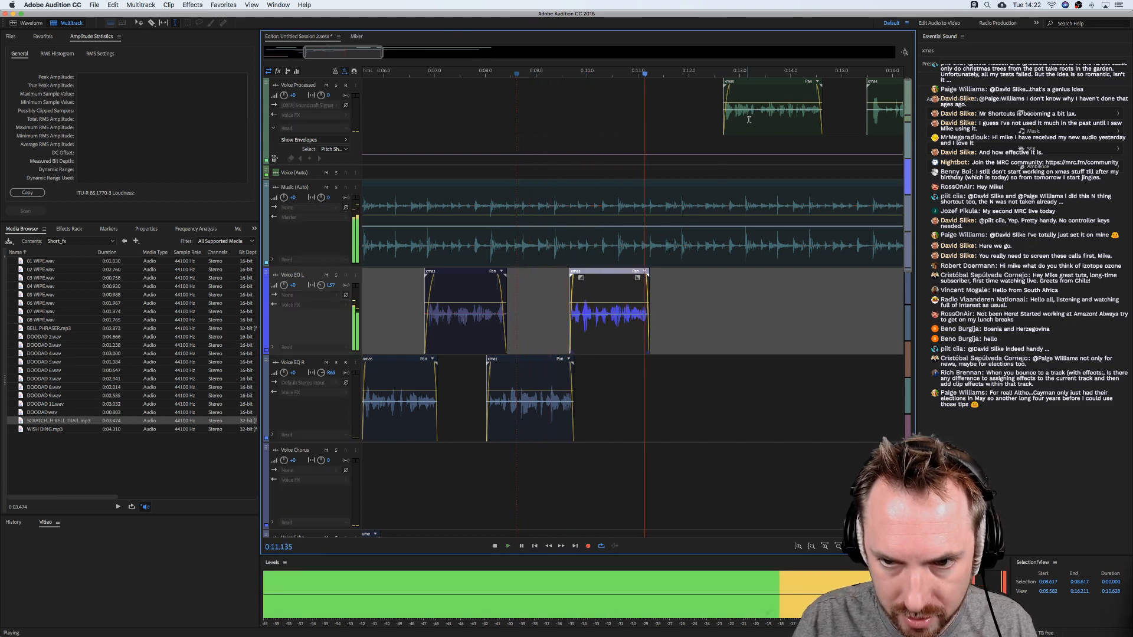
Move the last of the three phrases onto Voice EQ R, starting at about 11.1 seconds, and play back from about 10.6 seconds.
{"action": "left_click_drag", "start_coordinate": [749, 120], "coordinate": [667, 381]}
{"action": "key", "text": "space"}
{"action": "key", "text": "space"}
{"action": "key", "text": "space"}
{"action": "key", "text": "space"}
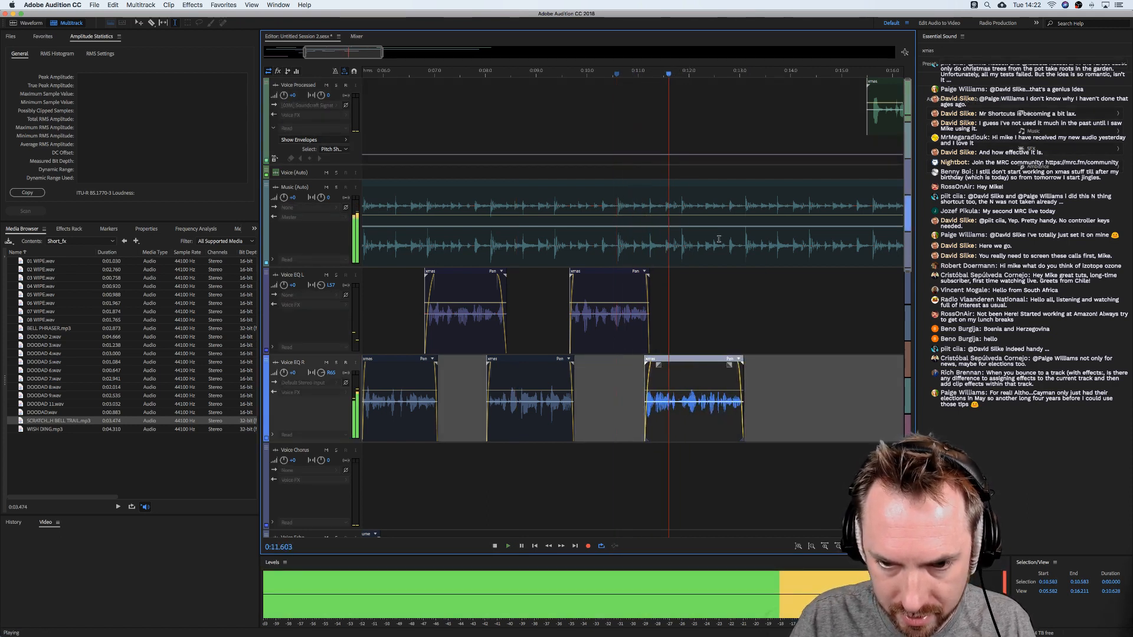
{"action": "key", "text": "backslash"}
{"action": "key", "text": "space"}
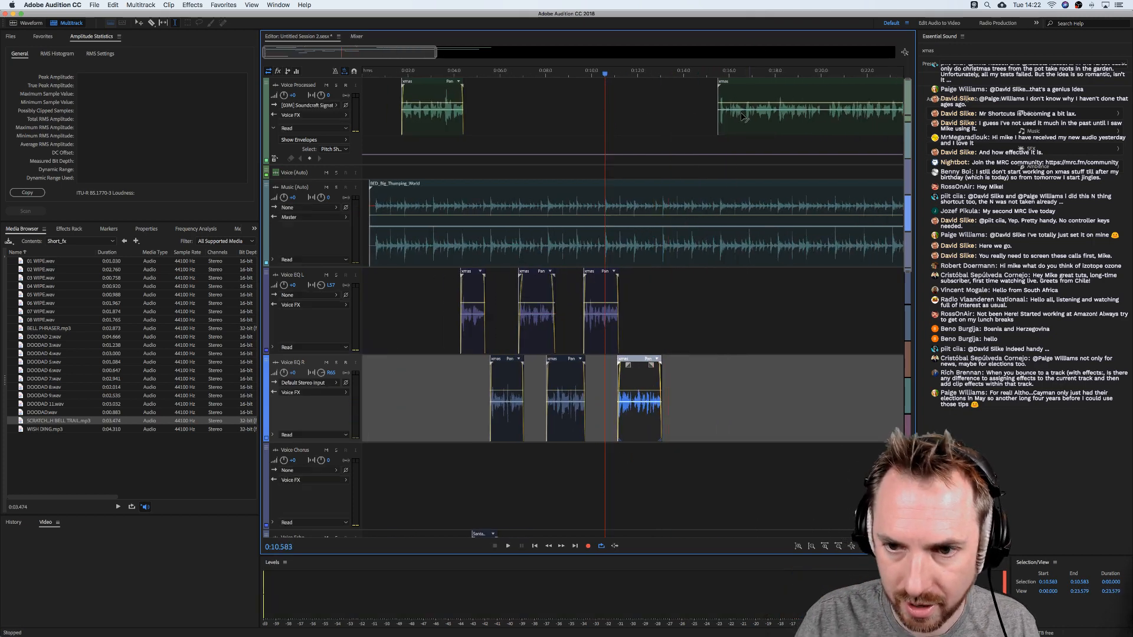
Play the remaining Voice Processed xmas clip from about 15.4 seconds and preview DOODAD 9.wav and WISH DING.mp3.
{"action": "left_click", "coordinate": [715, 112]}
{"action": "key", "text": "space"}
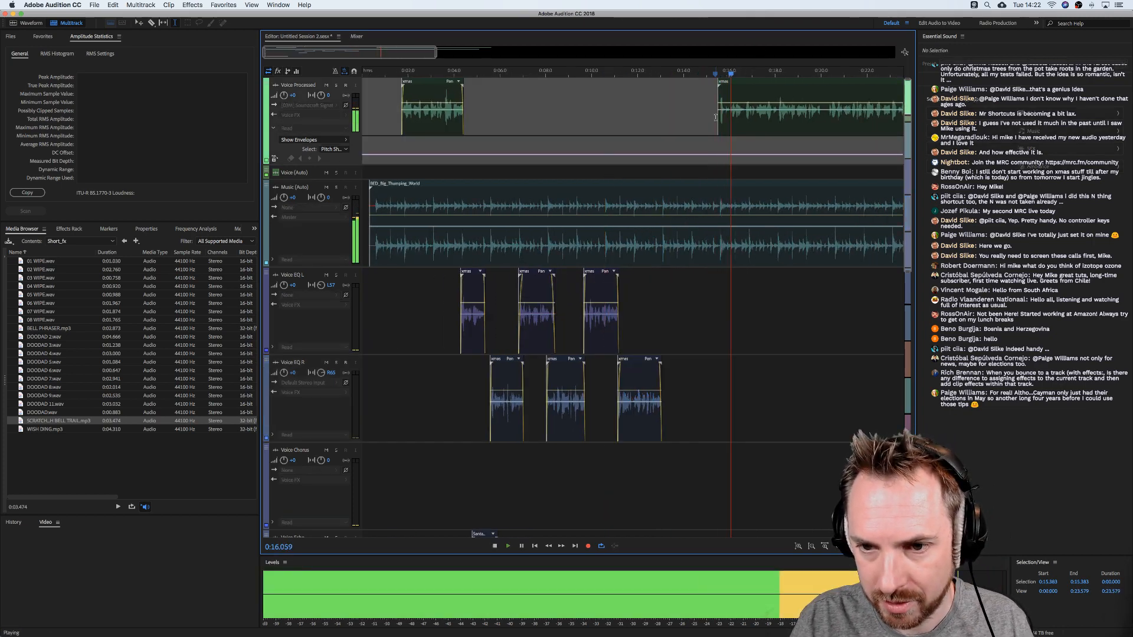
{"action": "key", "text": "space"}
{"action": "key", "text": "minus"}
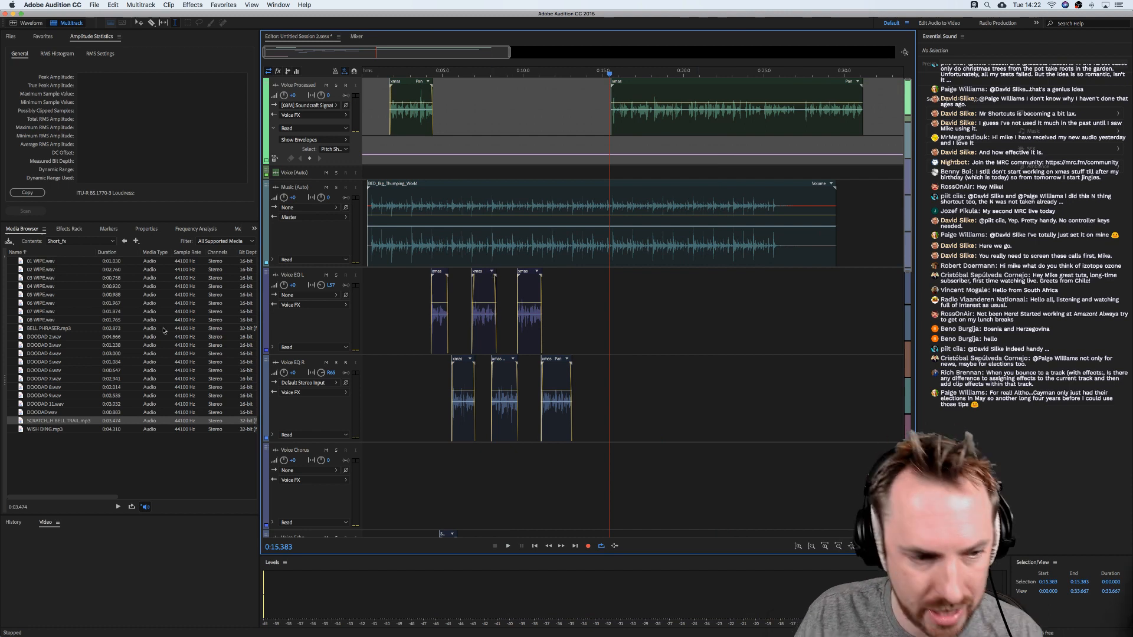
{"action": "left_click", "coordinate": [52, 396]}
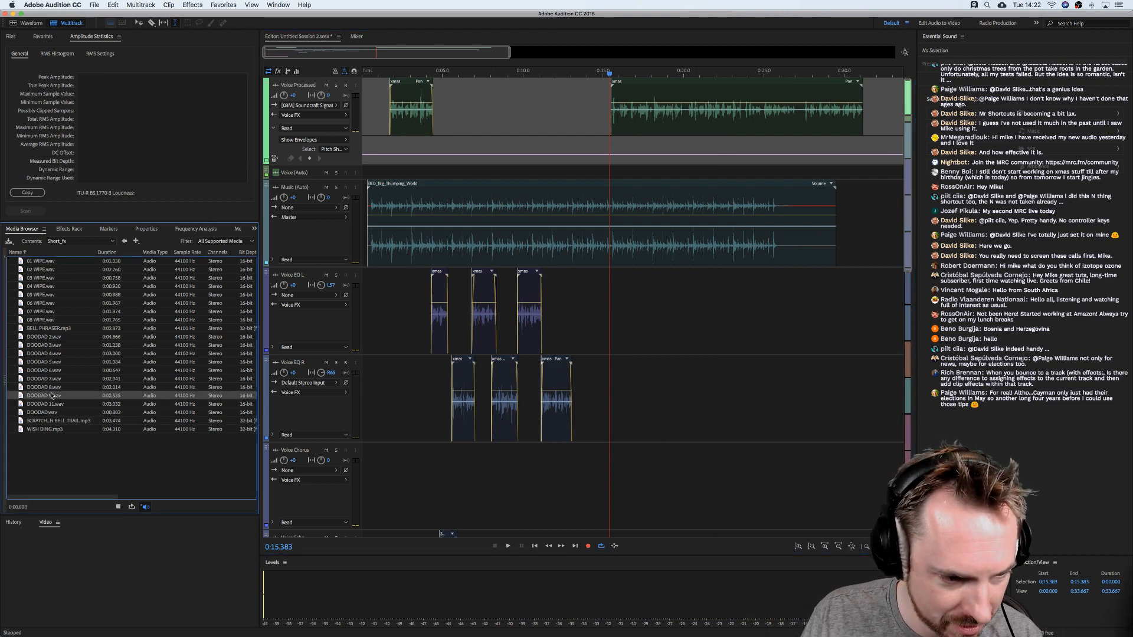
{"action": "left_click", "coordinate": [46, 430]}
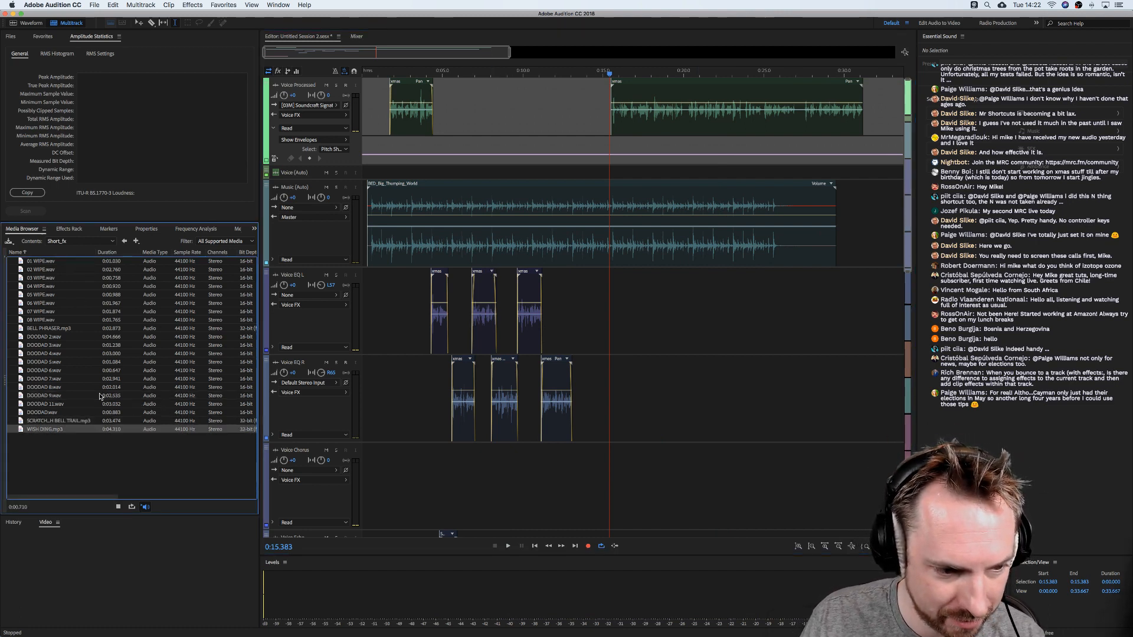
Insert WISH DING.mp3 on the Voice Echo track at about 11.3 seconds and check the mixer view.
{"action": "left_click_drag", "start_coordinate": [52, 430], "coordinate": [590, 469]}
{"action": "scroll", "coordinate": [555, 472], "scroll_direction": "down", "scroll_amount": 4}
{"action": "left_click_drag", "start_coordinate": [600, 298], "coordinate": [566, 323]}
{"action": "left_click", "coordinate": [554, 268]}
{"action": "key", "text": "alt+2"}
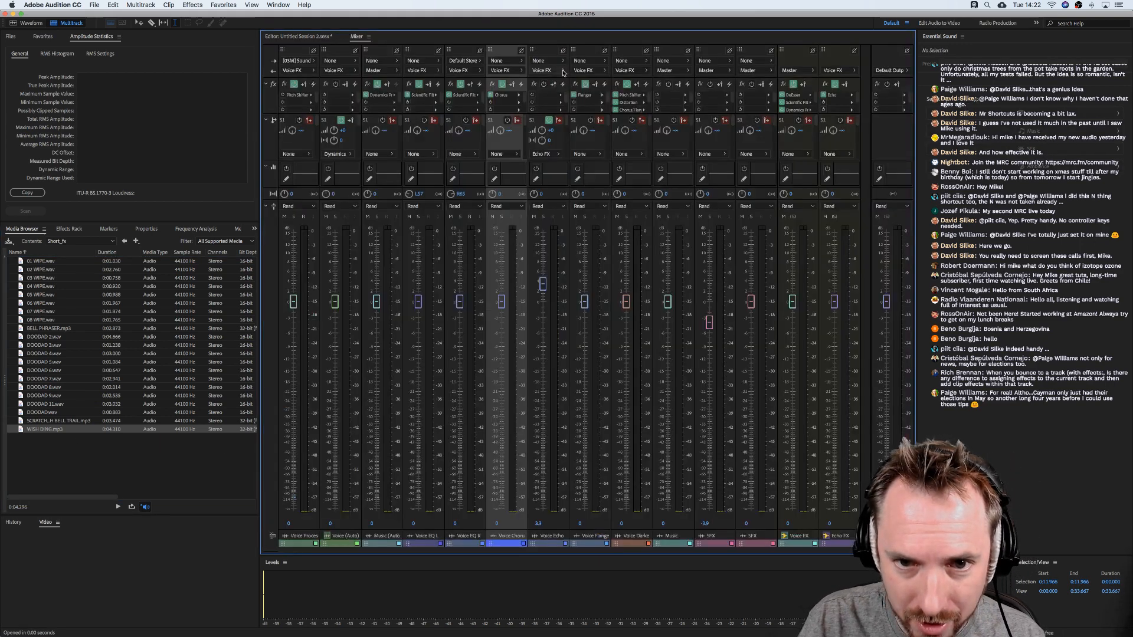
{"action": "key", "text": "alt+1"}
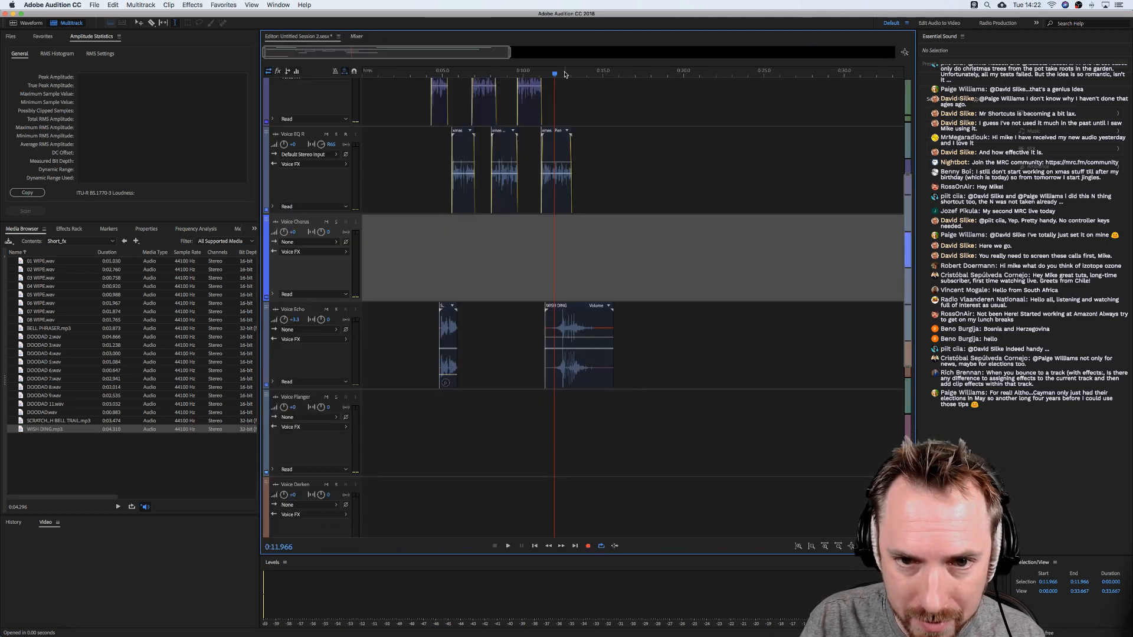
Move the WISH DING clip down to the first SFX track, starting at about 11.3 seconds.
{"action": "scroll", "coordinate": [564, 74], "scroll_direction": "up", "scroll_amount": 5}
{"action": "left_click_drag", "start_coordinate": [598, 316], "coordinate": [592, 454]}
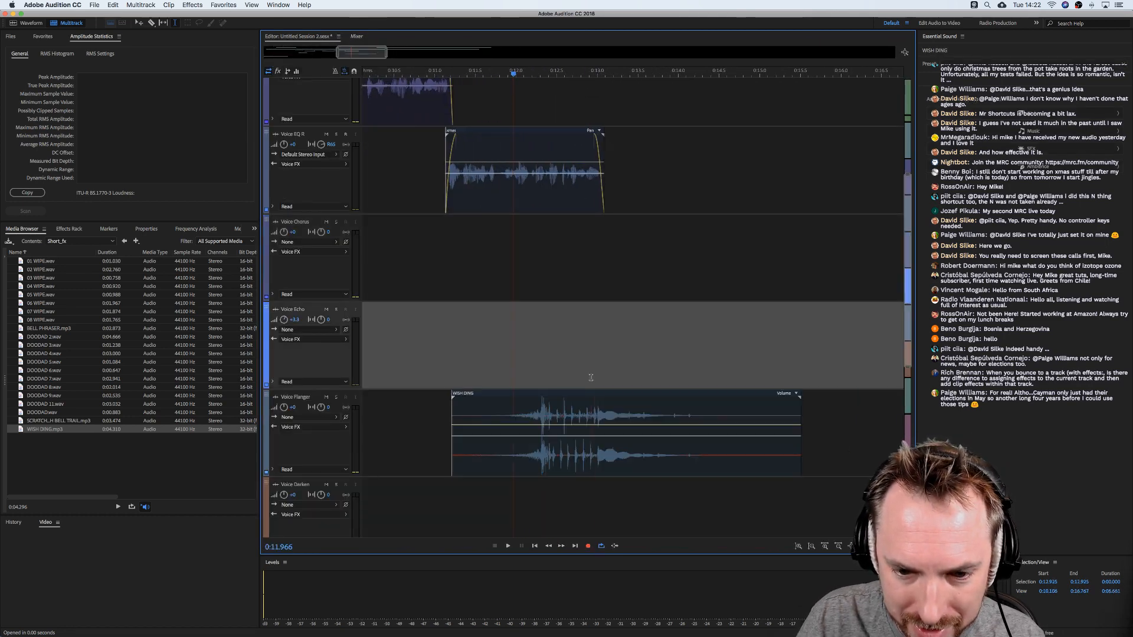
{"action": "scroll", "coordinate": [593, 372], "scroll_direction": "down", "scroll_amount": 5}
{"action": "left_click_drag", "start_coordinate": [615, 266], "coordinate": [606, 468]}
{"action": "scroll", "coordinate": [616, 306], "scroll_direction": "up", "scroll_amount": 10}
{"action": "scroll", "coordinate": [611, 302], "scroll_direction": "down", "scroll_amount": 10}
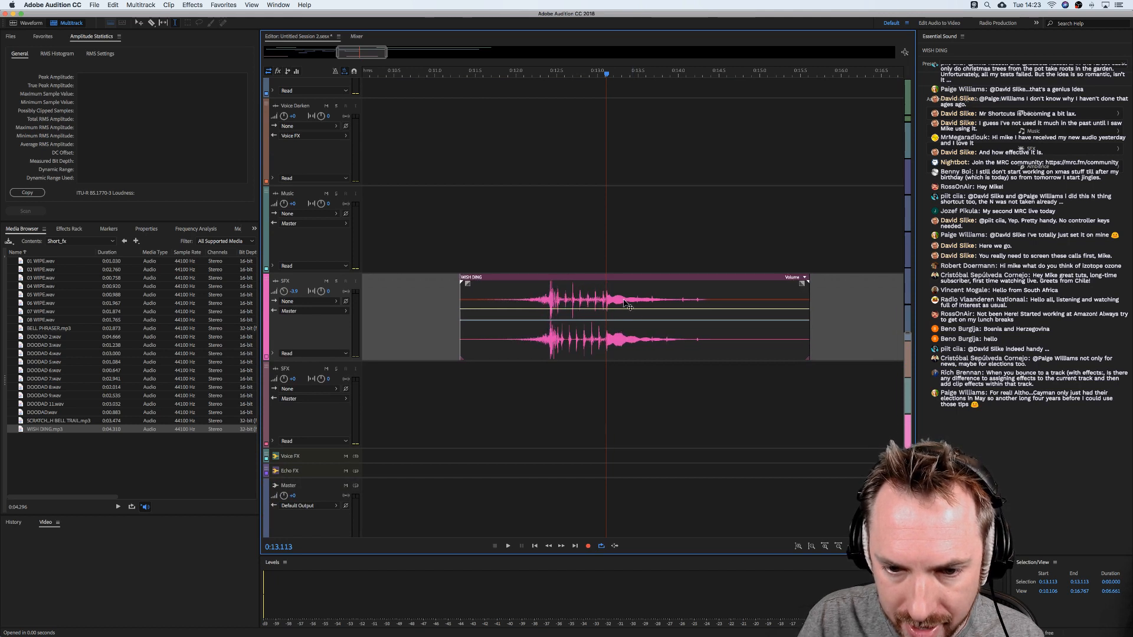
Find the final ding by playback and split the WISH DING clip just before it, at about 13.1 seconds.
{"action": "left_click", "coordinate": [607, 301]}
{"action": "key", "text": "space"}
{"action": "key", "text": "space"}
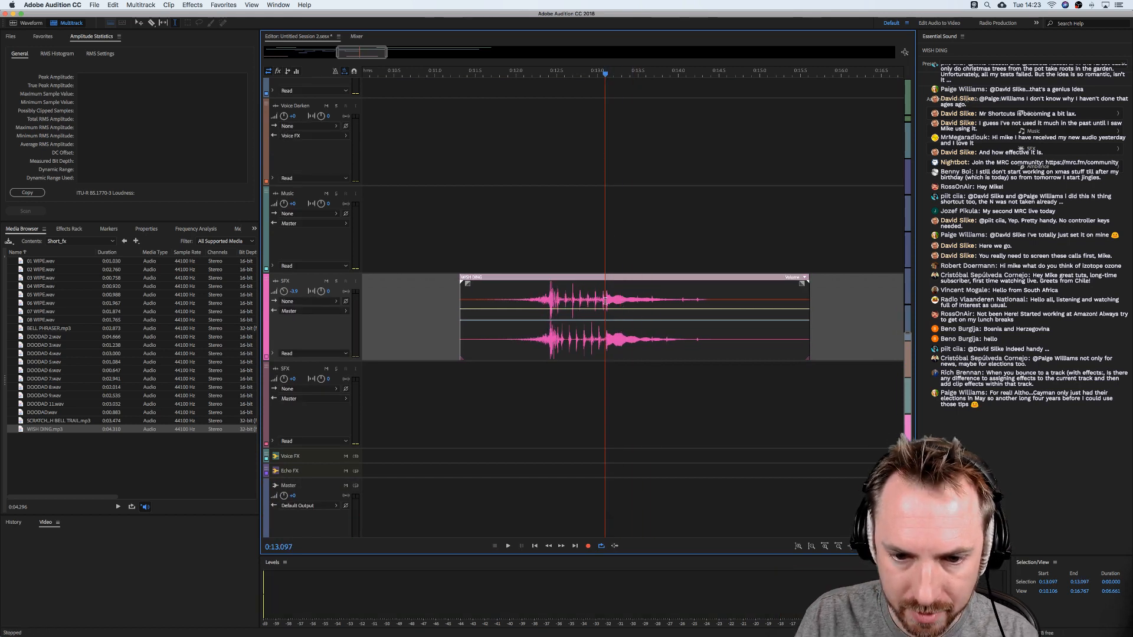
{"action": "mouse_move", "coordinate": [605, 301]}
{"action": "left_mouse_down"}
{"action": "mouse_move", "coordinate": [568, 301]}
{"action": "mouse_move", "coordinate": [603, 301]}
{"action": "left_mouse_up"}
{"action": "key", "text": "super+k"}
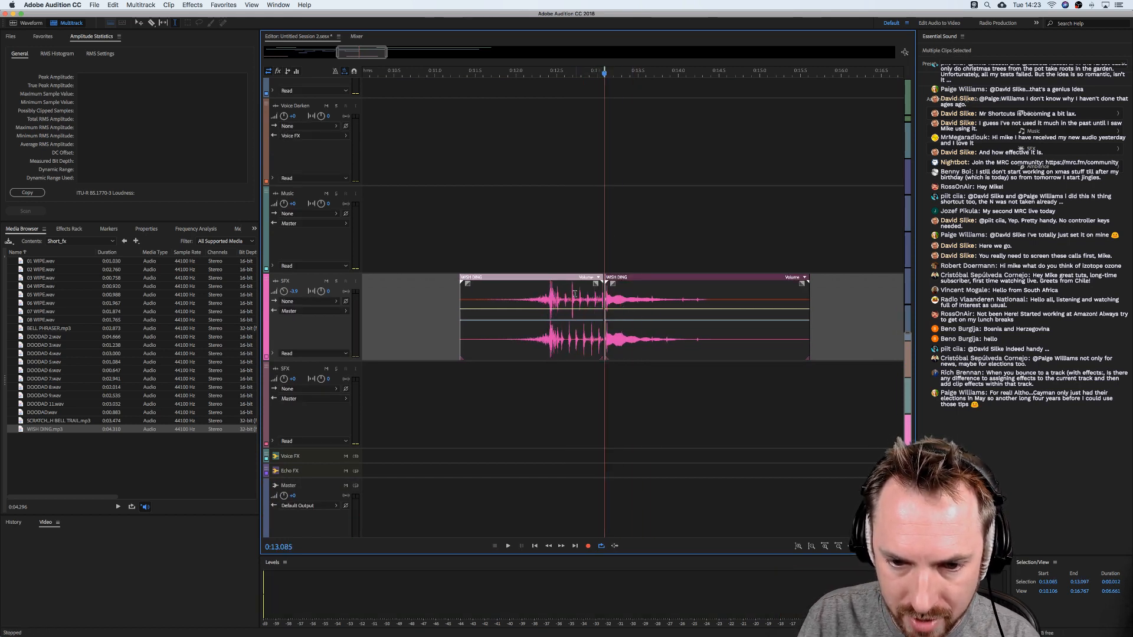
Move the first part of the split WISH DING clip out of the way to about 20.6 seconds on the same track.
{"action": "left_click", "coordinate": [554, 316]}
{"action": "left_click", "coordinate": [507, 311]}
{"action": "left_click_drag", "start_coordinate": [472, 278], "coordinate": [910, 282]}
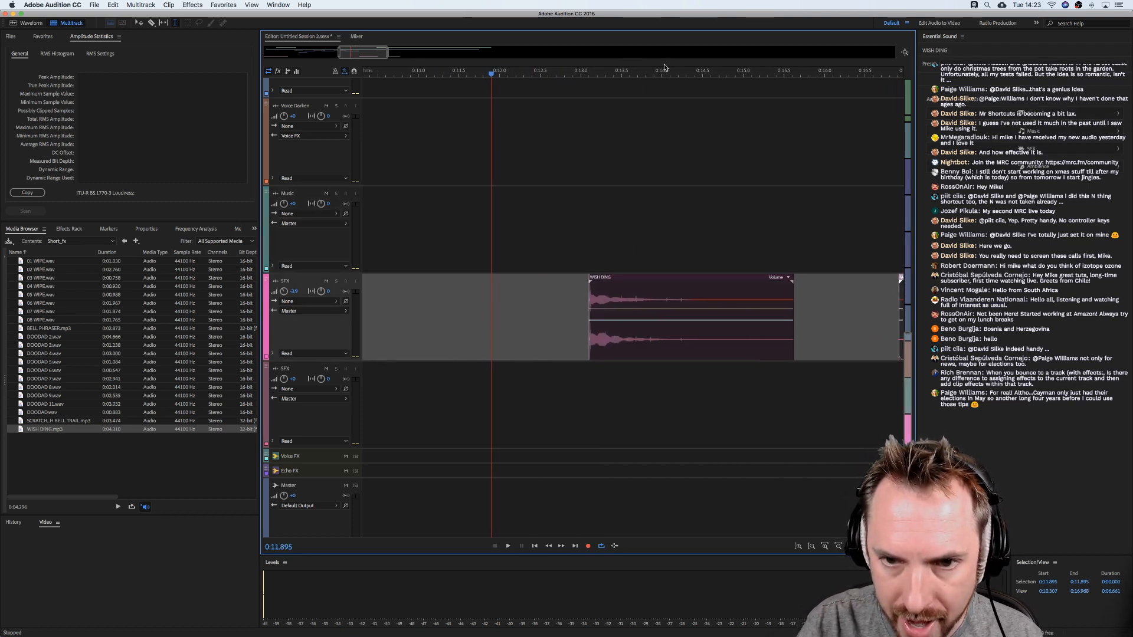
{"action": "key", "text": "backslash"}
{"action": "left_click_drag", "start_coordinate": [667, 319], "coordinate": [730, 319]}
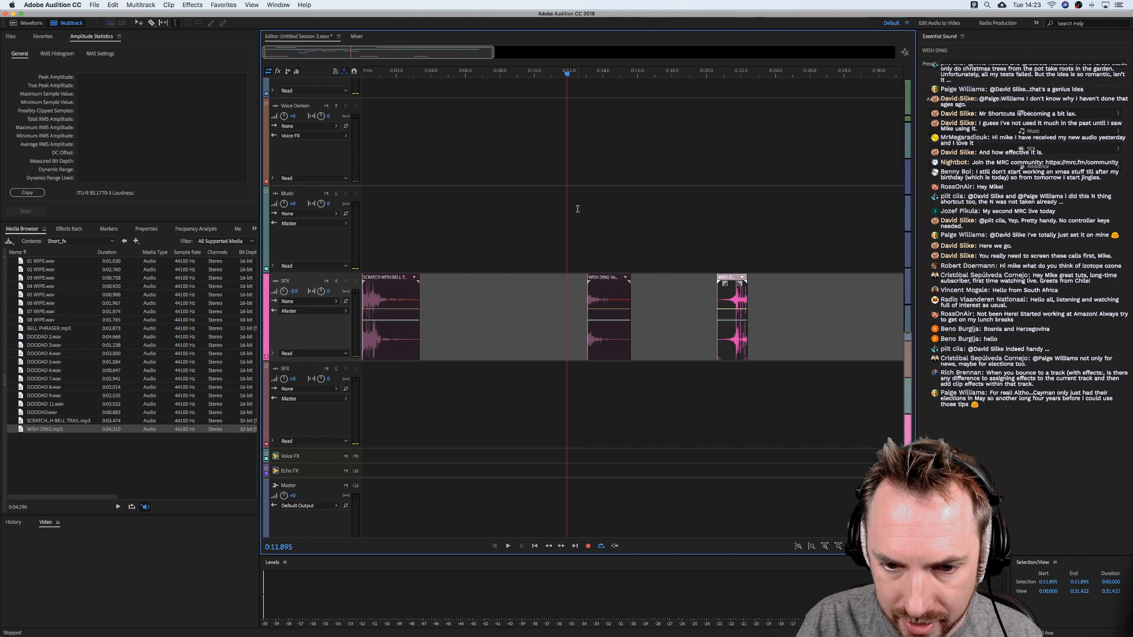
Move the long Voice Processed xmas clip to start at about 13.0 seconds, listening to the transition before and after.
{"action": "left_click", "coordinate": [567, 203]}
{"action": "key", "text": "space"}
{"action": "scroll", "coordinate": [614, 192], "scroll_direction": "up", "scroll_amount": 10}
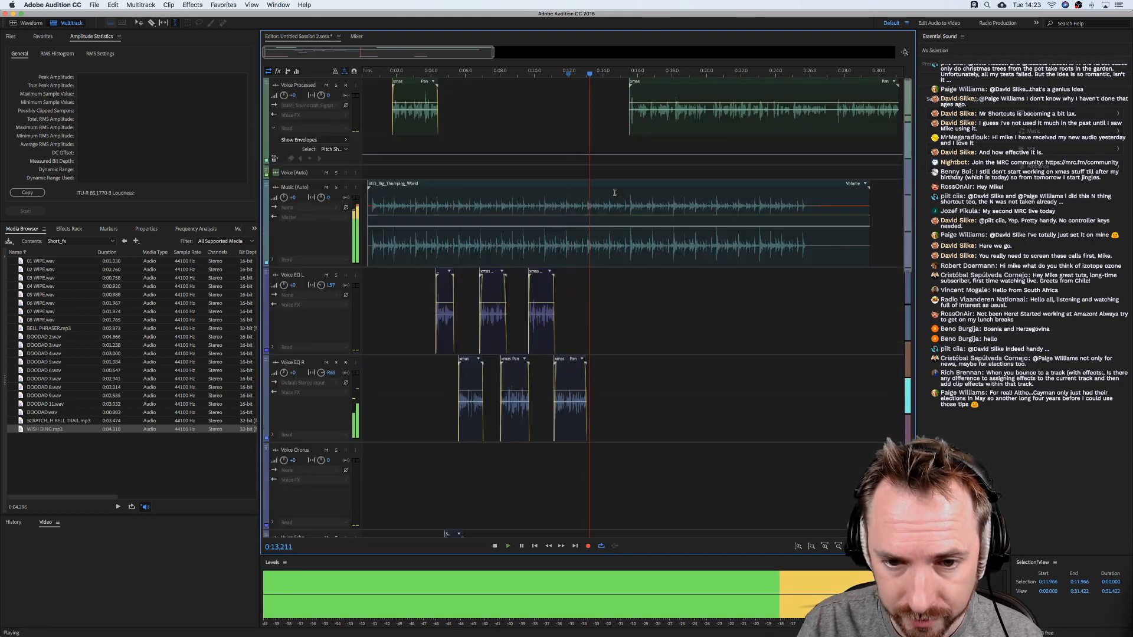
{"action": "key", "text": "space"}
{"action": "left_click_drag", "start_coordinate": [650, 127], "coordinate": [607, 127]}
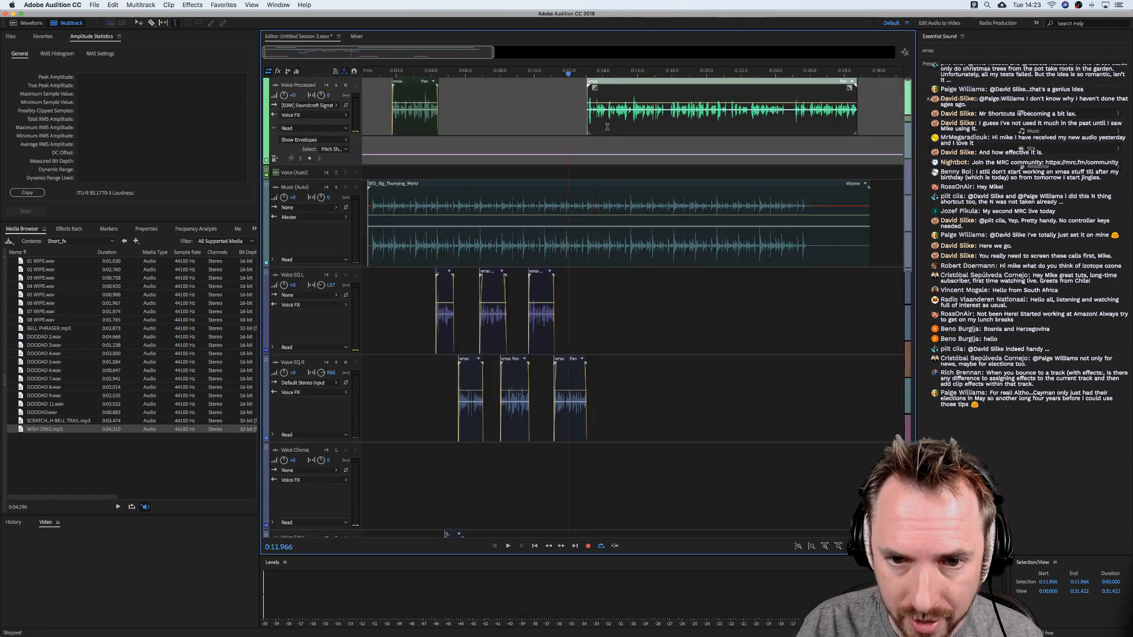
{"action": "scroll", "coordinate": [598, 74], "scroll_direction": "up", "scroll_amount": 5}
{"action": "key", "text": "space"}
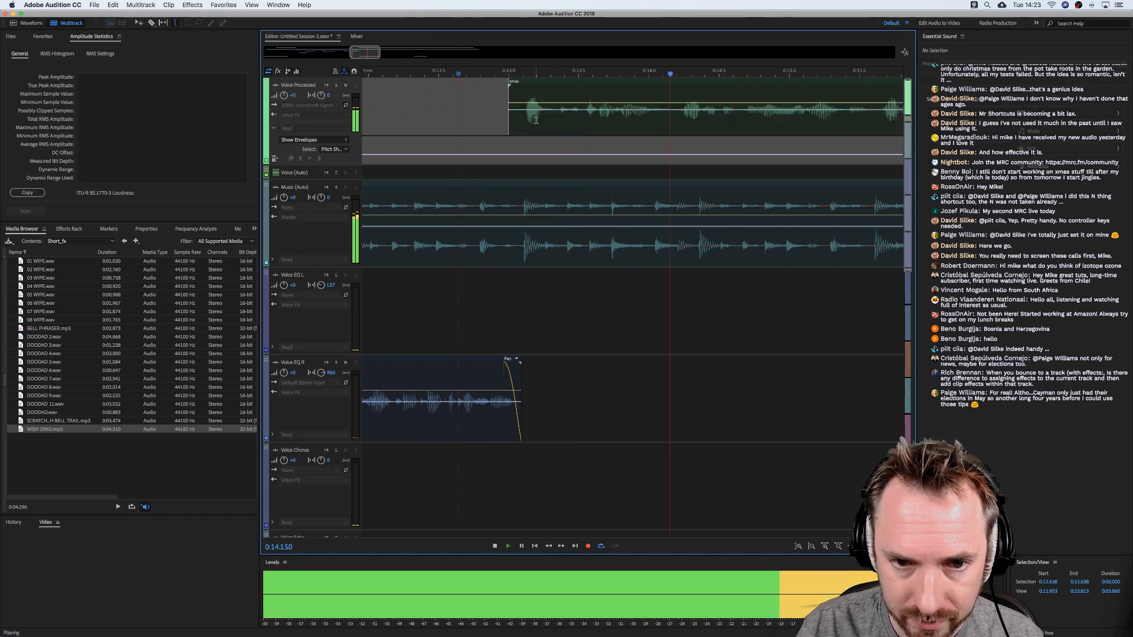
{"action": "scroll", "coordinate": [581, 74], "scroll_direction": "down", "scroll_amount": 5}
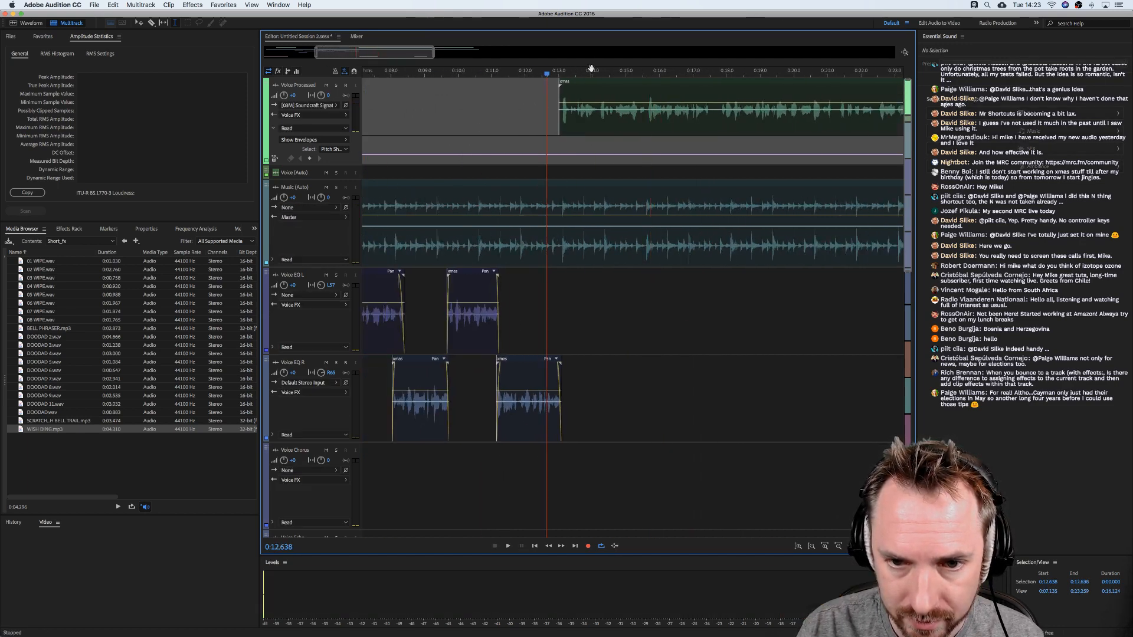
Add a short fade-in to the long Voice Processed xmas clip, nudge it slightly earlier, and play back from about 13.0 seconds.
{"action": "scroll", "coordinate": [592, 70], "scroll_direction": "up", "scroll_amount": 3}
{"action": "key", "text": "space"}
{"action": "left_click", "coordinate": [496, 87]}
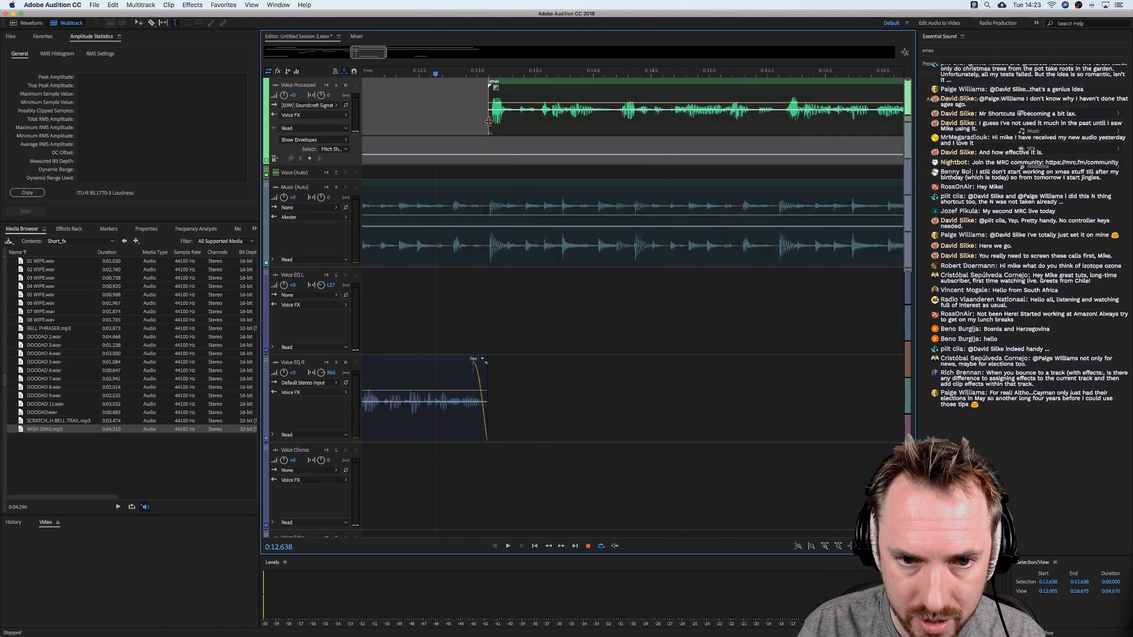
{"action": "left_click_drag", "start_coordinate": [497, 88], "coordinate": [505, 82]}
{"action": "left_click", "coordinate": [480, 95]}
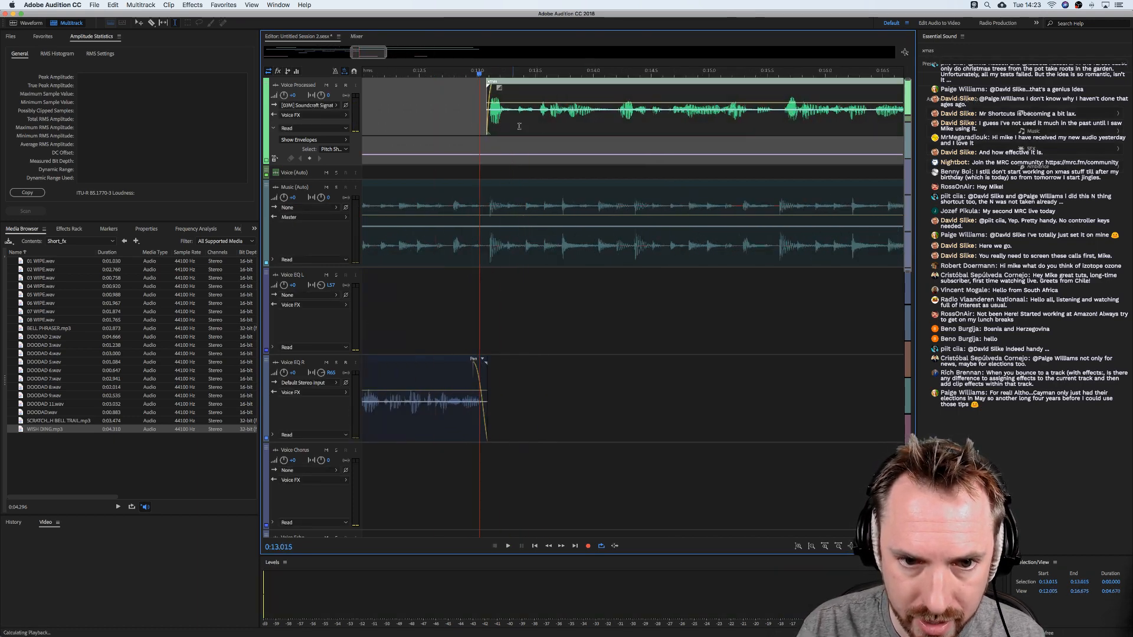
{"action": "key", "text": "space"}
{"action": "key", "text": "space"}
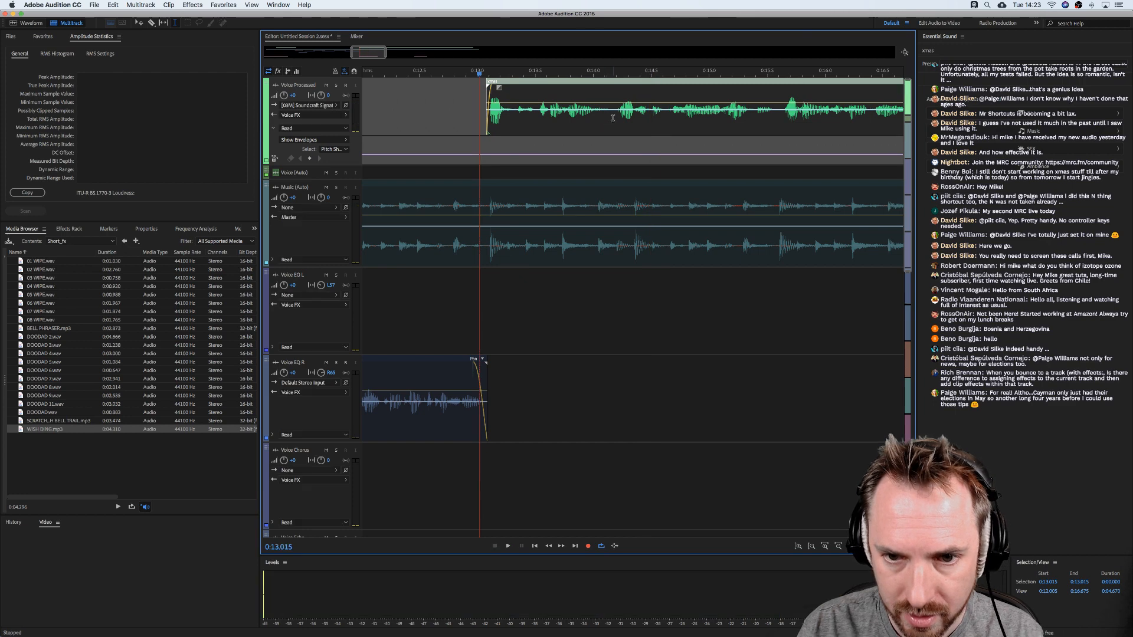
Delete the Voice Processed pause from about 14.2 to 14.3 seconds, close the gap with short fades, and play back from about 12.6 seconds.
{"action": "left_click_drag", "start_coordinate": [613, 118], "coordinate": [633, 123]}
{"action": "key", "text": "Delete"}
{"action": "left_click", "coordinate": [459, 120]}
{"action": "left_click", "coordinate": [430, 118]}
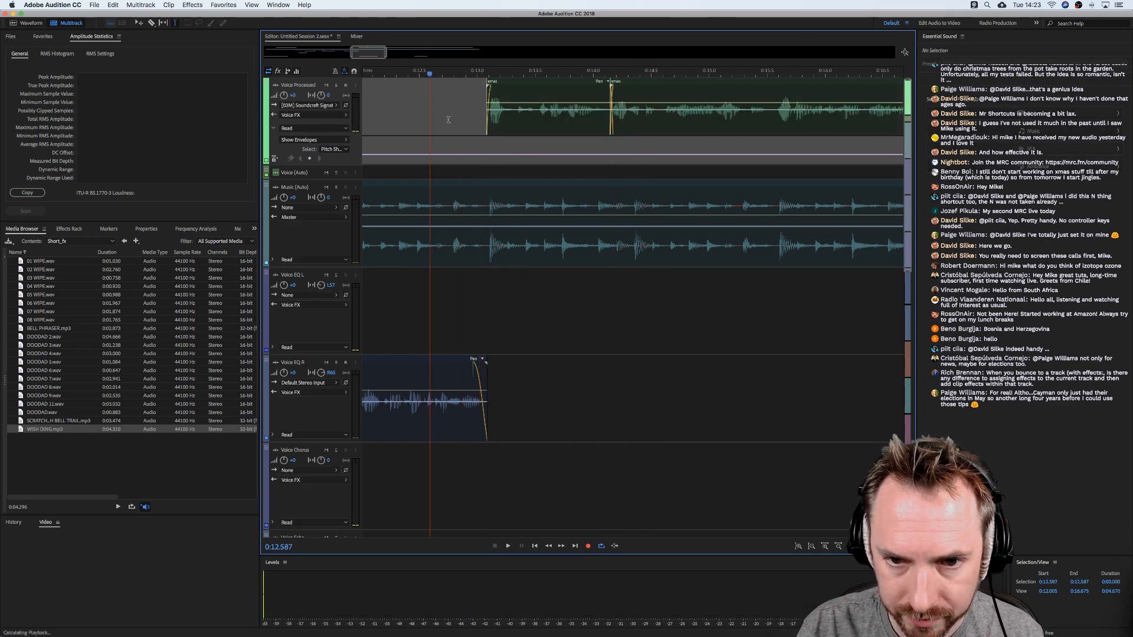
{"action": "key", "text": "space"}
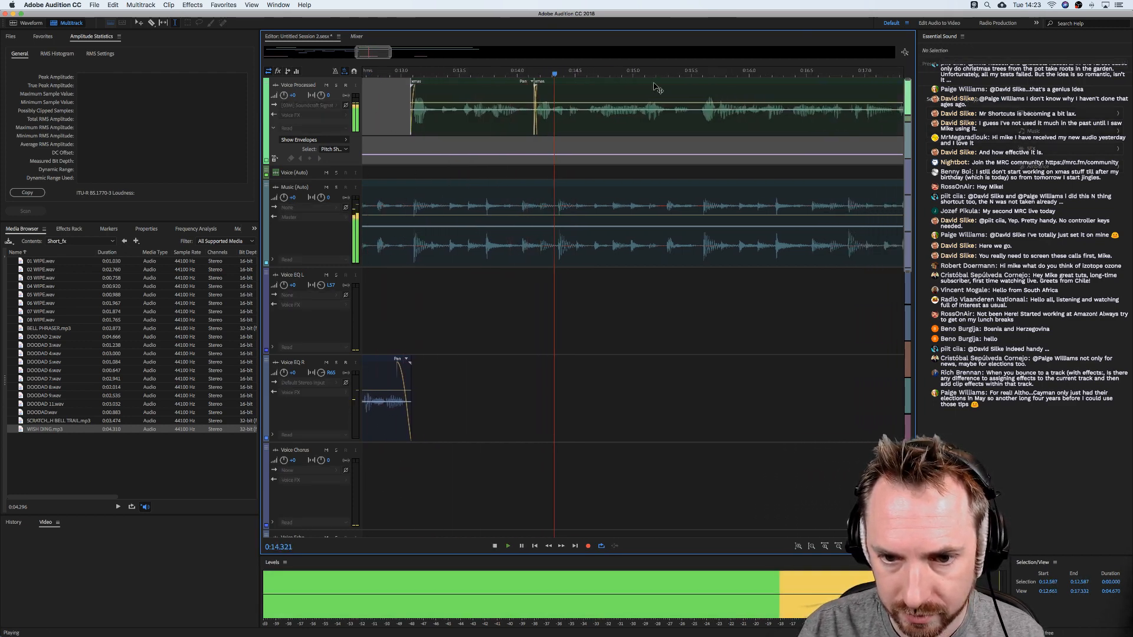
Listen on through the Voice Processed voice-over and delete its short pause from about 15.57 to 15.60 seconds.
{"action": "key", "text": "space"}
{"action": "left_click", "coordinate": [577, 129]}
{"action": "key", "text": "space"}
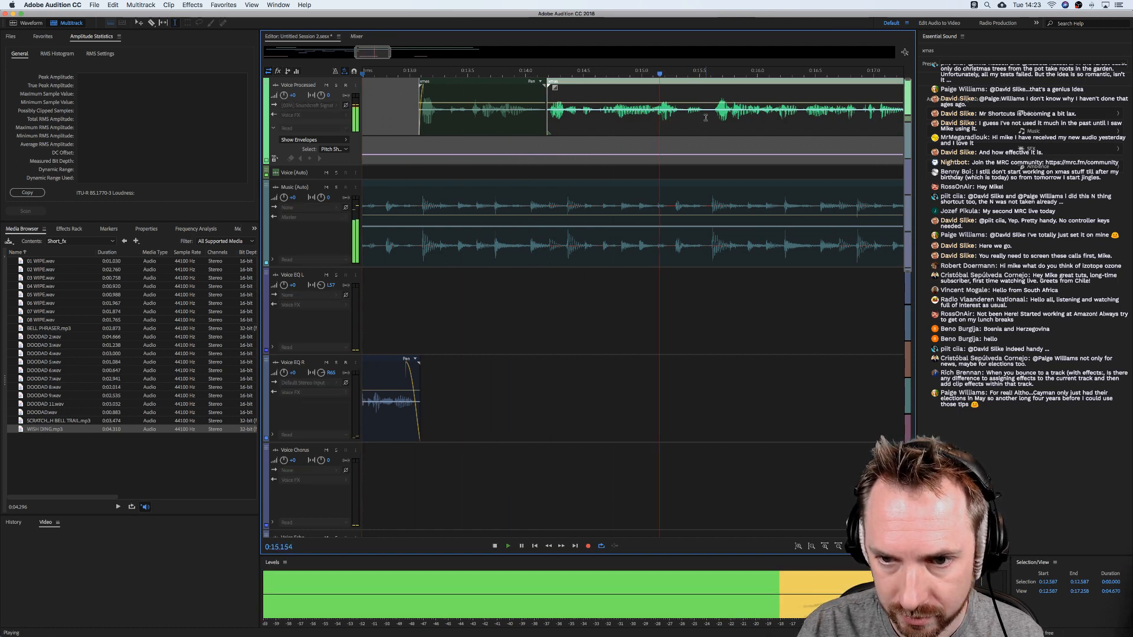
{"action": "key", "text": "space"}
{"action": "left_click_drag", "start_coordinate": [707, 117], "coordinate": [711, 121]}
{"action": "key", "text": "Delete"}
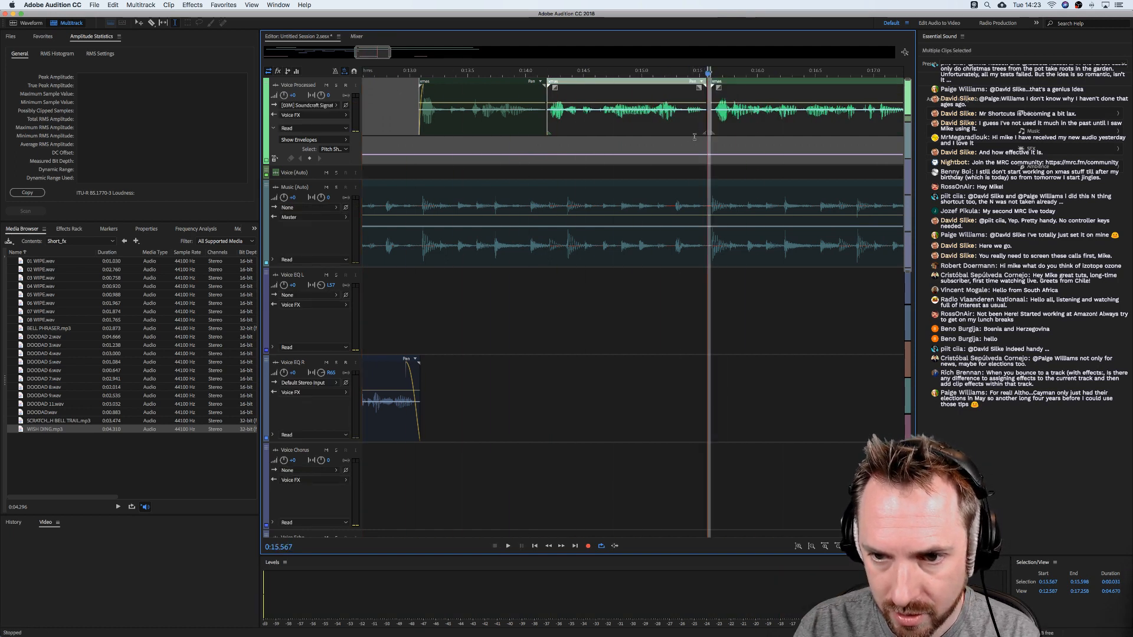
Close the gap at about 15.6 seconds by moving the following xmas clip earlier, and play back from about 12.9 seconds.
{"action": "key", "text": "Left"}
{"action": "left_click", "coordinate": [732, 374]}
{"action": "left_click", "coordinate": [726, 107]}
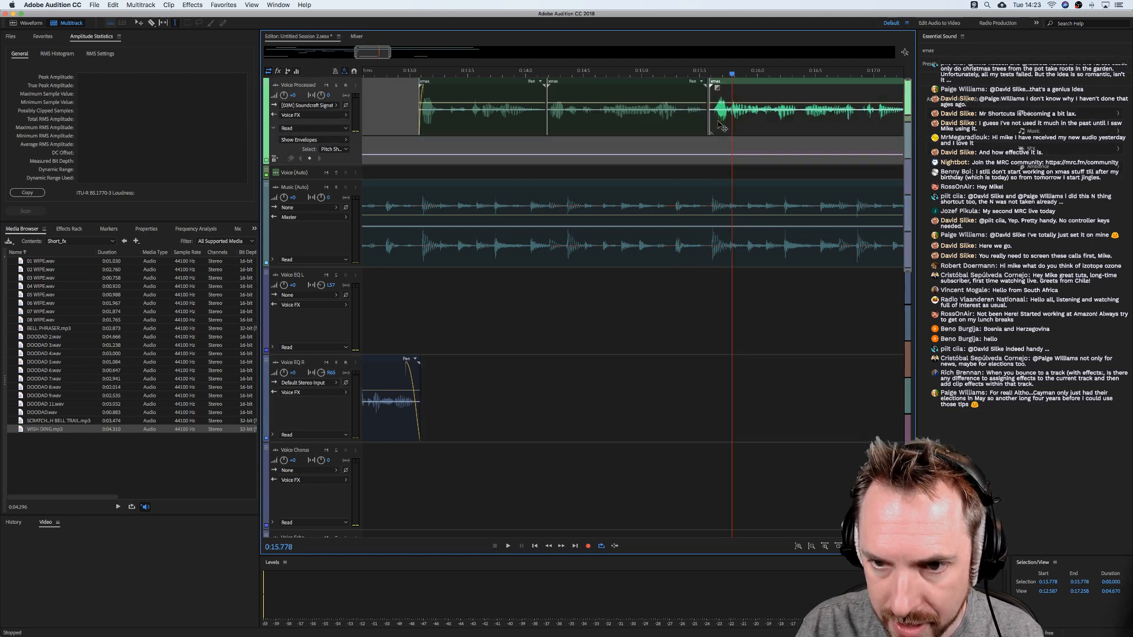
{"action": "left_click", "coordinate": [713, 203]}
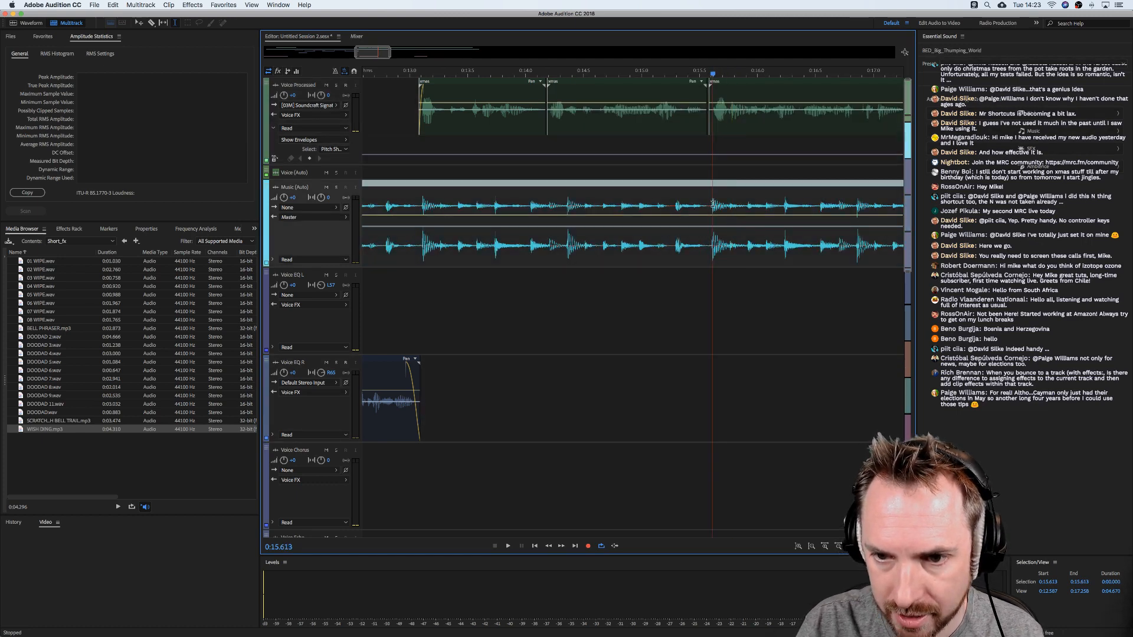
{"action": "left_click", "coordinate": [735, 118]}
{"action": "left_click", "coordinate": [402, 114]}
{"action": "key", "text": "space"}
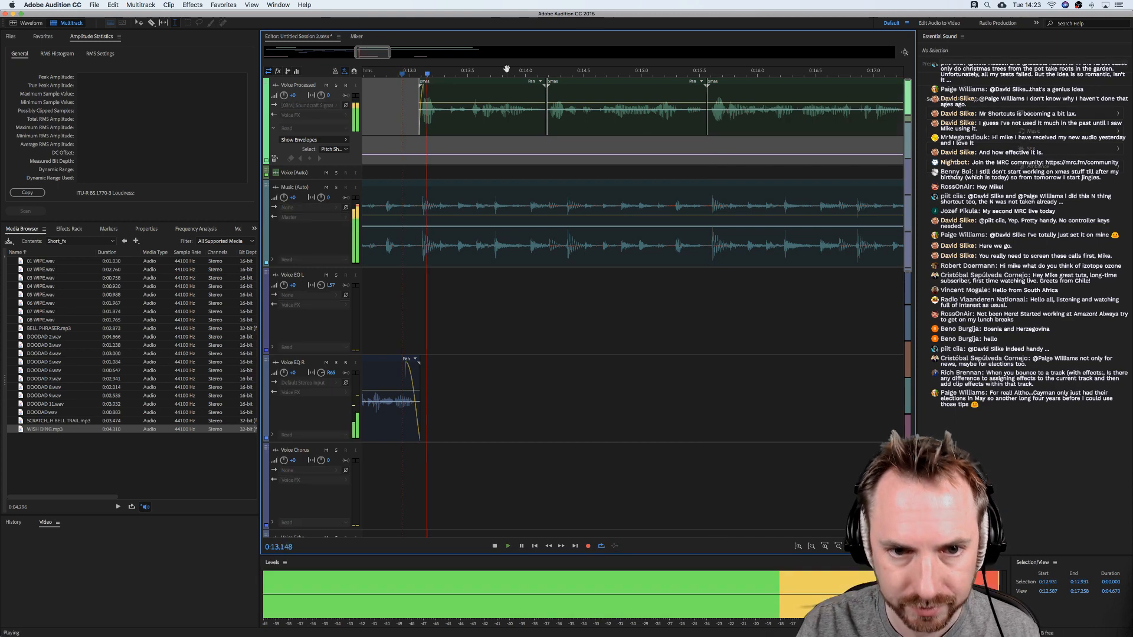
Cut the Voice Processed pause from about 17.4 to 17.7 seconds and move the remaining xmas part to Voice Chorus at about 17.4 seconds.
{"action": "scroll", "coordinate": [517, 69], "scroll_direction": "down", "scroll_amount": 3}
{"action": "scroll", "coordinate": [517, 69], "scroll_direction": "down", "scroll_amount": 7}
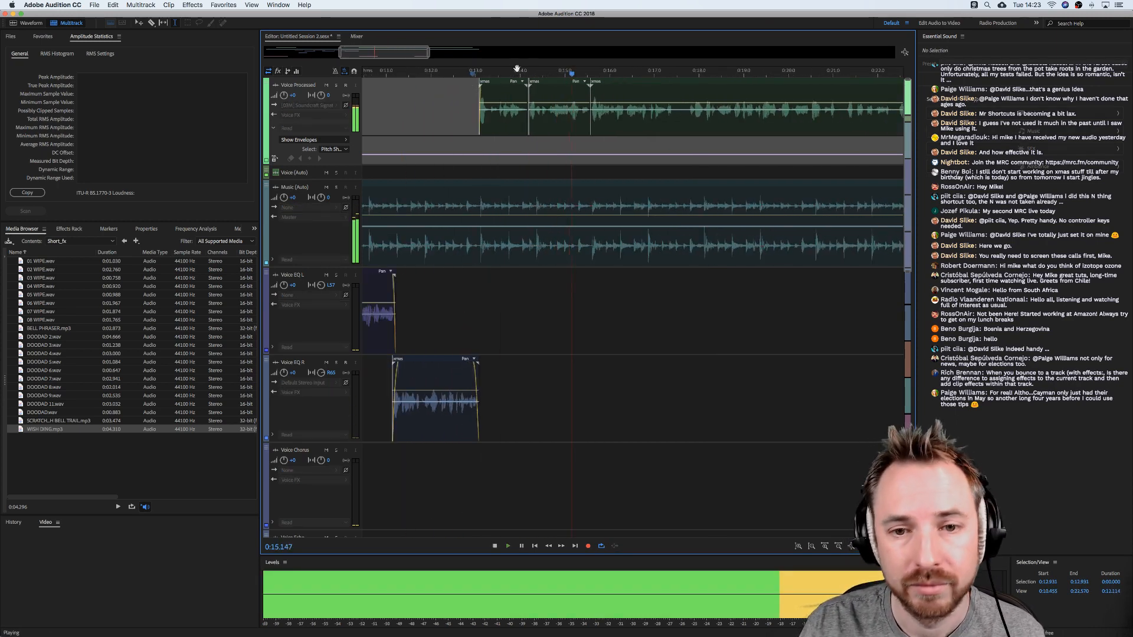
{"action": "scroll", "coordinate": [574, 106], "scroll_direction": "down", "scroll_amount": 5}
{"action": "scroll", "coordinate": [574, 106], "scroll_direction": "down", "scroll_amount": 3}
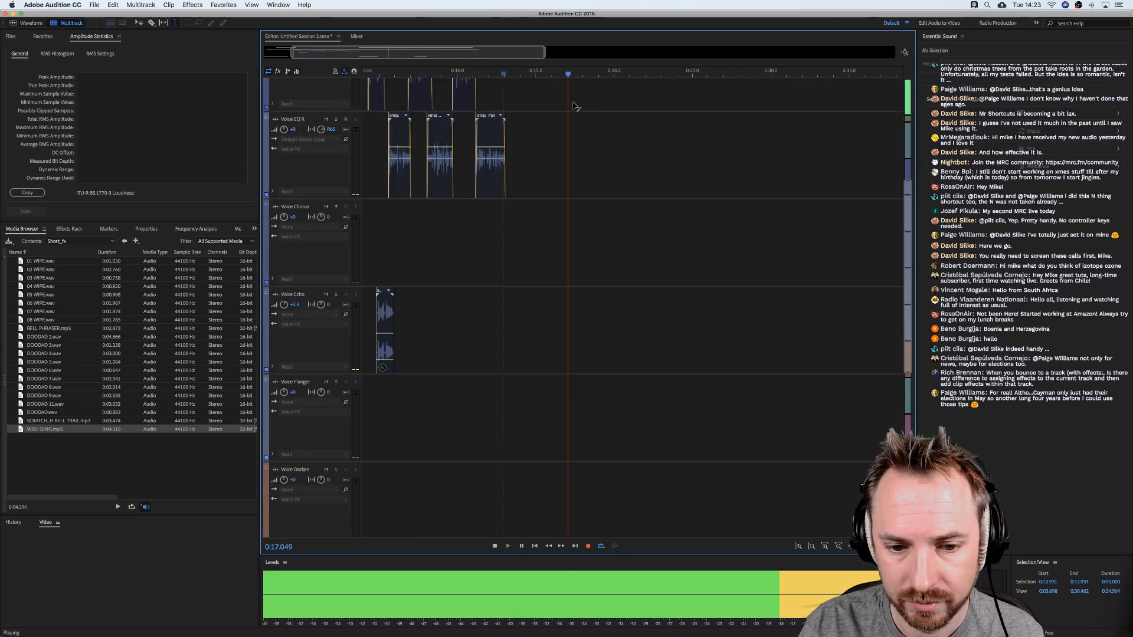
{"action": "scroll", "coordinate": [573, 106], "scroll_direction": "up", "scroll_amount": 10}
{"action": "left_click", "coordinate": [574, 114]}
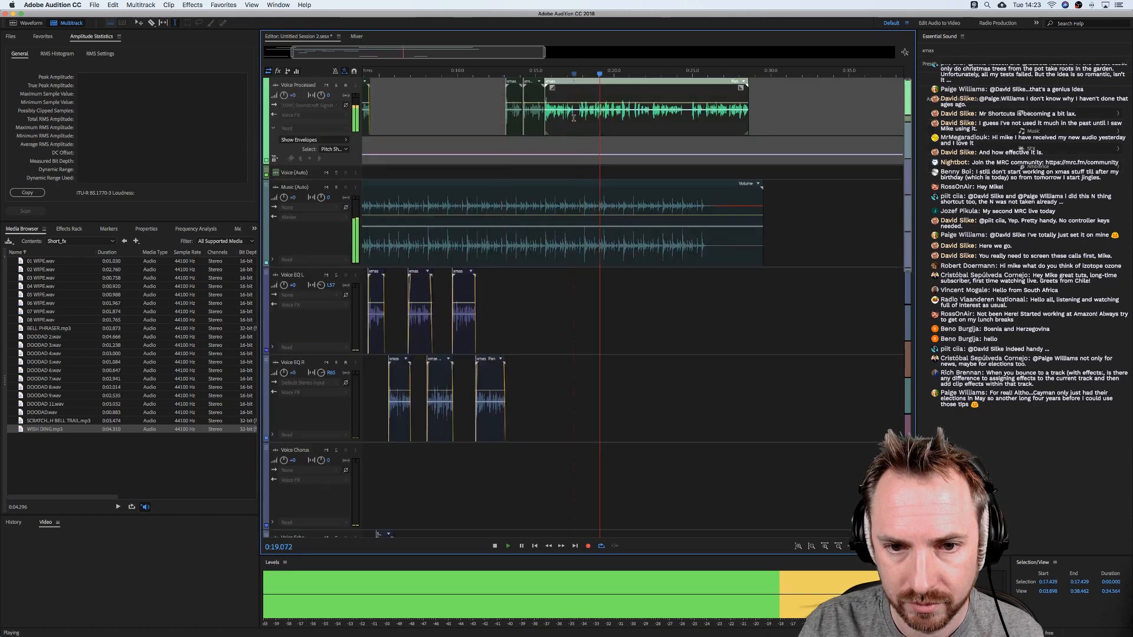
{"action": "key", "text": "space"}
{"action": "scroll", "coordinate": [581, 73], "scroll_direction": "up", "scroll_amount": 8}
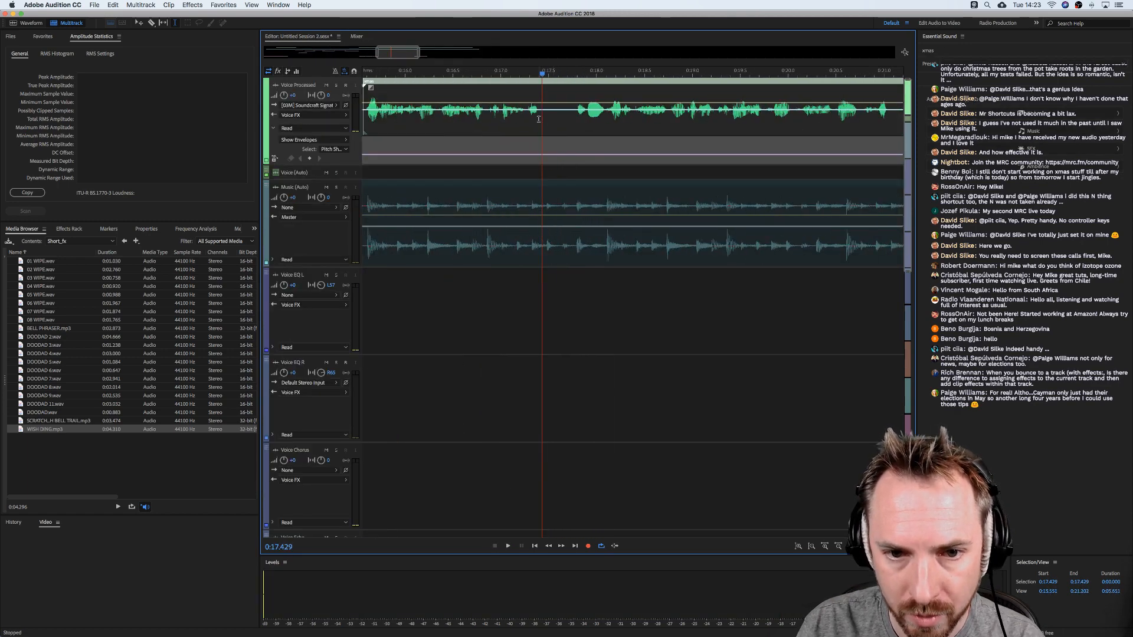
{"action": "left_click_drag", "start_coordinate": [539, 118], "coordinate": [570, 458]}
{"action": "key", "text": "Delete"}
Play back from about 17.1 seconds and delete the Voice Chorus pause from about 20.70 to 20.82 seconds.
{"action": "left_click", "coordinate": [509, 311]}
{"action": "key", "text": "space"}
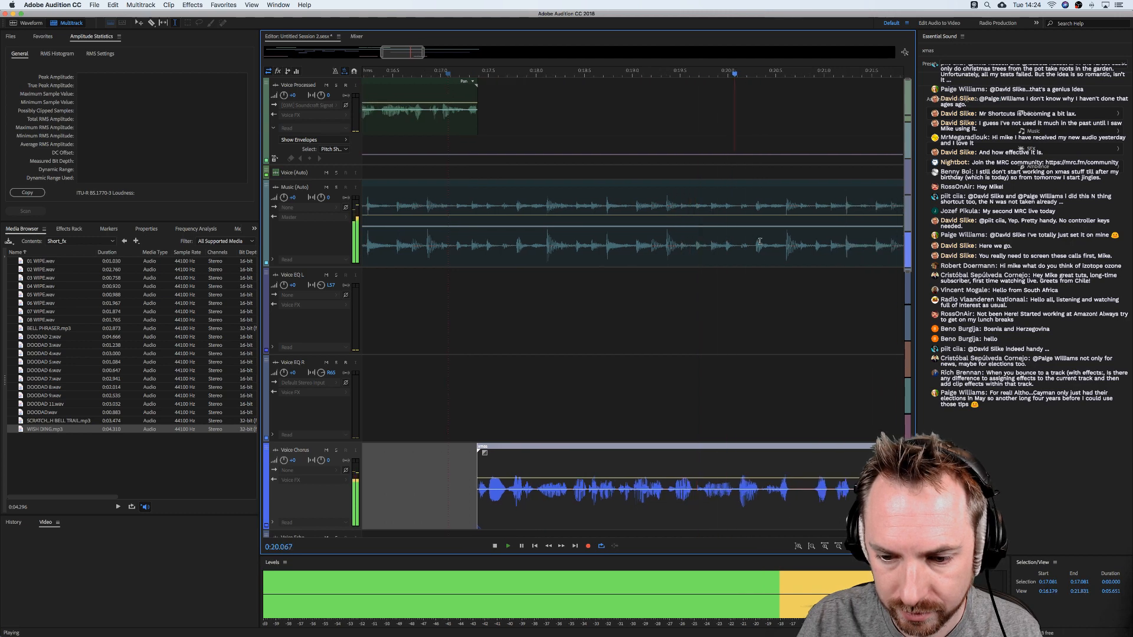
{"action": "left_click_drag", "start_coordinate": [793, 481], "coordinate": [808, 481]}
{"action": "key", "text": "Delete"}
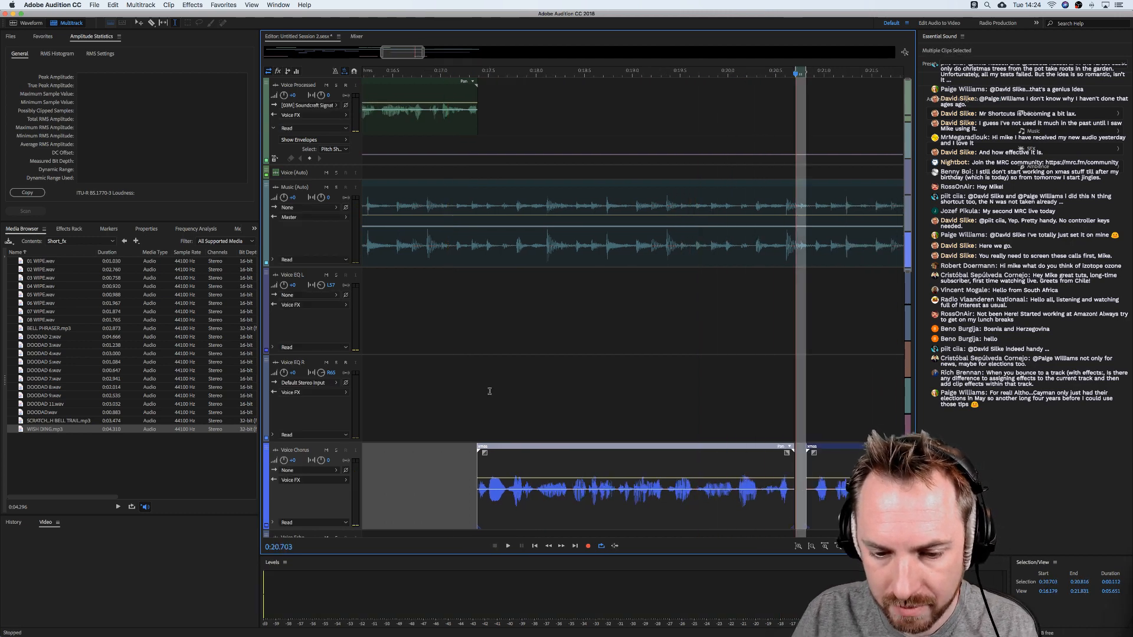
Show the automation lane of the Voice Chorus track and display the Chorus effect's Wet Output Level envelope.
{"action": "key", "text": "space"}
{"action": "scroll", "coordinate": [517, 384], "scroll_direction": "down", "scroll_amount": 5}
{"action": "scroll", "coordinate": [517, 384], "scroll_direction": "down", "scroll_amount": 3}
{"action": "left_click", "coordinate": [465, 186]}
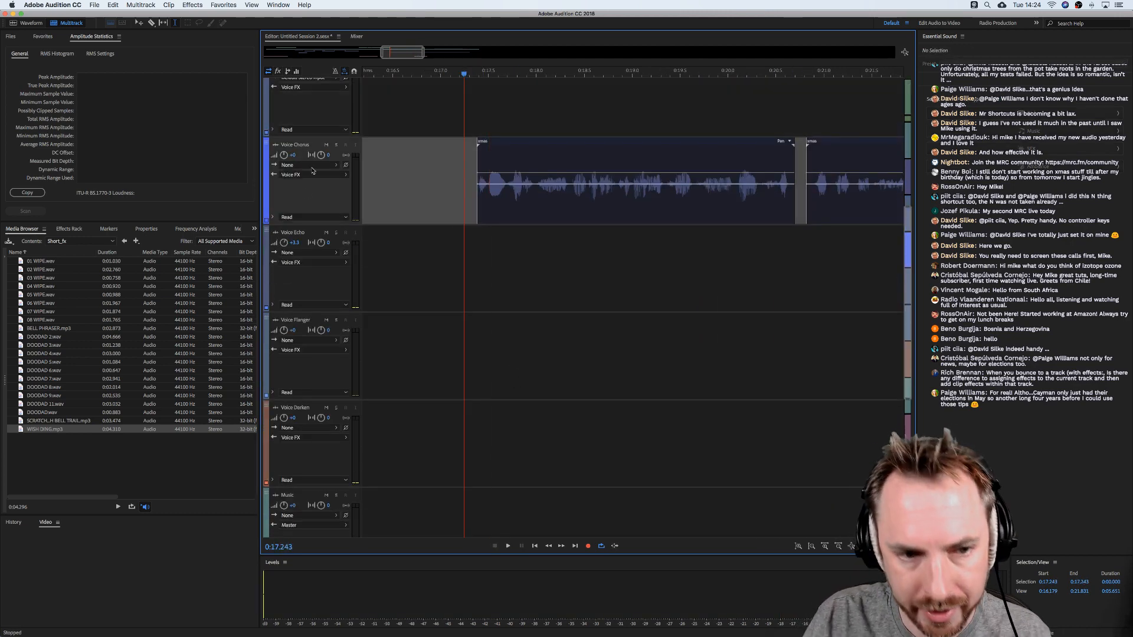
{"action": "left_click", "coordinate": [272, 218]}
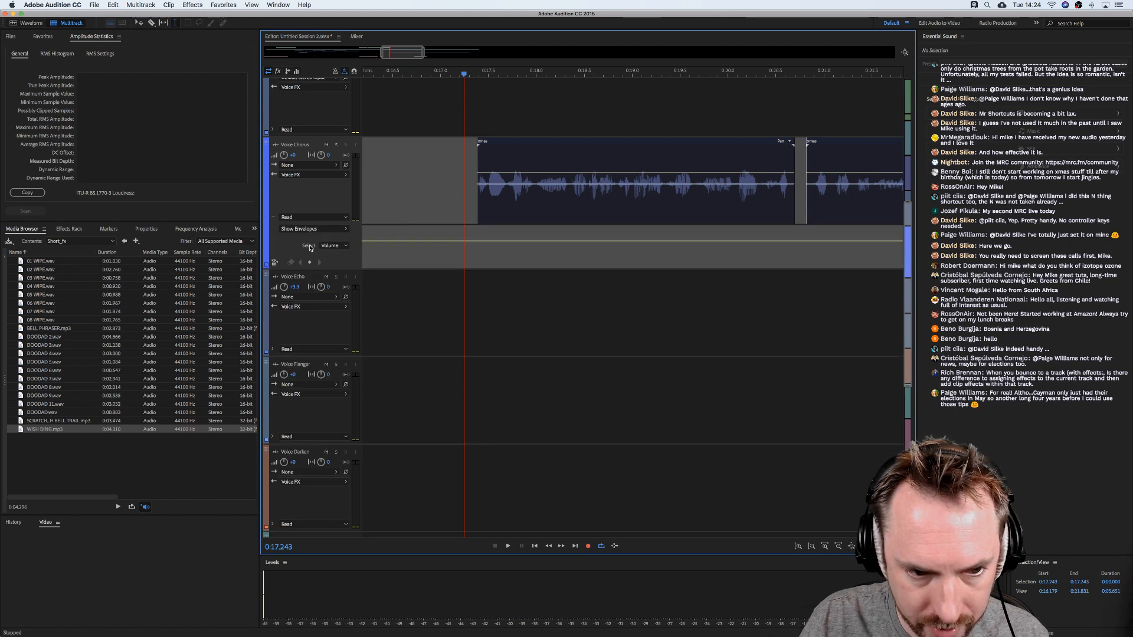
{"action": "left_click", "coordinate": [338, 229]}
{"action": "mouse_move", "coordinate": [386, 309]}
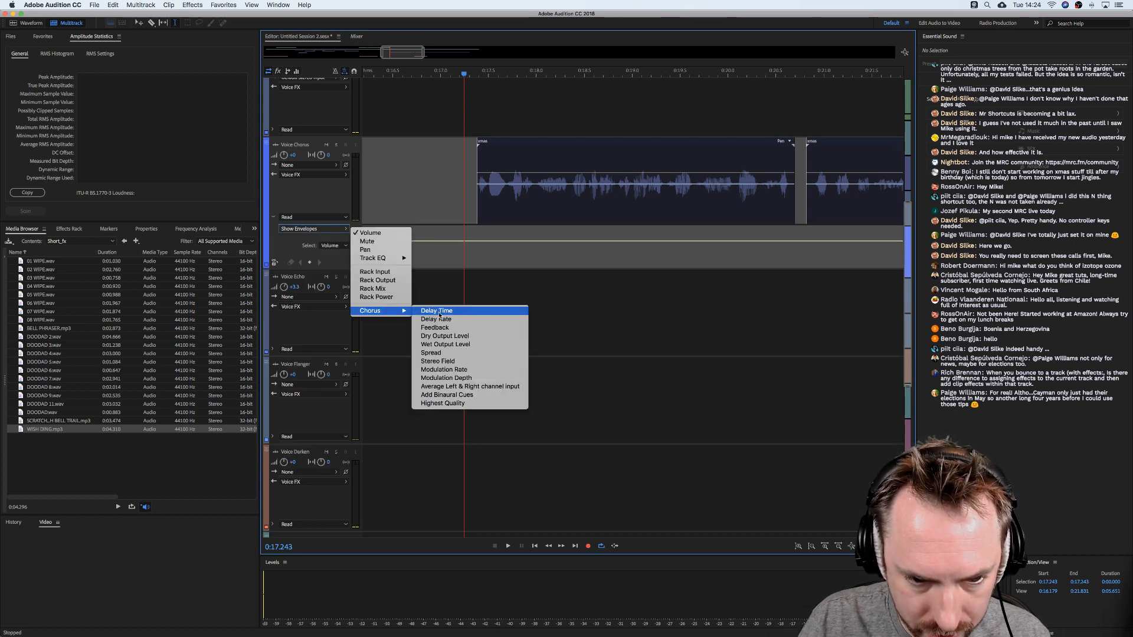
{"action": "left_click", "coordinate": [439, 346]}
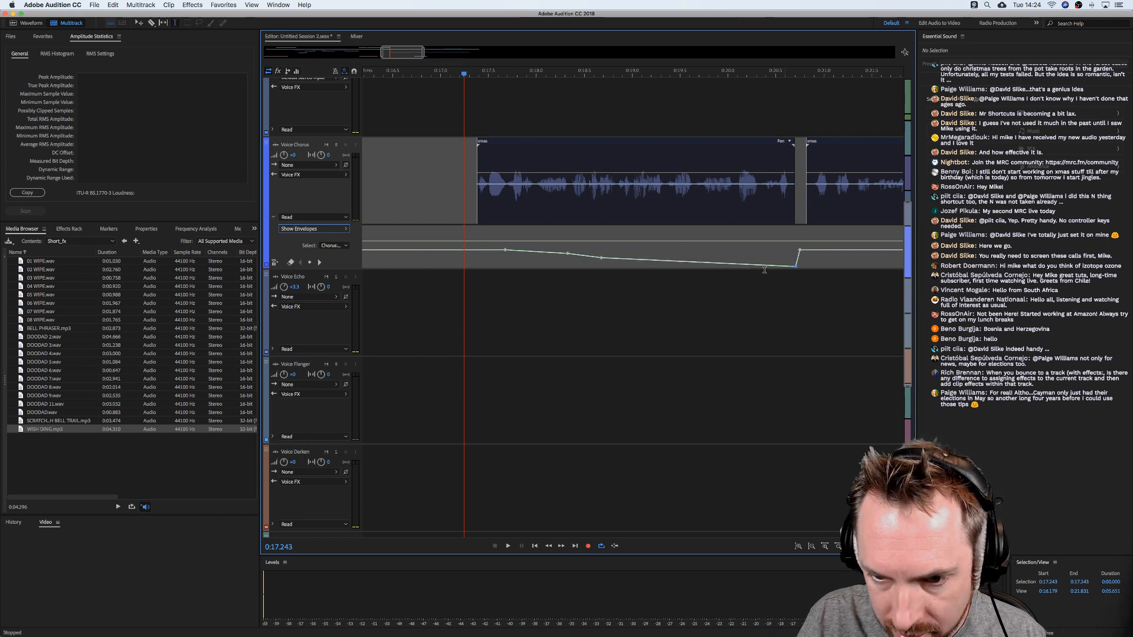
Shape the Chorus envelope to fall from about 17.7 seconds to its minimum at about 18.8 seconds, rising back at about 20.7 seconds.
{"action": "left_click_drag", "start_coordinate": [621, 263], "coordinate": [606, 261]}
{"action": "left_click_drag", "start_coordinate": [610, 259], "coordinate": [611, 272]}
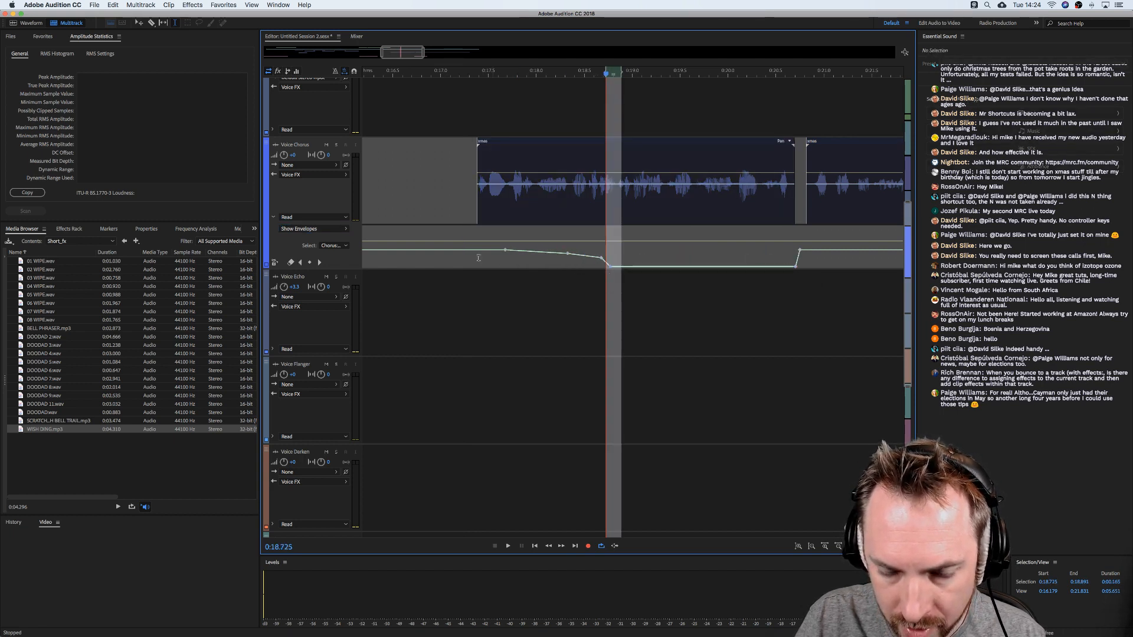
{"action": "left_click", "coordinate": [451, 203]}
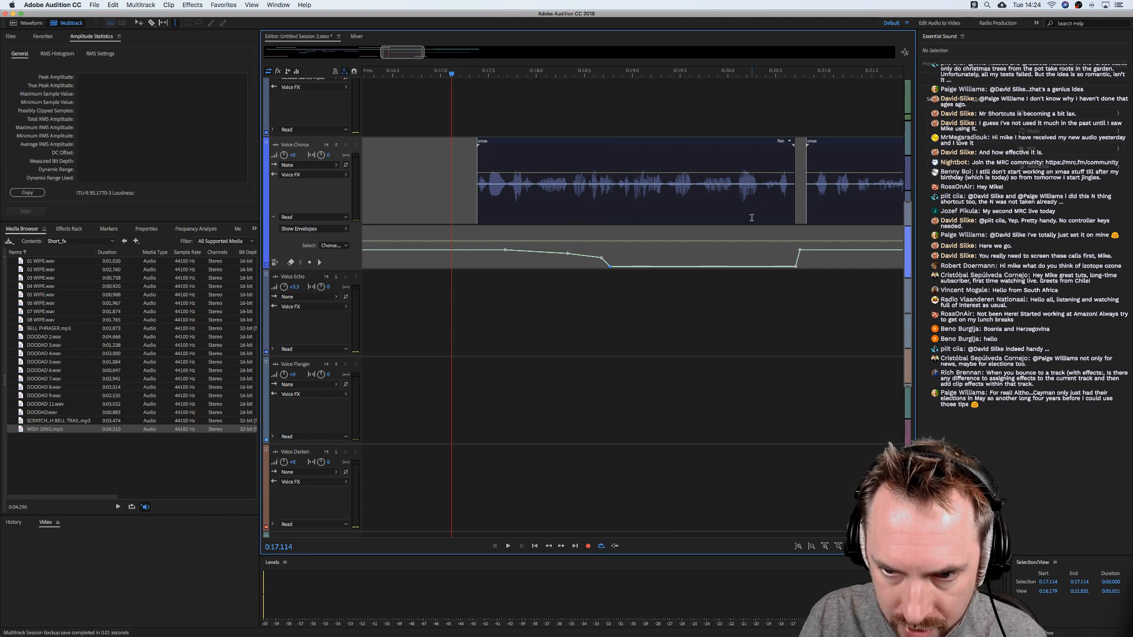
Lengthen the chorus wet-level ramp on Voice Chorus by moving its low keyframe to about 0:19.1, auditioning the change.
{"action": "key", "text": "space"}
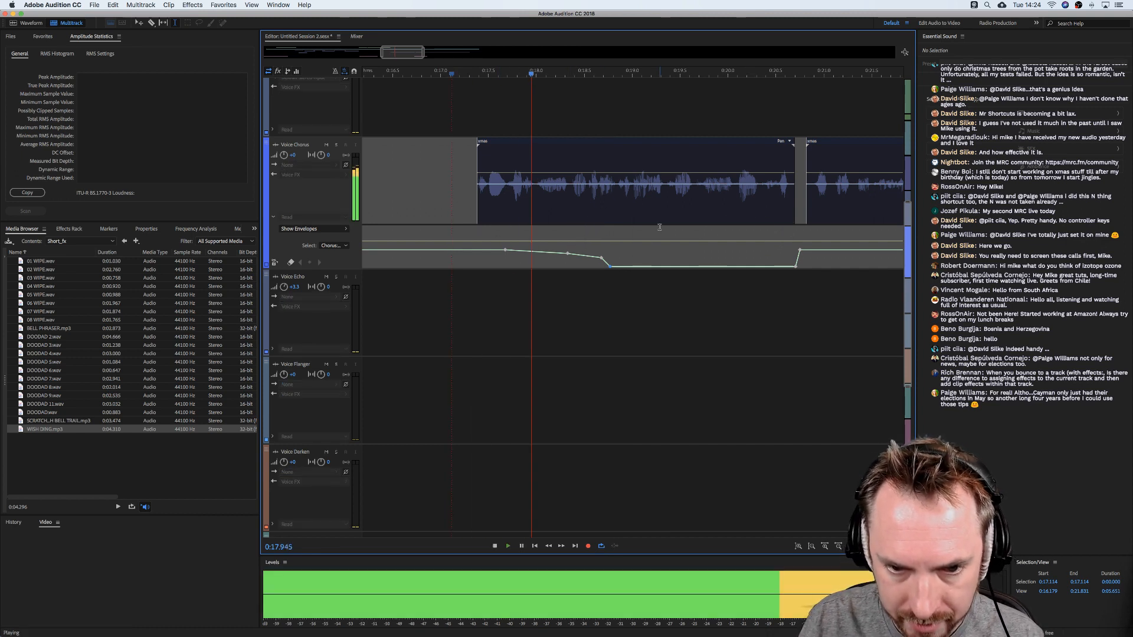
{"action": "key", "text": "space"}
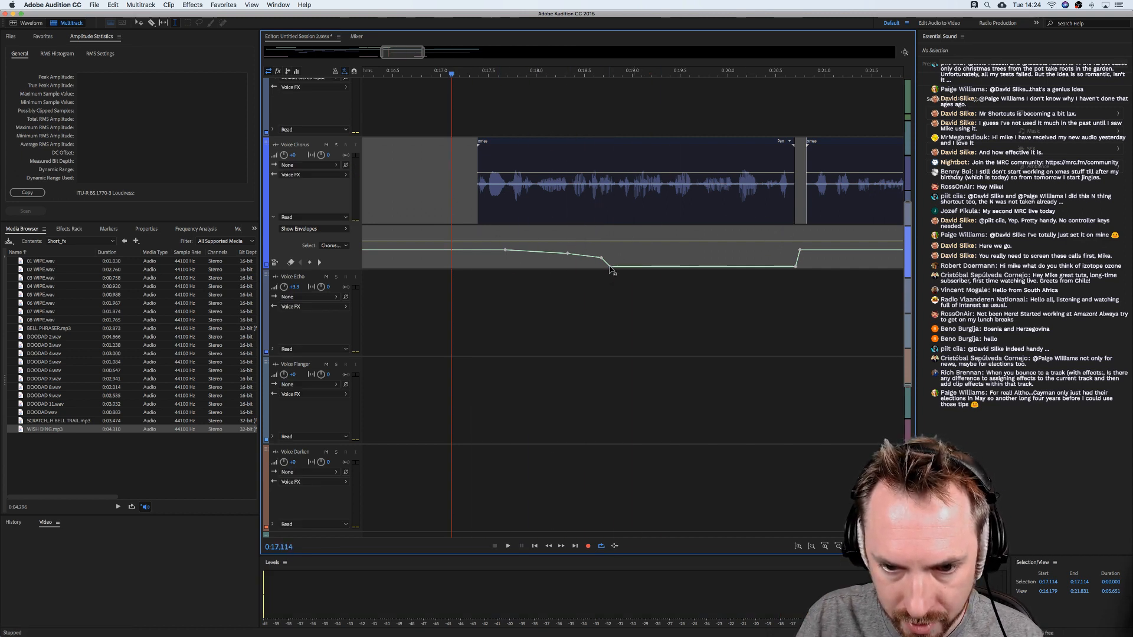
{"action": "key", "text": "space"}
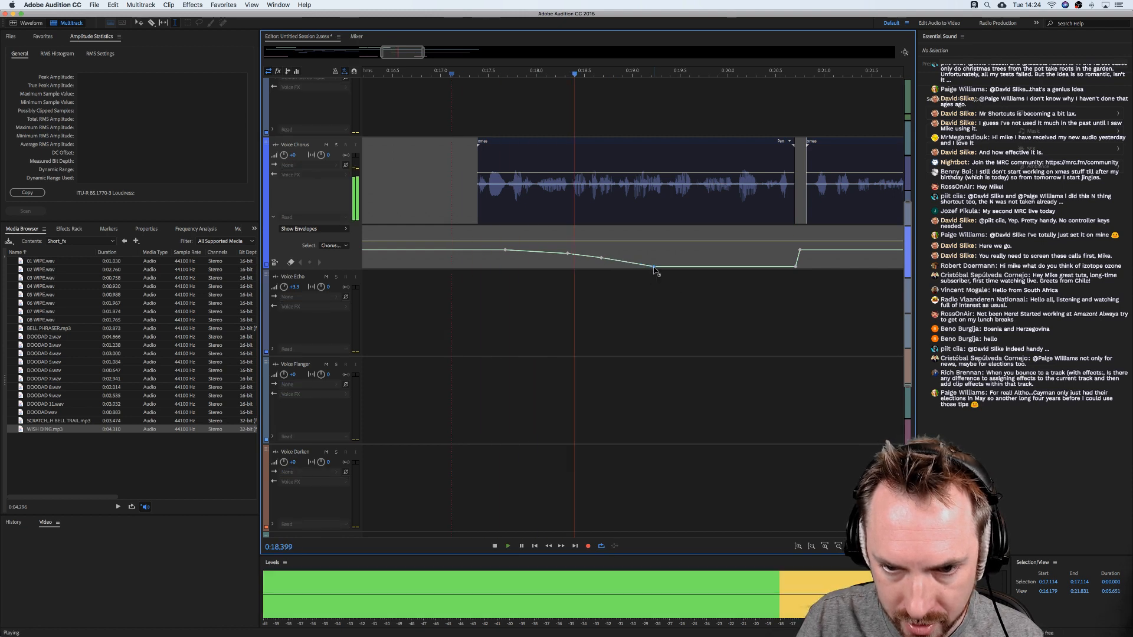
{"action": "key", "text": "space"}
{"action": "left_click_drag", "start_coordinate": [654, 268], "coordinate": [641, 269]}
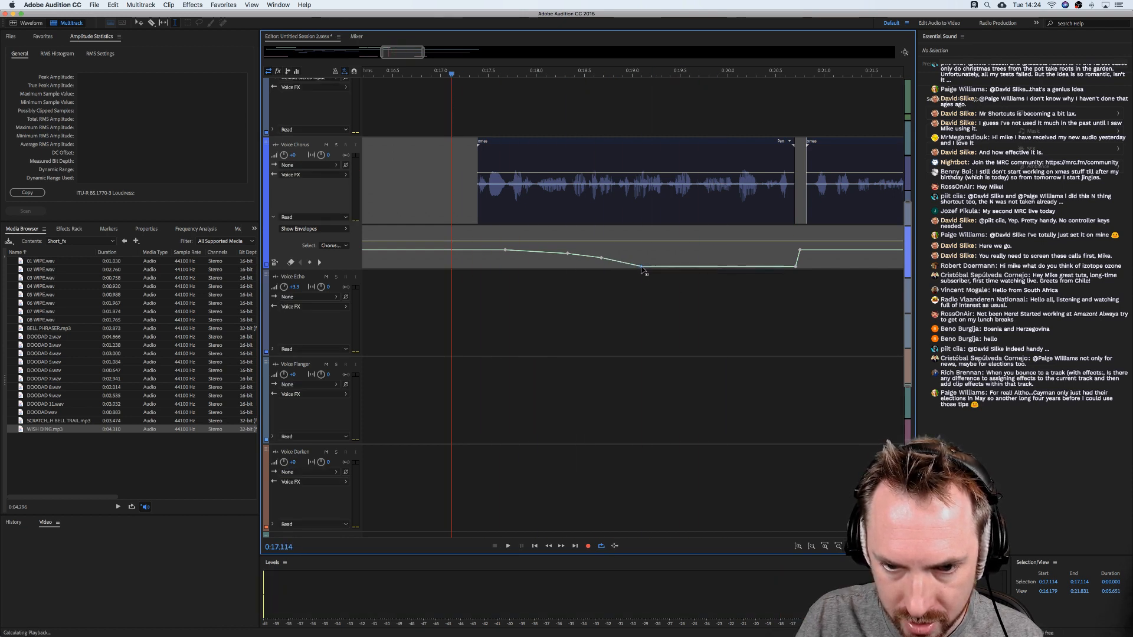
{"action": "key", "text": "space"}
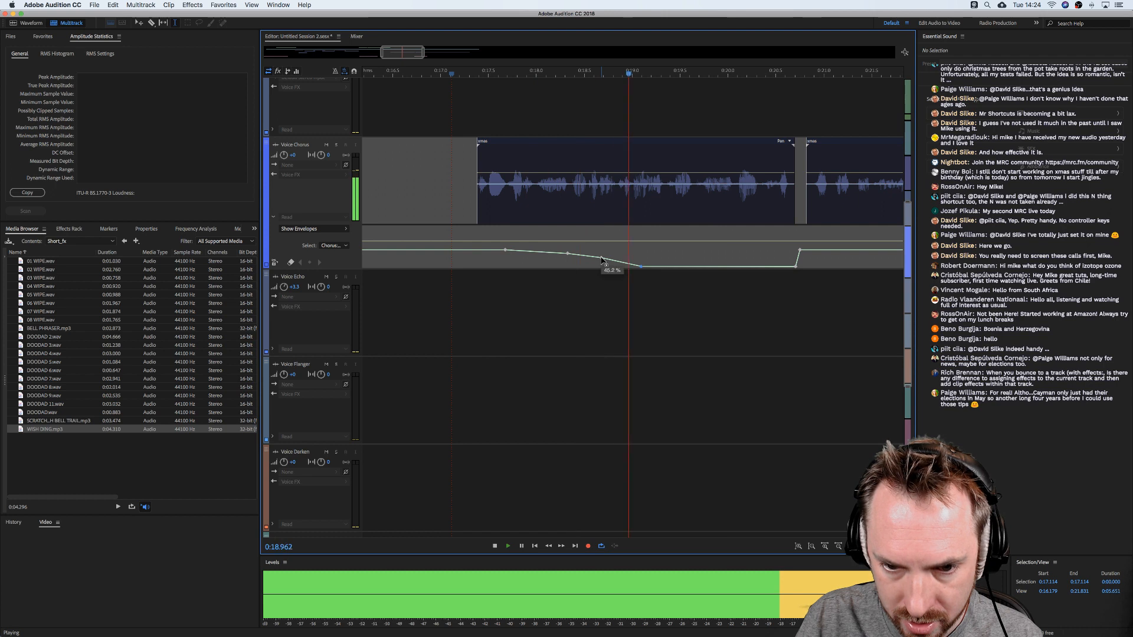
Raise the wet-level keyframe near 0:18.7 slightly, and move the first keyframe earlier and lower, near the clip's start at about 0:17.5.
{"action": "left_click_drag", "start_coordinate": [601, 259], "coordinate": [603, 257]}
{"action": "key", "text": "space"}
{"action": "key", "text": "space"}
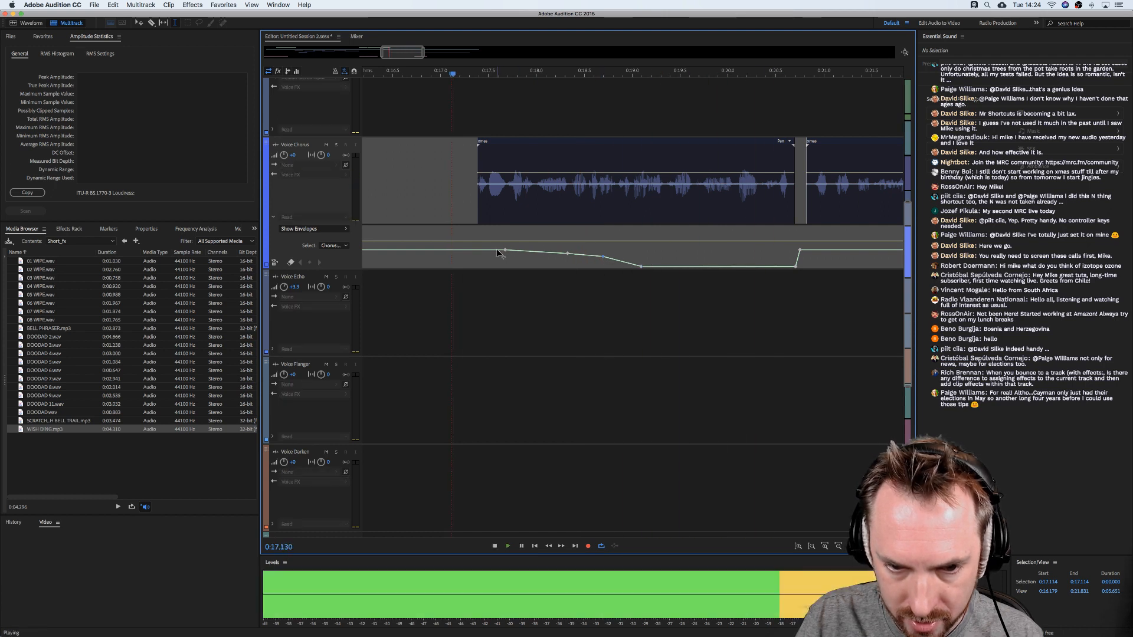
{"action": "left_click_drag", "start_coordinate": [505, 253], "coordinate": [488, 257]}
{"action": "key", "text": "space"}
{"action": "key", "text": "space"}
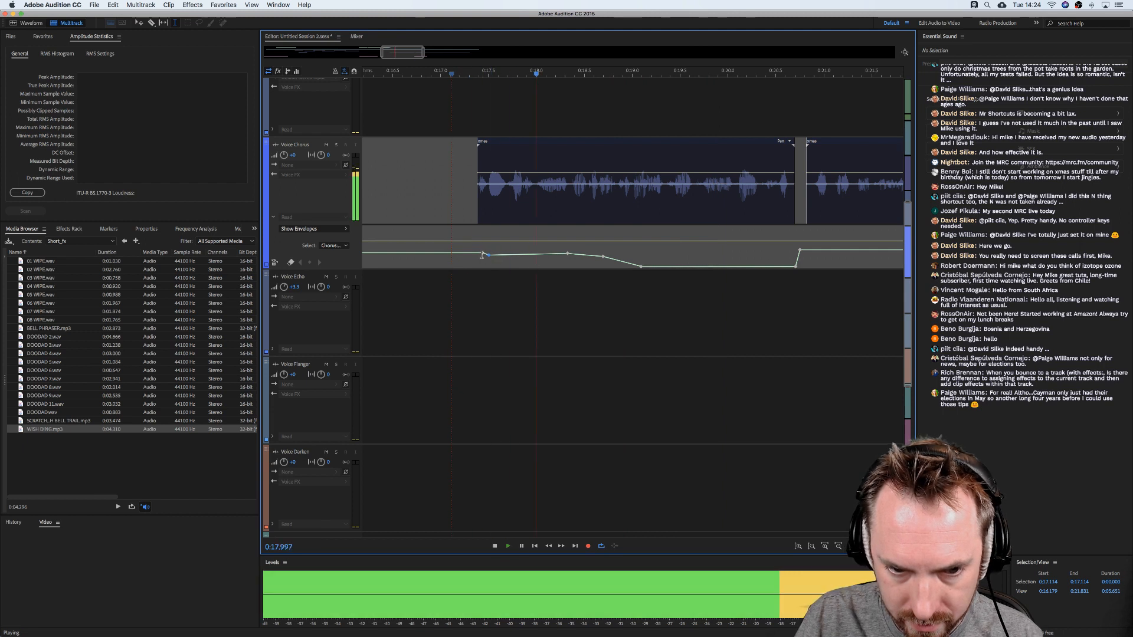
Lower the first three wet-level keyframes inside the Voice Chorus clip slightly and add another on the downward ramp near 0:18.9.
{"action": "key", "text": "space"}
{"action": "left_click_drag", "start_coordinate": [568, 255], "coordinate": [567, 258]}
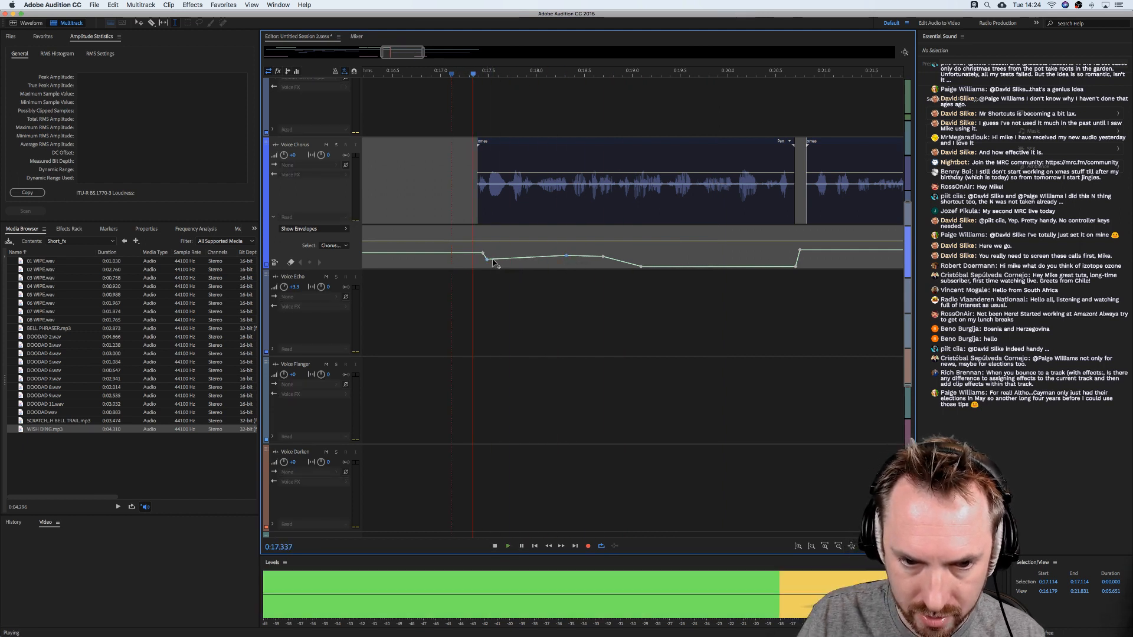
{"action": "left_click_drag", "start_coordinate": [486, 259], "coordinate": [489, 264]}
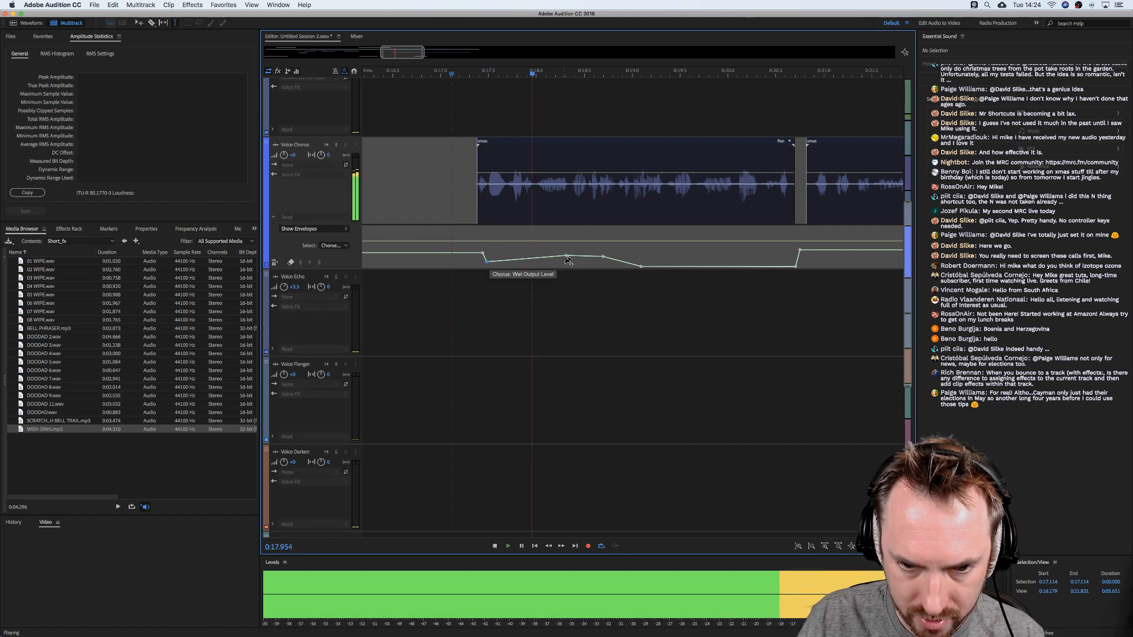
{"action": "left_click_drag", "start_coordinate": [602, 257], "coordinate": [604, 260]}
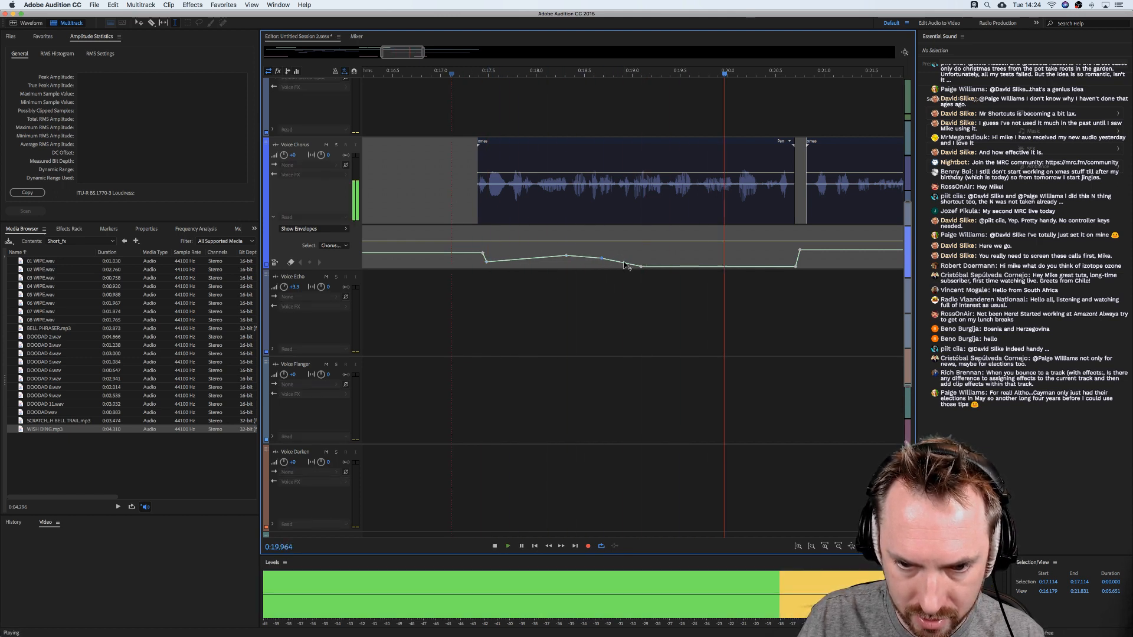
{"action": "left_click", "coordinate": [624, 263]}
{"action": "key", "text": "space"}
Split the first Voice Chorus clip at 0:18.857 and copy its second part onto Voice EQ R at the same time position.
{"action": "key", "text": "space"}
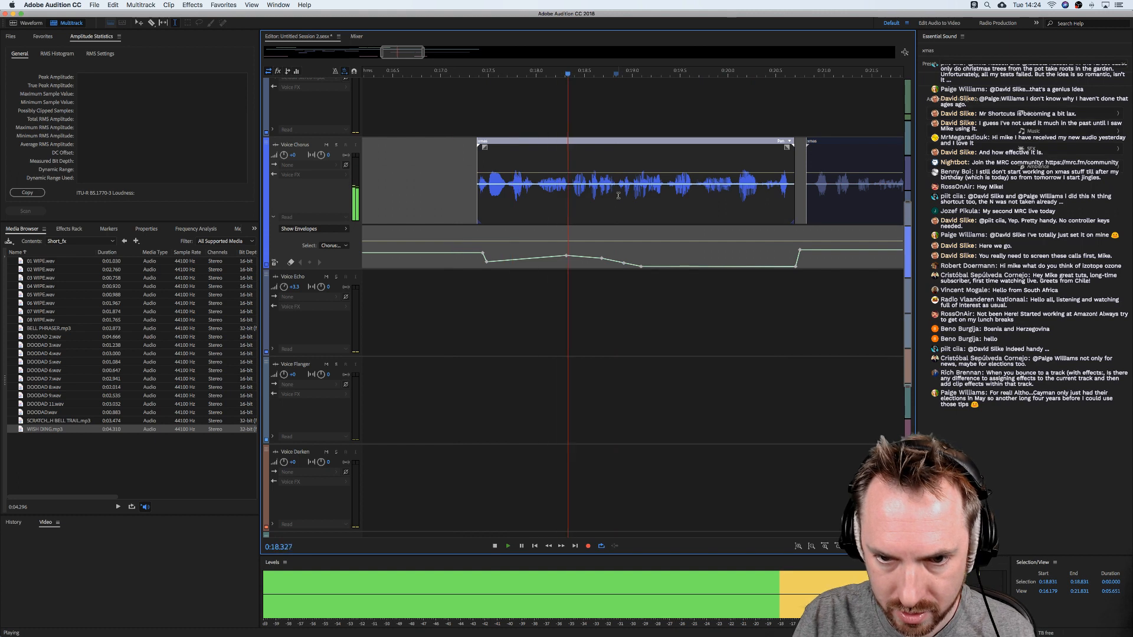
{"action": "key", "text": "space"}
{"action": "key", "text": "super+k"}
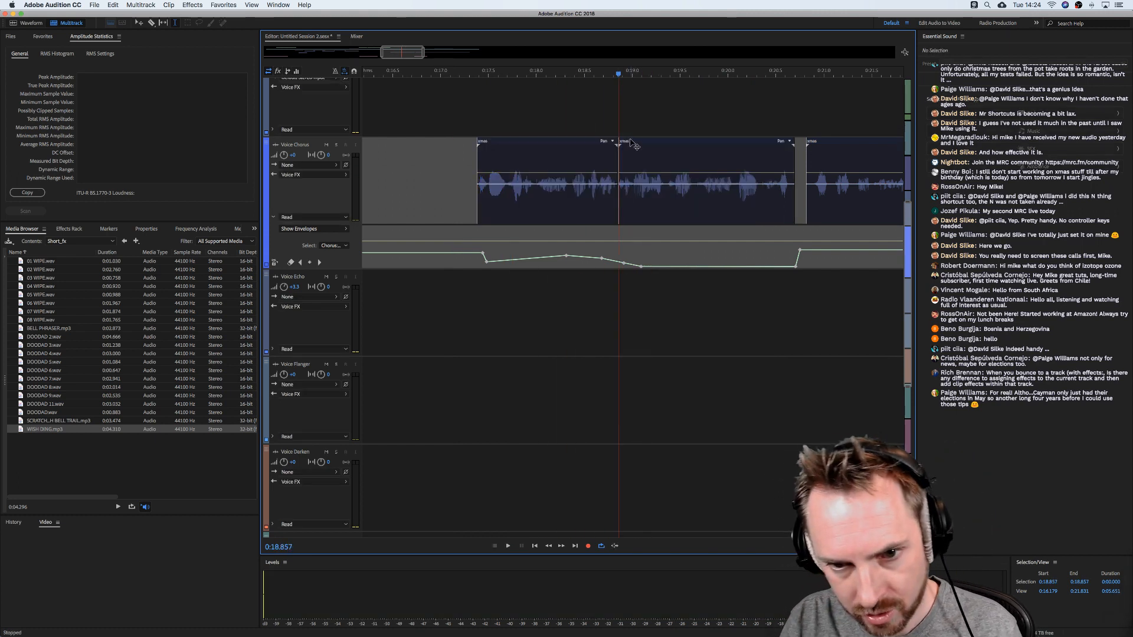
{"action": "left_click_drag", "start_coordinate": [633, 141], "coordinate": [630, 103]}
{"action": "left_click", "coordinate": [643, 111]}
{"action": "left_click", "coordinate": [538, 116]}
{"action": "key", "text": "space"}
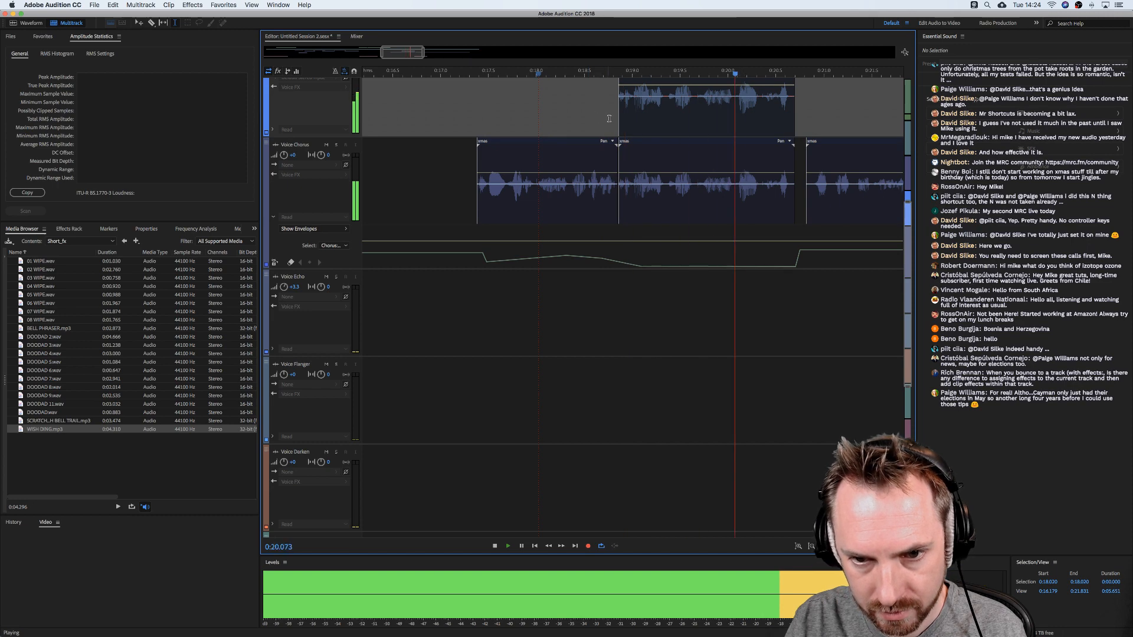
{"action": "key", "text": "space"}
Copy the new Voice EQ R clip onto Voice EQ L at the same time position and audition the layered voices.
{"action": "scroll", "coordinate": [614, 136], "scroll_direction": "up", "scroll_amount": 4}
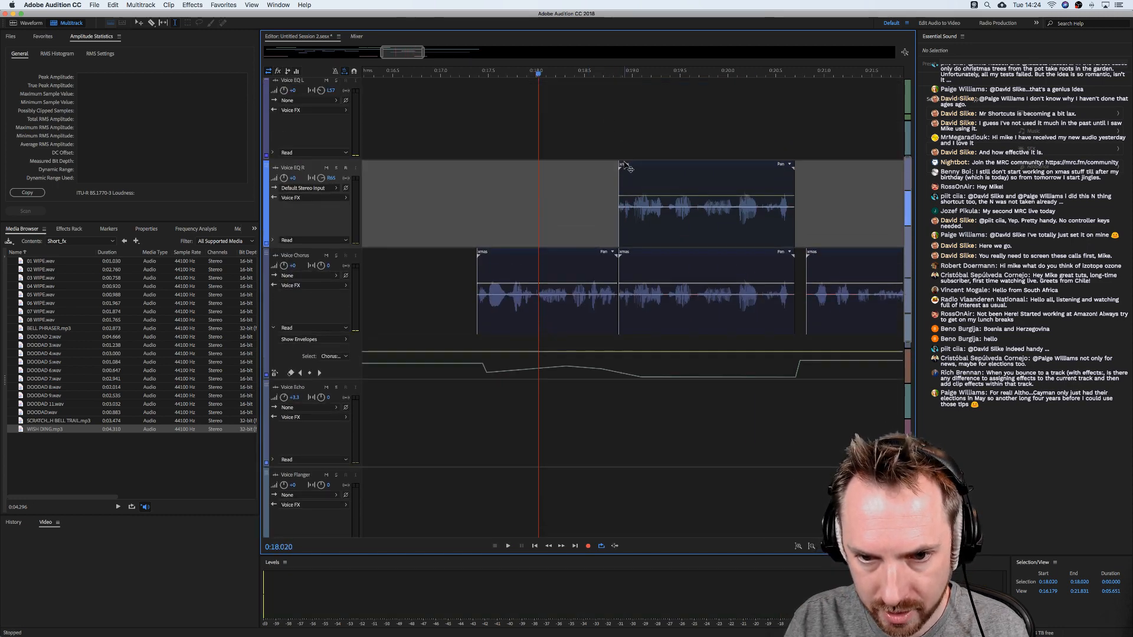
{"action": "left_click_drag", "start_coordinate": [628, 167], "coordinate": [624, 121]}
{"action": "left_click", "coordinate": [636, 130]}
{"action": "key", "text": "space"}
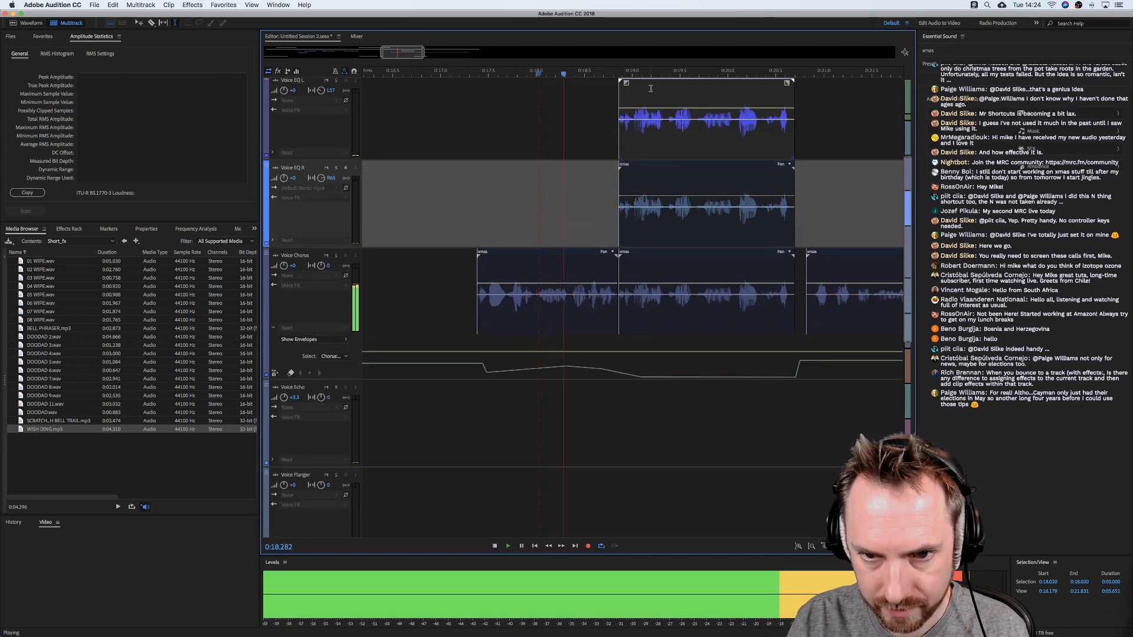
{"action": "key", "text": "space"}
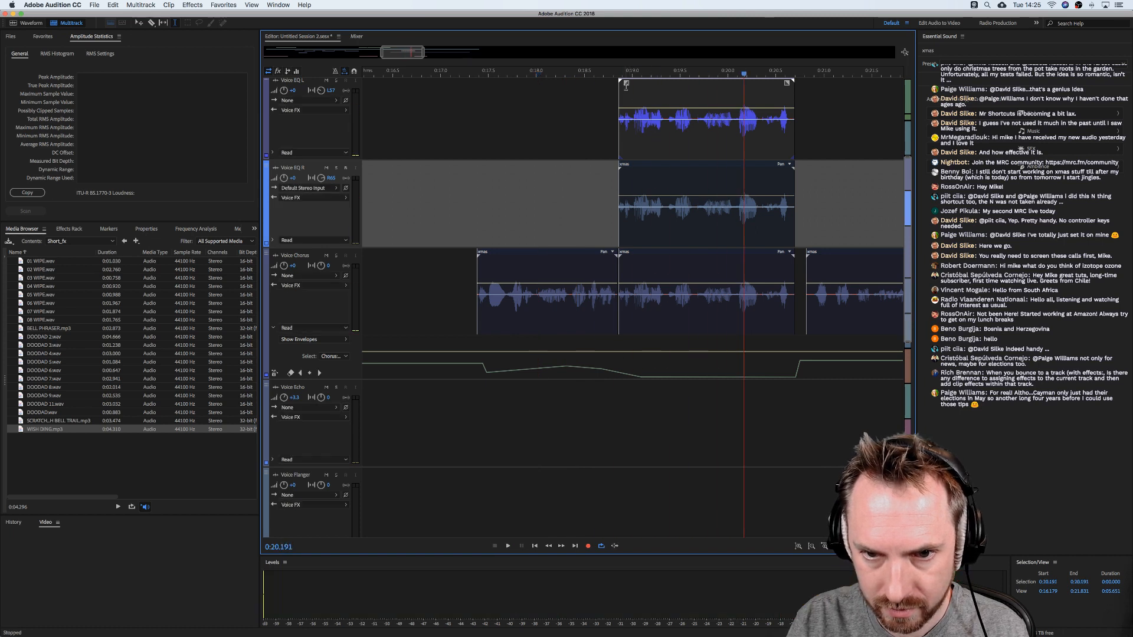
Add short fade-ins and fade-outs to the copied clips on Voice EQ L and Voice EQ R, and audition the result.
{"action": "left_click_drag", "start_coordinate": [626, 83], "coordinate": [630, 87]}
{"action": "left_click", "coordinate": [630, 176]}
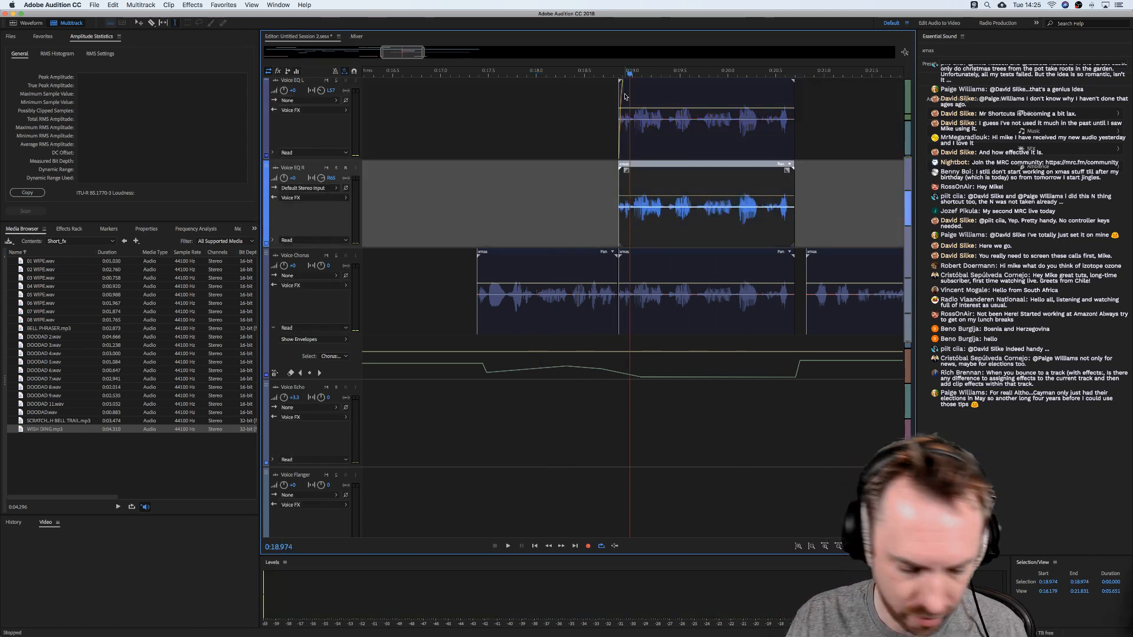
{"action": "left_click", "coordinate": [629, 89]}
{"action": "left_click_drag", "start_coordinate": [626, 84], "coordinate": [634, 84]}
{"action": "left_click", "coordinate": [630, 176]}
{"action": "left_click_drag", "start_coordinate": [626, 170], "coordinate": [630, 172]}
{"action": "left_click", "coordinate": [580, 179]}
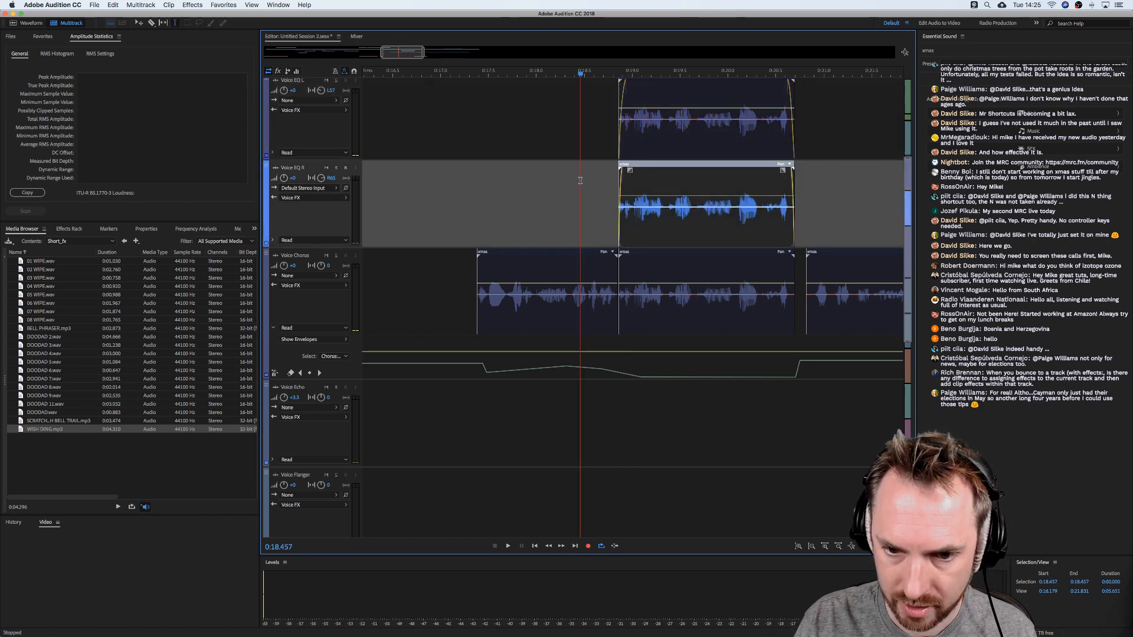
{"action": "key", "text": "space"}
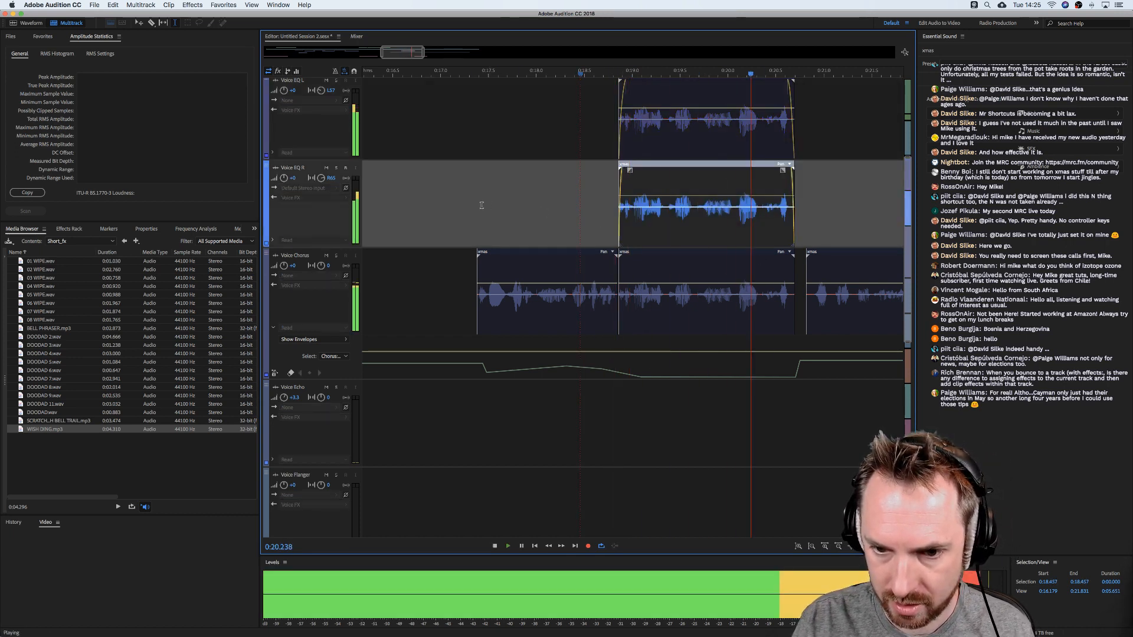
{"action": "left_click", "coordinate": [463, 203]}
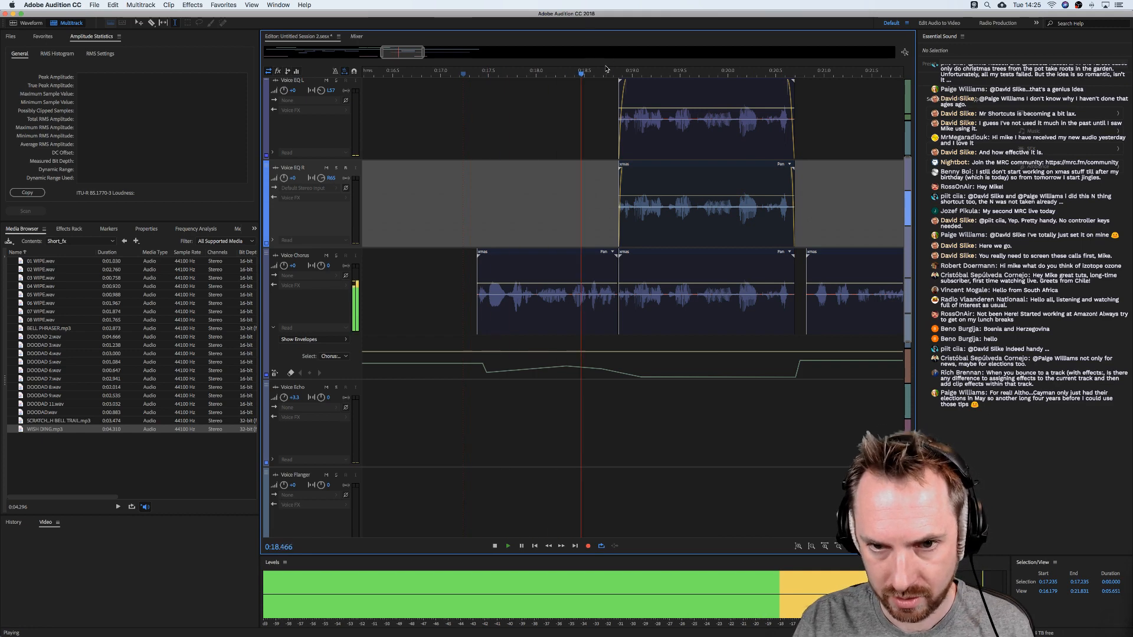
Move the long last Voice Chorus clip onto Voice EQ R, directly after the faded copy, and audition the transition.
{"action": "scroll", "coordinate": [606, 69], "scroll_direction": "down", "scroll_amount": 3}
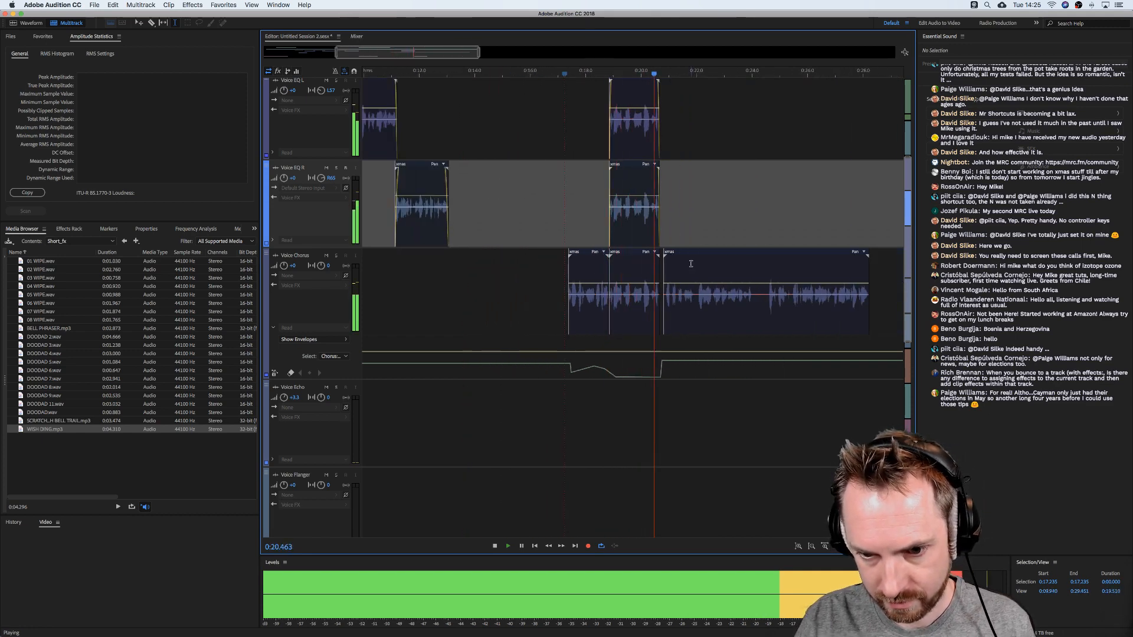
{"action": "key", "text": "space"}
{"action": "left_click_drag", "start_coordinate": [691, 253], "coordinate": [685, 167]}
{"action": "left_click", "coordinate": [651, 204]}
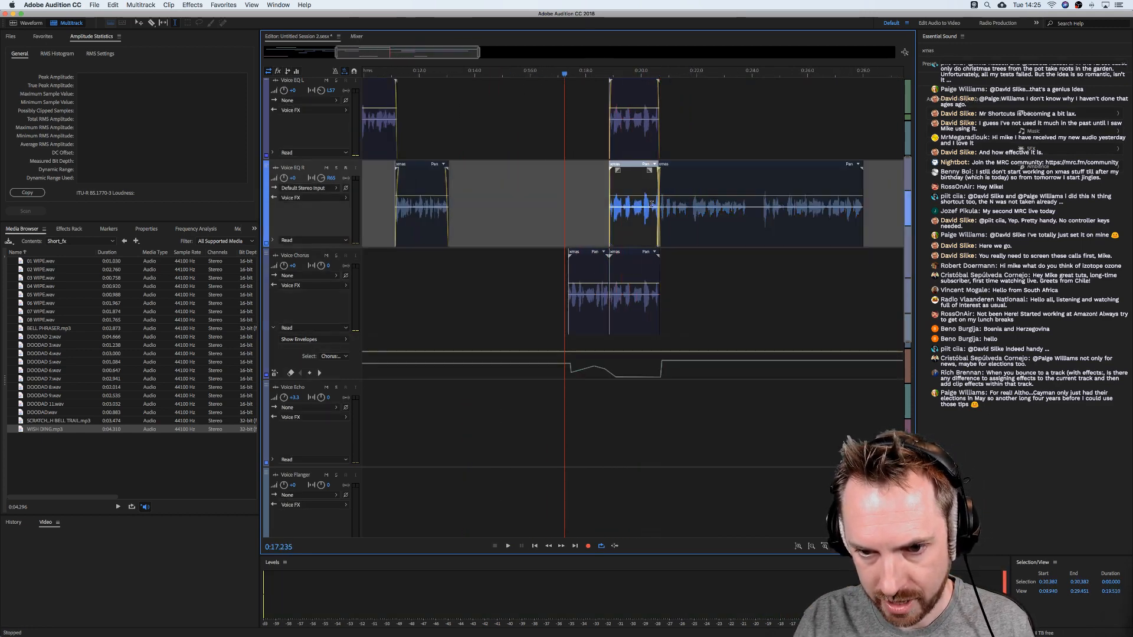
{"action": "key", "text": "space"}
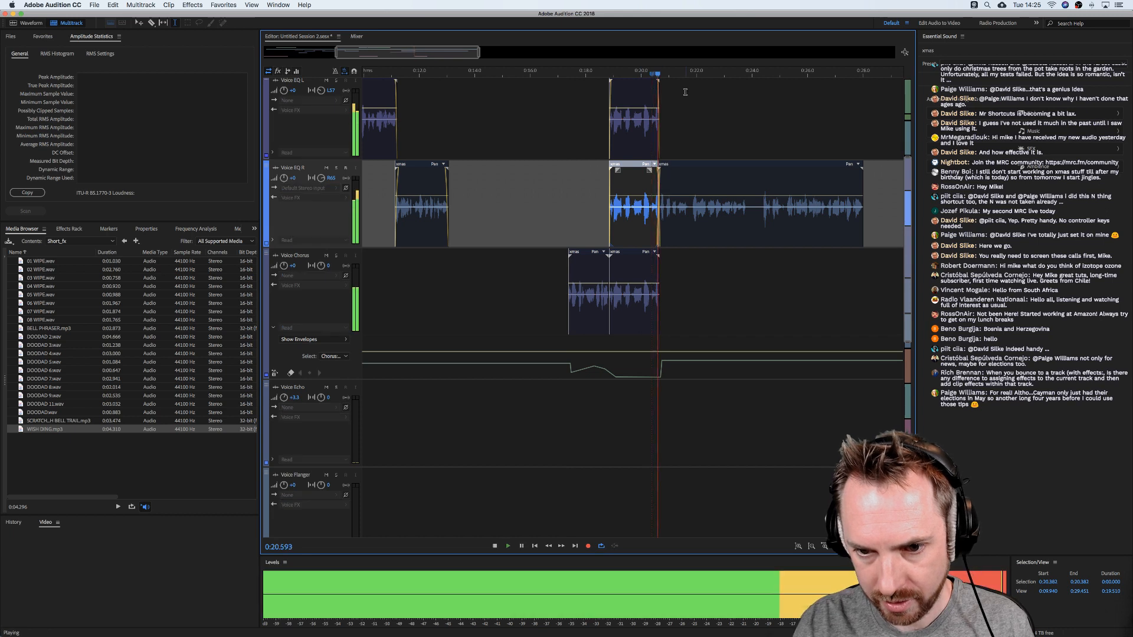
{"action": "key", "text": "space"}
Split the long Voice EQ R clip at 0:21.785 and move the part after the cut onto Voice EQ L.
{"action": "left_click", "coordinate": [691, 216]}
{"action": "key", "text": "super+k"}
{"action": "left_click_drag", "start_coordinate": [698, 164], "coordinate": [697, 135]}
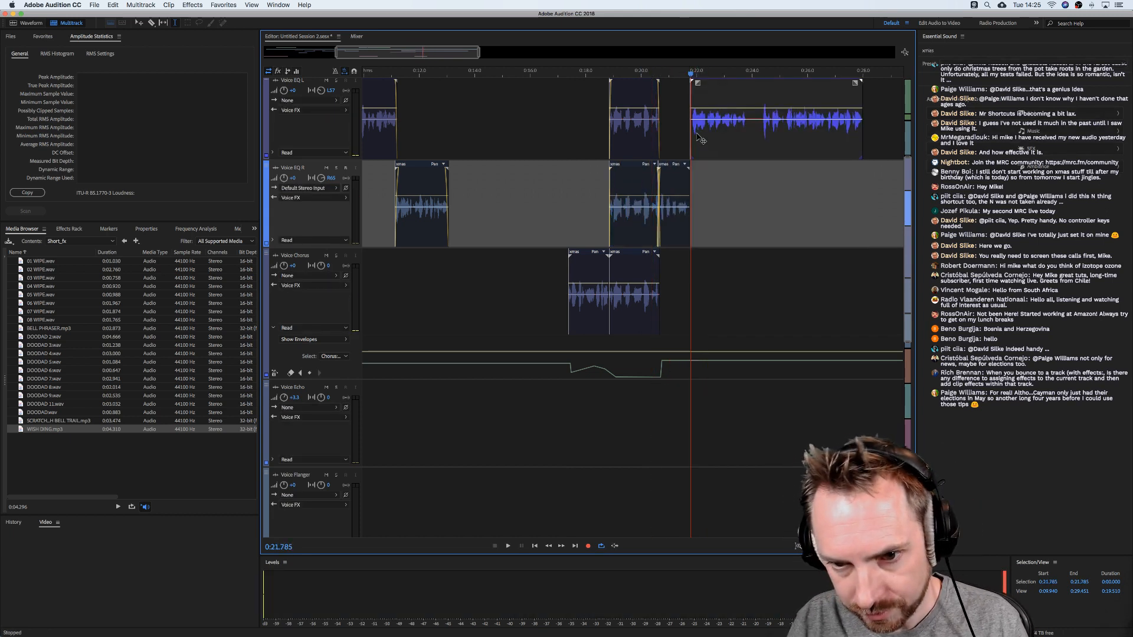
{"action": "left_click", "coordinate": [679, 201]}
{"action": "key", "text": "space"}
Move the second WISH DING clip on the SFX track later, starting at about 0:22.6, and audition it.
{"action": "scroll", "coordinate": [724, 191], "scroll_direction": "down", "scroll_amount": 5}
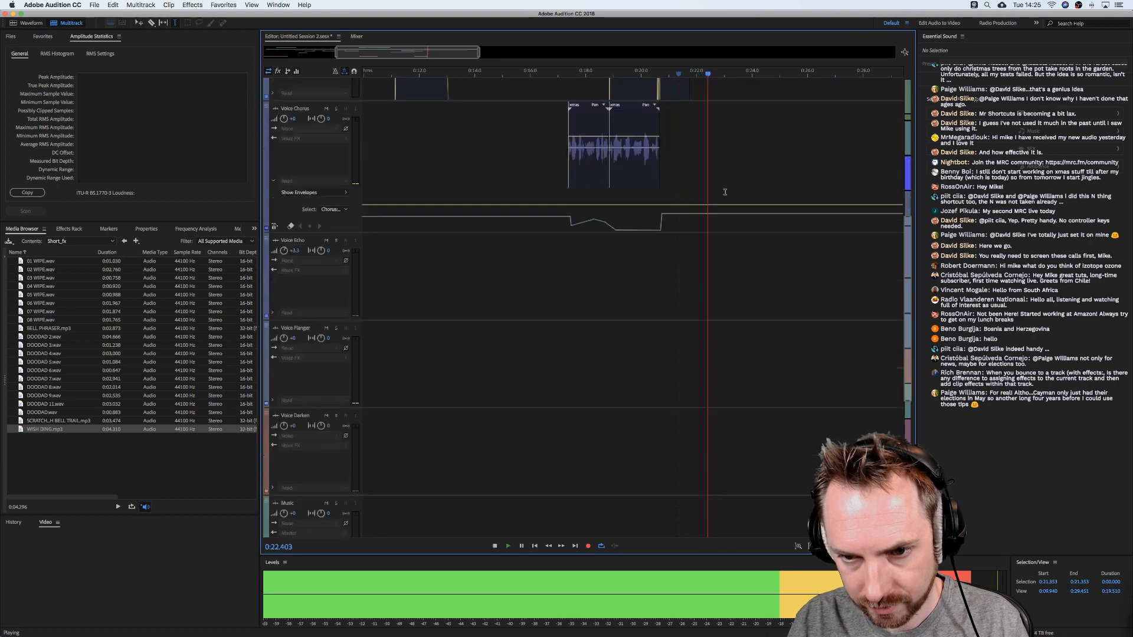
{"action": "scroll", "coordinate": [725, 192], "scroll_direction": "down", "scroll_amount": 4}
{"action": "scroll", "coordinate": [725, 192], "scroll_direction": "up", "scroll_amount": 8}
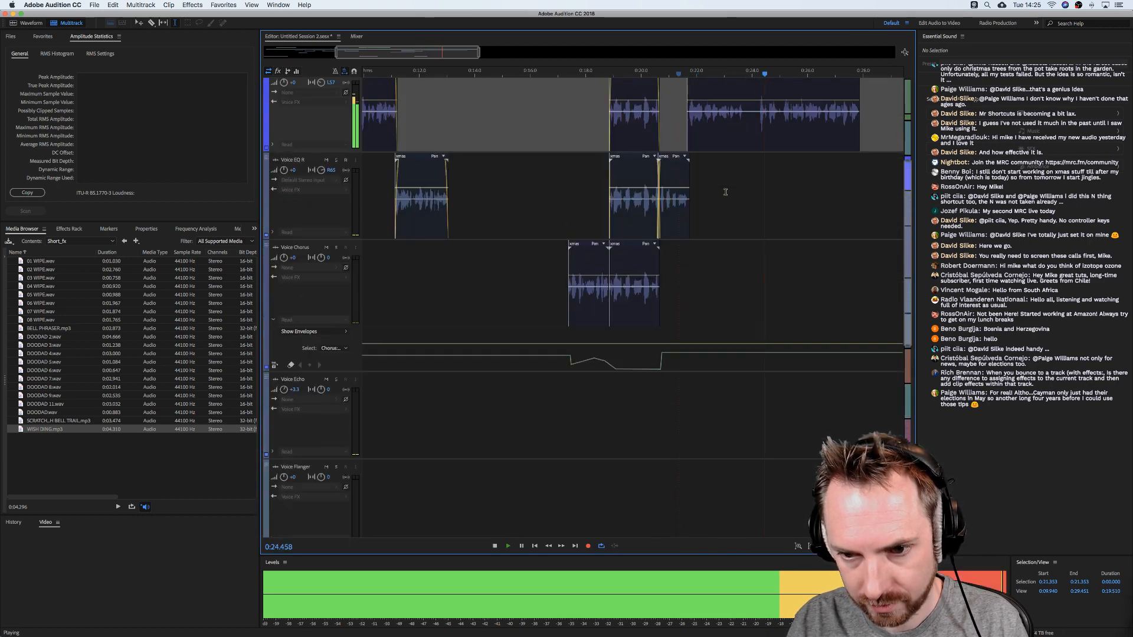
{"action": "scroll", "coordinate": [725, 192], "scroll_direction": "up", "scroll_amount": 5}
{"action": "left_click", "coordinate": [739, 309]}
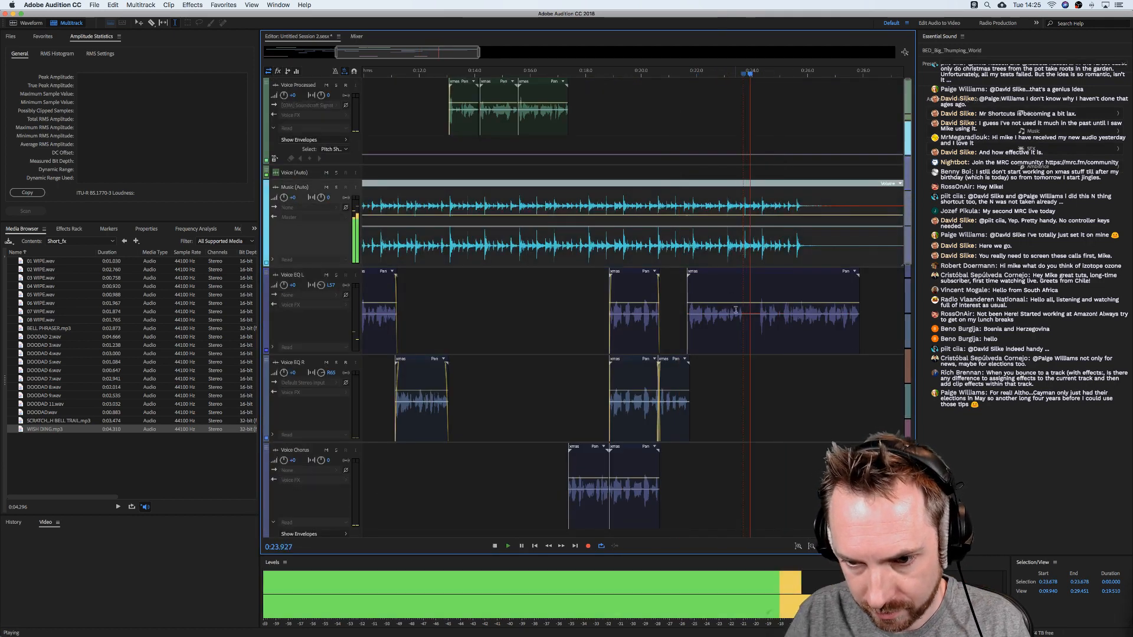
{"action": "key", "text": "space"}
{"action": "scroll", "coordinate": [767, 313], "scroll_direction": "down", "scroll_amount": 10}
{"action": "left_click_drag", "start_coordinate": [731, 428], "coordinate": [756, 428]}
{"action": "left_click", "coordinate": [729, 370]}
{"action": "key", "text": "space"}
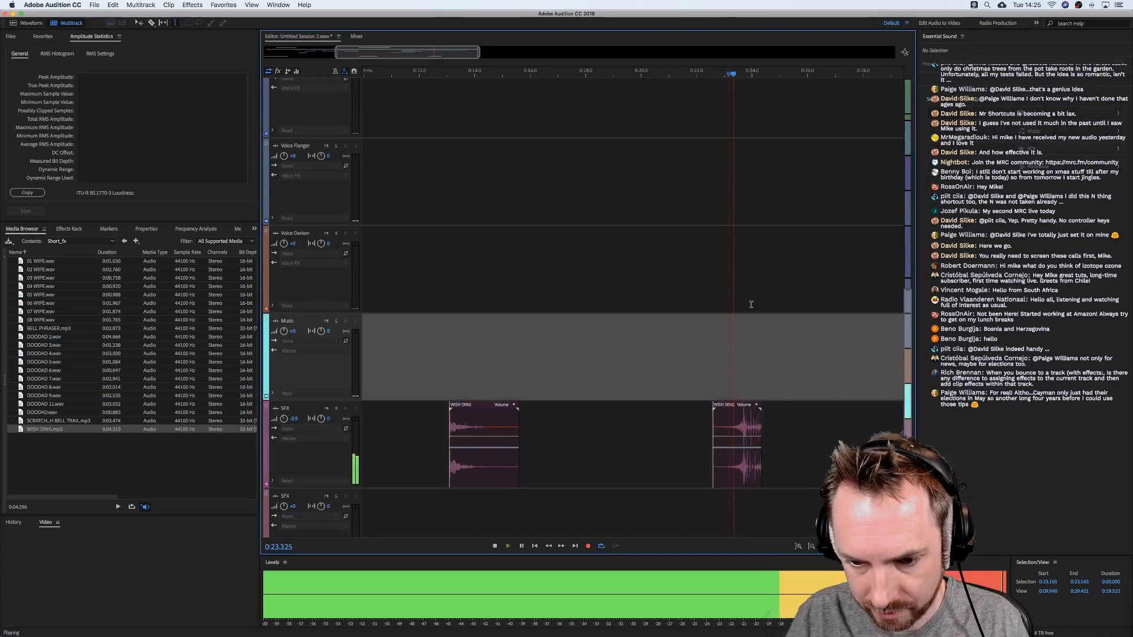
Delete the pause in the last Voice EQ L clip, from about 0:23.9 to 0:24.3, leaving the gap open.
{"action": "scroll", "coordinate": [750, 295], "scroll_direction": "up", "scroll_amount": 10}
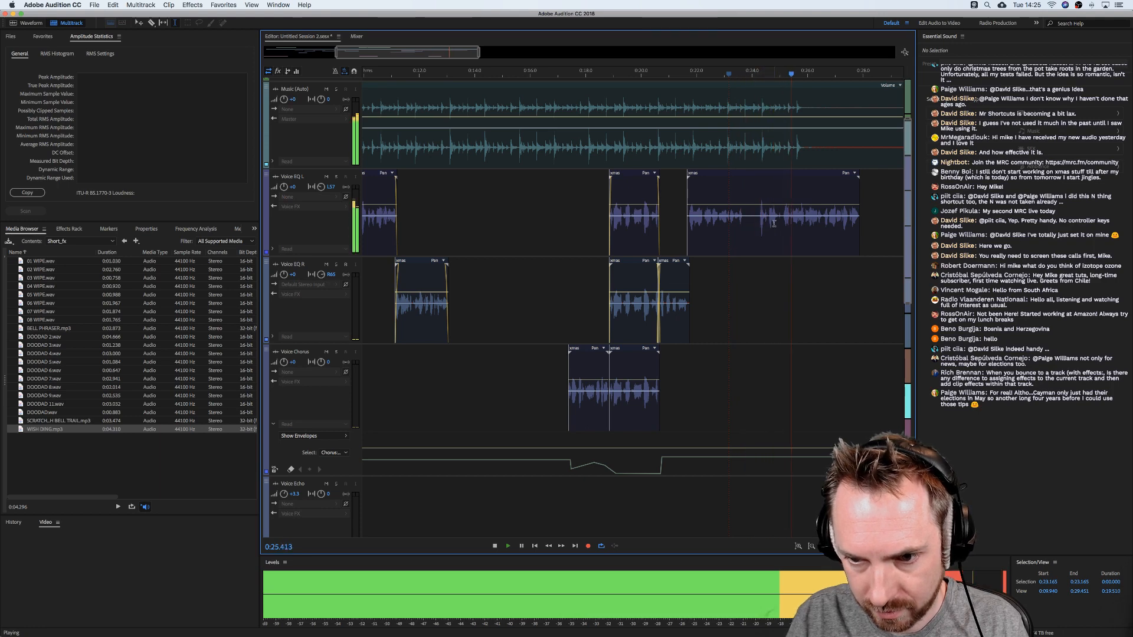
{"action": "key", "text": "space"}
{"action": "left_click_drag", "start_coordinate": [759, 228], "coordinate": [748, 228]}
{"action": "key", "text": "Delete"}
{"action": "left_click", "coordinate": [768, 276]}
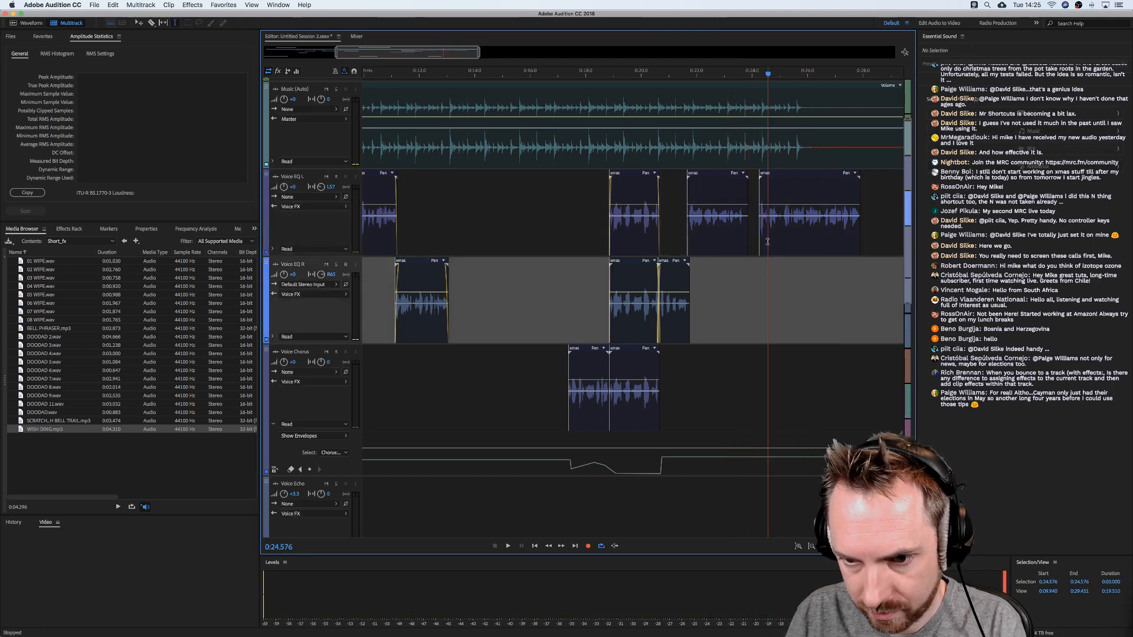
Move the final Voice EQ L piece up to the Voice Processed track at the same time position and audition it.
{"action": "scroll", "coordinate": [767, 241], "scroll_direction": "up", "scroll_amount": 3}
{"action": "left_click_drag", "start_coordinate": [775, 337], "coordinate": [775, 127]}
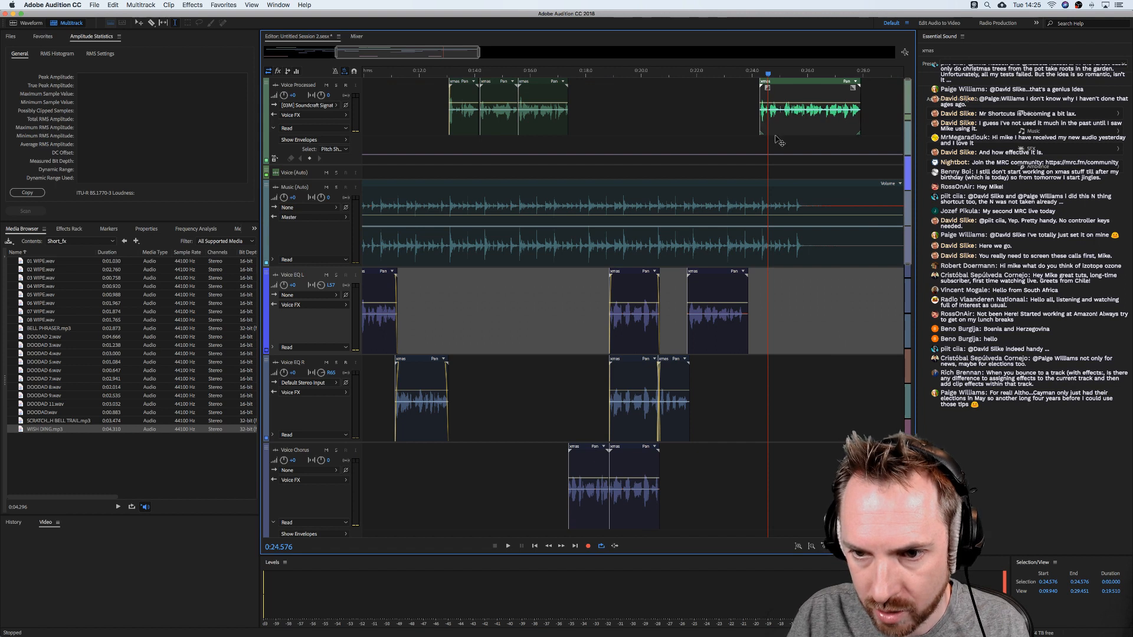
{"action": "left_click", "coordinate": [753, 130]}
{"action": "key", "text": "space"}
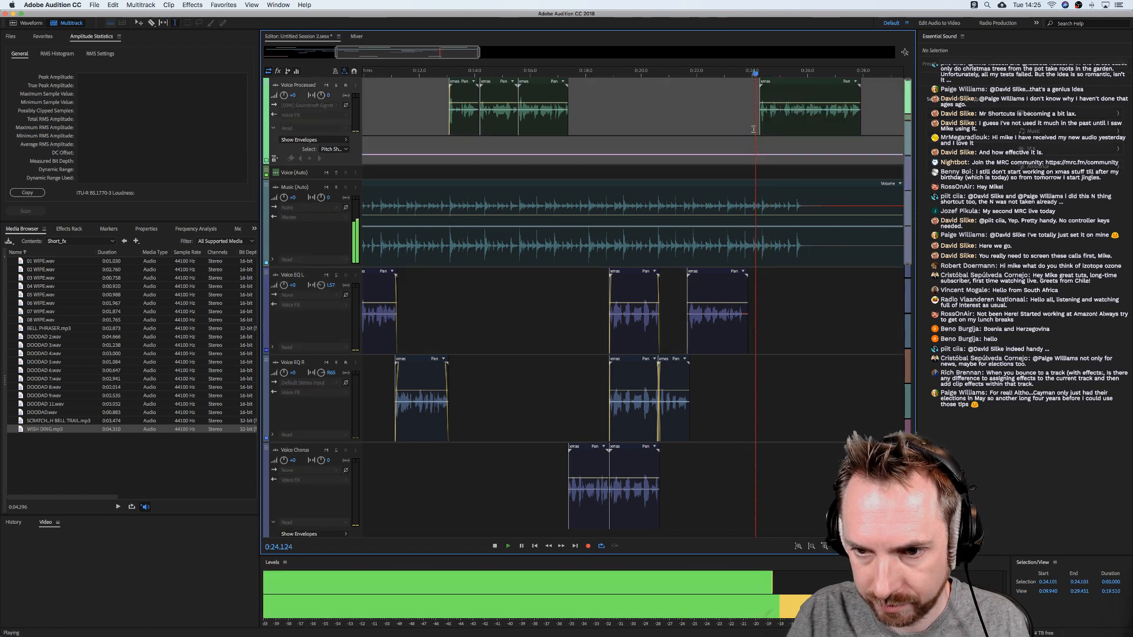
Split the last Voice Processed clip at 0:25.102, move the part after the cut onto Voice Chorus, and audition it.
{"action": "left_click", "coordinate": [783, 113]}
{"action": "key", "text": "space"}
{"action": "key", "text": "super+k"}
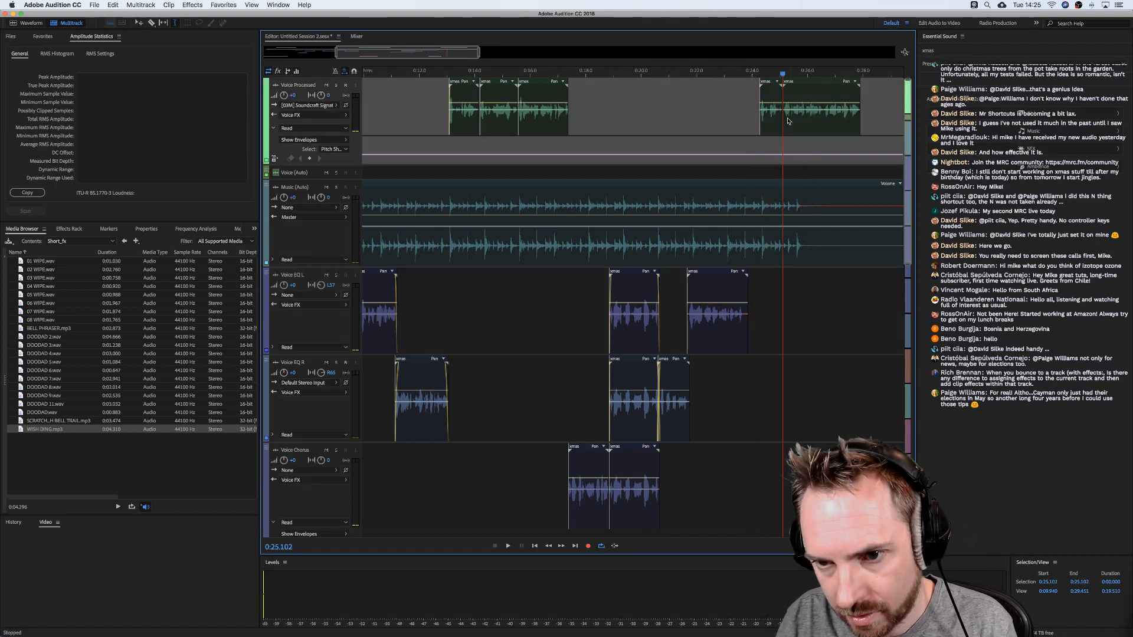
{"action": "left_click_drag", "start_coordinate": [793, 120], "coordinate": [773, 456]}
{"action": "key", "text": "space"}
{"action": "scroll", "coordinate": [784, 416], "scroll_direction": "down", "scroll_amount": 8}
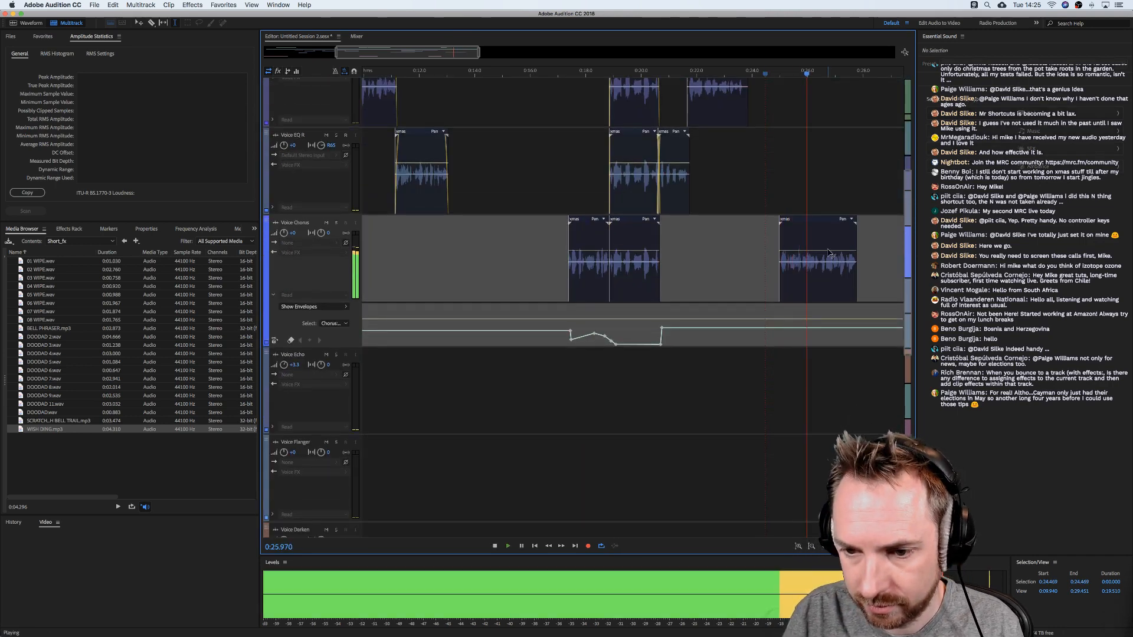
{"action": "scroll", "coordinate": [829, 253], "scroll_direction": "up", "scroll_amount": 1}
{"action": "key", "text": "space"}
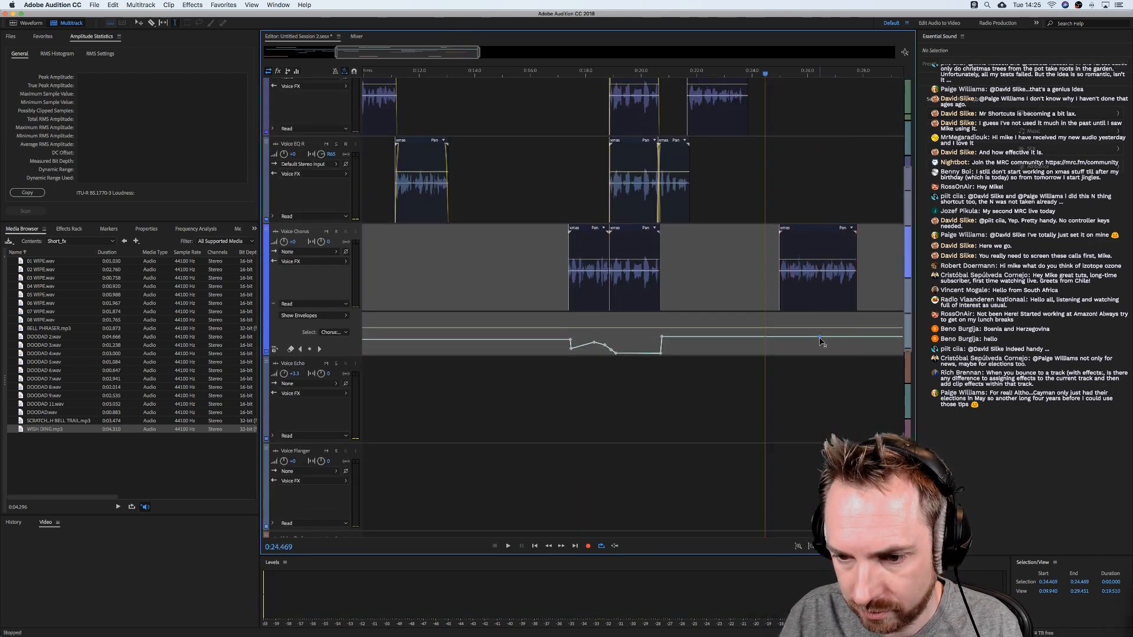
Drop the chorus envelope on the Voice Chorus track to its low level from about 0:26.4 onward and audition it.
{"action": "left_click", "coordinate": [819, 336]}
{"action": "left_click_drag", "start_coordinate": [824, 337], "coordinate": [824, 354]}
{"action": "key", "text": "space"}
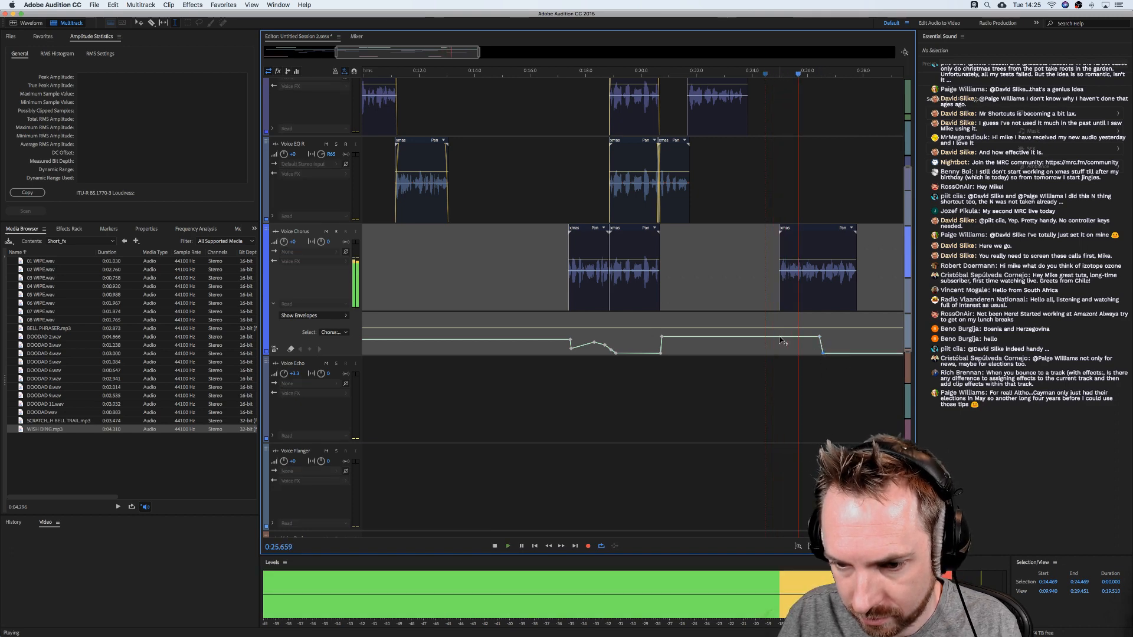
{"action": "scroll", "coordinate": [839, 335], "scroll_direction": "up", "scroll_amount": 2}
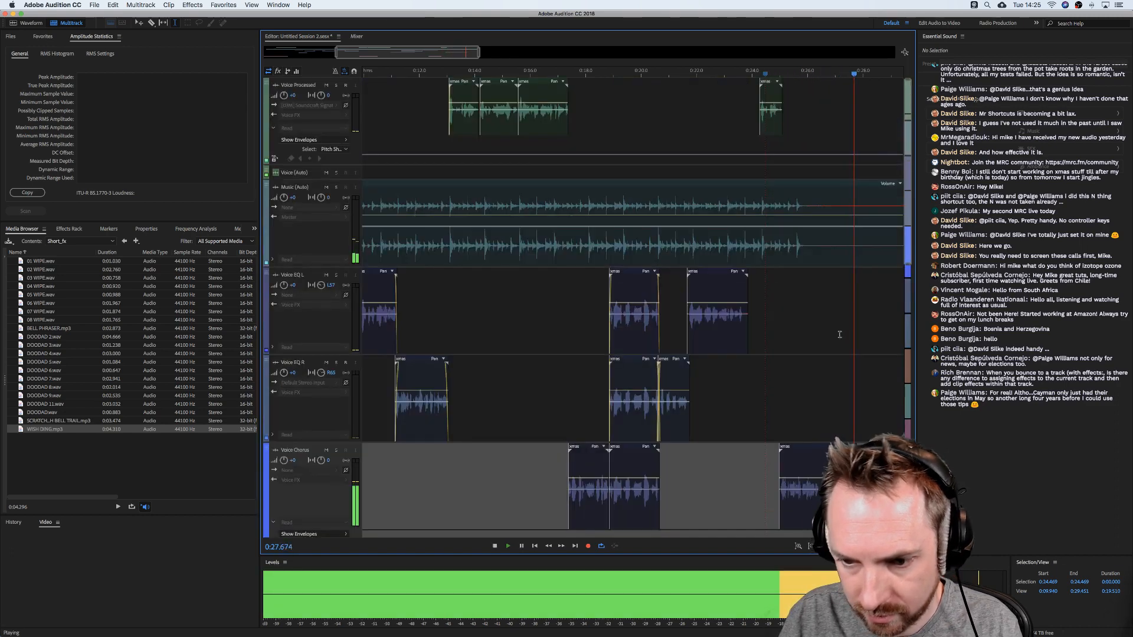
{"action": "key", "text": "space"}
Split the last Voice Chorus clip at 0:26.422, copy the part after the cut to Voice Processed at the same time, and audition it.
{"action": "left_click", "coordinate": [820, 312]}
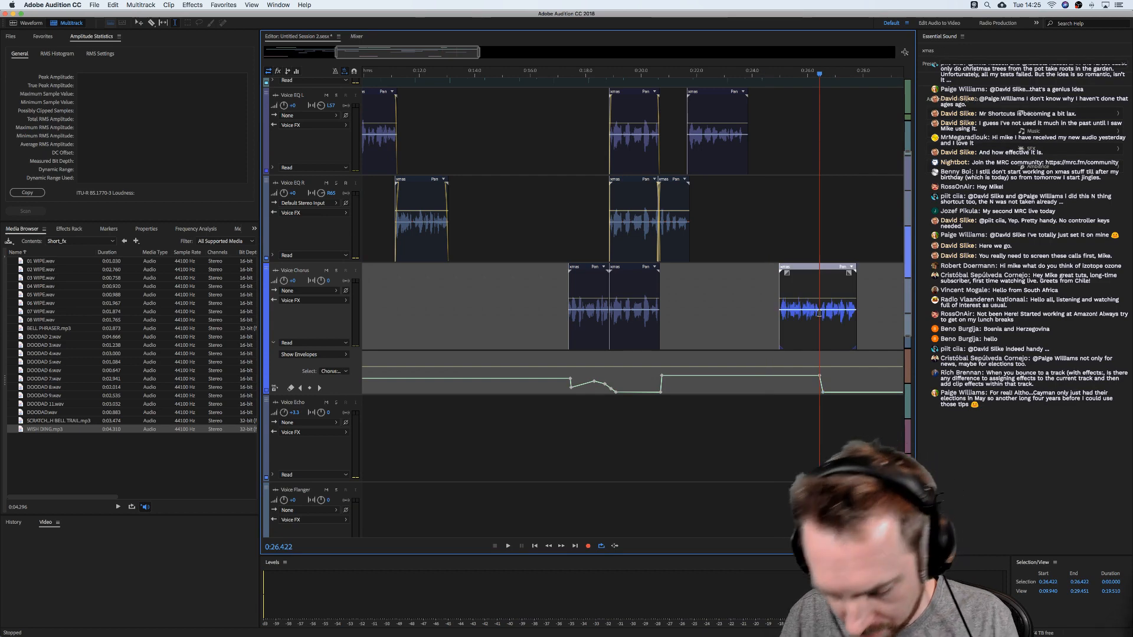
{"action": "key", "text": "super+k"}
{"action": "left_click_drag", "start_coordinate": [826, 276], "coordinate": [834, 144]}
{"action": "scroll", "coordinate": [833, 143], "scroll_direction": "up", "scroll_amount": 6}
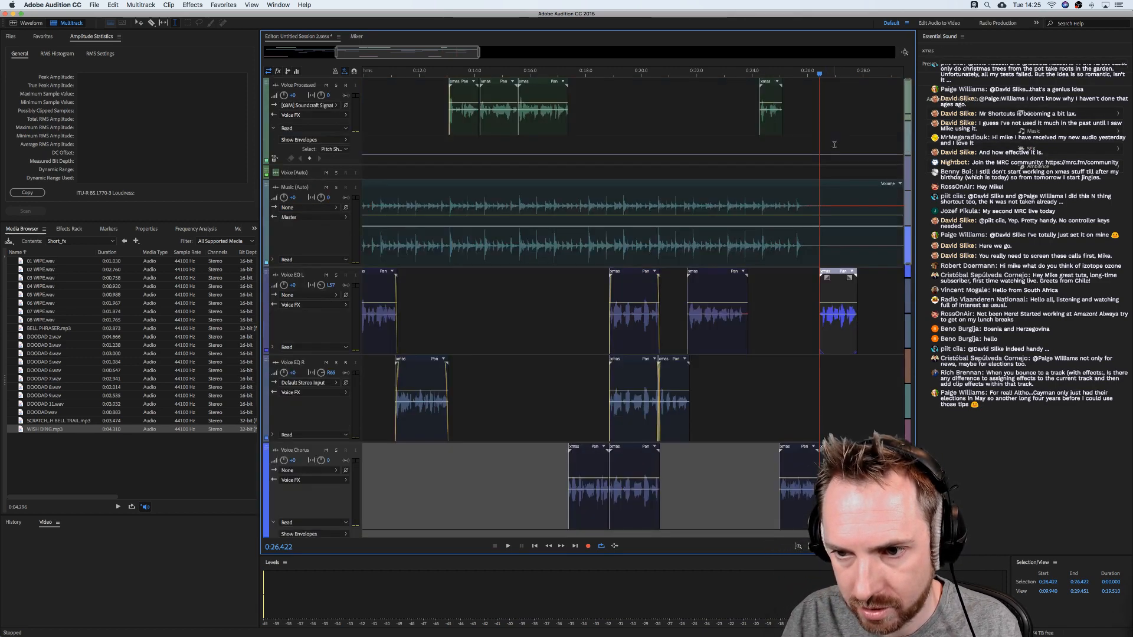
{"action": "left_click_drag", "start_coordinate": [830, 273], "coordinate": [829, 86]}
{"action": "key", "text": "space"}
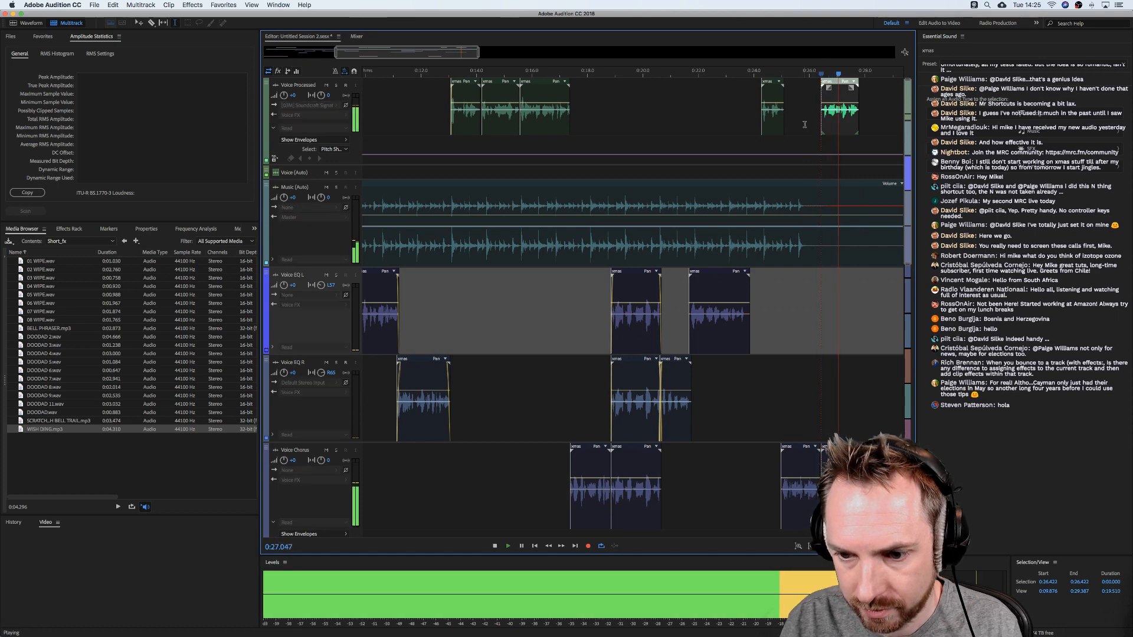
{"action": "scroll", "coordinate": [805, 125], "scroll_direction": "down", "scroll_amount": 7}
{"action": "key", "text": "space"}
{"action": "scroll", "coordinate": [501, 217], "scroll_direction": "up", "scroll_amount": 7}
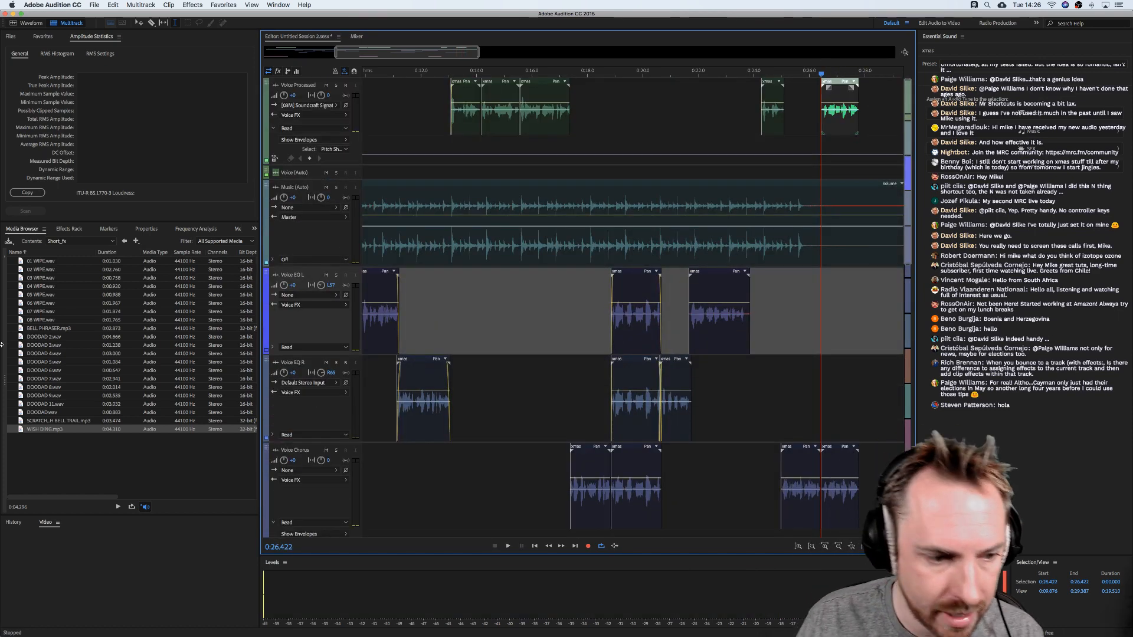
Preview BELL PHRASER.mp3 and the SCRATCH bell trail sound, and open the Long_fx folder of the Christmas imaging files.
{"action": "left_click", "coordinate": [64, 328]}
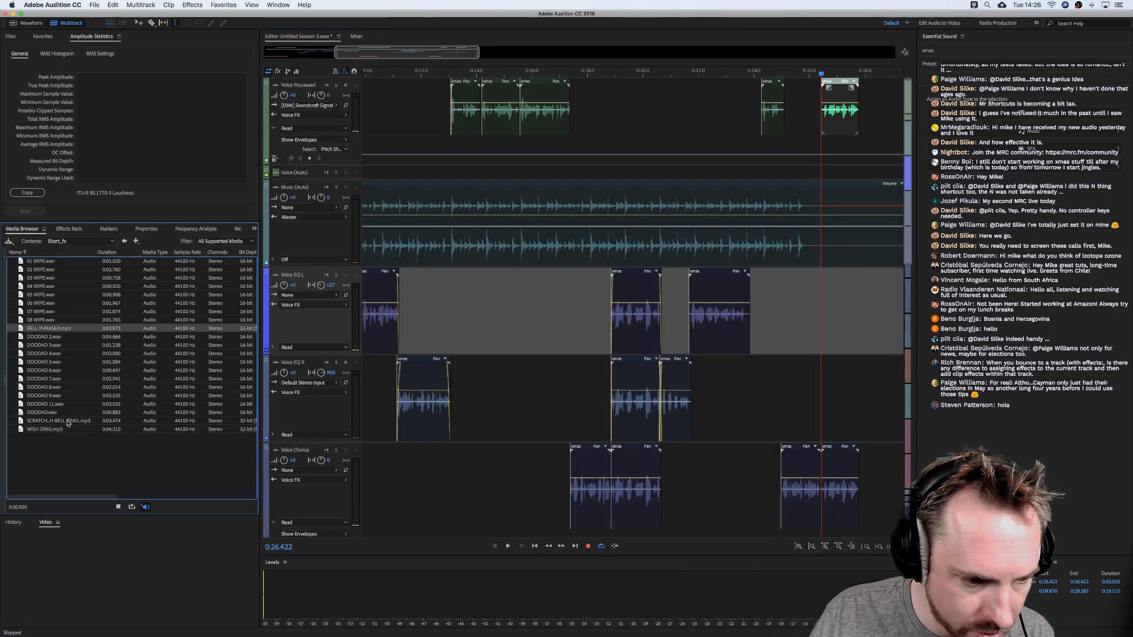
{"action": "left_click", "coordinate": [109, 420]}
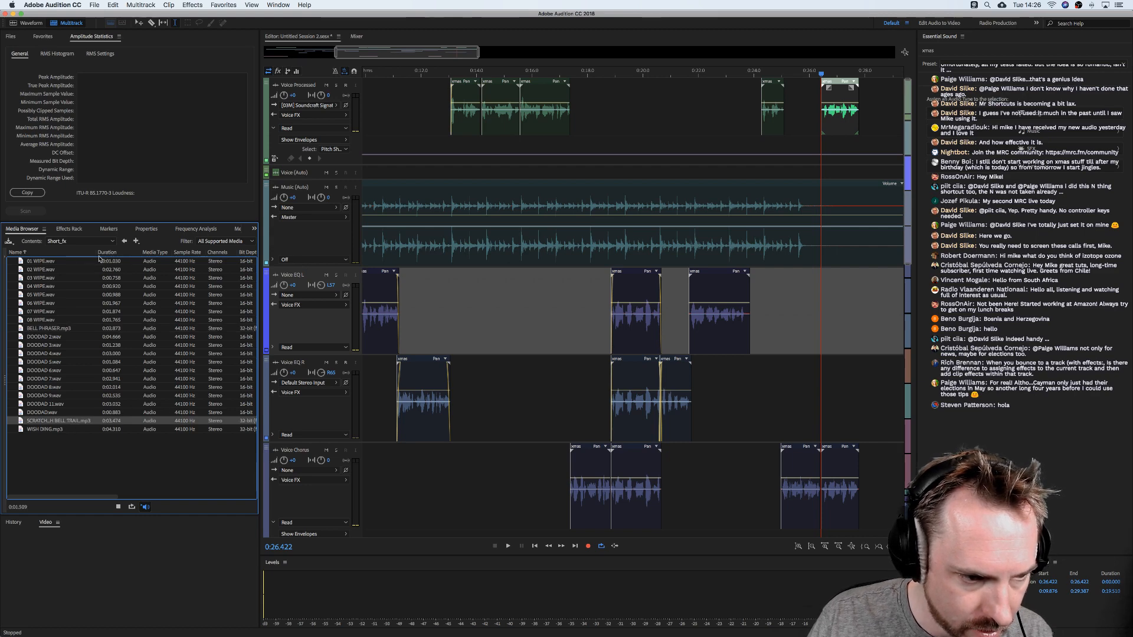
{"action": "left_click", "coordinate": [123, 242]}
{"action": "double_click", "coordinate": [35, 270]}
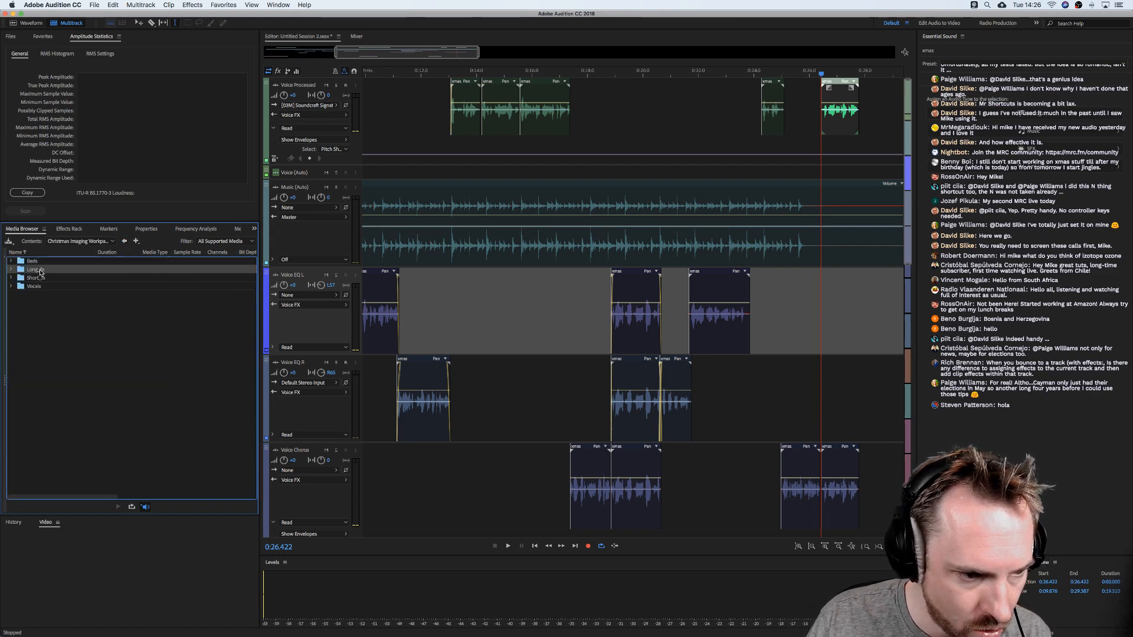
{"action": "scroll", "coordinate": [47, 413], "scroll_direction": "down", "scroll_amount": 5}
Place PAD JINGLE BELLS.mp3 on the Voice EQ L track starting at about 0:25.6 and audition it.
{"action": "double_click", "coordinate": [47, 429]}
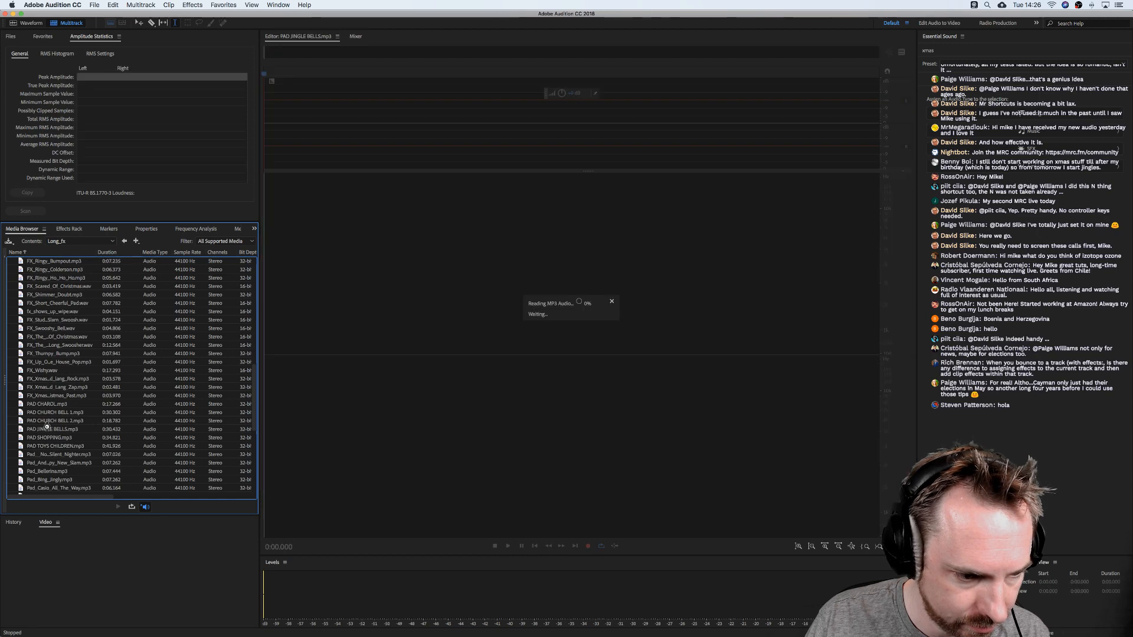
{"action": "left_click", "coordinate": [72, 23]}
{"action": "left_click_drag", "start_coordinate": [43, 433], "coordinate": [796, 297]}
{"action": "left_click", "coordinate": [788, 290]}
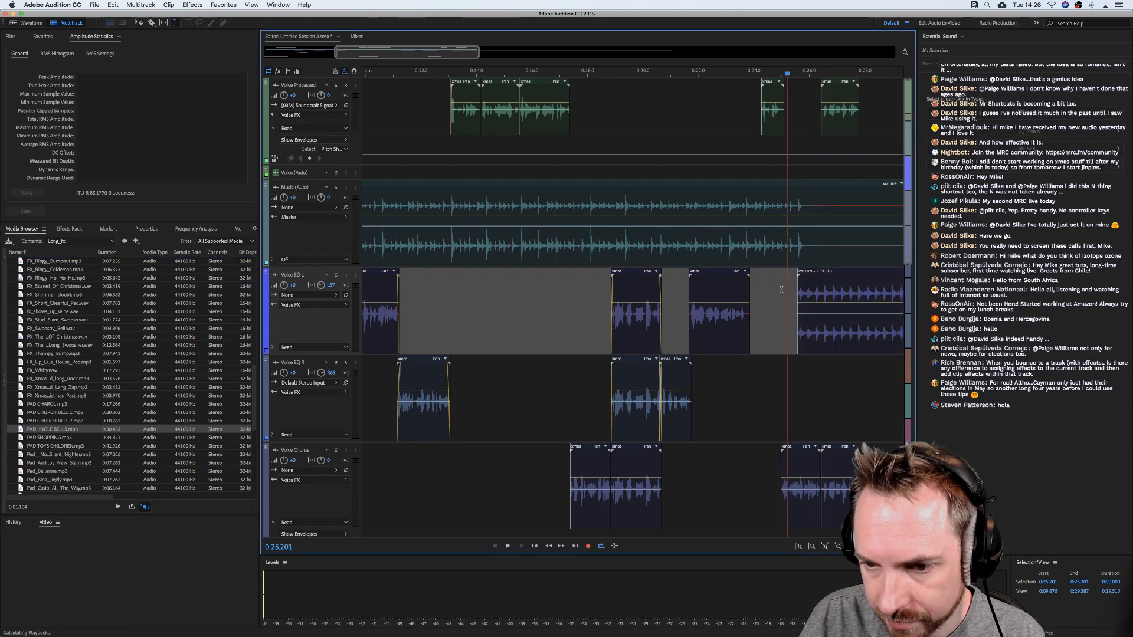
{"action": "key", "text": "space"}
{"action": "scroll", "coordinate": [822, 285], "scroll_direction": "right", "scroll_amount": 2}
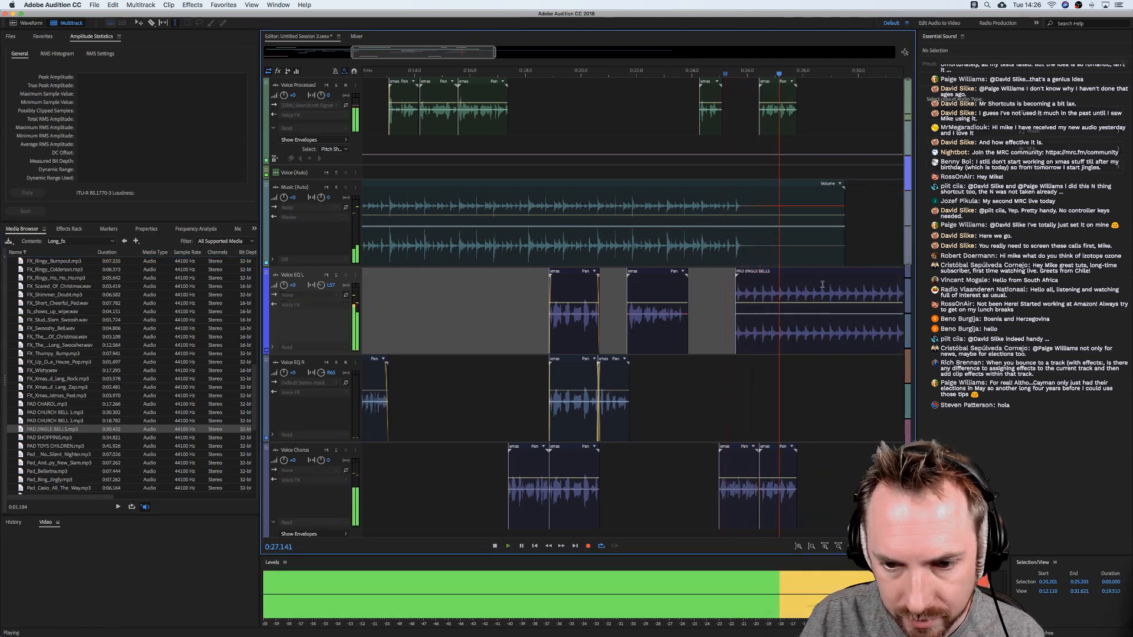
{"action": "key", "text": "space"}
Move the PAD JINGLE BELLS clip to the SFX track at the same time position and audition it.
{"action": "left_click_drag", "start_coordinate": [822, 289], "coordinate": [822, 464]}
{"action": "left_click_drag", "start_coordinate": [783, 636], "coordinate": [793, 297]}
{"action": "key", "text": "space"}
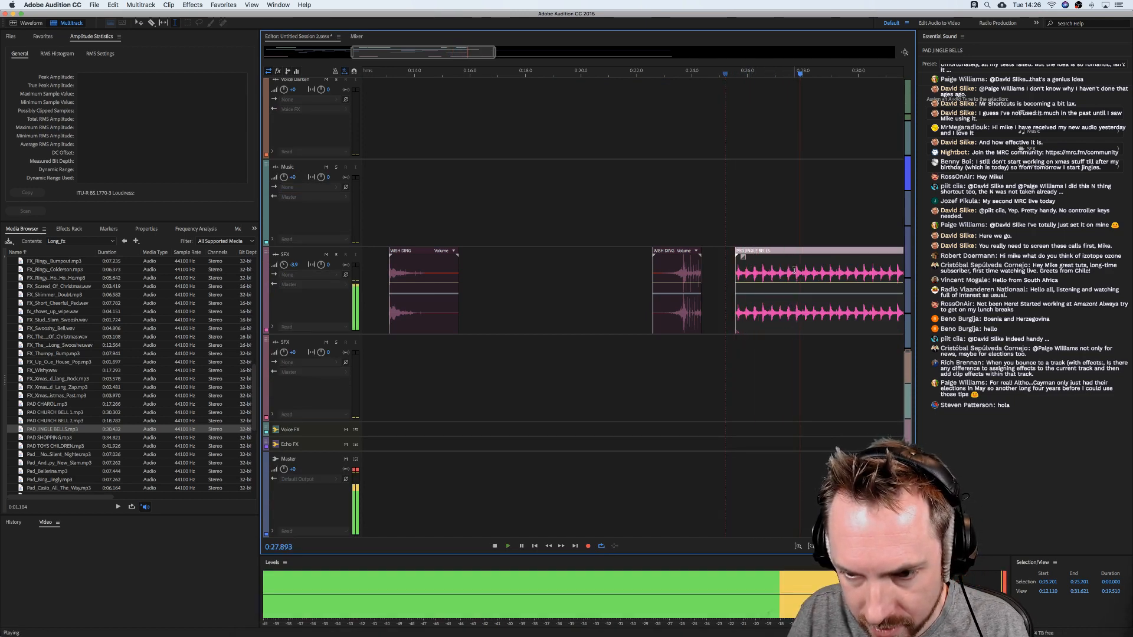
{"action": "key", "text": "space"}
Cut the PAD JINGLE BELLS clip from about 0:27.7 to 0:29.0 and delete the remaining selected pieces.
{"action": "left_click_drag", "start_coordinate": [794, 295], "coordinate": [832, 312]}
{"action": "key", "text": "Delete"}
{"action": "left_click", "coordinate": [856, 320]}
{"action": "key", "text": "Delete"}
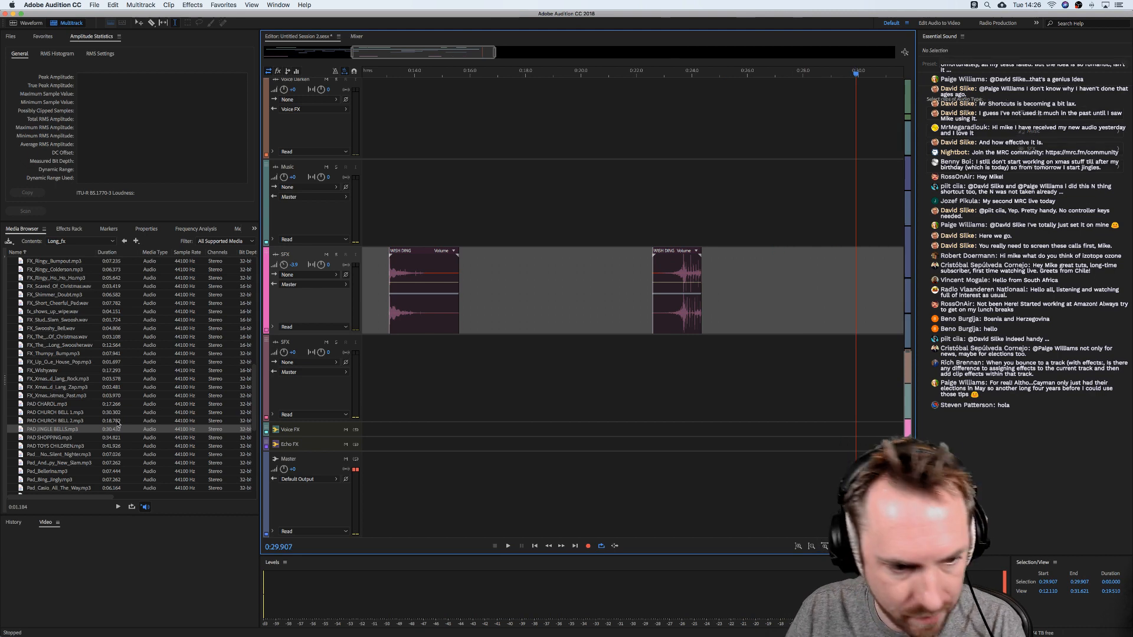
Preview PAD SHOPPING.mp3, both PAD CHURCH BELL files and PAD CHAROL.mp3 from the Long_fx folder.
{"action": "left_click", "coordinate": [44, 439]}
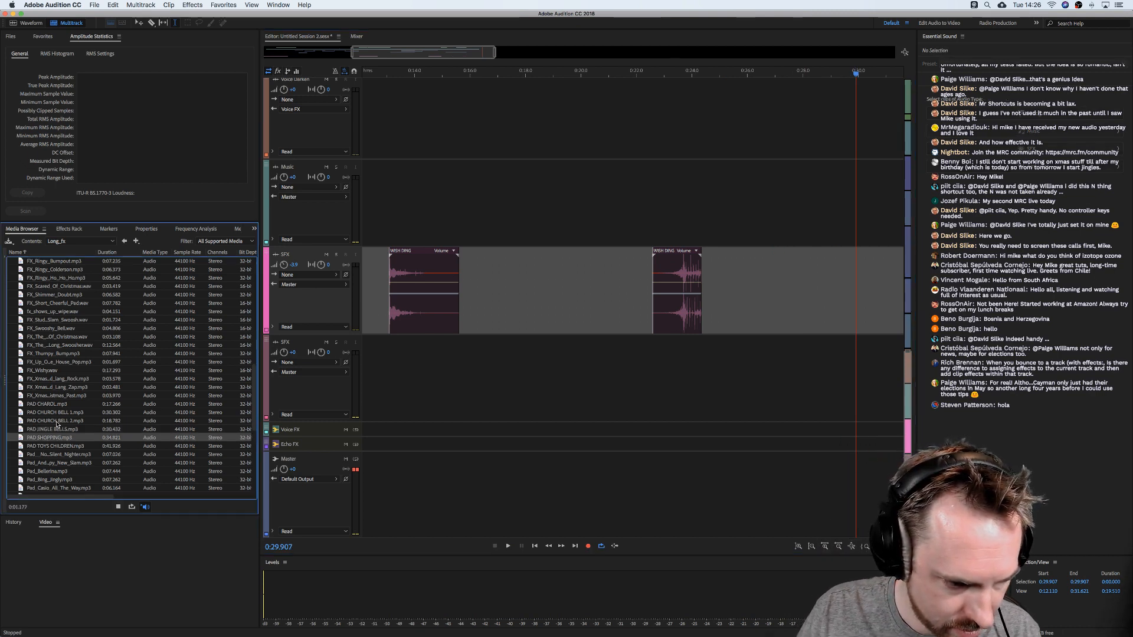
{"action": "left_click", "coordinate": [56, 421]}
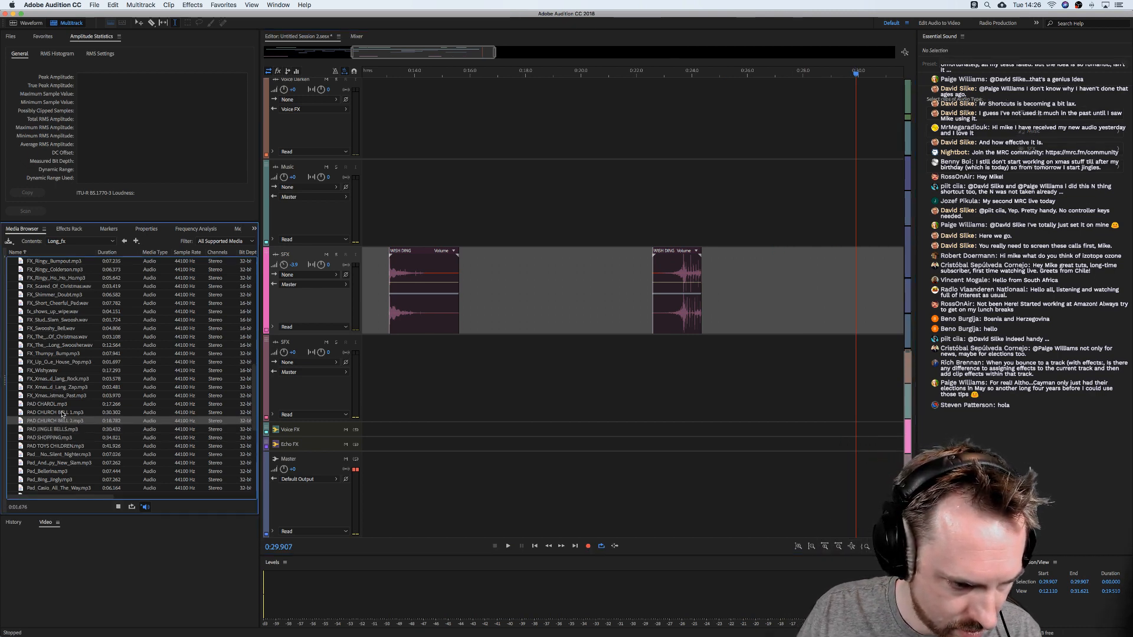
{"action": "left_click", "coordinate": [62, 413]}
{"action": "left_click", "coordinate": [61, 405]}
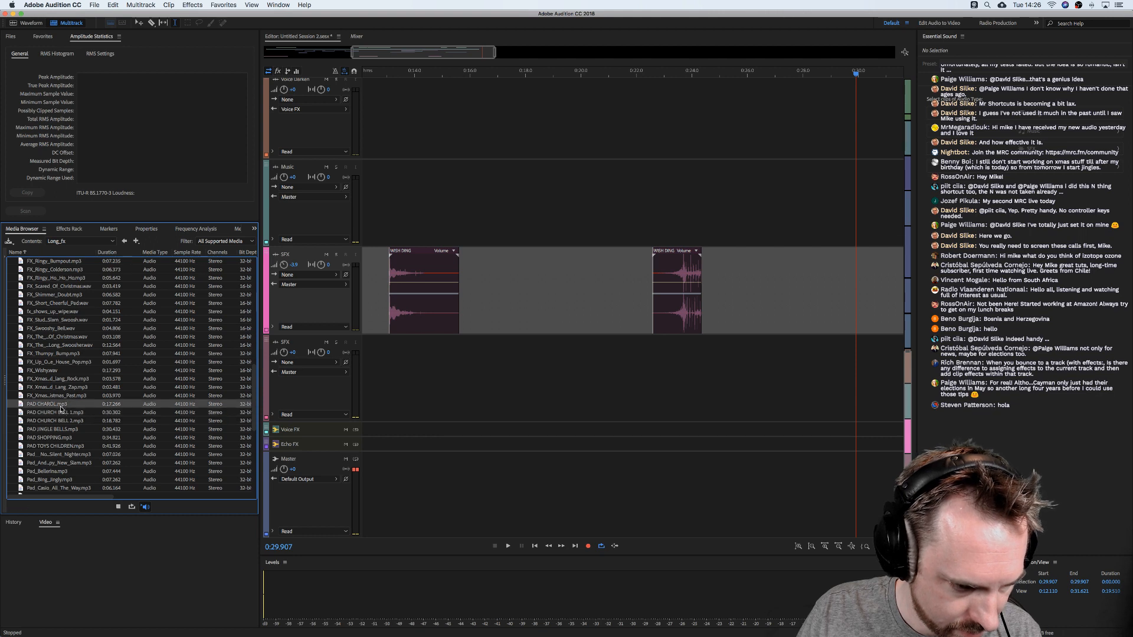
Try PAD CHAROL.mp3 on the SFX track, shortened to its opening swell and starting at about 0:27.3, and audition it.
{"action": "left_click_drag", "start_coordinate": [47, 405], "coordinate": [792, 311]}
{"action": "key", "text": "Delete"}
{"action": "left_click", "coordinate": [785, 310]}
{"action": "key", "text": "Delete"}
{"action": "left_click", "coordinate": [753, 291]}
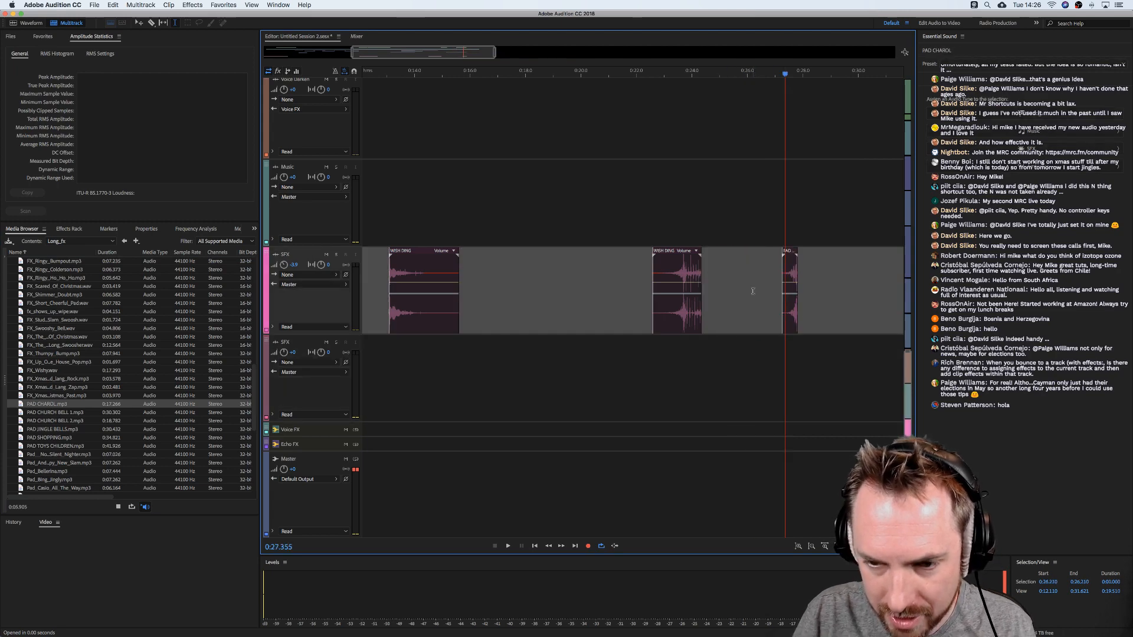
{"action": "key", "text": "space"}
{"action": "key", "text": "space"}
{"action": "scroll", "coordinate": [806, 149], "scroll_direction": "up", "scroll_amount": 5}
{"action": "scroll", "coordinate": [807, 149], "scroll_direction": "down", "scroll_amount": 5}
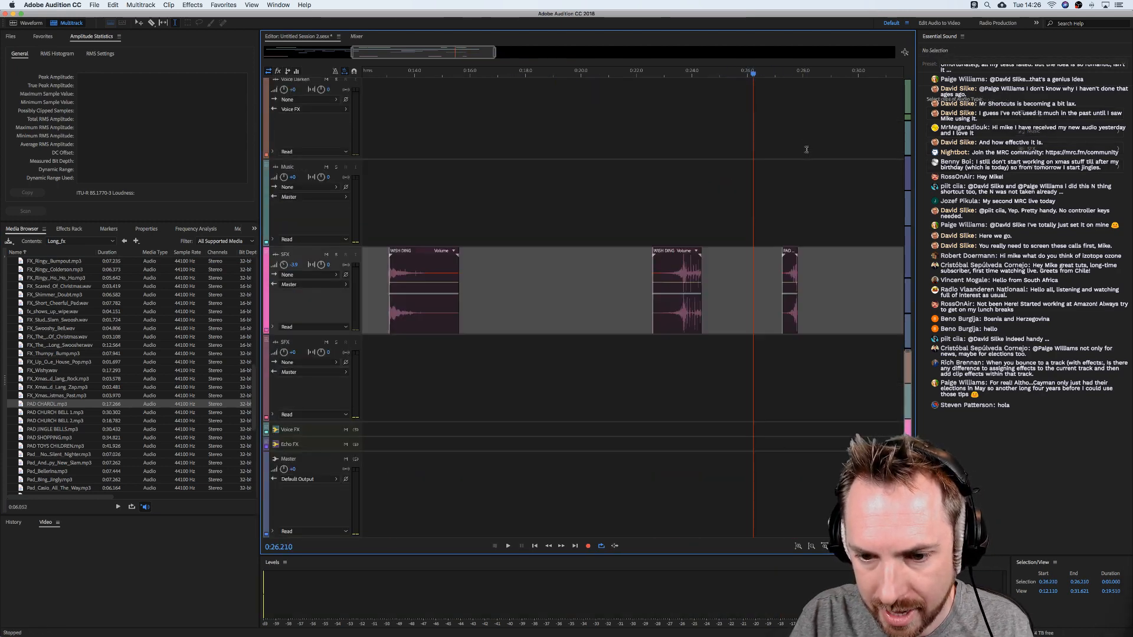
Undo the PAD CHAROL edits and the deletion of the two PAD JINGLE BELLS pieces on the SFX track.
{"action": "key", "text": "super+z"}
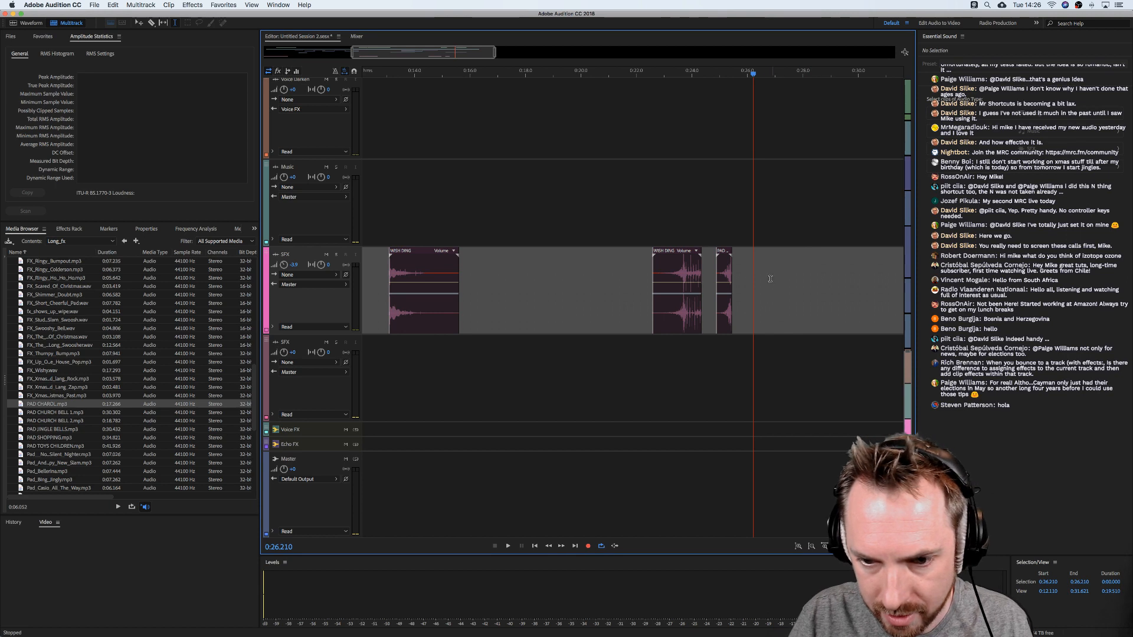
{"action": "key", "text": "super+z"}
{"action": "key", "text": "super+z"}
{"action": "key", "text": "super+z"}
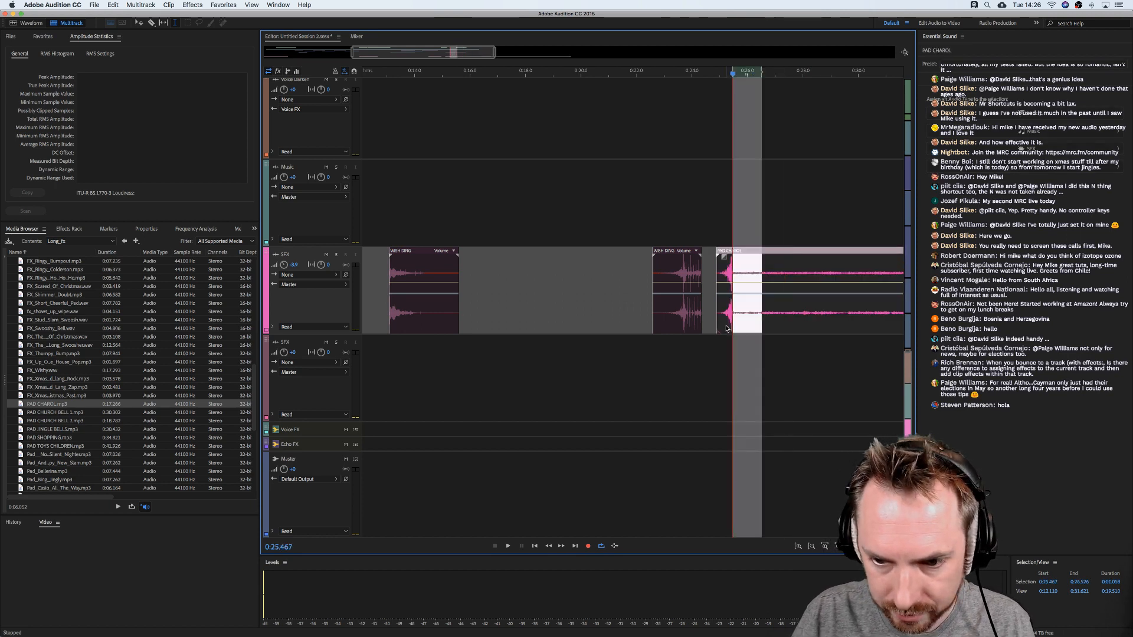
{"action": "key", "text": "minus"}
{"action": "key", "text": "minus"}
{"action": "key", "text": "minus"}
{"action": "key", "text": "super+z"}
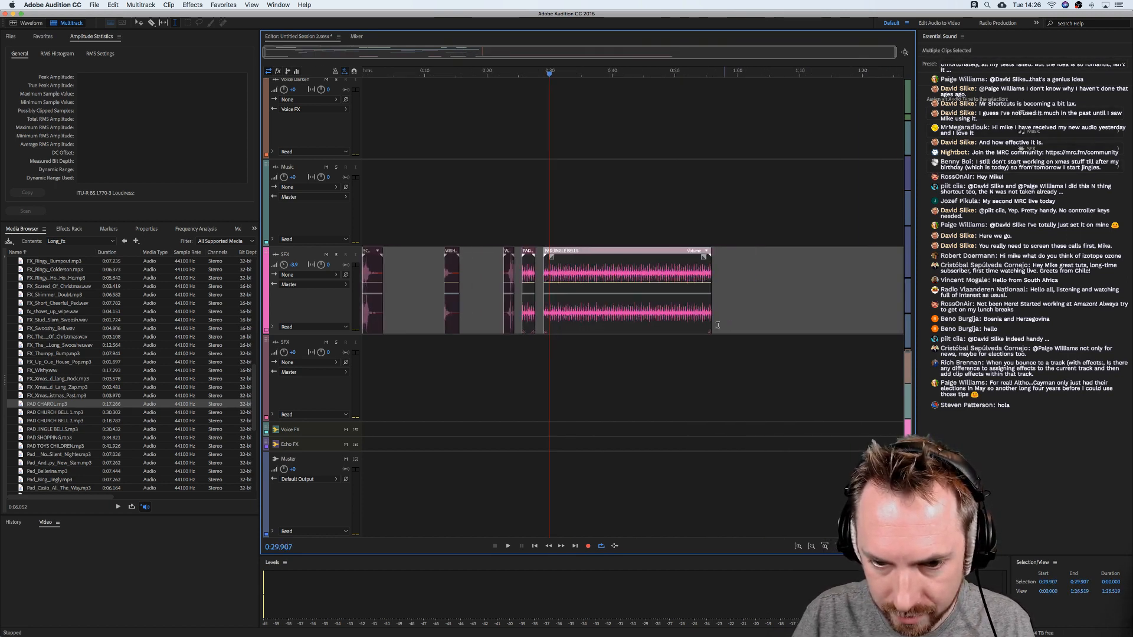
Delete only the second PAD JINGLE BELLS piece, starting at about 0:29.0 on the SFX track, and audition the first piece.
{"action": "key", "text": "space"}
{"action": "left_click", "coordinate": [539, 74]}
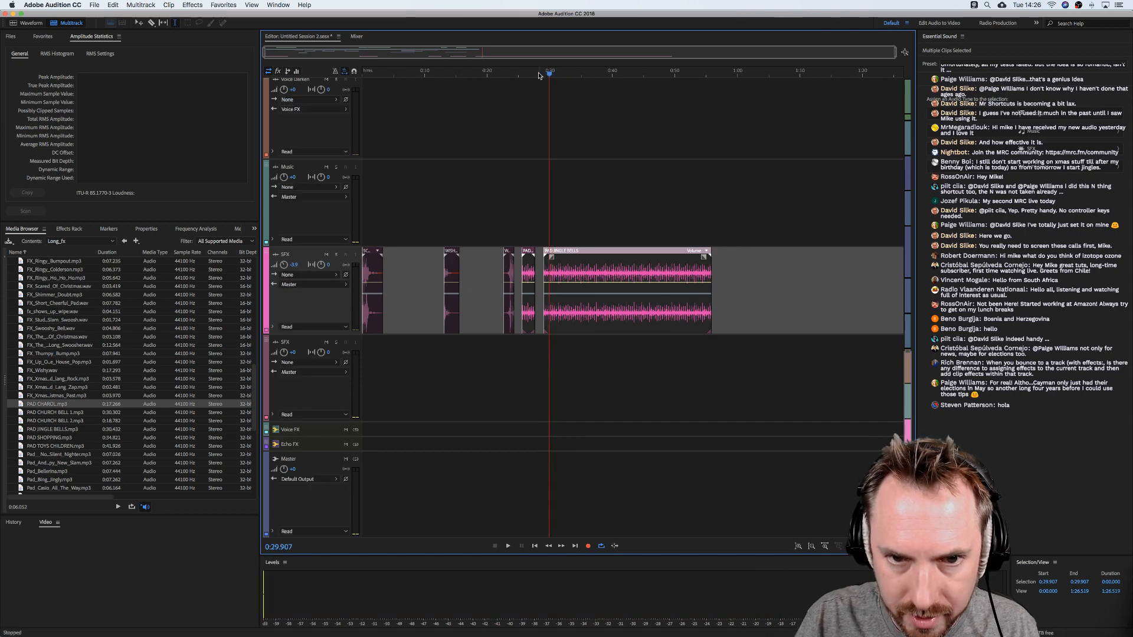
{"action": "scroll", "coordinate": [547, 75], "scroll_direction": "up", "scroll_amount": 5}
{"action": "key", "text": "space"}
{"action": "left_click", "coordinate": [518, 271]}
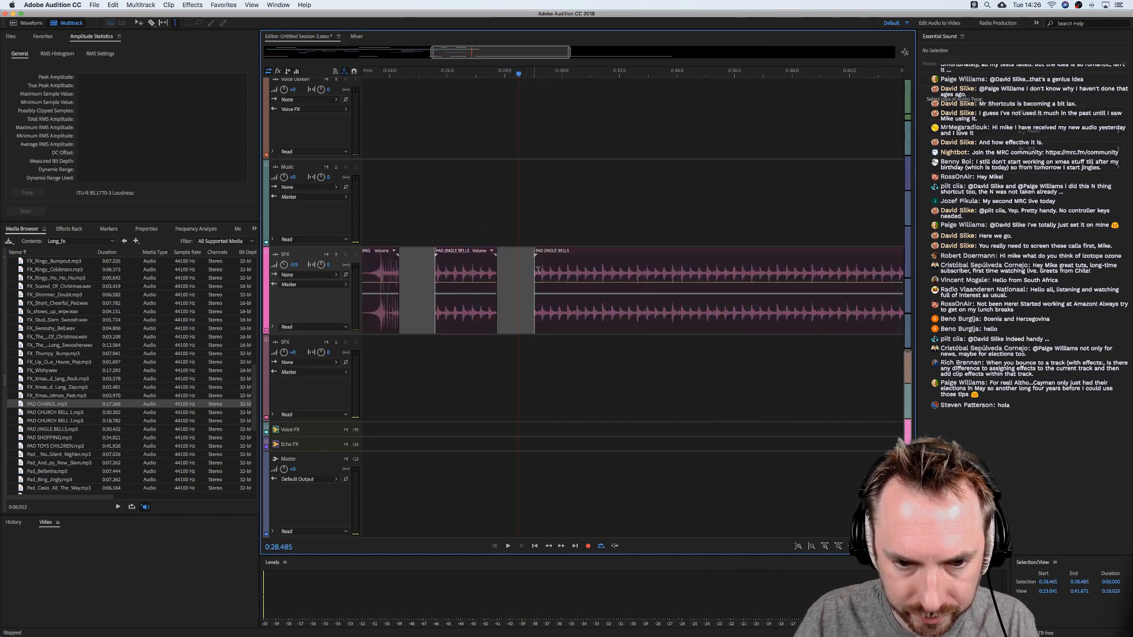
{"action": "left_click", "coordinate": [552, 271]}
{"action": "key", "text": "Delete"}
{"action": "left_click", "coordinate": [438, 229]}
{"action": "key", "text": "space"}
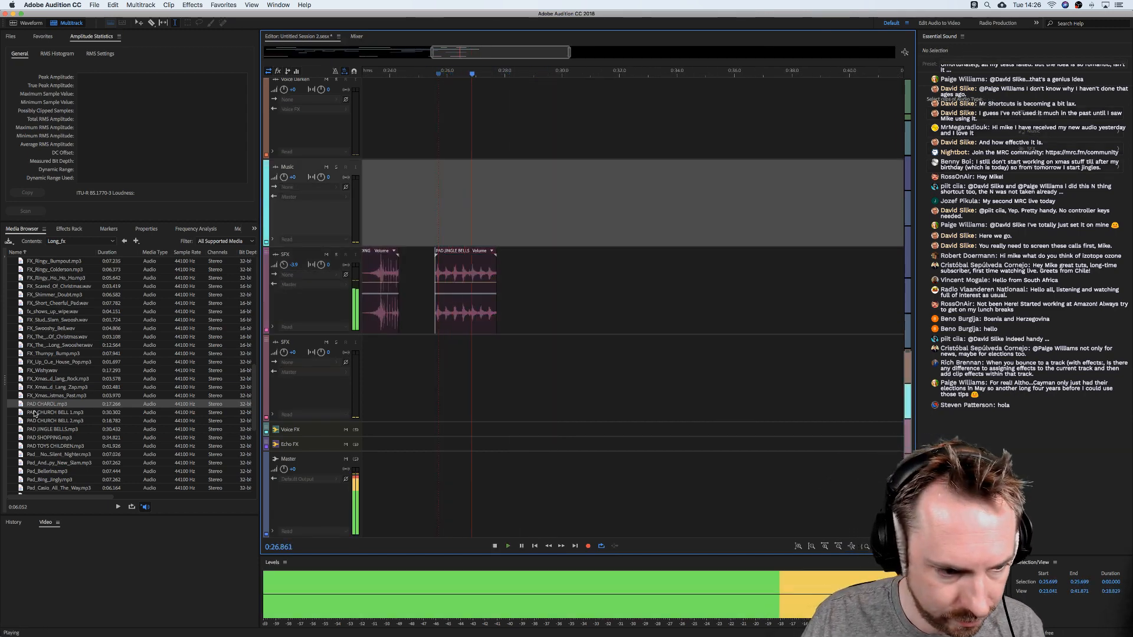
Insert PAD CHAROL.mp3 on the SFX track starting at about 0:29.2 and delete everything after its opening swell.
{"action": "left_click_drag", "start_coordinate": [34, 405], "coordinate": [603, 312]}
{"action": "key", "text": "Delete"}
{"action": "left_click", "coordinate": [626, 306]}
{"action": "key", "text": "Delete"}
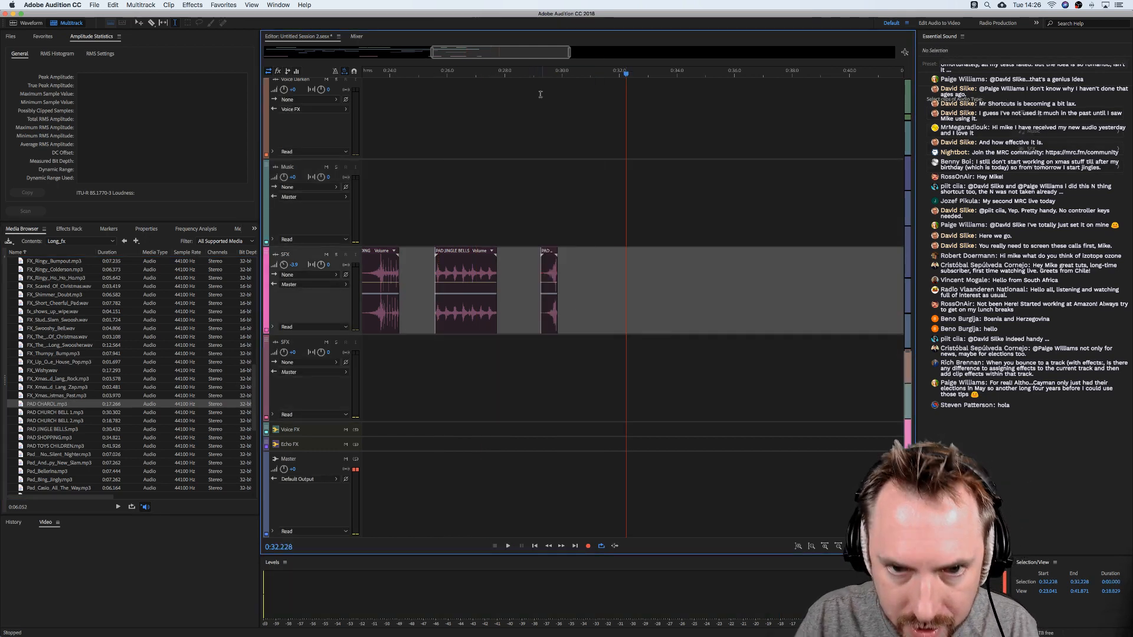
Add short fades at both ends of the PAD CHAROL clip and move it earlier, starting at about 0:28.6.
{"action": "left_click", "coordinate": [549, 76]}
{"action": "scroll", "coordinate": [549, 76], "scroll_direction": "up", "scroll_amount": 5}
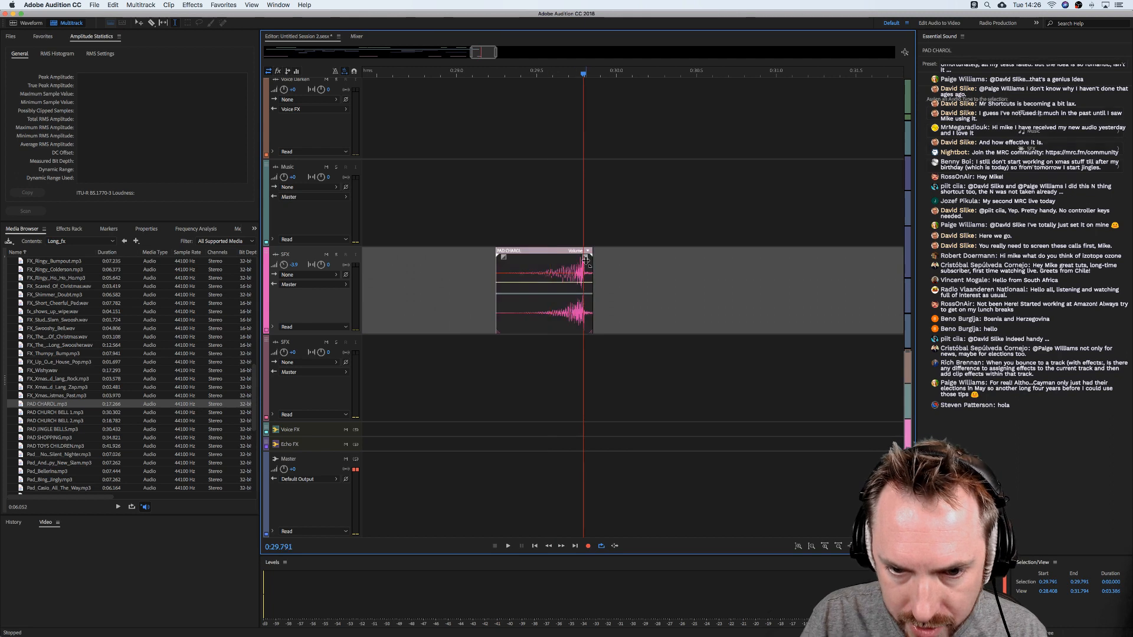
{"action": "left_click_drag", "start_coordinate": [590, 256], "coordinate": [574, 260]}
{"action": "left_click_drag", "start_coordinate": [559, 303], "coordinate": [451, 306]}
{"action": "left_click", "coordinate": [451, 307]}
{"action": "scroll", "coordinate": [451, 307], "scroll_direction": "left", "scroll_amount": 2}
{"action": "scroll", "coordinate": [451, 307], "scroll_direction": "left", "scroll_amount": 5}
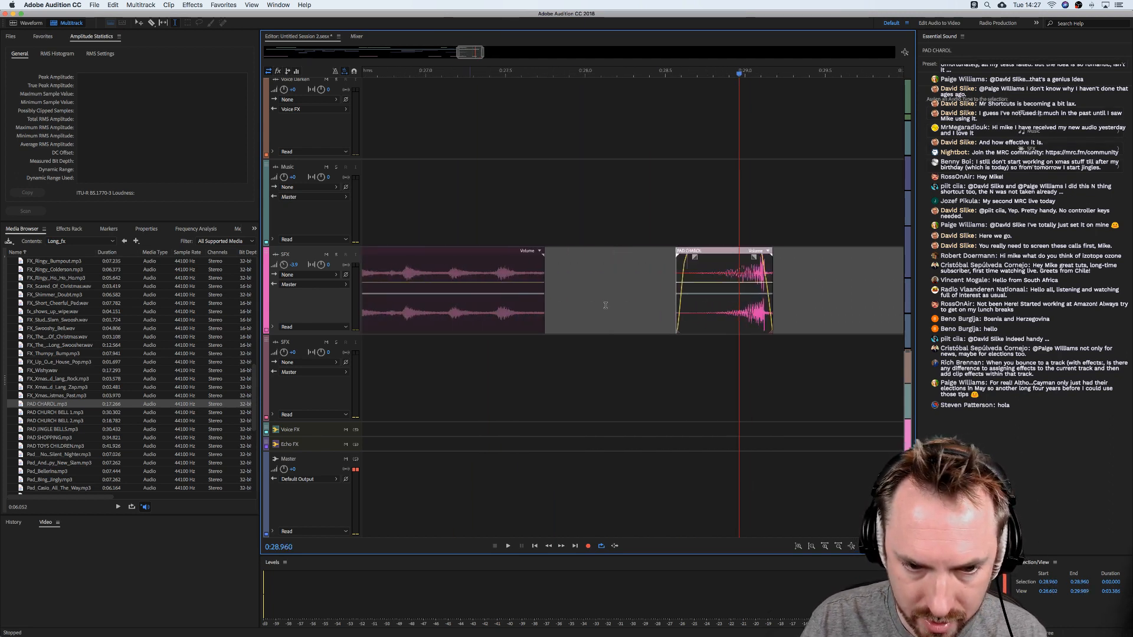
Move the PAD CHAROL clip to the second SFX track, starting at about 0:27.2 under the jingle bells ending, and audition it.
{"action": "left_click_drag", "start_coordinate": [764, 289], "coordinate": [591, 390]}
{"action": "left_click", "coordinate": [484, 377]}
{"action": "key", "text": "space"}
{"action": "key", "text": "space"}
{"action": "key", "text": "space"}
{"action": "key", "text": "space"}
{"action": "key", "text": "space"}
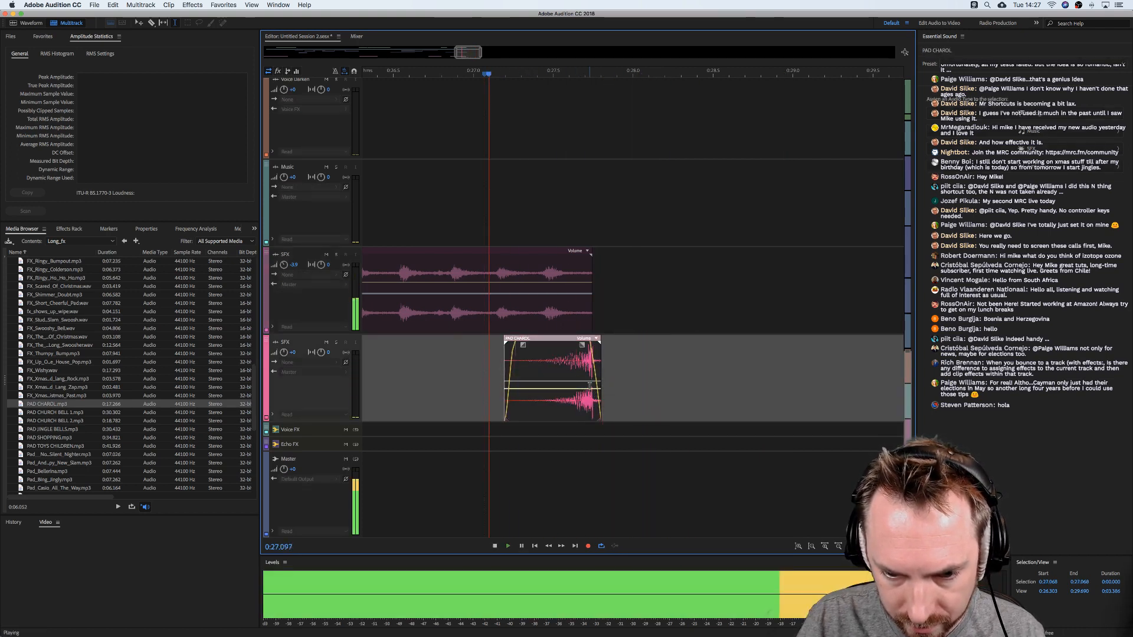
{"action": "key", "text": "space"}
Mix down the entire multitrack session to a new file.
{"action": "key", "text": "backslash"}
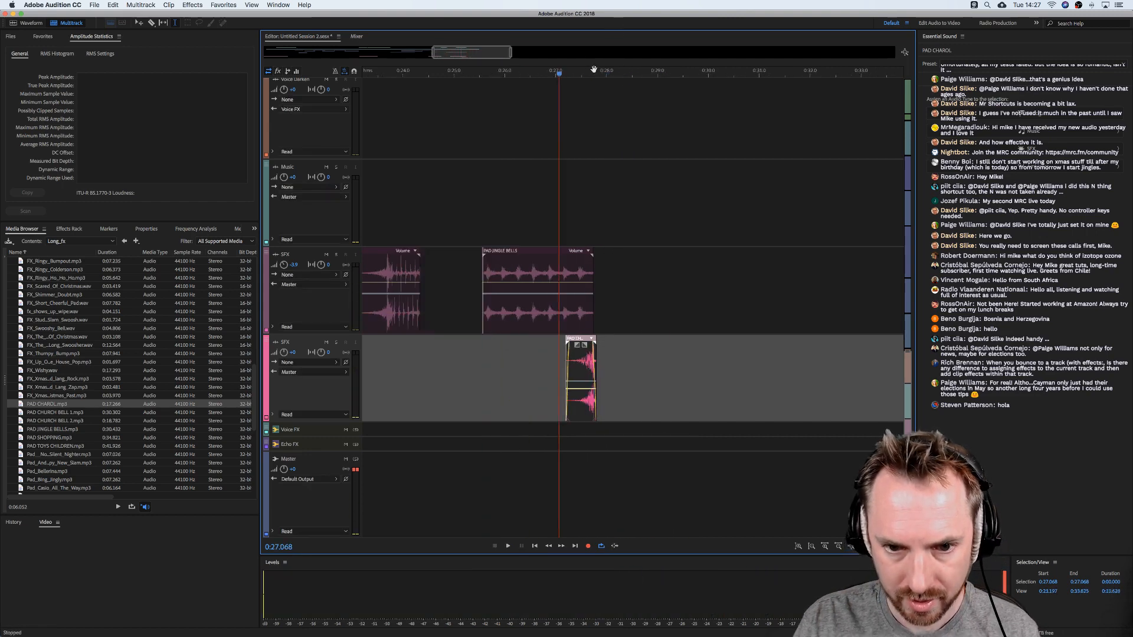
{"action": "scroll", "coordinate": [550, 145], "scroll_direction": "up", "scroll_amount": 10}
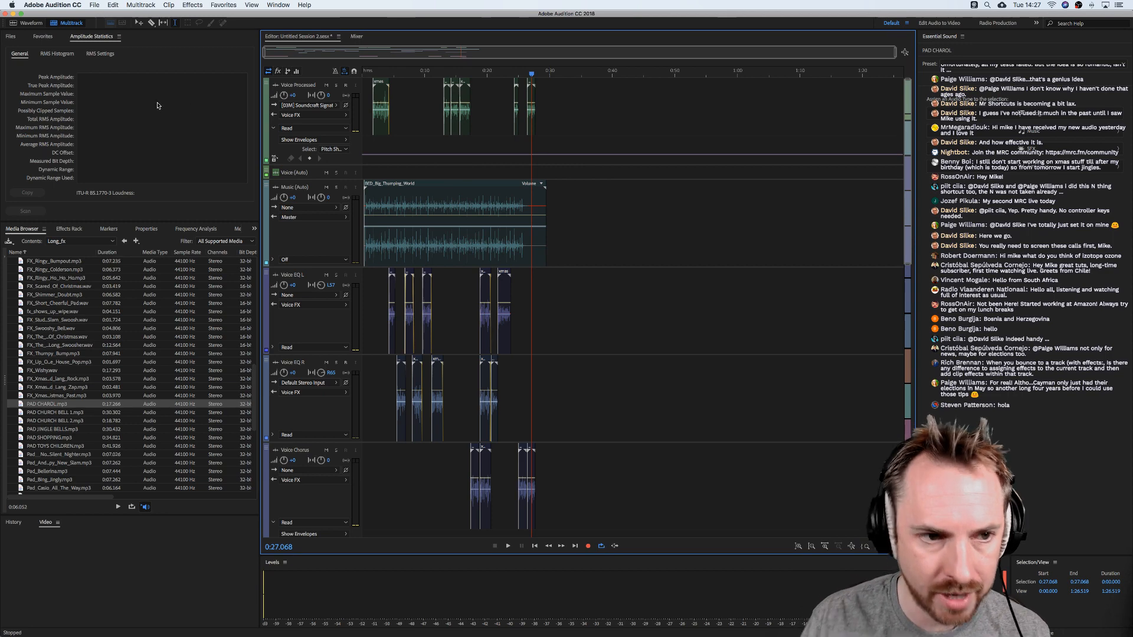
{"action": "left_click", "coordinate": [142, 6]}
{"action": "mouse_move", "coordinate": [195, 43]}
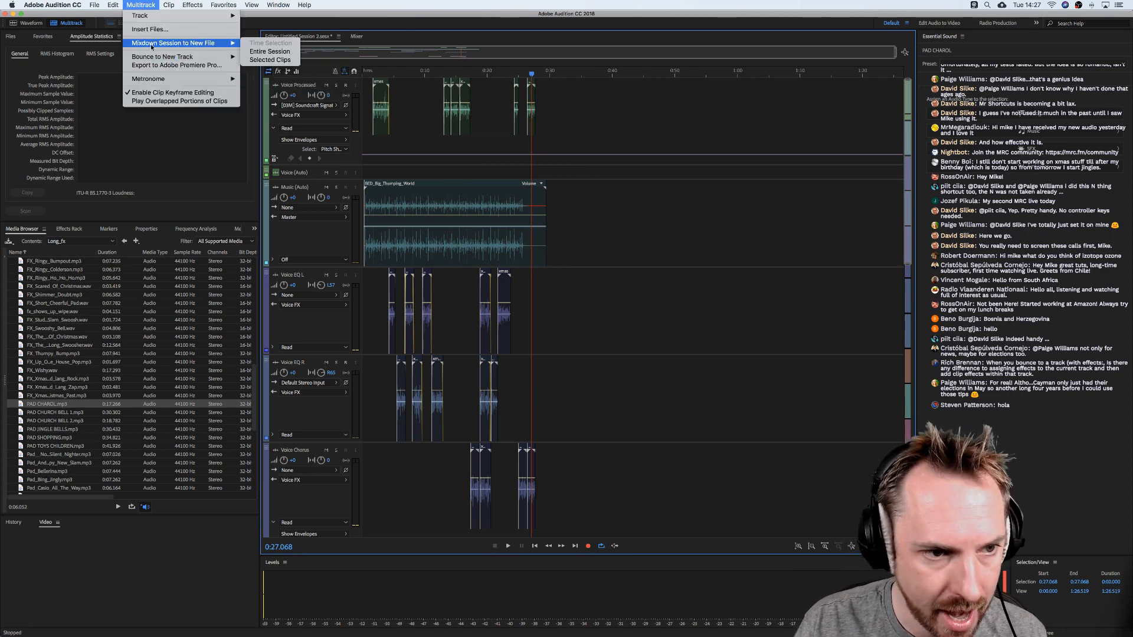
{"action": "left_click", "coordinate": [267, 60]}
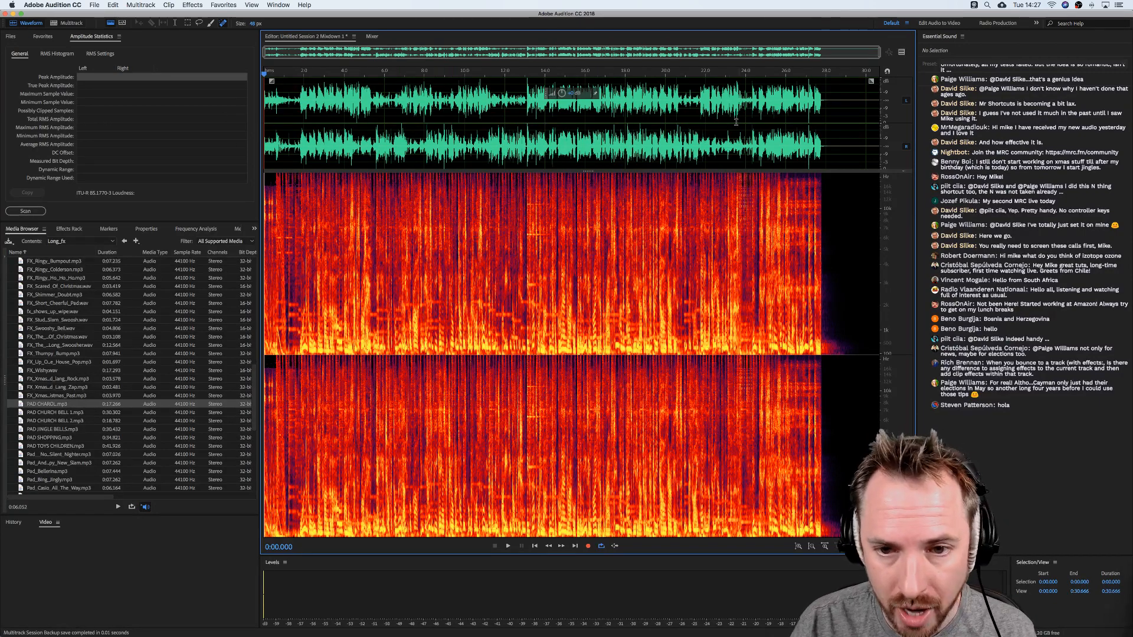
Hide the mixdown's spectral frequency display and place the playhead at 0:27.678, where the loud audio ends.
{"action": "key", "text": "shift+d"}
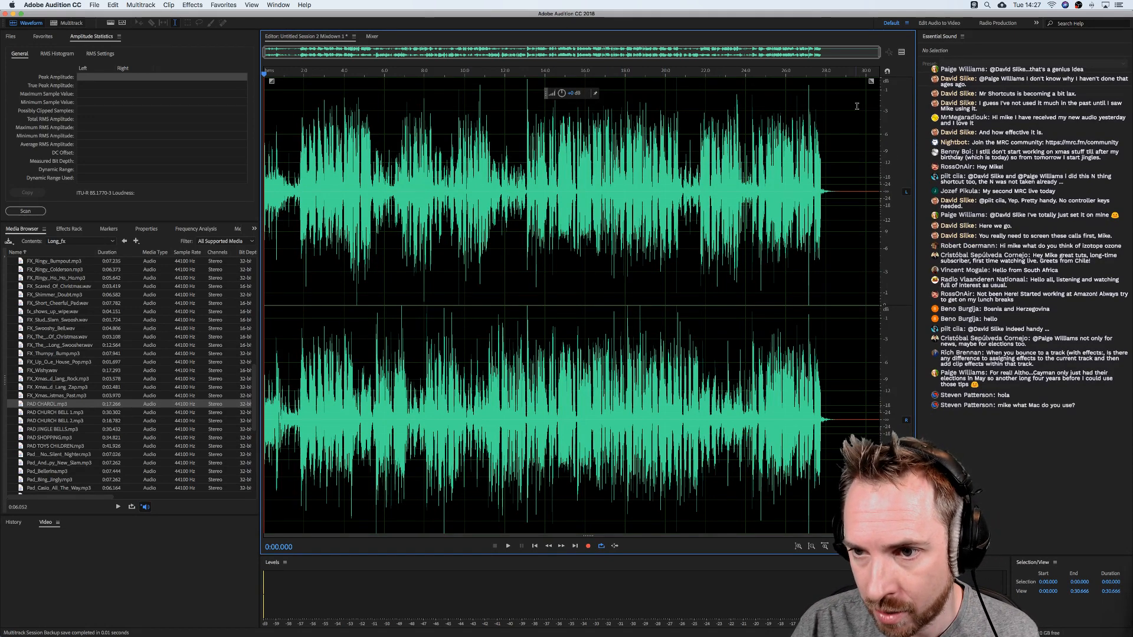
{"action": "left_click", "coordinate": [819, 198]}
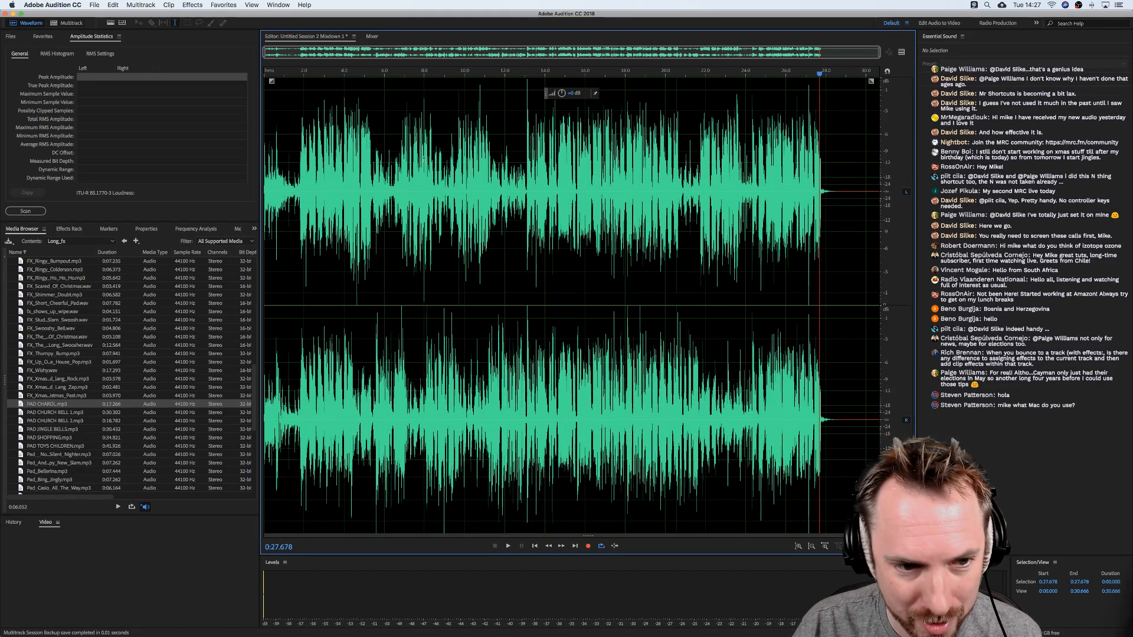
Load the Mastering effect on the mixdown with the Subtle Clarity preset and briefly preview it at the ending.
{"action": "left_click", "coordinate": [192, 5]}
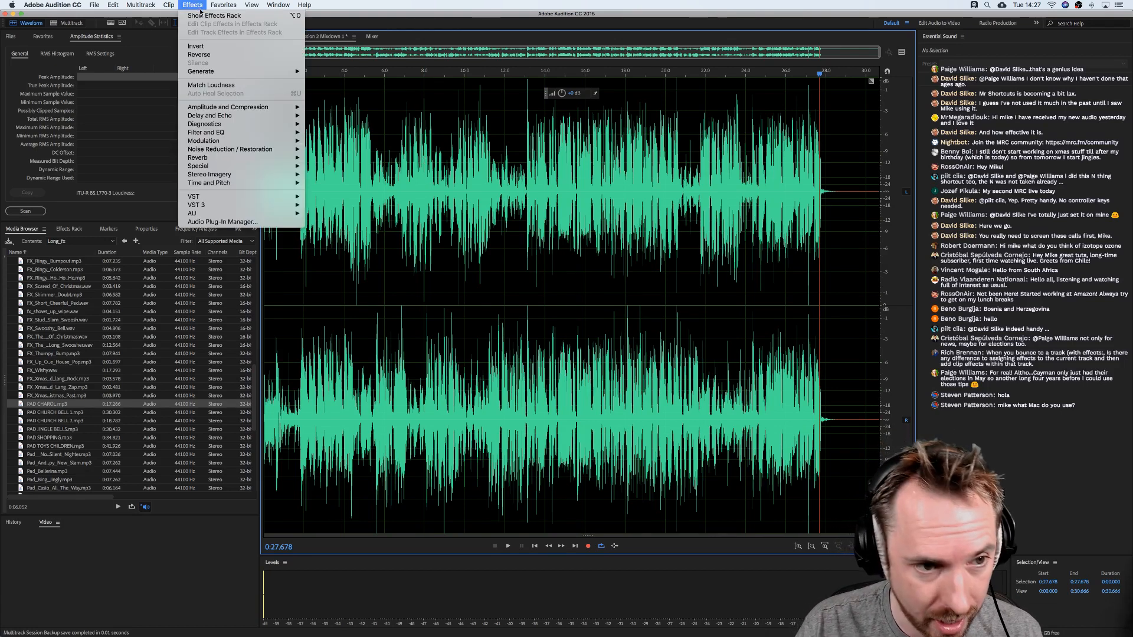
{"action": "mouse_move", "coordinate": [284, 166]}
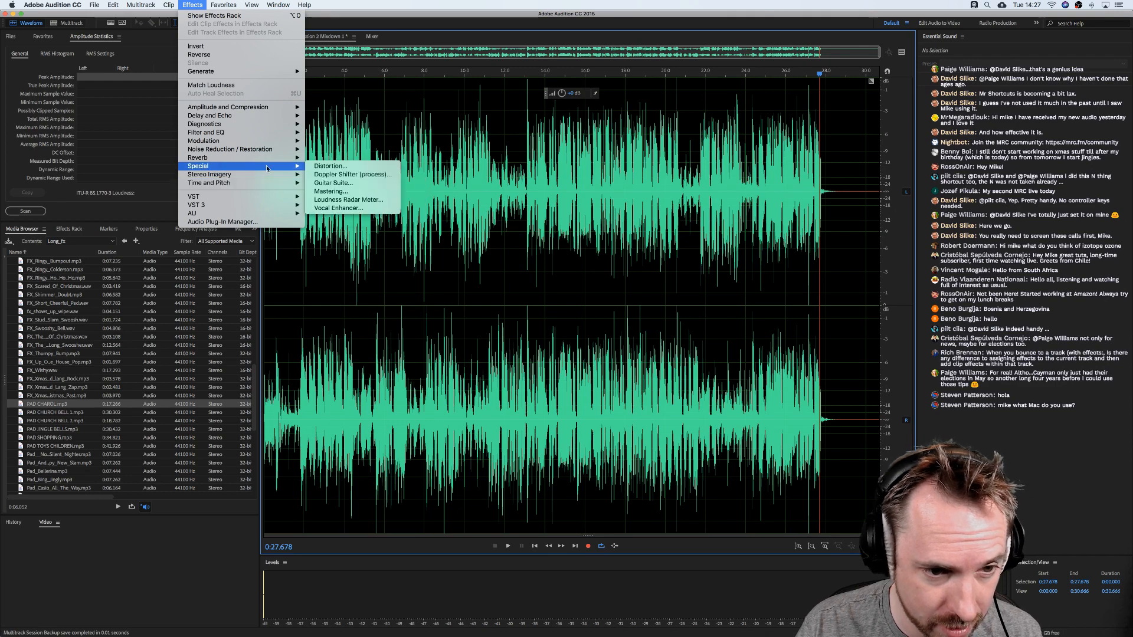
{"action": "left_click", "coordinate": [339, 191]}
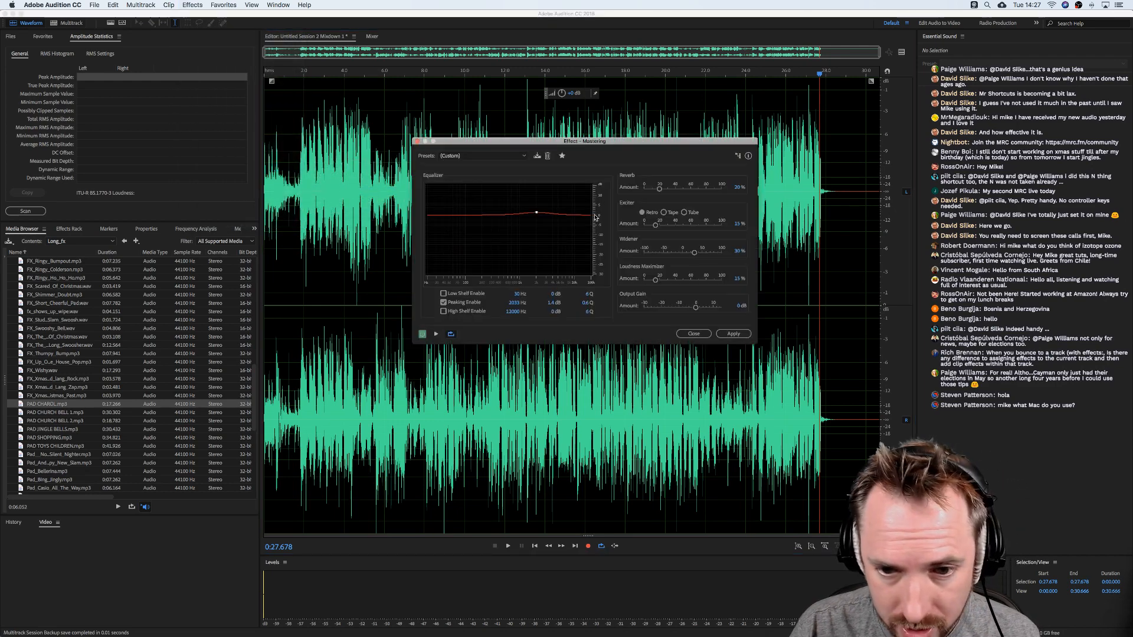
{"action": "left_click", "coordinate": [445, 157]}
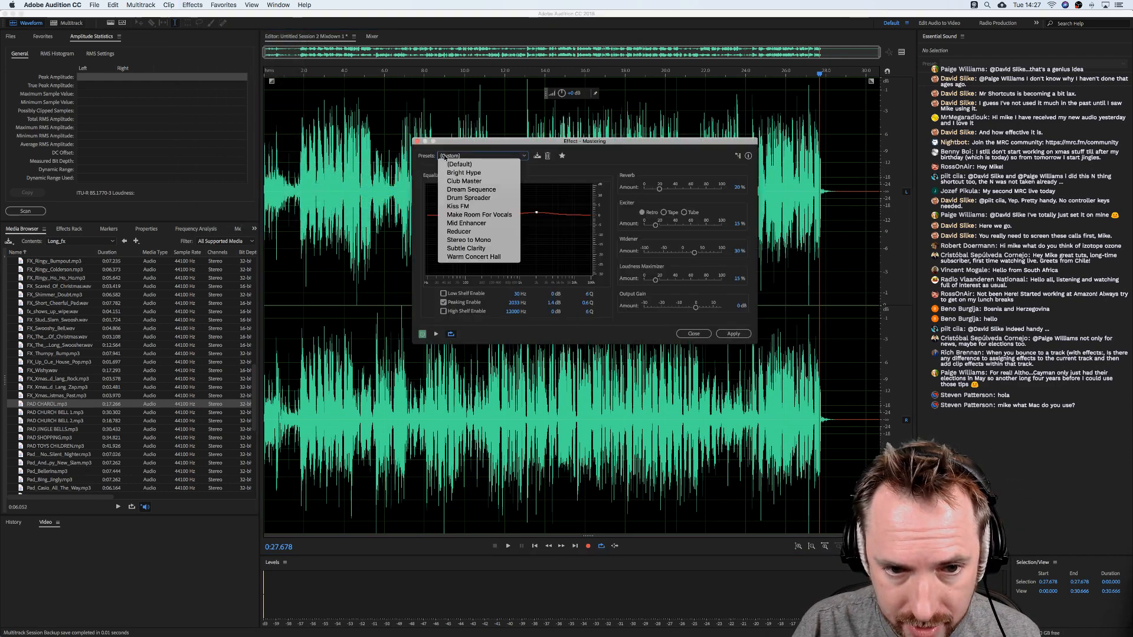
{"action": "left_click", "coordinate": [484, 249]}
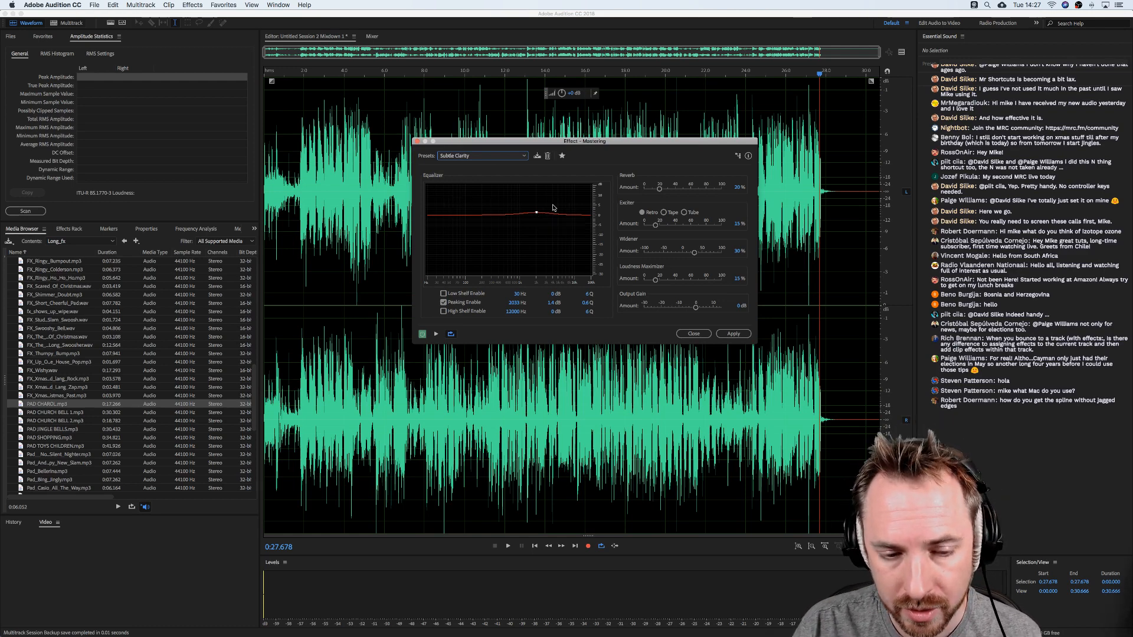
{"action": "key", "text": "space"}
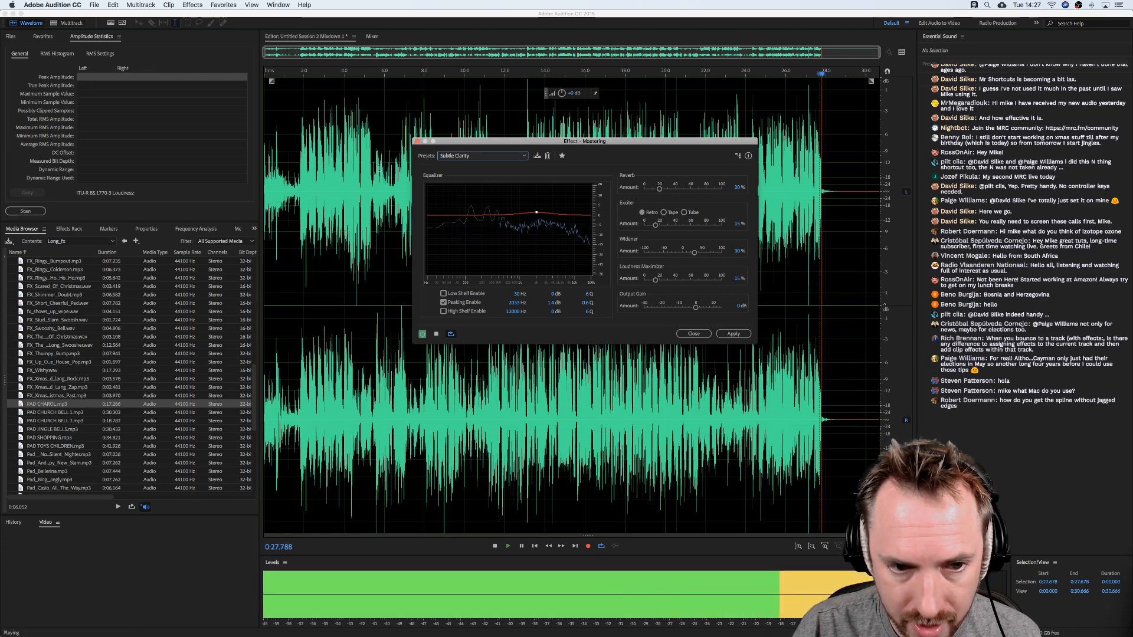
{"action": "key", "text": "space"}
While playing from the start, set the Mastering peak band to 4246.8 Hz and 1.5 dB, Exciter 24%, Loudness Maximizer 17% and Widener 54%.
{"action": "left_click", "coordinate": [262, 146]}
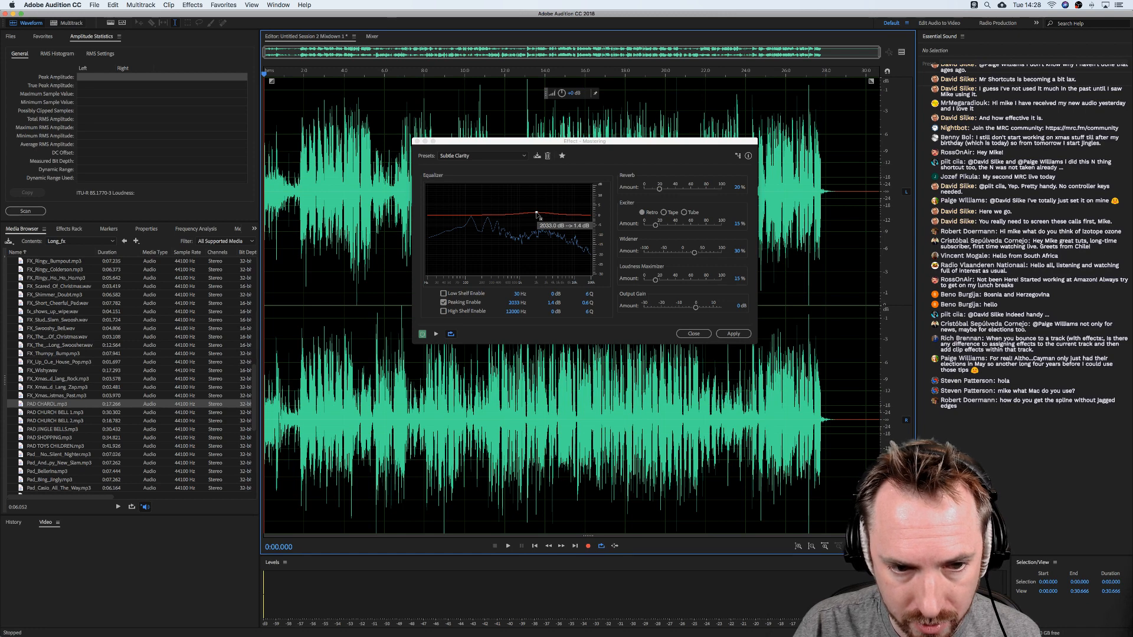
{"action": "key", "text": "space"}
{"action": "mouse_move", "coordinate": [536, 214]}
{"action": "left_mouse_down"}
{"action": "mouse_move", "coordinate": [567, 214]}
{"action": "mouse_move", "coordinate": [520, 212]}
{"action": "mouse_move", "coordinate": [557, 216]}
{"action": "left_mouse_up"}
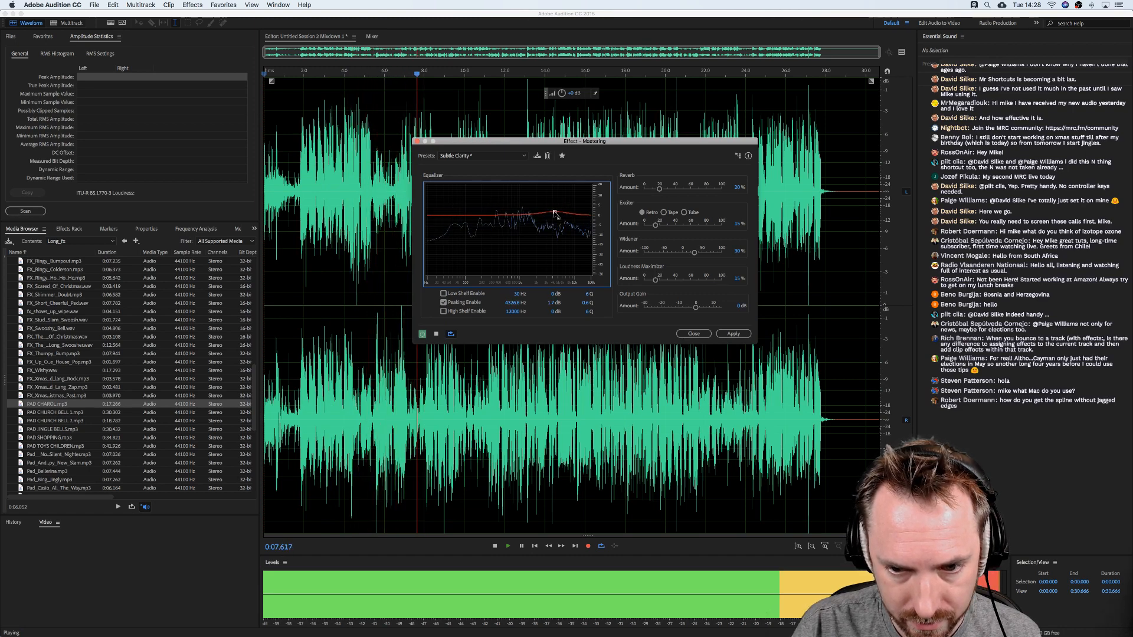
{"action": "left_click_drag", "start_coordinate": [659, 226], "coordinate": [666, 229]}
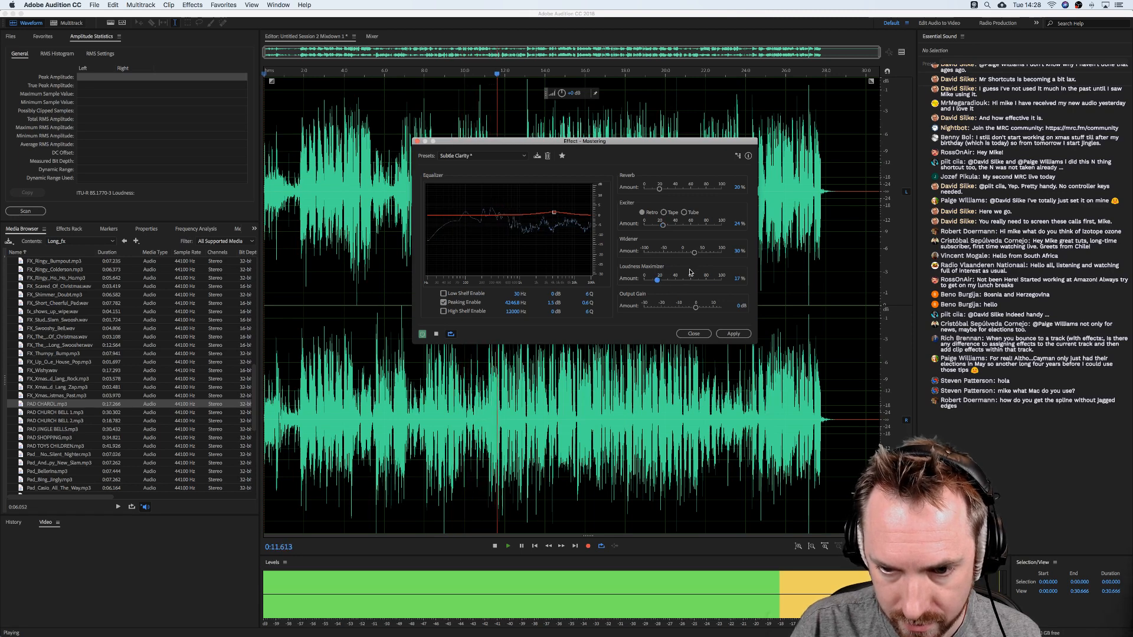
{"action": "left_click_drag", "start_coordinate": [695, 255], "coordinate": [705, 254]}
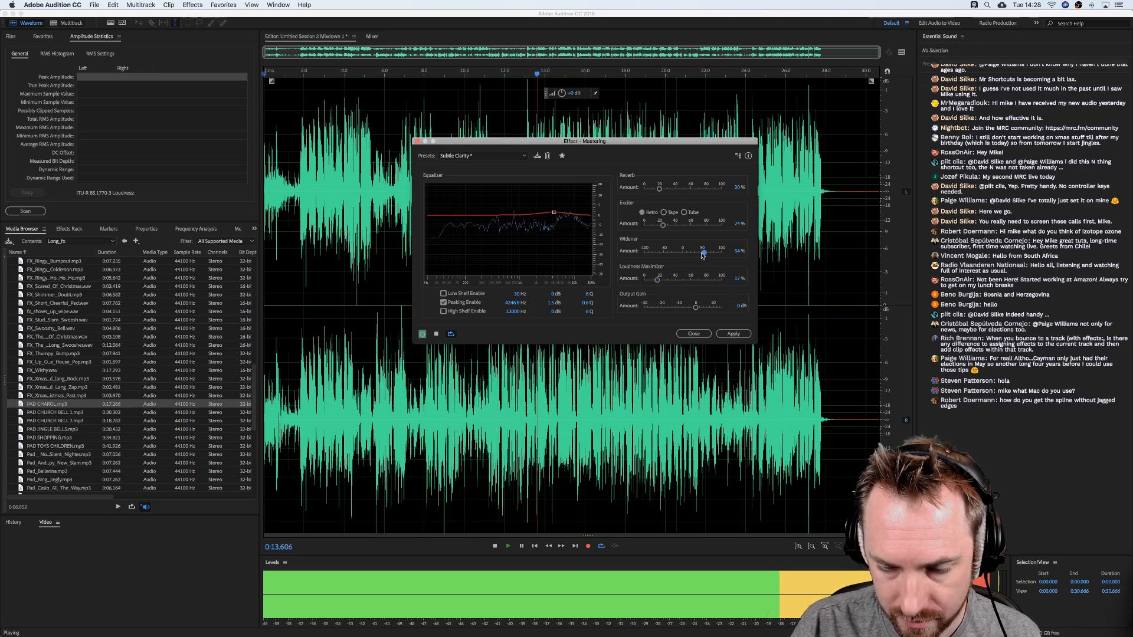
{"action": "key", "text": "space"}
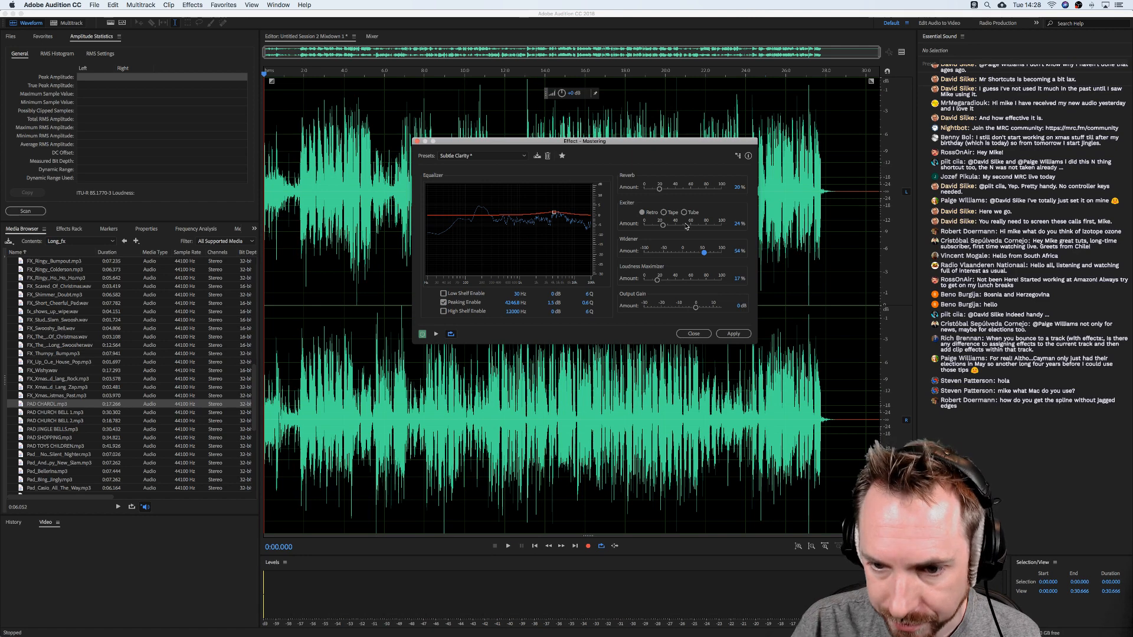
Show the effect's preview editor, set the Widener to -100% and audition the result from the start and from 0:03.875.
{"action": "left_click", "coordinate": [901, 52]}
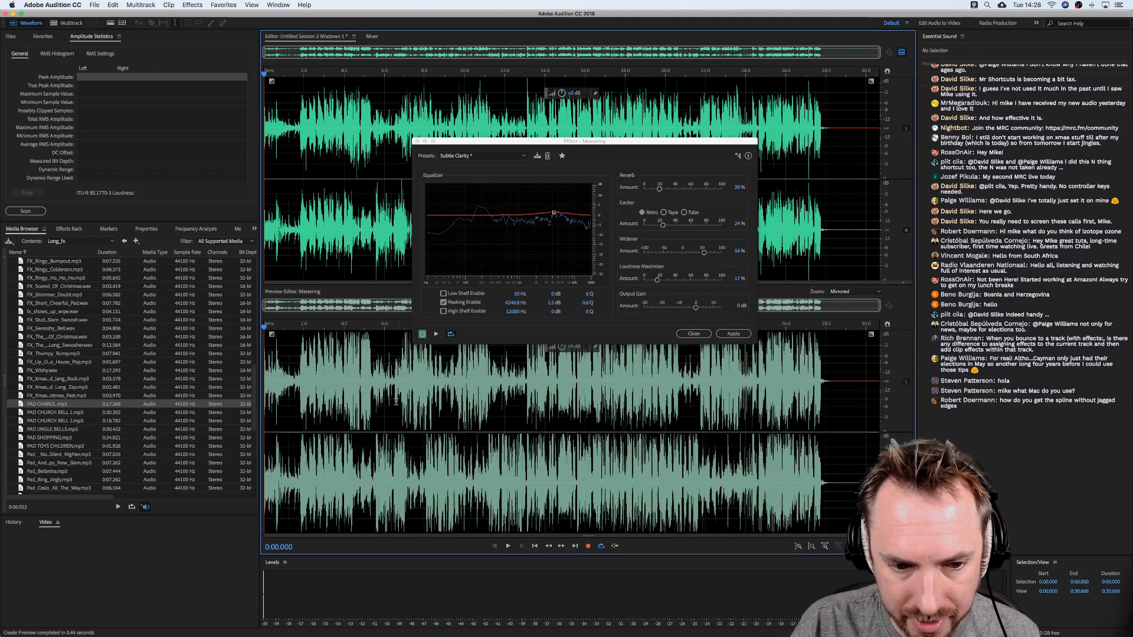
{"action": "left_click_drag", "start_coordinate": [709, 254], "coordinate": [741, 258]}
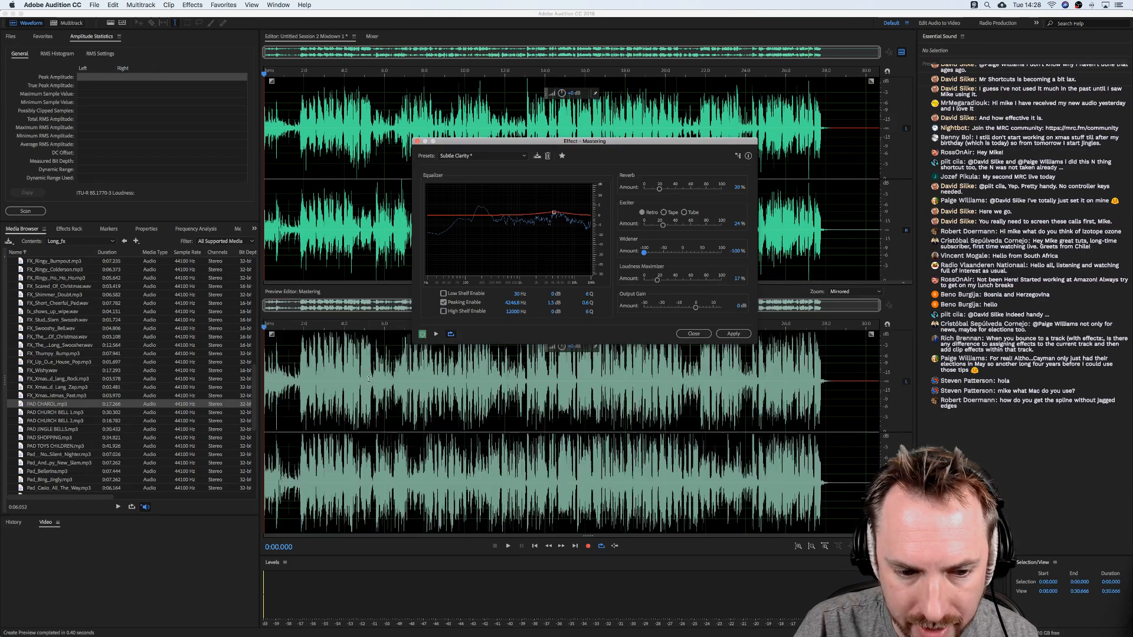
{"action": "key", "text": "space"}
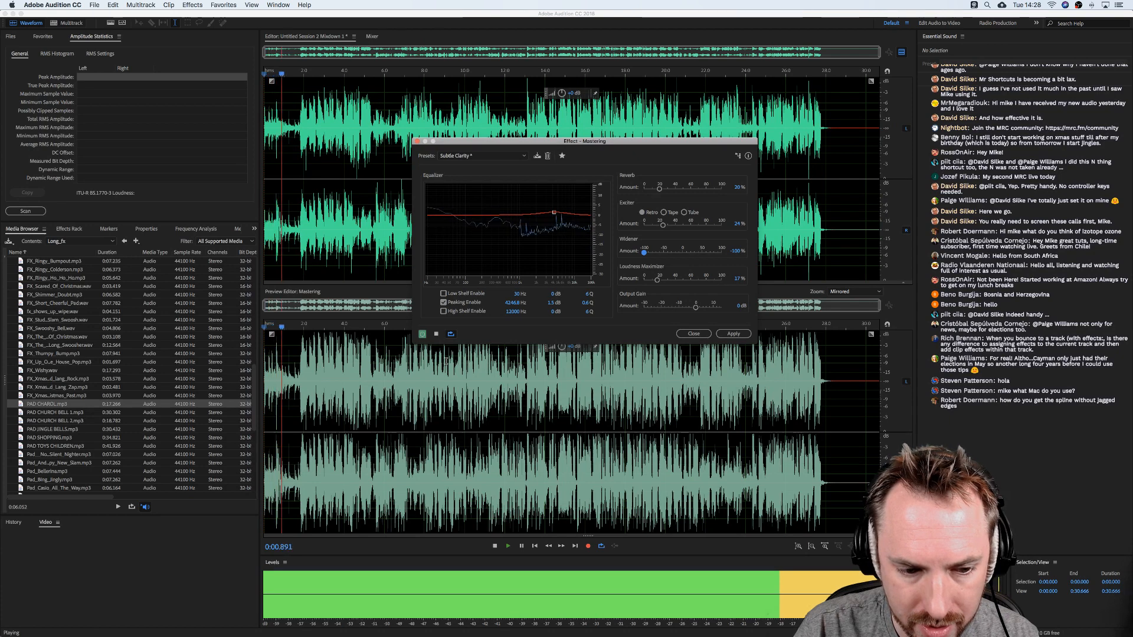
{"action": "key", "text": "space"}
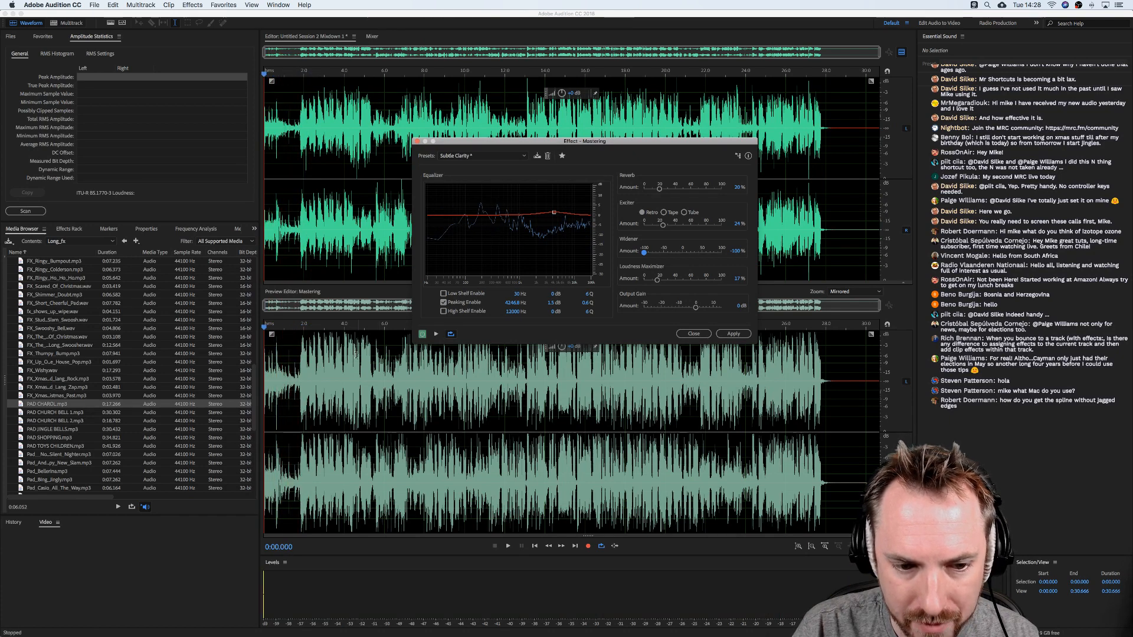
{"action": "left_click", "coordinate": [341, 252]}
{"action": "key", "text": "space"}
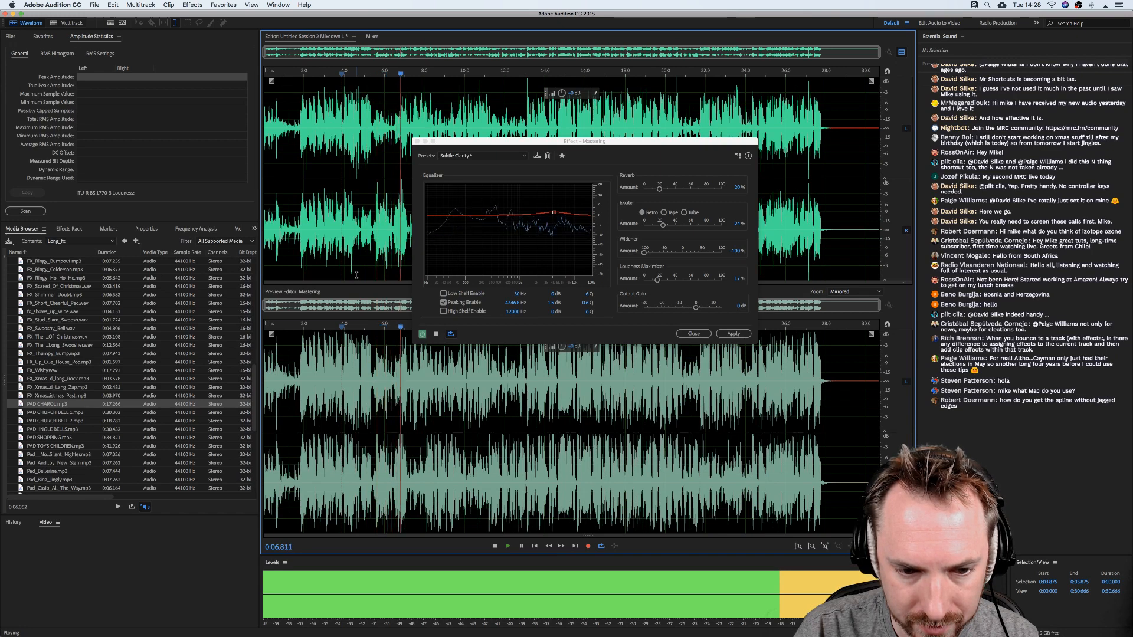
{"action": "key", "text": "space"}
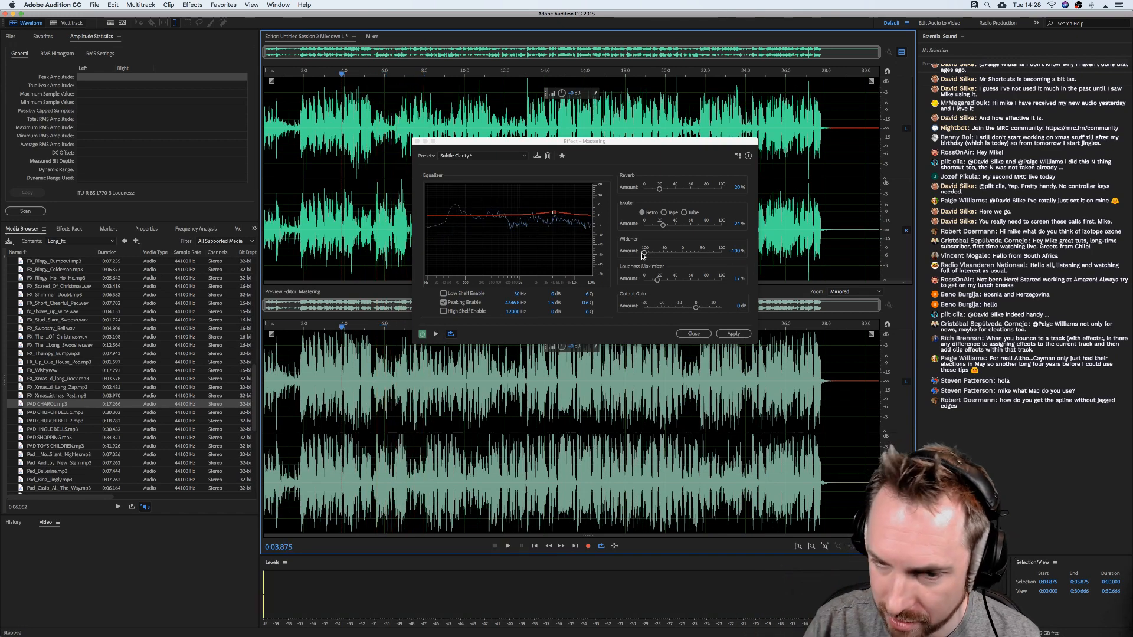
Set the Widener to 31% and Reverb to 25% while auditioning, and apply the Mastering effect to the mixdown.
{"action": "left_click_drag", "start_coordinate": [645, 252], "coordinate": [687, 252]}
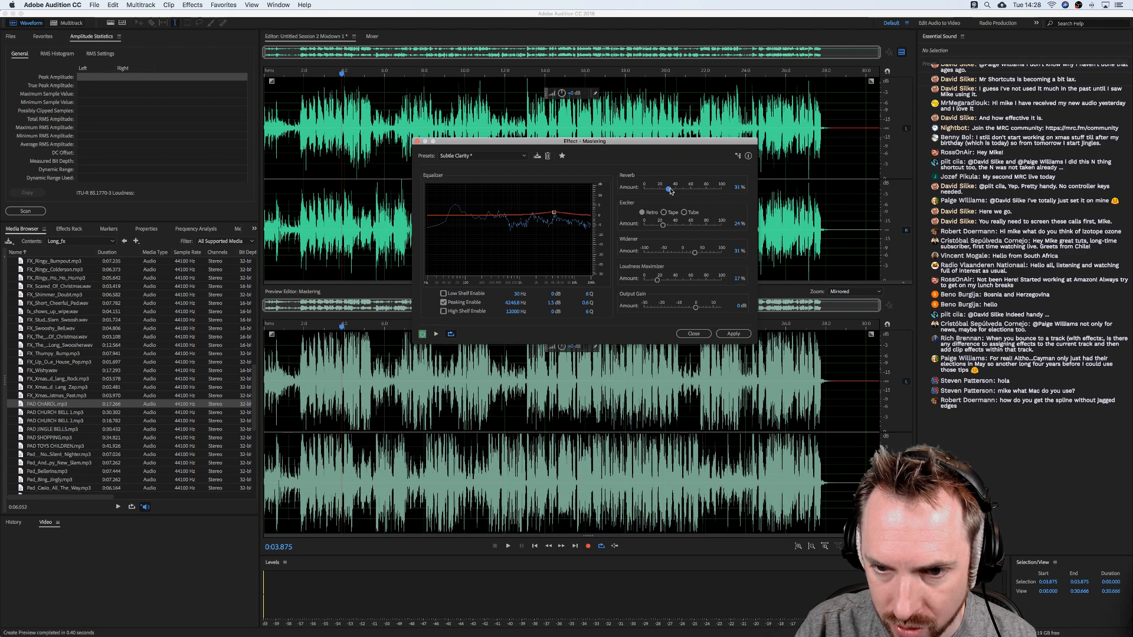
{"action": "key", "text": "space"}
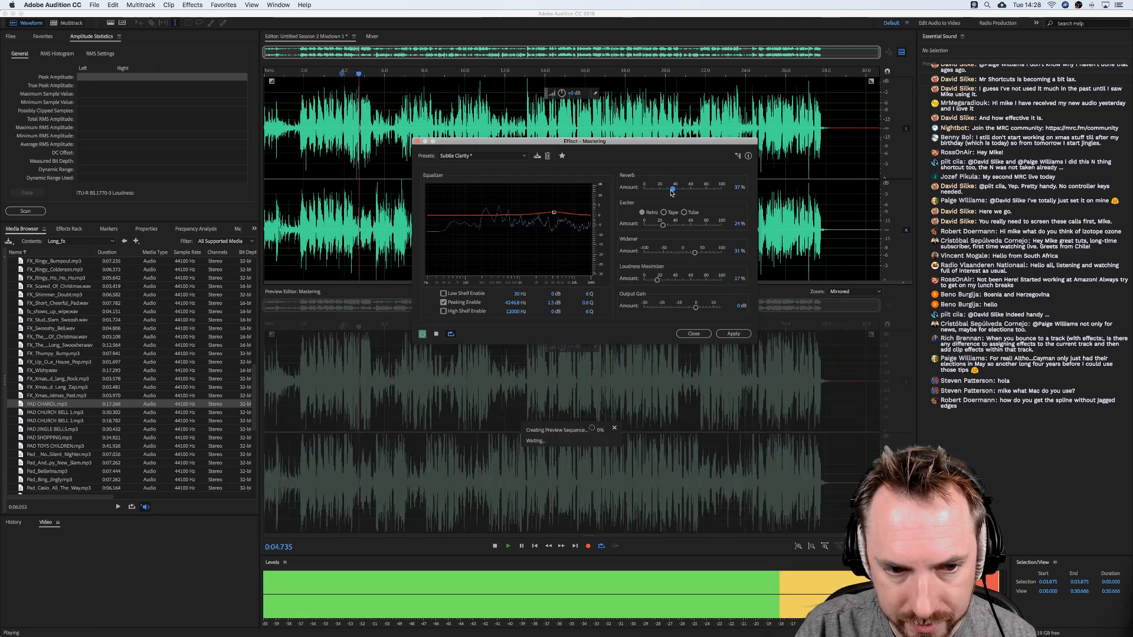
{"action": "left_click_drag", "start_coordinate": [672, 191], "coordinate": [662, 193]}
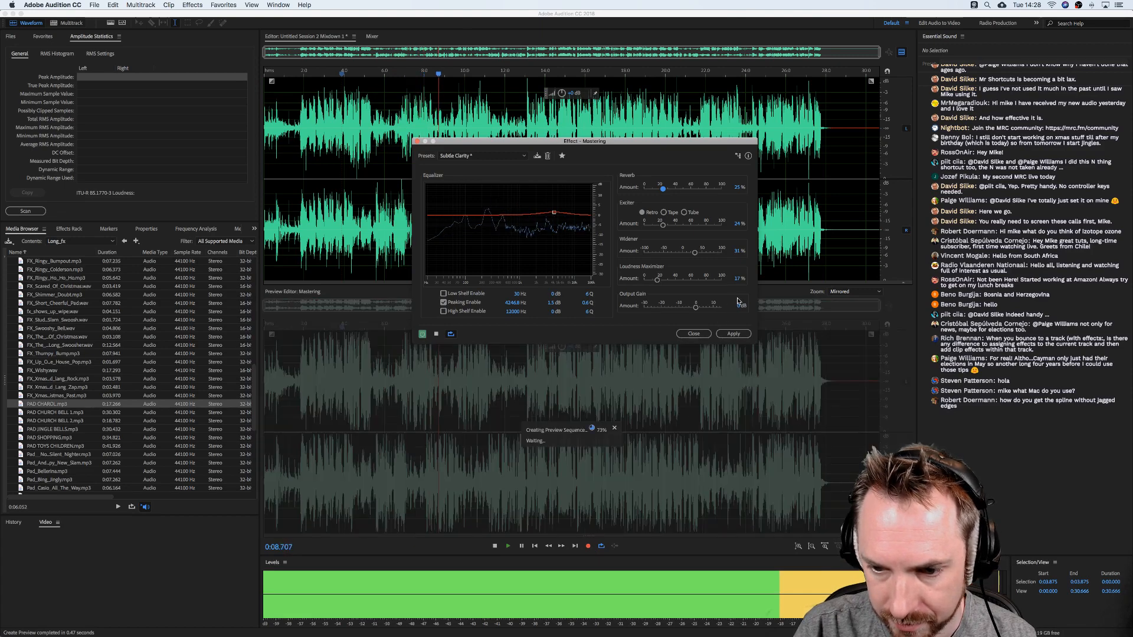
{"action": "key", "text": "space"}
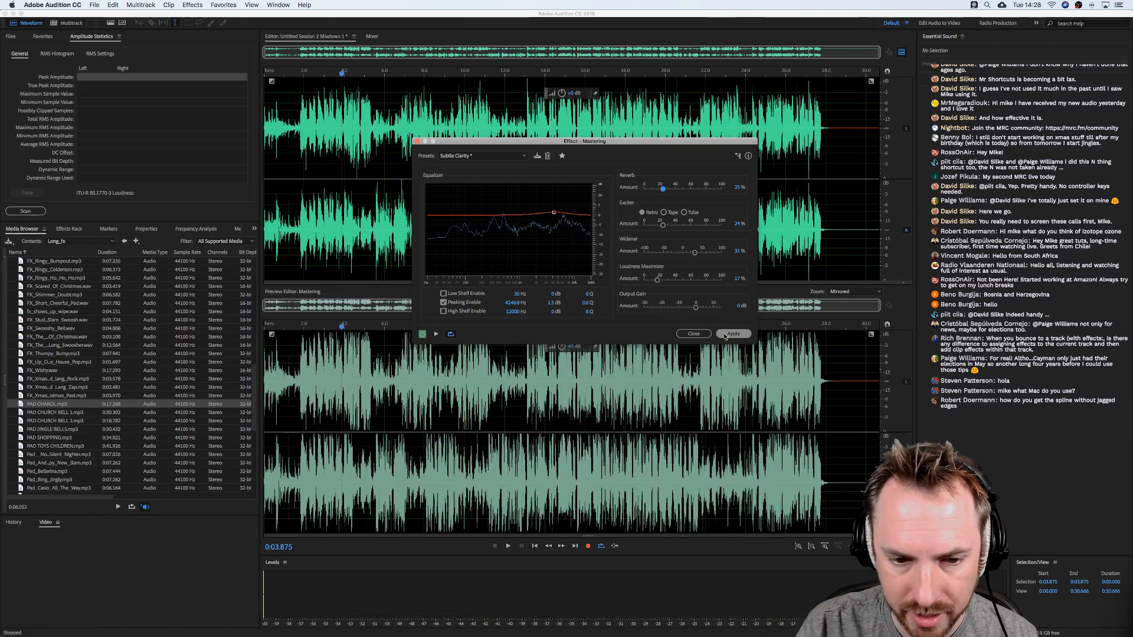
{"action": "left_click", "coordinate": [732, 334]}
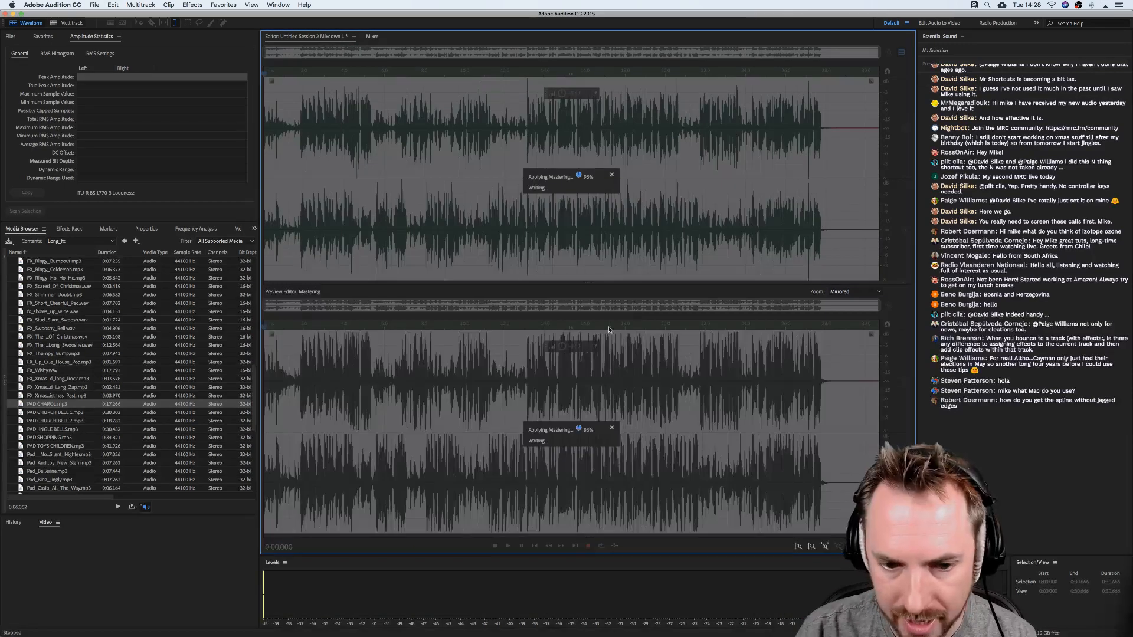
{"action": "left_click", "coordinate": [900, 53]}
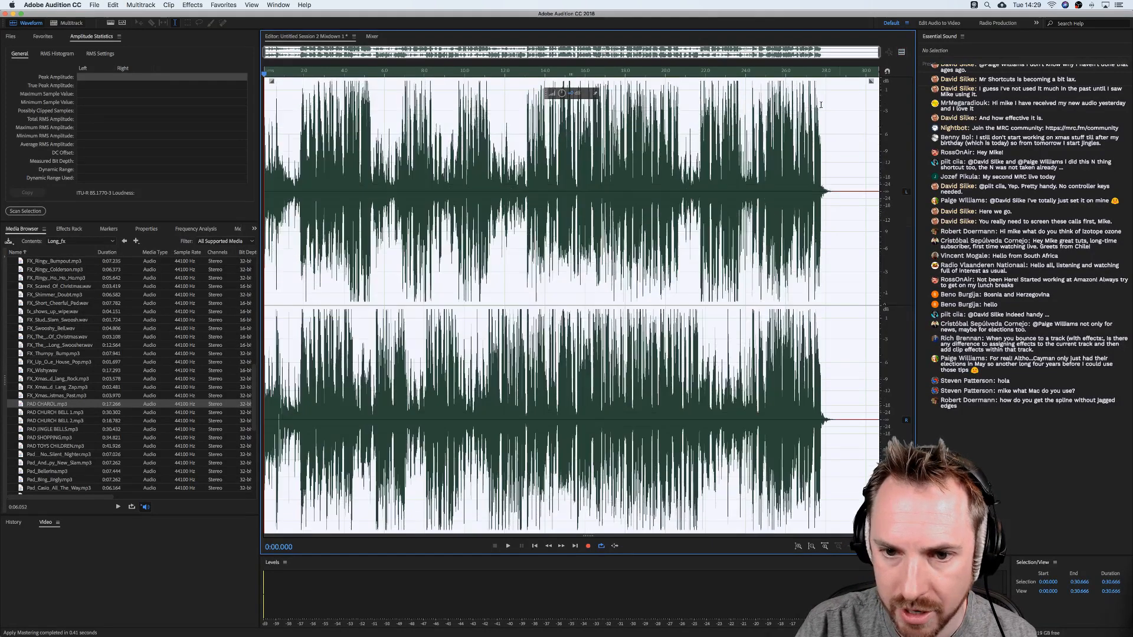
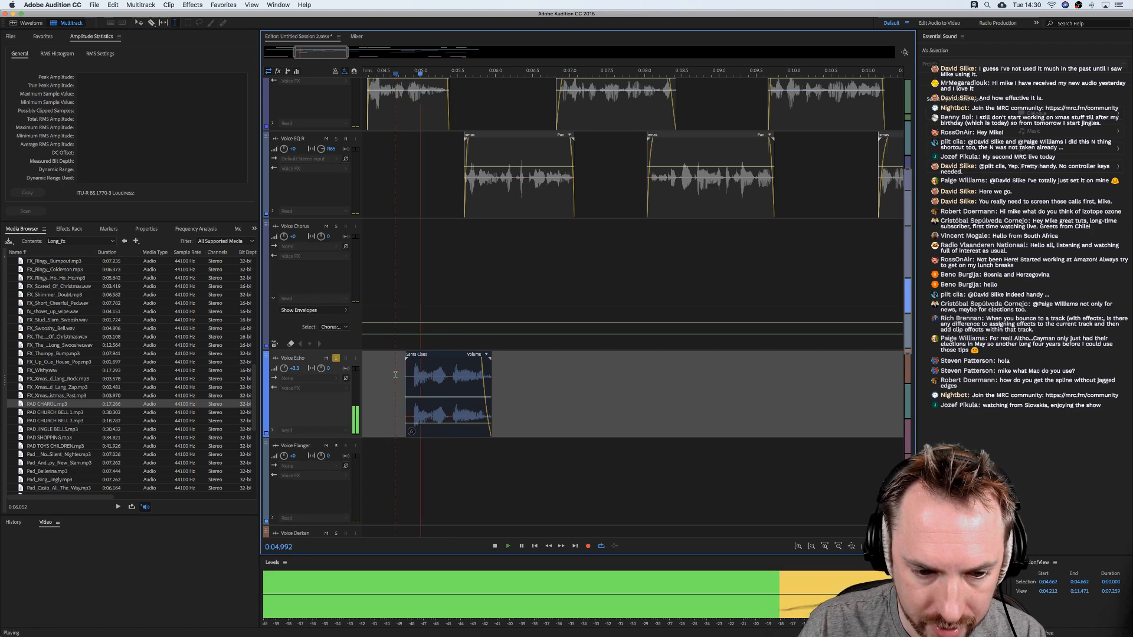
Examine the Parametric Equalizer settings in the clip effects of the Santa Claus clip on the Voice Echo track.
{"action": "left_click", "coordinate": [448, 372]}
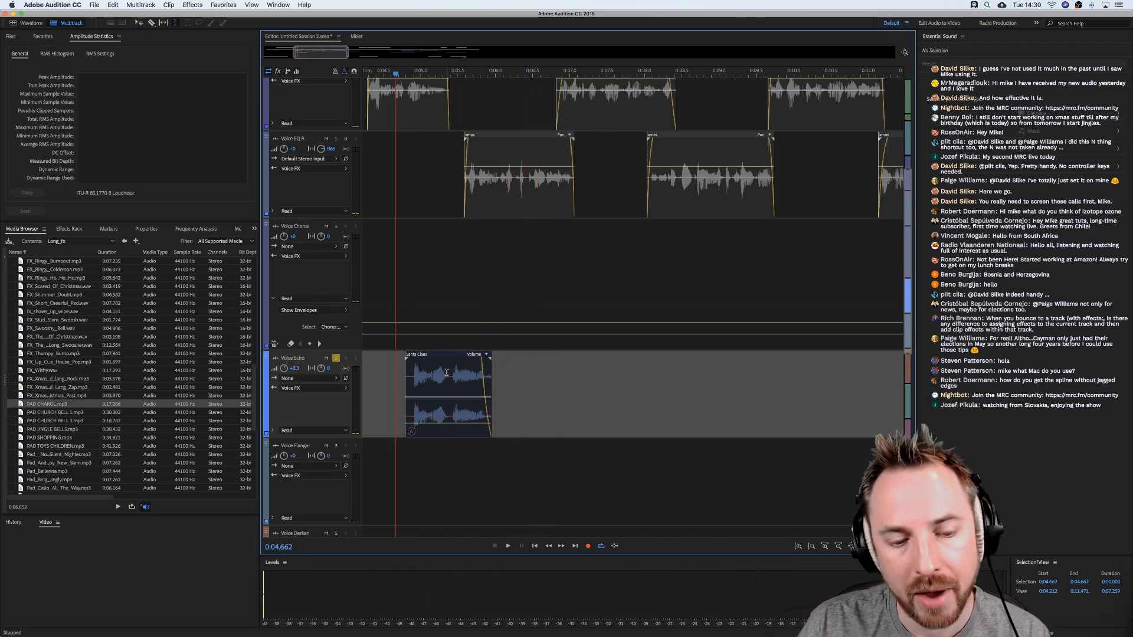
{"action": "left_click", "coordinate": [68, 229]}
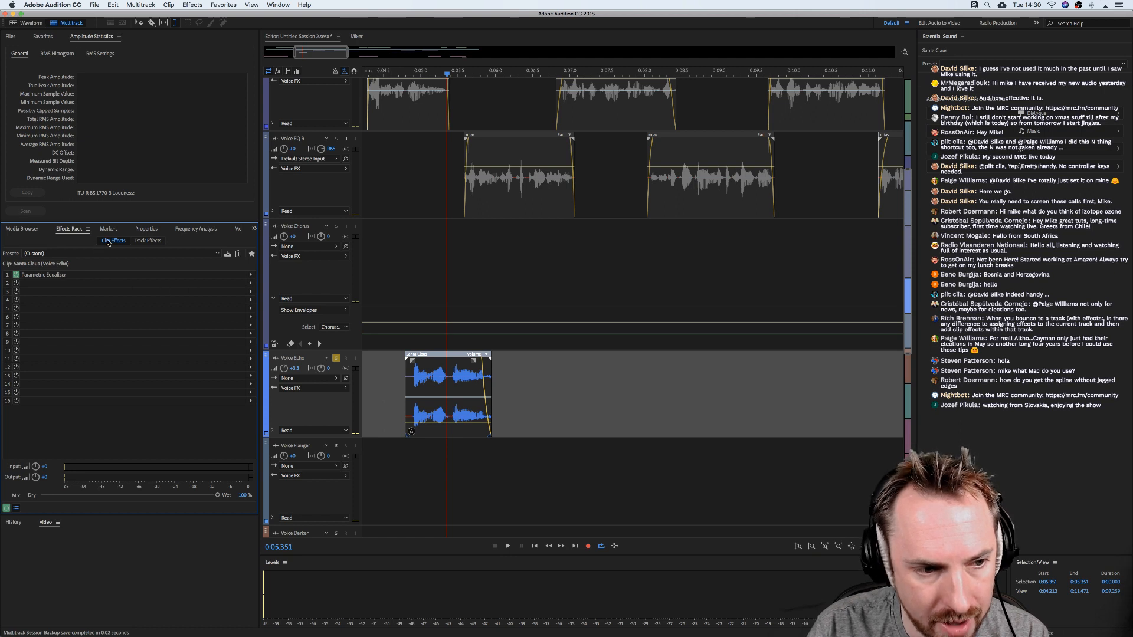
{"action": "double_click", "coordinate": [63, 276]}
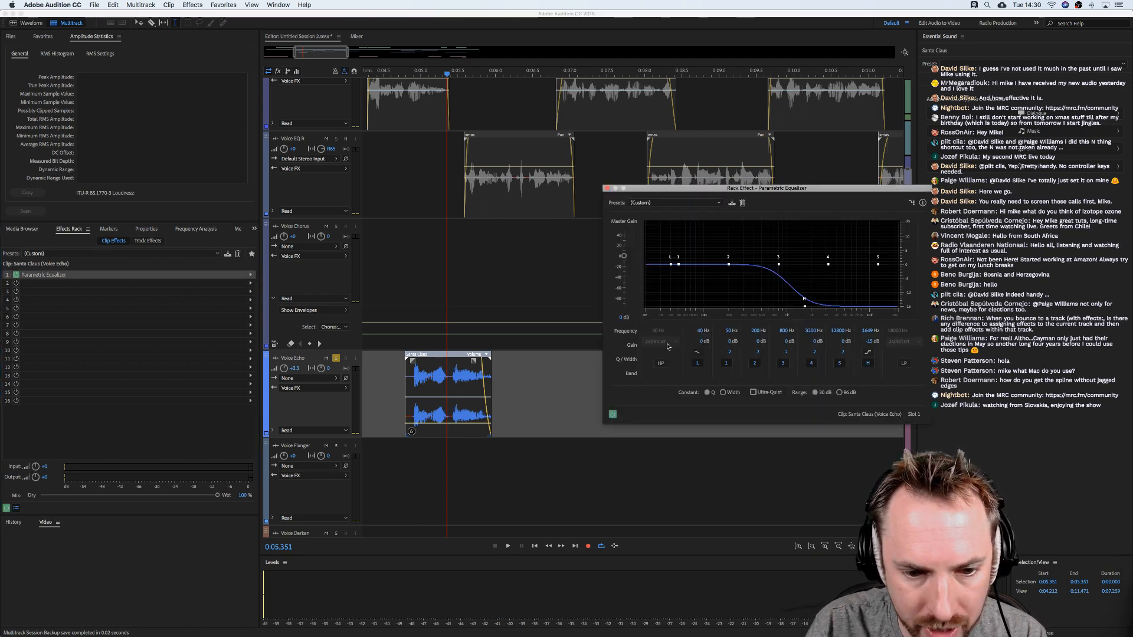
{"action": "left_click", "coordinate": [608, 189]}
Insert a Chorus with the 10 Voices preset as the Voice Echo track's first effect and audition it from 0:04.614.
{"action": "left_click", "coordinate": [391, 371]}
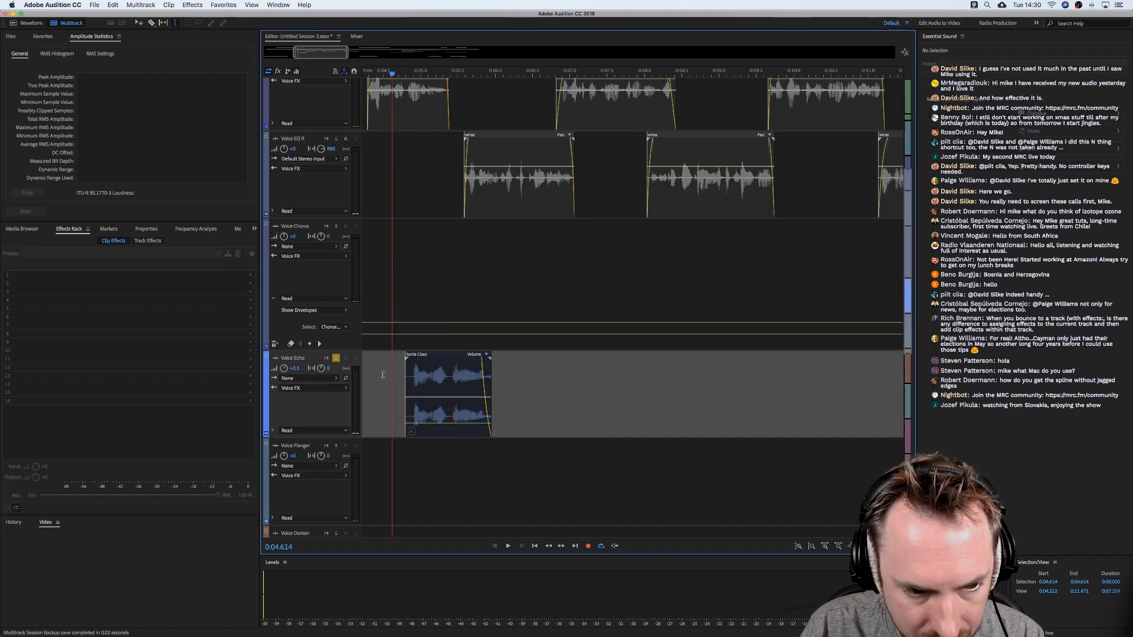
{"action": "left_click", "coordinate": [147, 241]}
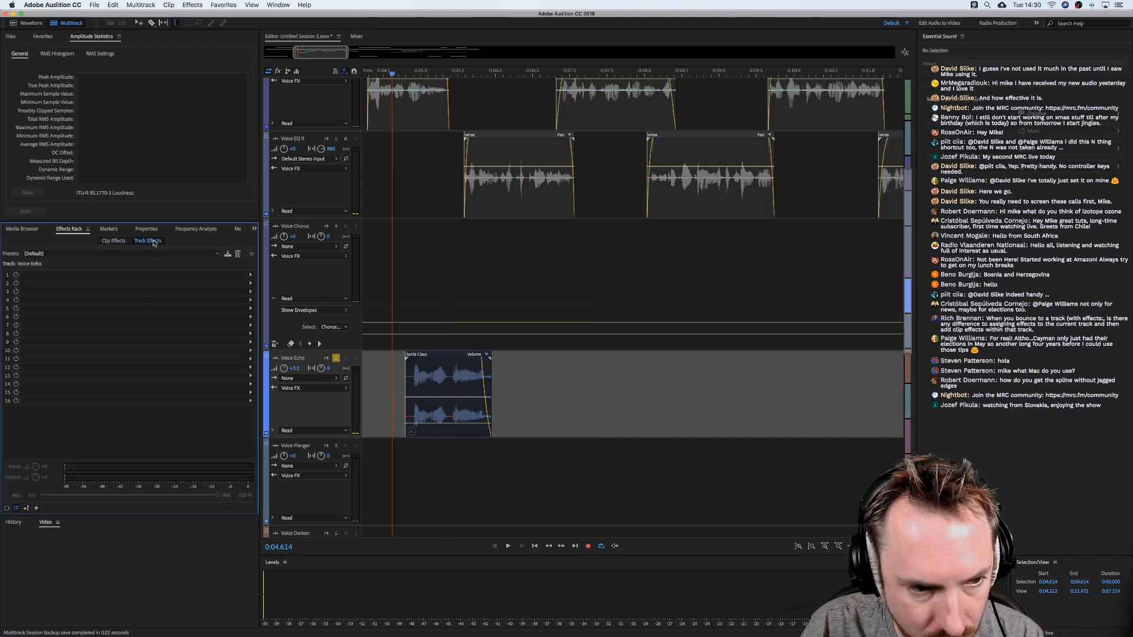
{"action": "left_click", "coordinate": [252, 275]}
{"action": "mouse_move", "coordinate": [319, 317]}
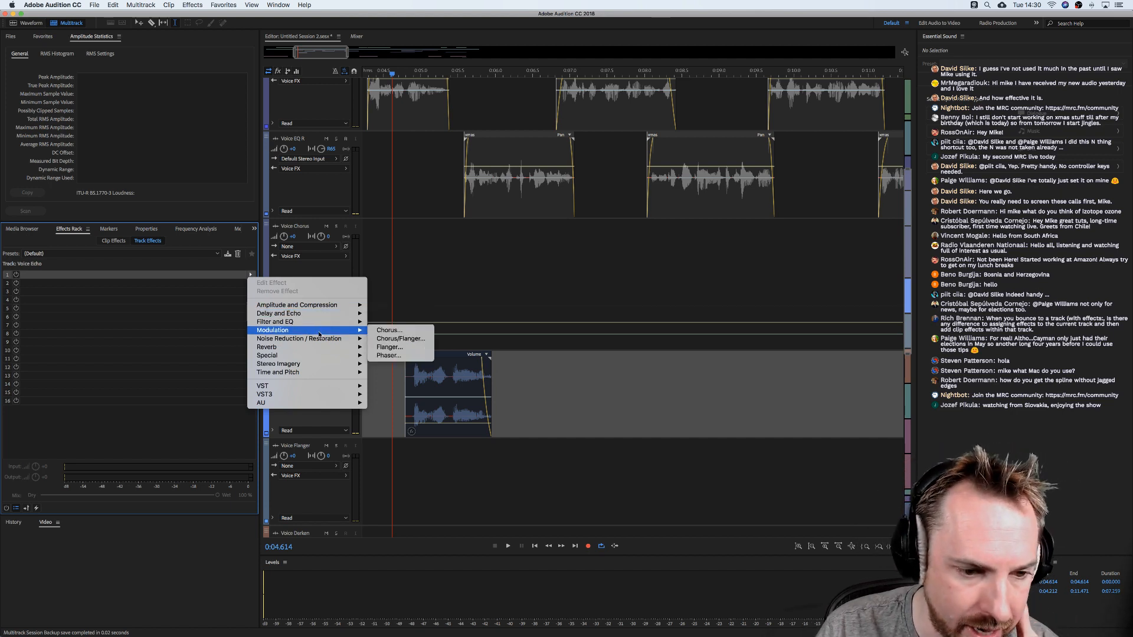
{"action": "left_click", "coordinate": [389, 329]}
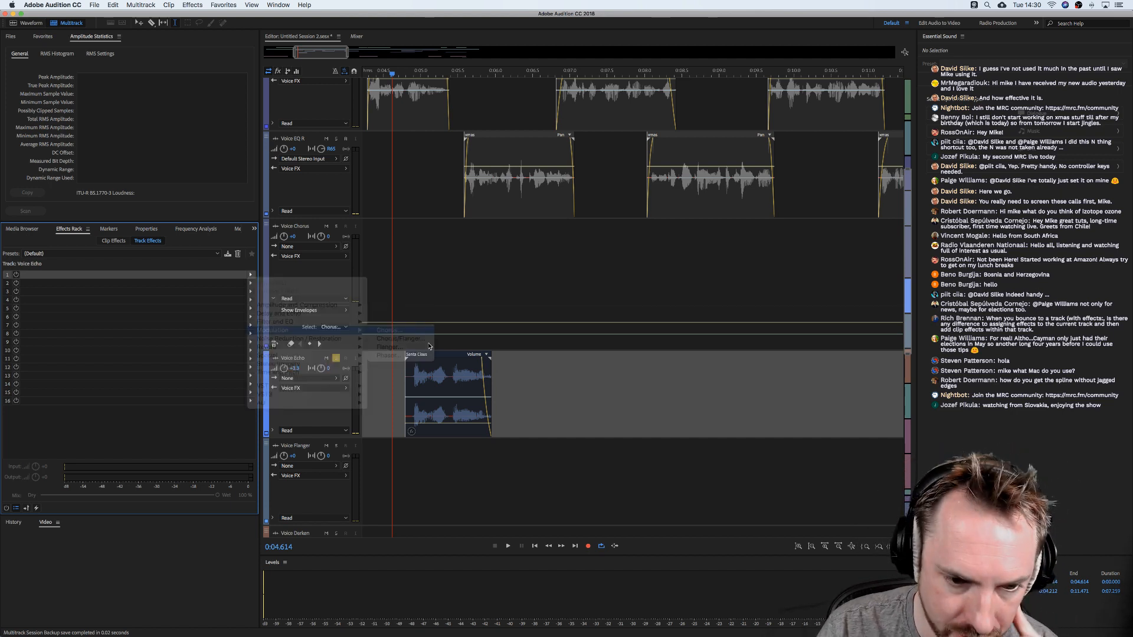
{"action": "left_click", "coordinate": [472, 253]}
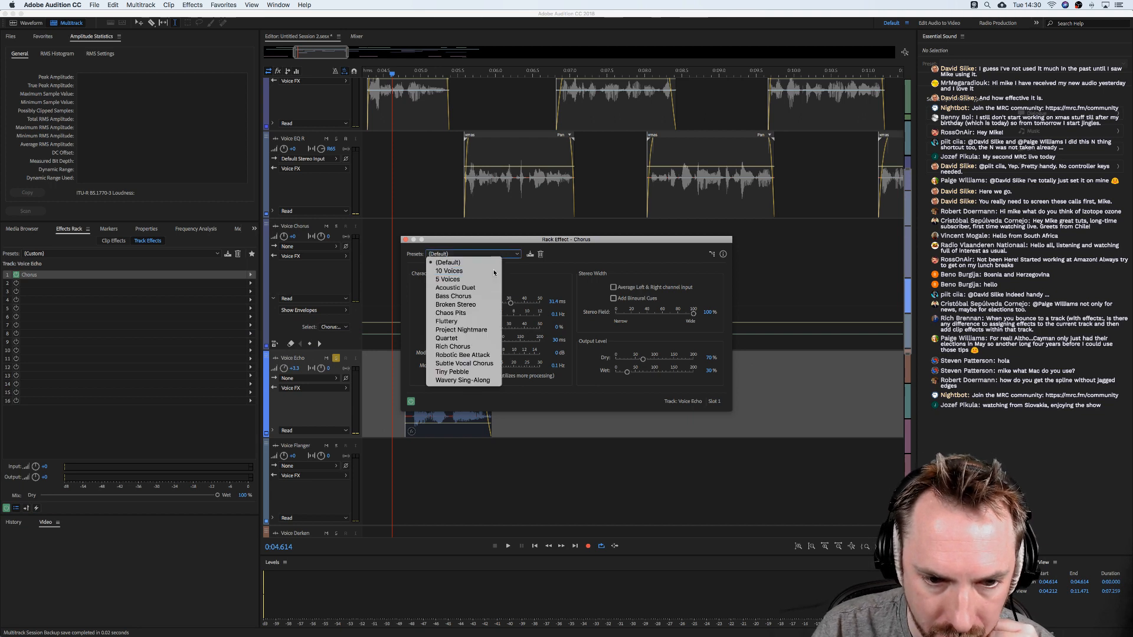
{"action": "left_click", "coordinate": [449, 271]}
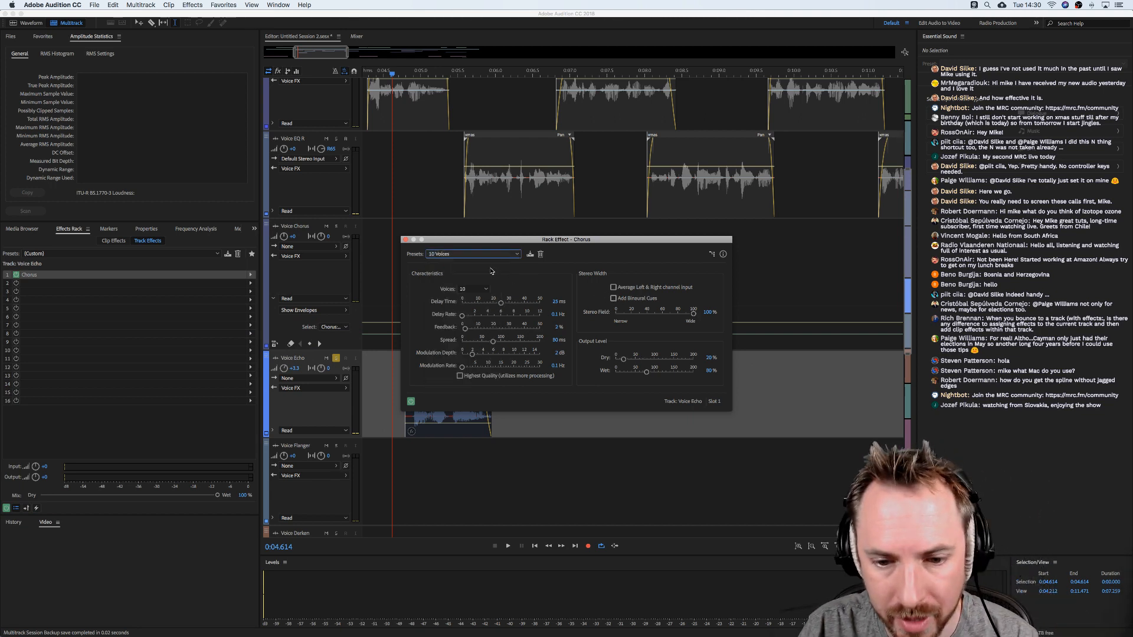
{"action": "key", "text": "space"}
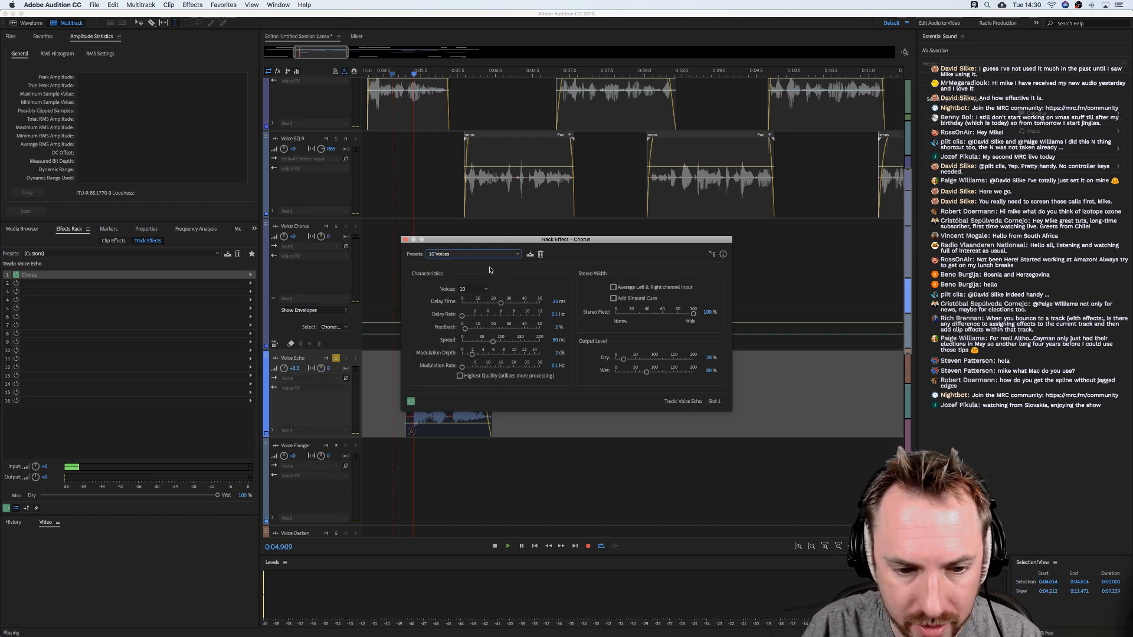
{"action": "key", "text": "space"}
{"action": "left_click", "coordinate": [405, 240]}
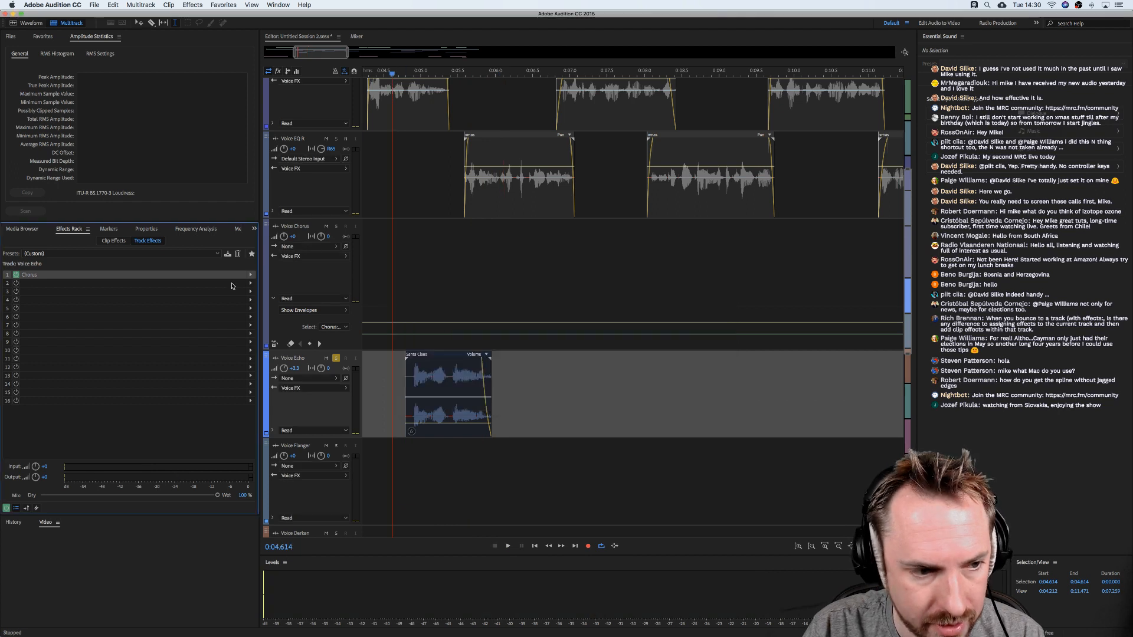
Compare the Santa Claus clip's clip effects with the Voice Echo track effects, and place the playhead at 0:04.754.
{"action": "left_click", "coordinate": [384, 380]}
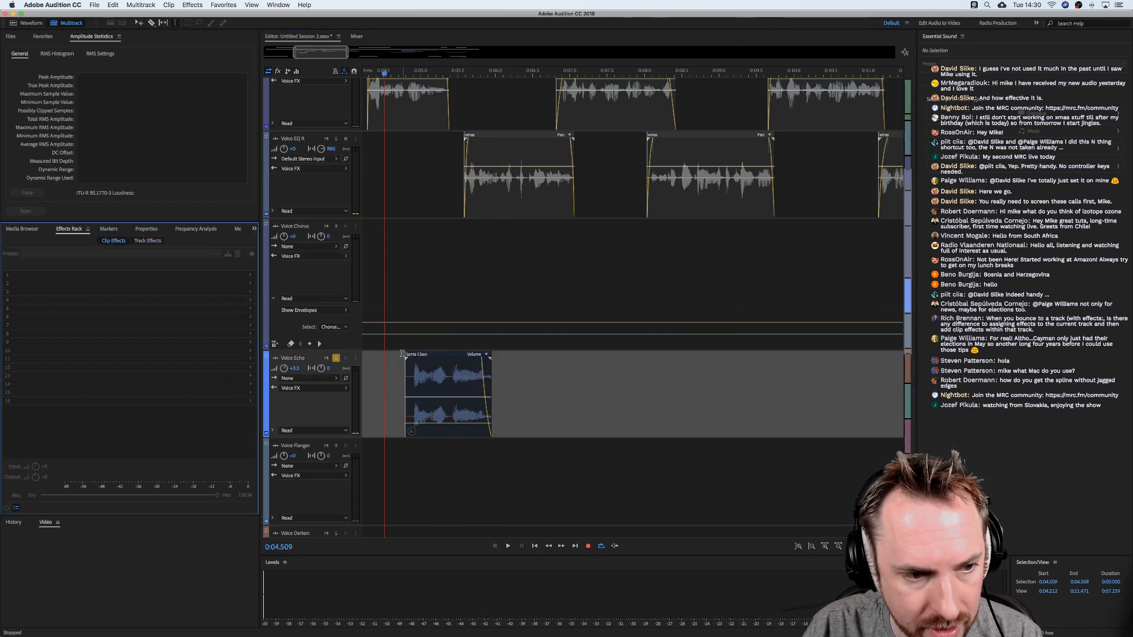
{"action": "left_click", "coordinate": [452, 381]}
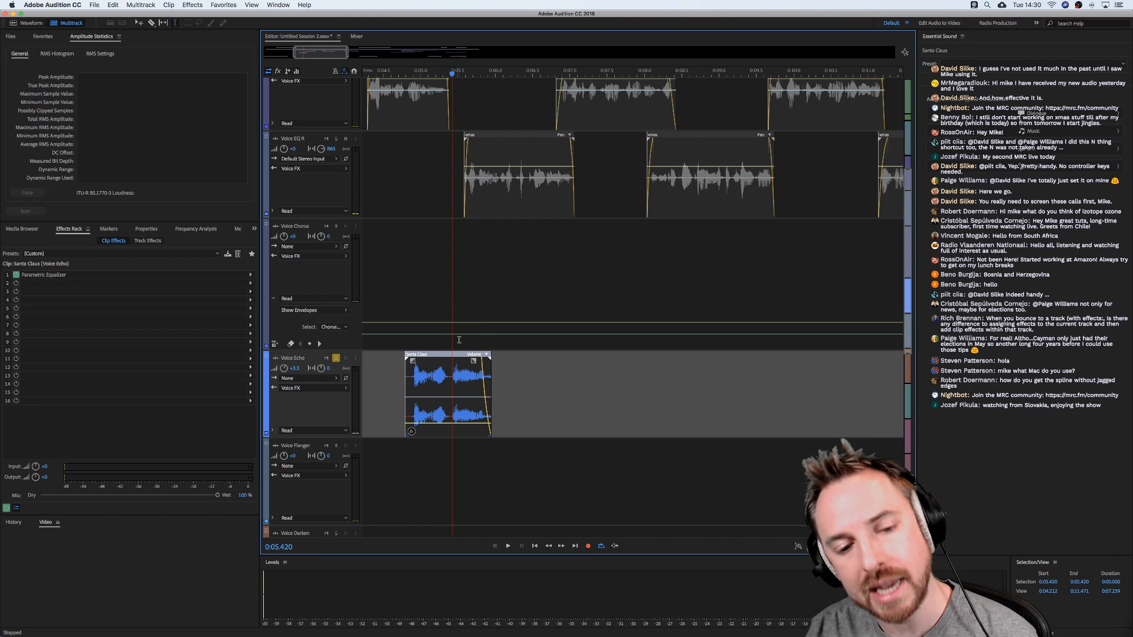
{"action": "left_click", "coordinate": [154, 241]}
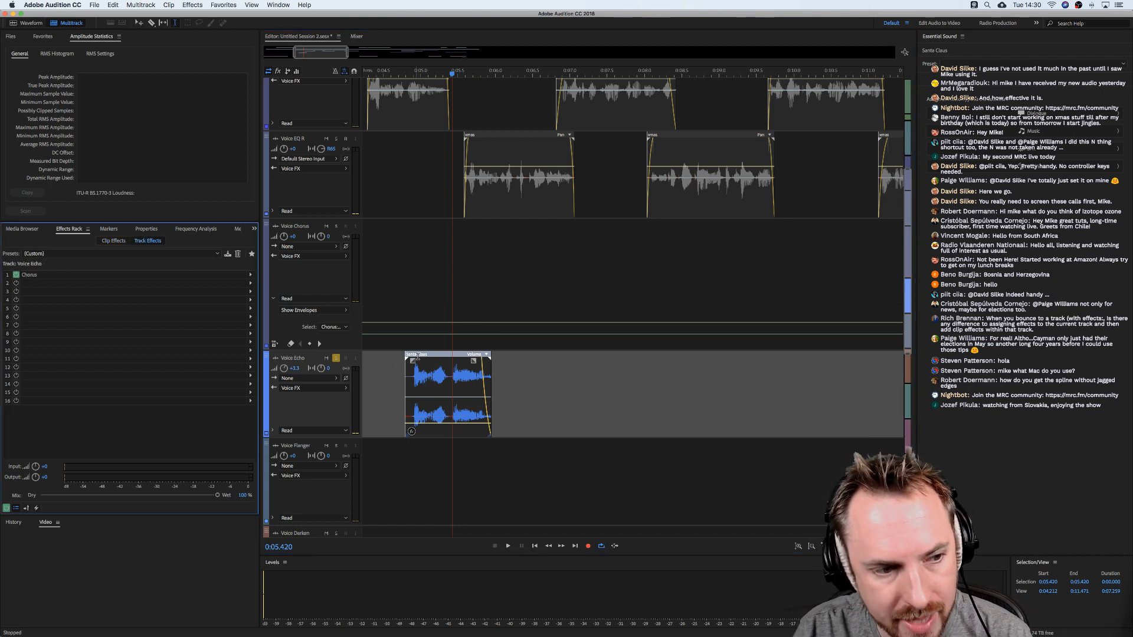
{"action": "left_click", "coordinate": [403, 386]}
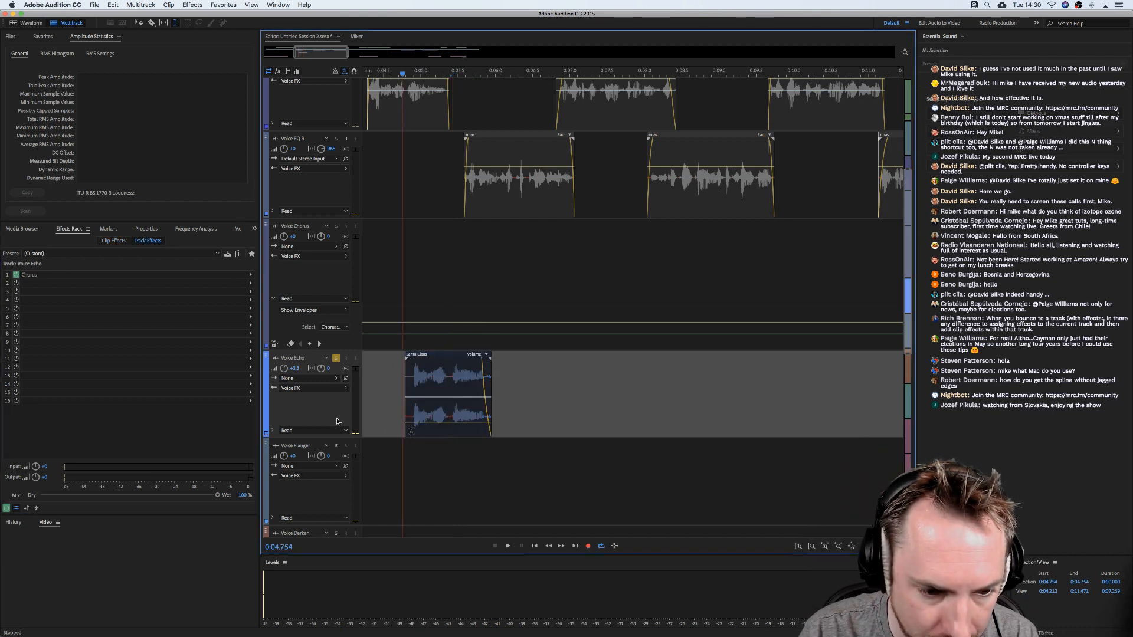
Show the Chorus Wet Output Level automation envelope on the Voice Echo track.
{"action": "left_click", "coordinate": [273, 431]}
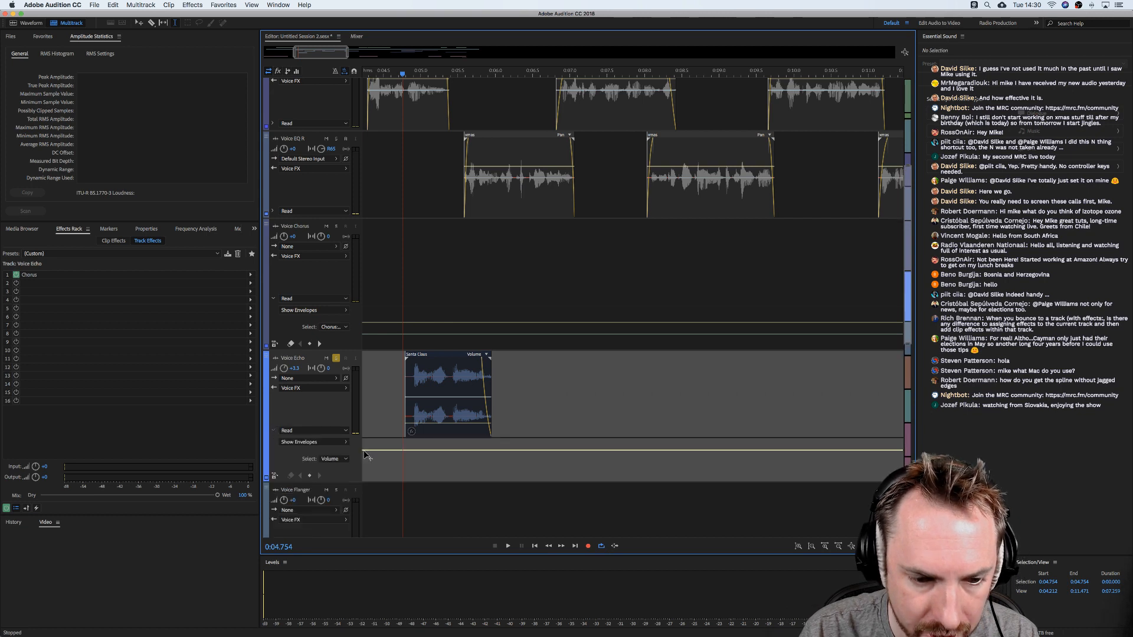
{"action": "left_click", "coordinate": [334, 443]}
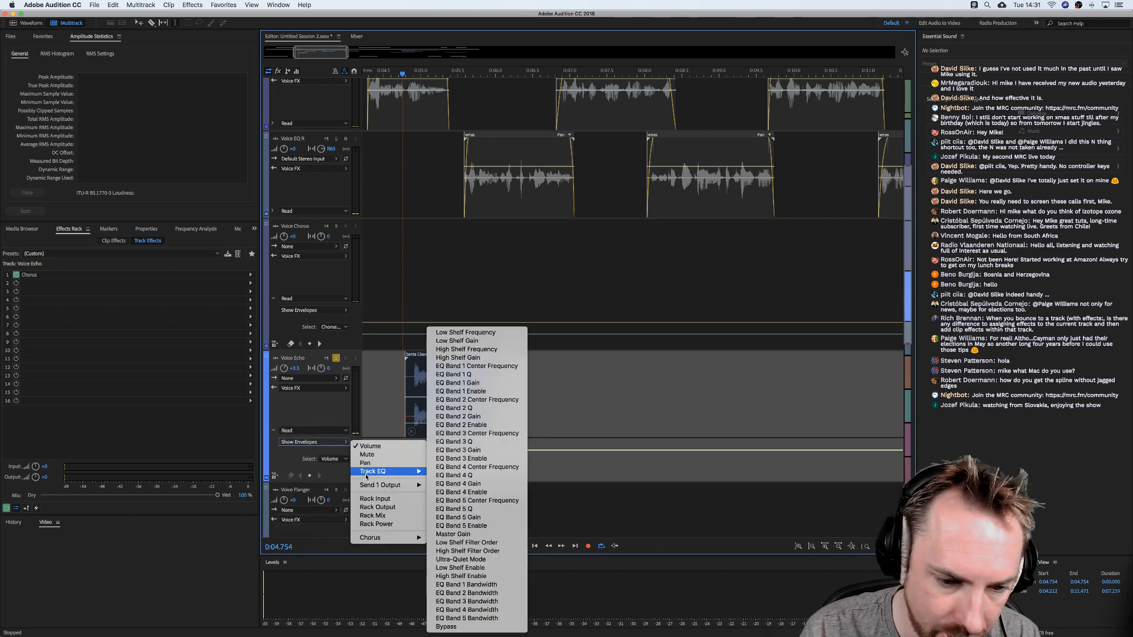
{"action": "mouse_move", "coordinate": [387, 538]}
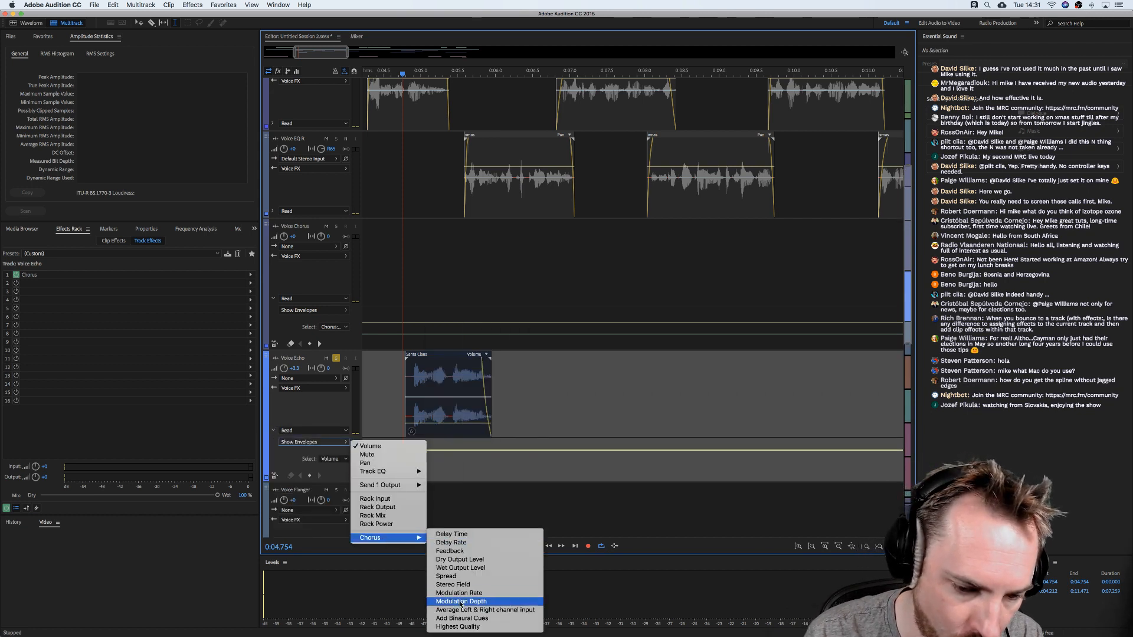
{"action": "left_click", "coordinate": [460, 568]}
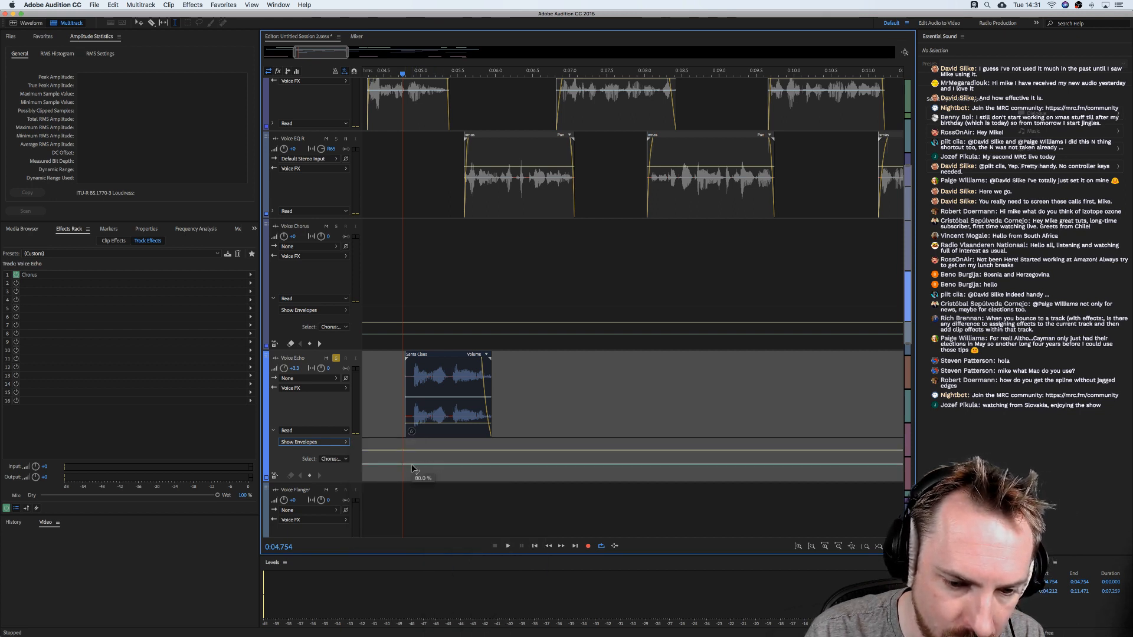
Add three keyframes to the Chorus Wet Output Level envelope, lowering the last to the minimum, and audition from 0:04.754.
{"action": "left_click", "coordinate": [412, 465]}
{"action": "left_click", "coordinate": [437, 465]}
{"action": "left_click_drag", "start_coordinate": [451, 465], "coordinate": [452, 479]}
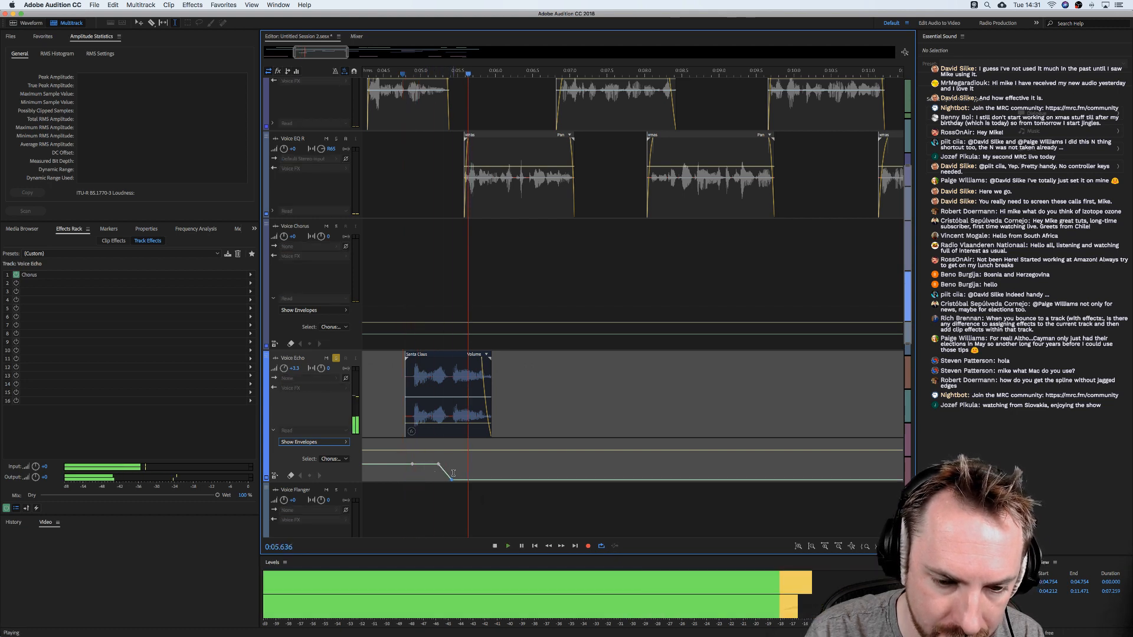
{"action": "key", "text": "space"}
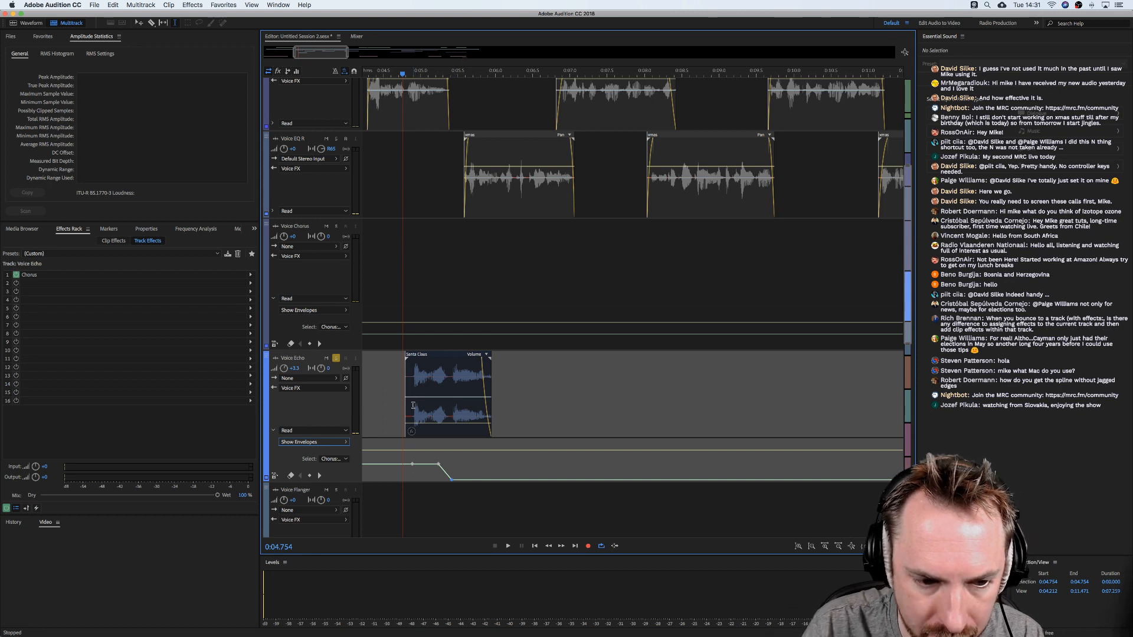
Move the Santa Claus clip along the Voice Echo track to about 0:07.5 and audition it from 0:07.426.
{"action": "left_click_drag", "start_coordinate": [418, 411], "coordinate": [628, 416]}
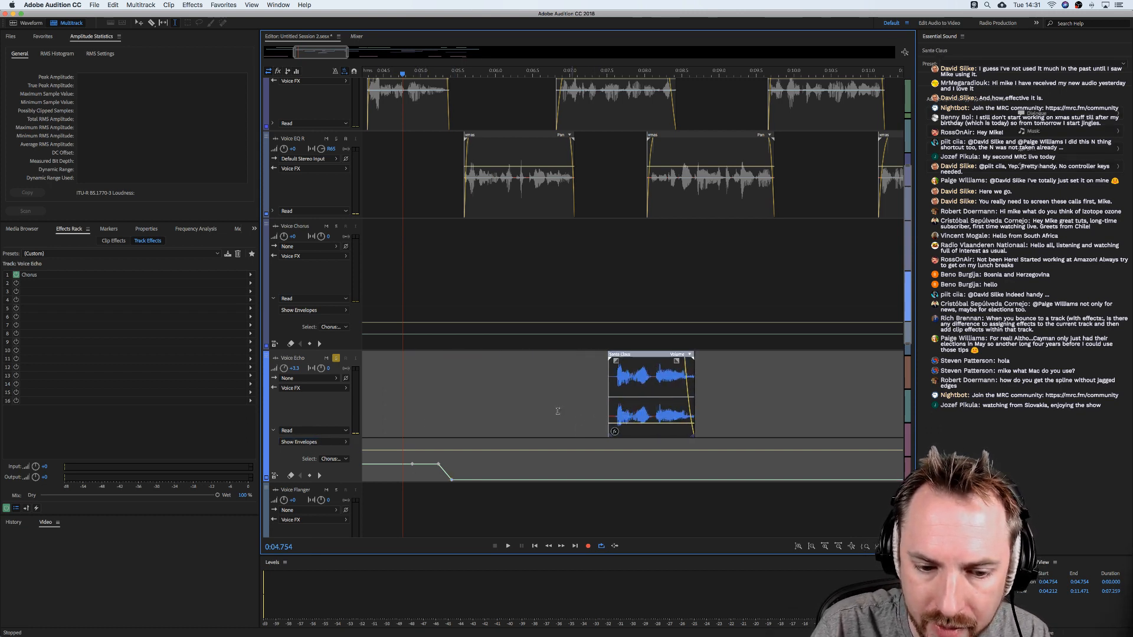
{"action": "left_click", "coordinate": [601, 405]}
{"action": "key", "text": "space"}
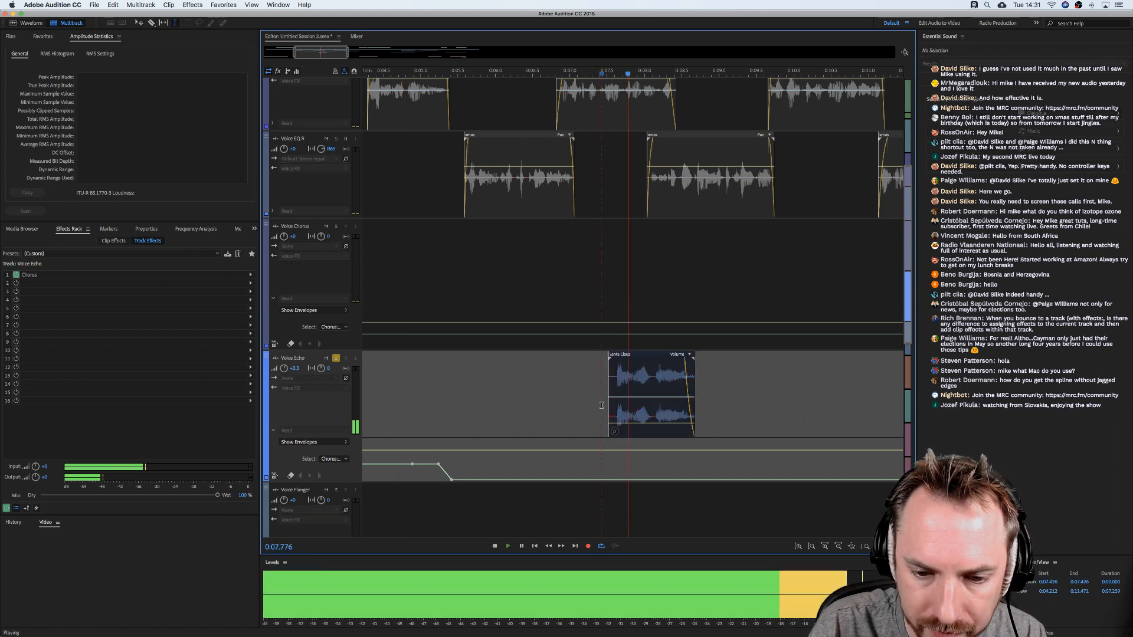
{"action": "key", "text": "space"}
Undo the last two moves of the Santa Claus clip and audition it from 0:03.915.
{"action": "key", "text": "super+z"}
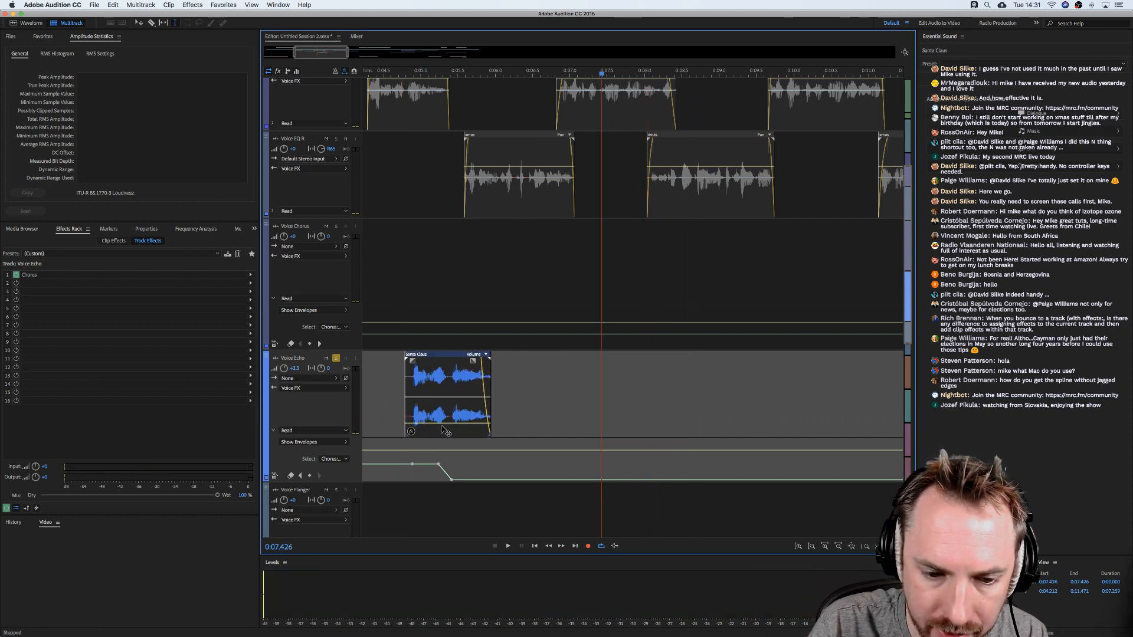
{"action": "key", "text": "super+z"}
{"action": "left_click", "coordinate": [431, 415]}
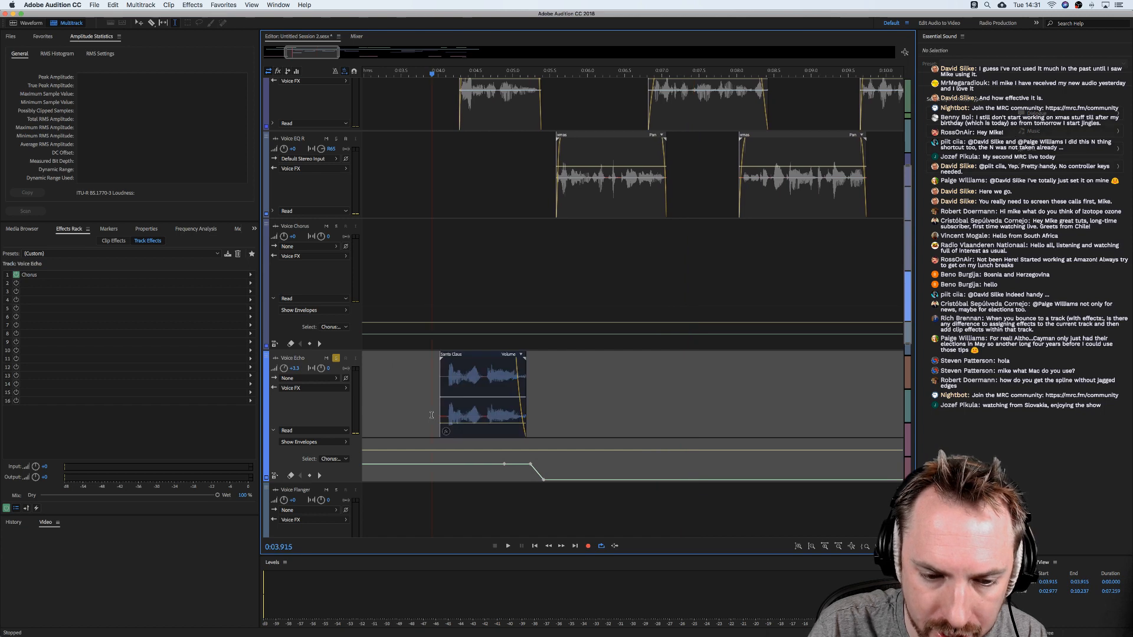
{"action": "key", "text": "space"}
{"action": "key", "text": "space"}
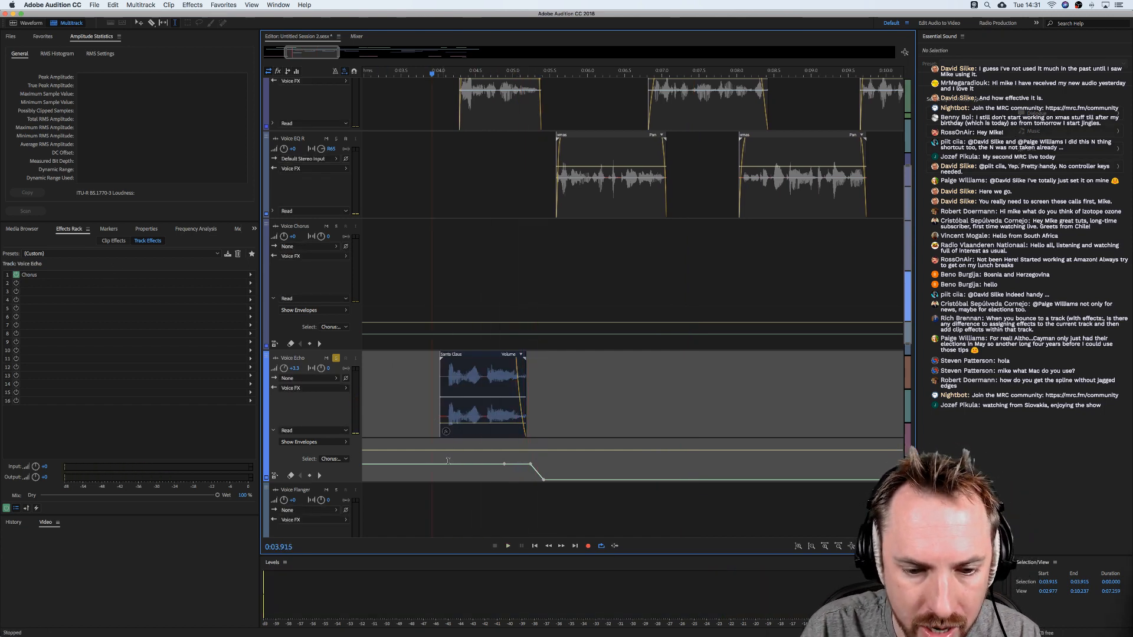
Examine the Parametric Equalizer curve in the Santa Claus clip's clip effects and close its window.
{"action": "left_click", "coordinate": [481, 373]}
{"action": "left_click", "coordinate": [113, 240]}
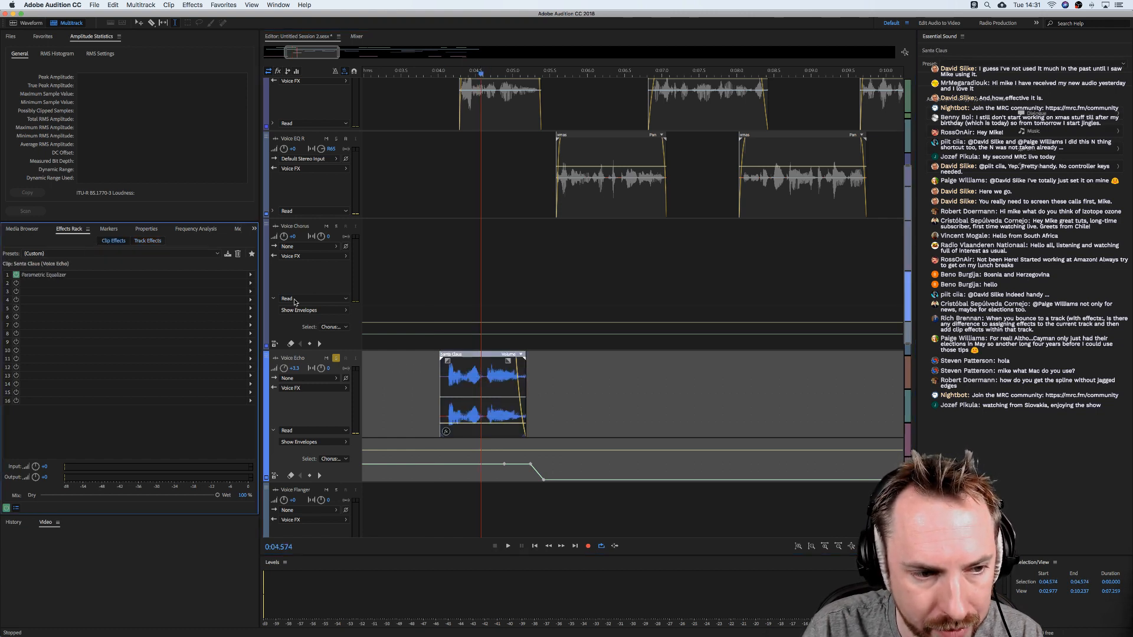
{"action": "double_click", "coordinate": [86, 276]}
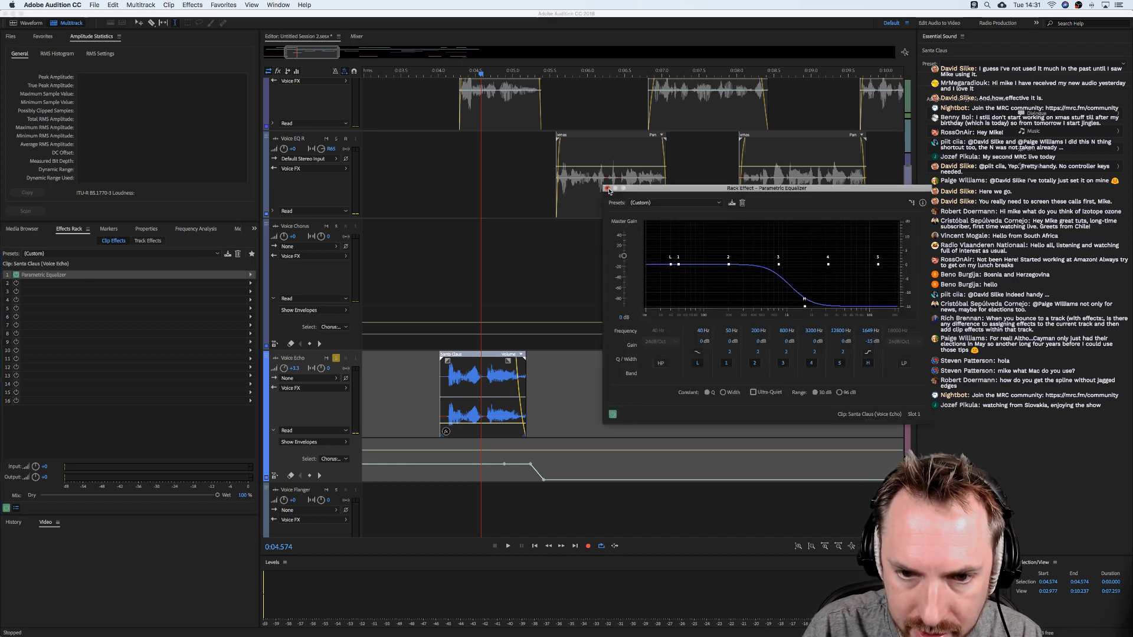
{"action": "left_click", "coordinate": [607, 189]}
Examine the rack and Parametric Equalizer parameters offered for the Santa Claus clip's own automation envelopes.
{"action": "scroll", "coordinate": [476, 69], "scroll_direction": "up", "scroll_amount": 5}
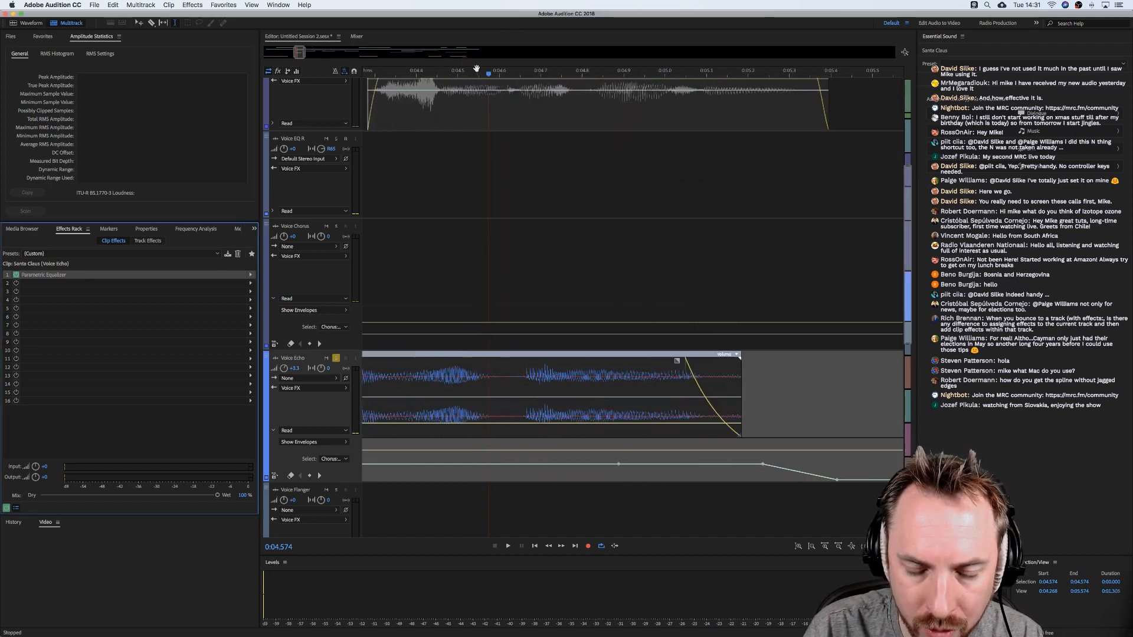
{"action": "scroll", "coordinate": [594, 218], "scroll_direction": "left", "scroll_amount": 5}
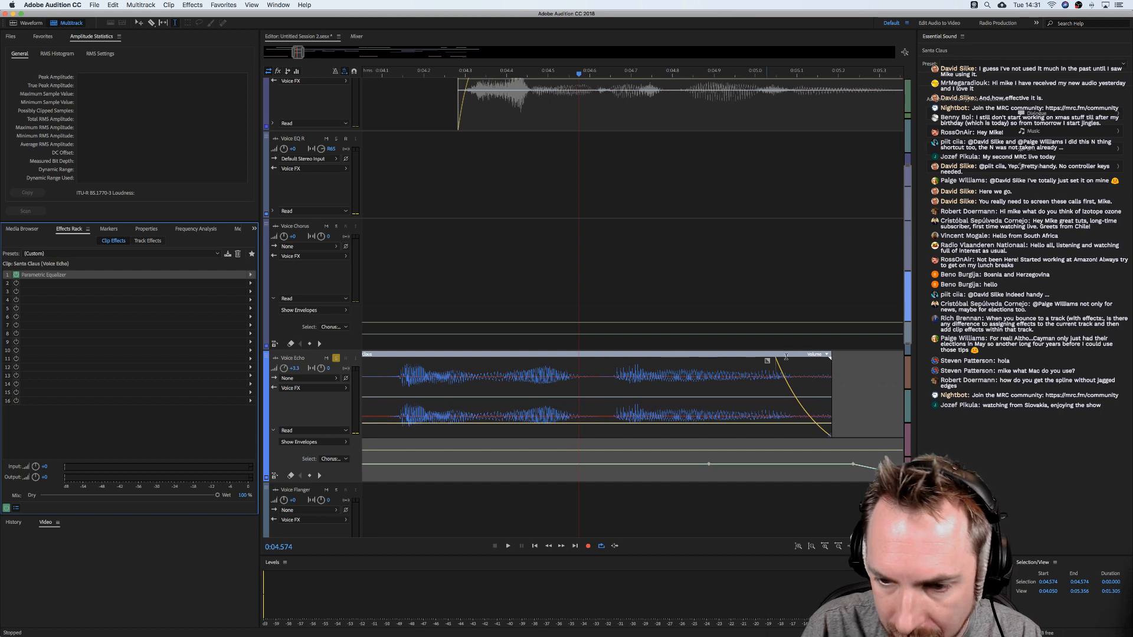
{"action": "left_click", "coordinate": [828, 356]}
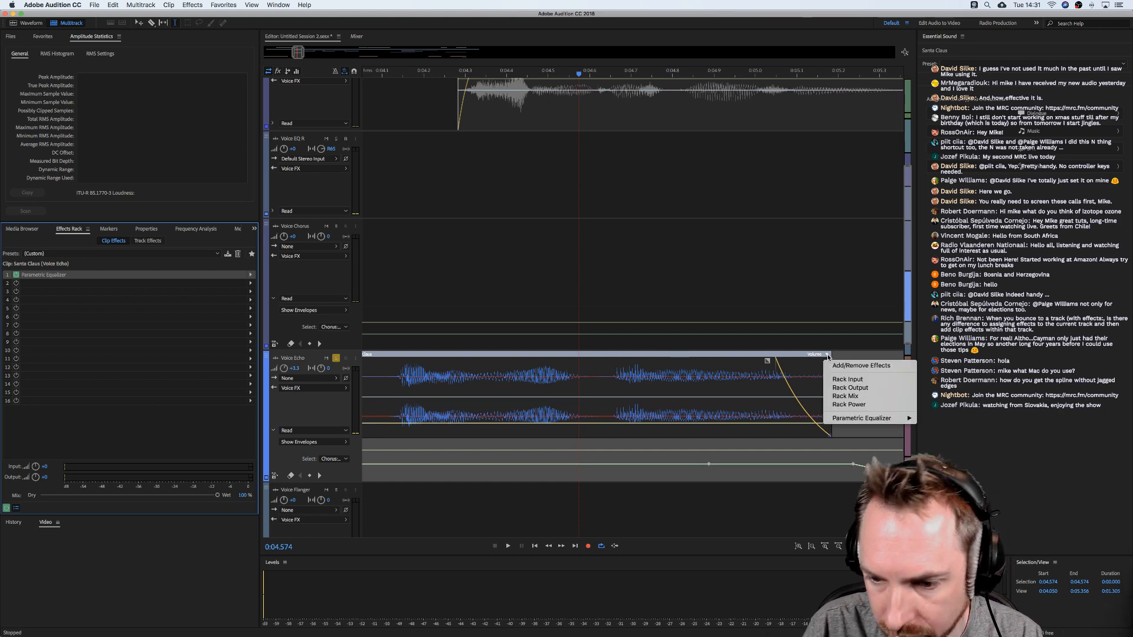
{"action": "mouse_move", "coordinate": [841, 422]}
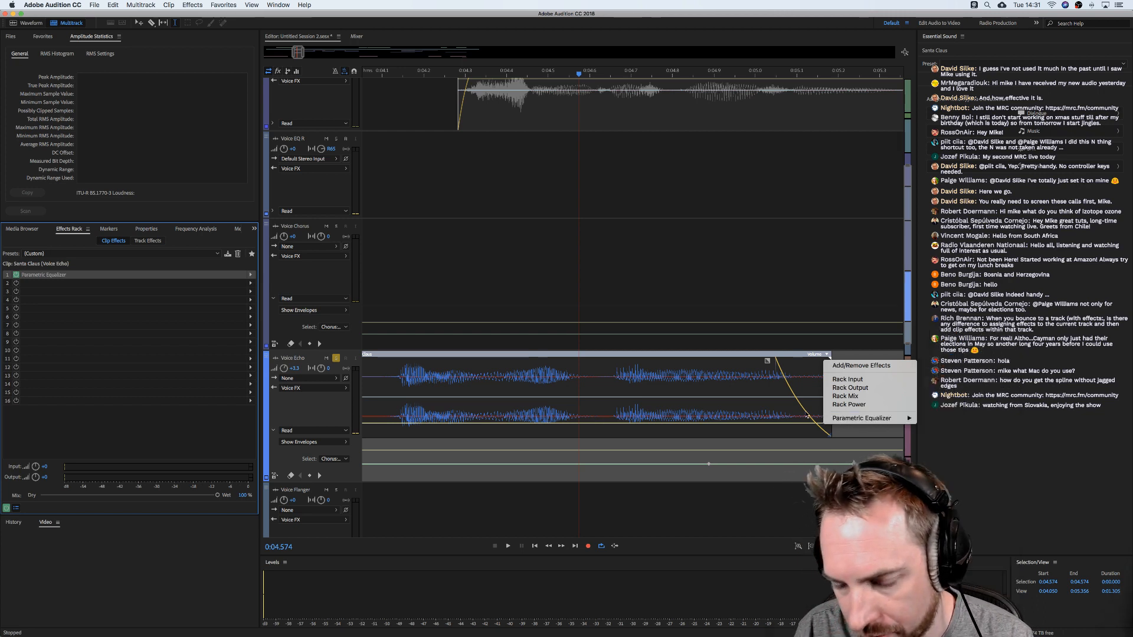
{"action": "left_click", "coordinate": [648, 384]}
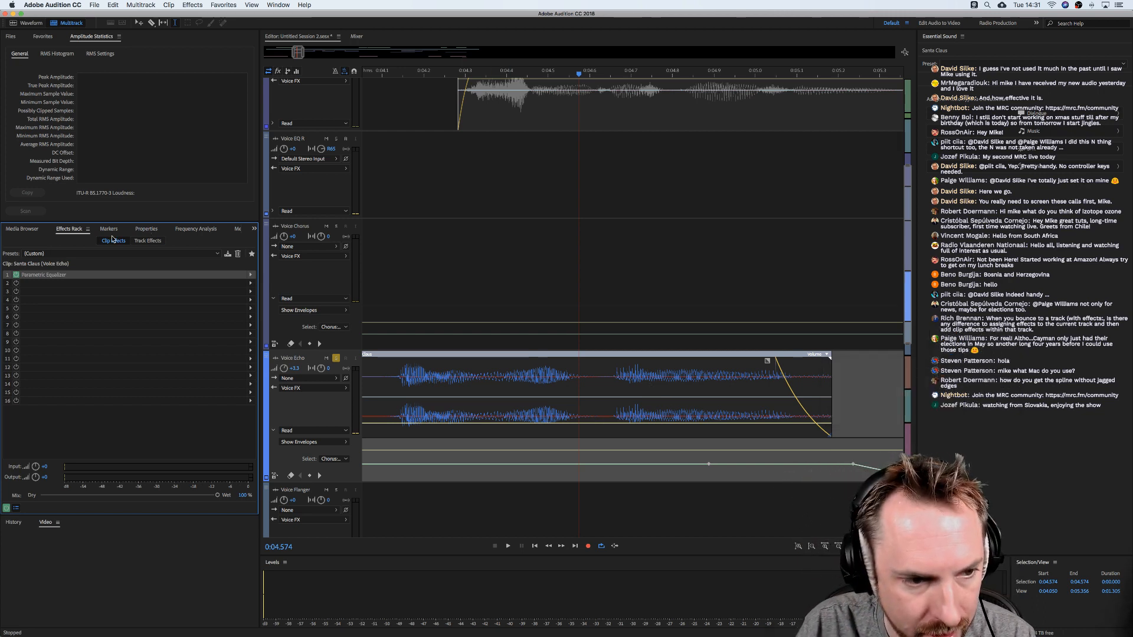
Insert the Distortion effect as the second clip effect on the Santa Claus clip.
{"action": "left_click", "coordinate": [250, 283]}
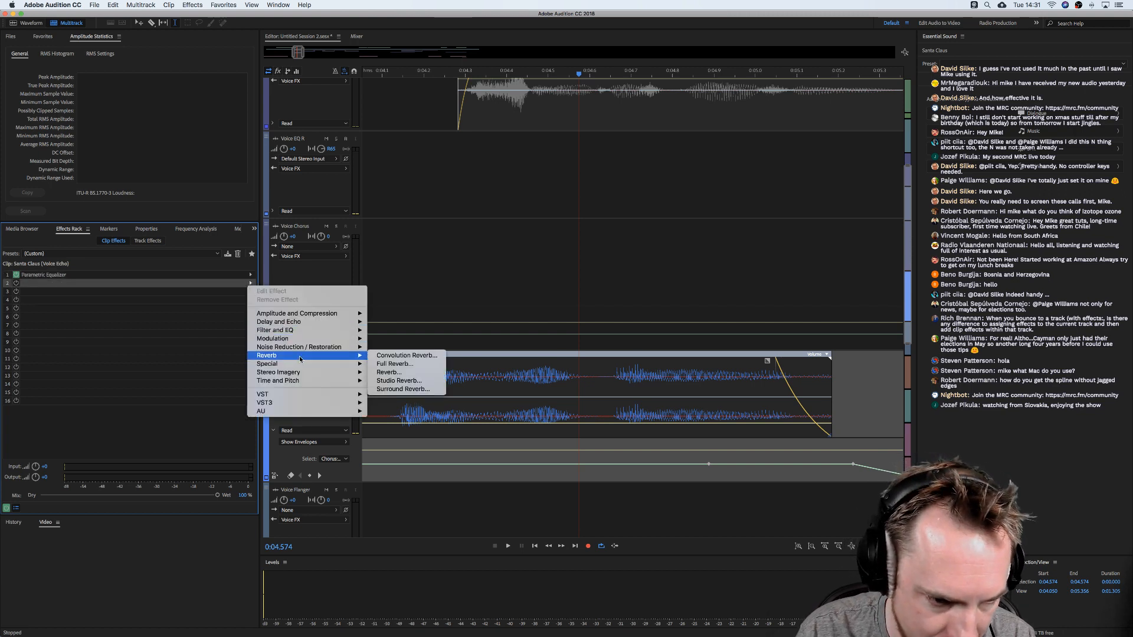
{"action": "mouse_move", "coordinate": [304, 339]}
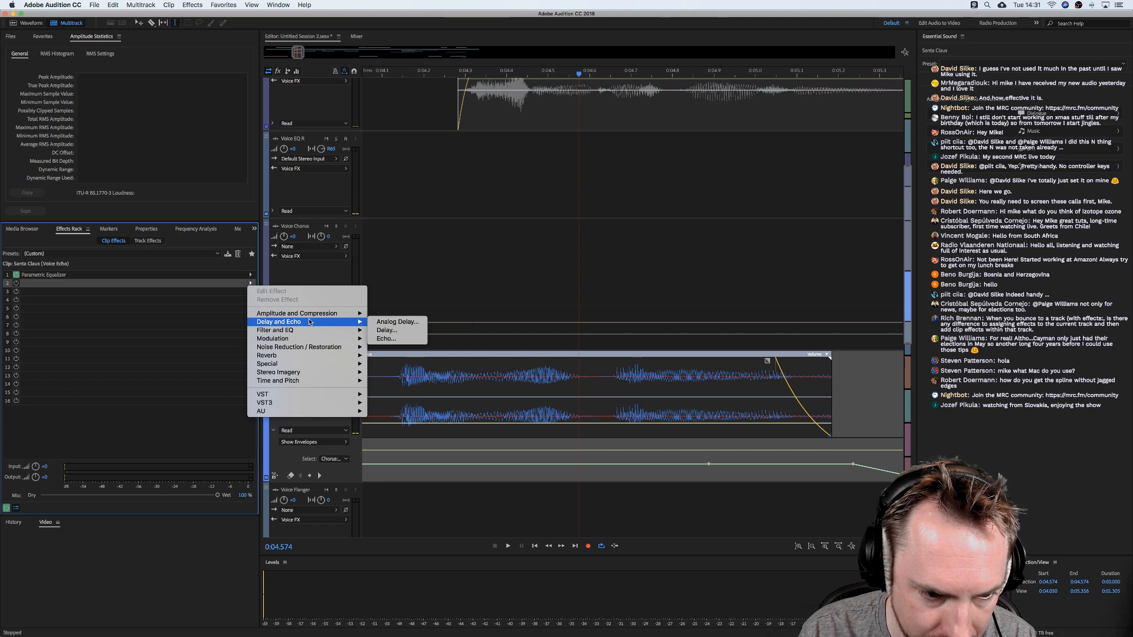
{"action": "mouse_move", "coordinate": [315, 367]}
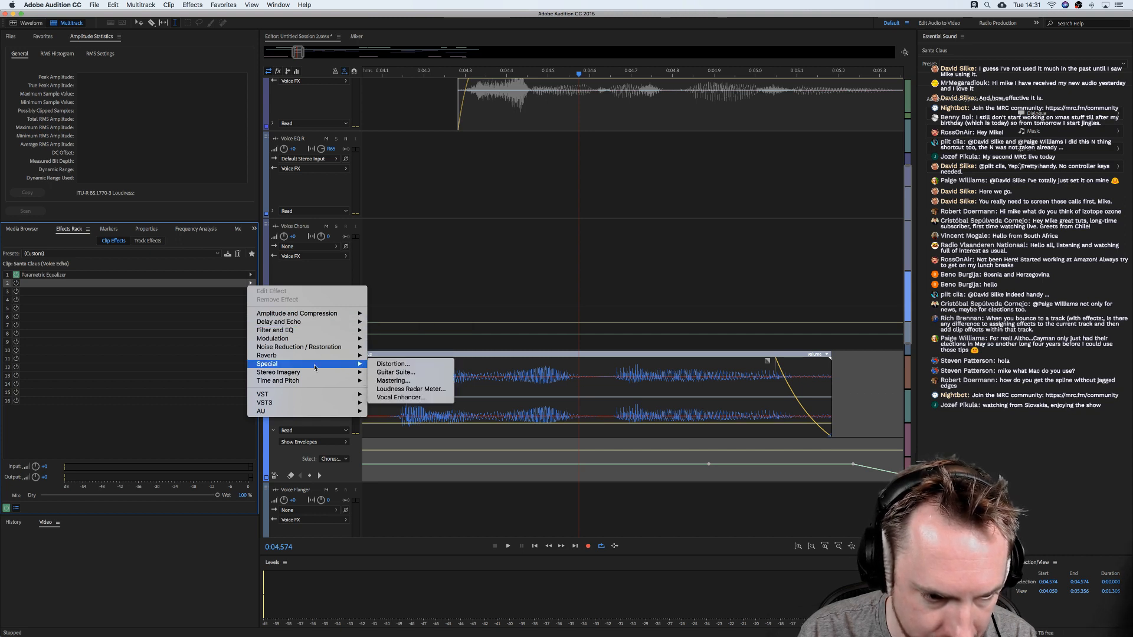
{"action": "left_click", "coordinate": [384, 363]}
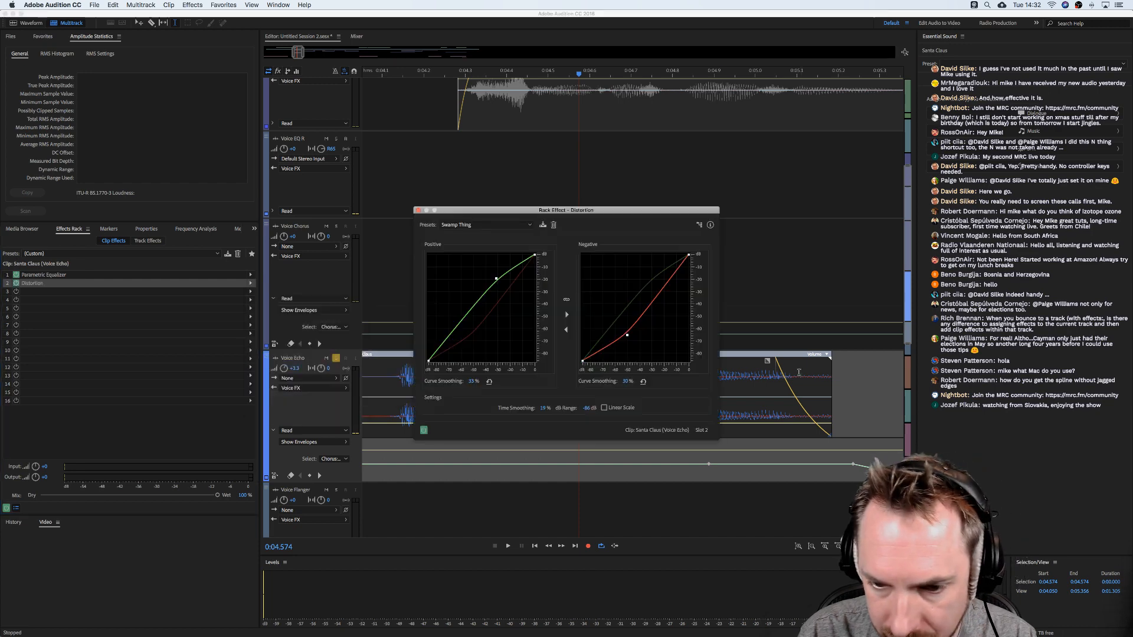
Try the Distortion's Maximum Pain preset and audition the clip from 0:04.086.
{"action": "left_click", "coordinate": [492, 226]}
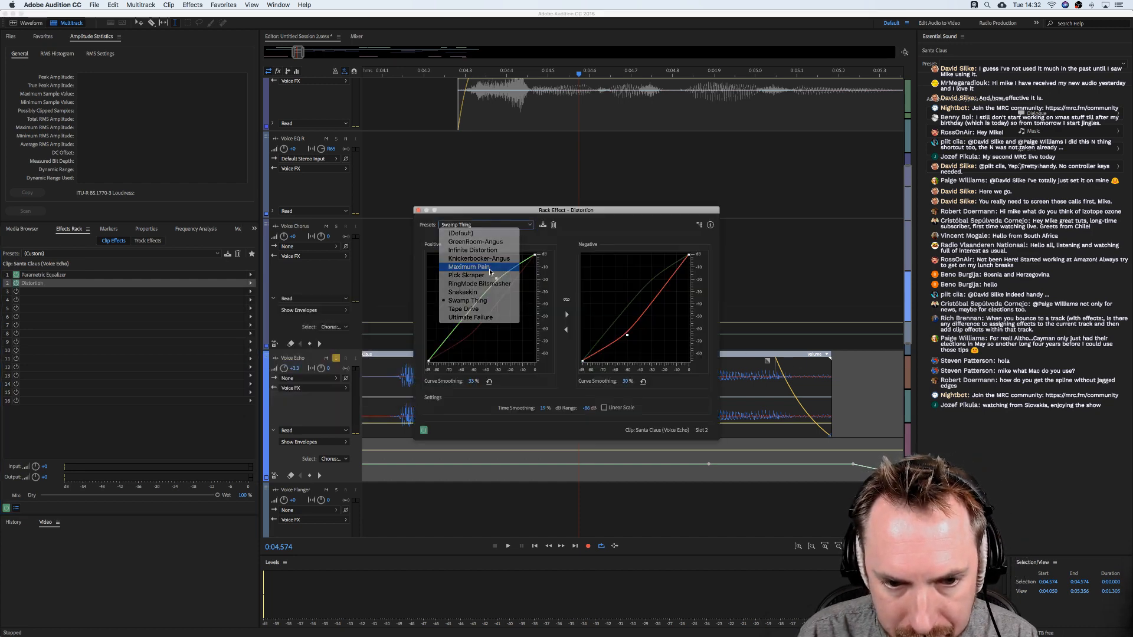
{"action": "left_click", "coordinate": [469, 266]}
{"action": "left_click", "coordinate": [377, 260]}
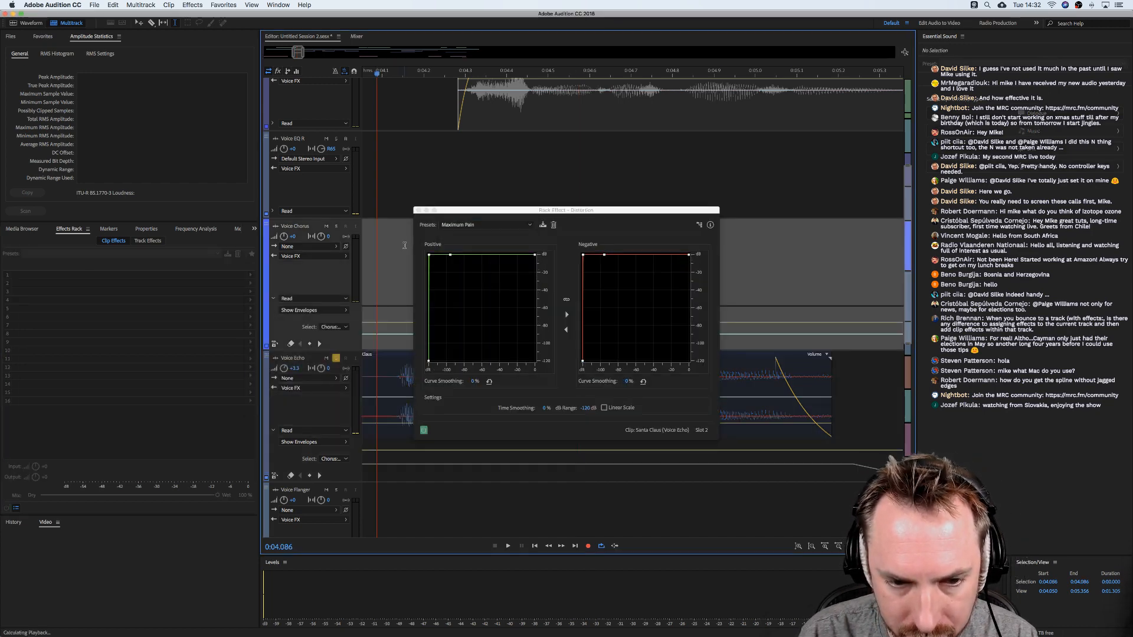
{"action": "key", "text": "space"}
{"action": "key", "text": "space"}
{"action": "key", "text": "space"}
{"action": "key", "text": "space"}
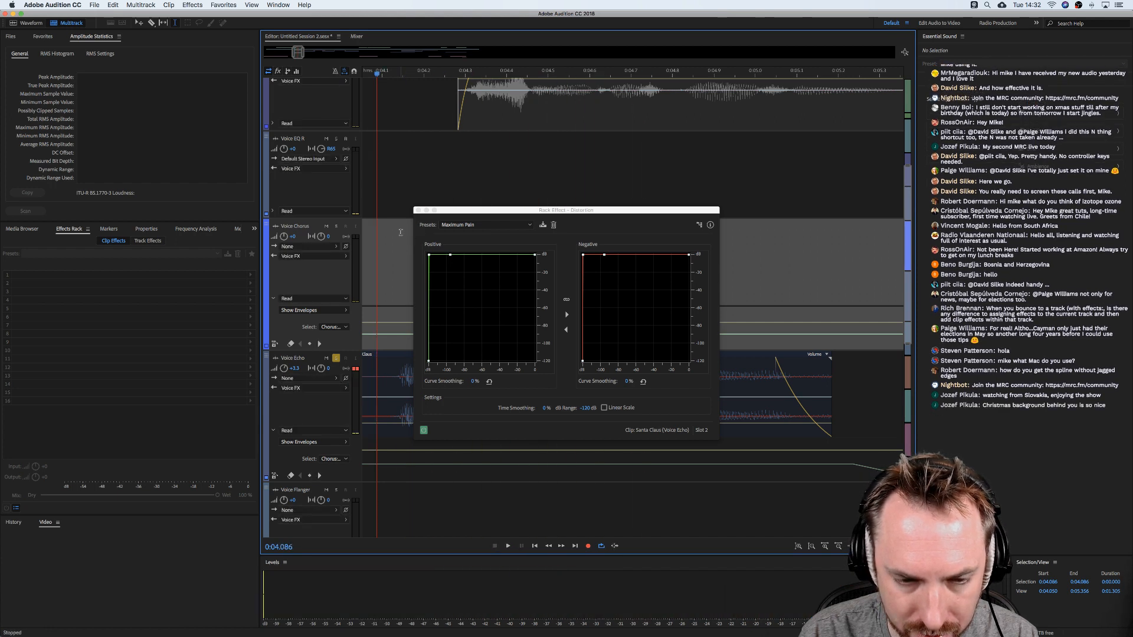
Try the Infinite Distortion and Tape Drive presets of the Distortion effect, auditioning each from 0:04.086.
{"action": "left_click", "coordinate": [485, 225]}
{"action": "left_click", "coordinate": [485, 225]}
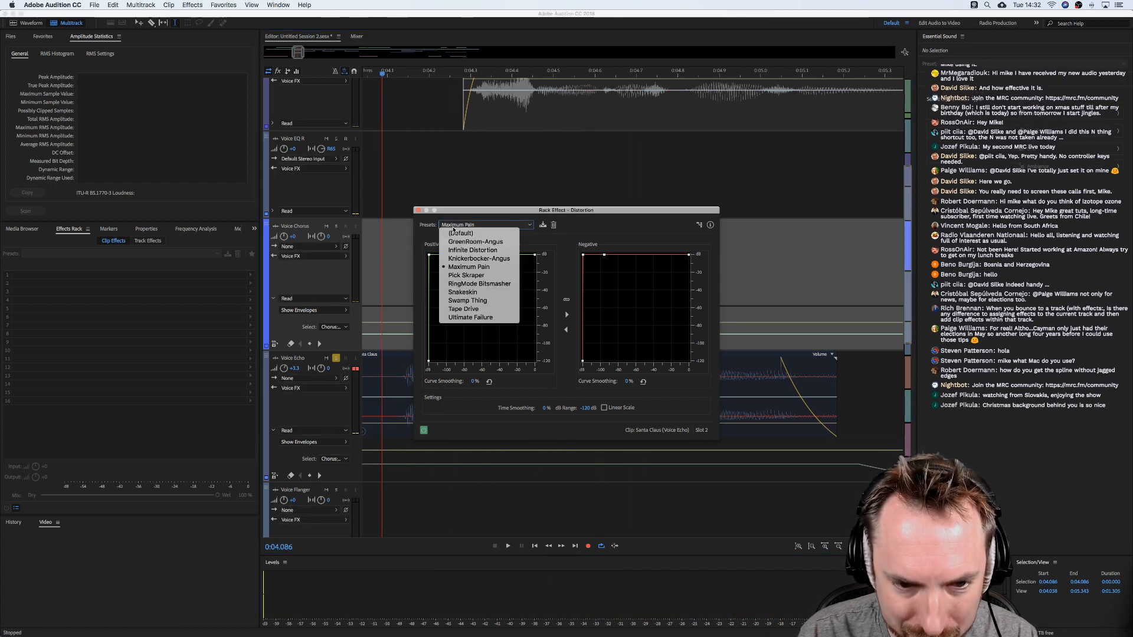
{"action": "left_click", "coordinate": [478, 250]}
{"action": "key", "text": "space"}
{"action": "key", "text": "space"}
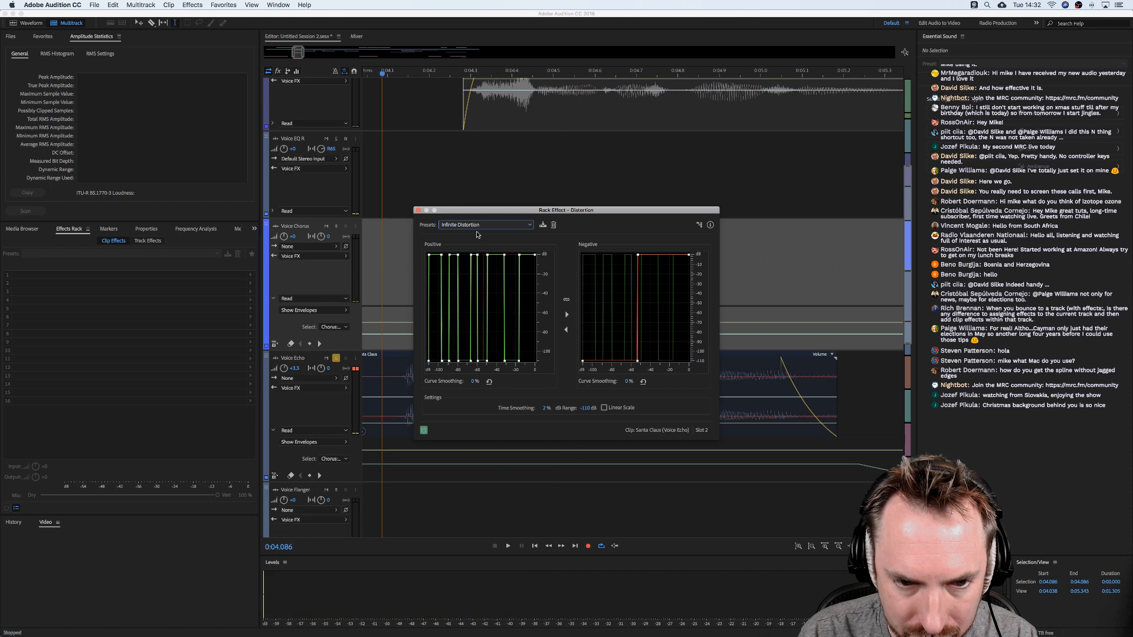
{"action": "left_click", "coordinate": [477, 224]}
{"action": "left_click", "coordinate": [493, 314]}
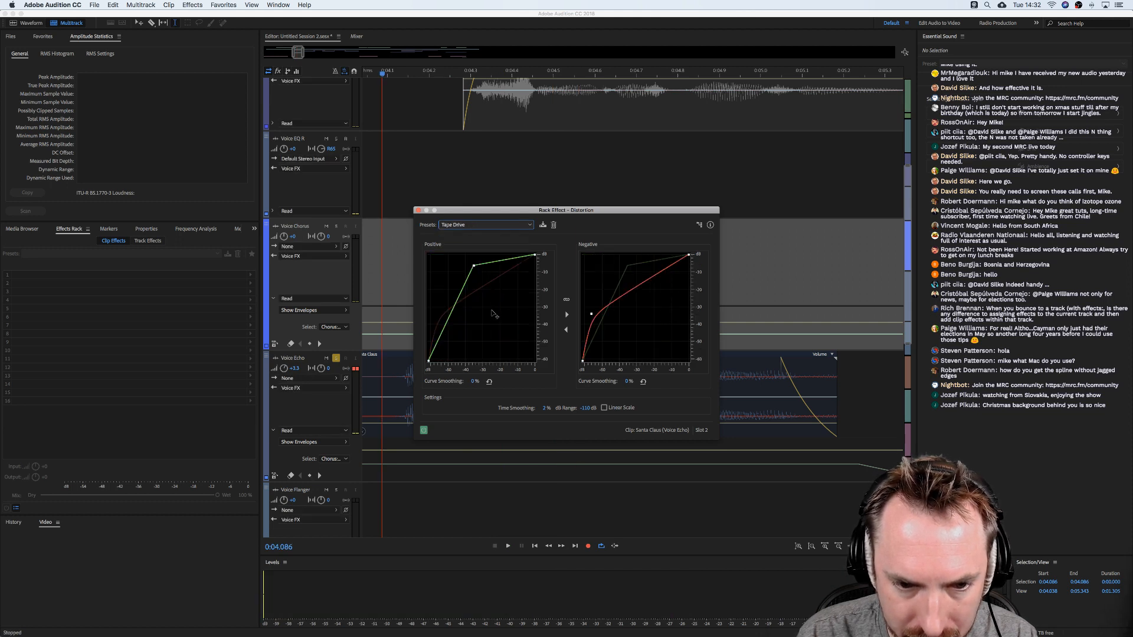
{"action": "key", "text": "space"}
{"action": "key", "text": "space"}
Set the Distortion to the Ultimate Failure preset, audition the clip and close the effect window.
{"action": "left_click", "coordinate": [488, 227]}
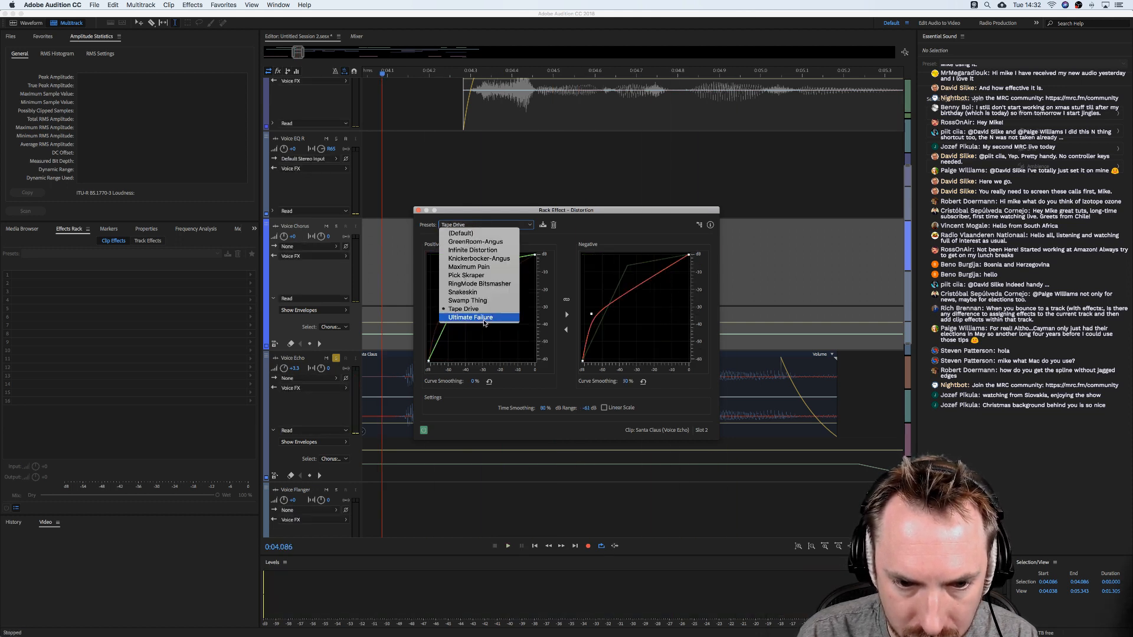
{"action": "left_click", "coordinate": [484, 318]}
{"action": "key", "text": "space"}
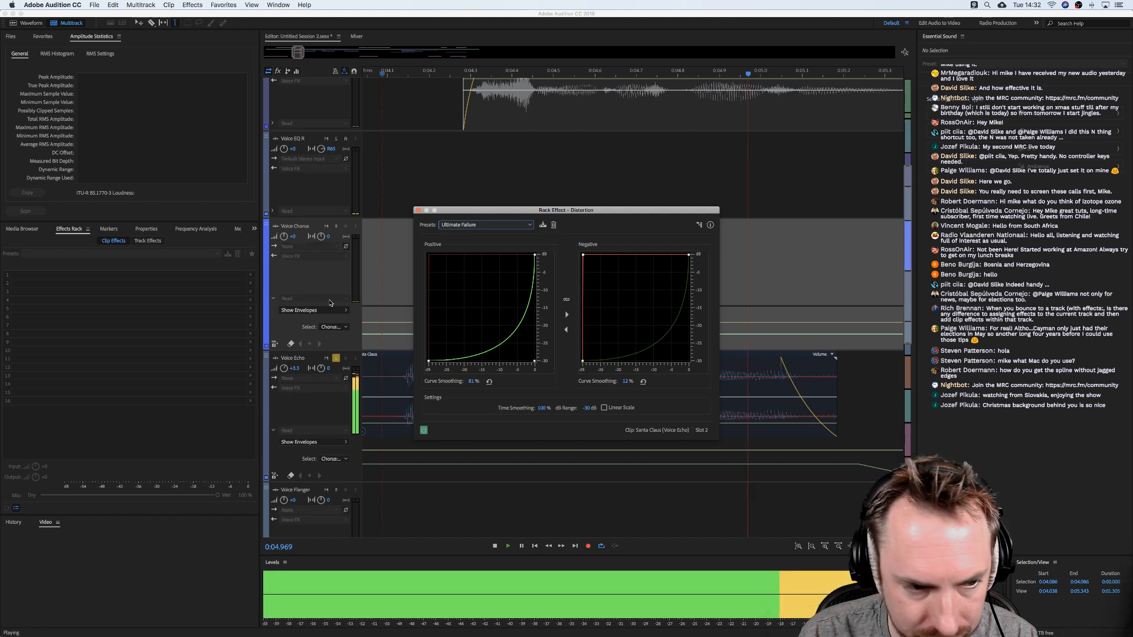
{"action": "key", "text": "space"}
{"action": "left_click", "coordinate": [418, 211]}
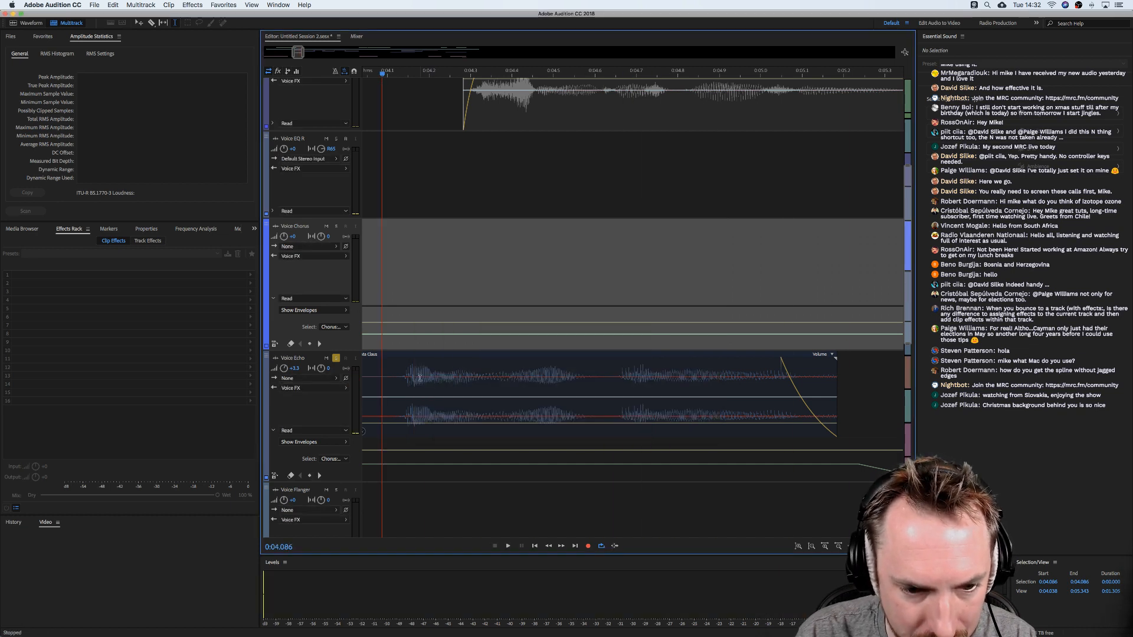
Replace the Distortion in the Santa Claus clip's second effect slot with a Scientific Filter.
{"action": "left_click", "coordinate": [420, 395]}
{"action": "left_click", "coordinate": [250, 284]}
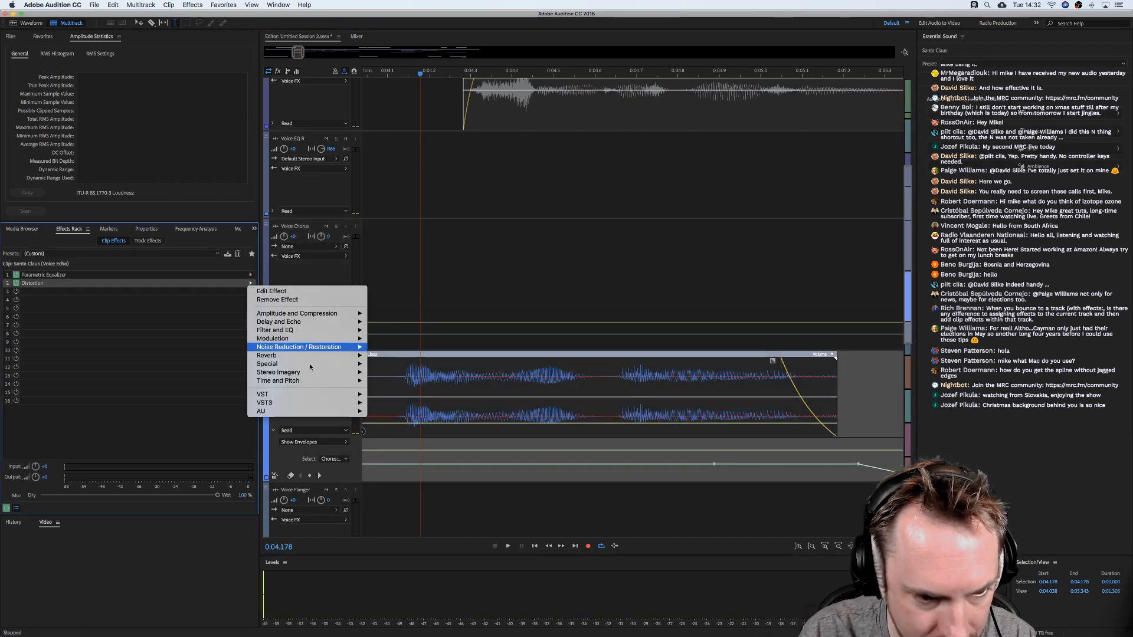
{"action": "mouse_move", "coordinate": [339, 369]}
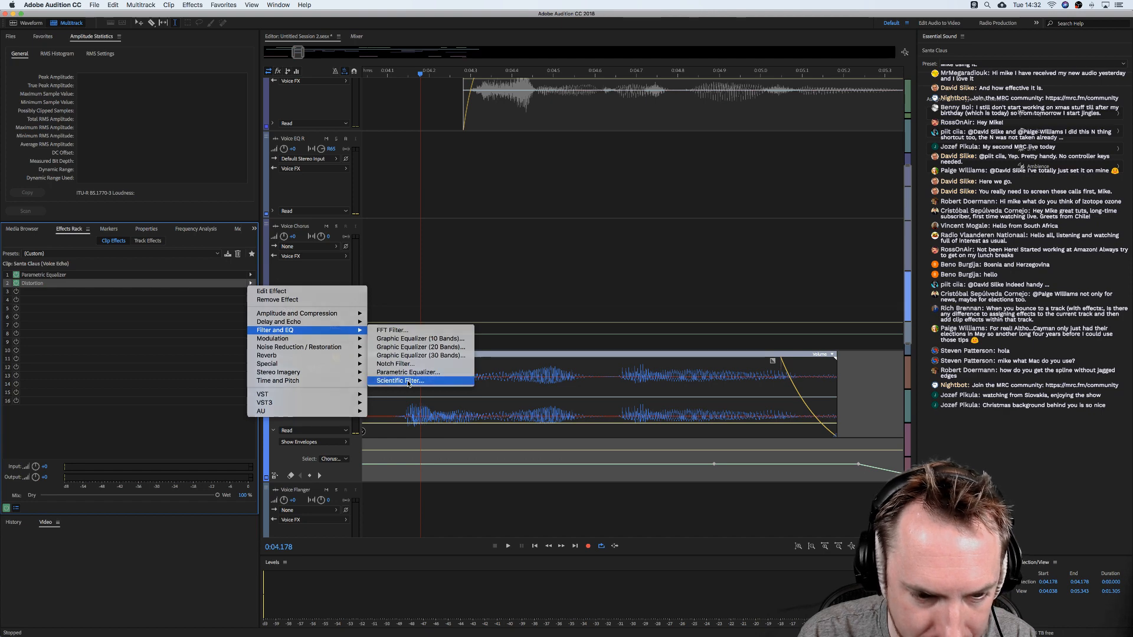
{"action": "left_click", "coordinate": [400, 381]}
Set the Scientific Filter's high-pass cutoff to 100 Hz and close the effect window.
{"action": "left_click", "coordinate": [479, 387]}
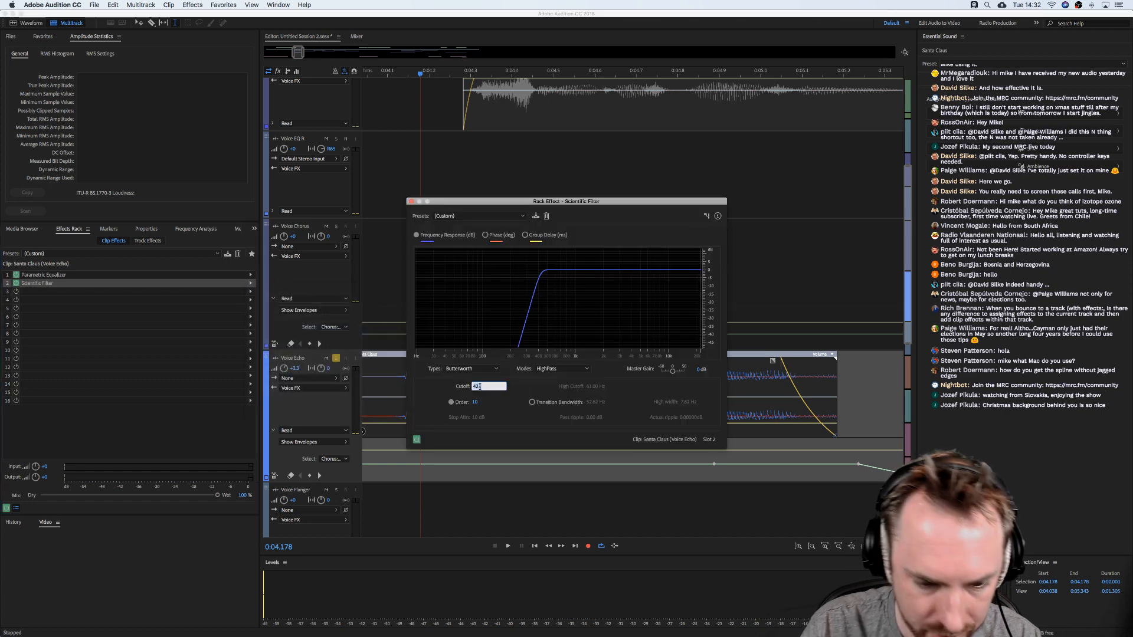
{"action": "type", "text": "10"}
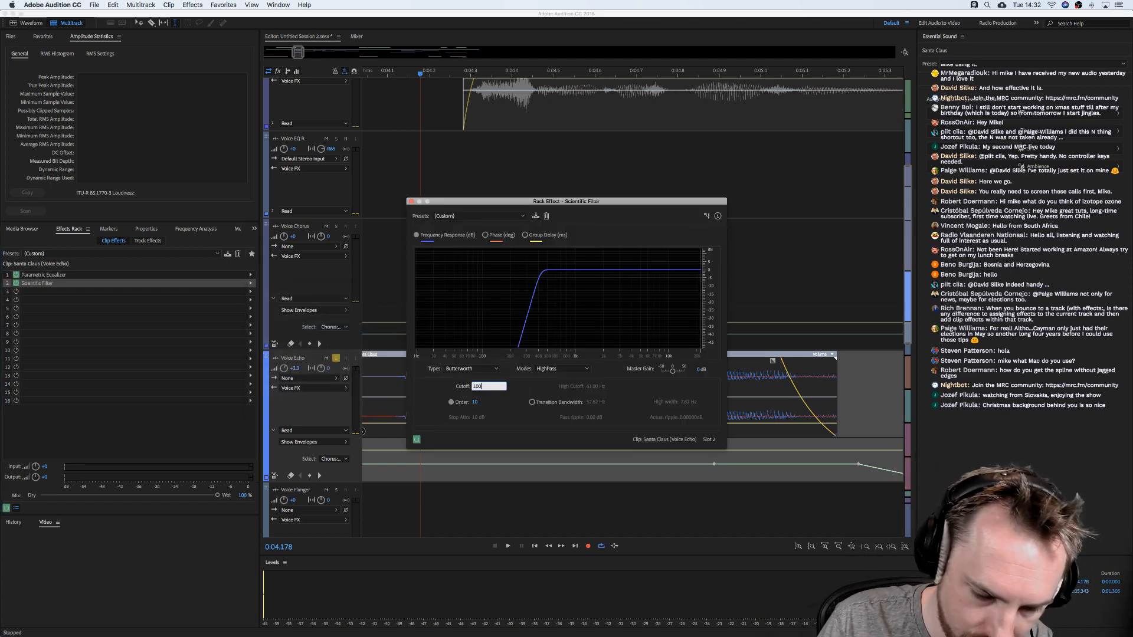
{"action": "type", "text": "0"}
{"action": "key", "text": "Return"}
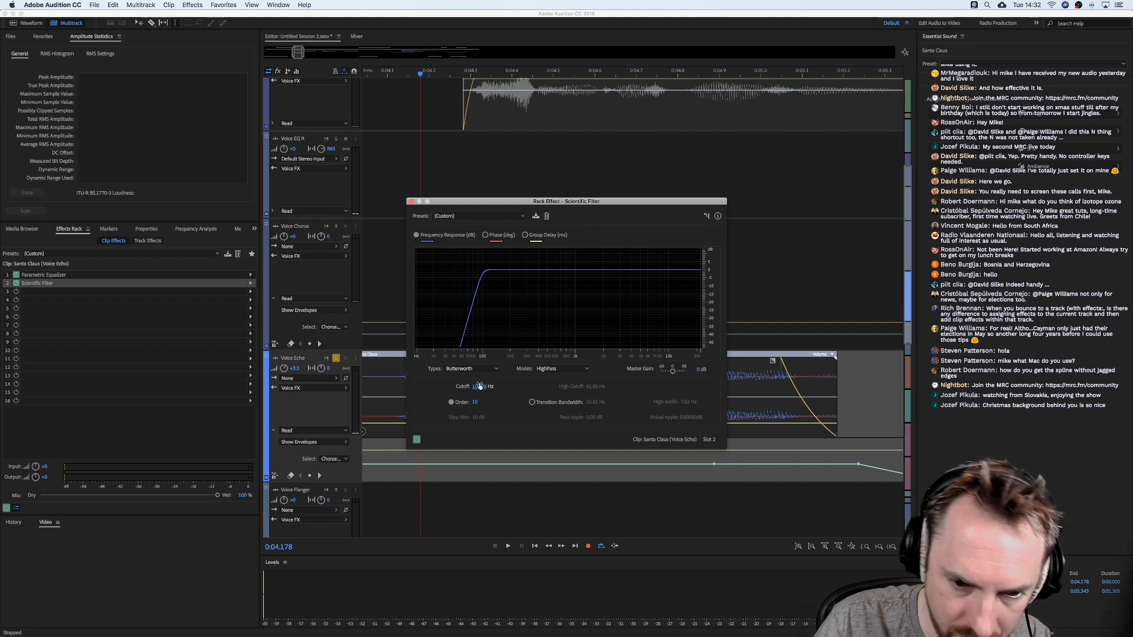
{"action": "left_click", "coordinate": [411, 202]}
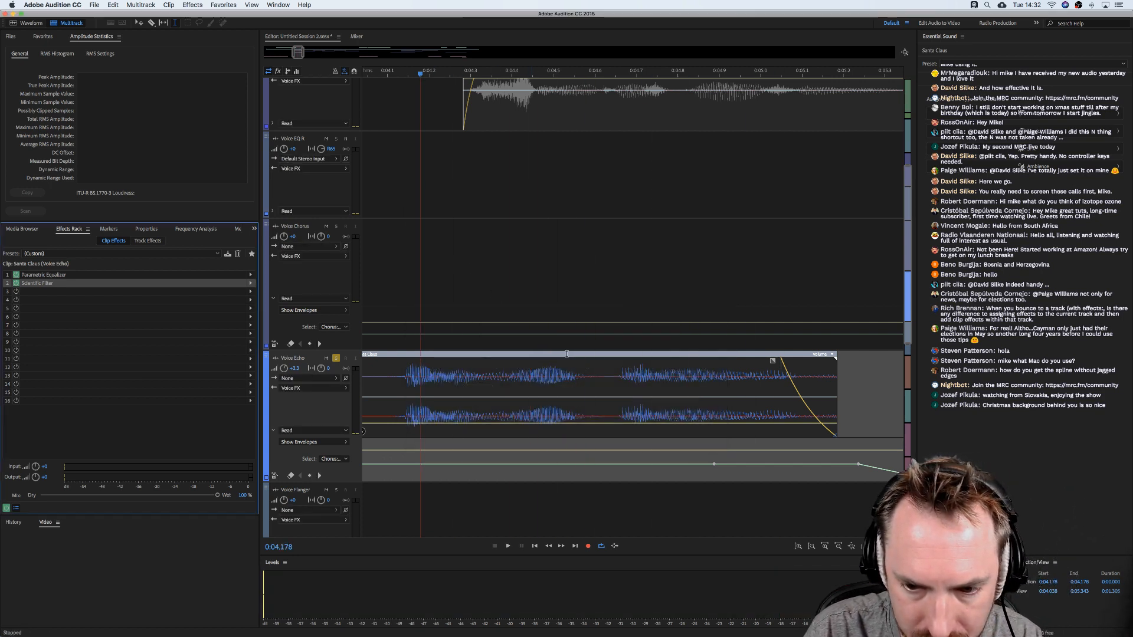
Show the Parametric Equalizer's Low Shelf Gain envelope on the Santa Claus clip.
{"action": "left_click", "coordinate": [634, 378]}
{"action": "left_click", "coordinate": [831, 354]}
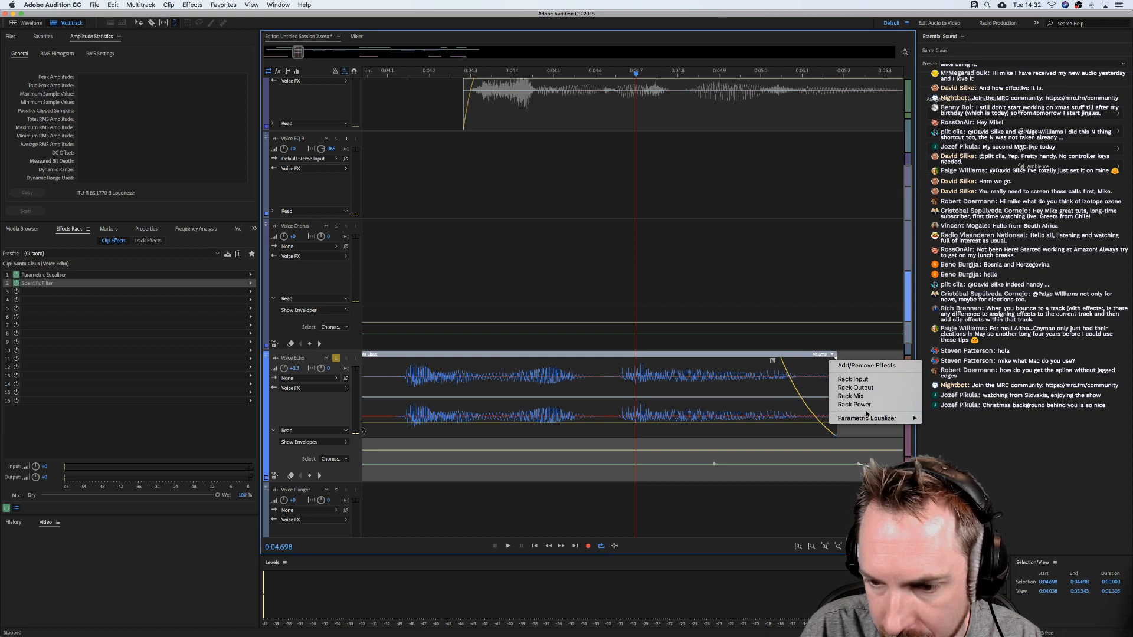
{"action": "mouse_move", "coordinate": [867, 418]}
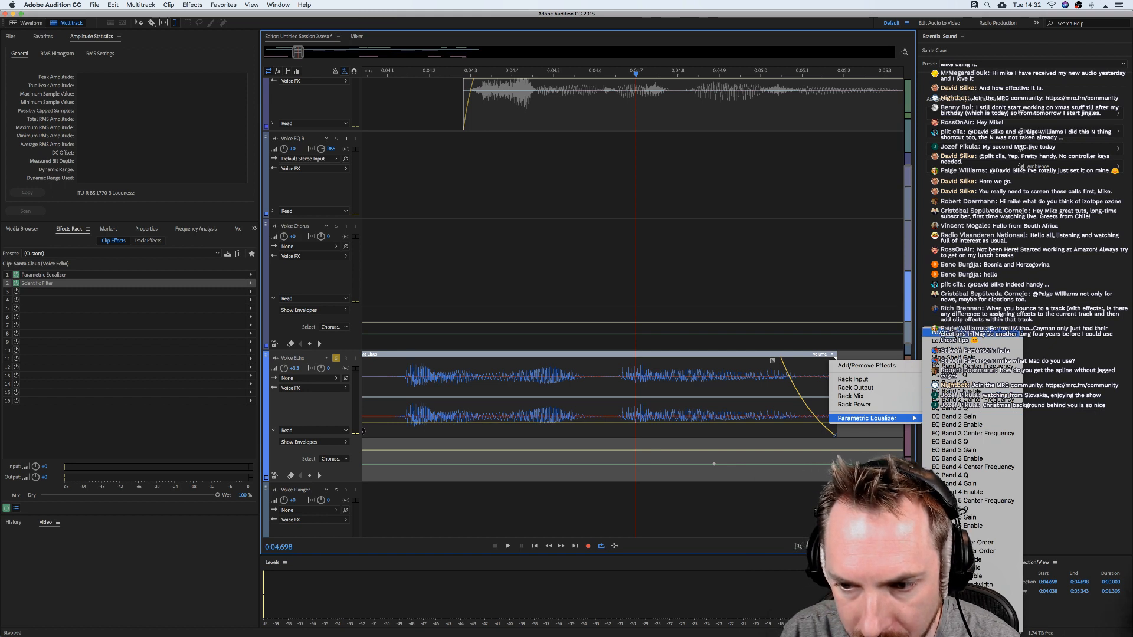
{"action": "left_click", "coordinate": [950, 341]}
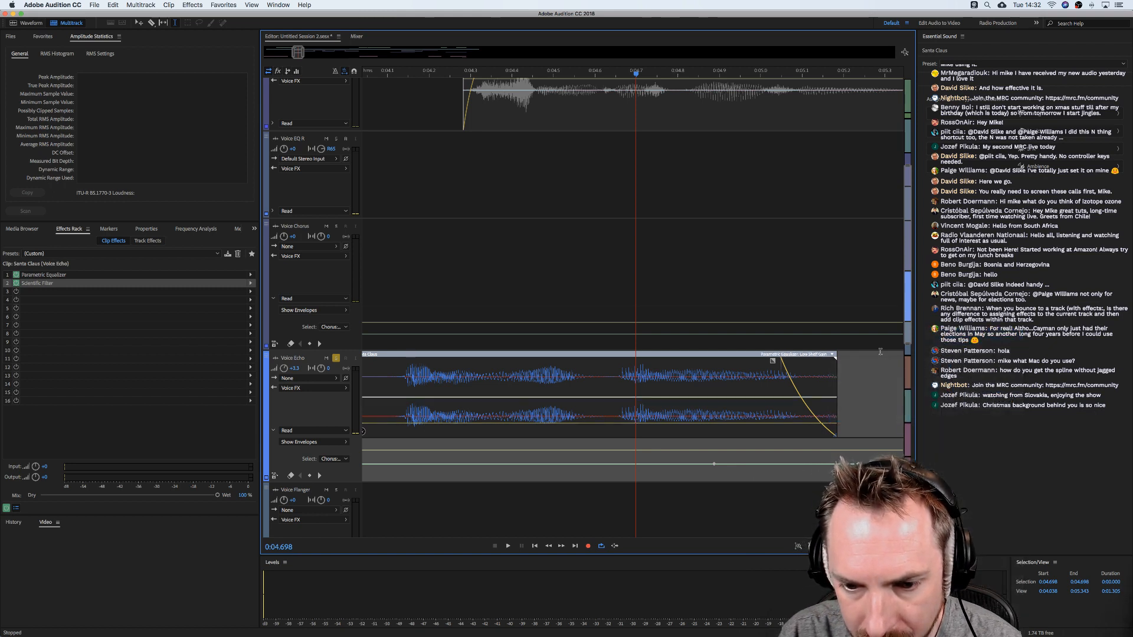
Lower the clip's whole Low Shelf Gain envelope to -48.0 dB and audition it from 0:04.088.
{"action": "left_click_drag", "start_coordinate": [402, 399], "coordinate": [406, 440]}
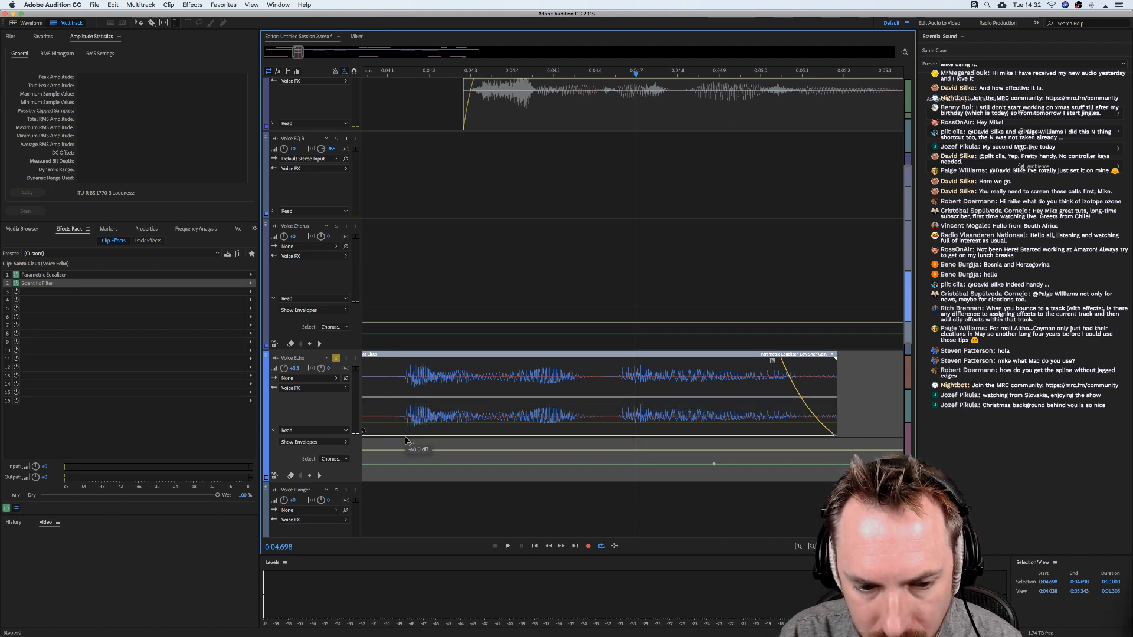
{"action": "left_click", "coordinate": [383, 401]}
{"action": "key", "text": "space"}
{"action": "key", "text": "space"}
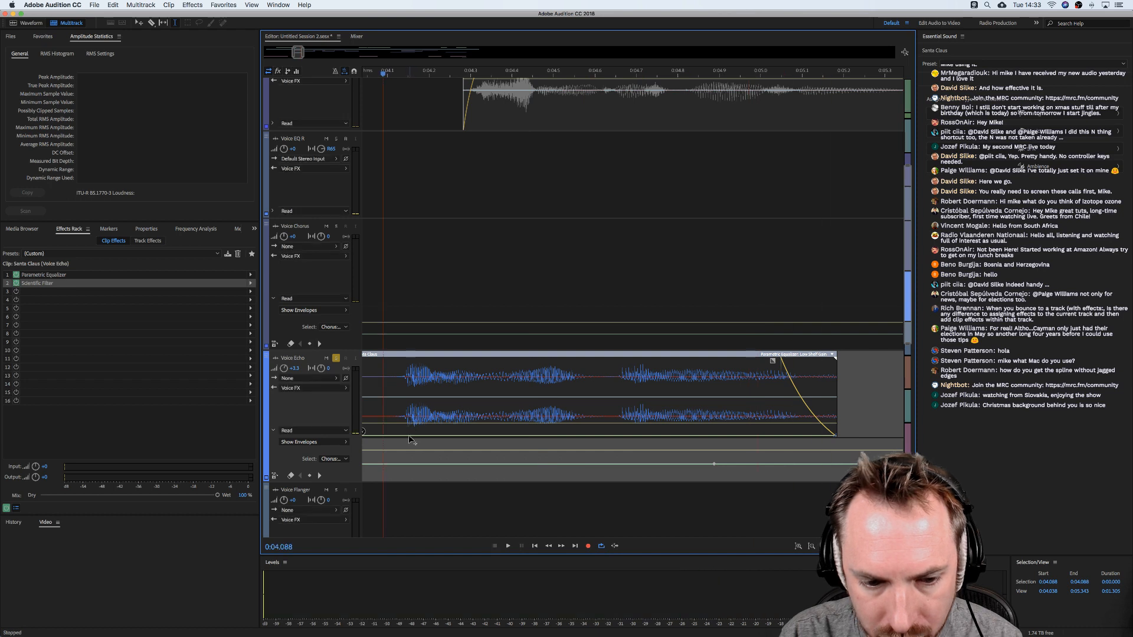
Ramp the Low Shelf Gain envelope from its minimum near the clip's start to about mid-height near its end, and audition it from 0:04.088.
{"action": "left_click_drag", "start_coordinate": [414, 440], "coordinate": [678, 359]}
{"action": "key", "text": "space"}
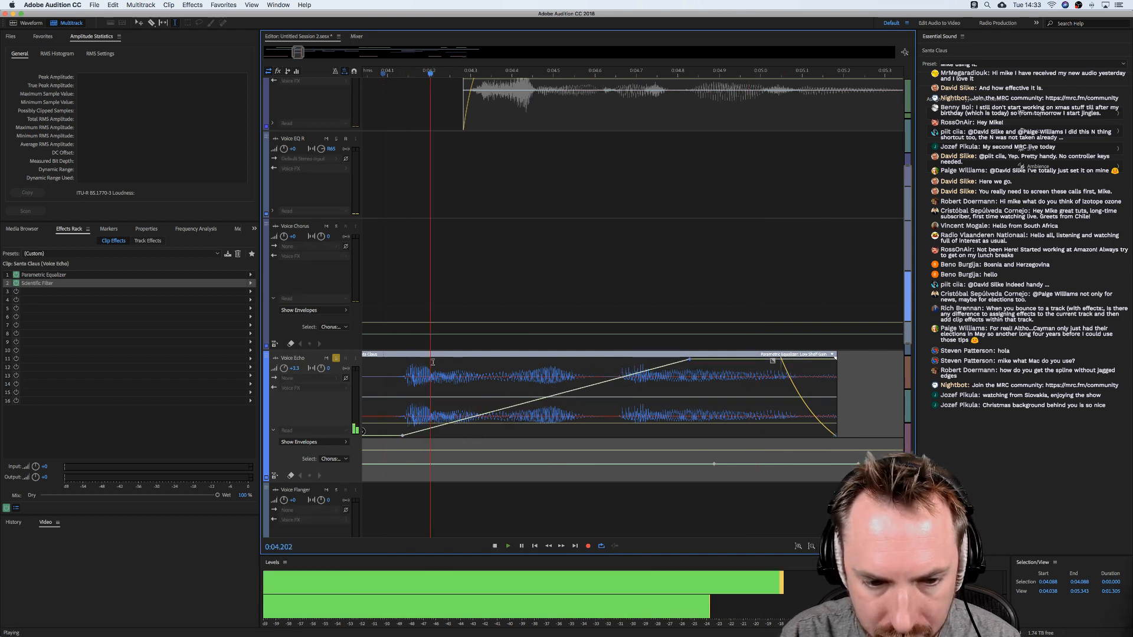
{"action": "key", "text": "space"}
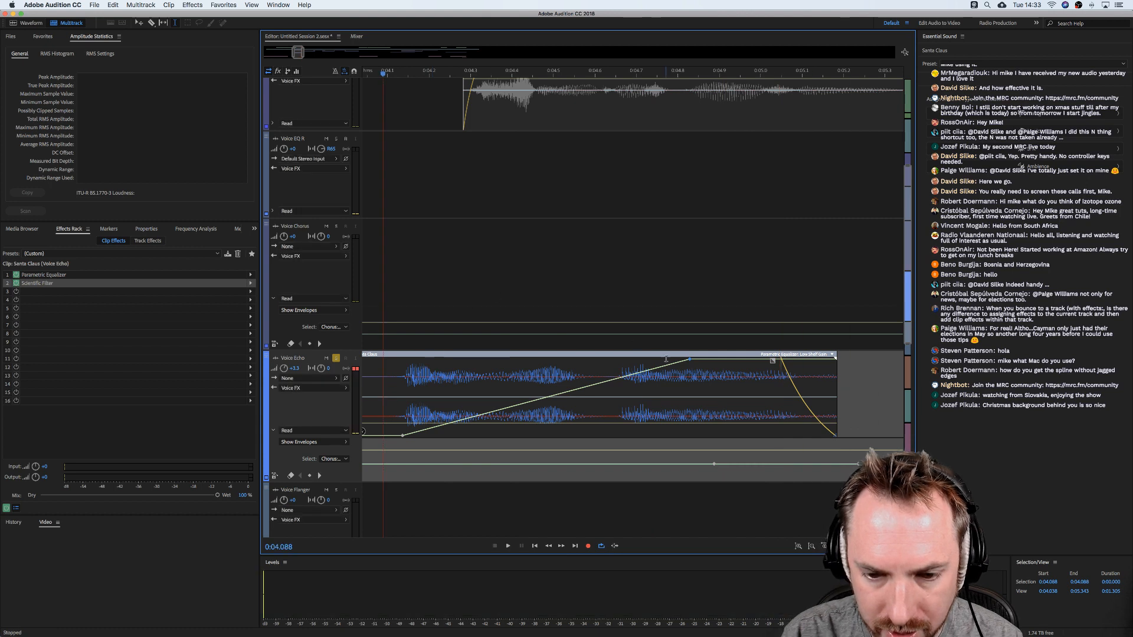
{"action": "left_click_drag", "start_coordinate": [690, 358], "coordinate": [684, 400]}
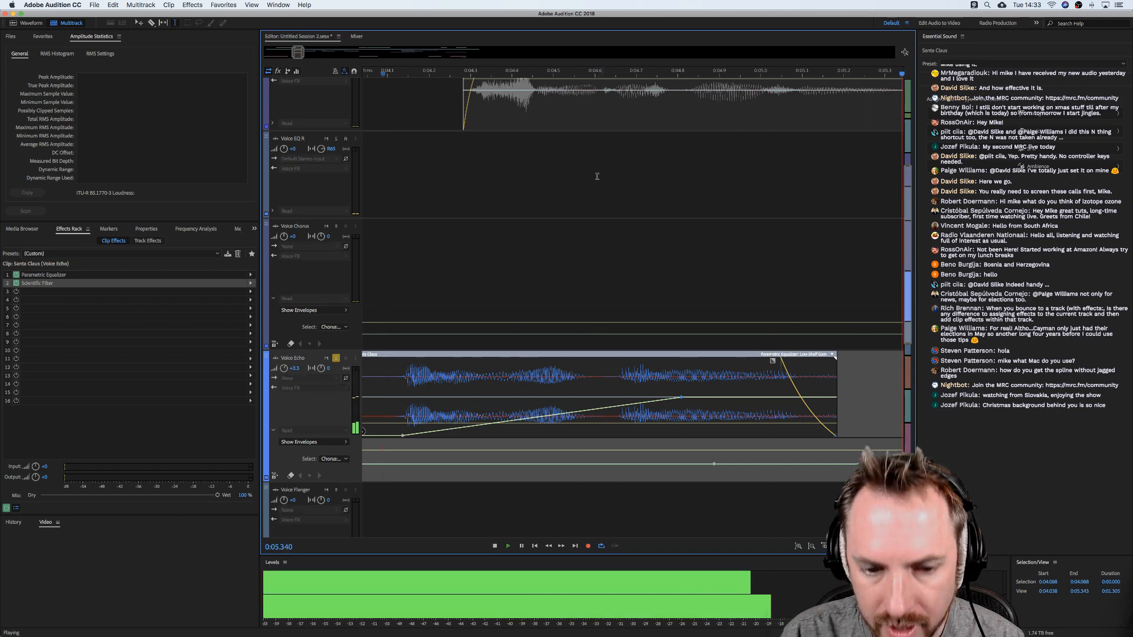
{"action": "key", "text": "space"}
Move the Santa Claus clip along the Voice Echo track to about 0:32.4 and audition it from 0:32.396.
{"action": "key", "text": "backslash"}
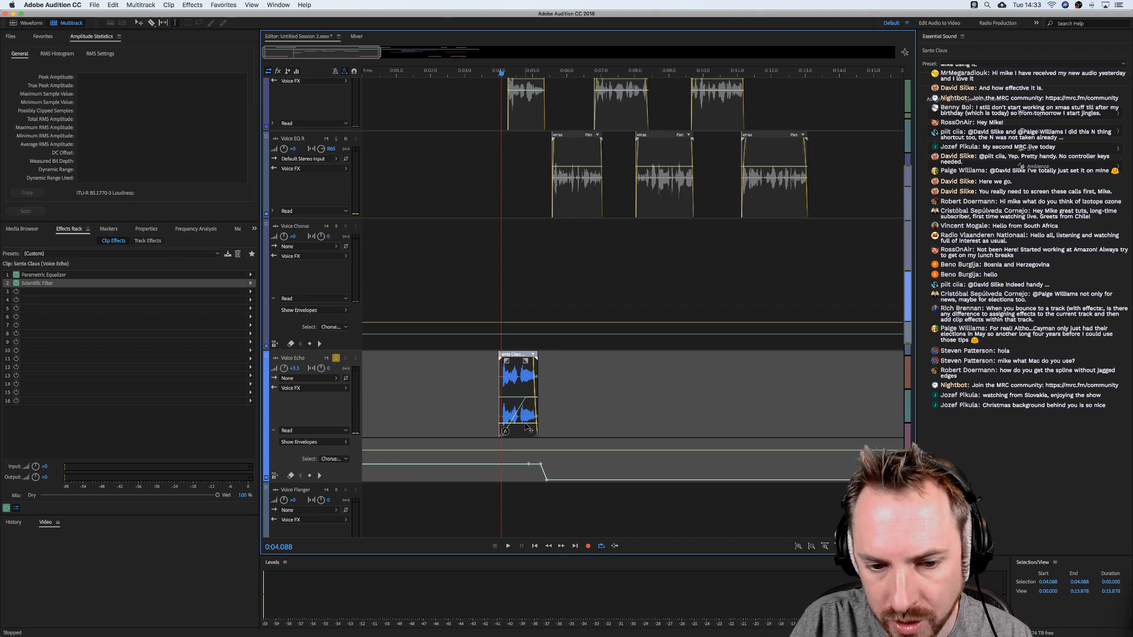
{"action": "left_click_drag", "start_coordinate": [506, 407], "coordinate": [684, 404]}
{"action": "left_click", "coordinate": [679, 373]}
{"action": "key", "text": "space"}
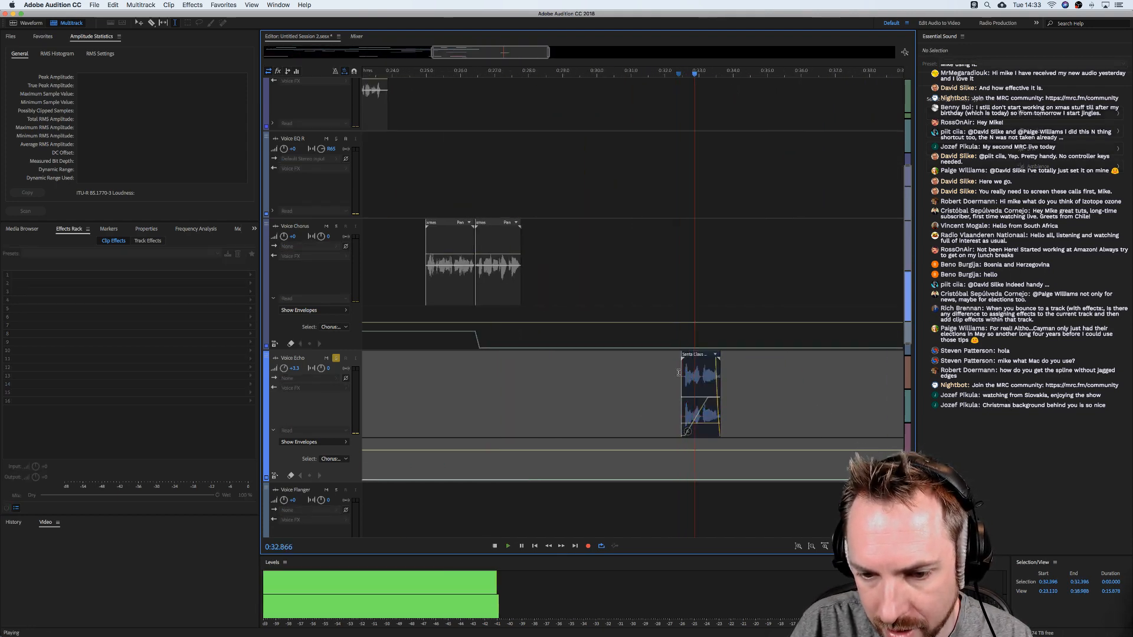
{"action": "key", "text": "space"}
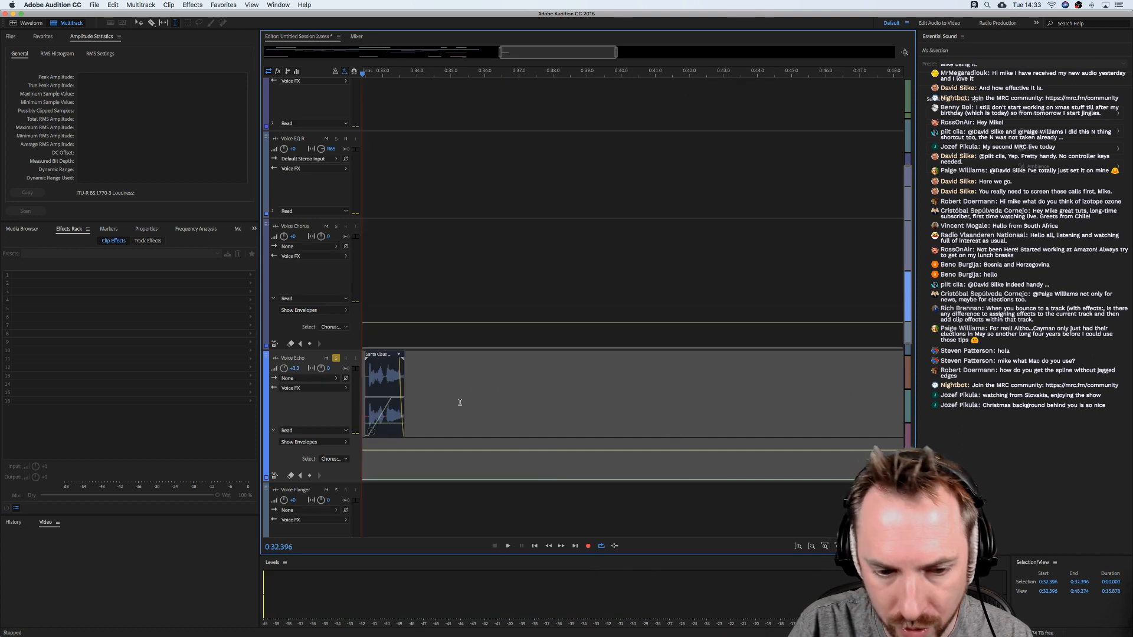
Look over the whole session and switch to Chrome.
{"action": "scroll", "coordinate": [466, 395], "scroll_direction": "left", "scroll_amount": 10}
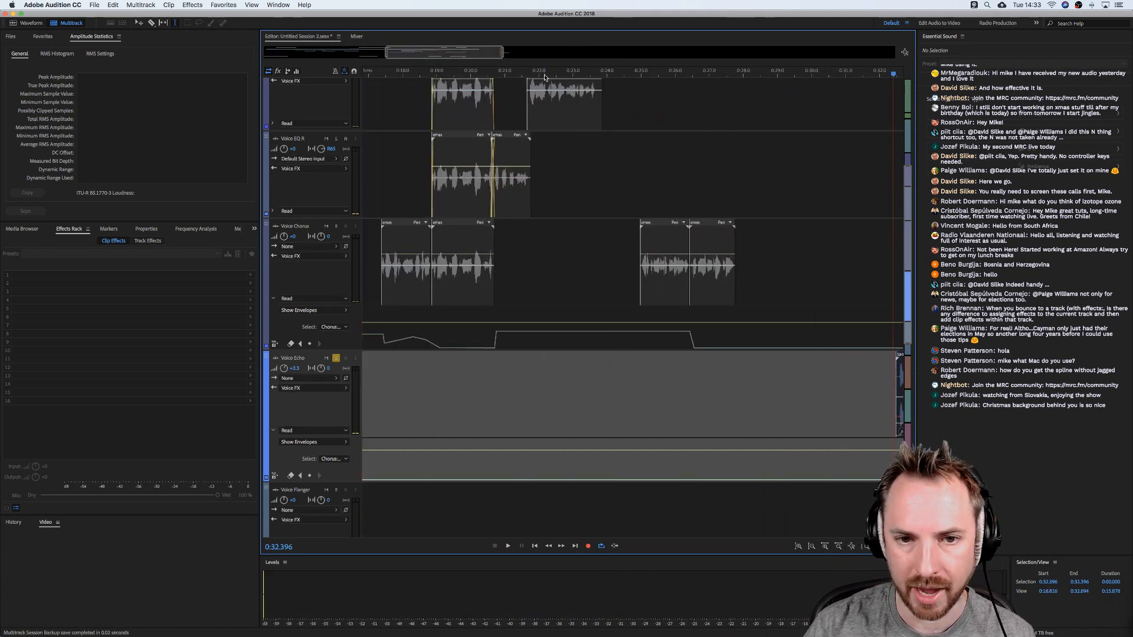
{"action": "scroll", "coordinate": [545, 77], "scroll_direction": "down", "scroll_amount": 8}
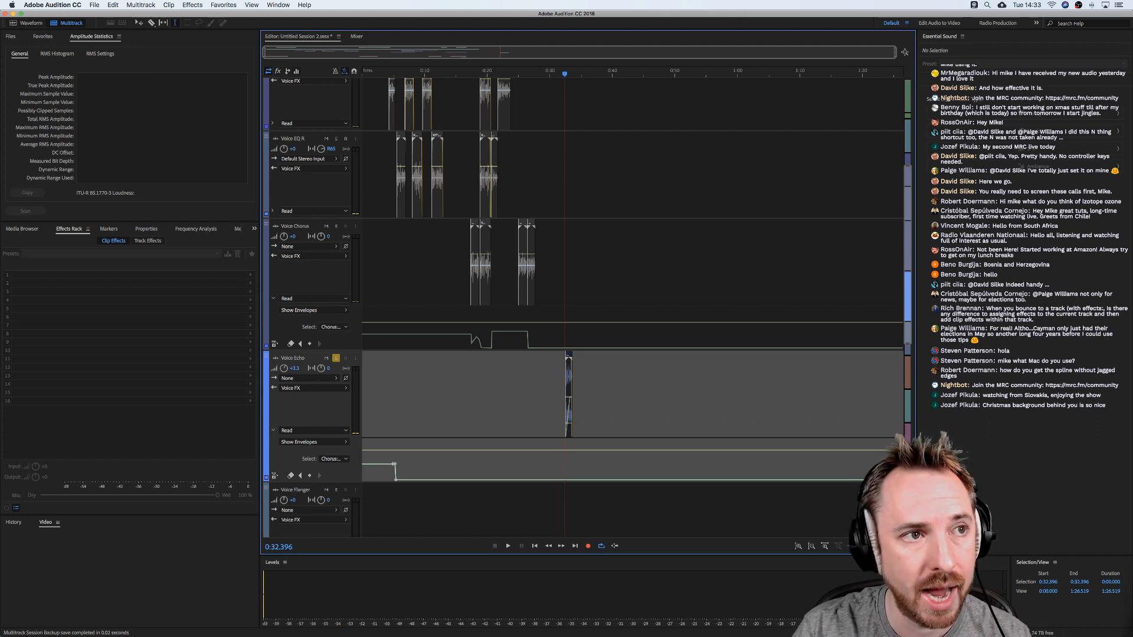
{"action": "key", "text": "super+Tab"}
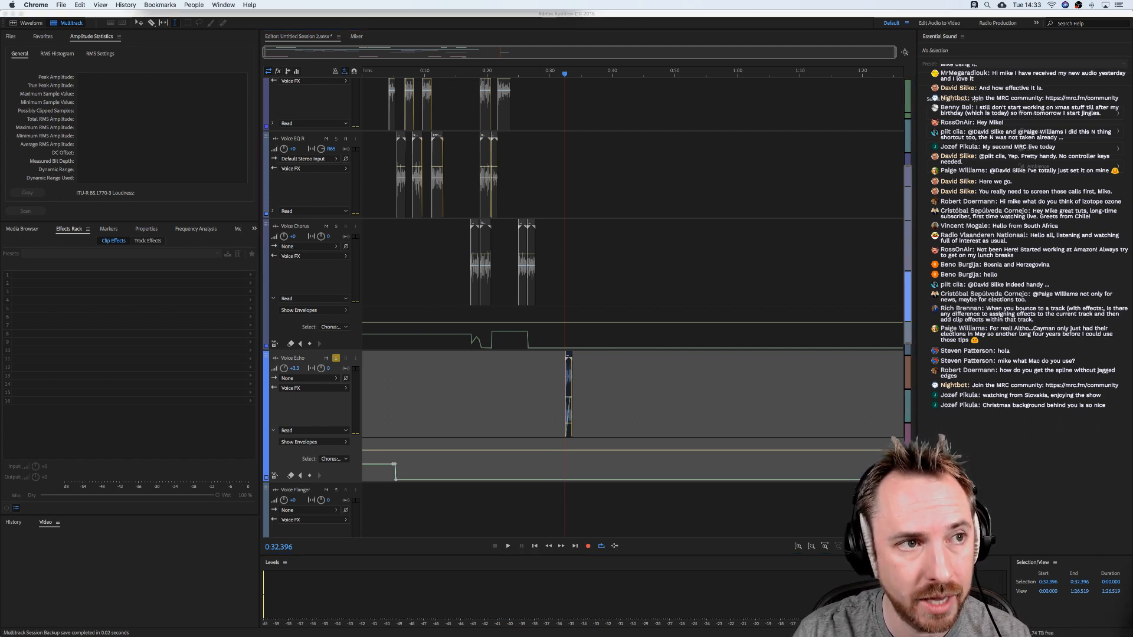
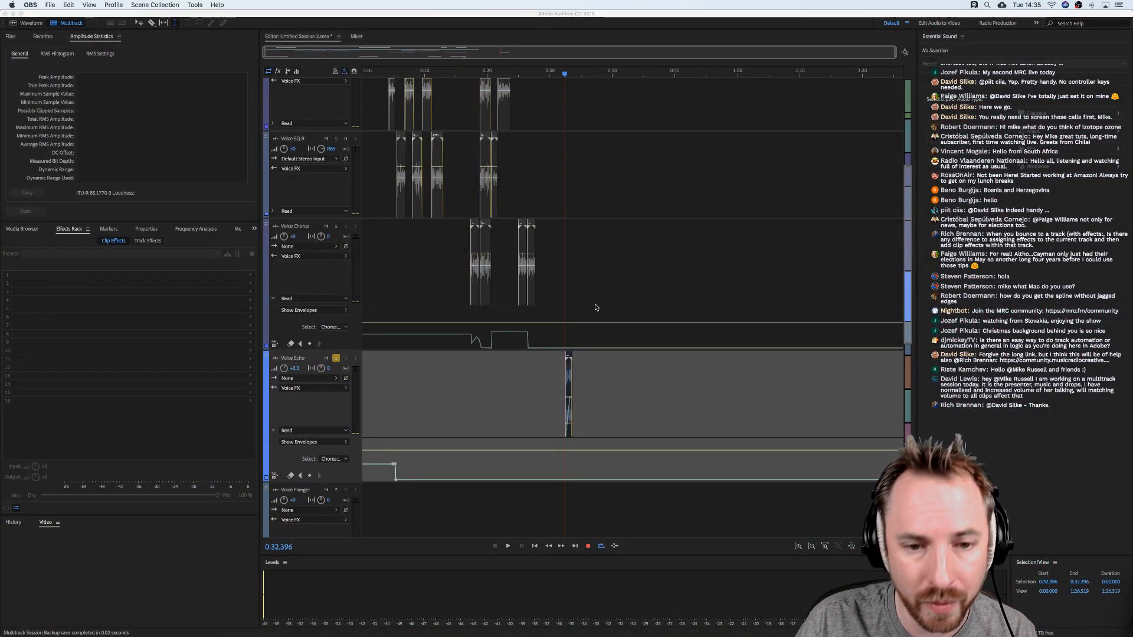
Switch back to Audition and enable Spline Curves on the Voice Chorus track's chorus automation envelope around 0:17.3.
{"action": "left_click", "coordinate": [560, 238]}
{"action": "scroll", "coordinate": [466, 74], "scroll_direction": "up", "scroll_amount": 5}
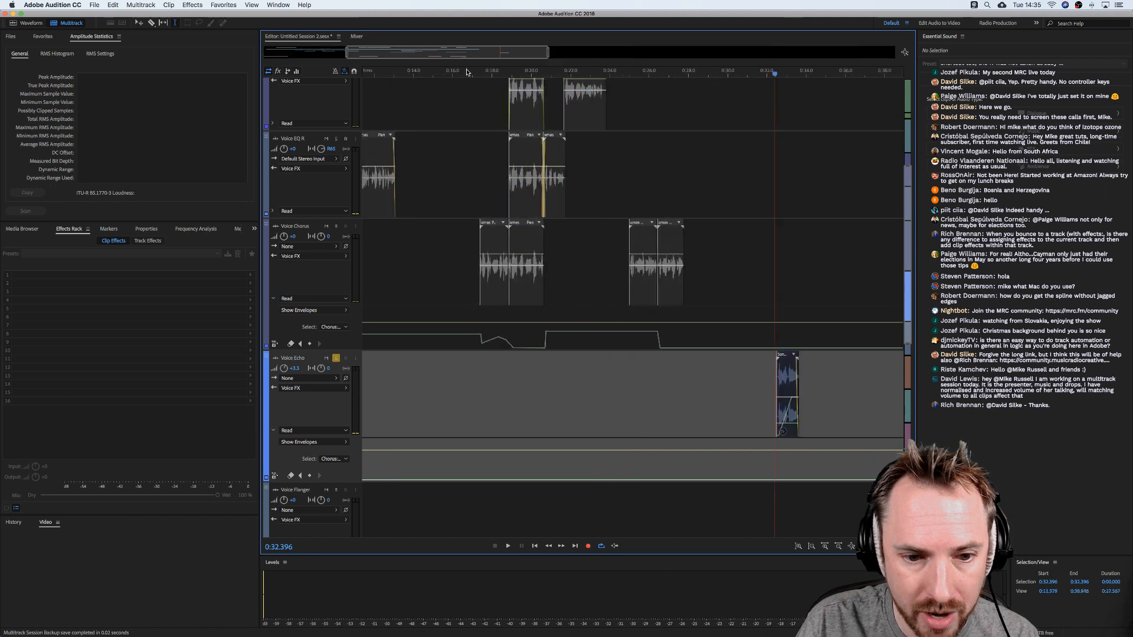
{"action": "left_click", "coordinate": [501, 343]}
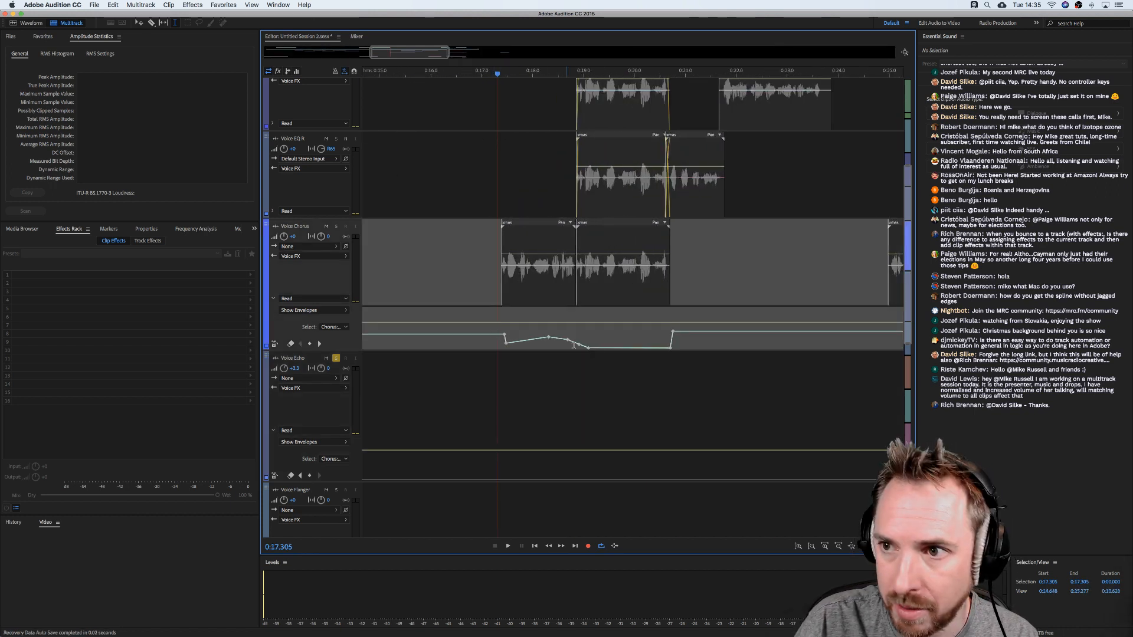
{"action": "right_click", "coordinate": [506, 345]}
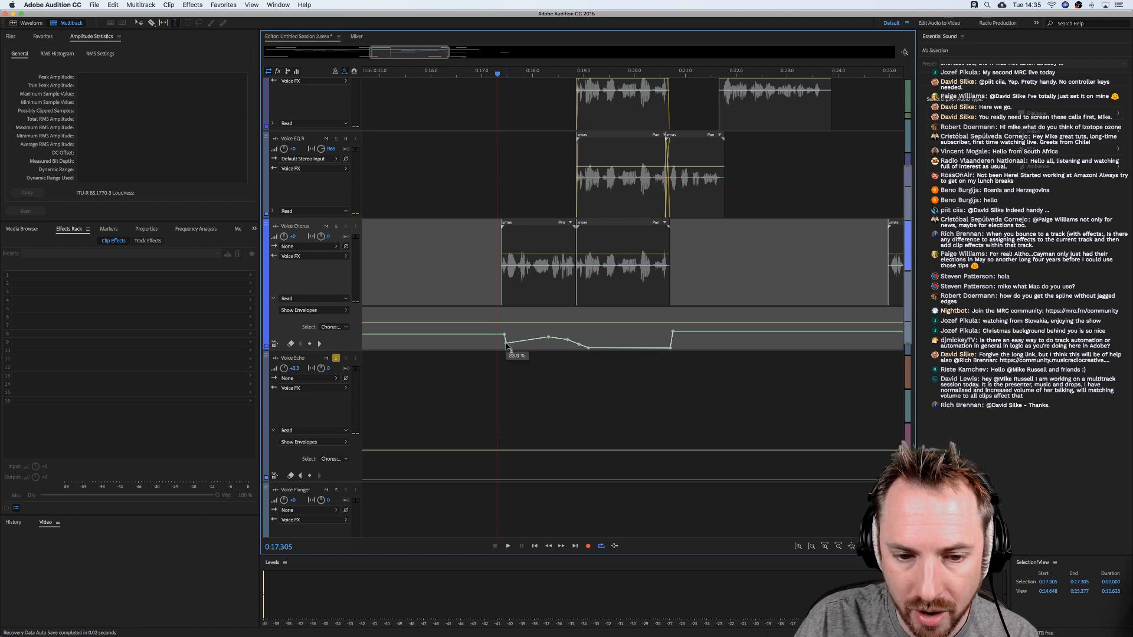
{"action": "left_click", "coordinate": [535, 360]}
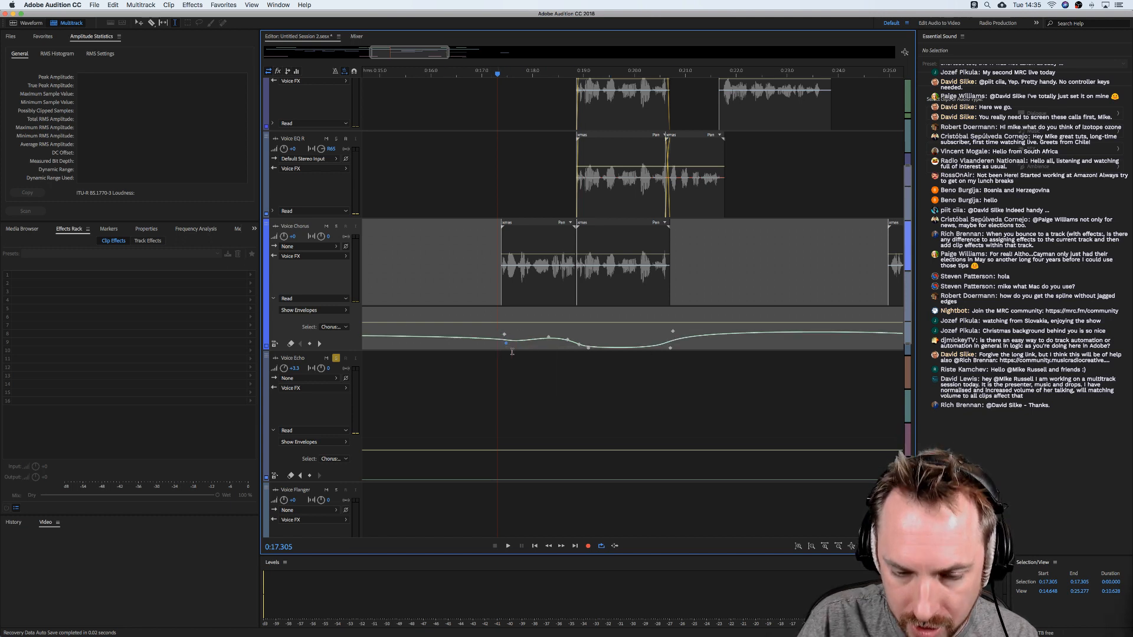
Turn off Spline Curves on the Voice Chorus track's automation envelope and leave Audition.
{"action": "right_click", "coordinate": [509, 342]}
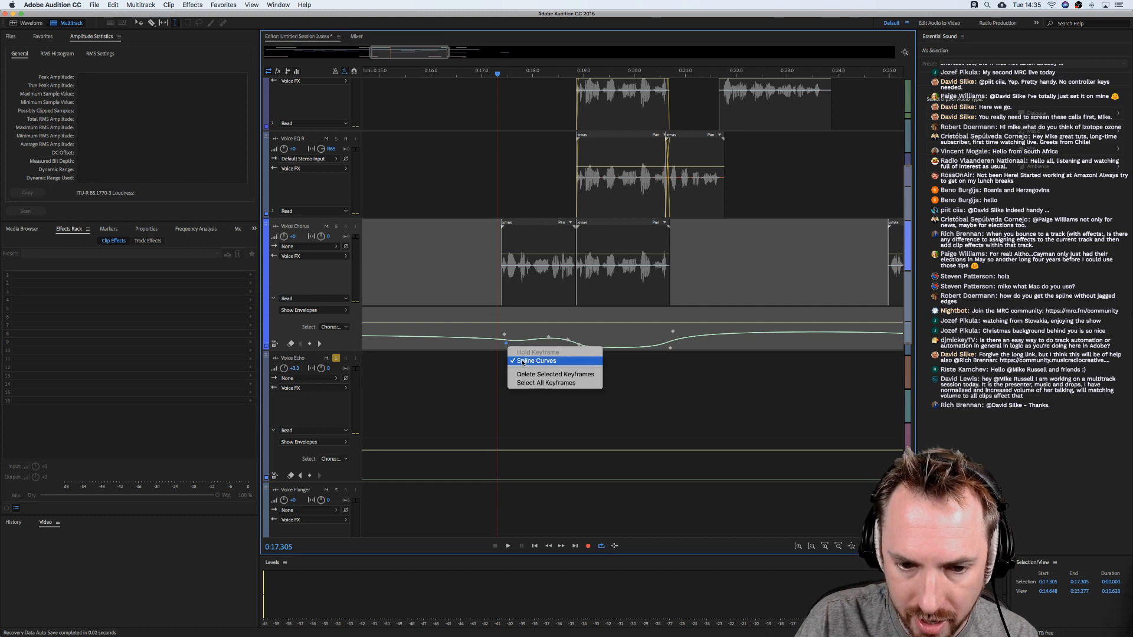
{"action": "left_click", "coordinate": [531, 357]}
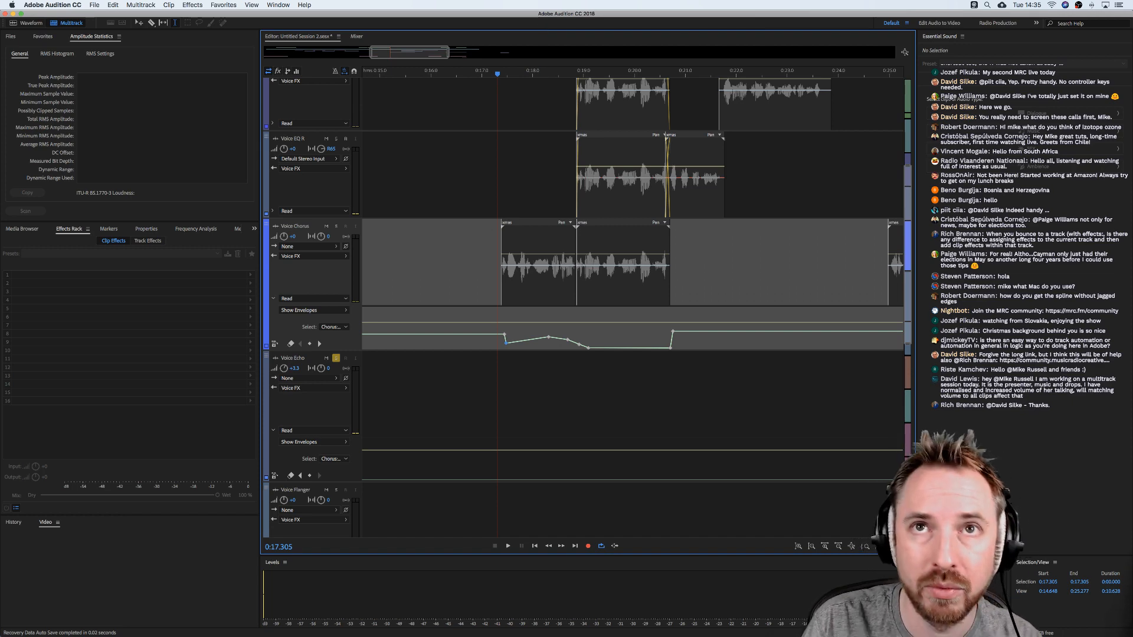
{"action": "key", "text": "super+Tab"}
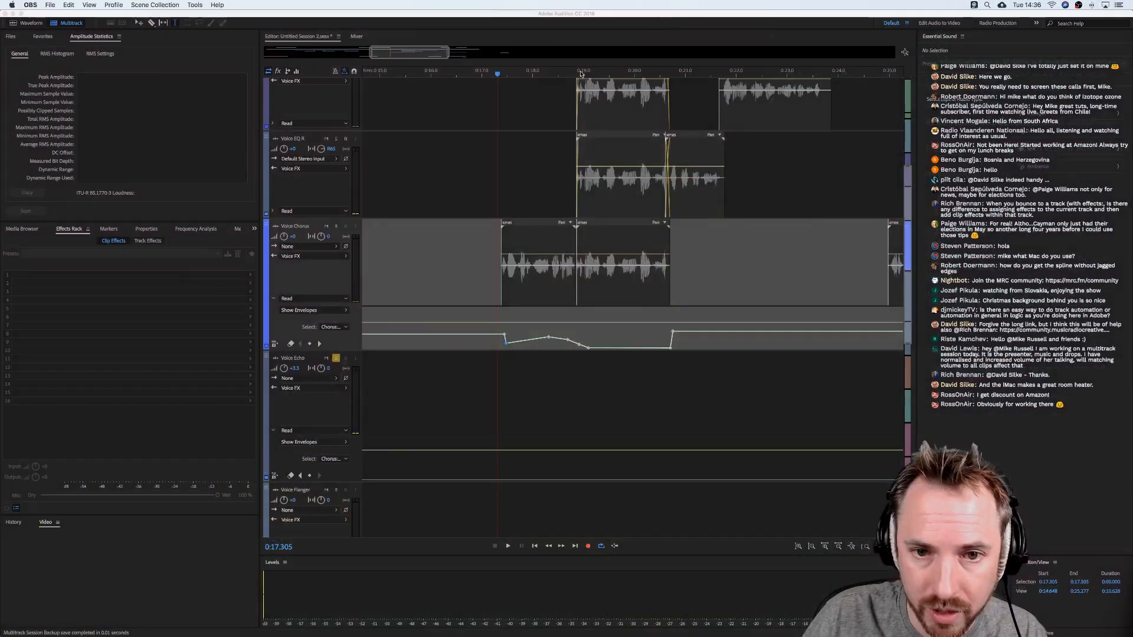
Return to Audition, select all clips in the session and match their loudness to ITU-R BS.1770-3 Loudness.
{"action": "scroll", "coordinate": [581, 74], "scroll_direction": "down", "scroll_amount": 10}
{"action": "scroll", "coordinate": [499, 199], "scroll_direction": "down", "scroll_amount": 5}
{"action": "scroll", "coordinate": [499, 199], "scroll_direction": "up", "scroll_amount": 10}
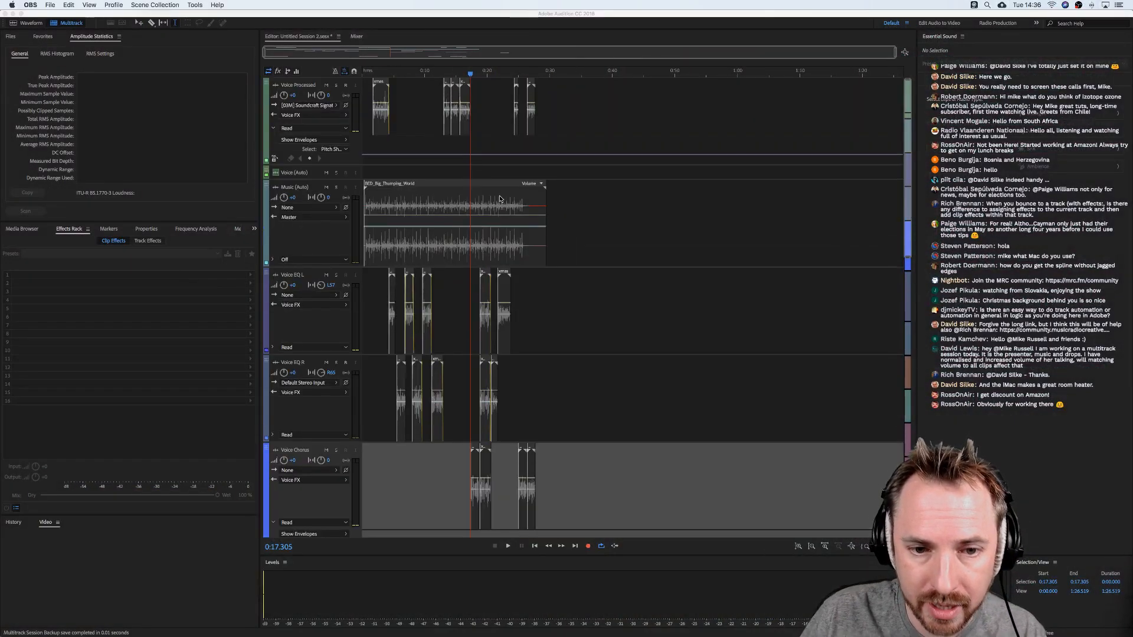
{"action": "scroll", "coordinate": [500, 199], "scroll_direction": "down", "scroll_amount": 15}
{"action": "scroll", "coordinate": [500, 199], "scroll_direction": "up", "scroll_amount": 15}
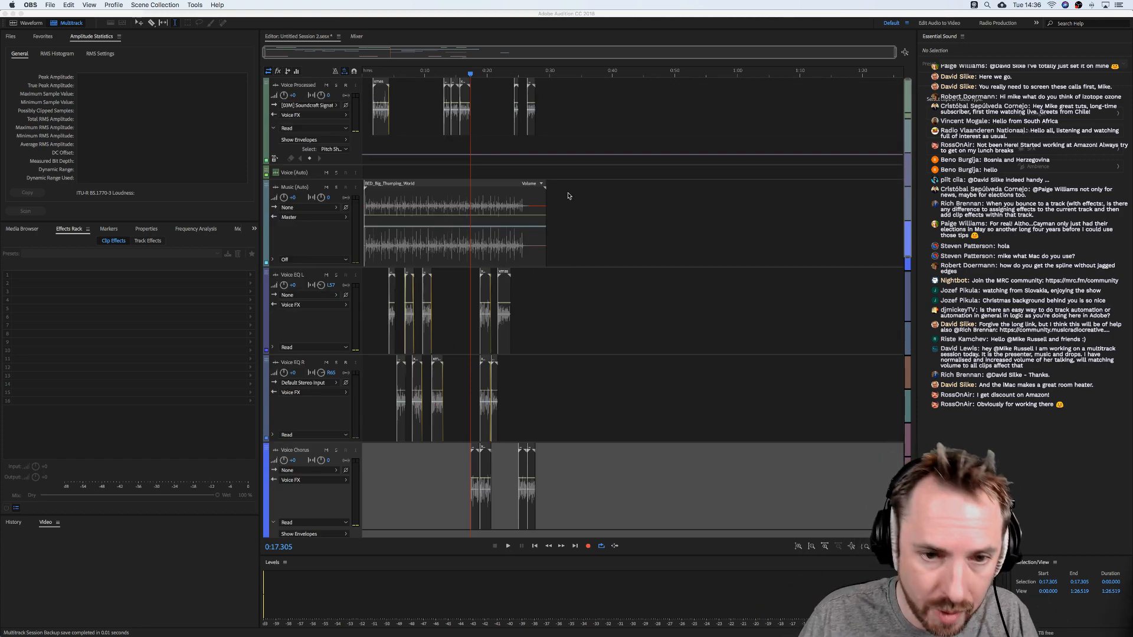
{"action": "left_click", "coordinate": [552, 207]}
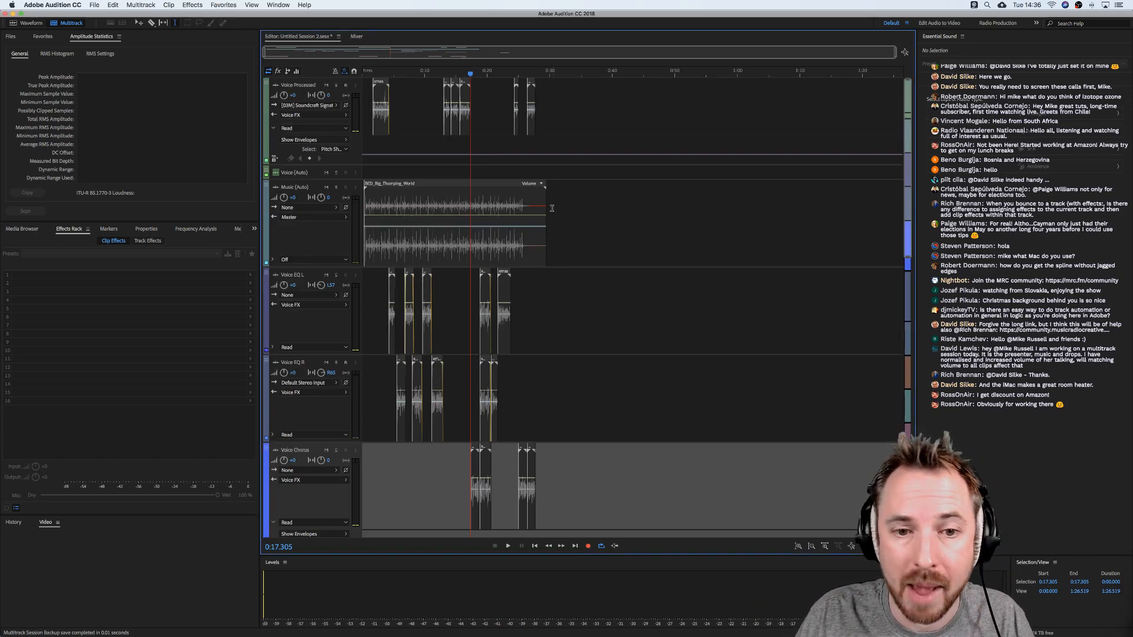
{"action": "left_click", "coordinate": [439, 203]}
{"action": "right_click", "coordinate": [389, 201]}
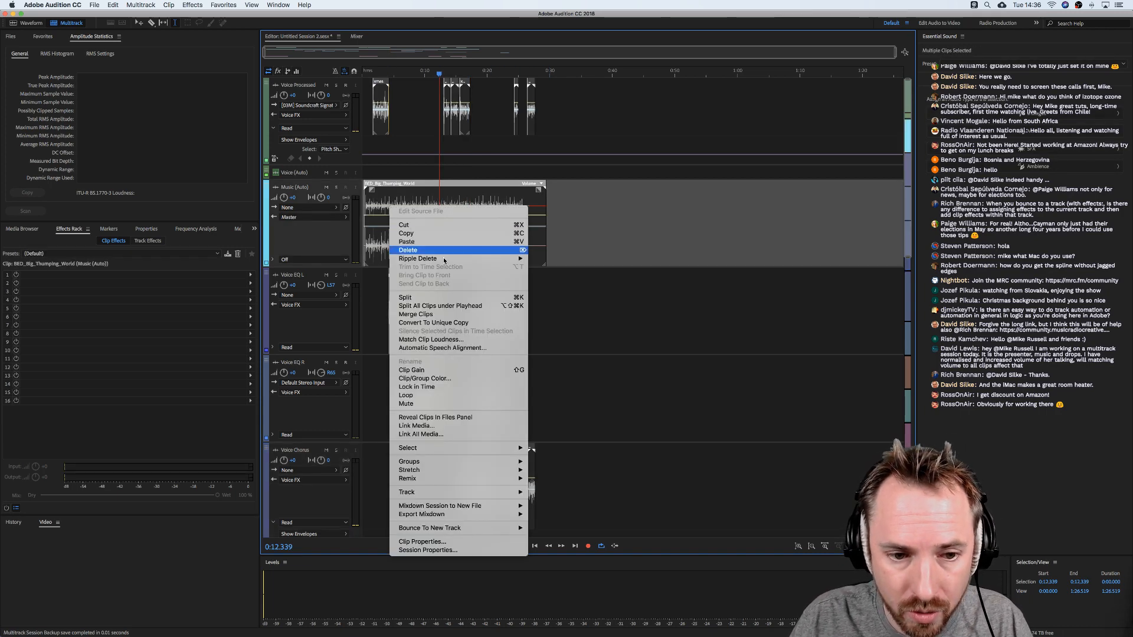
{"action": "left_click", "coordinate": [457, 340]}
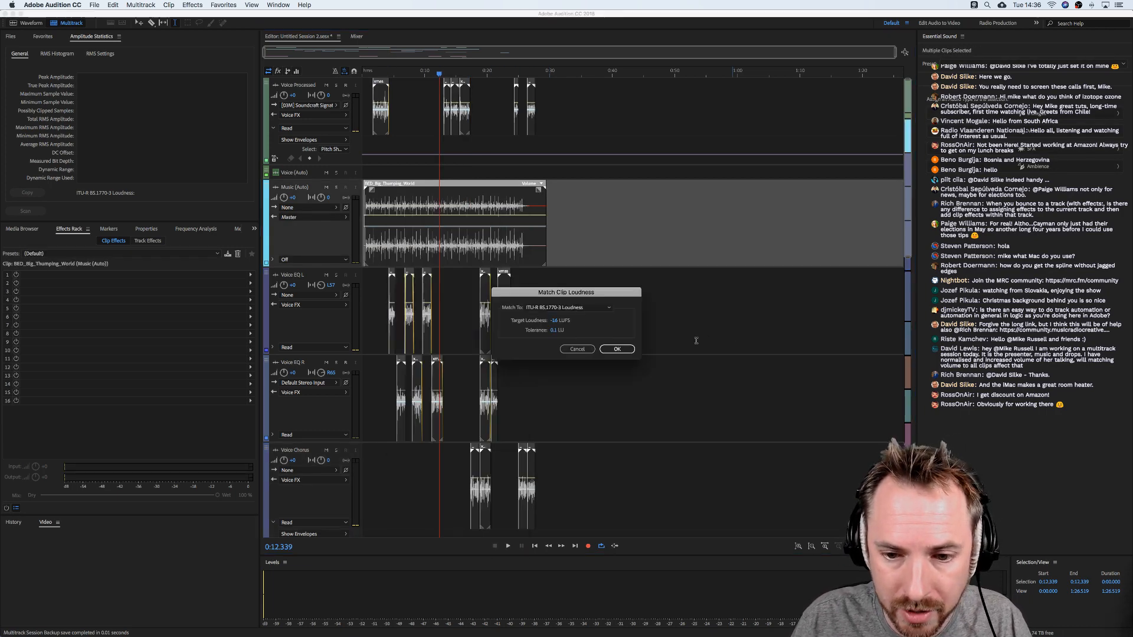
{"action": "left_click", "coordinate": [621, 349]}
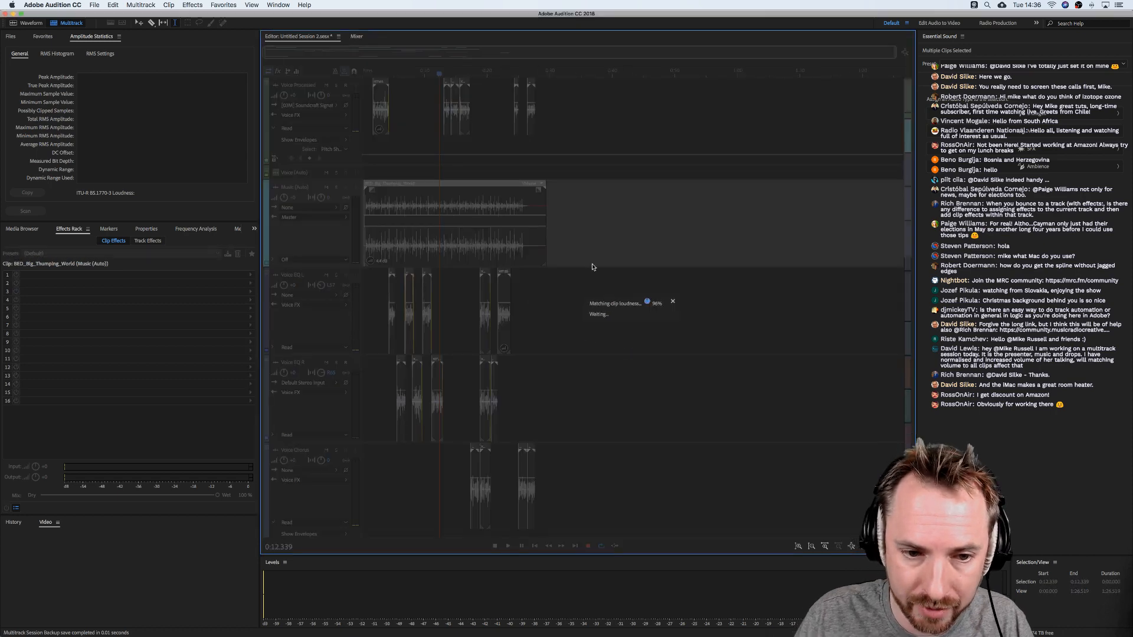
Look over the loudness-matched clips up close and across the whole session, and switch to Chrome.
{"action": "left_click", "coordinate": [381, 260]}
{"action": "left_click", "coordinate": [380, 264]}
{"action": "scroll", "coordinate": [385, 69], "scroll_direction": "up", "scroll_amount": 7}
{"action": "scroll", "coordinate": [389, 70], "scroll_direction": "up", "scroll_amount": 10}
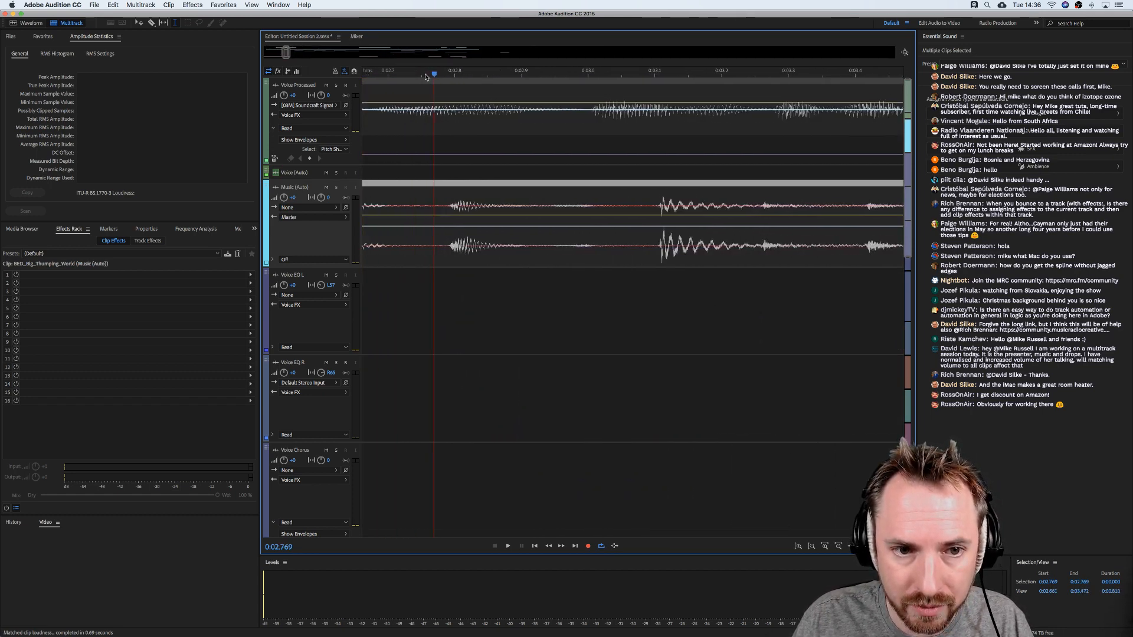
{"action": "scroll", "coordinate": [425, 77], "scroll_direction": "down", "scroll_amount": 15}
{"action": "scroll", "coordinate": [503, 143], "scroll_direction": "up", "scroll_amount": 5}
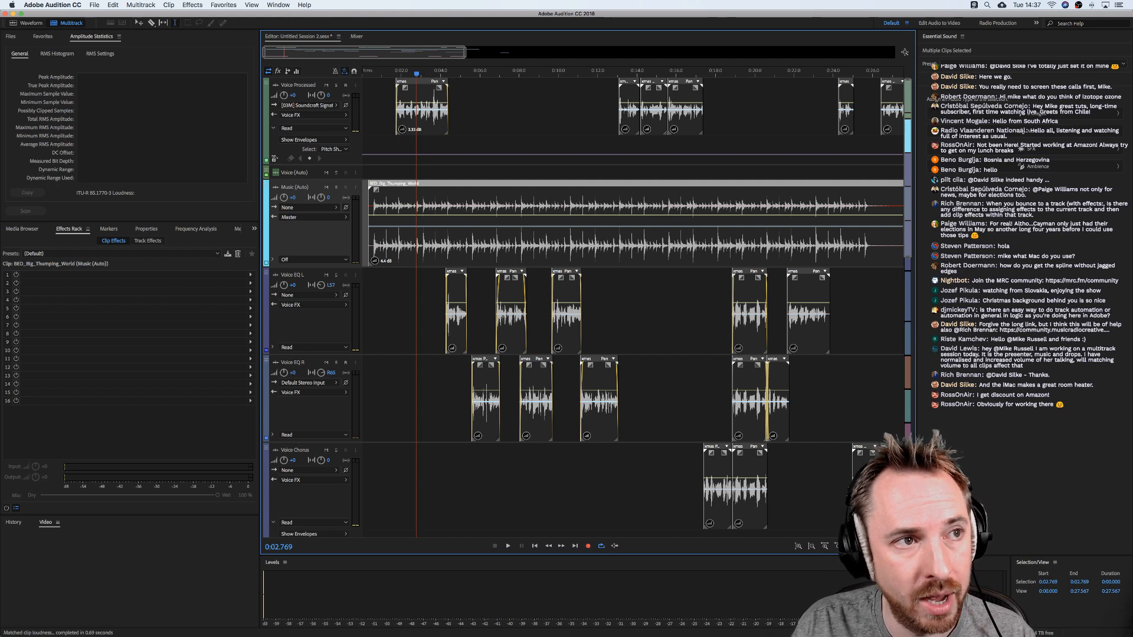
{"action": "key", "text": "super+Tab"}
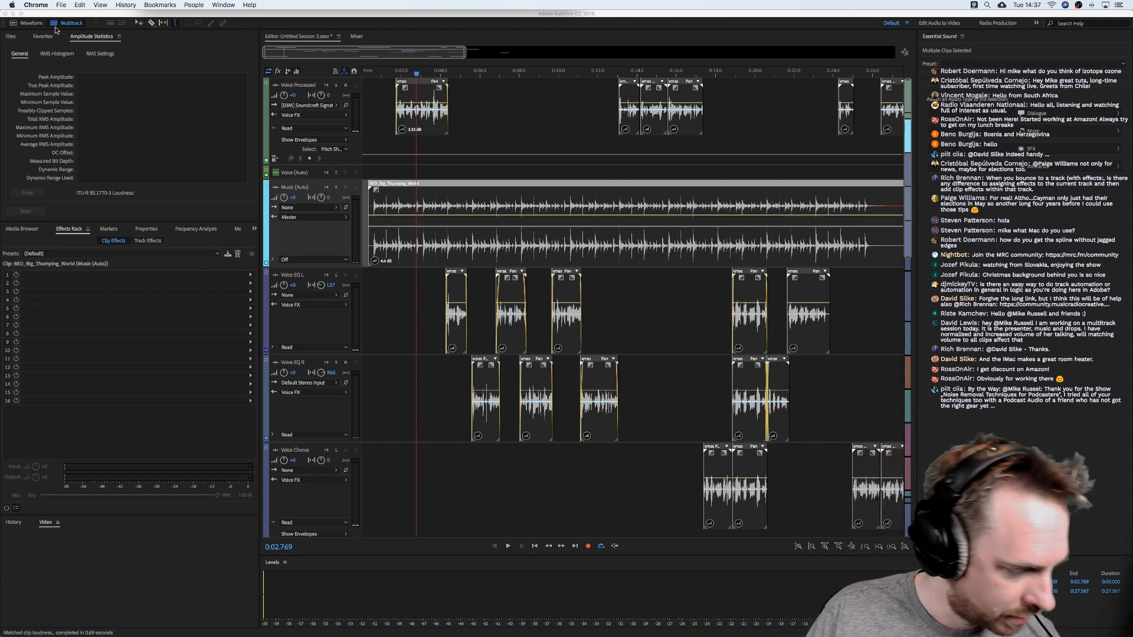
Switch back to Audition and create a new multitrack session named Xmas Jingles from the MRC template.
{"action": "left_click", "coordinate": [30, 23]}
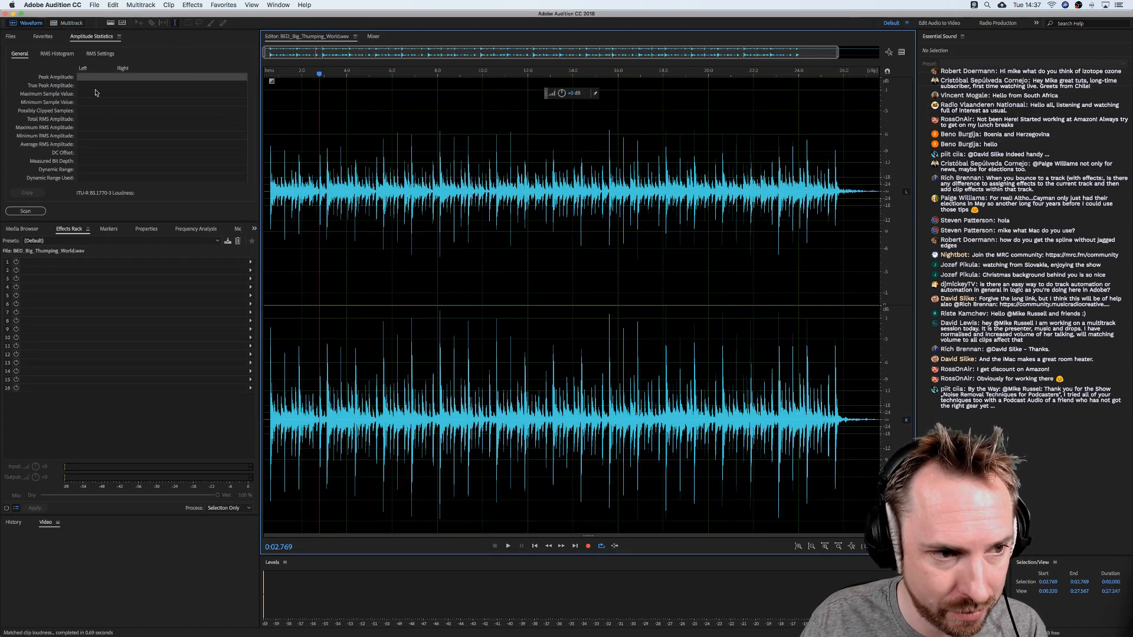
{"action": "left_click", "coordinate": [10, 36]}
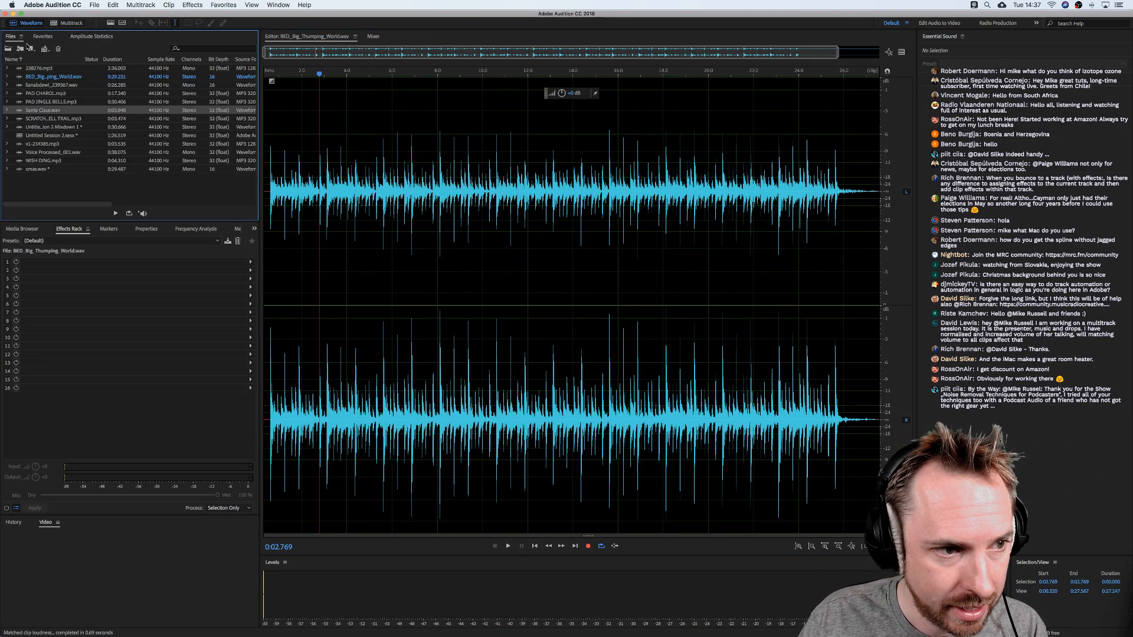
{"action": "left_click", "coordinate": [63, 24]}
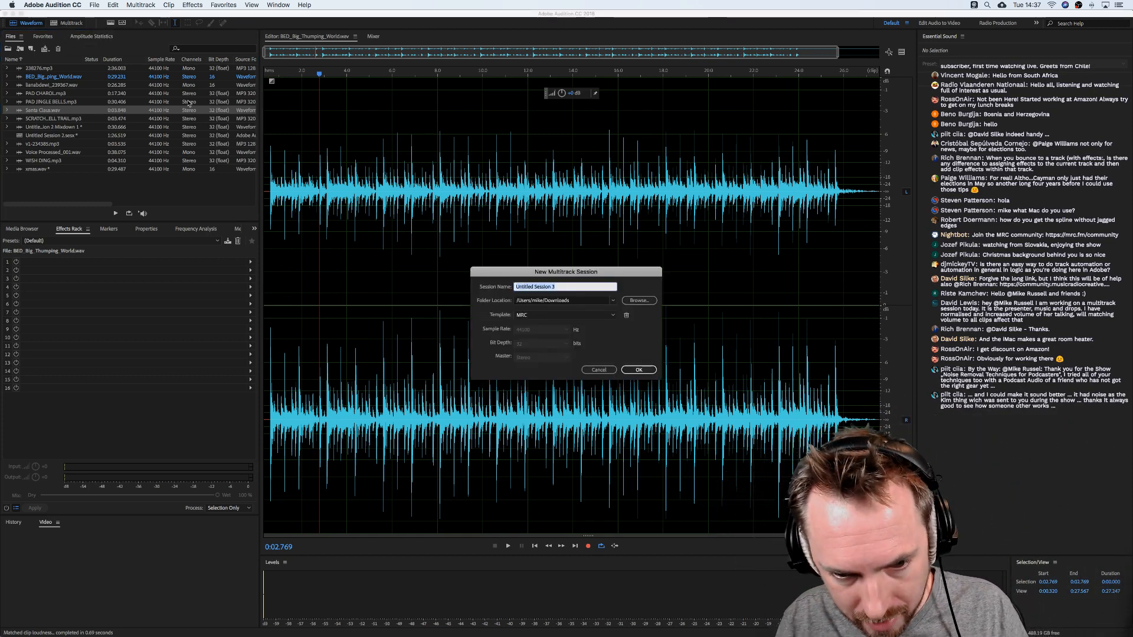
{"action": "type", "text": "Xmas "}
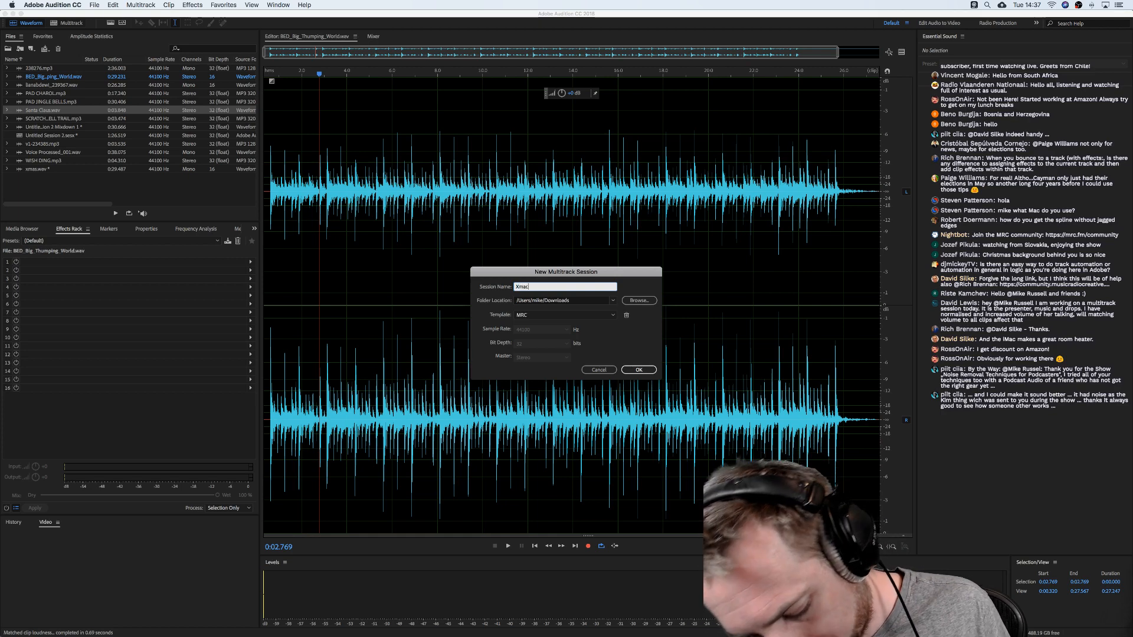
{"action": "type", "text": "Jingles"}
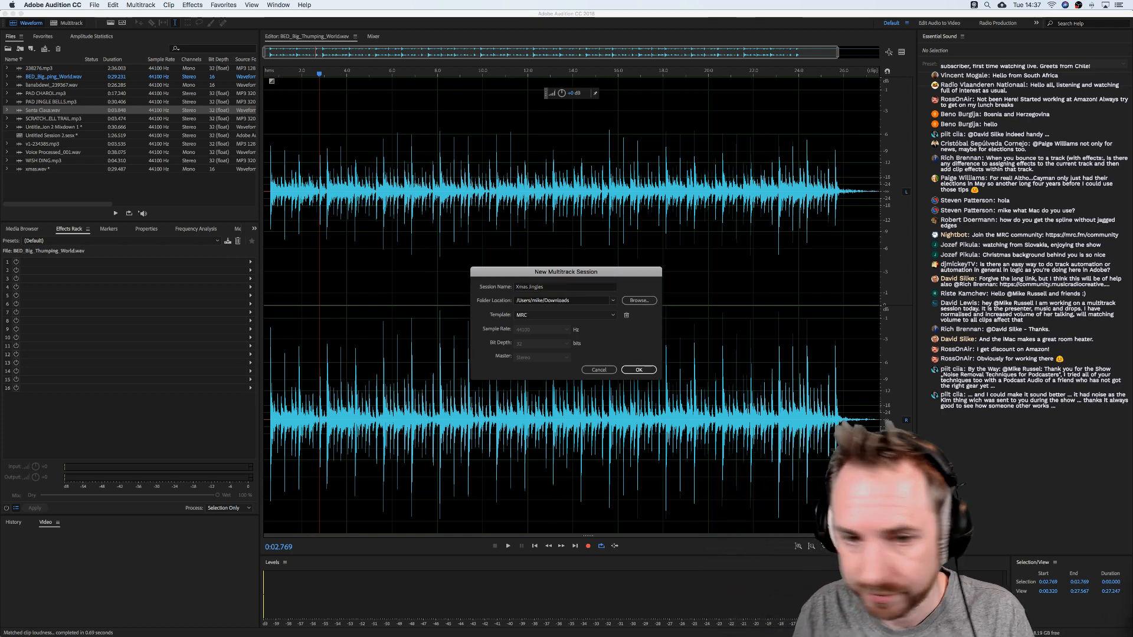
{"action": "key", "text": "Return"}
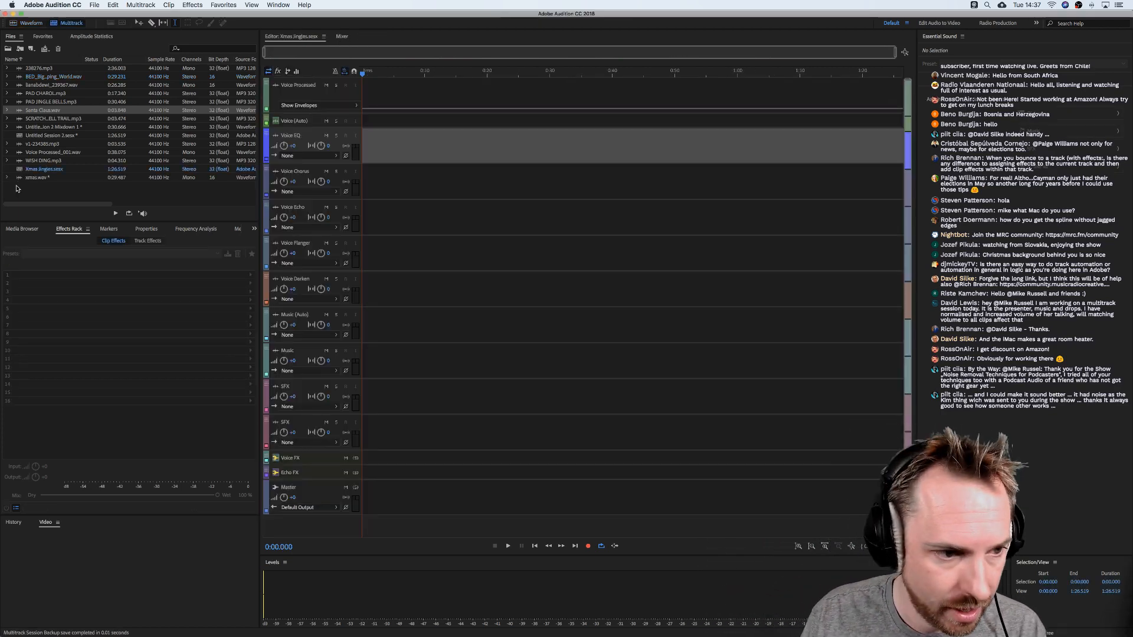
Place the Sarabdewi_239367, 238276 and v1-334385 recordings one after another on the Voice Processed track.
{"action": "left_click_drag", "start_coordinate": [42, 85], "coordinate": [407, 92]}
{"action": "left_click_drag", "start_coordinate": [39, 69], "coordinate": [550, 90]}
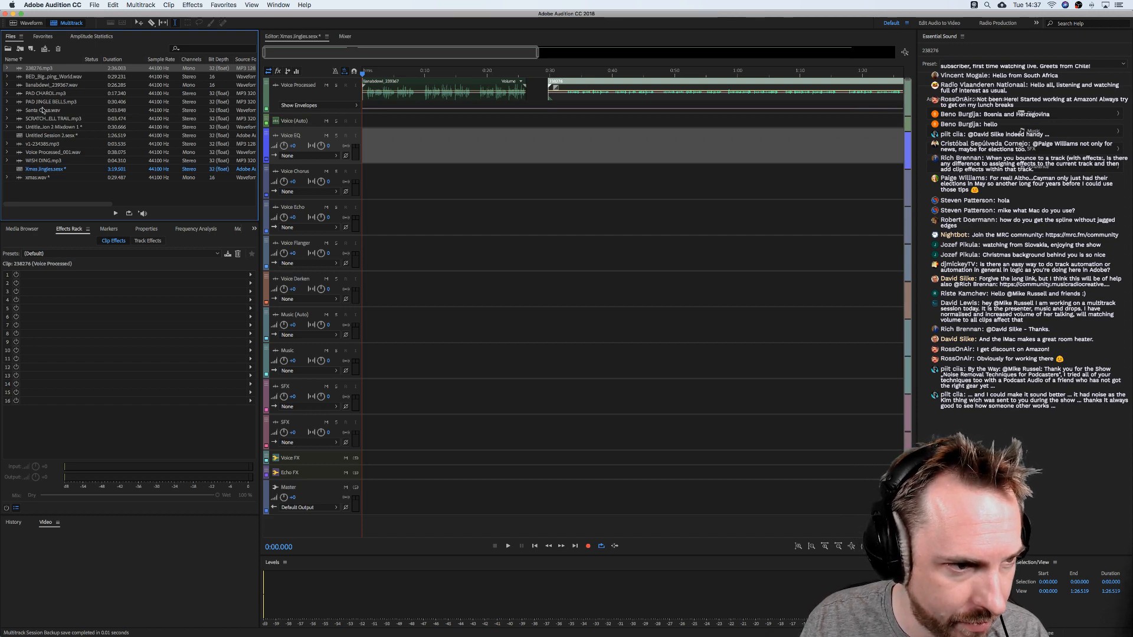
{"action": "left_click_drag", "start_coordinate": [48, 144], "coordinate": [580, 135]}
Cut the long recordings on the Voice Processed track down to short phrases and move the clips closer together.
{"action": "left_click_drag", "start_coordinate": [612, 98], "coordinate": [653, 99]}
{"action": "key", "text": "Delete"}
{"action": "left_click", "coordinate": [667, 136]}
{"action": "left_click", "coordinate": [672, 98]}
{"action": "key", "text": "Delete"}
{"action": "left_click_drag", "start_coordinate": [592, 148], "coordinate": [654, 96]}
{"action": "left_click_drag", "start_coordinate": [429, 98], "coordinate": [456, 98]}
{"action": "key", "text": "Delete"}
{"action": "key", "text": "Delete"}
{"action": "left_click", "coordinate": [440, 97]}
{"action": "left_click_drag", "start_coordinate": [642, 96], "coordinate": [516, 95]}
{"action": "scroll", "coordinate": [383, 70], "scroll_direction": "up", "scroll_amount": 5}
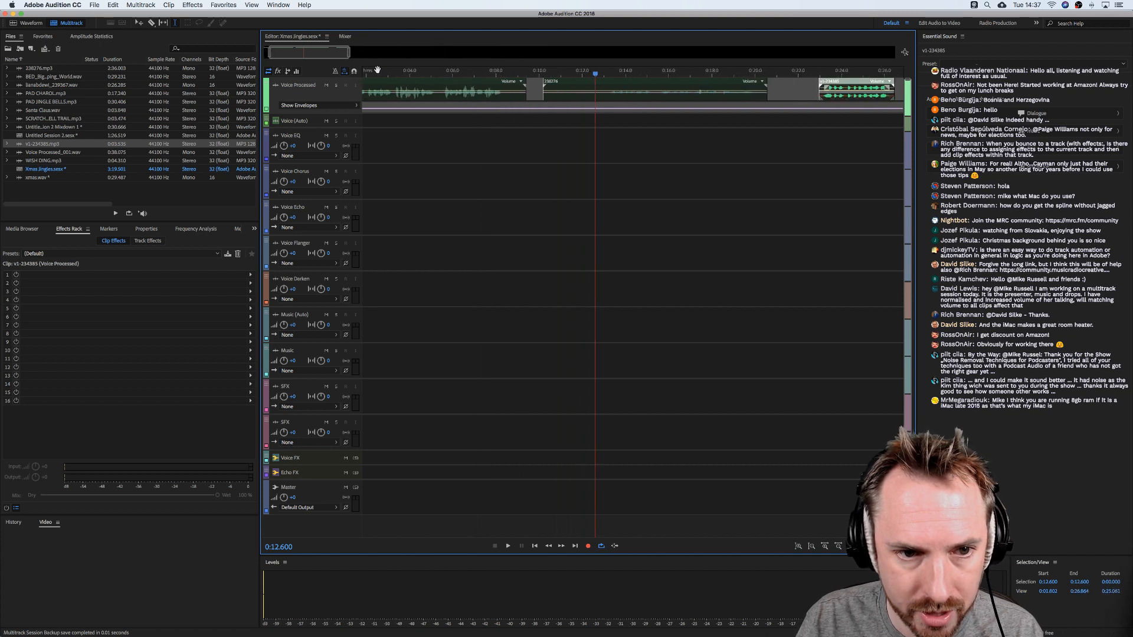
{"action": "scroll", "coordinate": [378, 69], "scroll_direction": "down", "scroll_amount": 1}
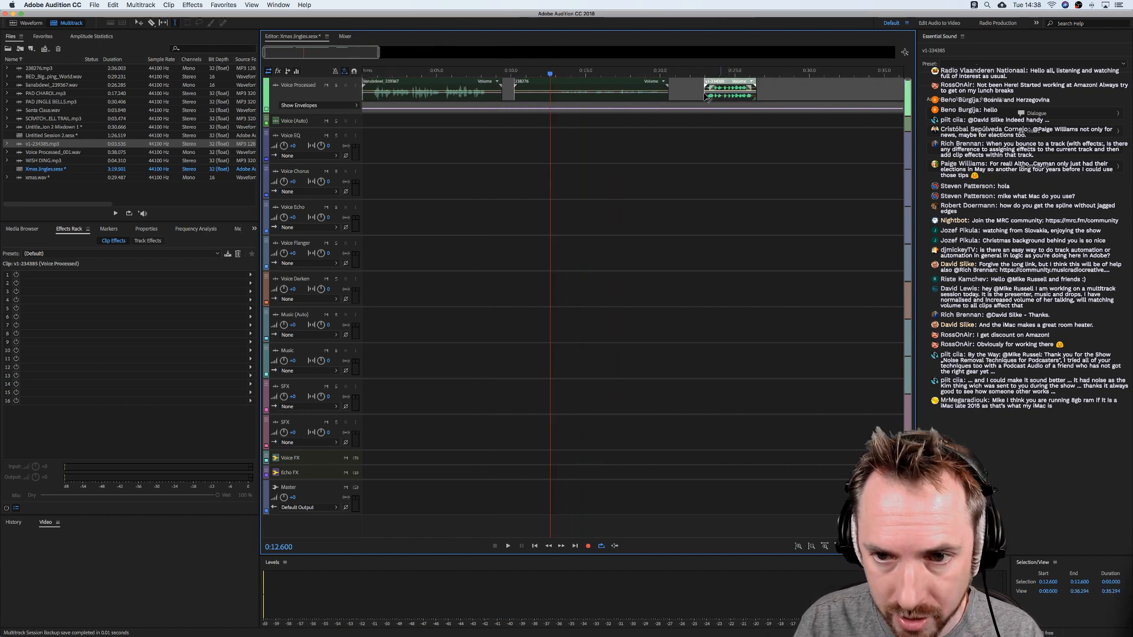
Open the Sarabdewi_239367 clip in the waveform editor and scan the whole file's amplitude statistics.
{"action": "double_click", "coordinate": [412, 95]}
{"action": "left_click", "coordinate": [86, 38]}
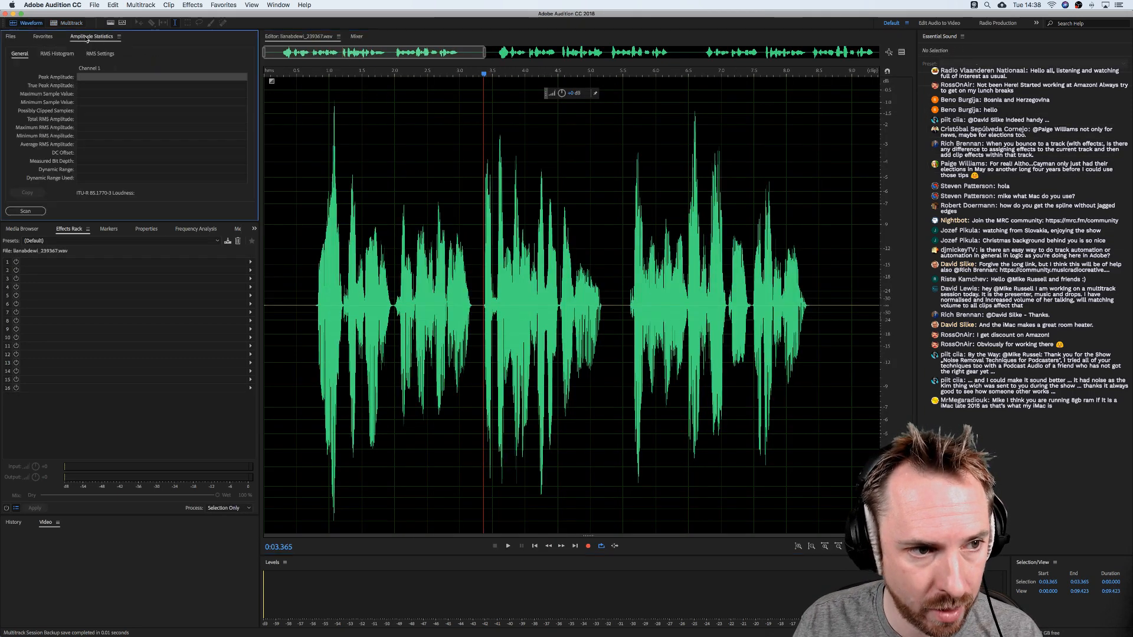
{"action": "left_click", "coordinate": [38, 211]}
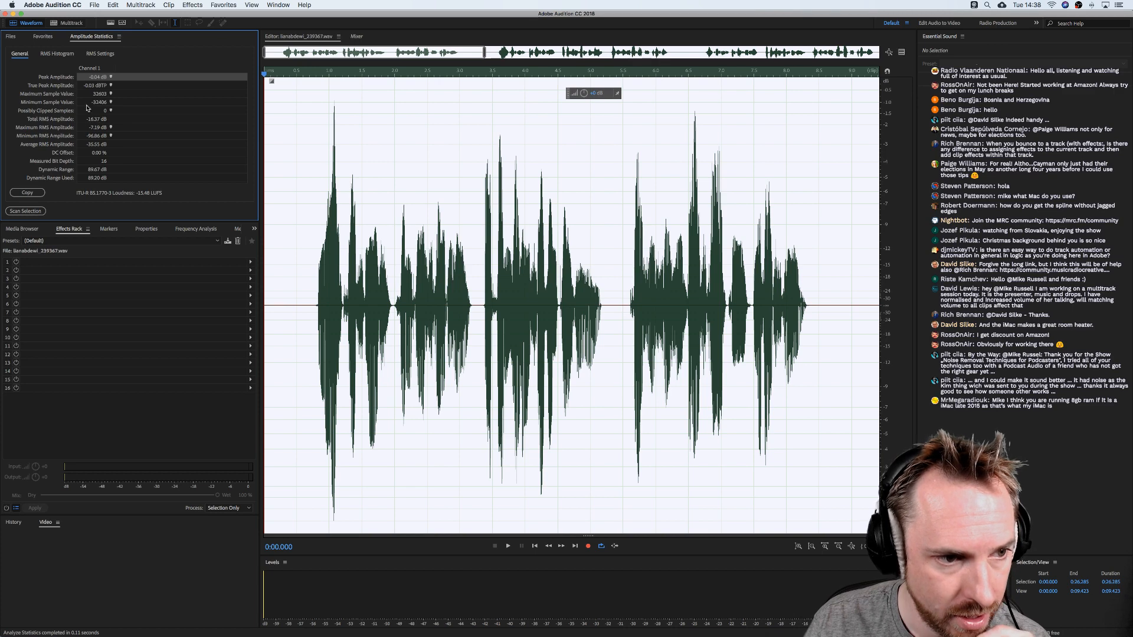
Open the 238276 clip from the session in the waveform editor and scan its amplitude statistics.
{"action": "left_click", "coordinate": [55, 26]}
{"action": "double_click", "coordinate": [543, 99]}
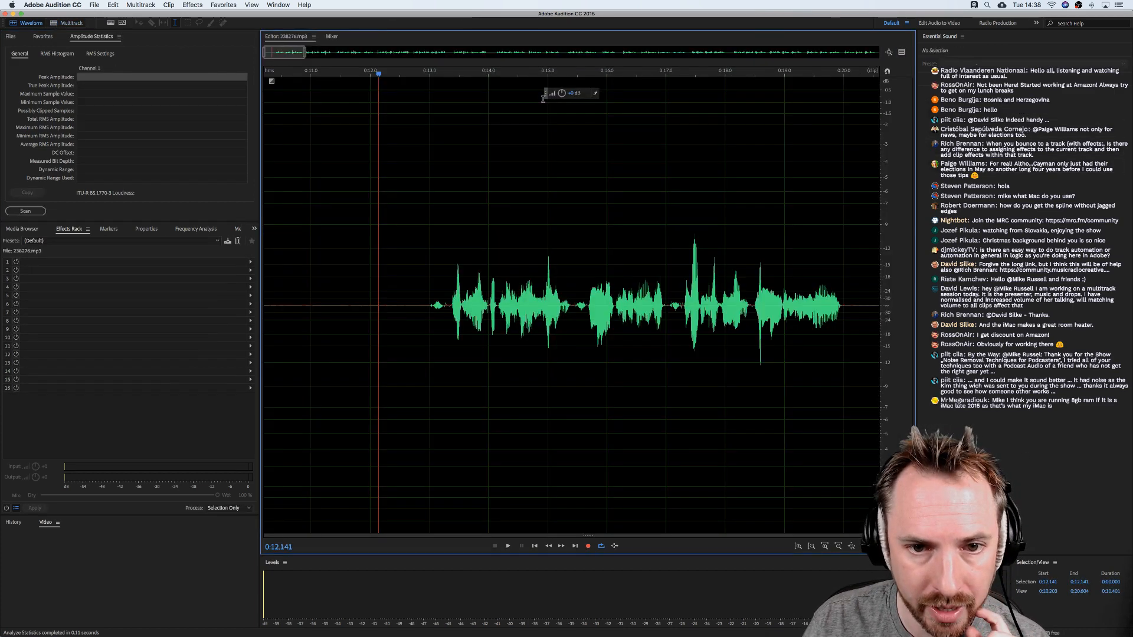
{"action": "left_click", "coordinate": [27, 212]}
{"action": "key", "text": "super+a"}
{"action": "left_click", "coordinate": [27, 211]}
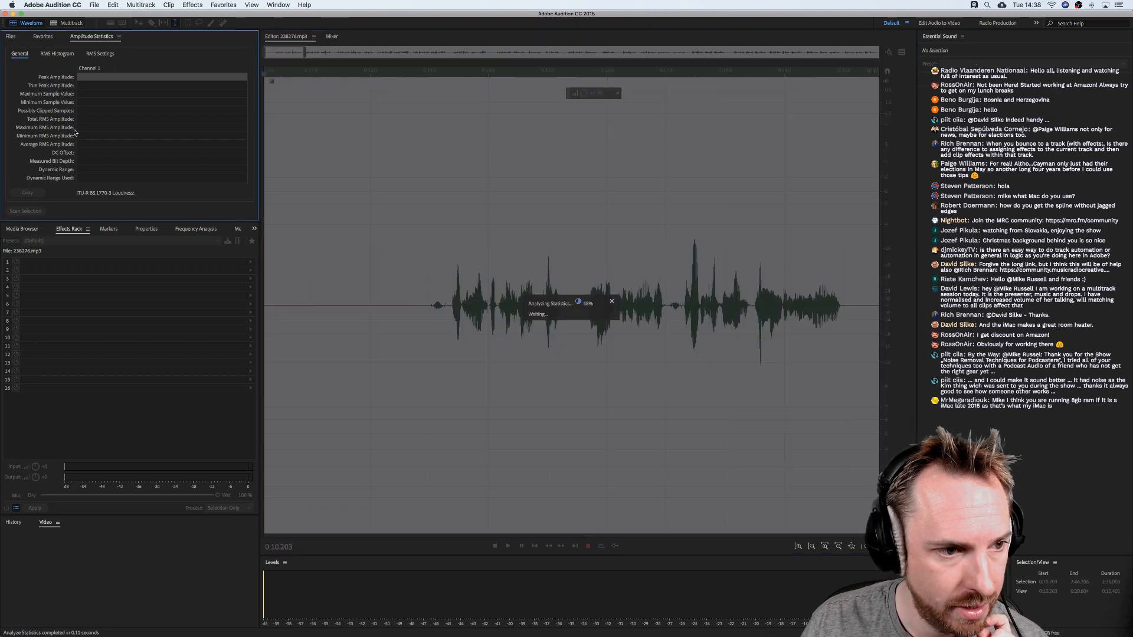
Open the v1-334385 clip from the session in the waveform editor and scan its amplitude statistics.
{"action": "left_click", "coordinate": [67, 23]}
{"action": "double_click", "coordinate": [732, 94]}
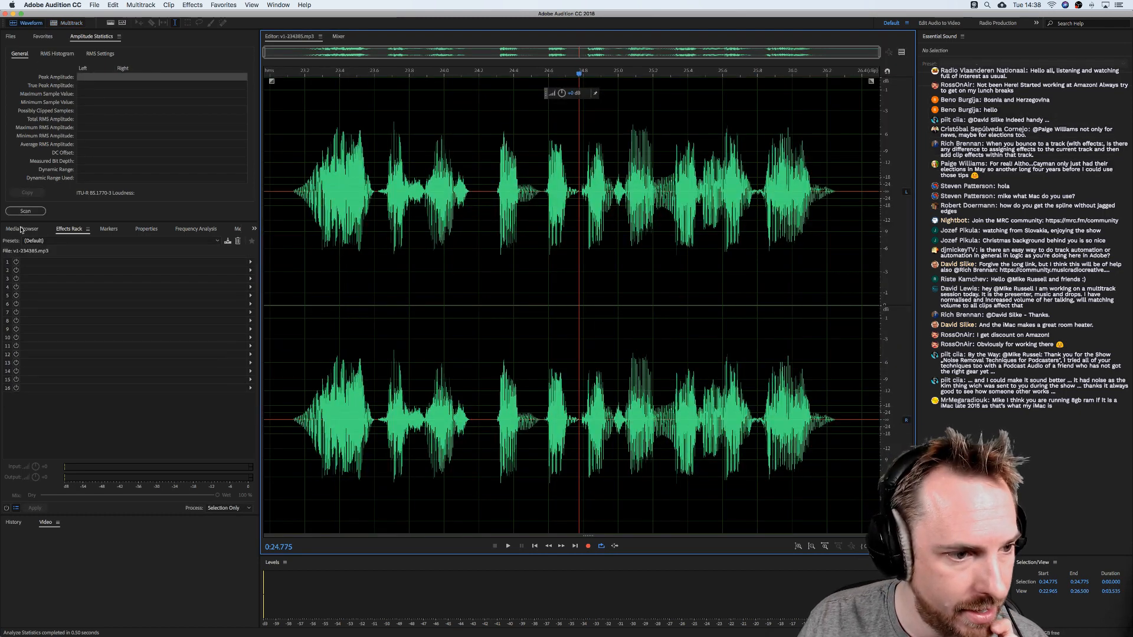
{"action": "left_click", "coordinate": [25, 211]}
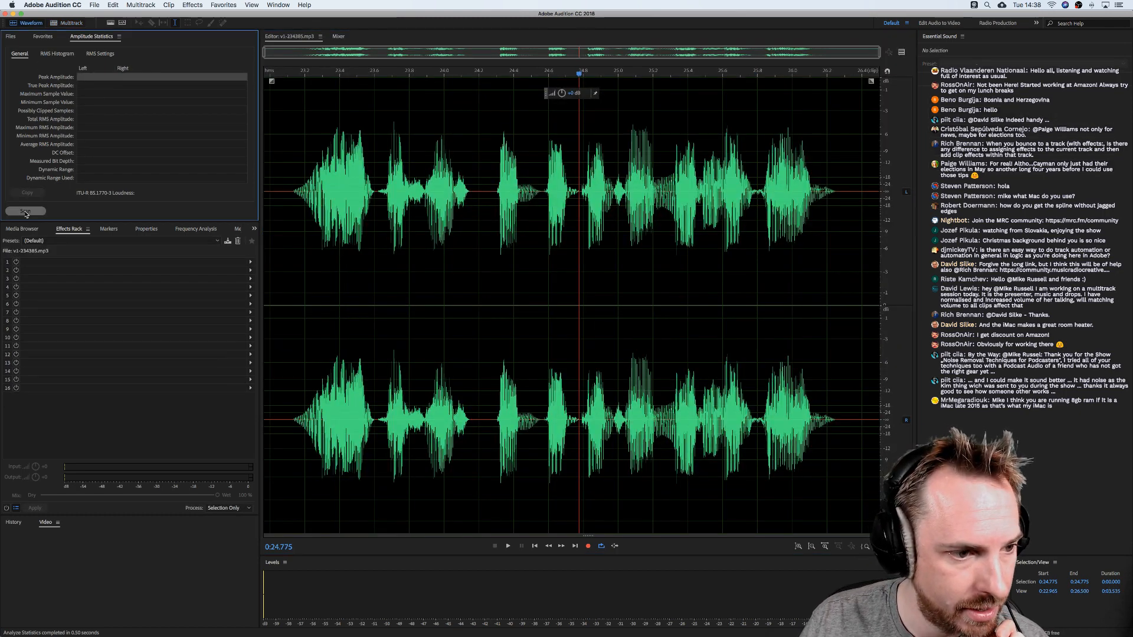
{"action": "key", "text": "super+a"}
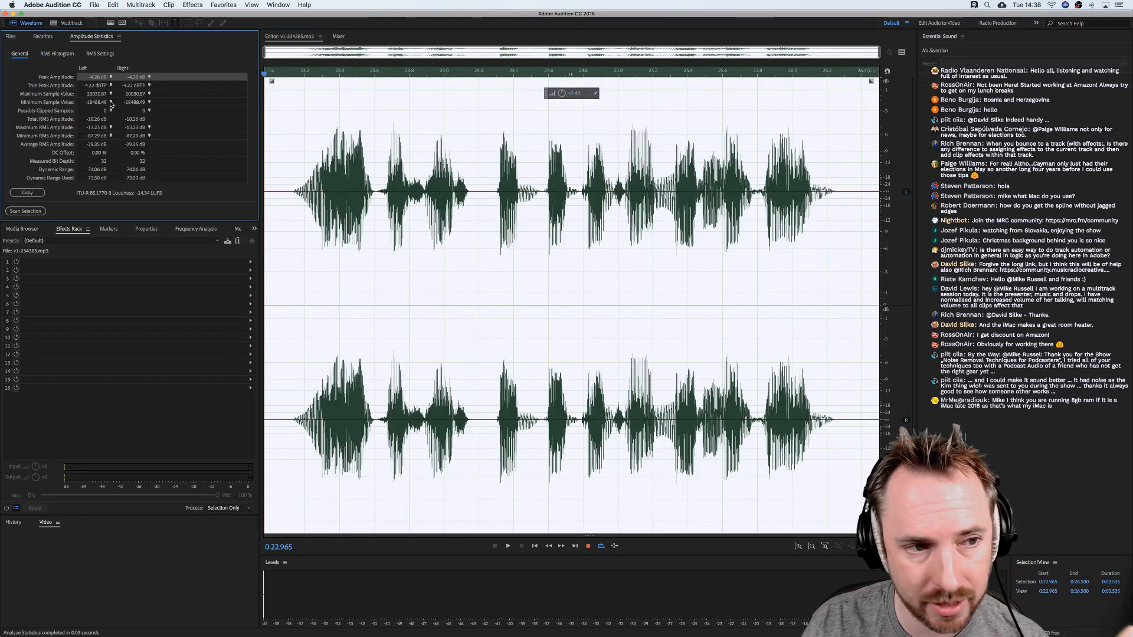
Return to the session, reopen the Sarabdewi_239367 file and apply the Normalize to -0.1 dB favorite.
{"action": "left_click", "coordinate": [67, 23]}
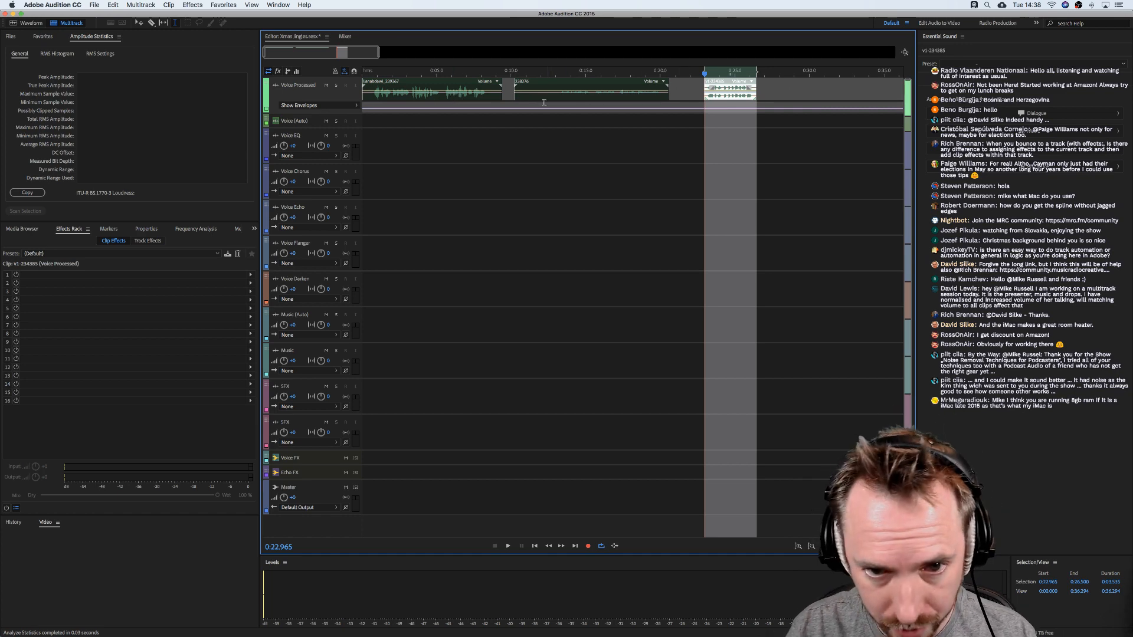
{"action": "double_click", "coordinate": [478, 94]}
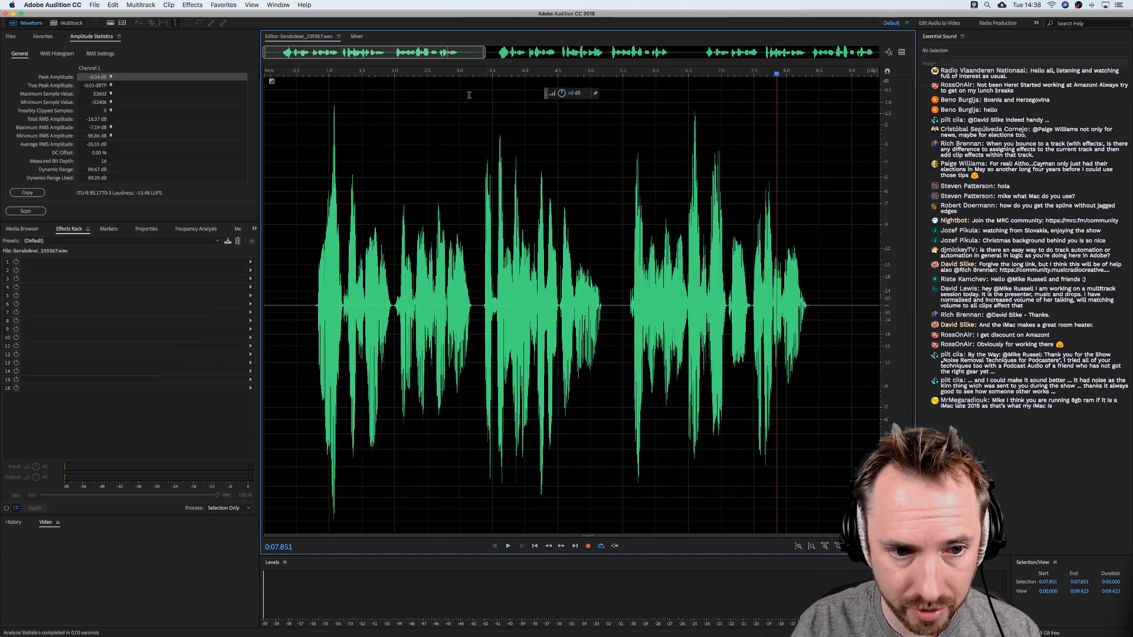
{"action": "left_click", "coordinate": [216, 6]}
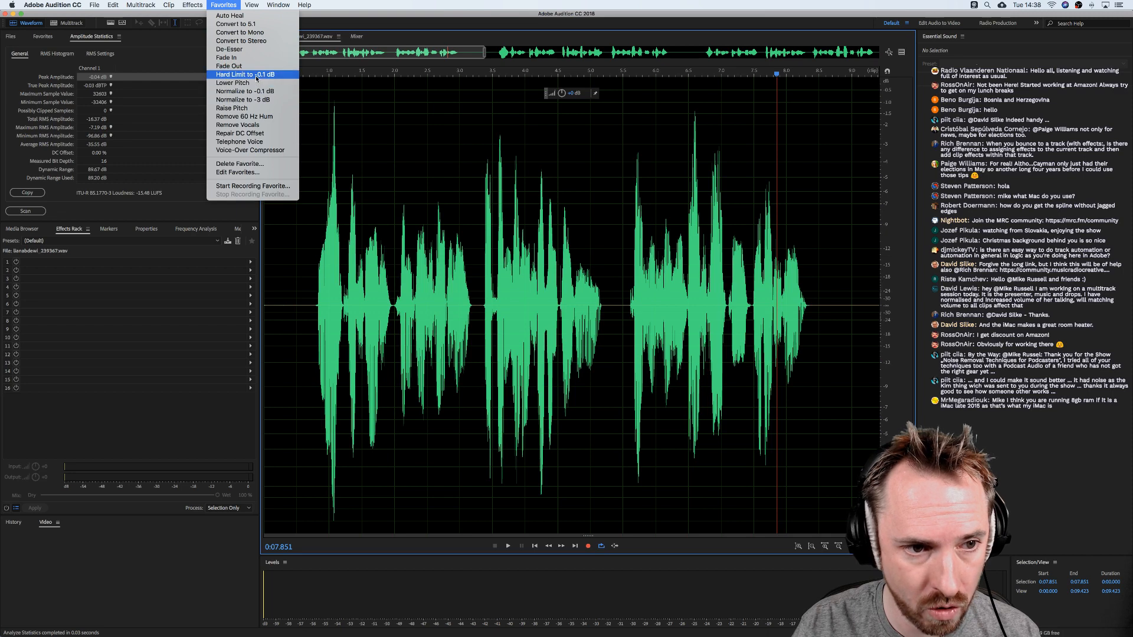
{"action": "left_click", "coordinate": [244, 90]}
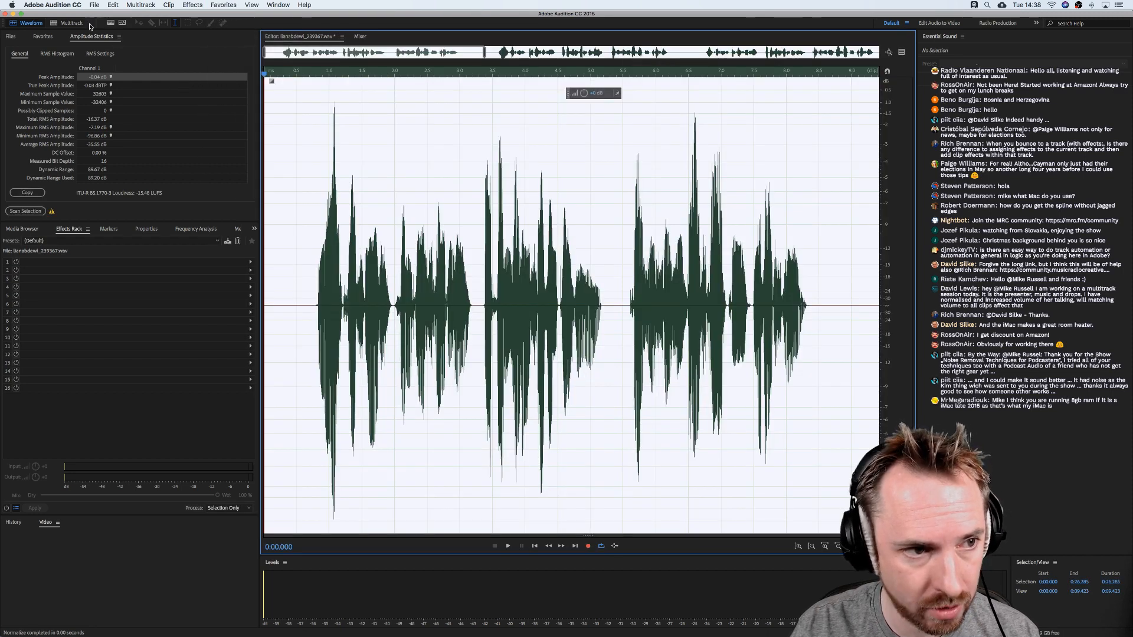
Reopen the 238276 file from the session and apply the Normalize to -0.1 dB favorite.
{"action": "left_click", "coordinate": [67, 23]}
{"action": "double_click", "coordinate": [558, 96]}
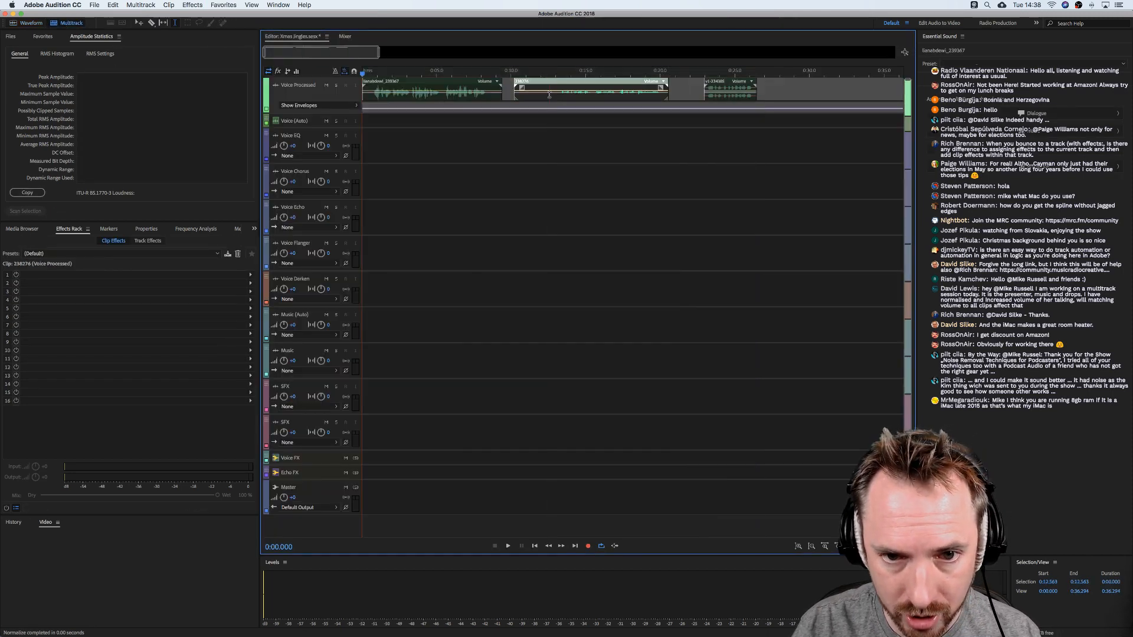
{"action": "left_click", "coordinate": [223, 5]}
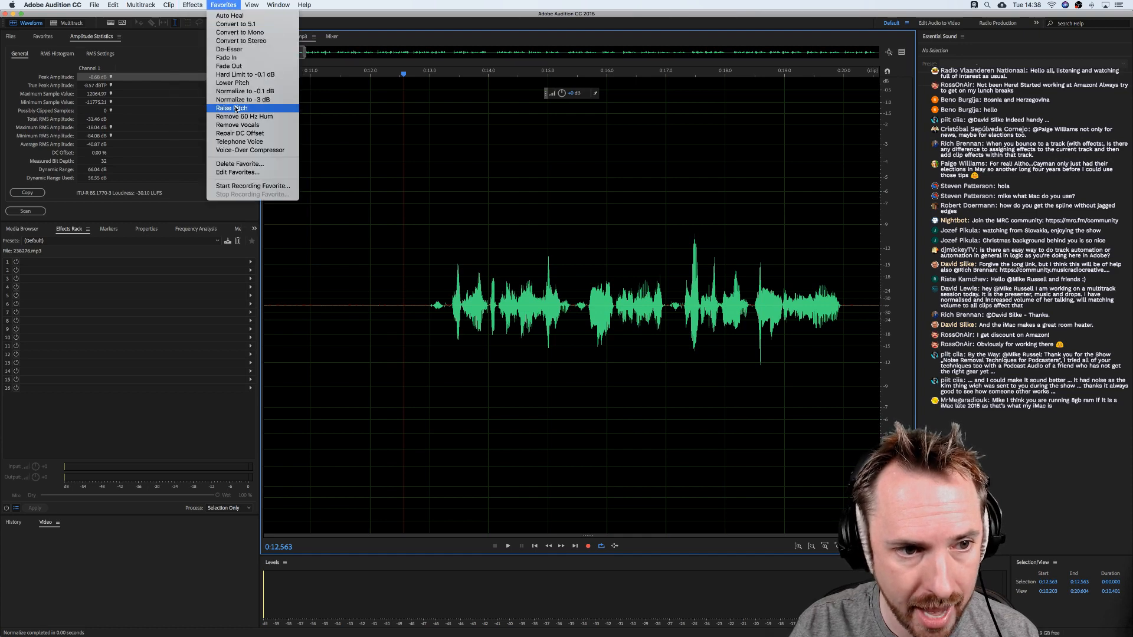
{"action": "left_click", "coordinate": [254, 94]}
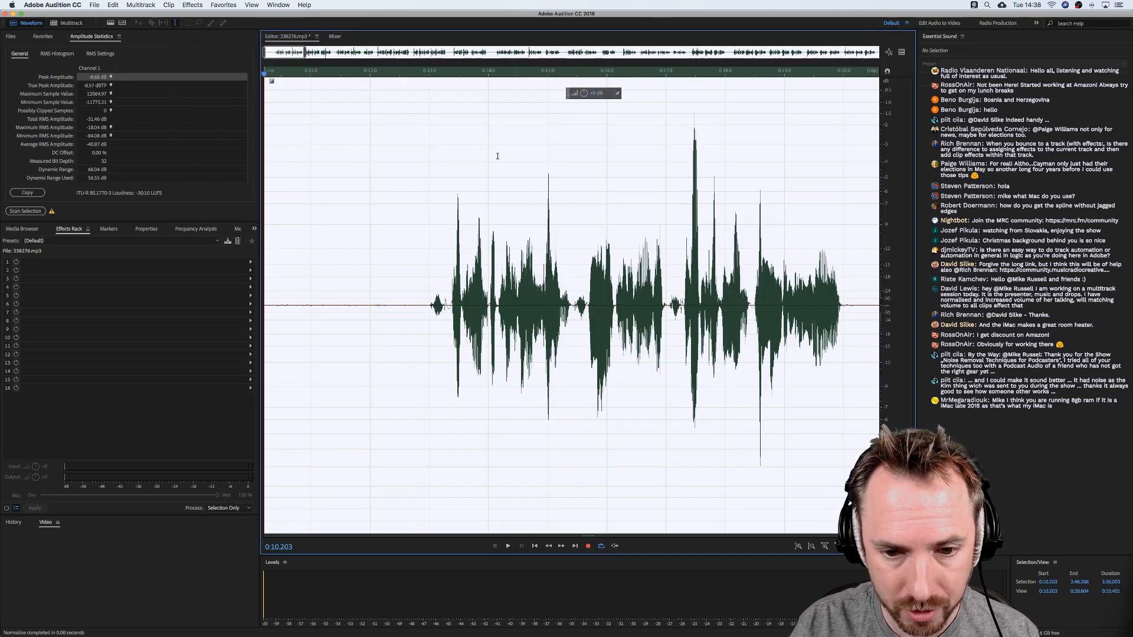
Reopen the v1-334385 file and assign N as the keyboard shortcut for the Normalize to -0.1 dB favorite.
{"action": "left_click", "coordinate": [67, 23]}
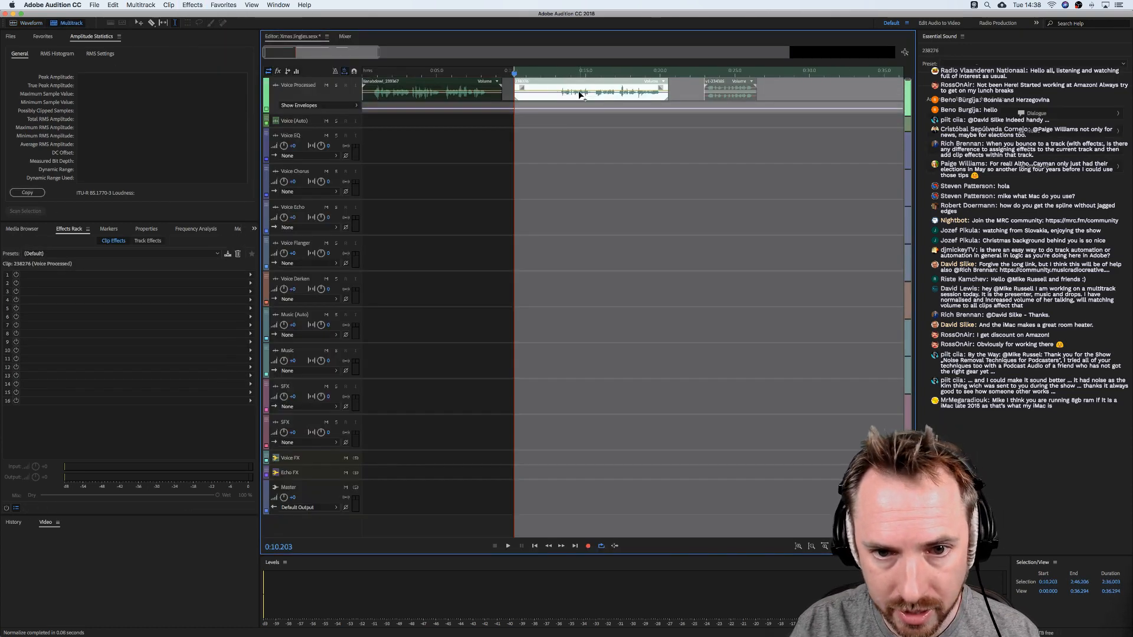
{"action": "double_click", "coordinate": [717, 98]}
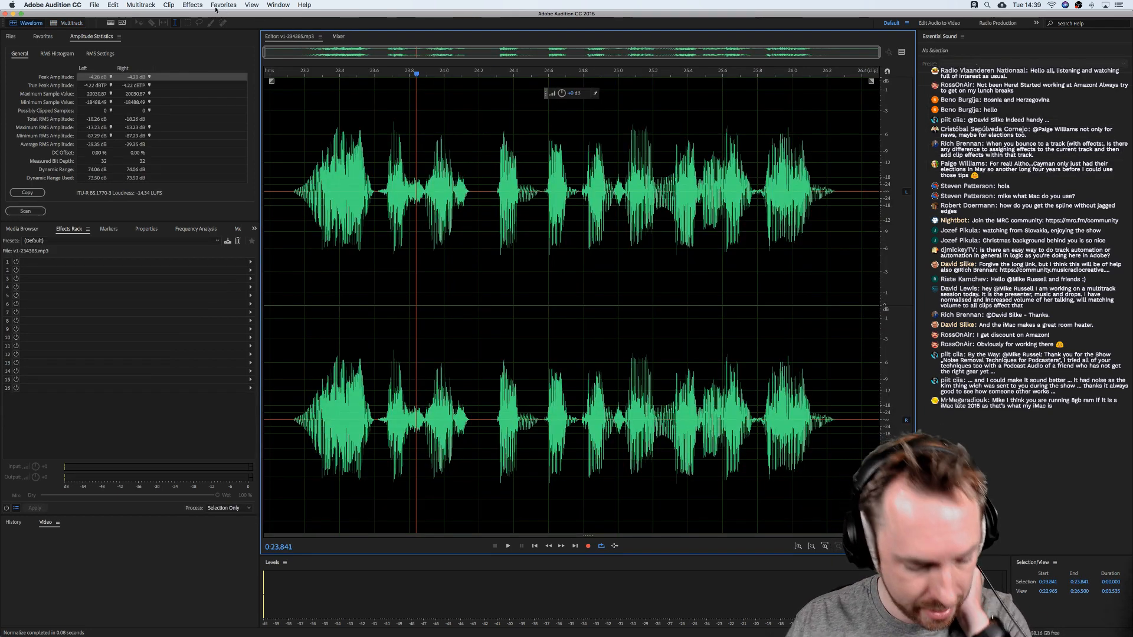
{"action": "left_click", "coordinate": [94, 5]}
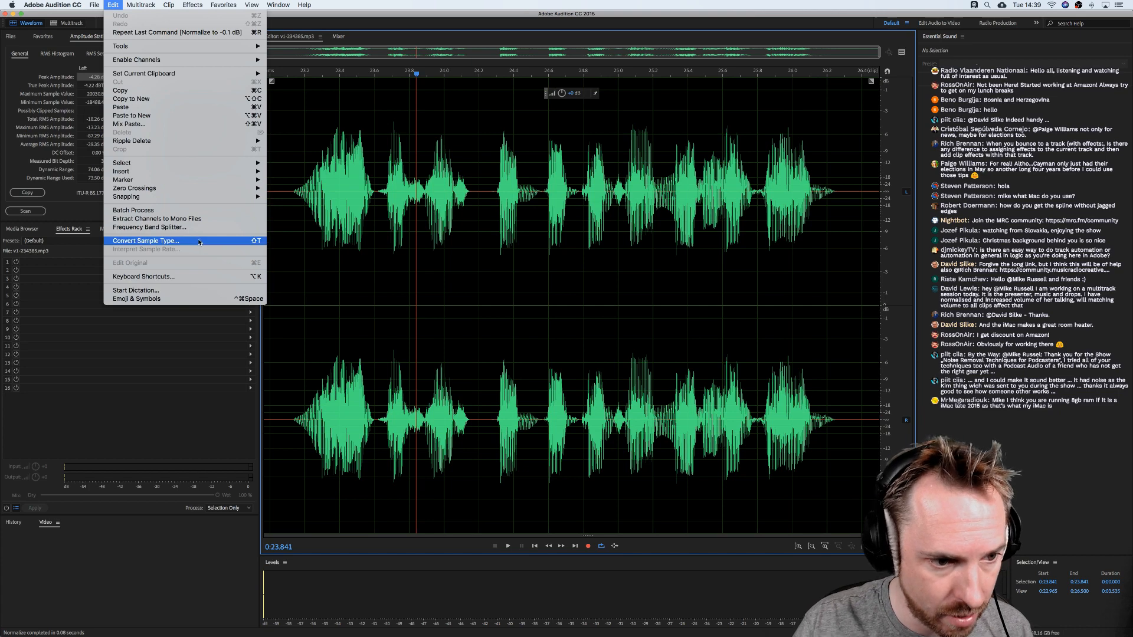
{"action": "left_click", "coordinate": [194, 276]}
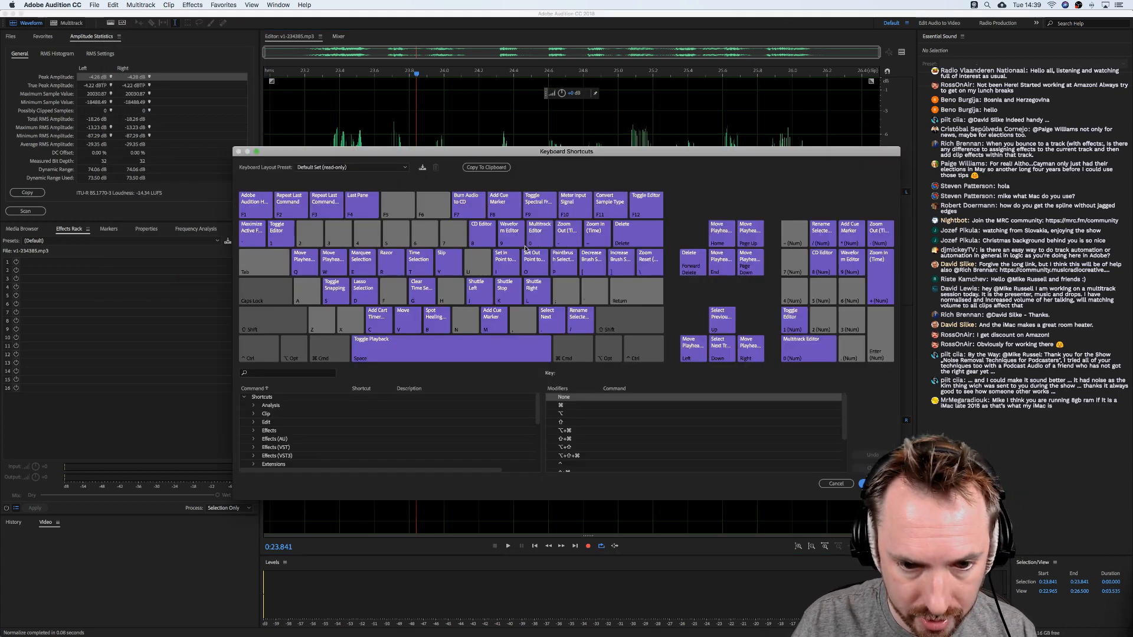
{"action": "left_click", "coordinate": [463, 325]}
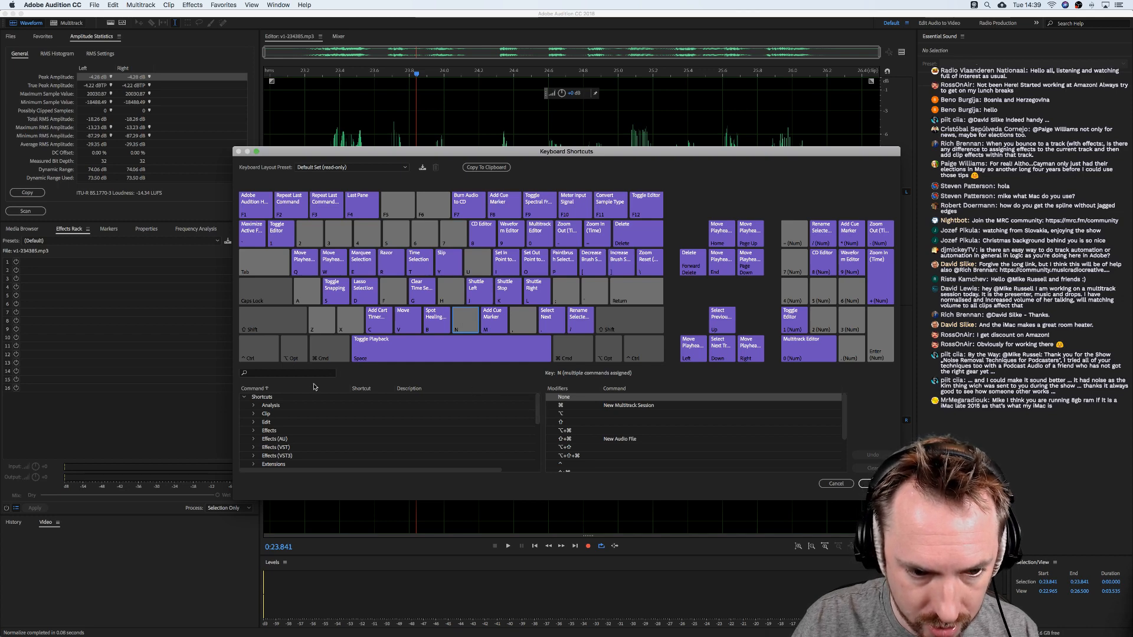
{"action": "left_click", "coordinate": [285, 373]}
{"action": "type", "text": "normal"}
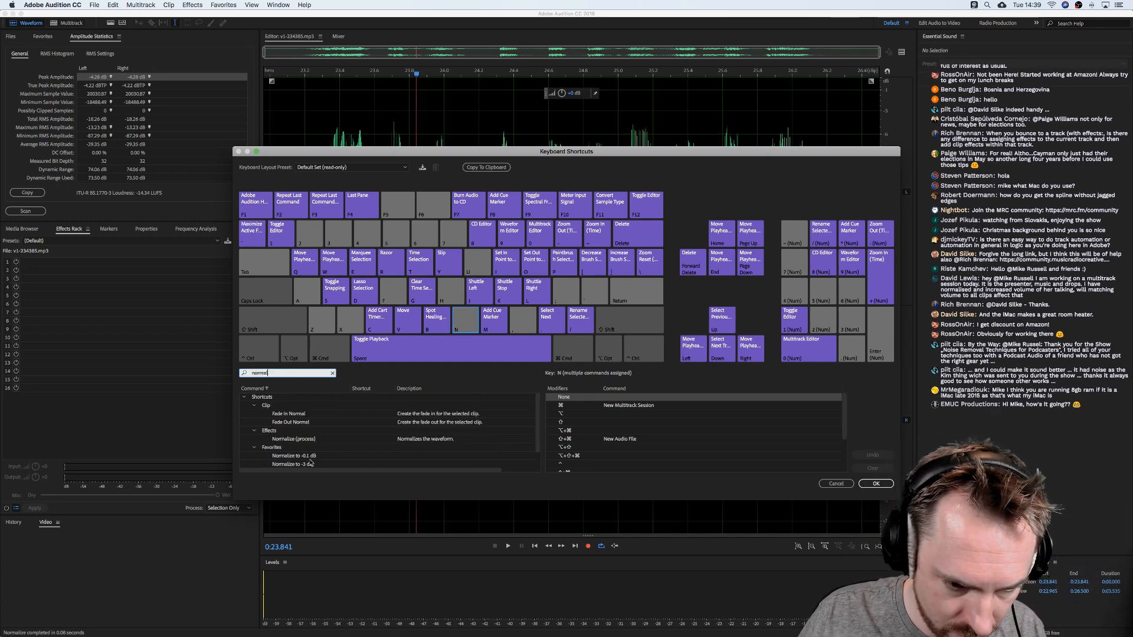
{"action": "left_click", "coordinate": [321, 457]}
{"action": "key", "text": "n"}
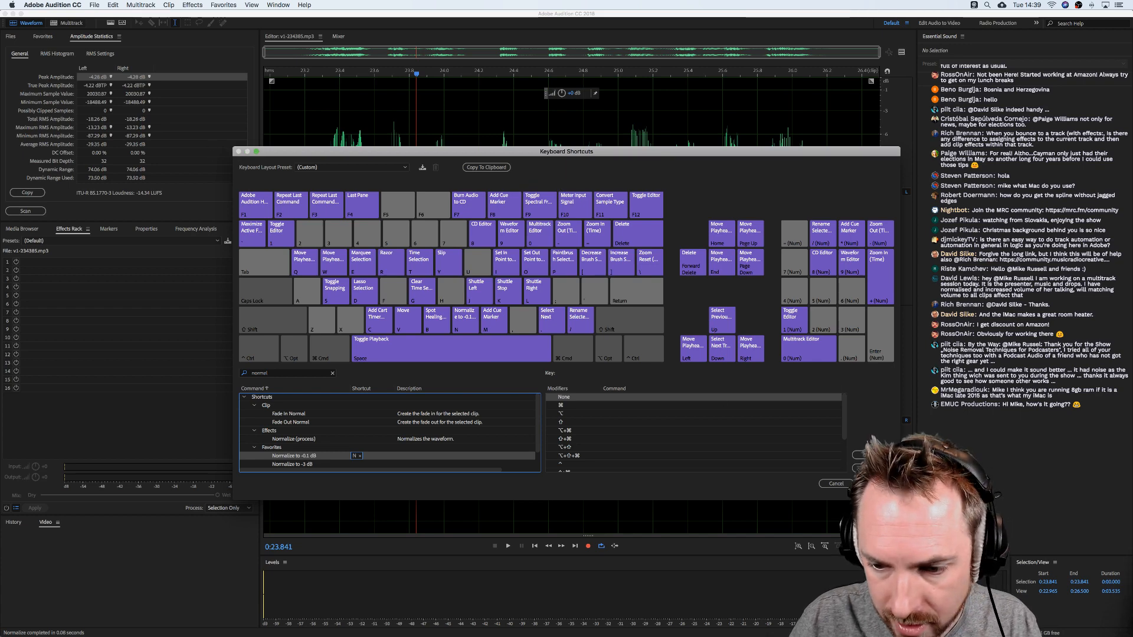
{"action": "left_click", "coordinate": [239, 152]}
Normalize the v1-334385 file to -0.1 dB with the new shortcut and return to the Xmas Jingles session.
{"action": "double_click", "coordinate": [690, 354]}
{"action": "key", "text": "n"}
{"action": "left_click", "coordinate": [65, 23]}
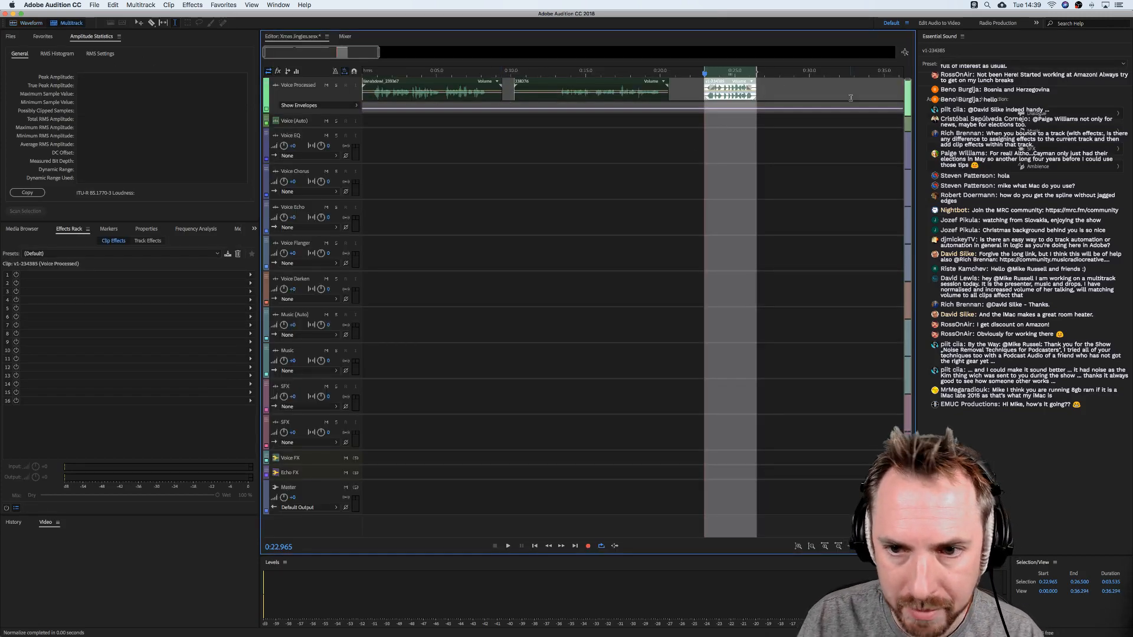
{"action": "left_click", "coordinate": [778, 85]}
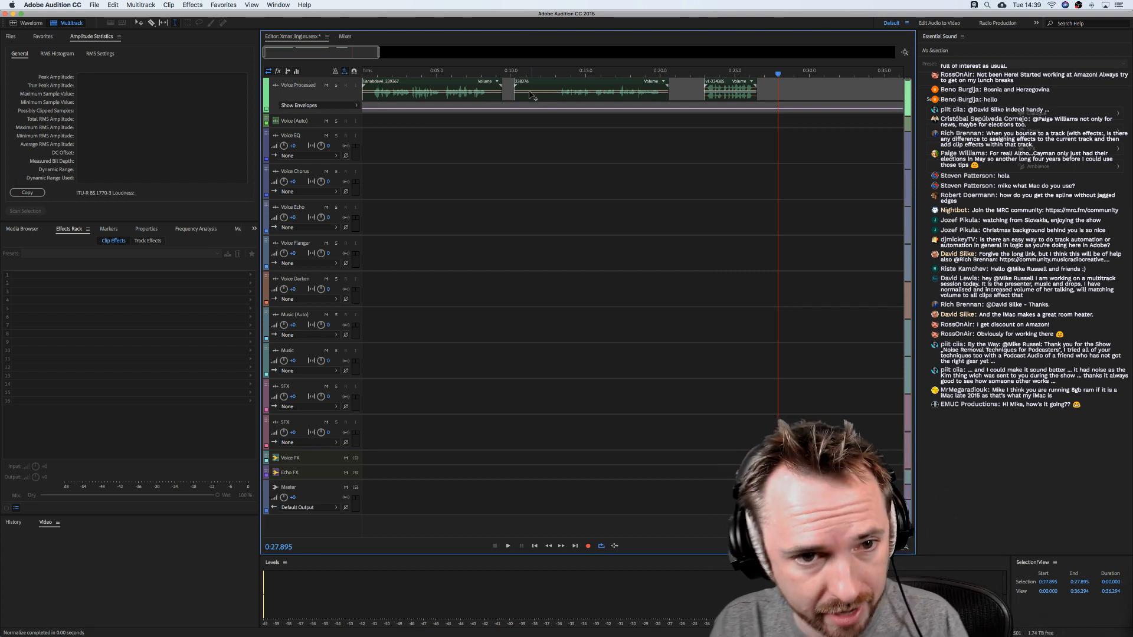
Select the three clips on the Voice Processed track and match their loudness to the ITU-R BS.1770-3 standard.
{"action": "left_click_drag", "start_coordinate": [460, 95], "coordinate": [730, 104]}
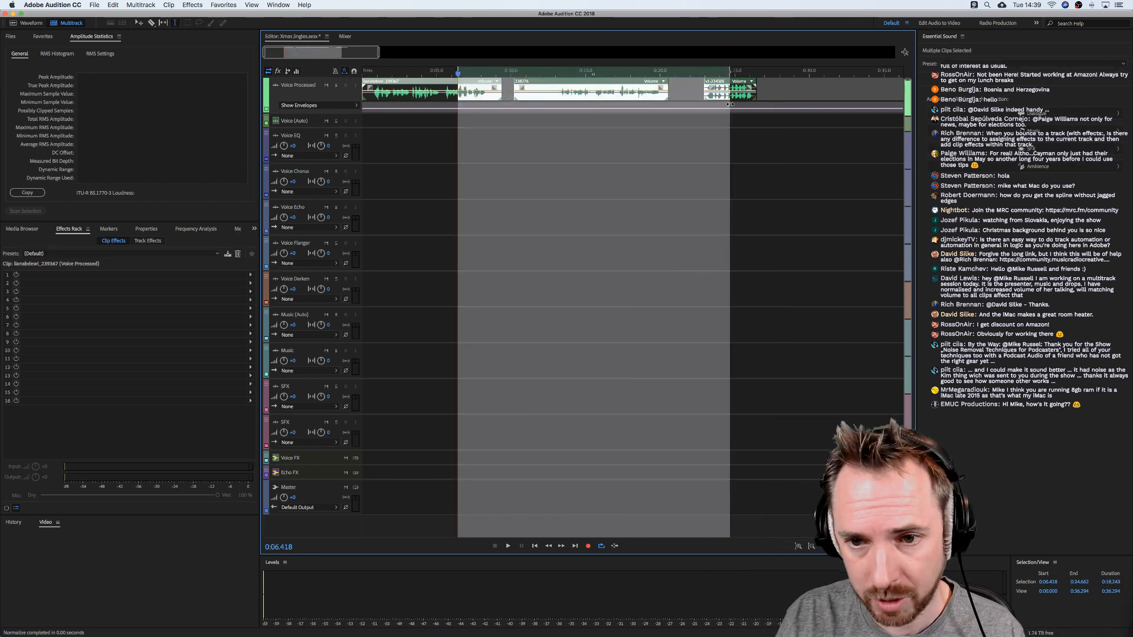
{"action": "right_click", "coordinate": [588, 97]}
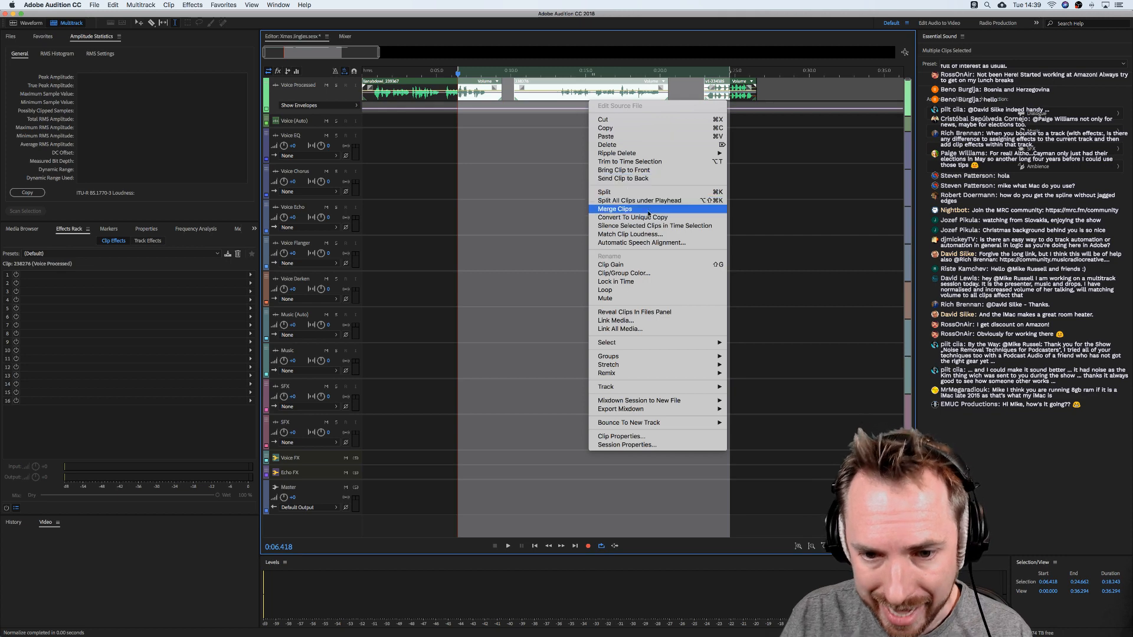
{"action": "left_click", "coordinate": [647, 235]}
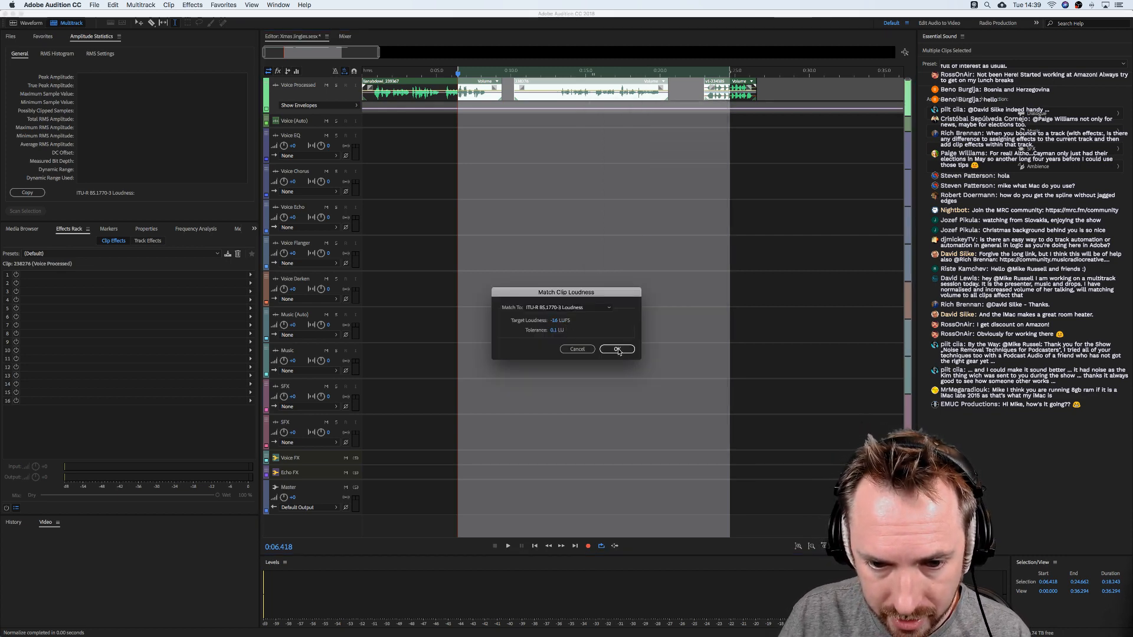
{"action": "left_click", "coordinate": [617, 350]}
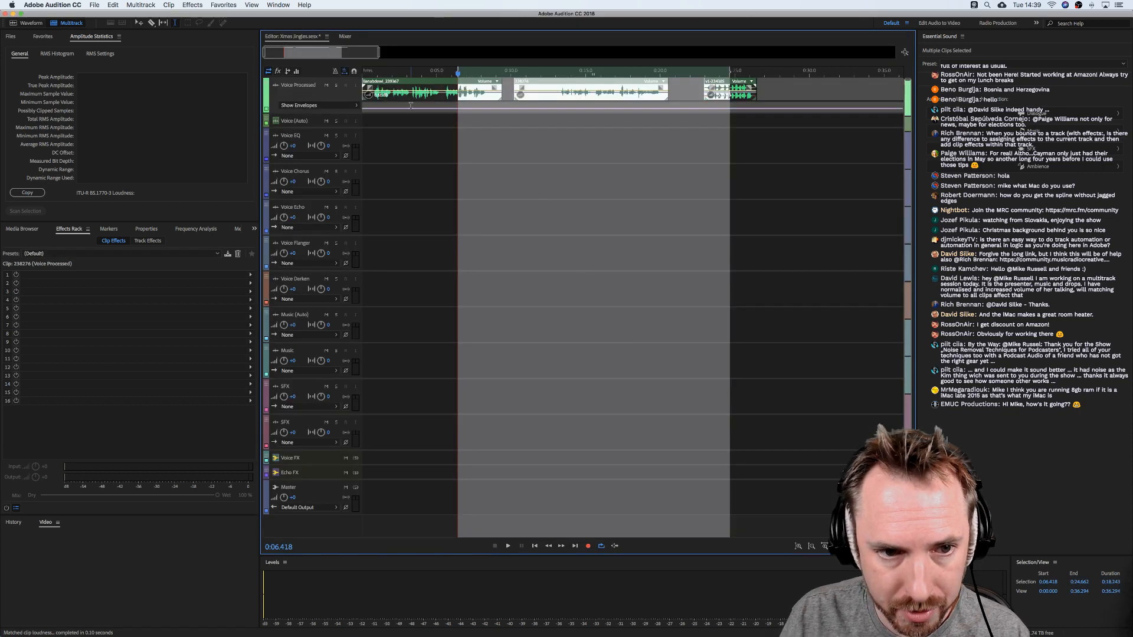
Examine the gain applied to each matched clip, and view the v1-334385 clip's source waveform before returning to the session.
{"action": "left_click", "coordinate": [380, 90]}
{"action": "scroll", "coordinate": [374, 75], "scroll_direction": "up", "scroll_amount": 5}
{"action": "scroll", "coordinate": [386, 97], "scroll_direction": "left", "scroll_amount": 2}
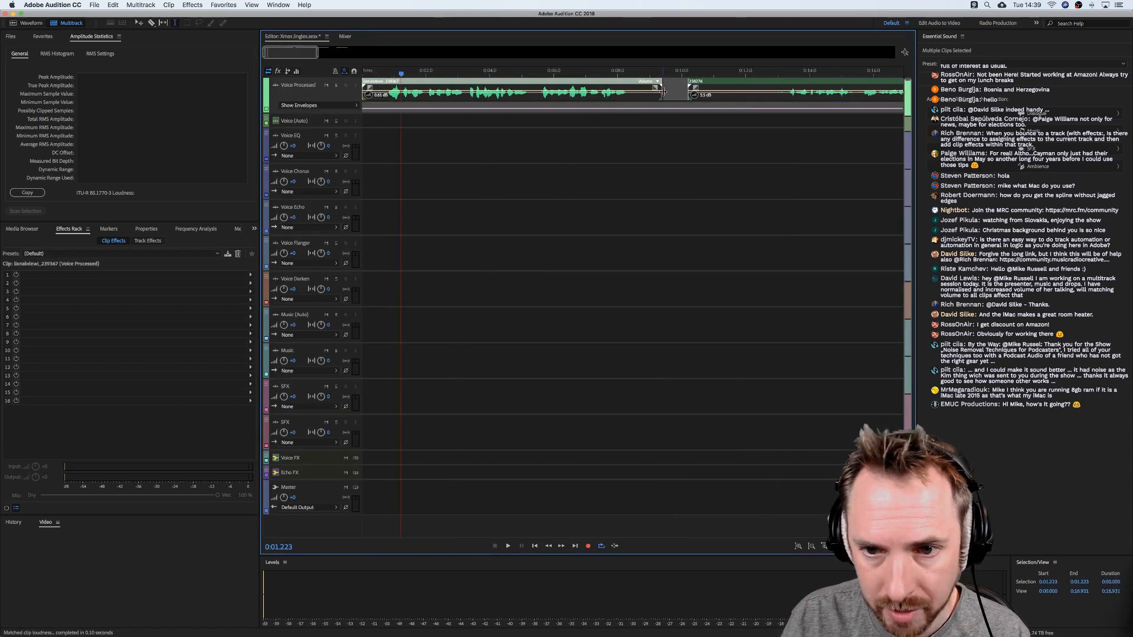
{"action": "scroll", "coordinate": [686, 96], "scroll_direction": "right", "scroll_amount": 1}
{"action": "scroll", "coordinate": [697, 100], "scroll_direction": "right", "scroll_amount": 1}
{"action": "scroll", "coordinate": [680, 76], "scroll_direction": "down", "scroll_amount": 3}
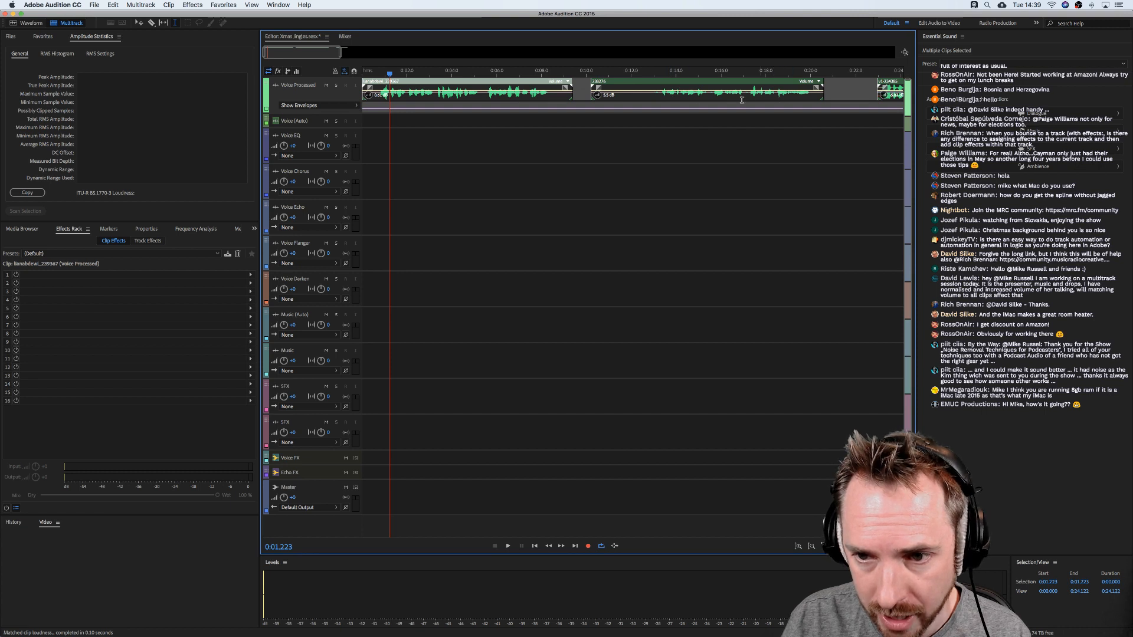
{"action": "scroll", "coordinate": [669, 99], "scroll_direction": "right", "scroll_amount": 10}
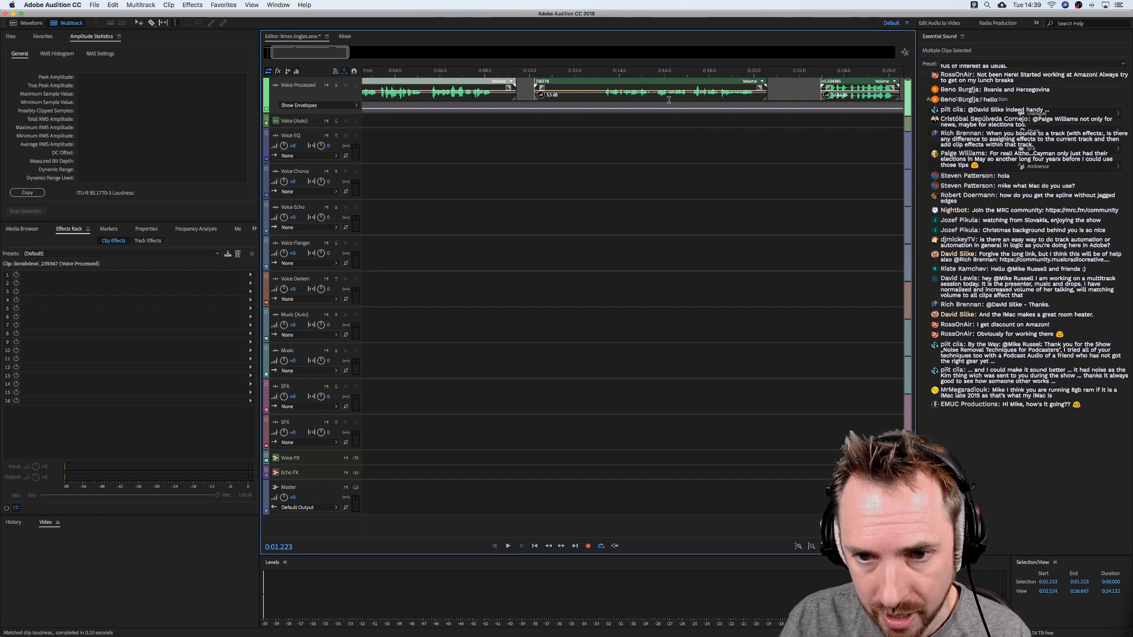
{"action": "left_click", "coordinate": [754, 98]}
{"action": "scroll", "coordinate": [783, 79], "scroll_direction": "up", "scroll_amount": 5}
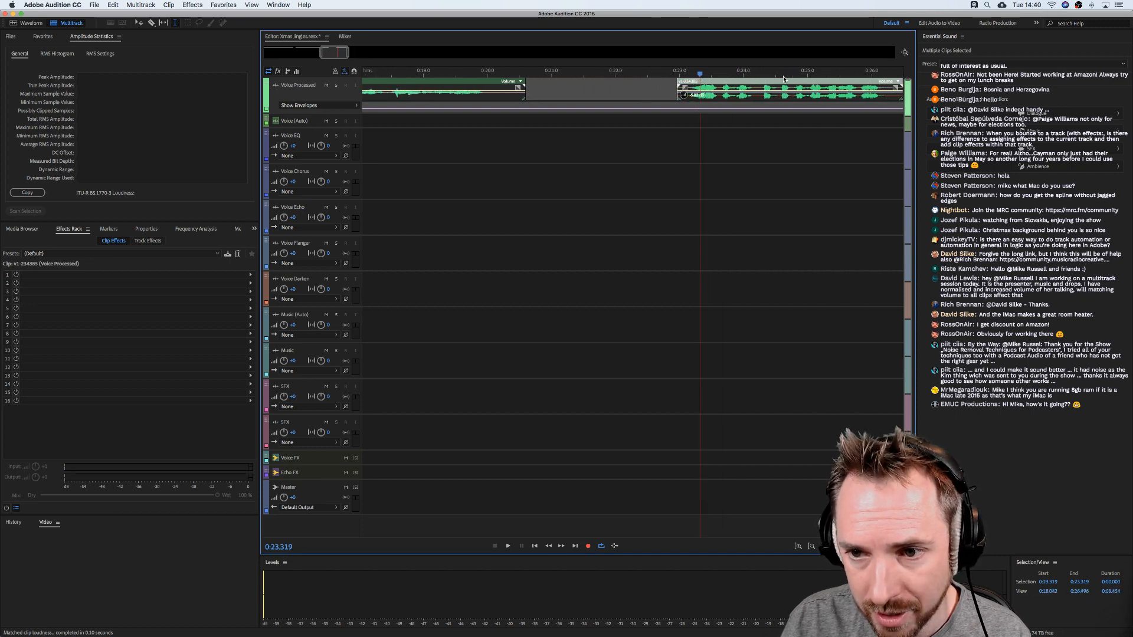
{"action": "double_click", "coordinate": [727, 94]}
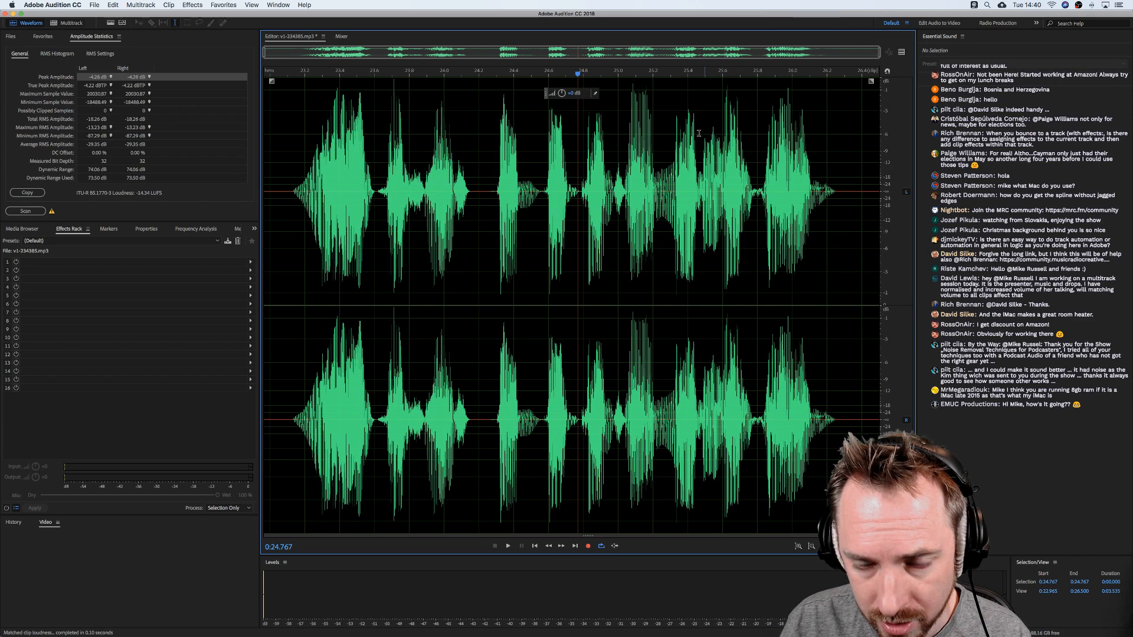
{"action": "left_click", "coordinate": [70, 23]}
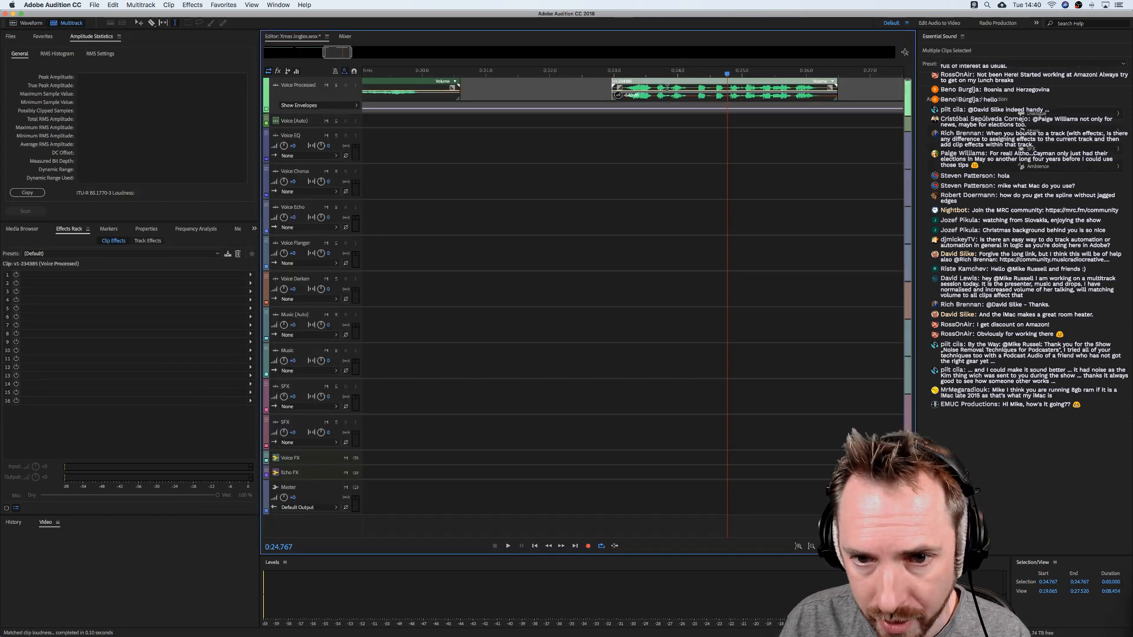
Check the gain at the start of the v1-334385 clip and move the clip about 1 second earlier.
{"action": "left_click", "coordinate": [623, 96]}
{"action": "scroll", "coordinate": [629, 69], "scroll_direction": "up", "scroll_amount": 3}
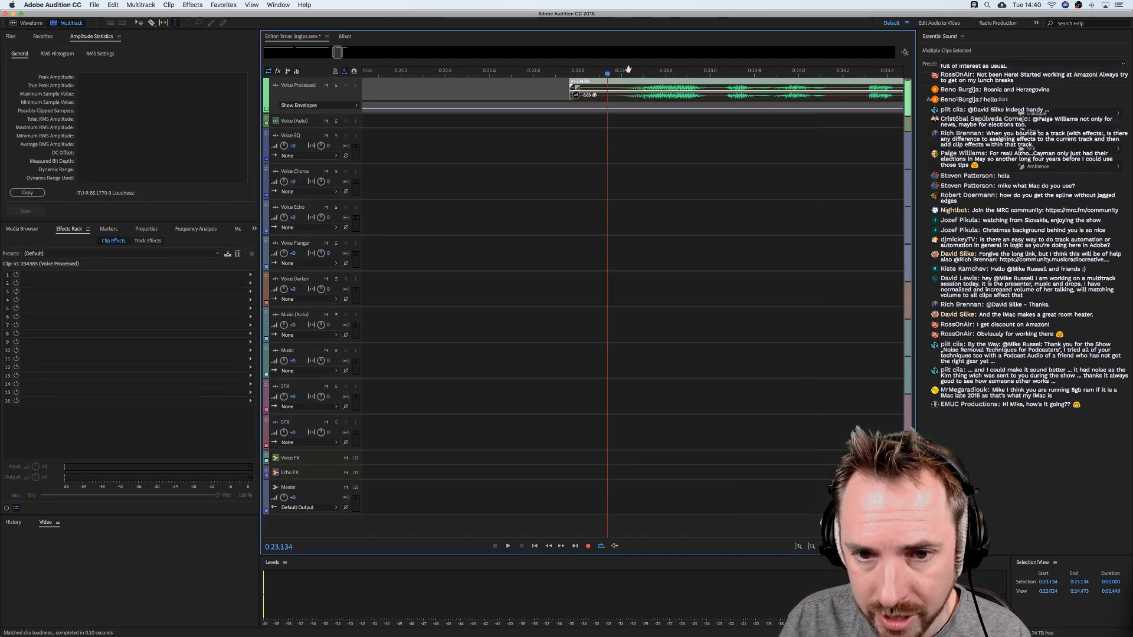
{"action": "left_click", "coordinate": [583, 98]}
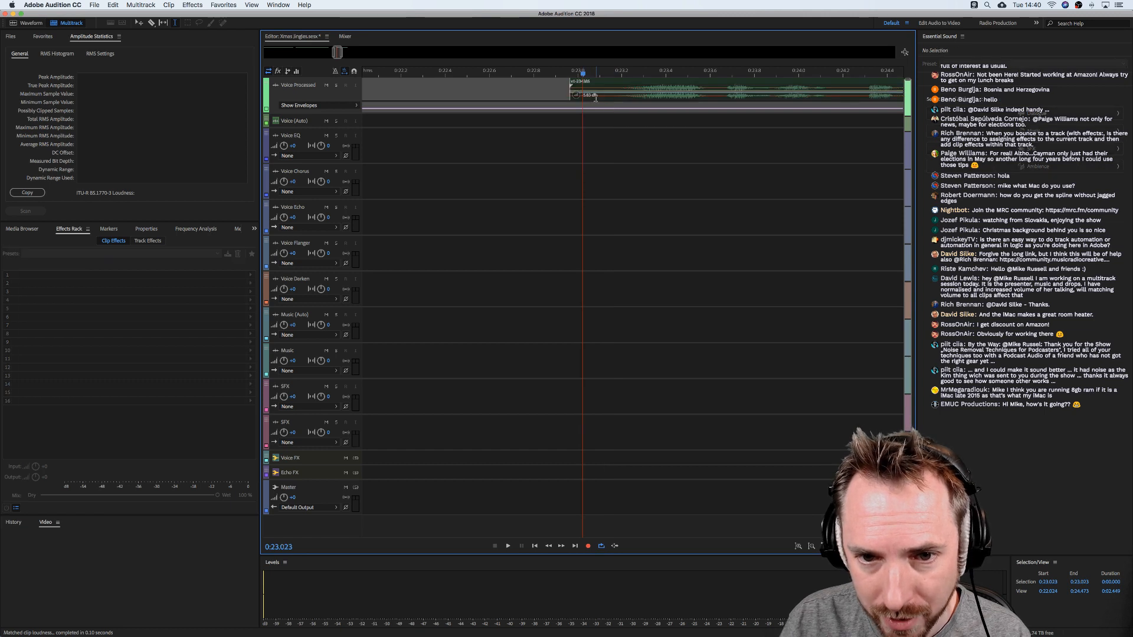
{"action": "scroll", "coordinate": [657, 76], "scroll_direction": "down", "scroll_amount": 8}
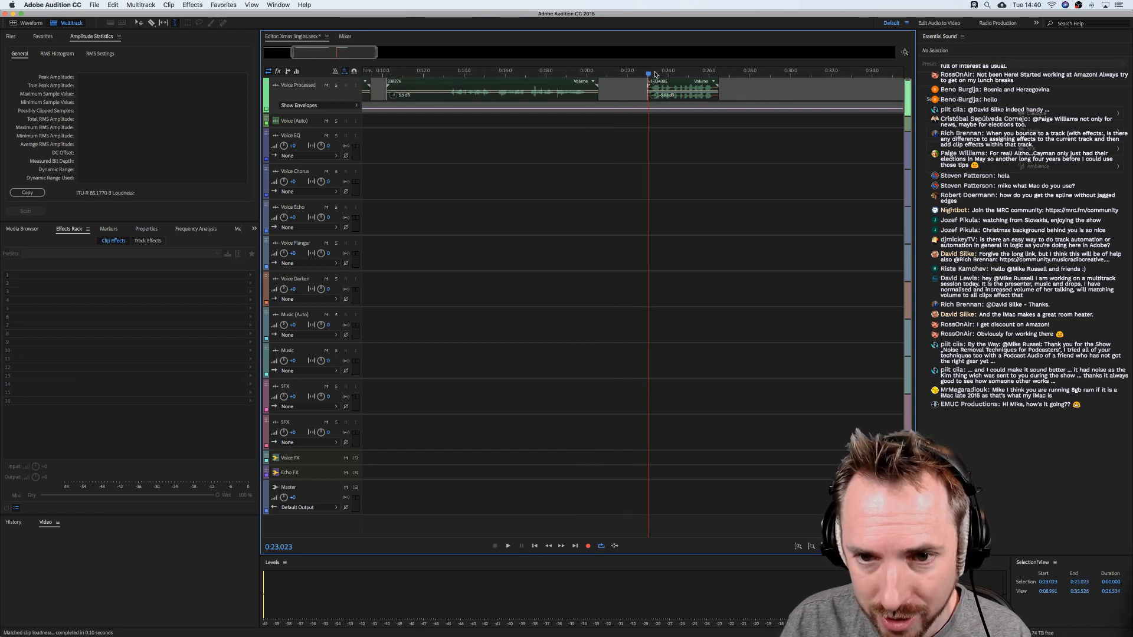
{"action": "left_click_drag", "start_coordinate": [649, 96], "coordinate": [637, 95]}
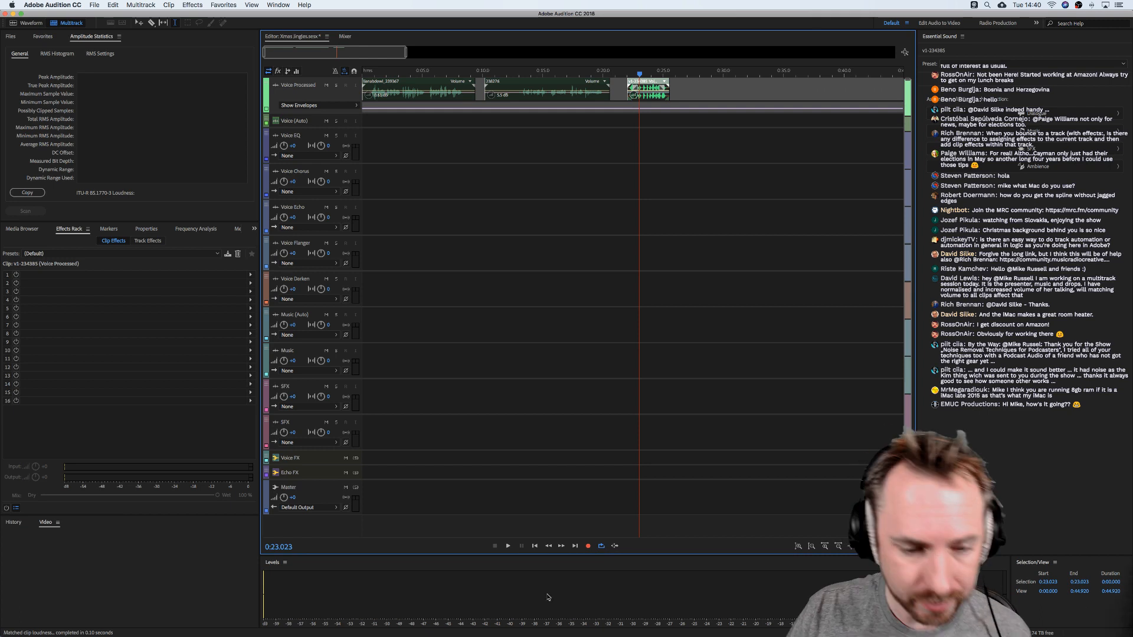
Undock the Levels meter, enlarge it over the tracks and turn on its LED display.
{"action": "left_click", "coordinate": [285, 563]}
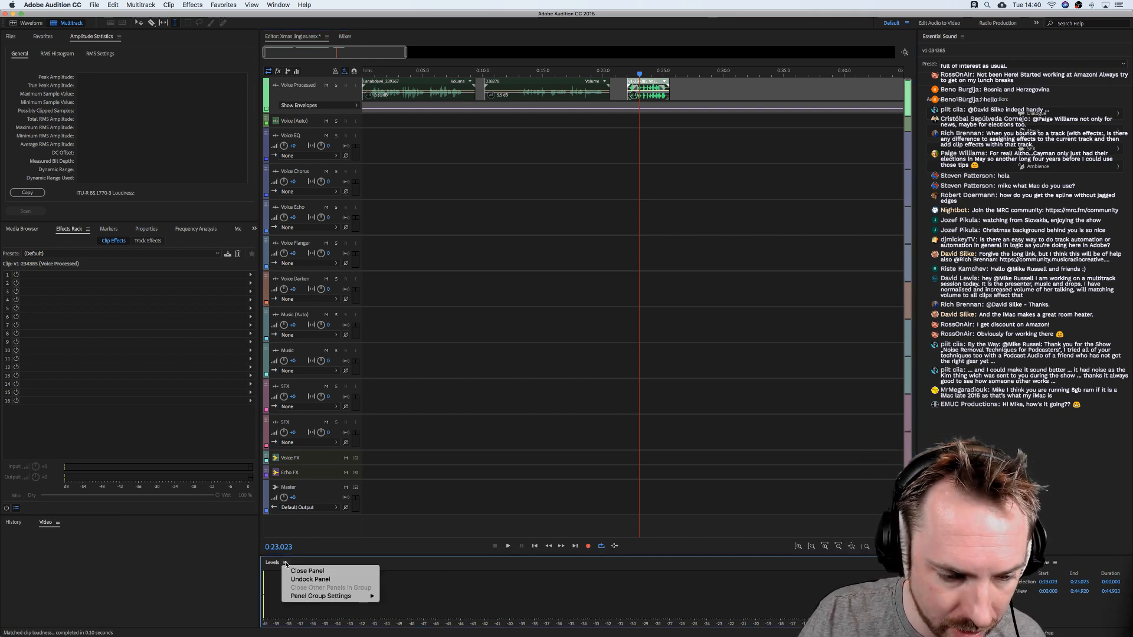
{"action": "left_click", "coordinate": [293, 580]}
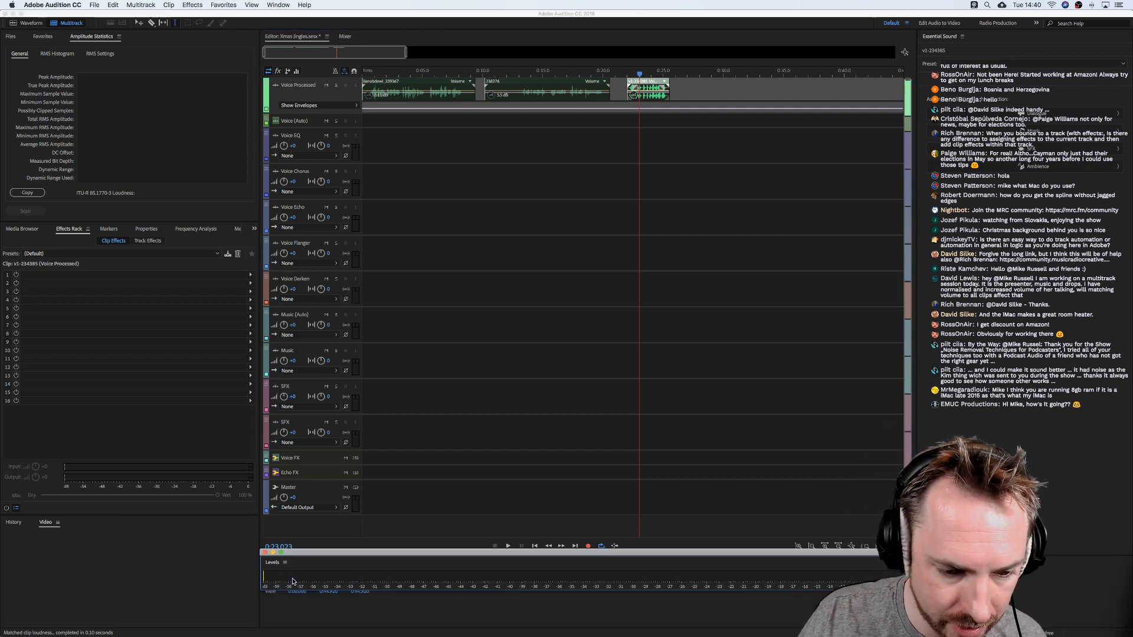
{"action": "left_click_drag", "start_coordinate": [308, 562], "coordinate": [240, 254]}
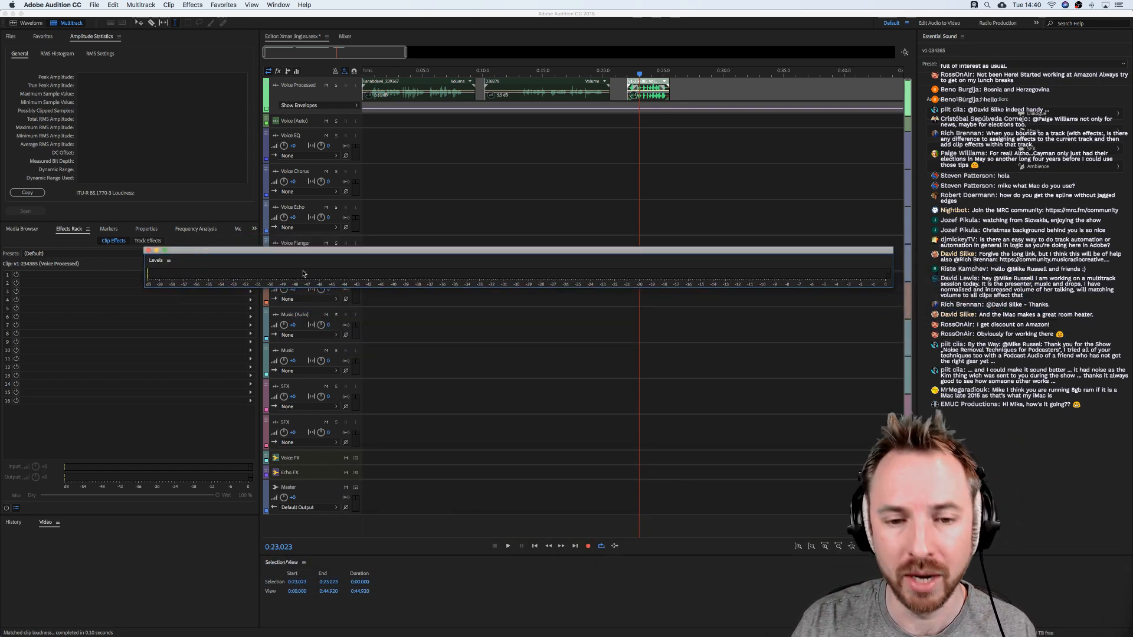
{"action": "left_click_drag", "start_coordinate": [568, 287], "coordinate": [568, 422]}
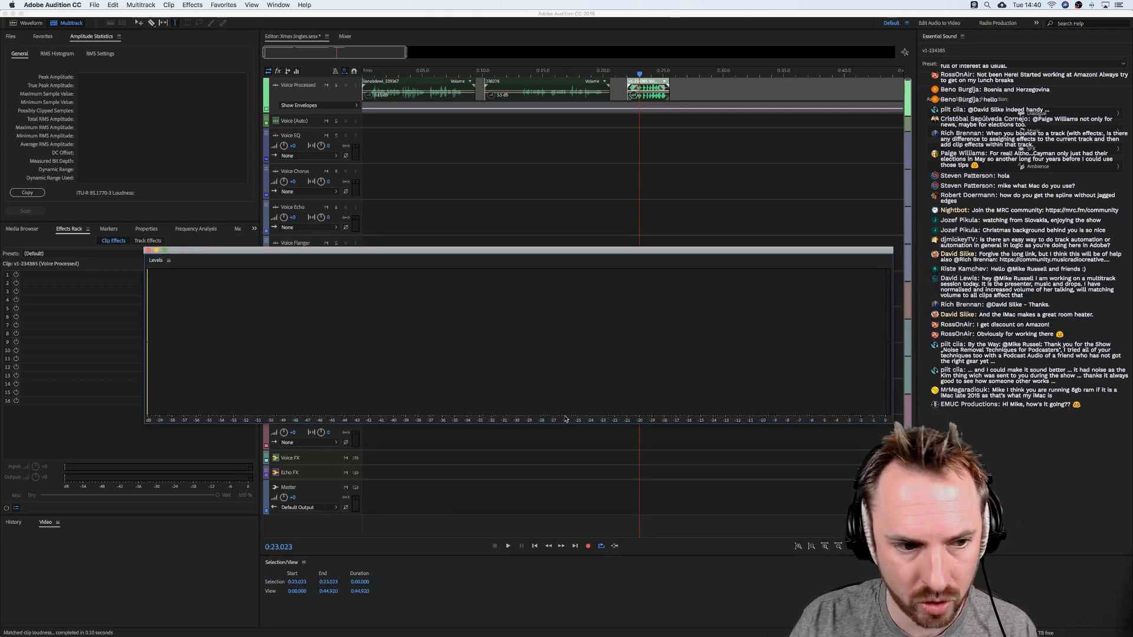
{"action": "right_click", "coordinate": [412, 359]}
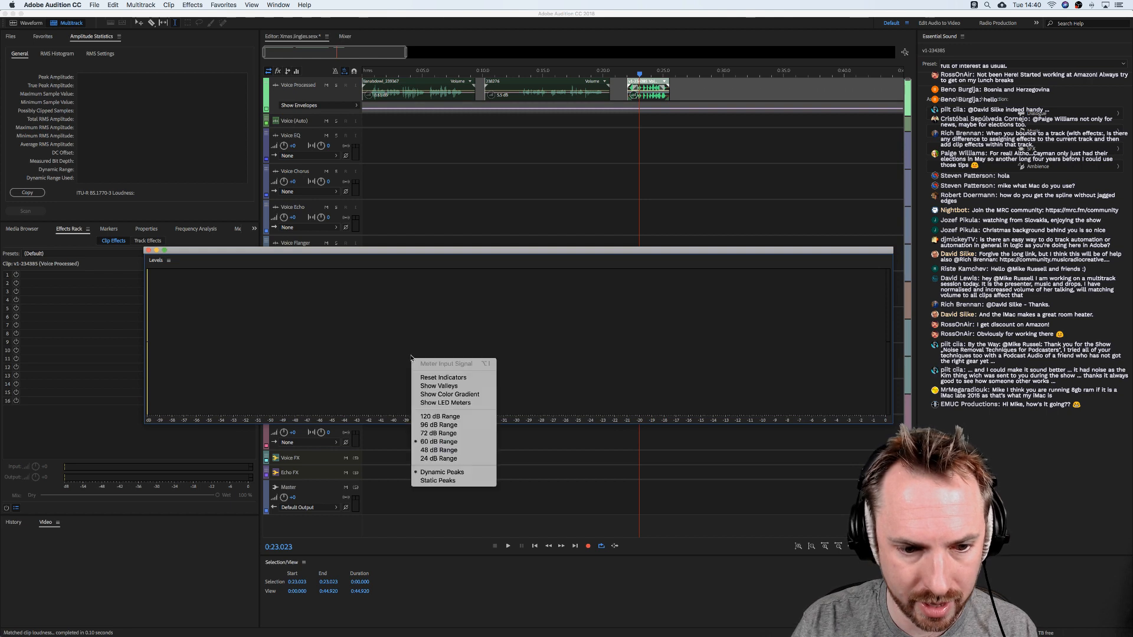
{"action": "left_click", "coordinate": [445, 403]}
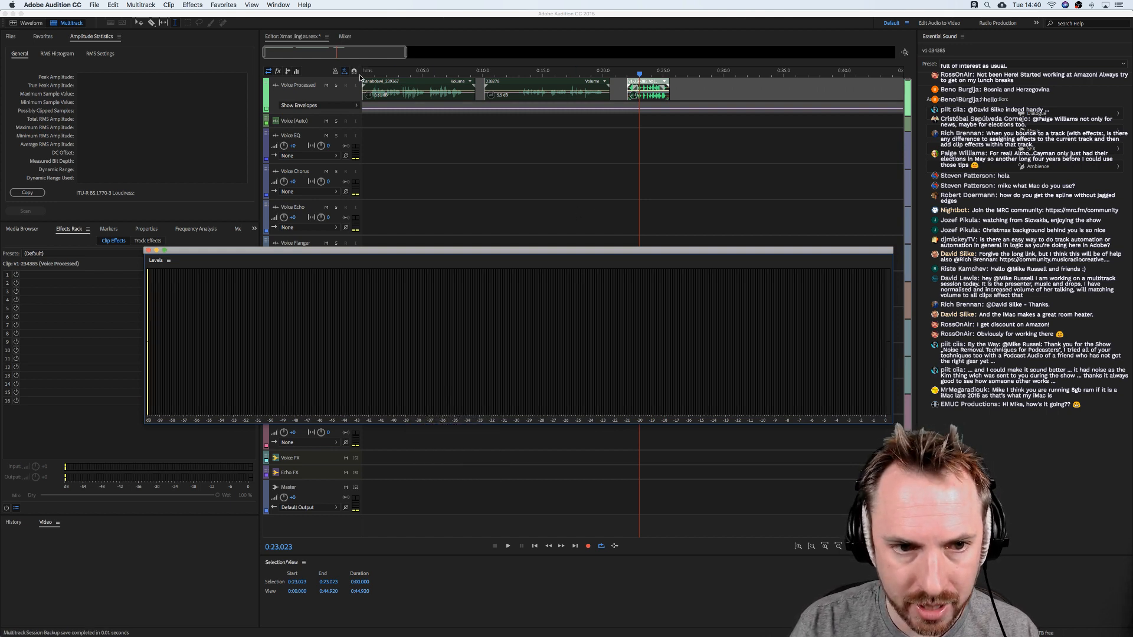
Play the session from near the start of the Sarabdewi_239367 clip and watch its levels.
{"action": "left_click", "coordinate": [367, 75]}
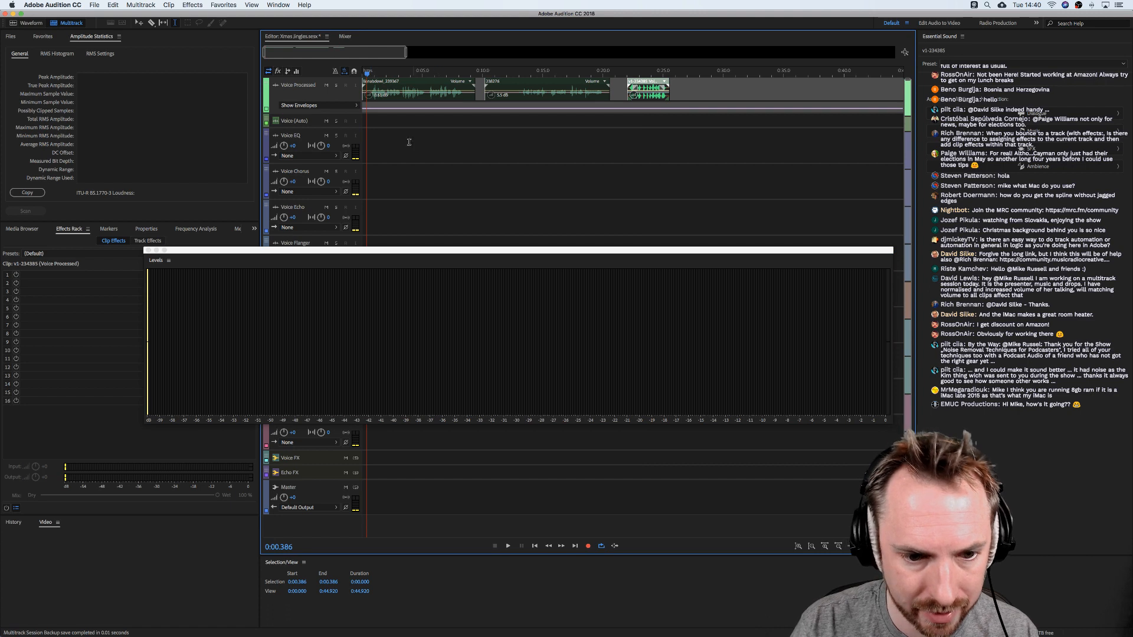
{"action": "key", "text": "space"}
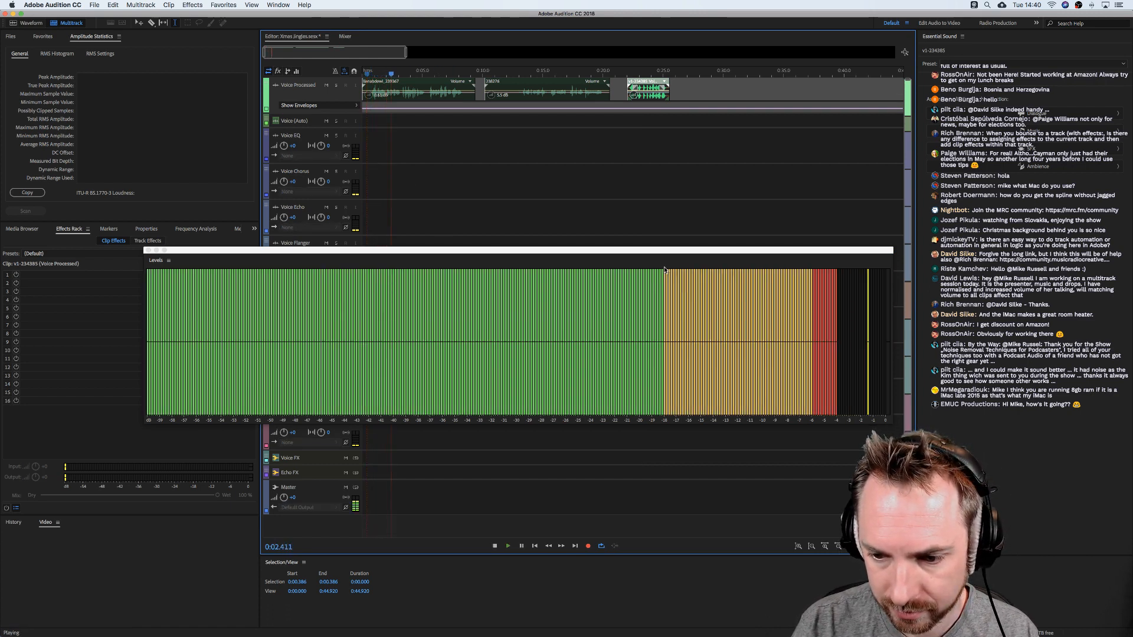
{"action": "key", "text": "space"}
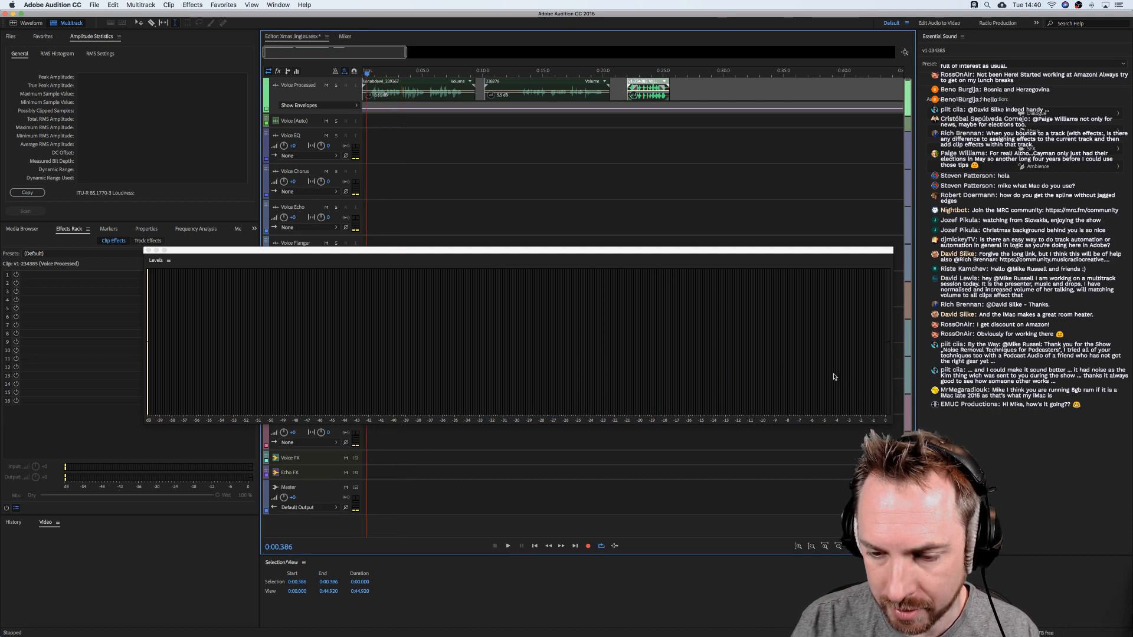
Set the level meters to Static Peaks and replay the Sarabdewi_239367 clip to check its peak.
{"action": "right_click", "coordinate": [783, 362]}
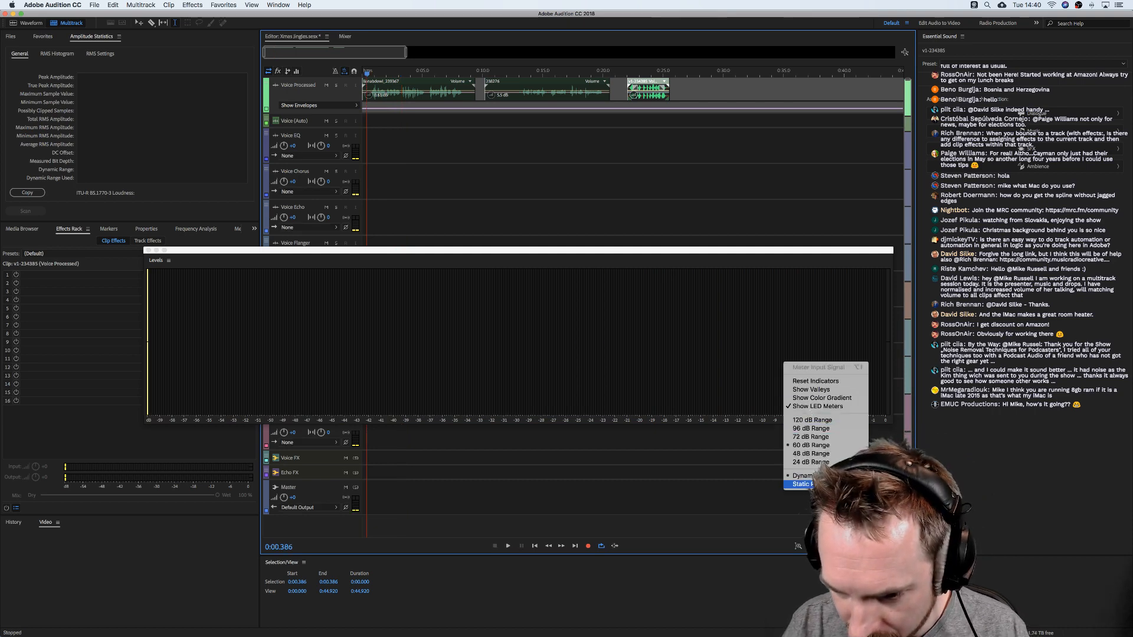
{"action": "left_click", "coordinate": [814, 484]}
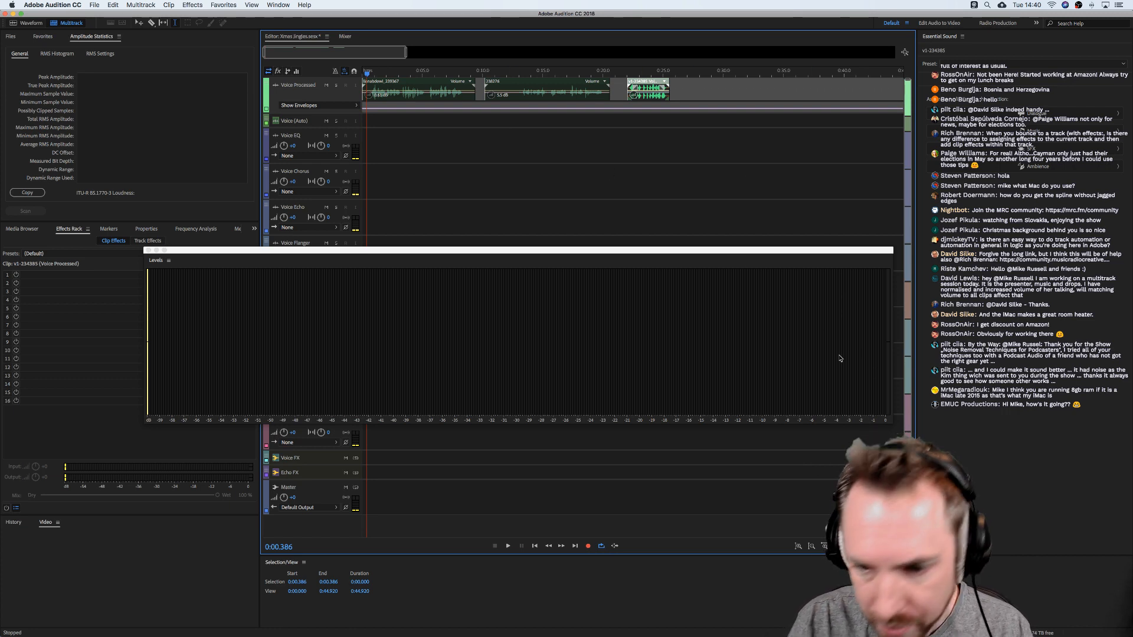
{"action": "key", "text": "space"}
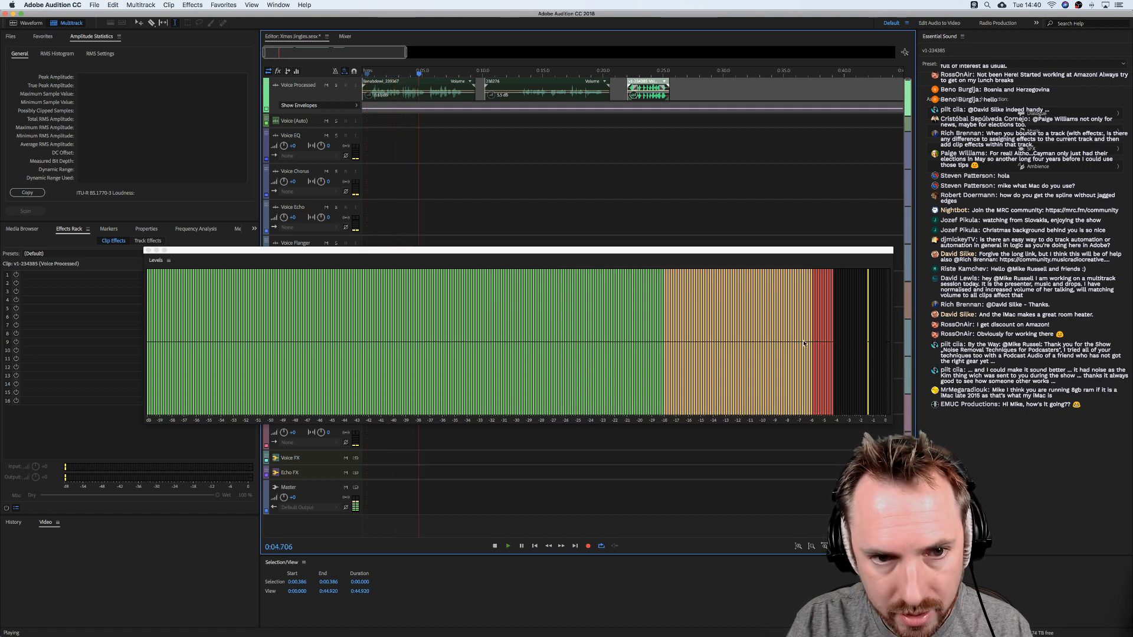
{"action": "key", "text": "space"}
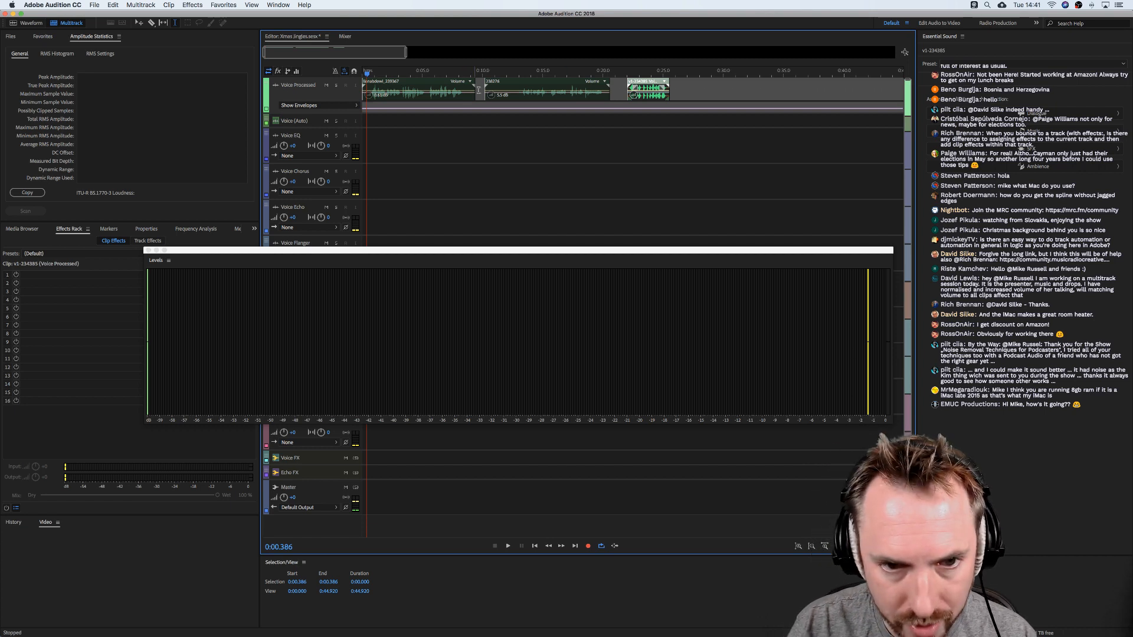
Play the 238276 clip briefly from 0:13.248.
{"action": "left_click", "coordinate": [522, 88]}
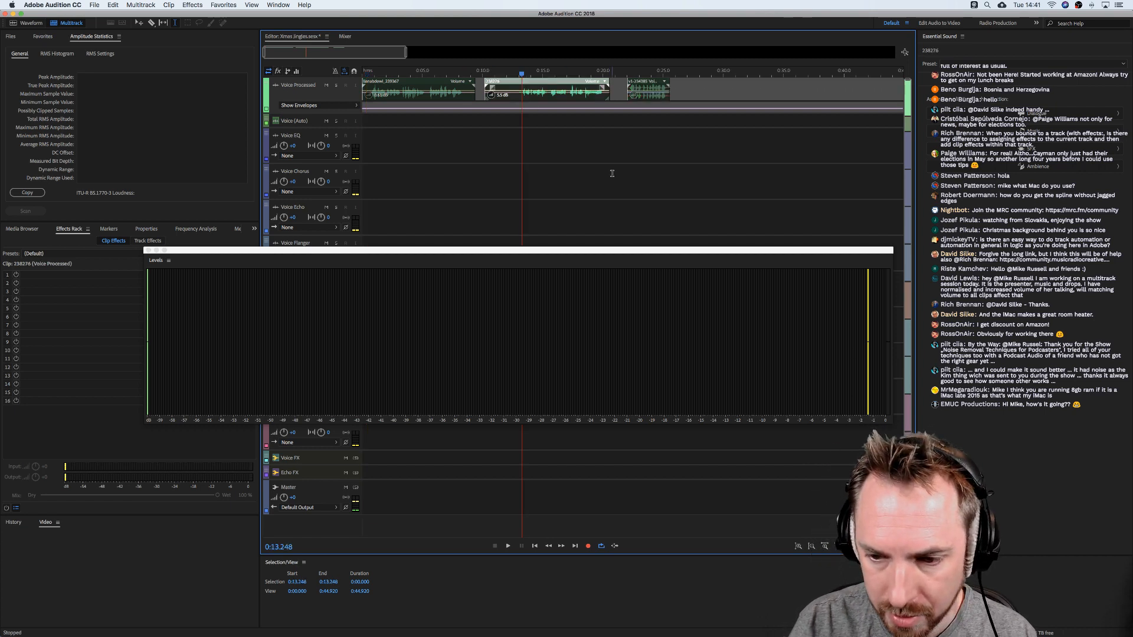
{"action": "key", "text": "space"}
{"action": "key", "text": "space"}
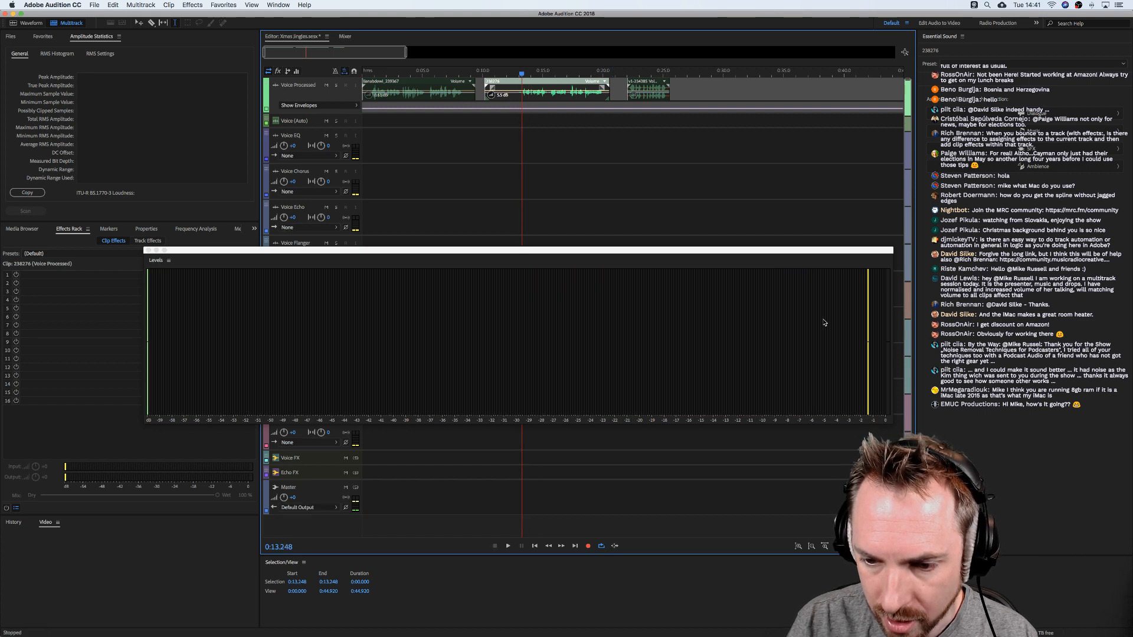
Try to clear the held peak by switching the meters to Dynamic Peaks and back to Static Peaks.
{"action": "right_click", "coordinate": [800, 322]}
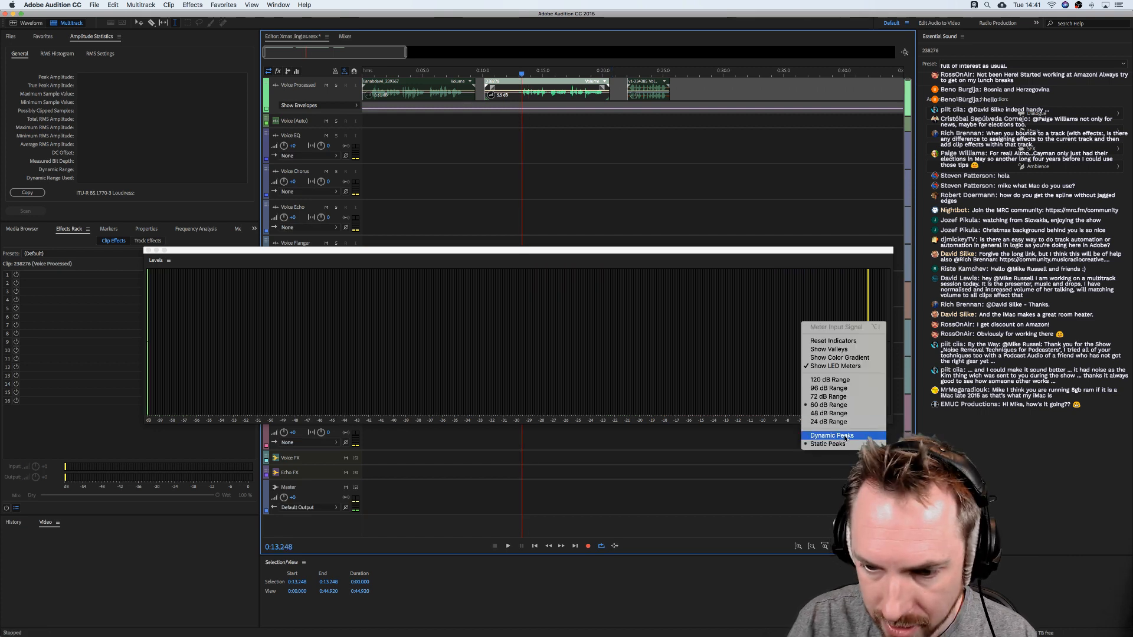
{"action": "left_click", "coordinate": [840, 436]}
{"action": "right_click", "coordinate": [836, 331]}
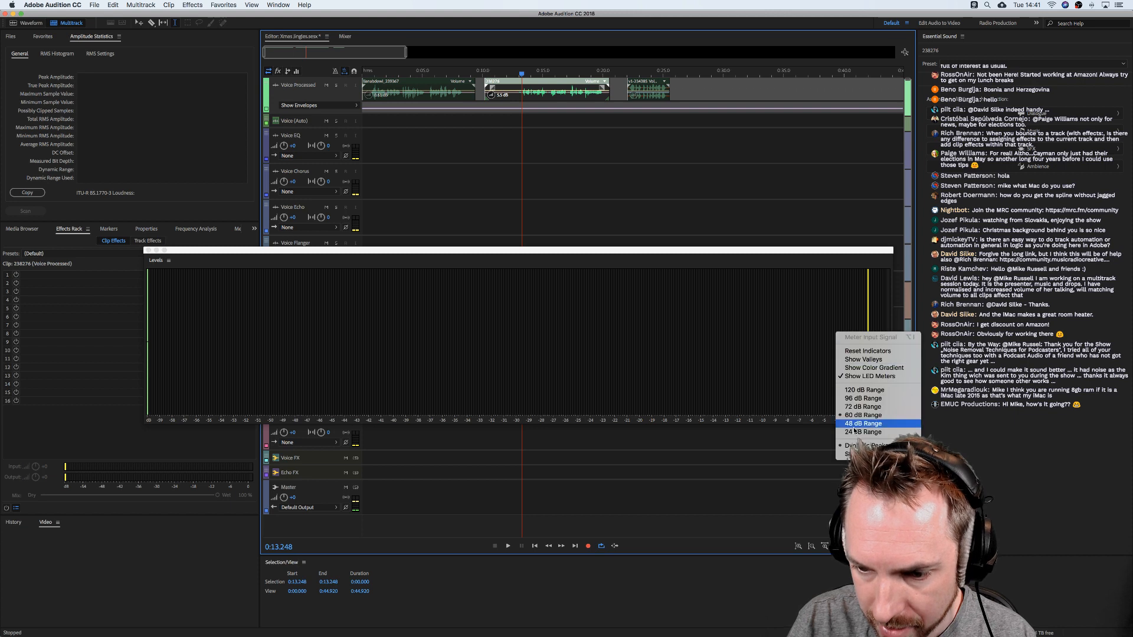
{"action": "left_click", "coordinate": [844, 454]}
Reset the meter's peak indicators and replay the 238276 clip from 0:13.248 to check its peak.
{"action": "right_click", "coordinate": [769, 338]}
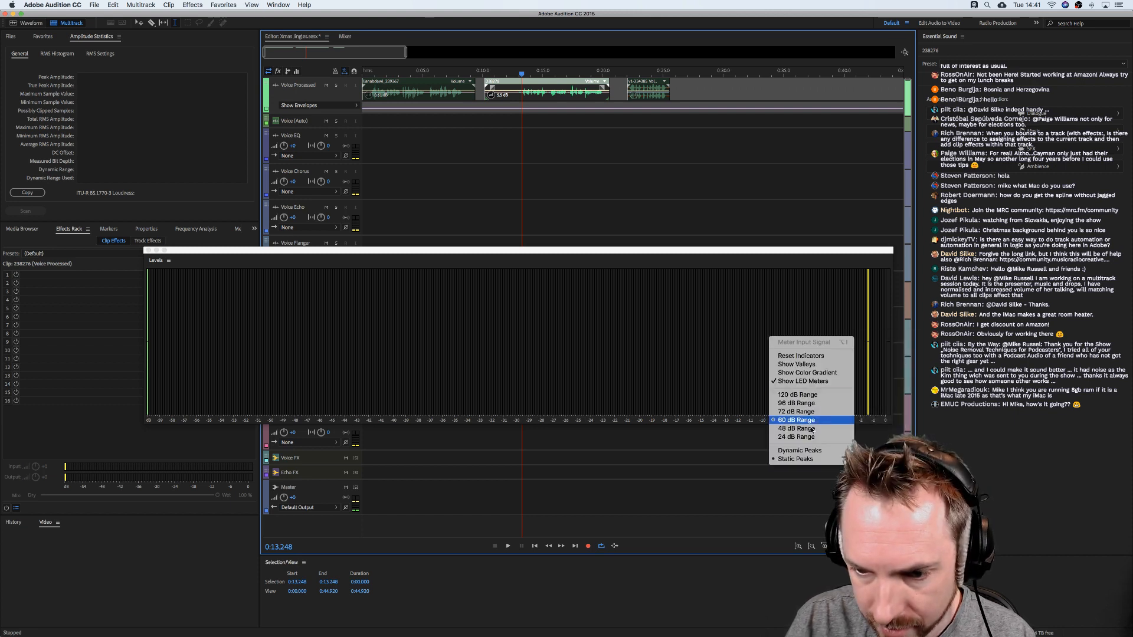
{"action": "left_click", "coordinate": [796, 356]}
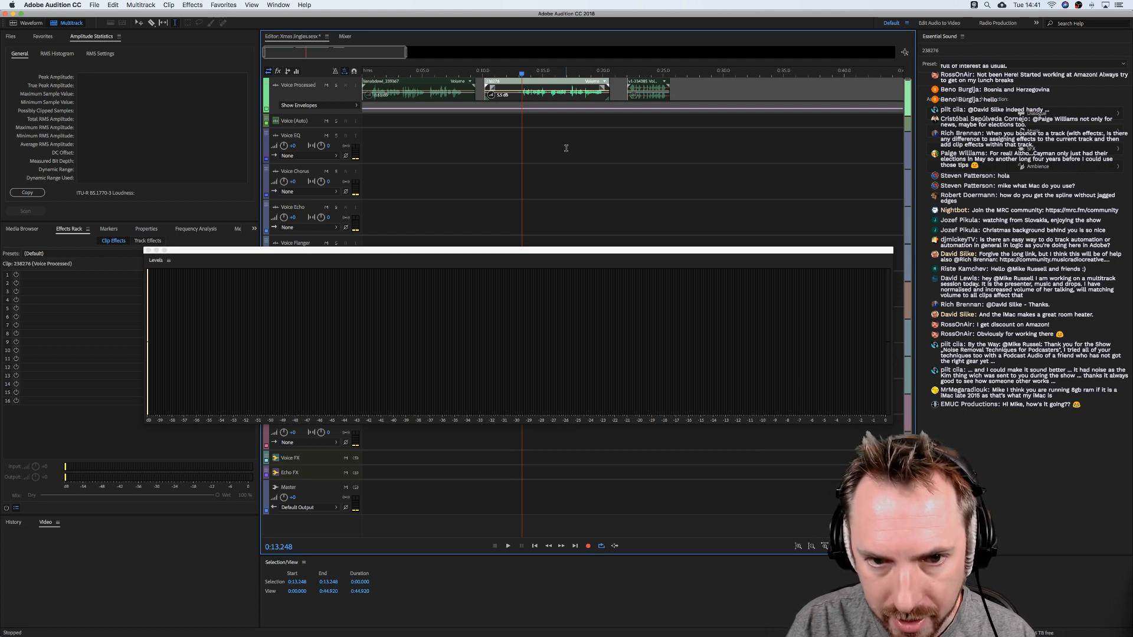
{"action": "key", "text": "space"}
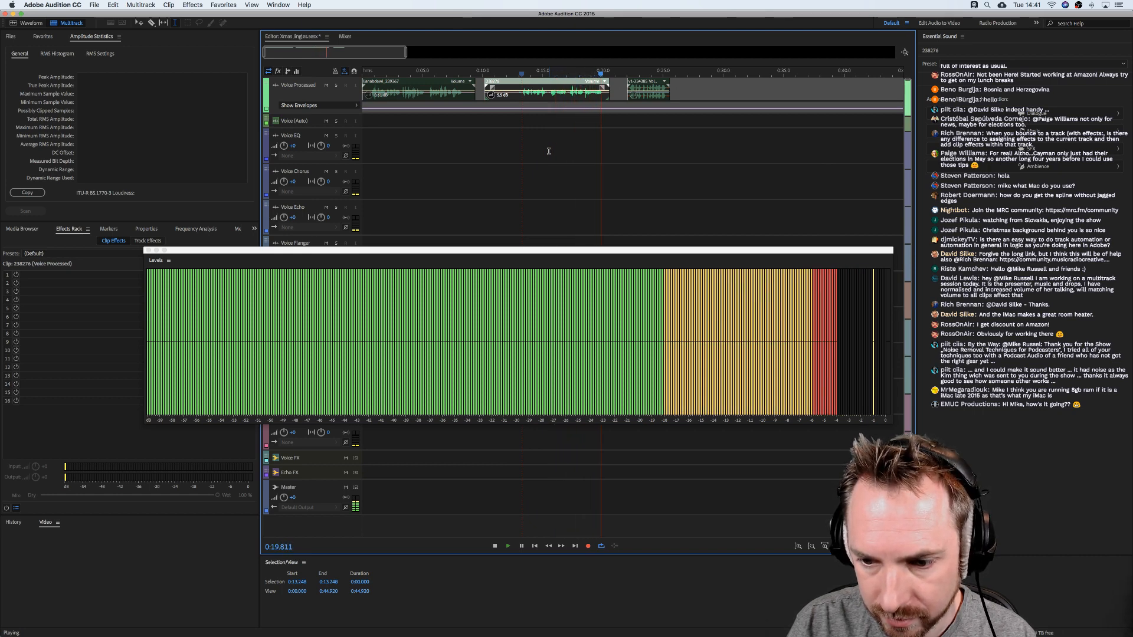
{"action": "key", "text": "space"}
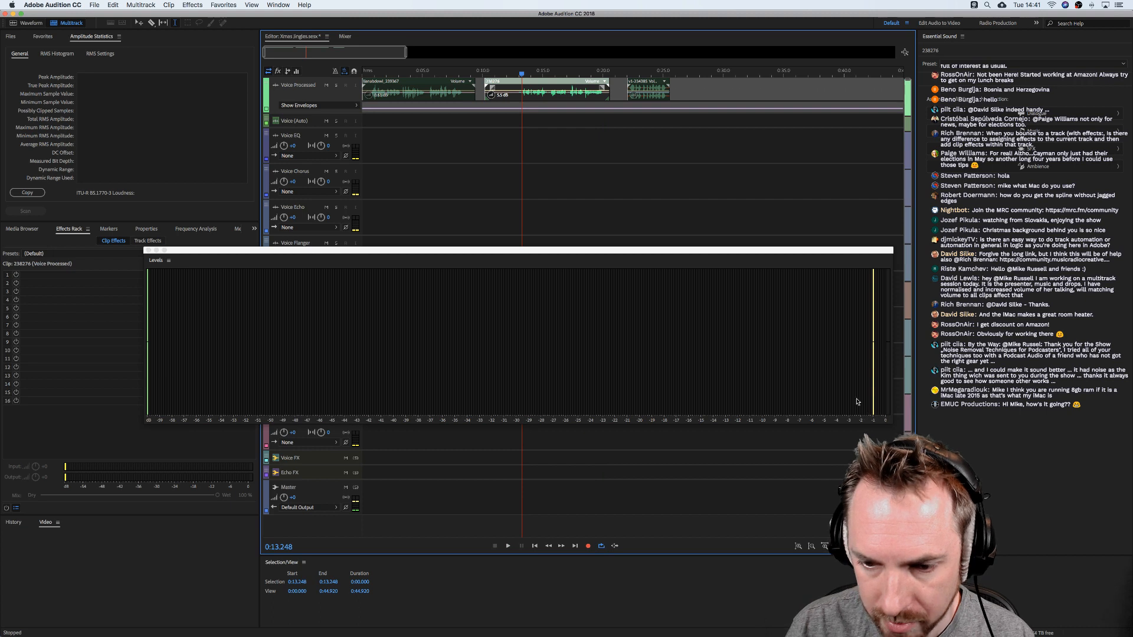
Reset the meter's peak indicators and play the third voice clip from 0:21.784 to check its peak.
{"action": "left_click", "coordinate": [624, 93]}
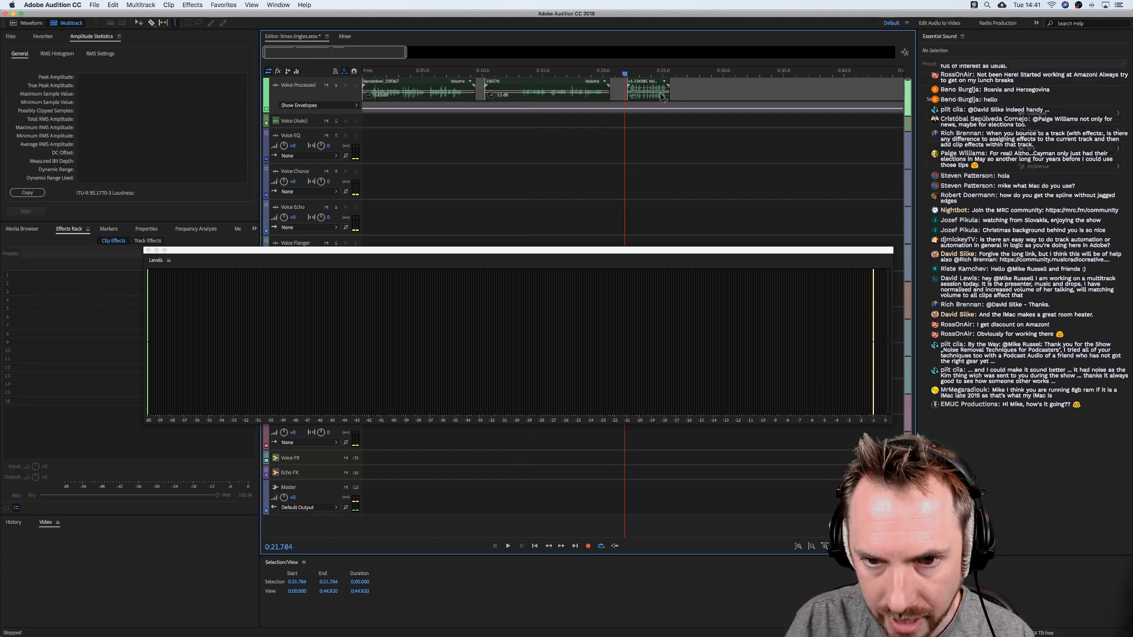
{"action": "right_click", "coordinate": [676, 296]}
{"action": "left_click", "coordinate": [699, 317]}
{"action": "key", "text": "space"}
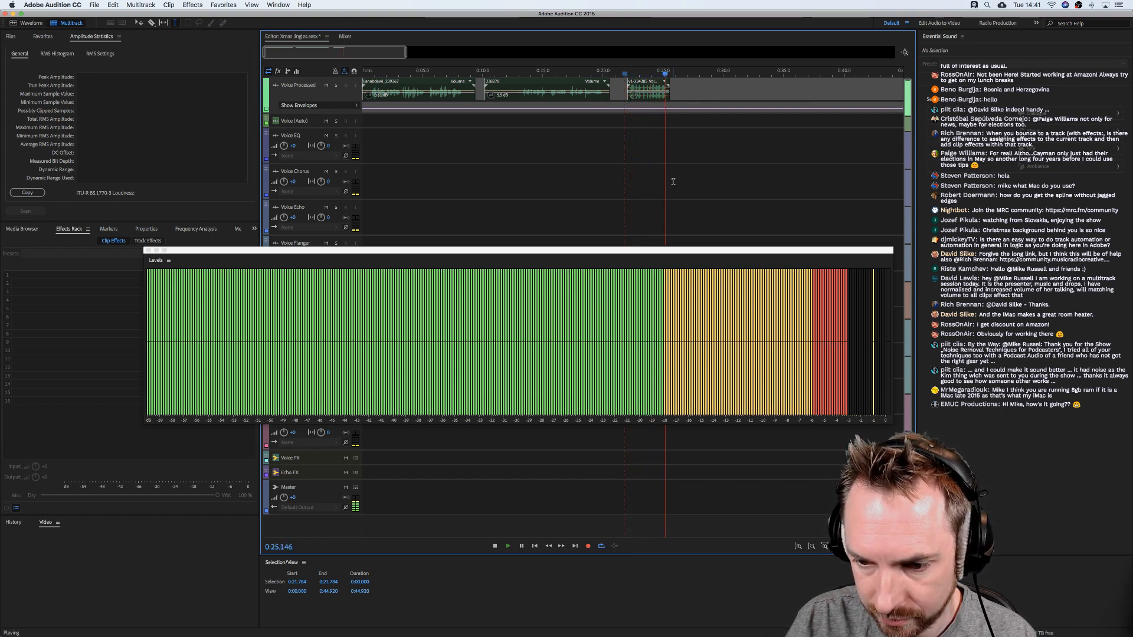
{"action": "key", "text": "space"}
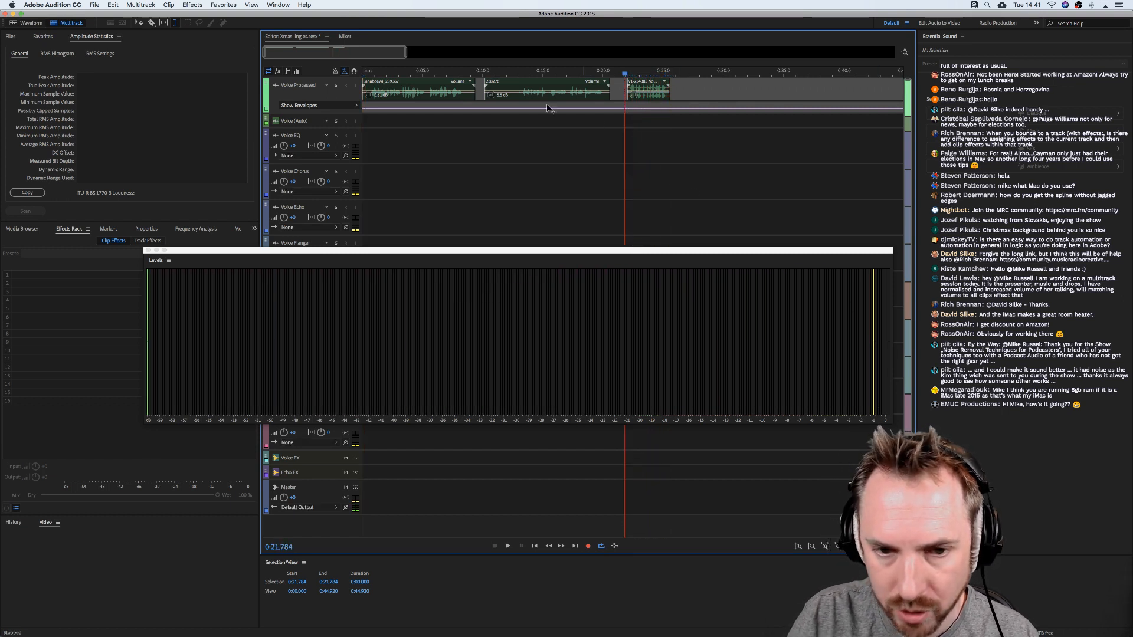
Replay the Sarabdewi_239367 clip from 0:05.626 to check its peak and reset the meter's peak indicators.
{"action": "left_click", "coordinate": [429, 95]}
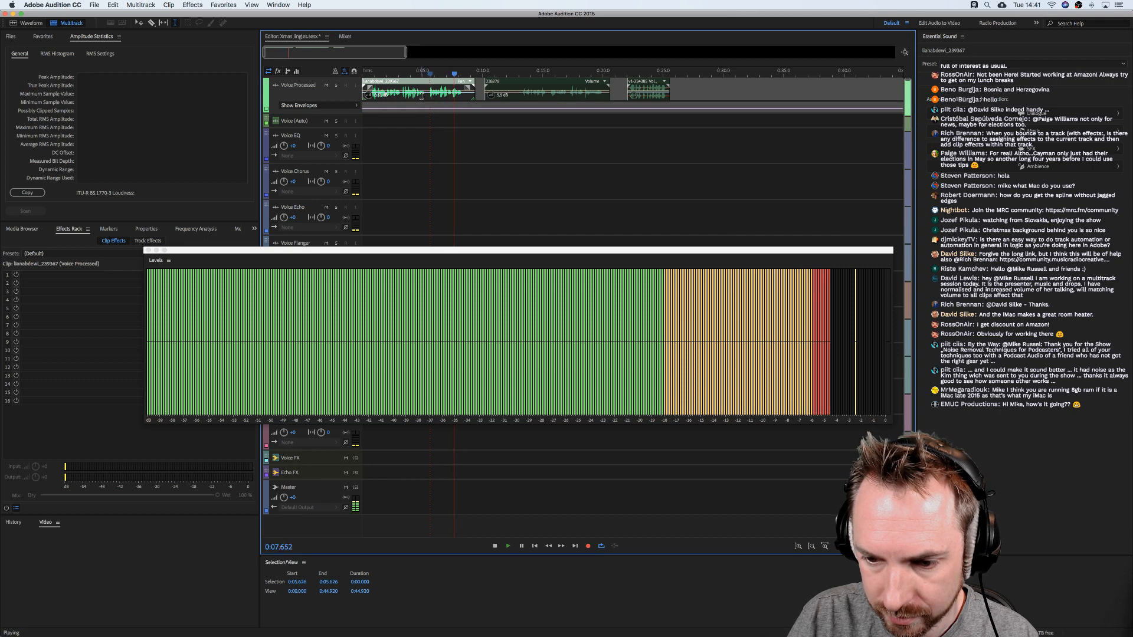
{"action": "key", "text": "space"}
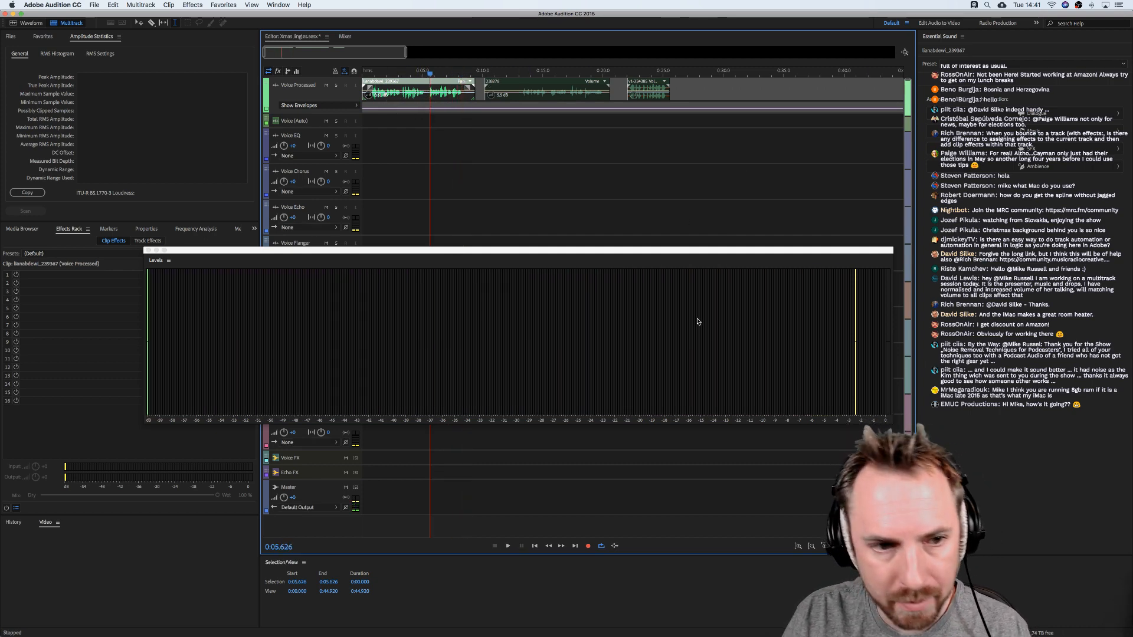
{"action": "right_click", "coordinate": [624, 287]}
{"action": "left_click", "coordinate": [655, 311]}
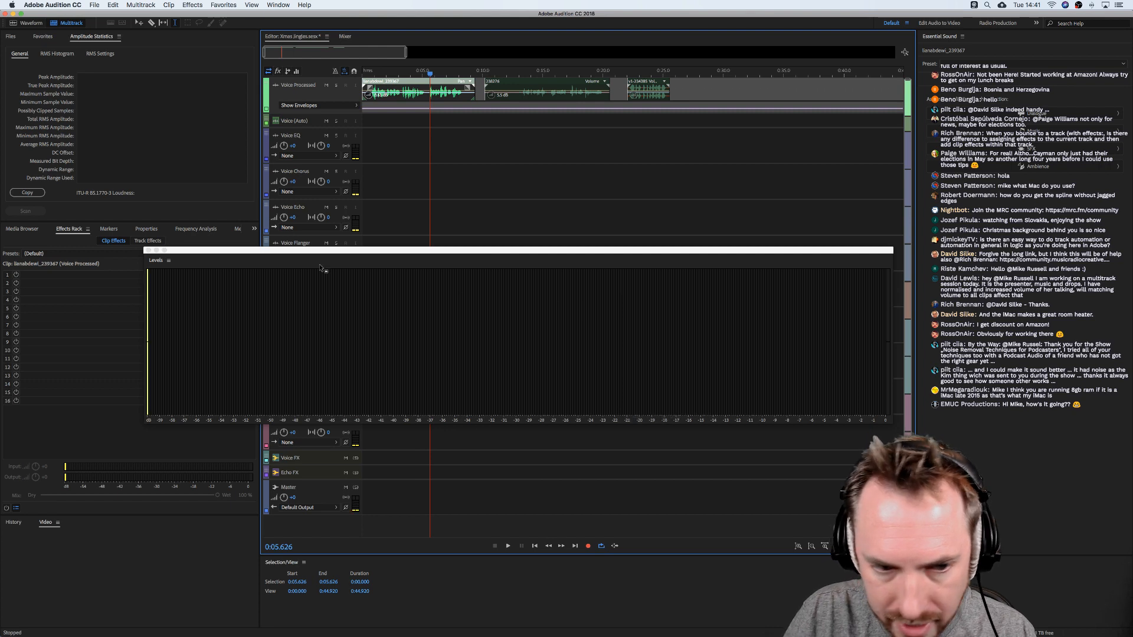
Dock the floating level meters beneath the multitrack editor, in a wide area beside the Selection/View readout.
{"action": "left_click_drag", "start_coordinate": [159, 263], "coordinate": [309, 620]}
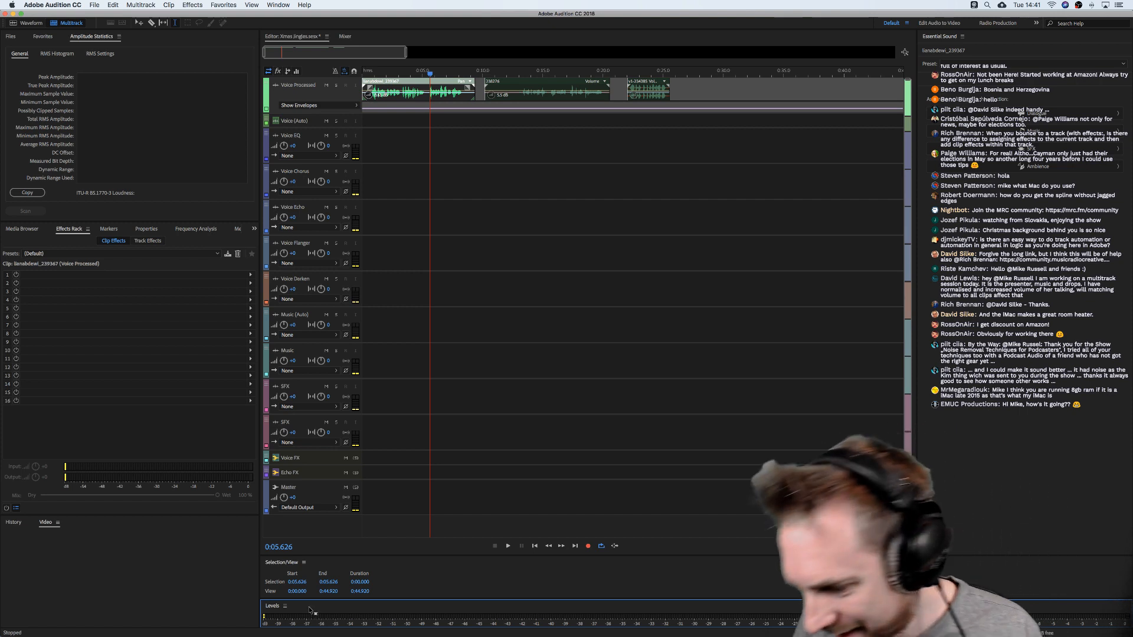
{"action": "left_click_drag", "start_coordinate": [273, 606], "coordinate": [264, 580]}
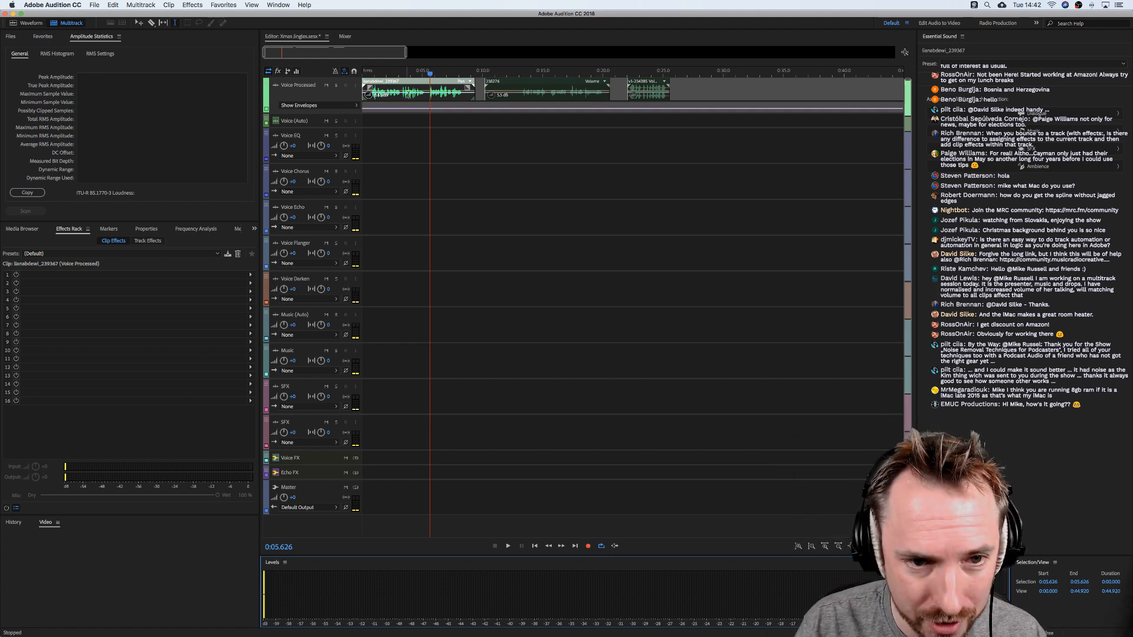
{"action": "left_click", "coordinate": [430, 96]}
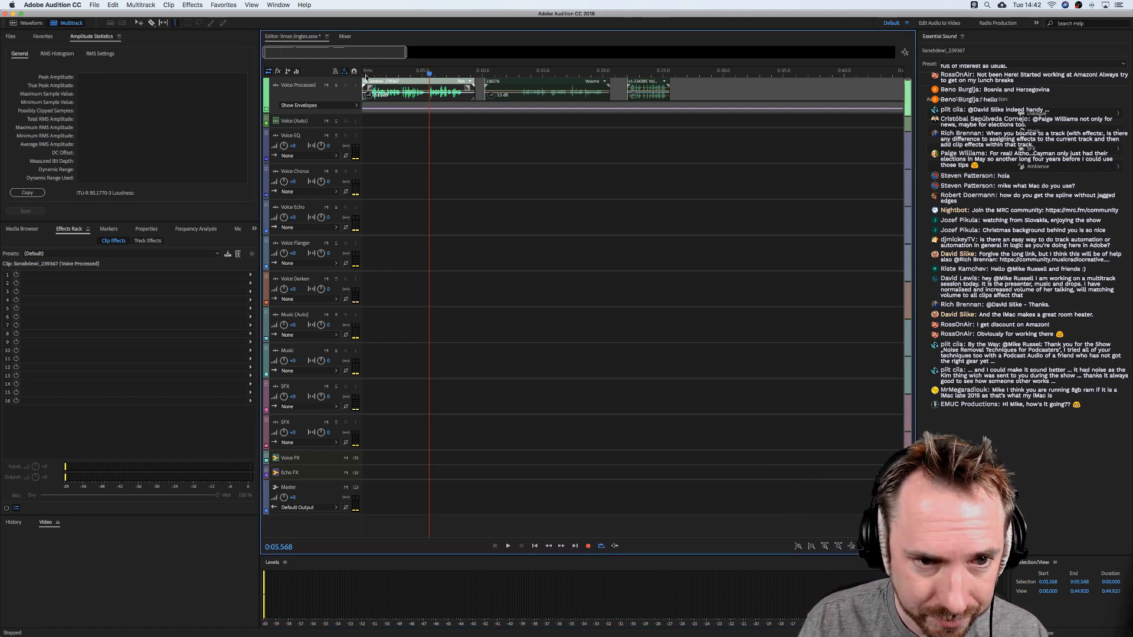
{"action": "scroll", "coordinate": [366, 77], "scroll_direction": "up", "scroll_amount": 2}
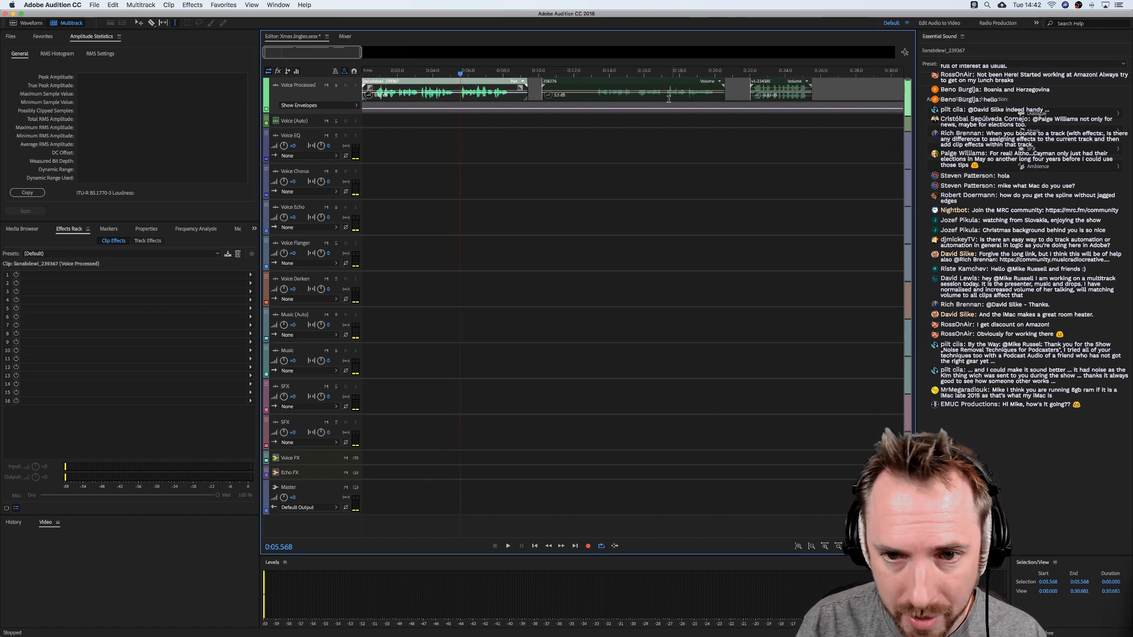
Enlarge the track heights and inspect the track effects on the Voice Processed track and the Voice FX bus.
{"action": "left_click", "coordinate": [377, 102]}
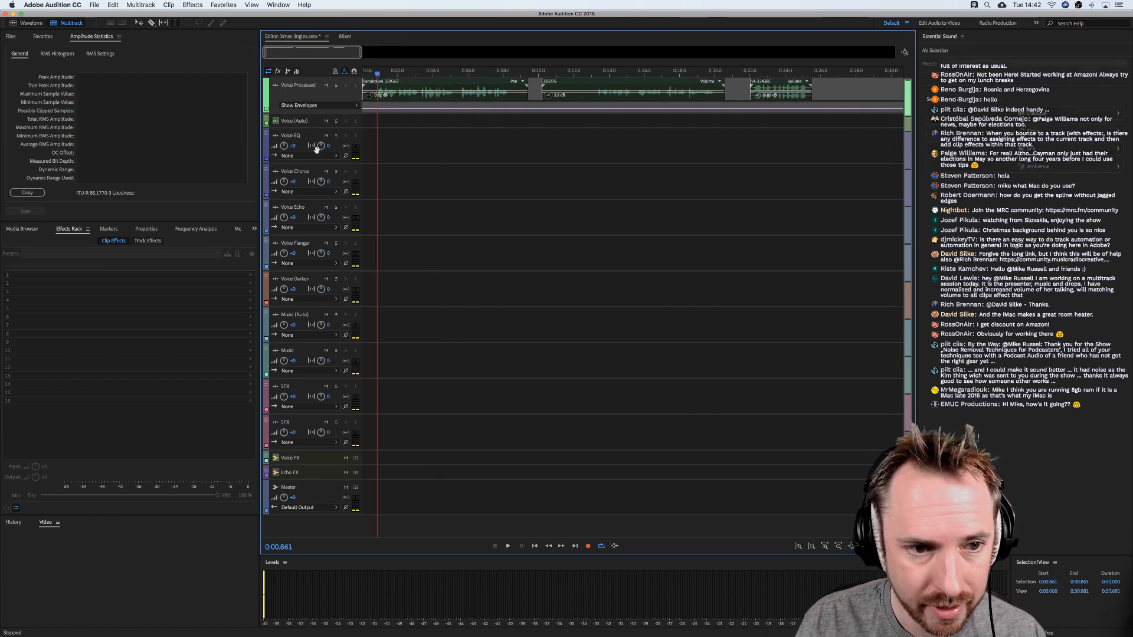
{"action": "scroll", "coordinate": [317, 149], "scroll_direction": "up", "scroll_amount": 5}
{"action": "scroll", "coordinate": [416, 135], "scroll_direction": "up", "scroll_amount": 3}
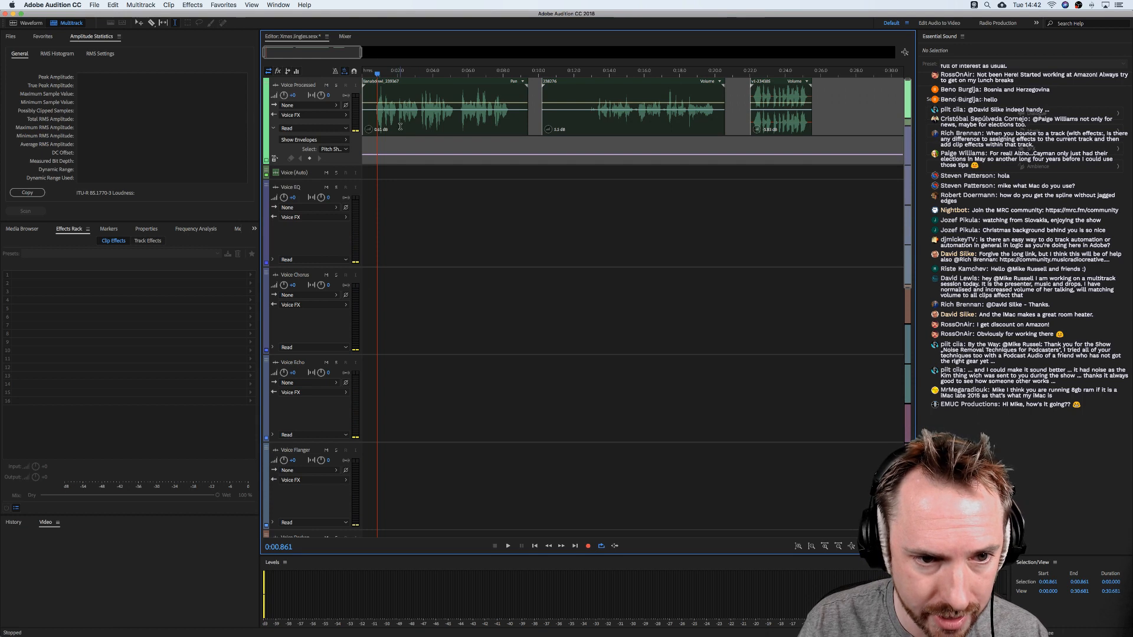
{"action": "left_click", "coordinate": [374, 112]}
{"action": "left_click", "coordinate": [147, 241]}
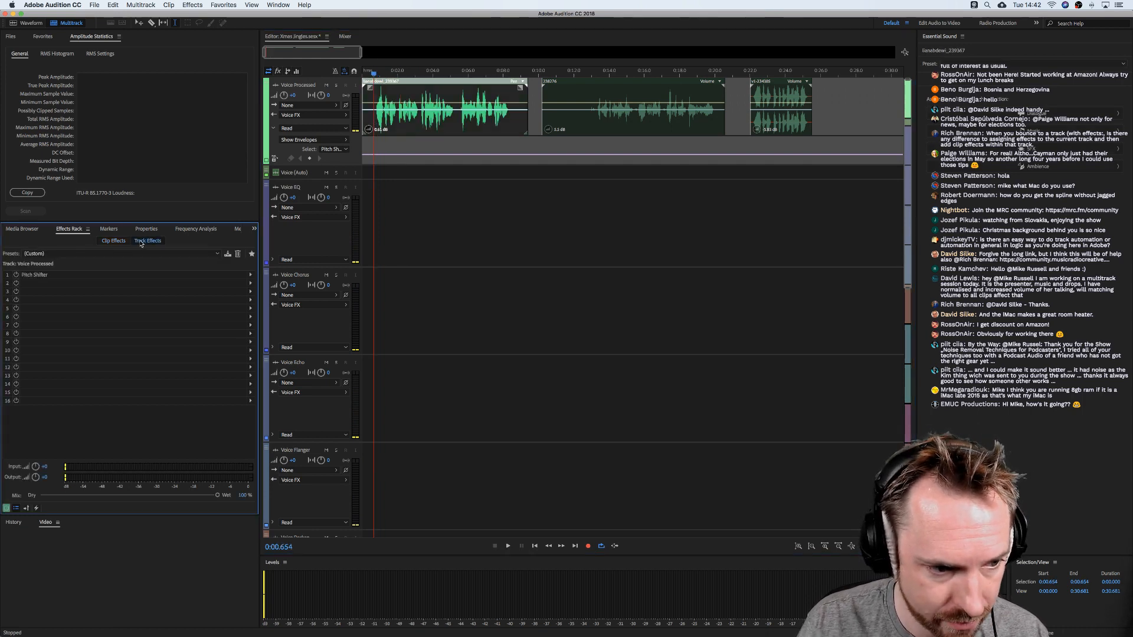
{"action": "left_click", "coordinate": [378, 125]}
{"action": "scroll", "coordinate": [393, 178], "scroll_direction": "down", "scroll_amount": 10}
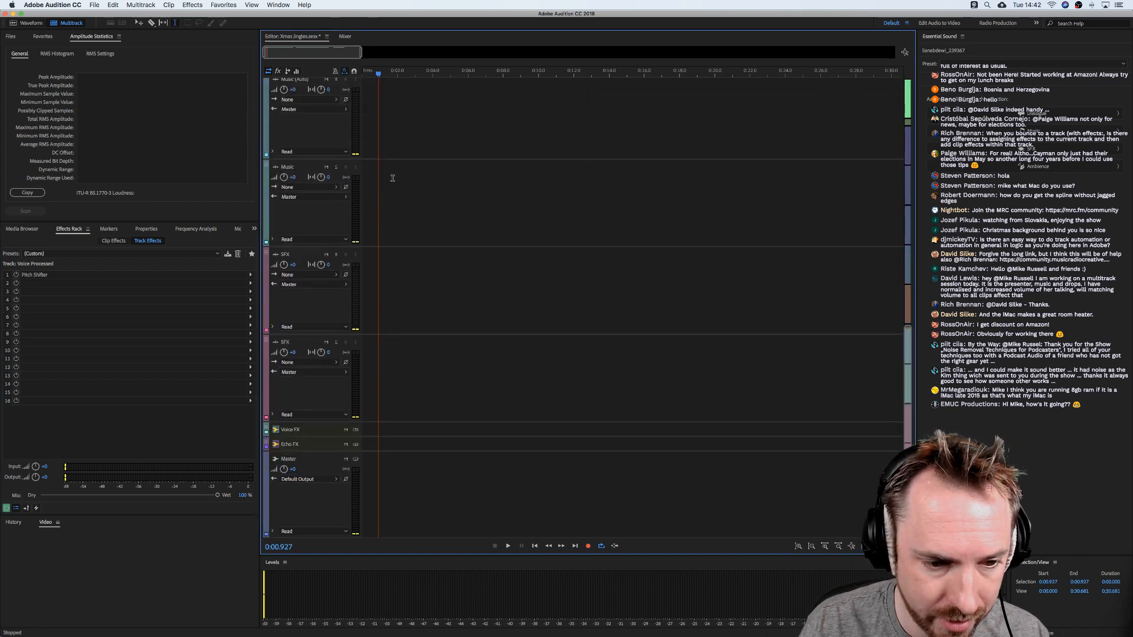
{"action": "left_click", "coordinate": [370, 422]}
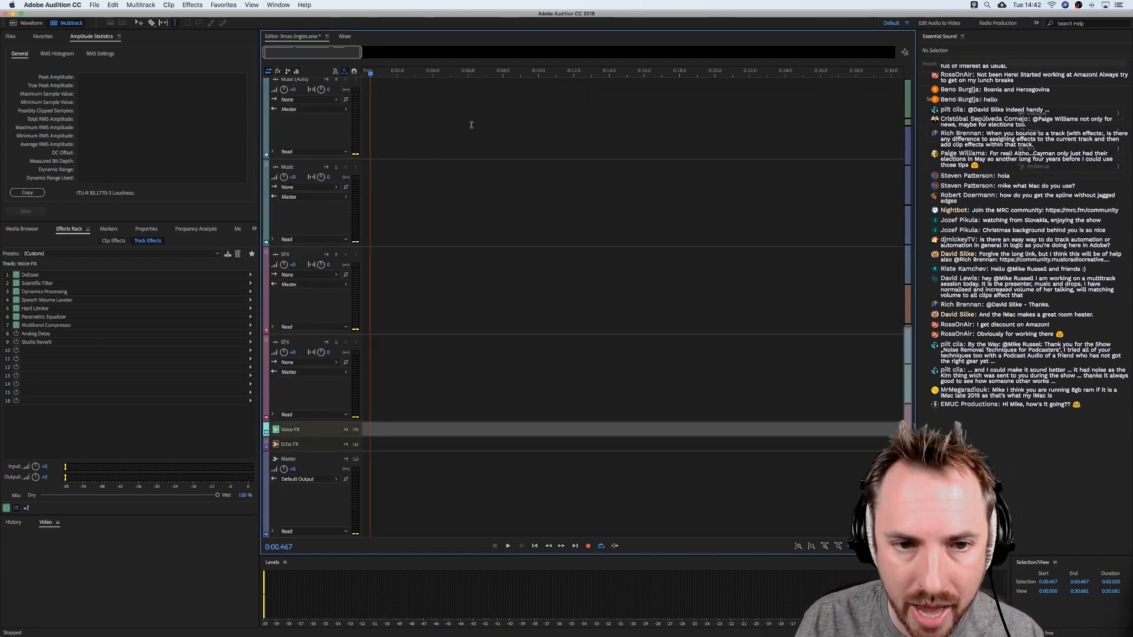
{"action": "scroll", "coordinate": [394, 137], "scroll_direction": "up", "scroll_amount": 10}
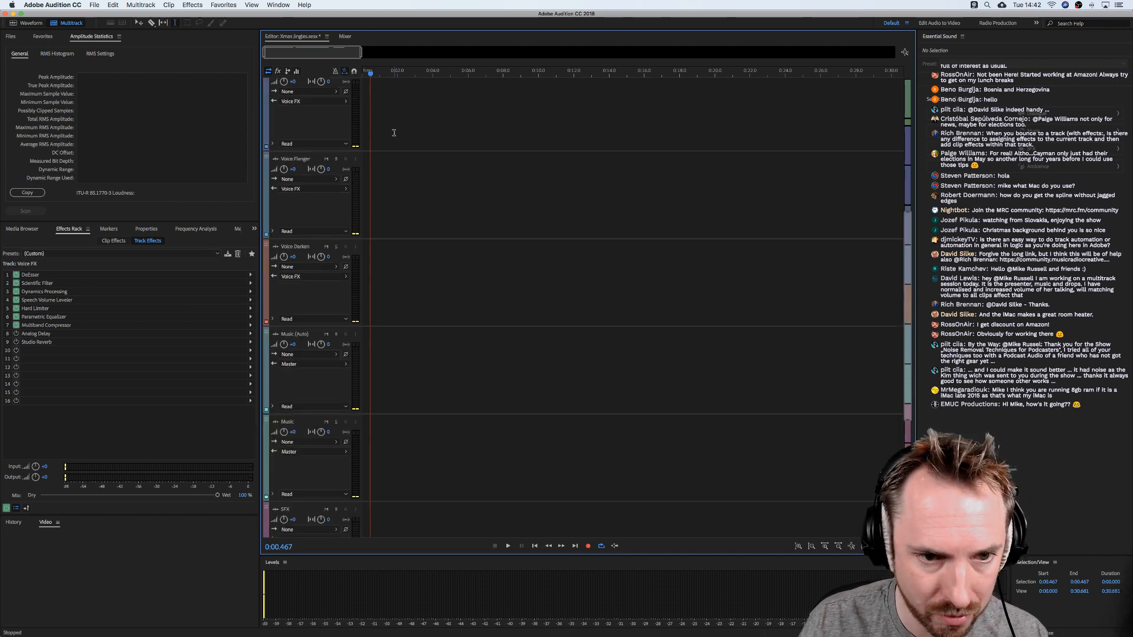
Open the Sarabdewi_239367 clip in the waveform editor, play its opening briefly and return to the multitrack session.
{"action": "double_click", "coordinate": [374, 126]}
{"action": "key", "text": "space"}
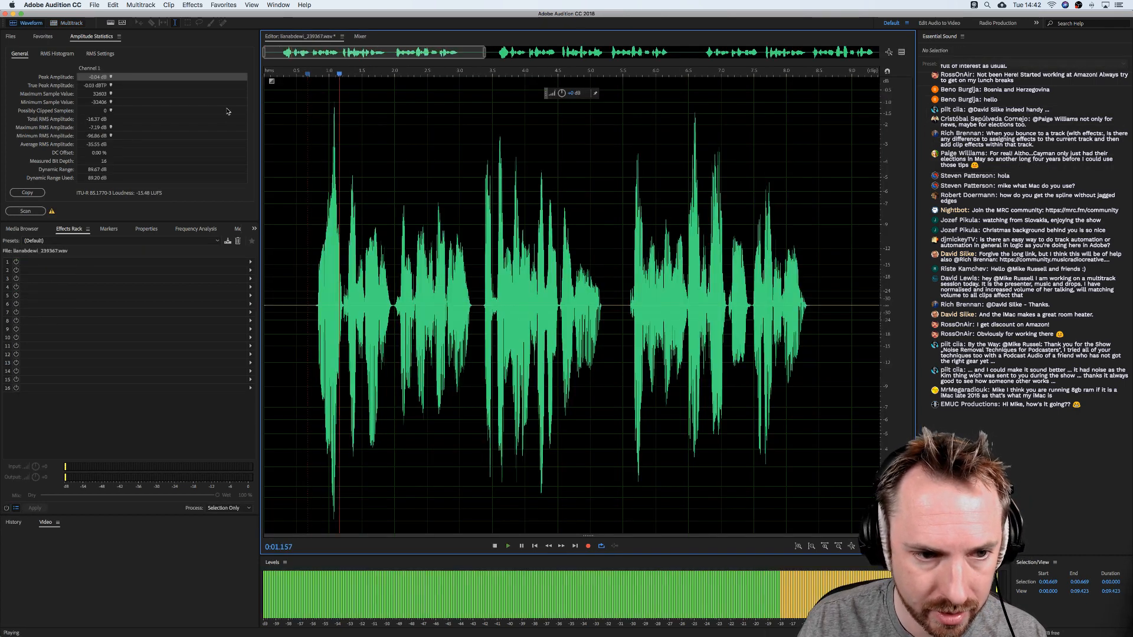
{"action": "left_click", "coordinate": [61, 23]}
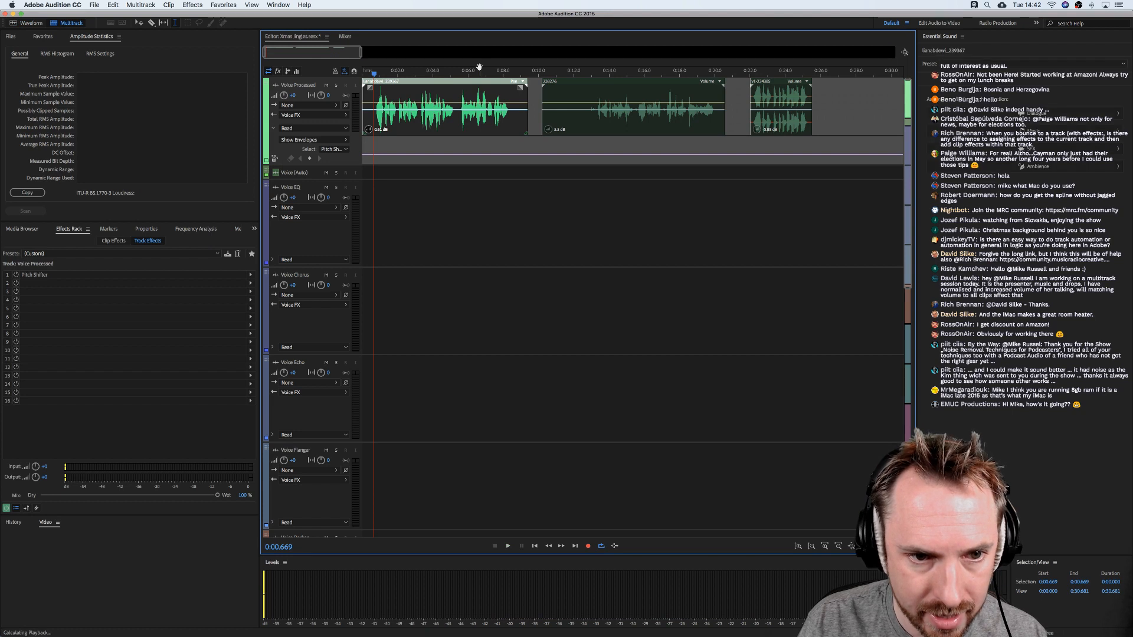
{"action": "key", "text": "space"}
{"action": "key", "text": "space"}
Inspect the Speech Volume Leveler settings in the Voice FX bus effects and close them.
{"action": "scroll", "coordinate": [435, 288], "scroll_direction": "down", "scroll_amount": 10}
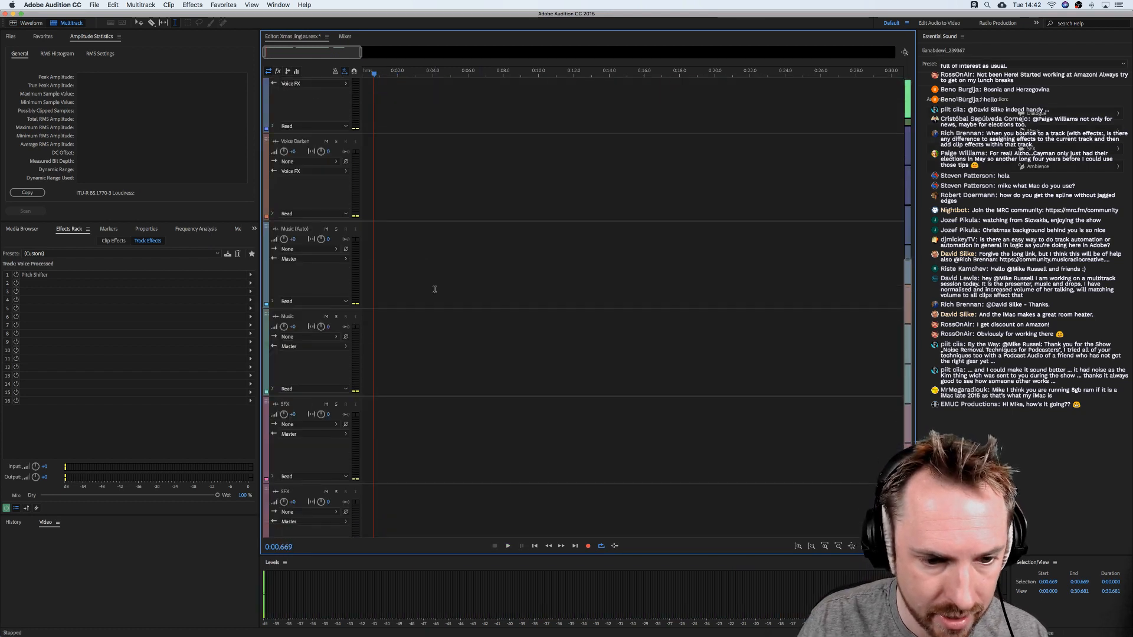
{"action": "left_click", "coordinate": [378, 429]}
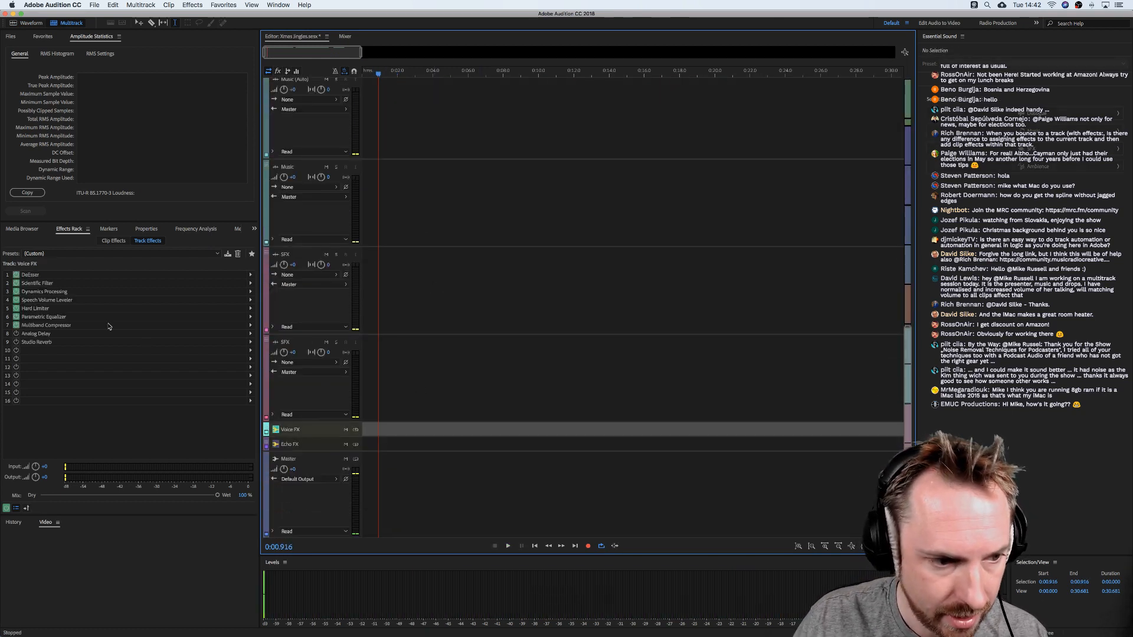
{"action": "double_click", "coordinate": [41, 300]}
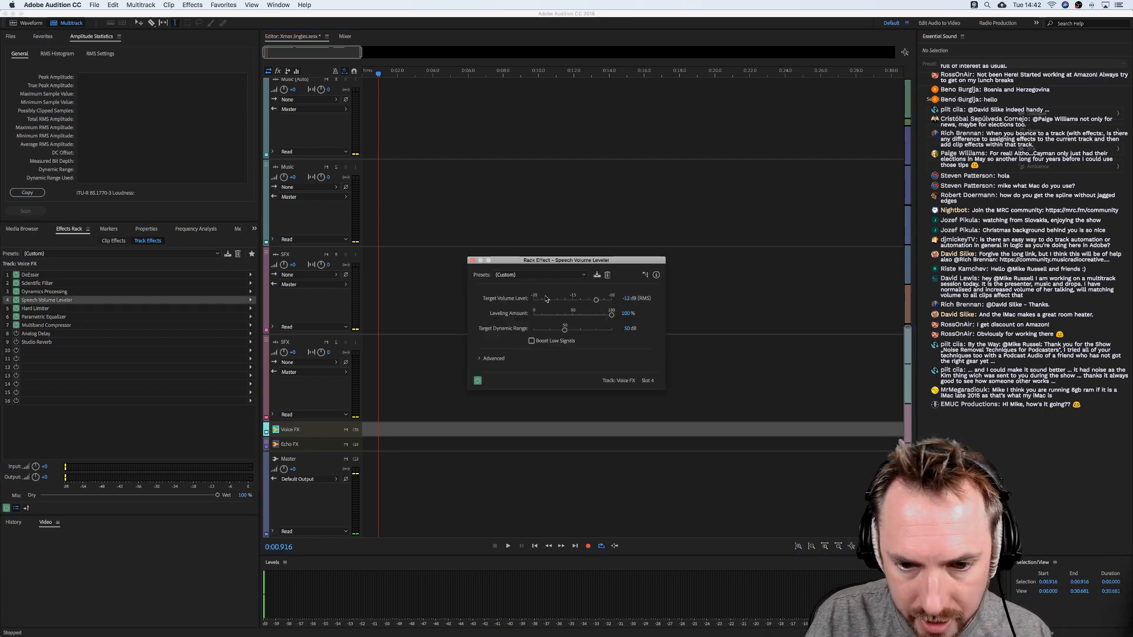
{"action": "left_click", "coordinate": [473, 261]}
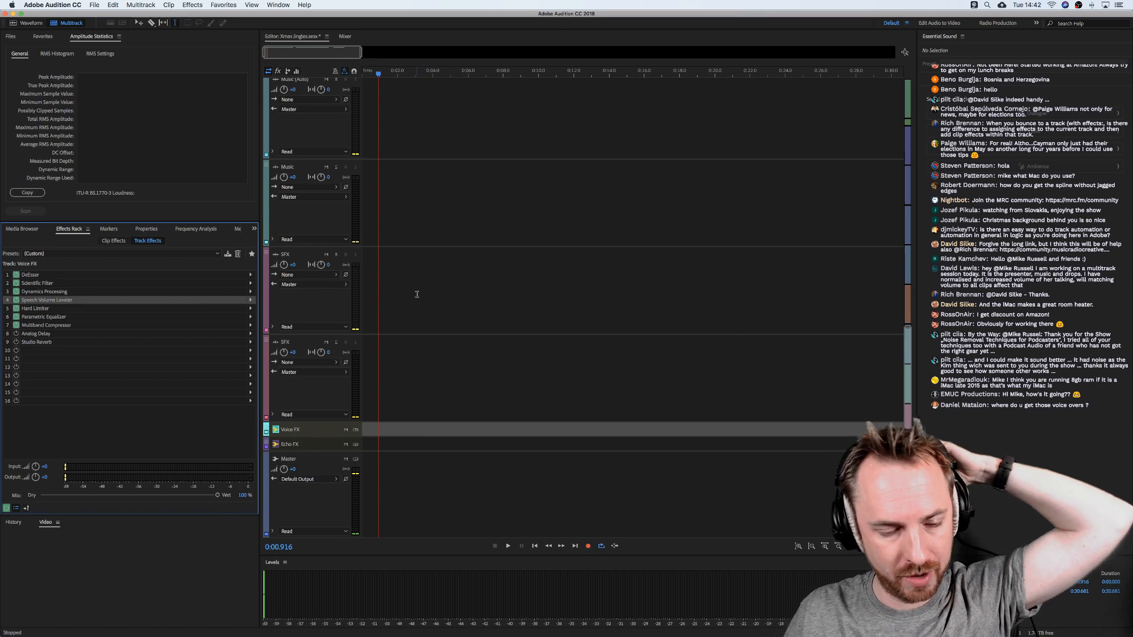
{"action": "scroll", "coordinate": [416, 294], "scroll_direction": "up", "scroll_amount": 10}
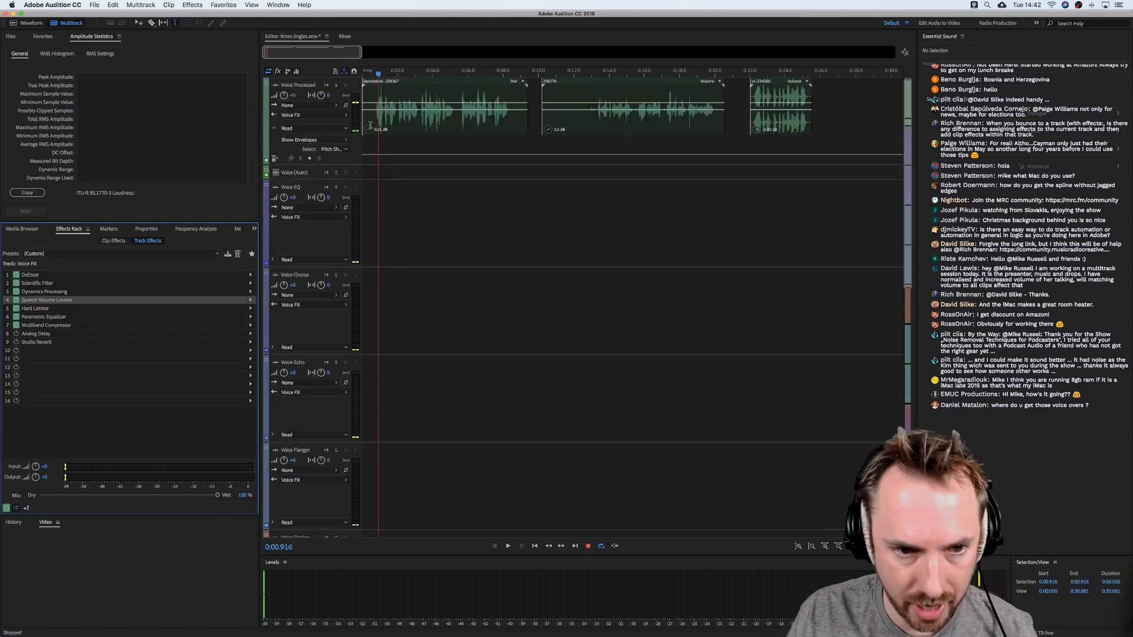
Show the media files and trim the excess from both ends of the 238276 clip and the third voice clip.
{"action": "left_click", "coordinate": [370, 125]}
{"action": "left_click", "coordinate": [18, 230]}
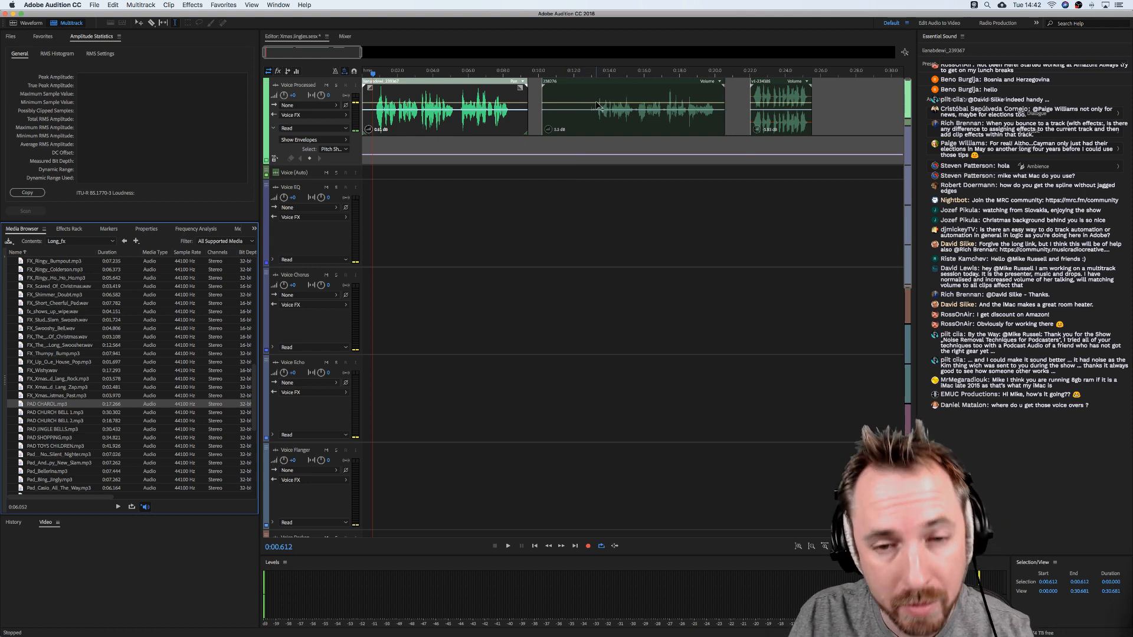
{"action": "left_click_drag", "start_coordinate": [597, 118], "coordinate": [534, 118]}
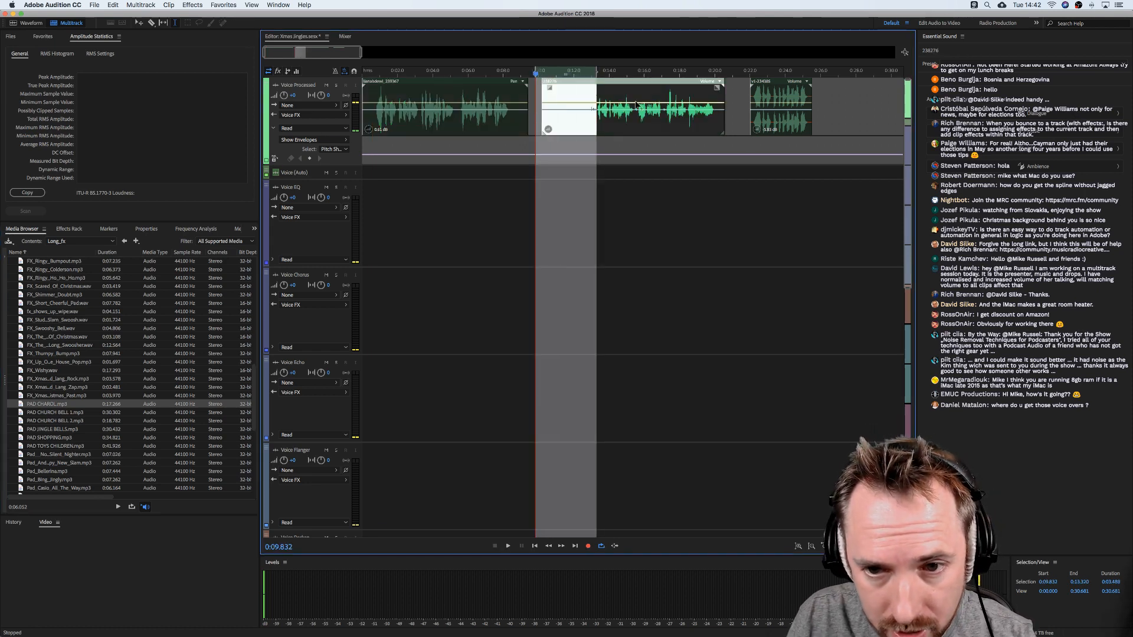
{"action": "key", "text": "Delete"}
{"action": "left_click_drag", "start_coordinate": [716, 116], "coordinate": [739, 117]}
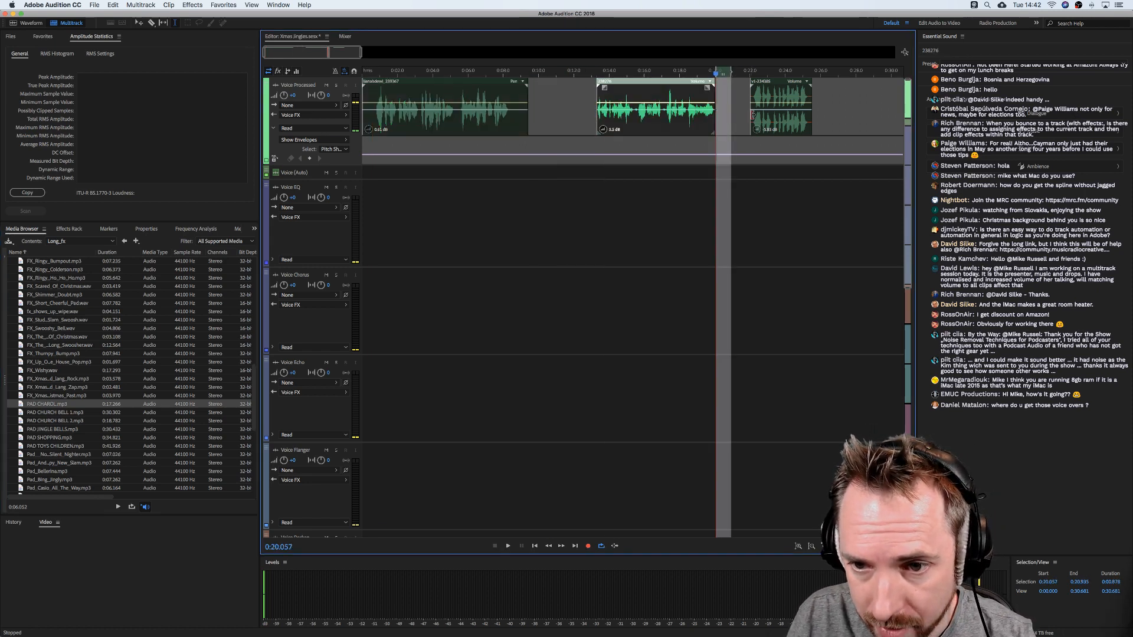
{"action": "left_click", "coordinate": [753, 115]}
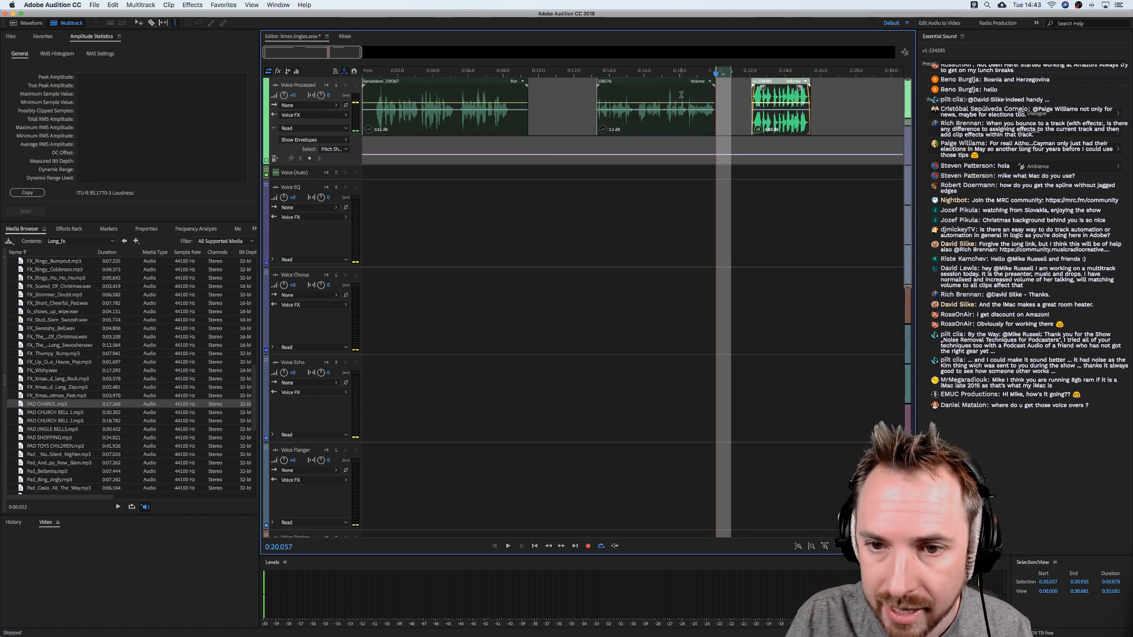
{"action": "left_click", "coordinate": [610, 89]}
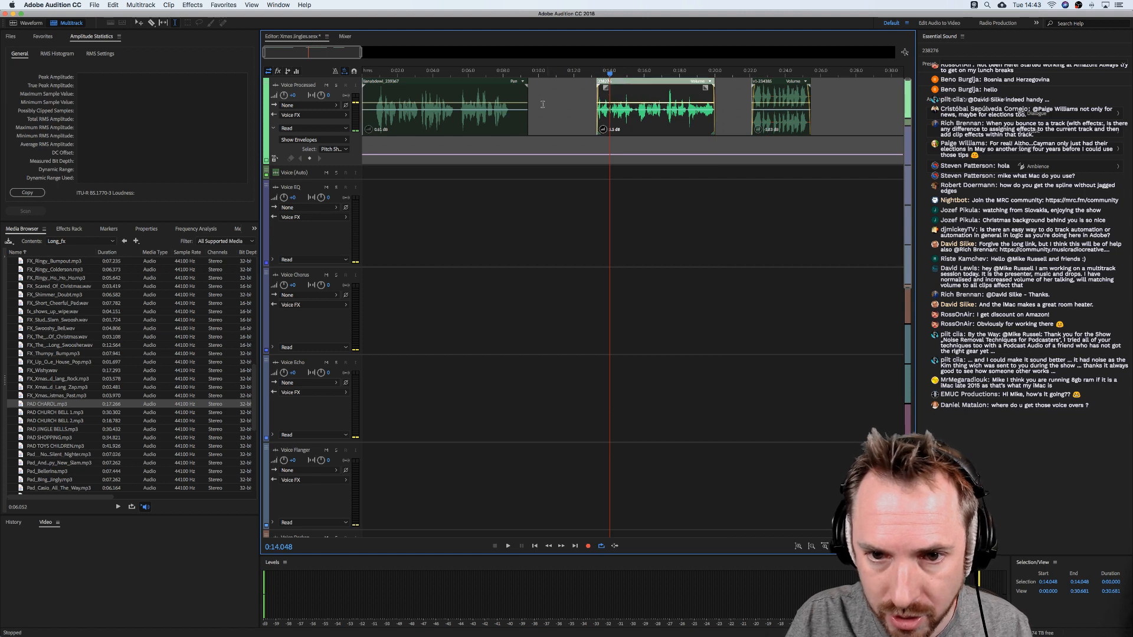
Trim the silence from the start and end of the Sarabdewi_239367 clip.
{"action": "left_click", "coordinate": [511, 91]}
{"action": "left_click_drag", "start_coordinate": [528, 97], "coordinate": [509, 97]}
{"action": "left_click", "coordinate": [366, 97]}
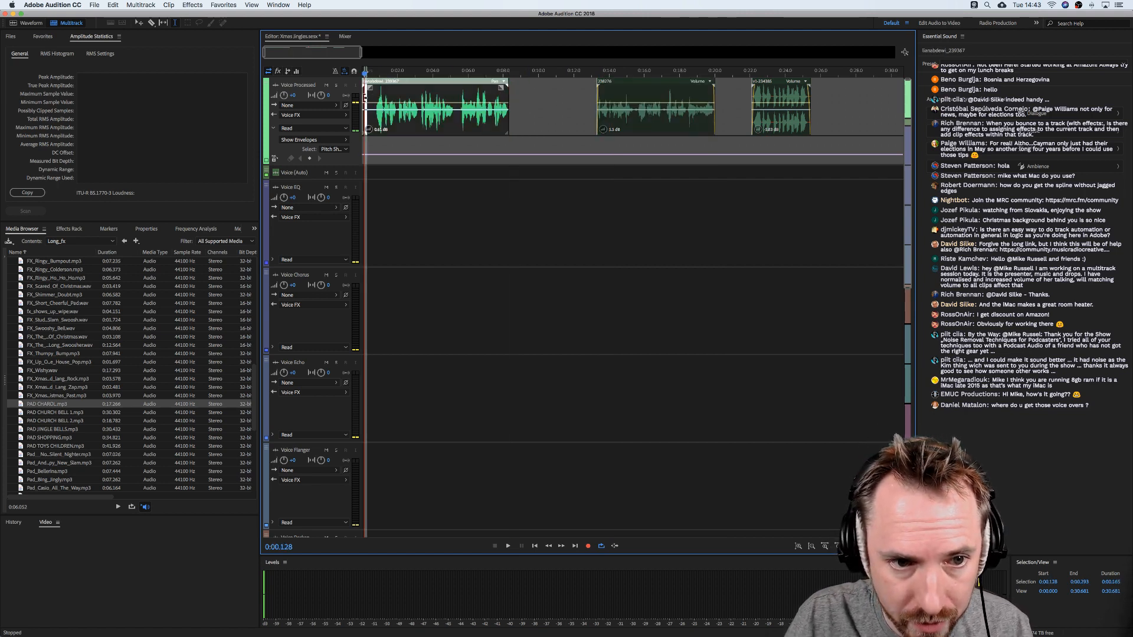
{"action": "left_click_drag", "start_coordinate": [363, 106], "coordinate": [384, 88]}
{"action": "left_click", "coordinate": [570, 109]}
{"action": "left_click_drag", "start_coordinate": [508, 119], "coordinate": [509, 120]}
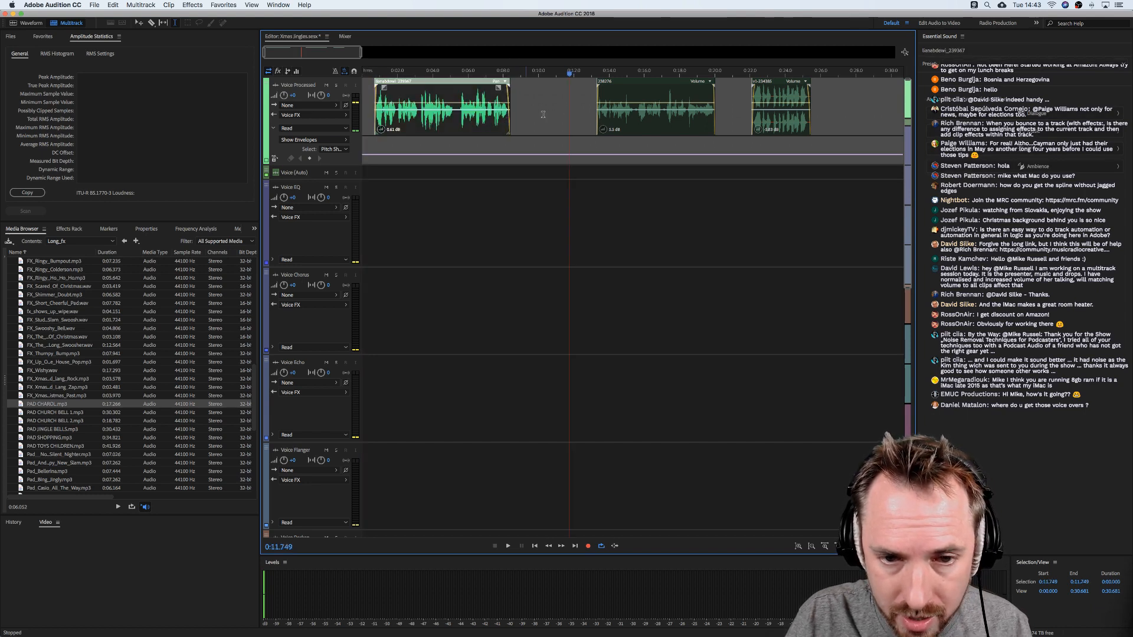
{"action": "left_click", "coordinate": [578, 109]}
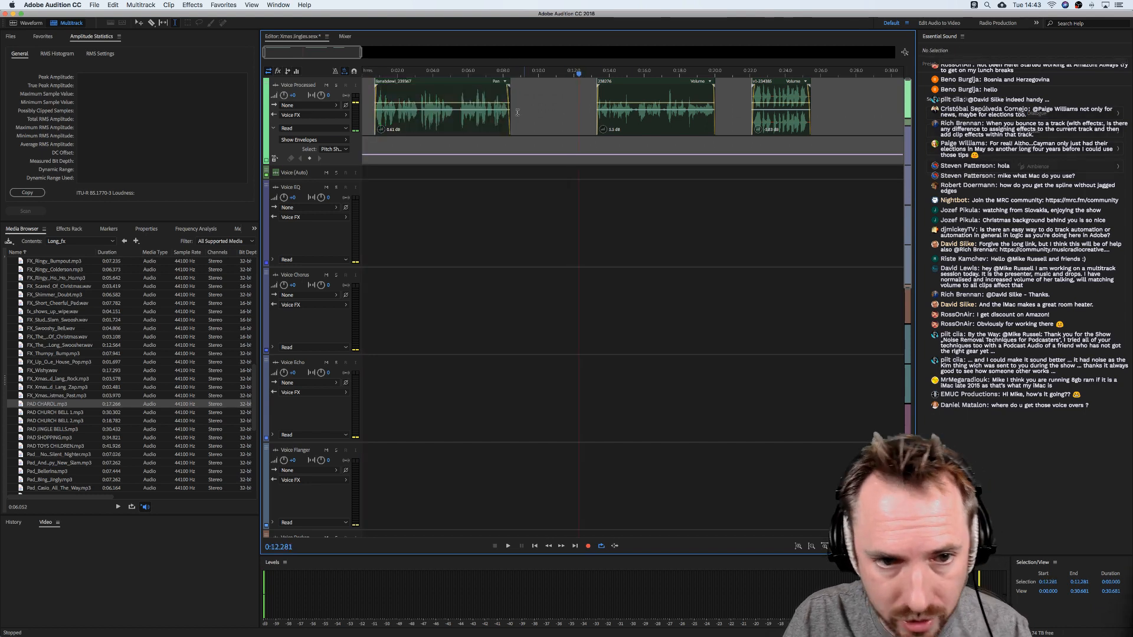
{"action": "left_click", "coordinate": [51, 414]}
{"action": "left_click_drag", "start_coordinate": [42, 415], "coordinate": [354, 489]}
{"action": "scroll", "coordinate": [387, 378], "scroll_direction": "down", "scroll_amount": 3}
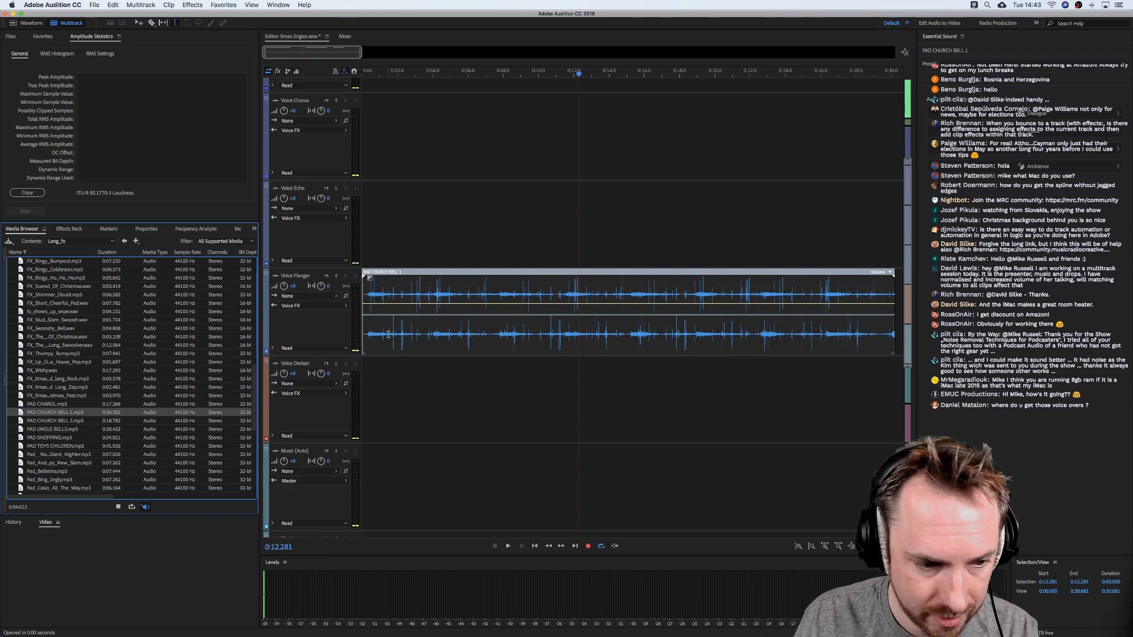
{"action": "left_click", "coordinate": [388, 335]}
{"action": "key", "text": "Delete"}
Add PAD CHURCH BELL 2.mp3 to the session and place it at the start of the first SFX track.
{"action": "left_click", "coordinate": [76, 421]}
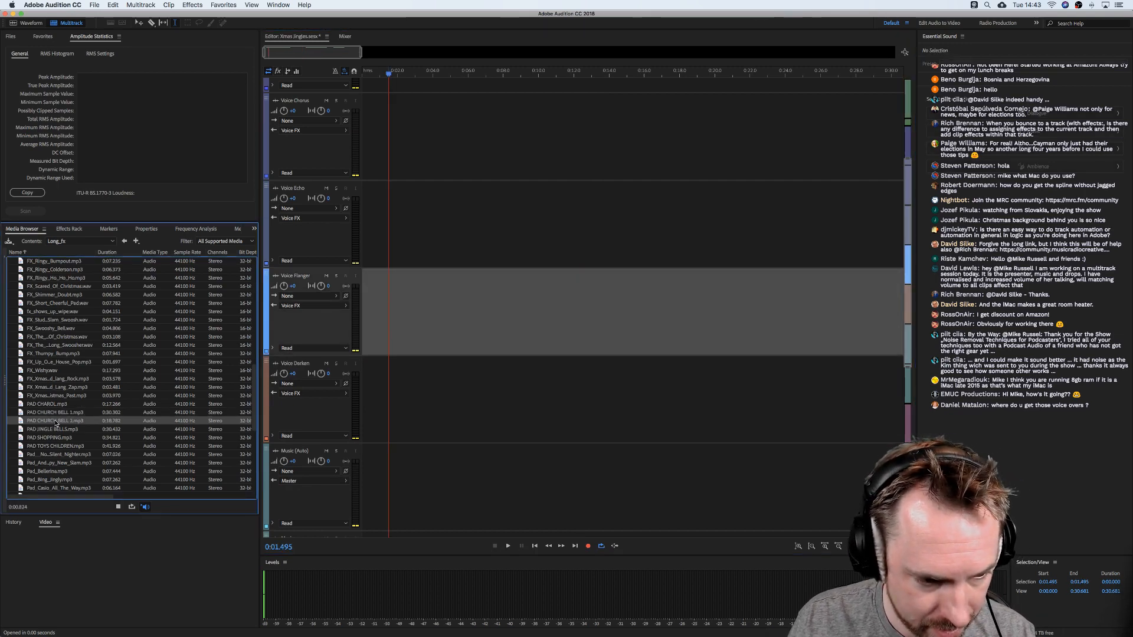
{"action": "left_click_drag", "start_coordinate": [56, 422], "coordinate": [362, 466]}
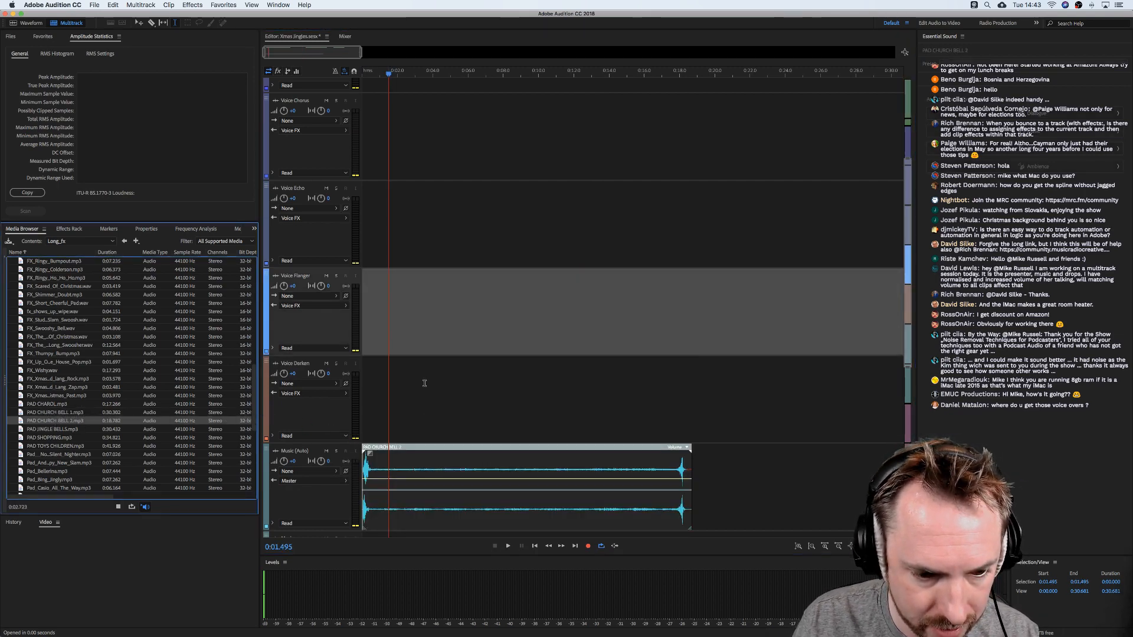
{"action": "scroll", "coordinate": [423, 382], "scroll_direction": "down", "scroll_amount": 3}
{"action": "left_click_drag", "start_coordinate": [388, 363], "coordinate": [384, 507]}
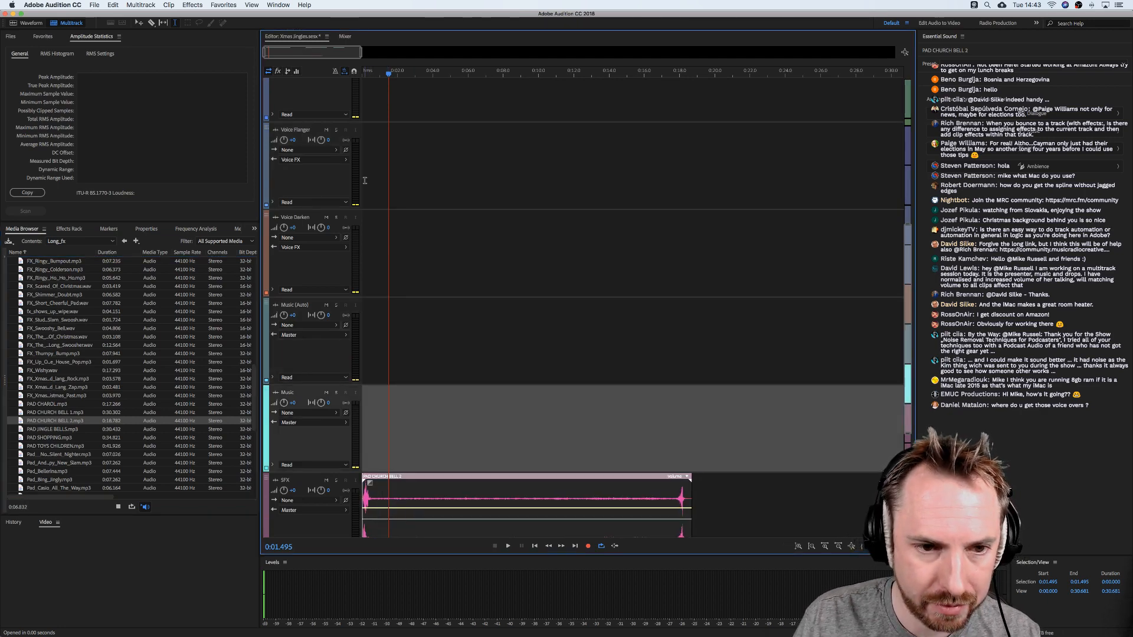
Move the 239367 voice clip to the start of the Voice Flanger track.
{"action": "scroll", "coordinate": [385, 148], "scroll_direction": "up", "scroll_amount": 5}
{"action": "scroll", "coordinate": [385, 149], "scroll_direction": "up", "scroll_amount": 4}
{"action": "left_click_drag", "start_coordinate": [381, 128], "coordinate": [373, 406]}
{"action": "scroll", "coordinate": [372, 406], "scroll_direction": "down", "scroll_amount": 5}
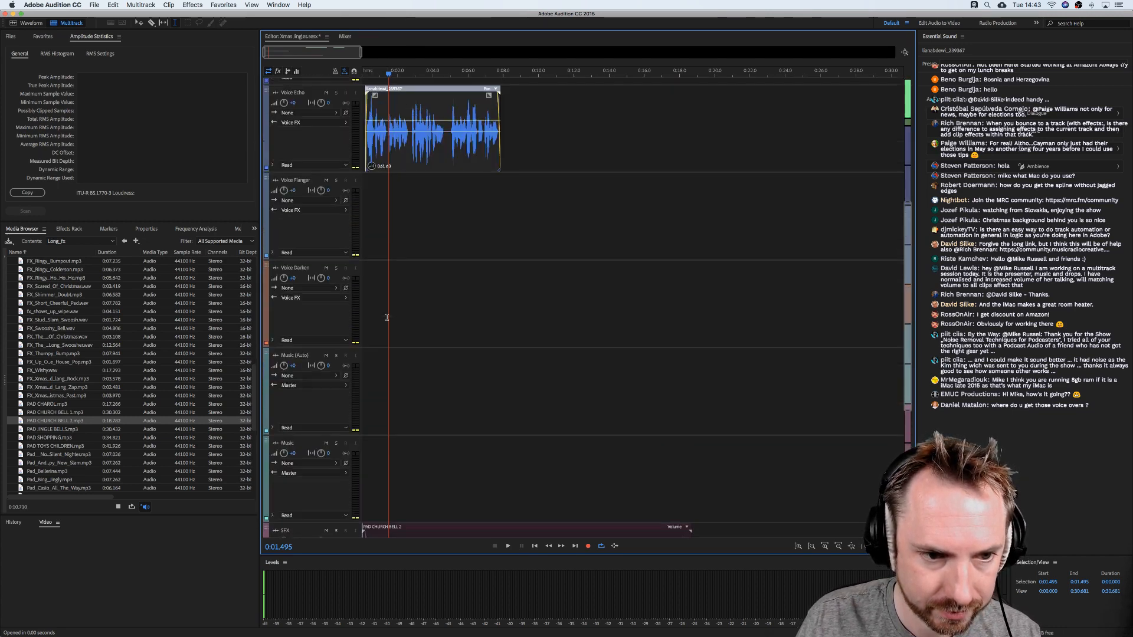
{"action": "left_click_drag", "start_coordinate": [392, 166], "coordinate": [389, 254]}
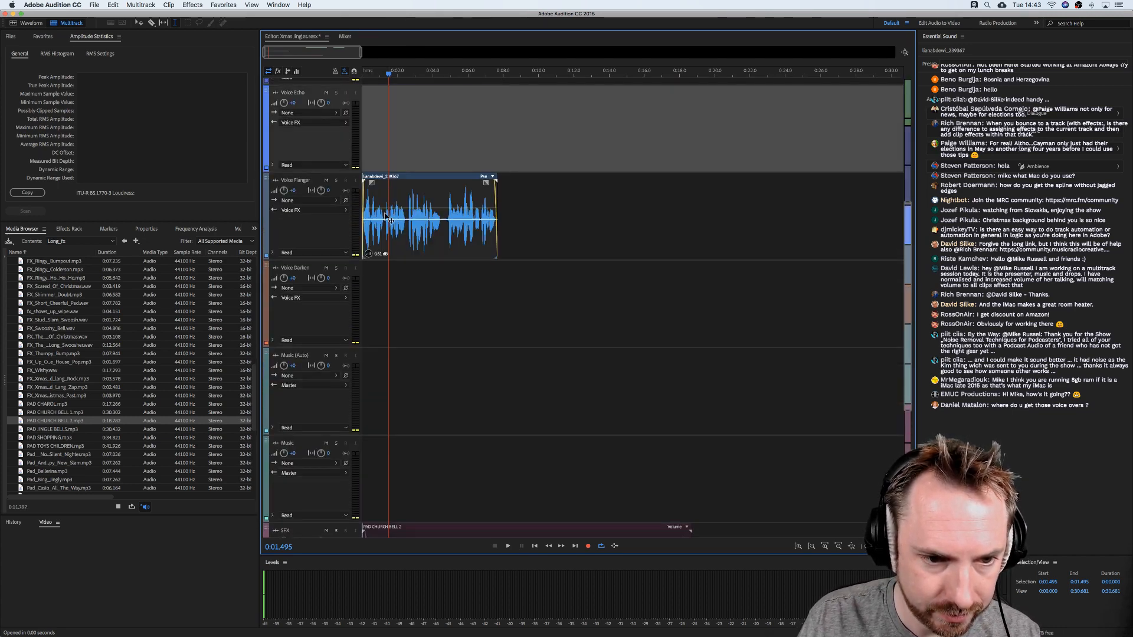
Play the opening of the session and shift the voice clip slightly later on the Voice Flanger track, just after the first bell strike.
{"action": "left_click", "coordinate": [367, 79]}
{"action": "key", "text": "space"}
{"action": "scroll", "coordinate": [374, 116], "scroll_direction": "down", "scroll_amount": 2}
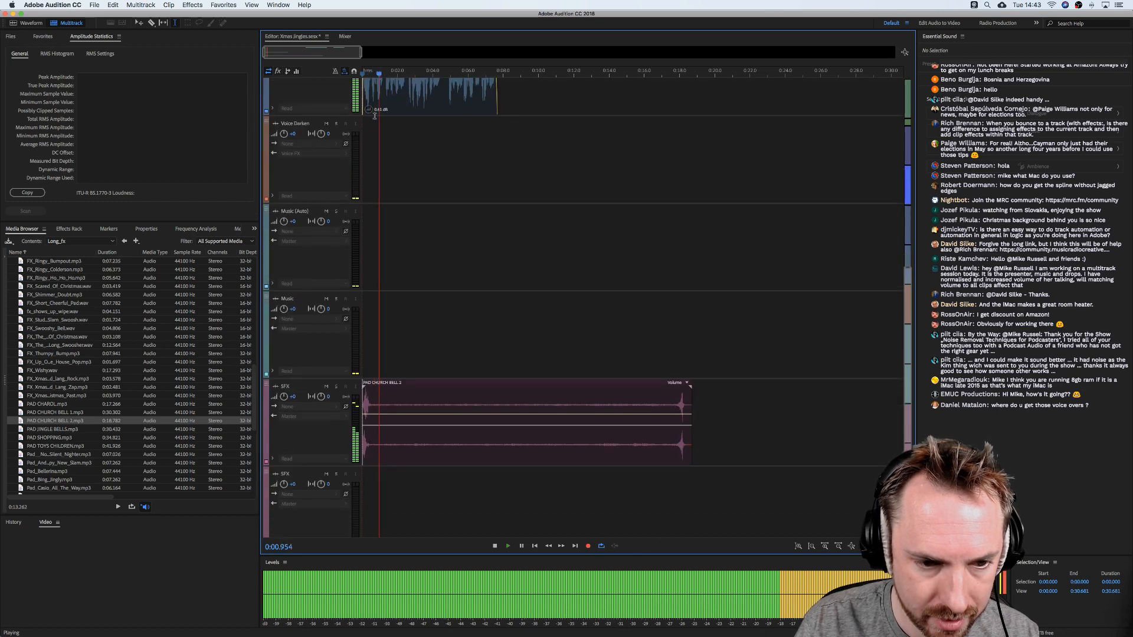
{"action": "key", "text": "space"}
{"action": "scroll", "coordinate": [375, 116], "scroll_direction": "up", "scroll_amount": 1}
{"action": "right_click", "coordinate": [375, 131]}
{"action": "left_click_drag", "start_coordinate": [381, 133], "coordinate": [387, 135]}
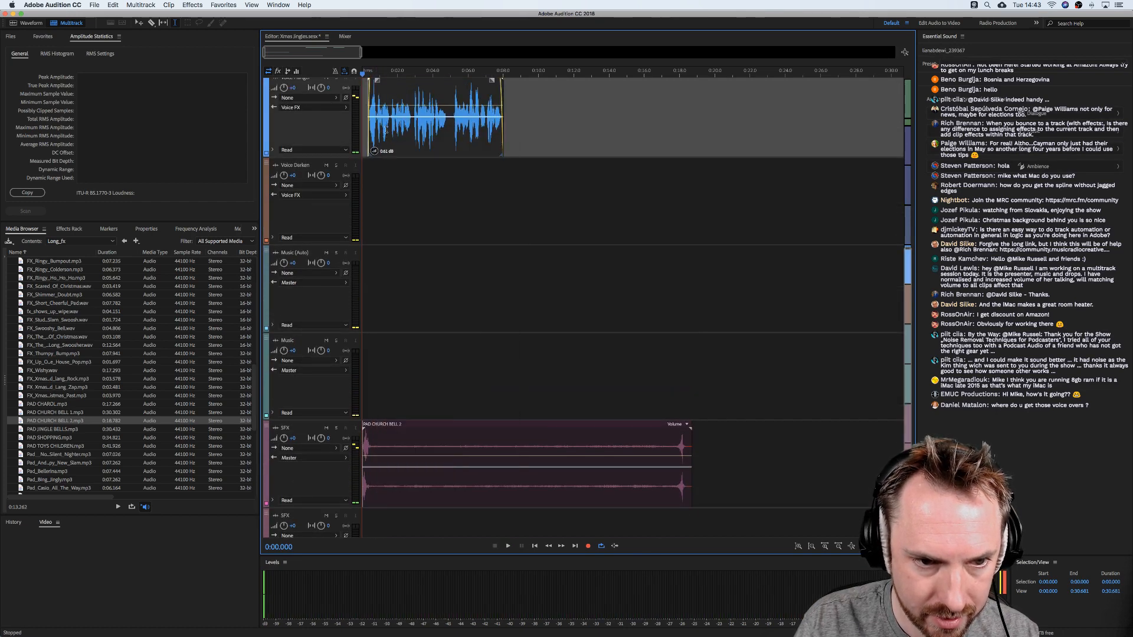
{"action": "key", "text": "space"}
{"action": "scroll", "coordinate": [371, 171], "scroll_direction": "up", "scroll_amount": 1}
{"action": "key", "text": "space"}
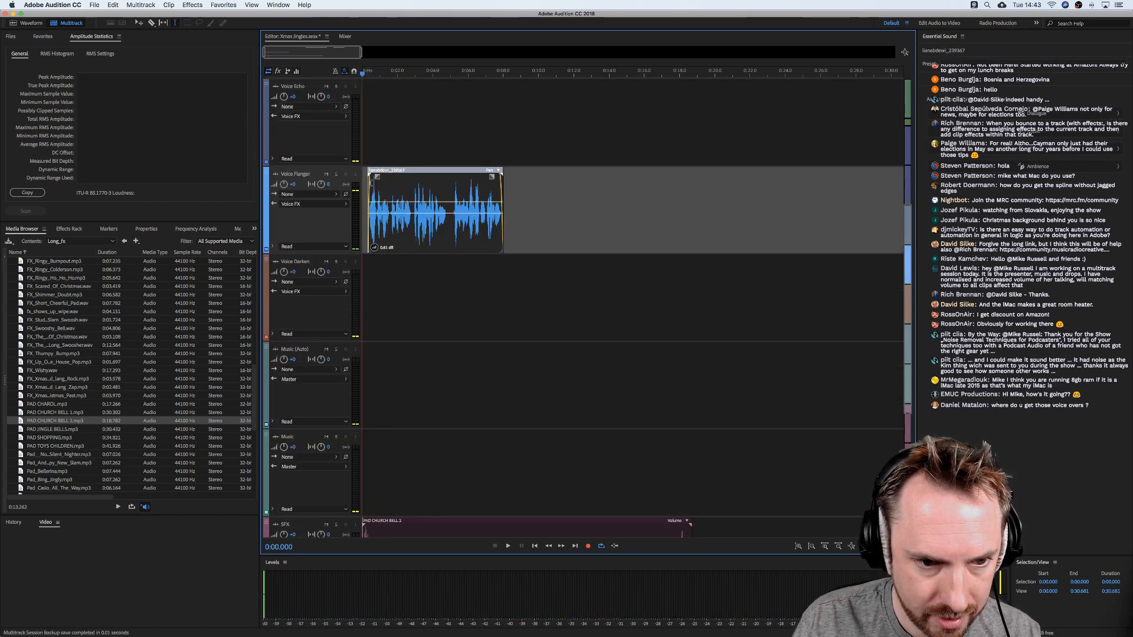
During playback, set the Voice Flanger track's Flanger to 5.84 ms initial delay, about 213° stereo phasing, 49.2% feedback and 4.048 Hz modulation rate.
{"action": "left_click", "coordinate": [67, 229]}
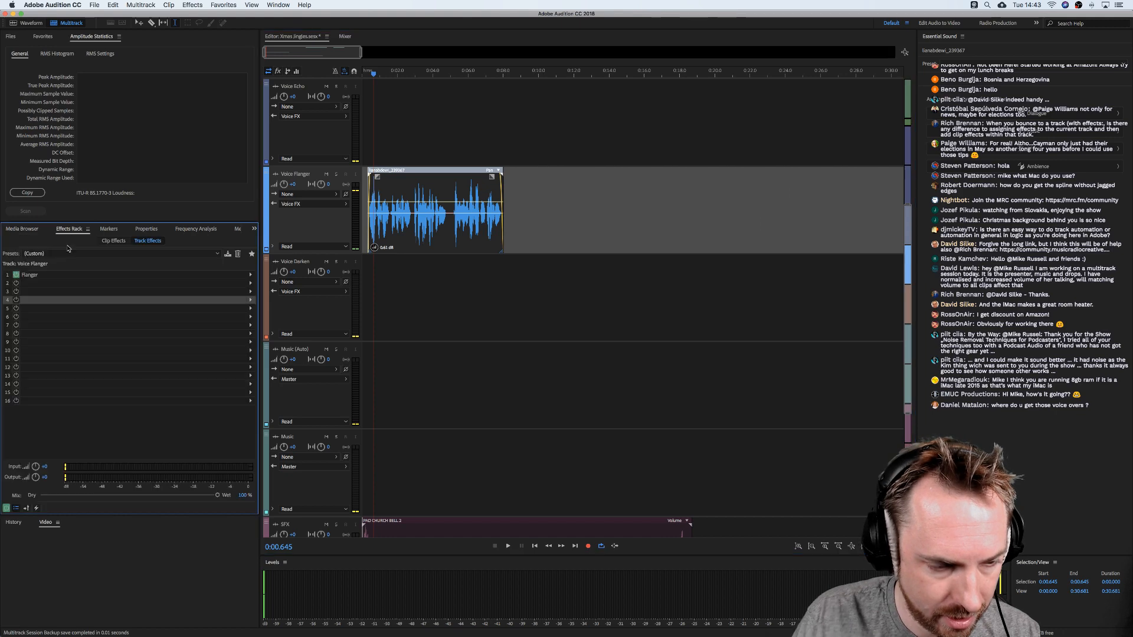
{"action": "double_click", "coordinate": [34, 276]}
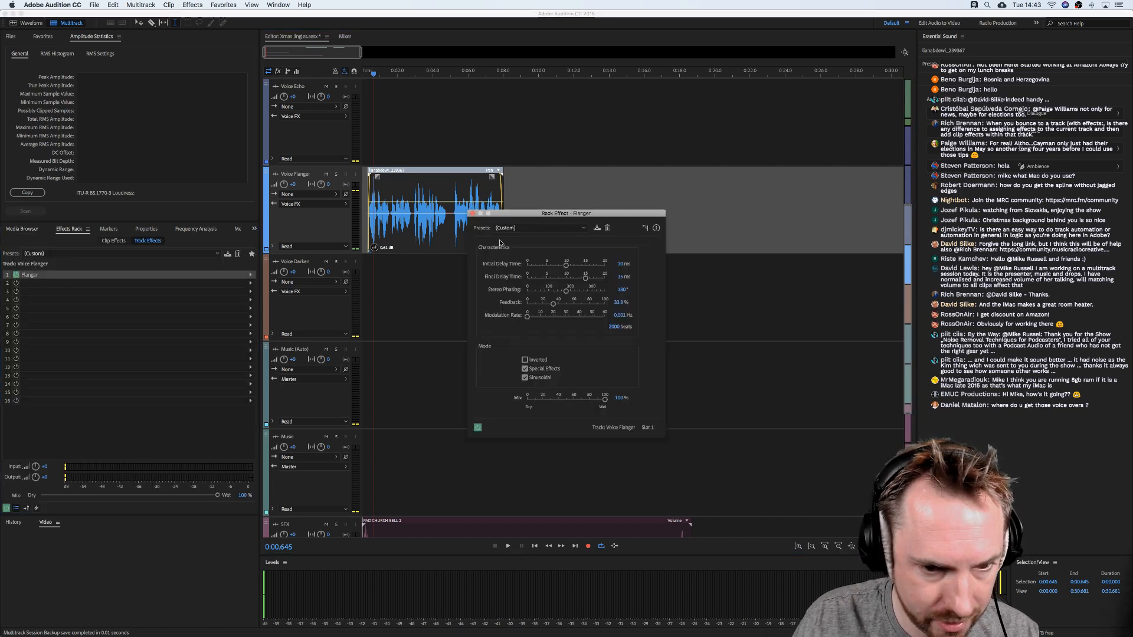
{"action": "left_click", "coordinate": [550, 266]}
{"action": "key", "text": "space"}
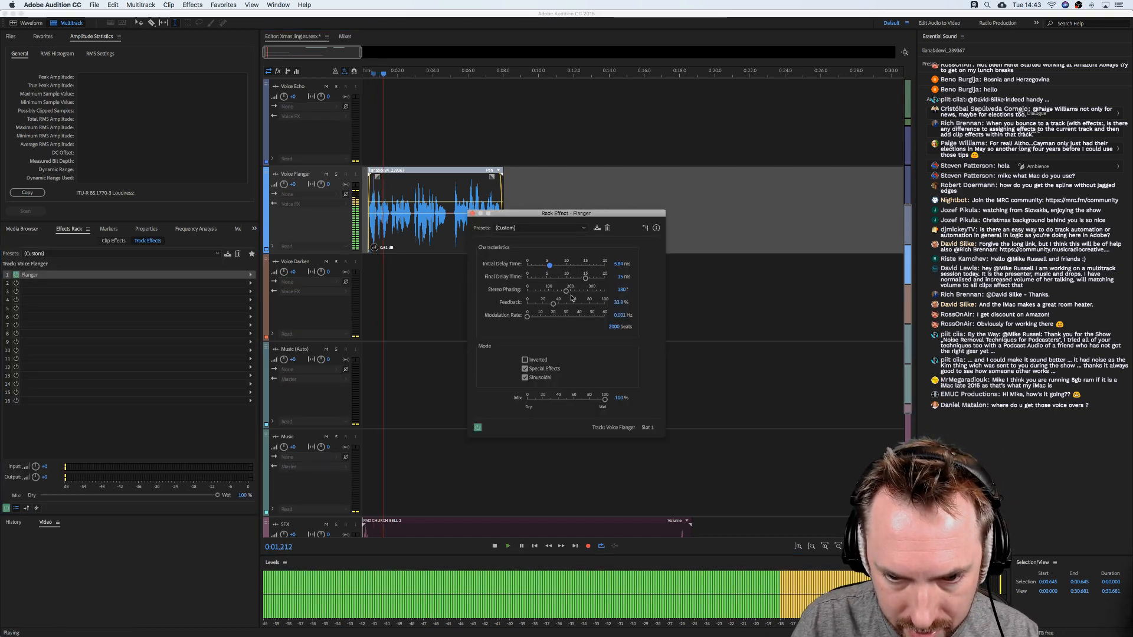
{"action": "left_click", "coordinate": [551, 291]}
{"action": "left_click", "coordinate": [588, 291]}
{"action": "left_click", "coordinate": [565, 304]}
{"action": "left_click", "coordinate": [541, 317]}
{"action": "left_click", "coordinate": [574, 291]}
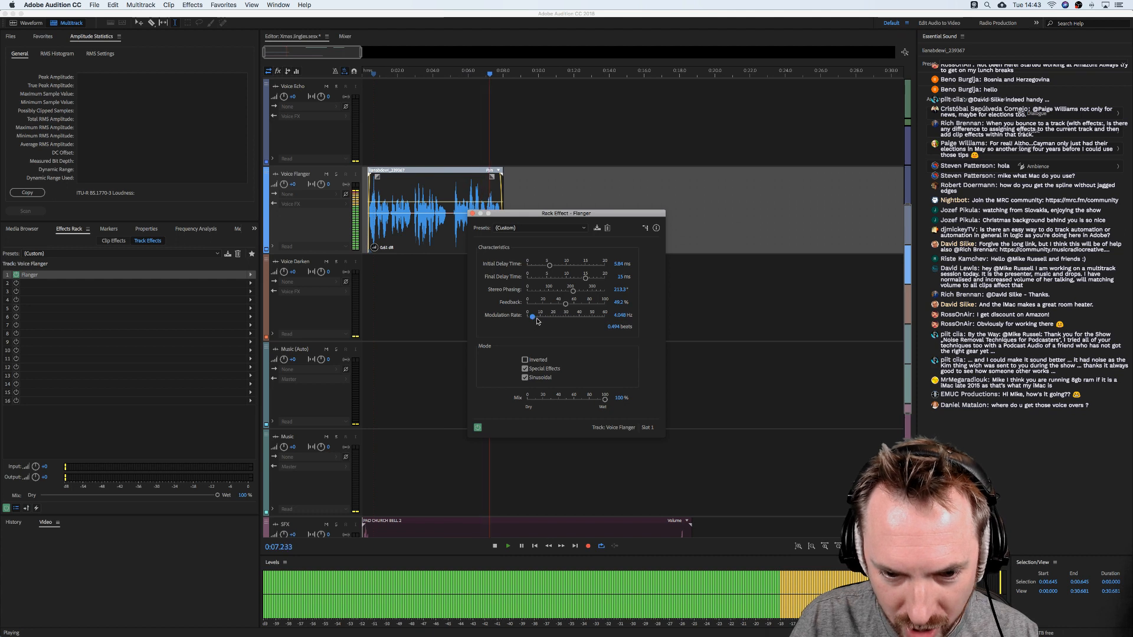
Lower the Flanger's modulation rate to 1.447 Hz and its initial delay to about 0.5 ms while auditioning the voice, and close the effect.
{"action": "key", "text": "space"}
{"action": "left_click_drag", "start_coordinate": [532, 319], "coordinate": [529, 319]}
{"action": "key", "text": "space"}
{"action": "key", "text": "space"}
{"action": "key", "text": "space"}
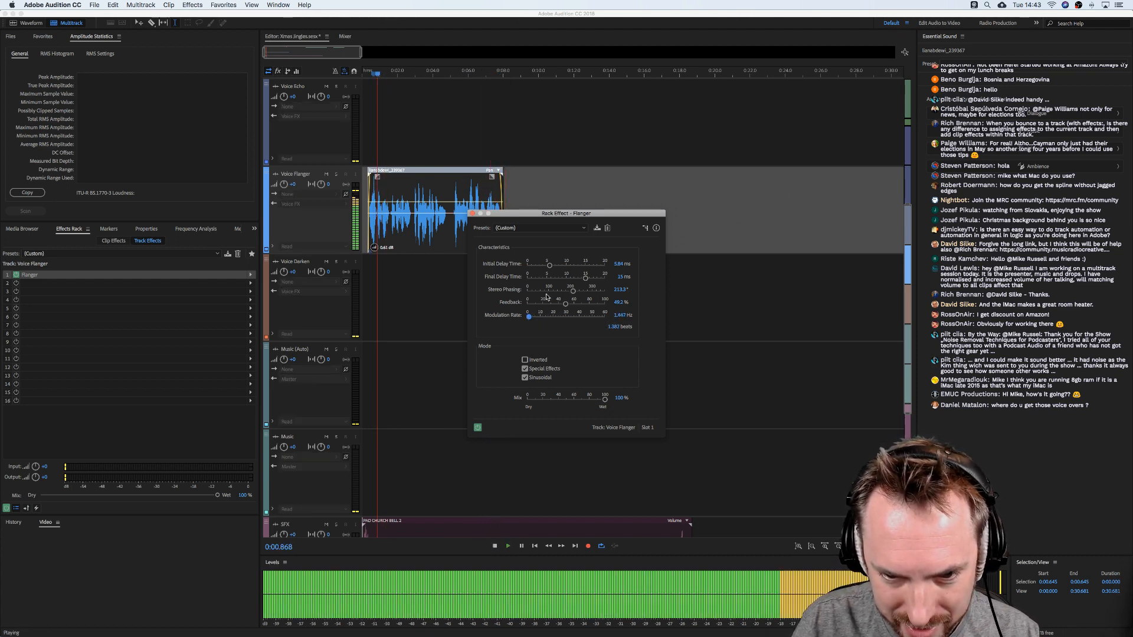
{"action": "left_click", "coordinate": [582, 267]}
{"action": "left_click_drag", "start_coordinate": [582, 267], "coordinate": [530, 267]}
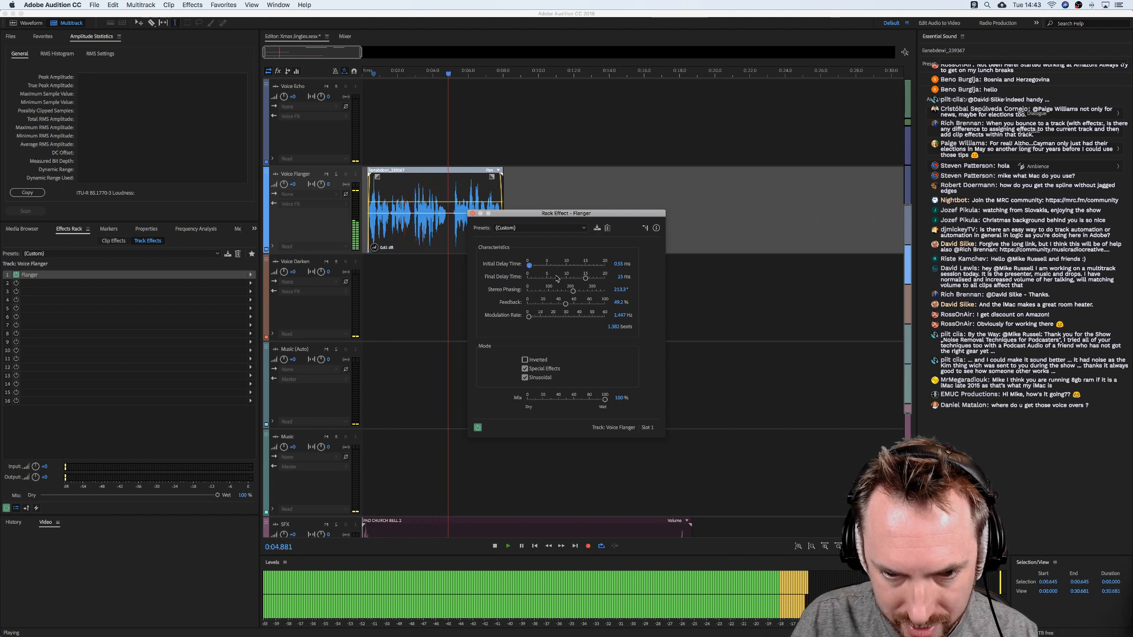
{"action": "key", "text": "space"}
{"action": "left_click", "coordinate": [471, 213]}
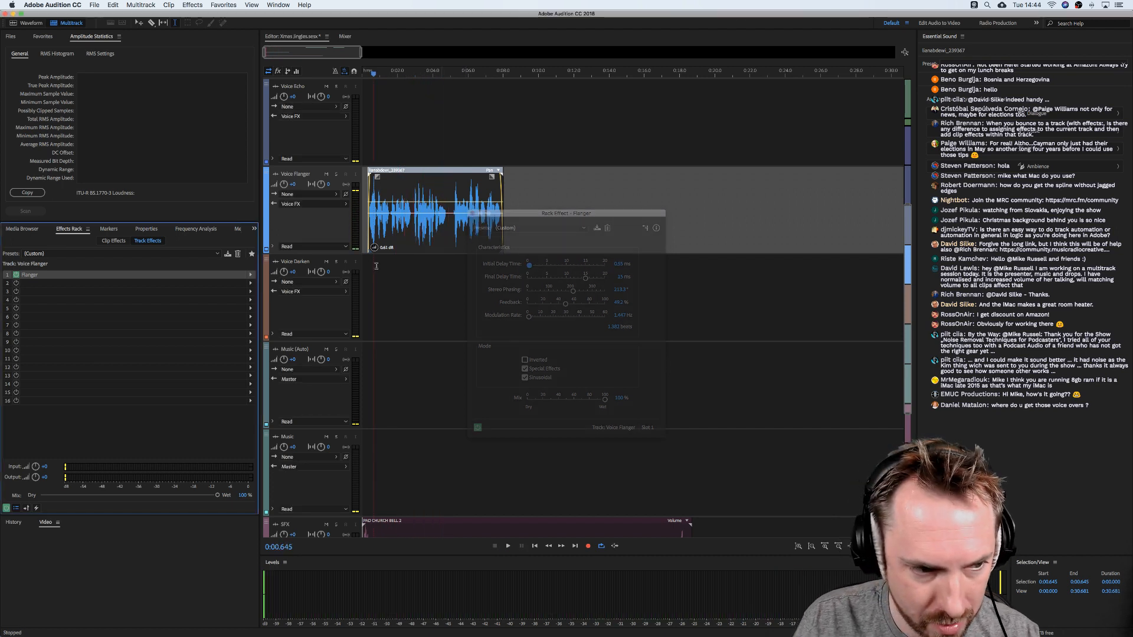
Replace the Flanger on the Voice Flanger track with the Waves VST3 plug-in MetaFlanger Stereo.
{"action": "left_click", "coordinate": [250, 274]}
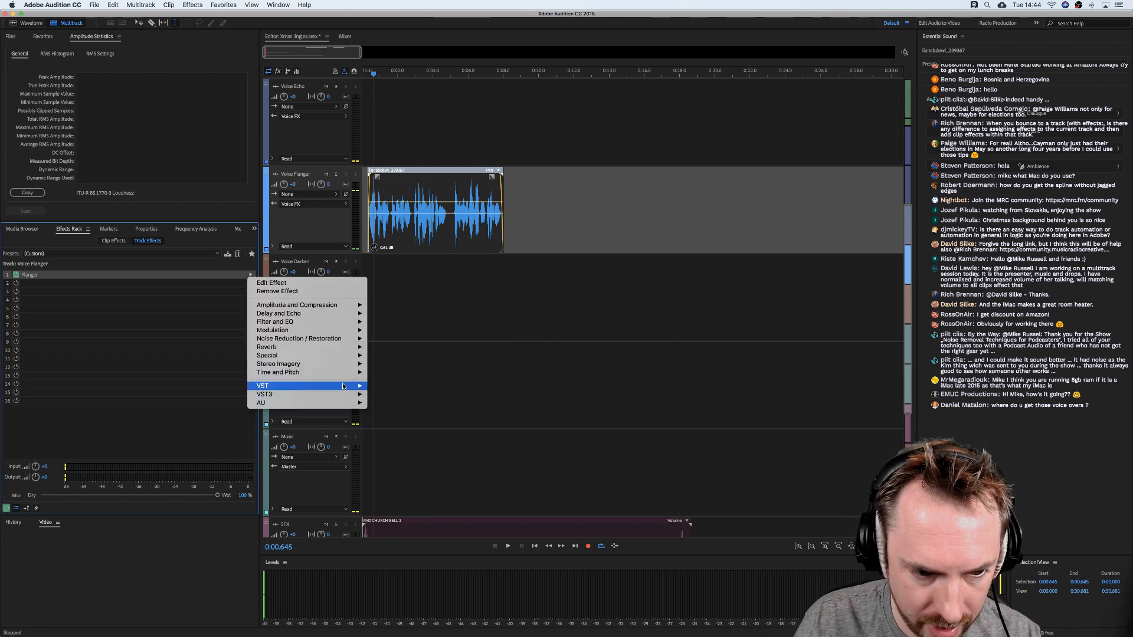
{"action": "mouse_move", "coordinate": [345, 386]}
{"action": "mouse_move", "coordinate": [416, 386]}
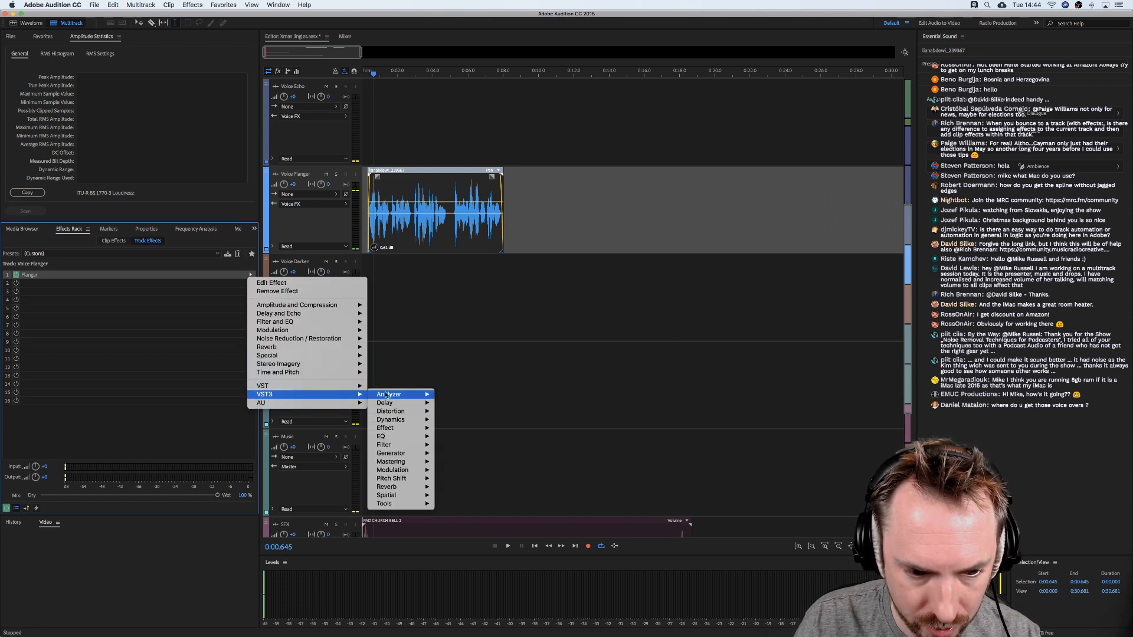
{"action": "mouse_move", "coordinate": [403, 495]}
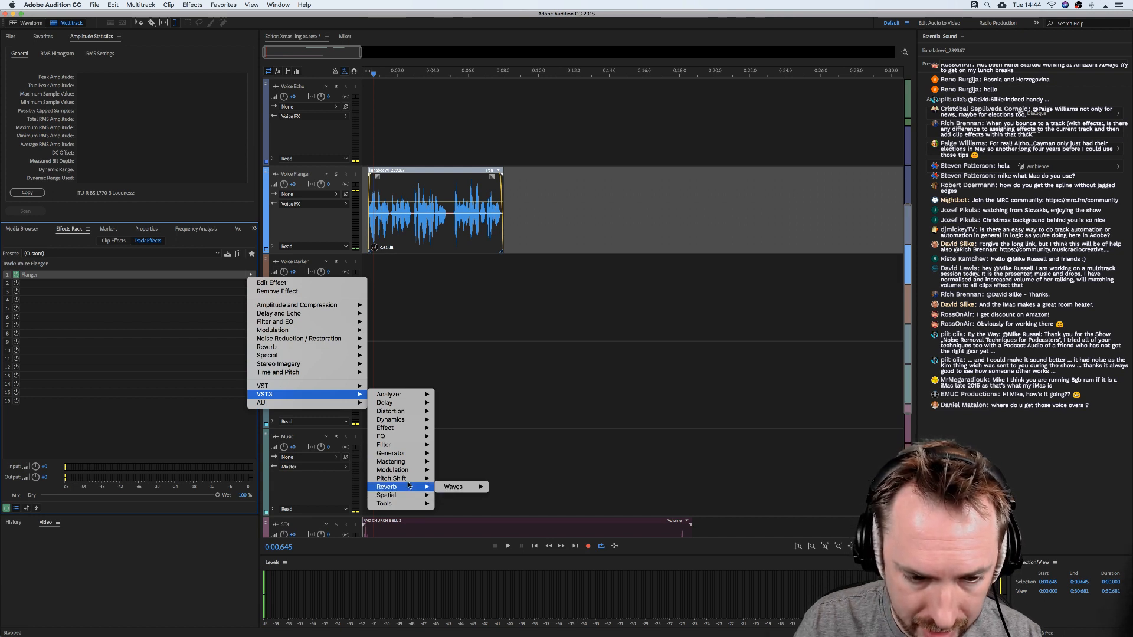
{"action": "mouse_move", "coordinate": [404, 472]}
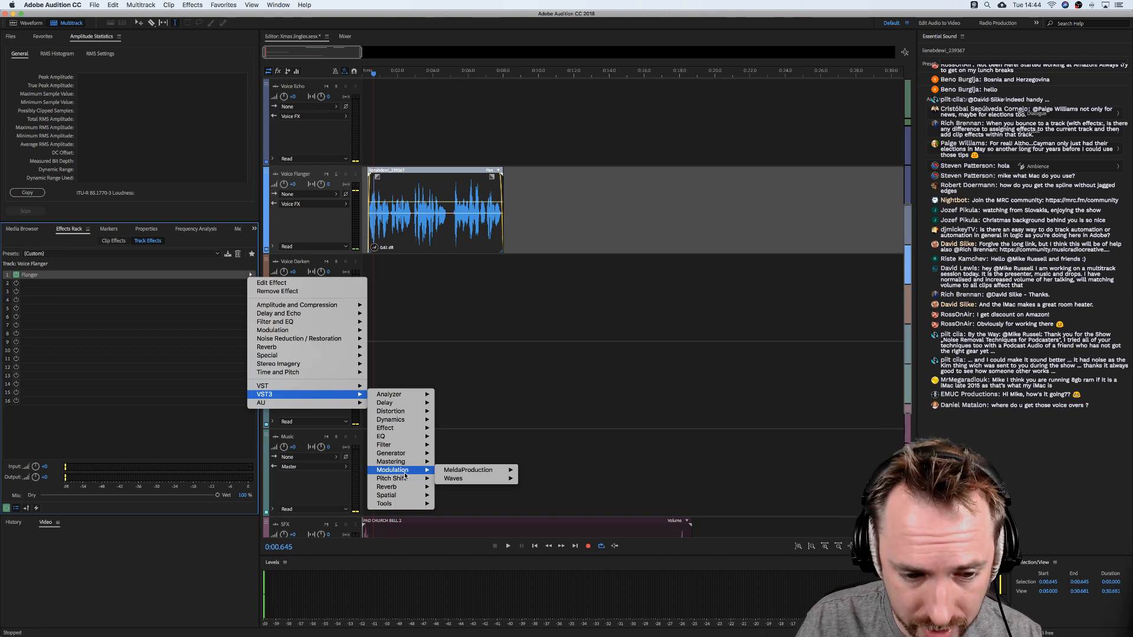
{"action": "mouse_move", "coordinate": [460, 482]}
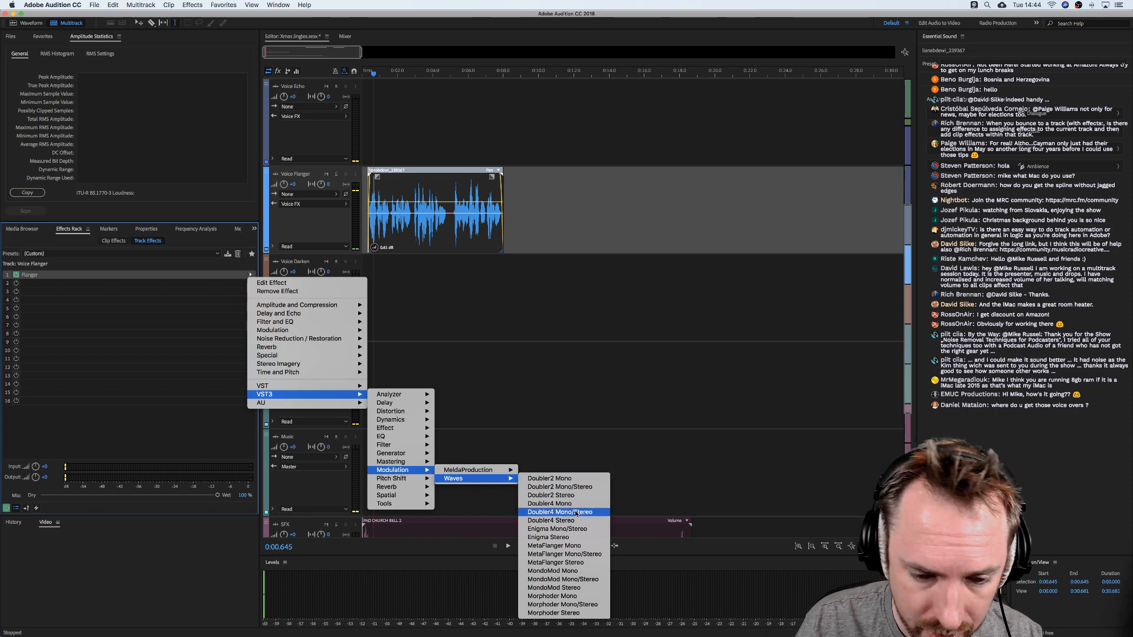
{"action": "left_click", "coordinate": [573, 564]}
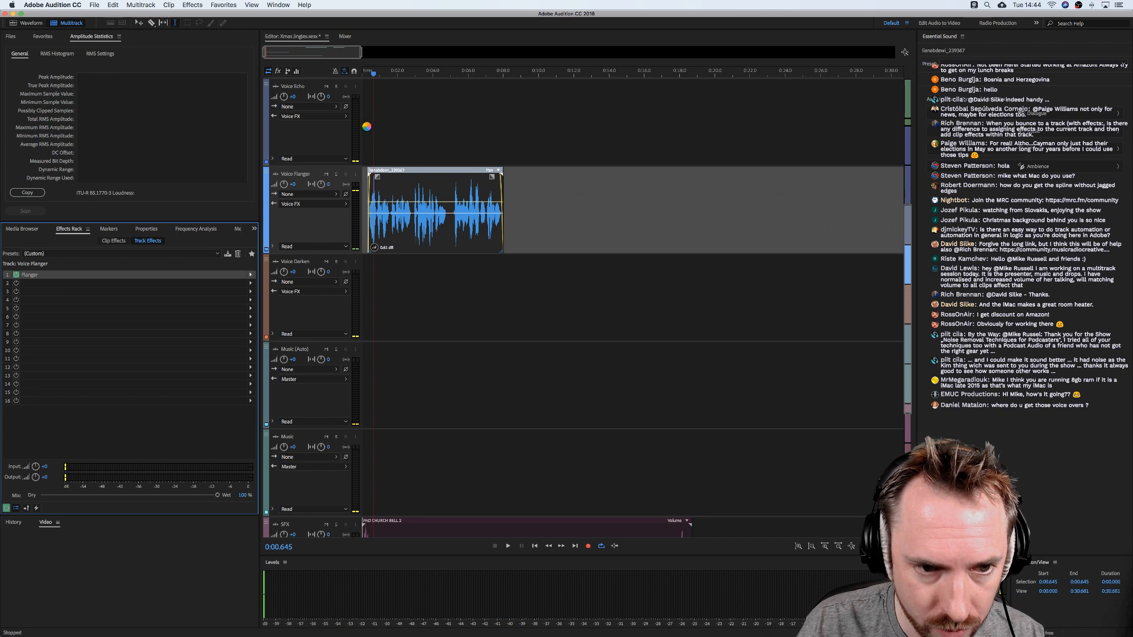
Audition MetaFlanger from the start of the voice clip, apply the Hogarth Mutron Phaser preset and close the plug-in.
{"action": "left_click", "coordinate": [367, 93]}
{"action": "key", "text": "space"}
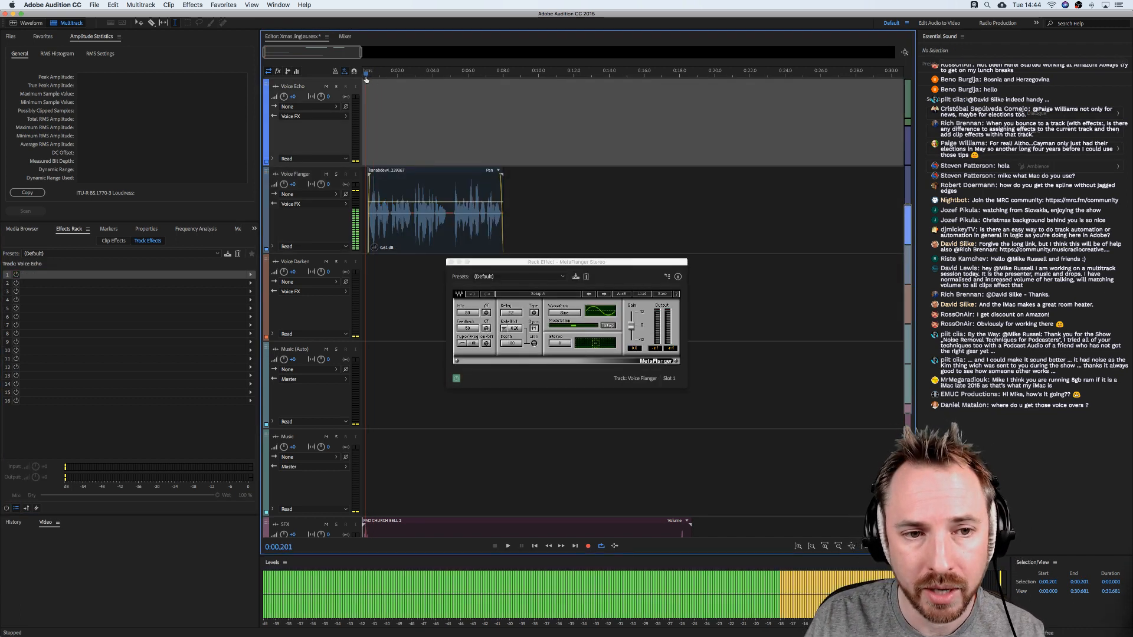
{"action": "left_click", "coordinate": [519, 276]}
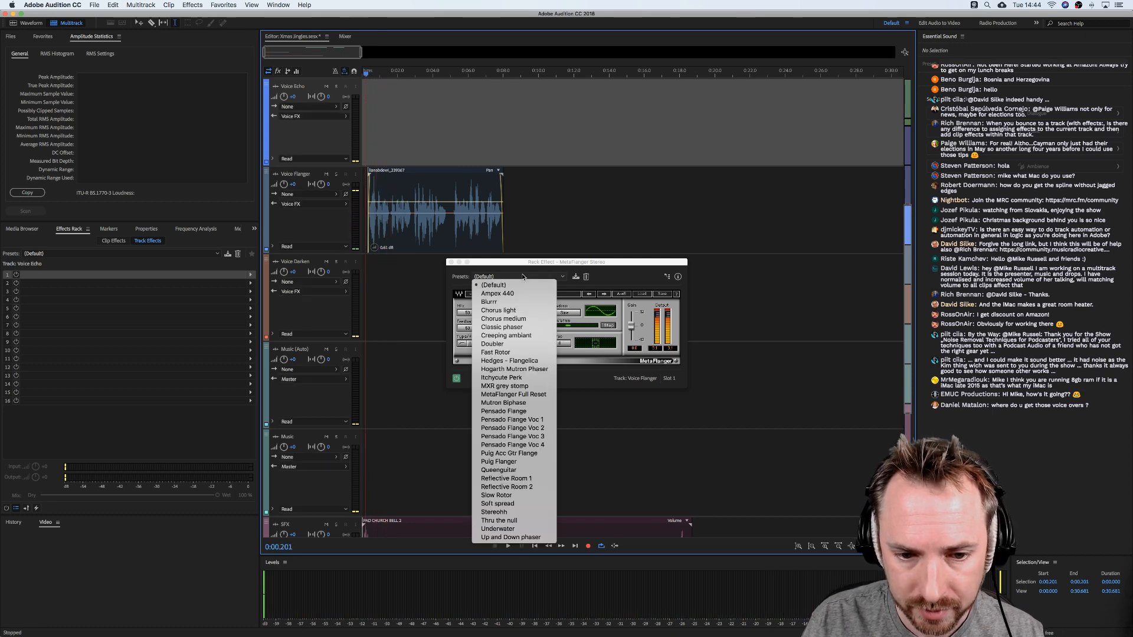
{"action": "left_click", "coordinate": [523, 370]}
{"action": "key", "text": "space"}
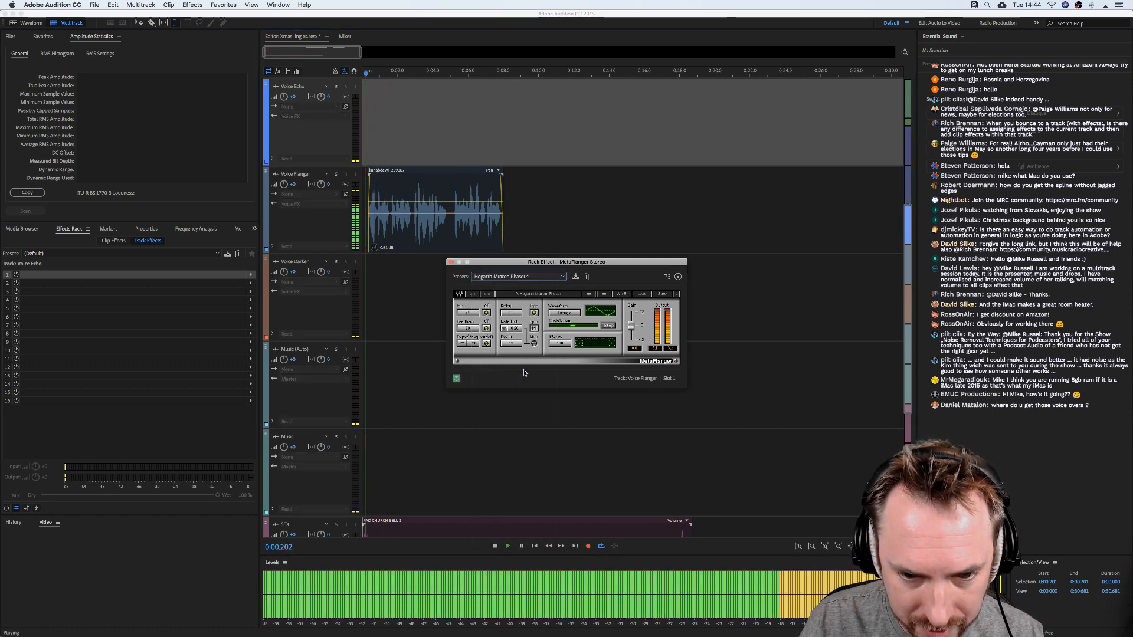
{"action": "key", "text": "space"}
{"action": "left_click", "coordinate": [451, 262]}
Split the voice clip at 2.837 s, move its second part to the Voice Echo track and play the transition.
{"action": "left_click", "coordinate": [416, 235]}
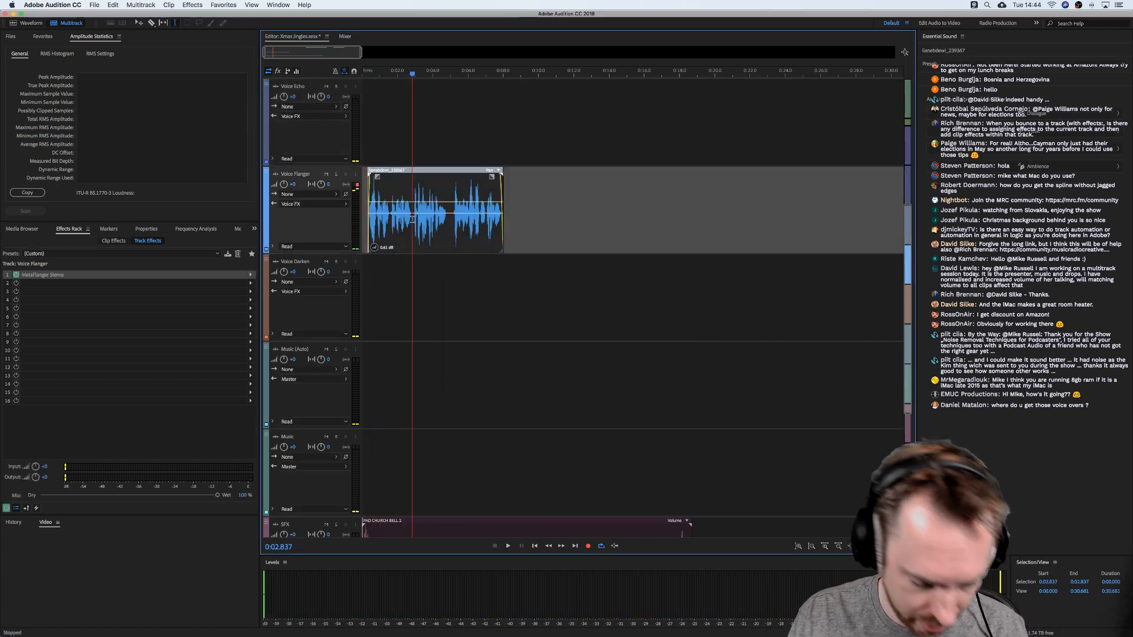
{"action": "key", "text": "super+k"}
{"action": "left_click_drag", "start_coordinate": [416, 234], "coordinate": [426, 142]}
{"action": "left_click", "coordinate": [403, 141]}
{"action": "key", "text": "space"}
{"action": "scroll", "coordinate": [442, 204], "scroll_direction": "up", "scroll_amount": 5}
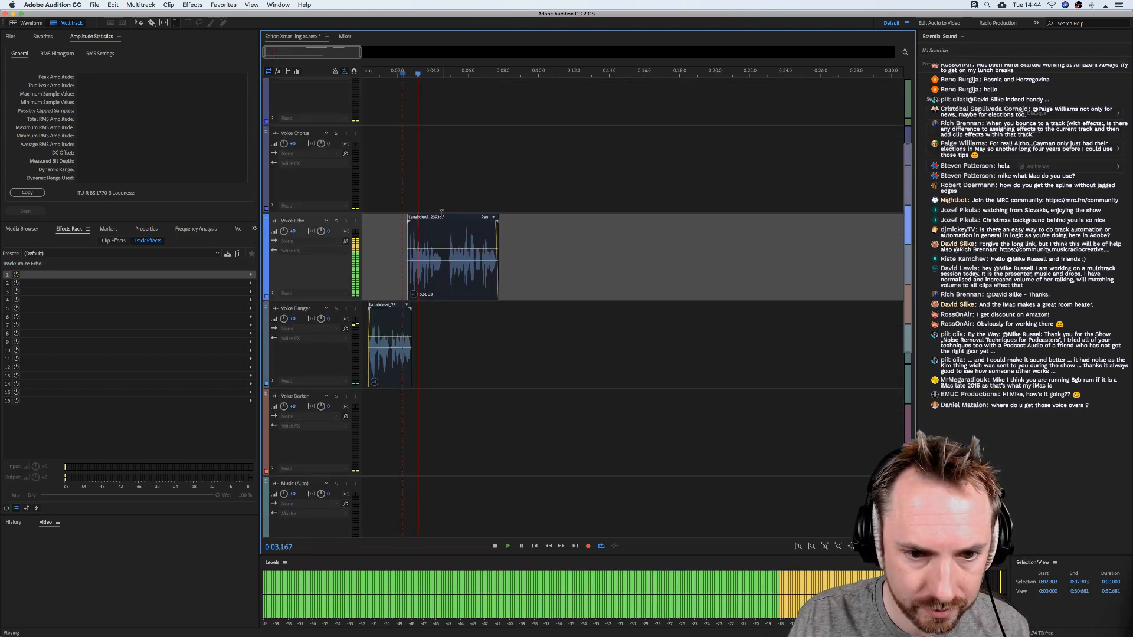
{"action": "scroll", "coordinate": [441, 216], "scroll_direction": "up", "scroll_amount": 1}
{"action": "key", "text": "space"}
Move the second part of the voice clip up to the Voice EQ track and play the transition.
{"action": "left_click_drag", "start_coordinate": [428, 380], "coordinate": [440, 199]}
{"action": "left_click", "coordinate": [390, 205]}
{"action": "key", "text": "space"}
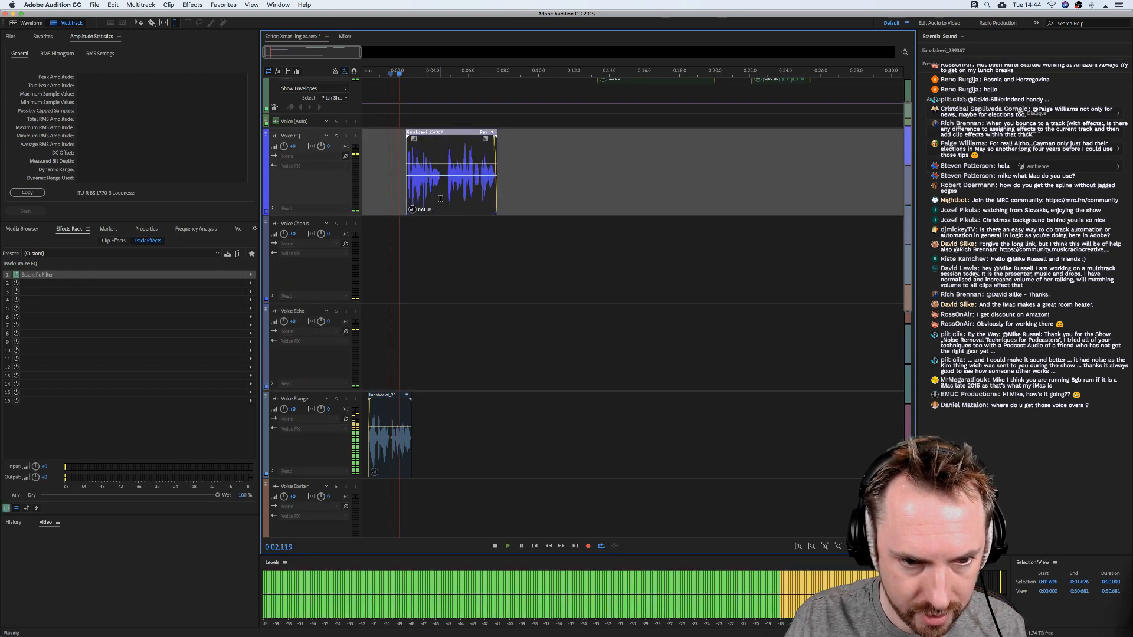
{"action": "key", "text": "space"}
Split the Voice EQ clip at the gap before its last phrase, move the final part to the Voice Echo track and play it back.
{"action": "left_click_drag", "start_coordinate": [442, 197], "coordinate": [428, 308]}
{"action": "key", "text": "super+k"}
{"action": "left_click", "coordinate": [429, 309]}
{"action": "key", "text": "space"}
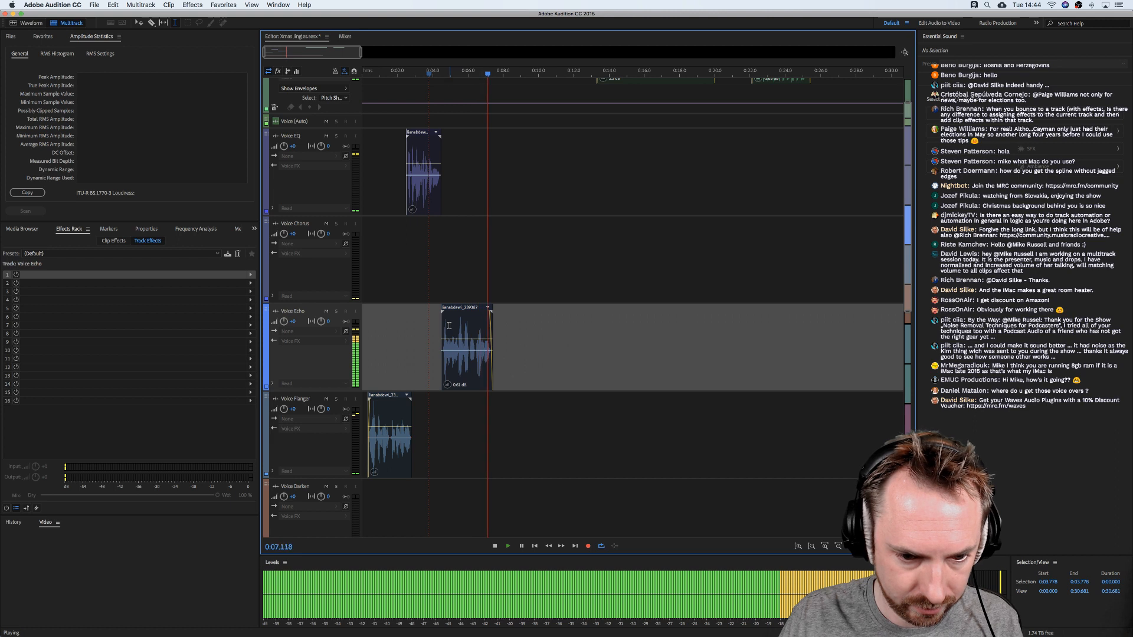
{"action": "key", "text": "space"}
Delete the church bell clip's middle from 6.033 s to 16.770 s and move its closing bell strike back to overlap the first piece.
{"action": "scroll", "coordinate": [531, 283], "scroll_direction": "down", "scroll_amount": 10}
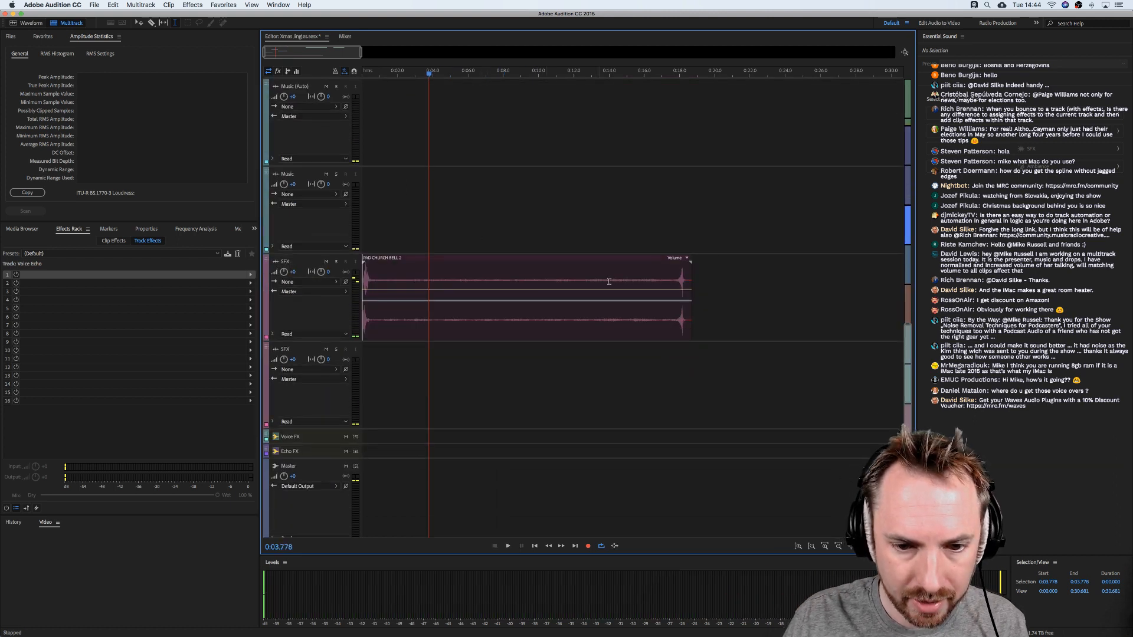
{"action": "left_click_drag", "start_coordinate": [657, 276], "coordinate": [469, 278]}
{"action": "key", "text": "Delete"}
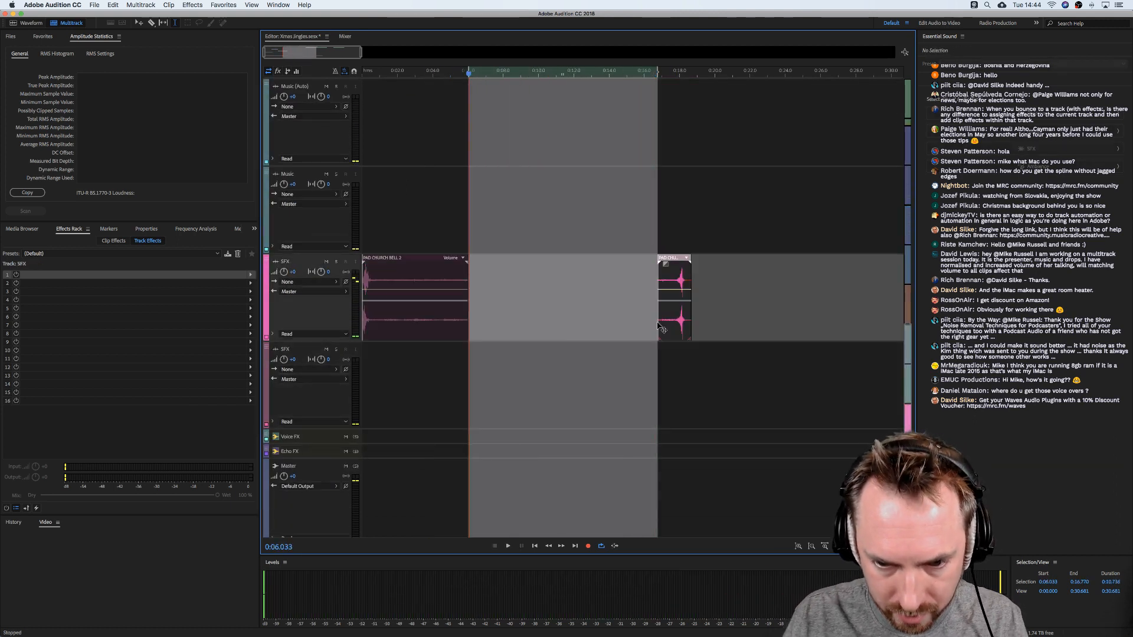
{"action": "left_click_drag", "start_coordinate": [679, 330], "coordinate": [478, 331]}
Play the end of the voice from 6.892 s and shift the closing church bell piece slightly later to match it.
{"action": "scroll", "coordinate": [469, 209], "scroll_direction": "up", "scroll_amount": 6}
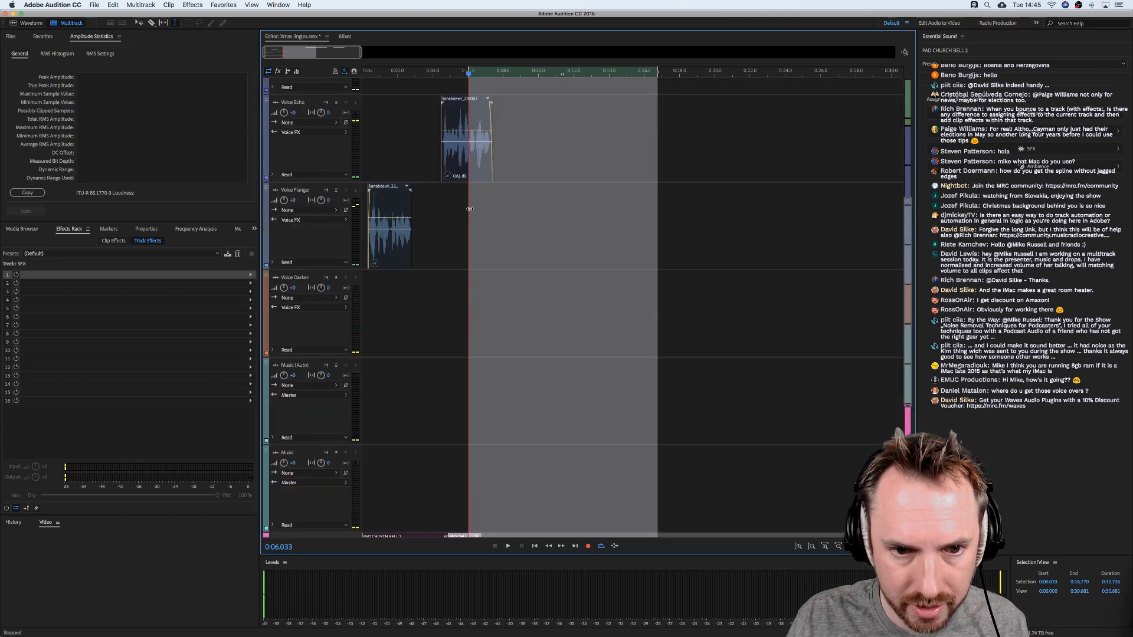
{"action": "left_click", "coordinate": [478, 204]}
{"action": "left_click", "coordinate": [484, 201]}
{"action": "key", "text": "space"}
{"action": "key", "text": "space"}
{"action": "scroll", "coordinate": [489, 218], "scroll_direction": "down", "scroll_amount": 6}
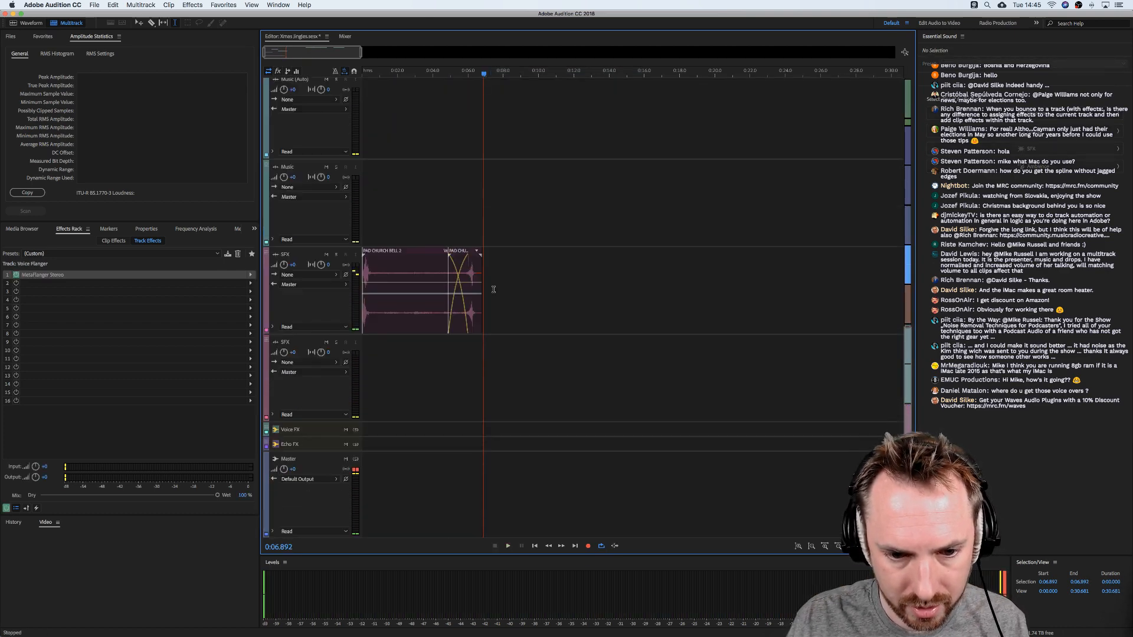
{"action": "left_click", "coordinate": [476, 284]}
{"action": "left_click_drag", "start_coordinate": [479, 289], "coordinate": [494, 289]}
{"action": "key", "text": "space"}
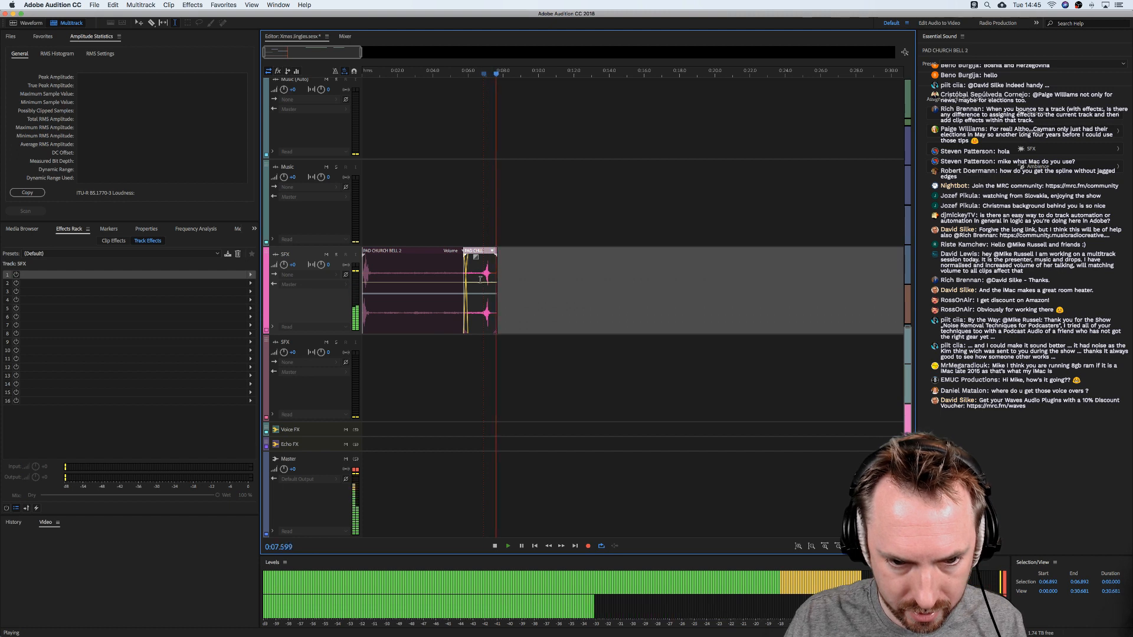
Extend the start of the closing church bell piece earlier to lengthen the crossfade, and play it from 3.554 s.
{"action": "key", "text": "space"}
{"action": "left_click_drag", "start_coordinate": [462, 272], "coordinate": [429, 276]}
{"action": "left_click", "coordinate": [425, 283]}
{"action": "key", "text": "space"}
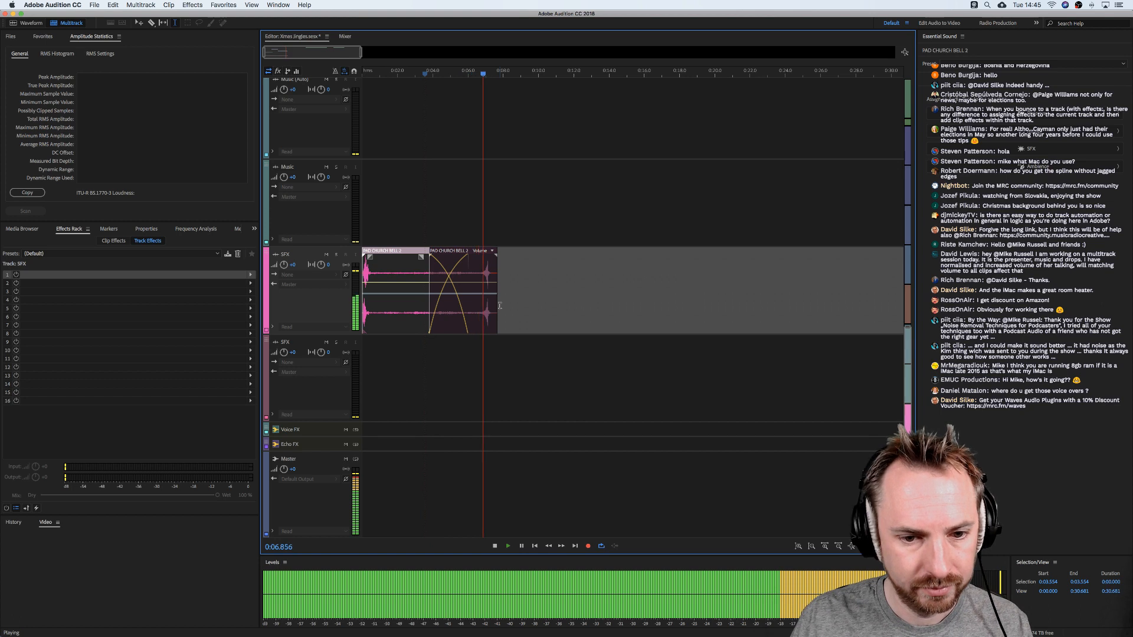
{"action": "key", "text": "space"}
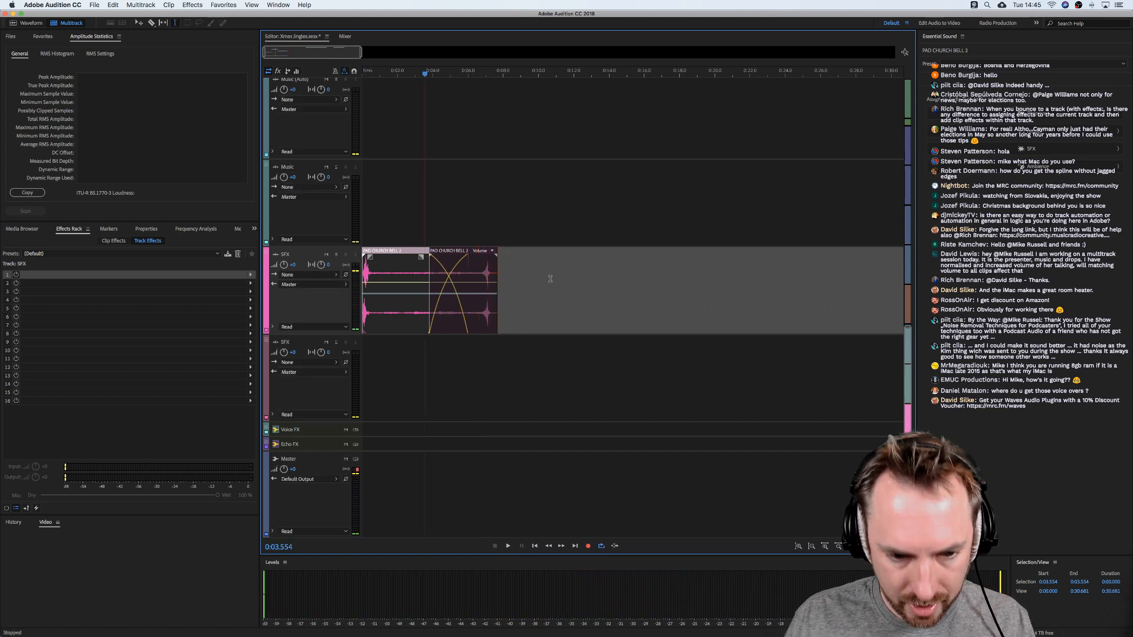
Move the playhead to 6.722 s, enlarge the Echo FX bus track and reveal its volume automation lane.
{"action": "left_click", "coordinate": [481, 450]}
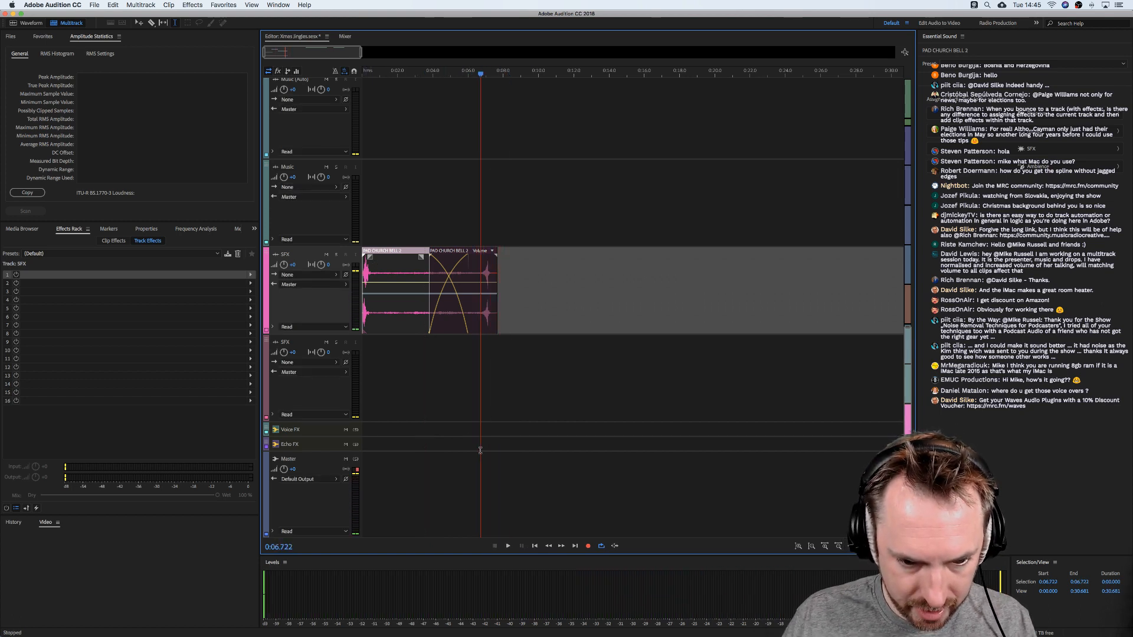
{"action": "left_click", "coordinate": [312, 450]}
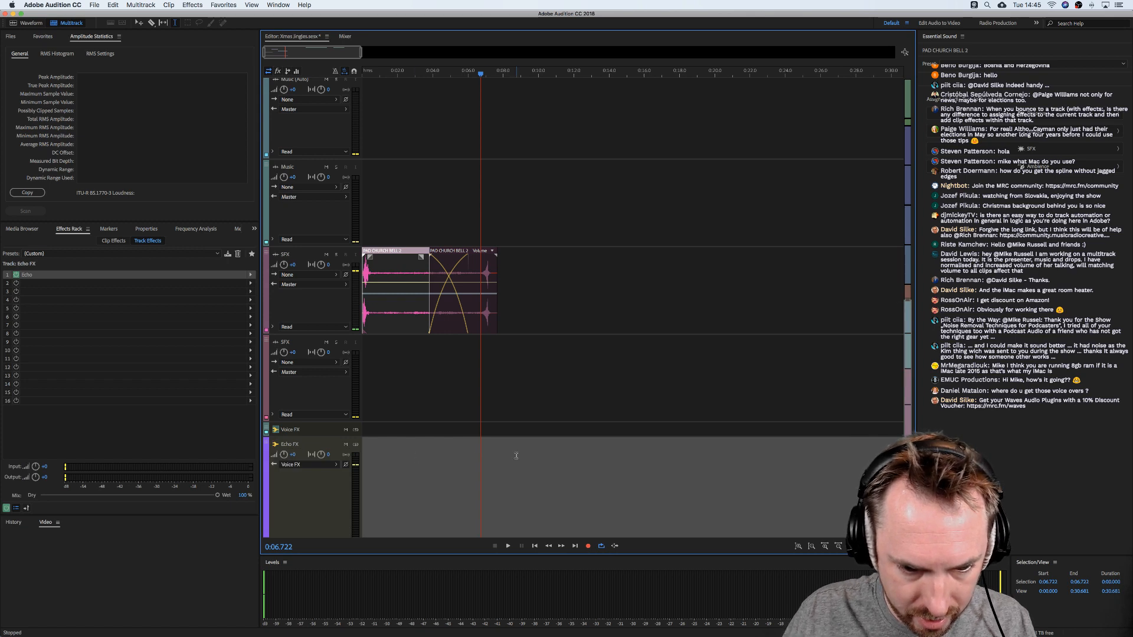
{"action": "scroll", "coordinate": [314, 454], "scroll_direction": "down", "scroll_amount": 3}
{"action": "left_click", "coordinate": [273, 489]}
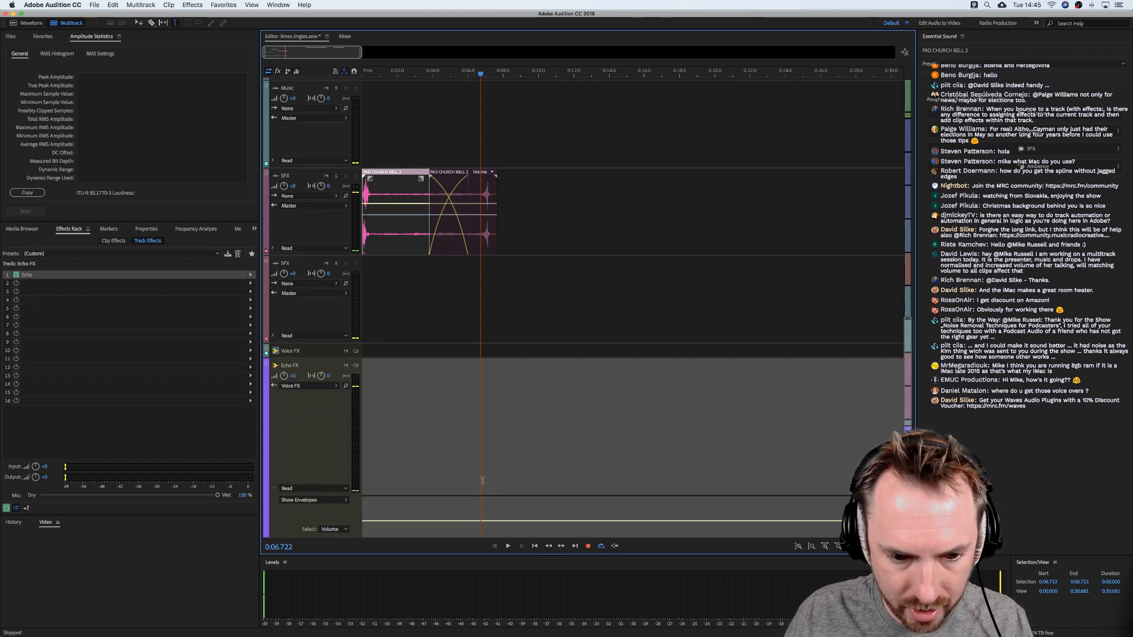
Add an Echo FX volume keyframe at 6.722 s and a lower one at about 8.5 s, and play the fade.
{"action": "left_click", "coordinate": [482, 522]}
{"action": "left_click_drag", "start_coordinate": [488, 522], "coordinate": [511, 535]}
{"action": "key", "text": "space"}
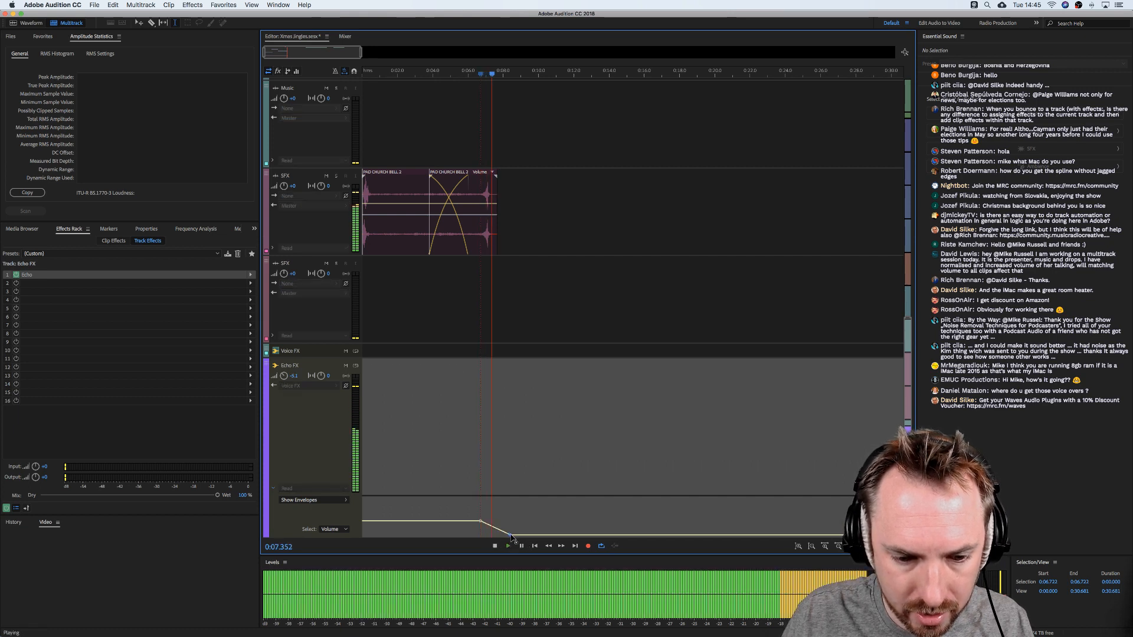
{"action": "key", "text": "space"}
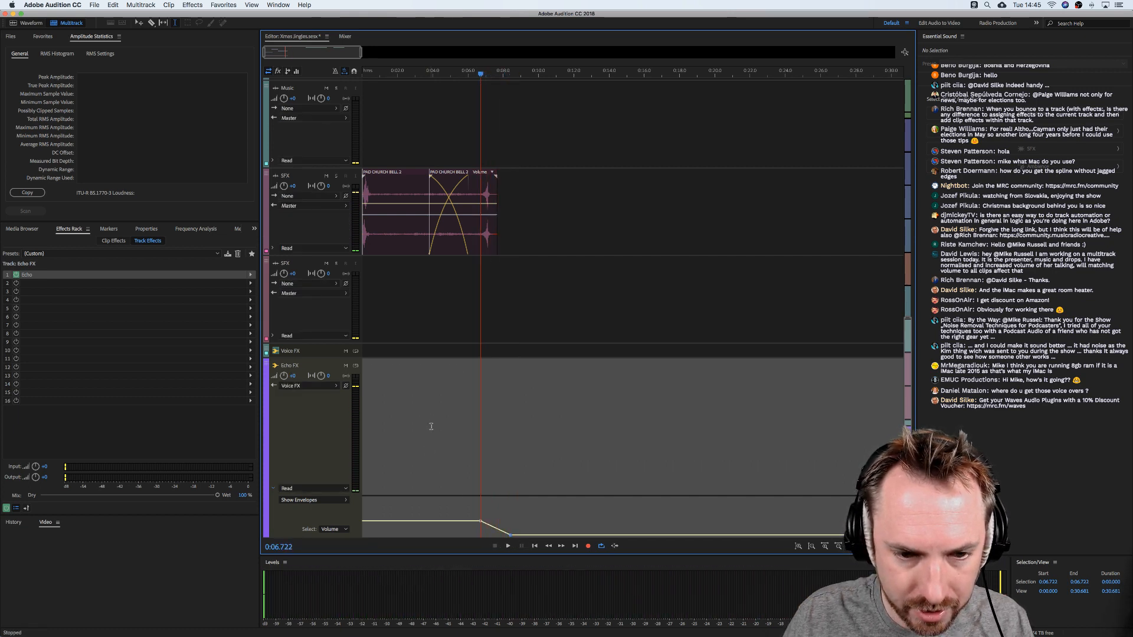
Play from 4.078 s and pull the second Echo FX volume keyframe down to the minimum, at about 8.7 s.
{"action": "left_click", "coordinate": [434, 411]}
{"action": "key", "text": "space"}
{"action": "scroll", "coordinate": [522, 481], "scroll_direction": "down", "scroll_amount": 3}
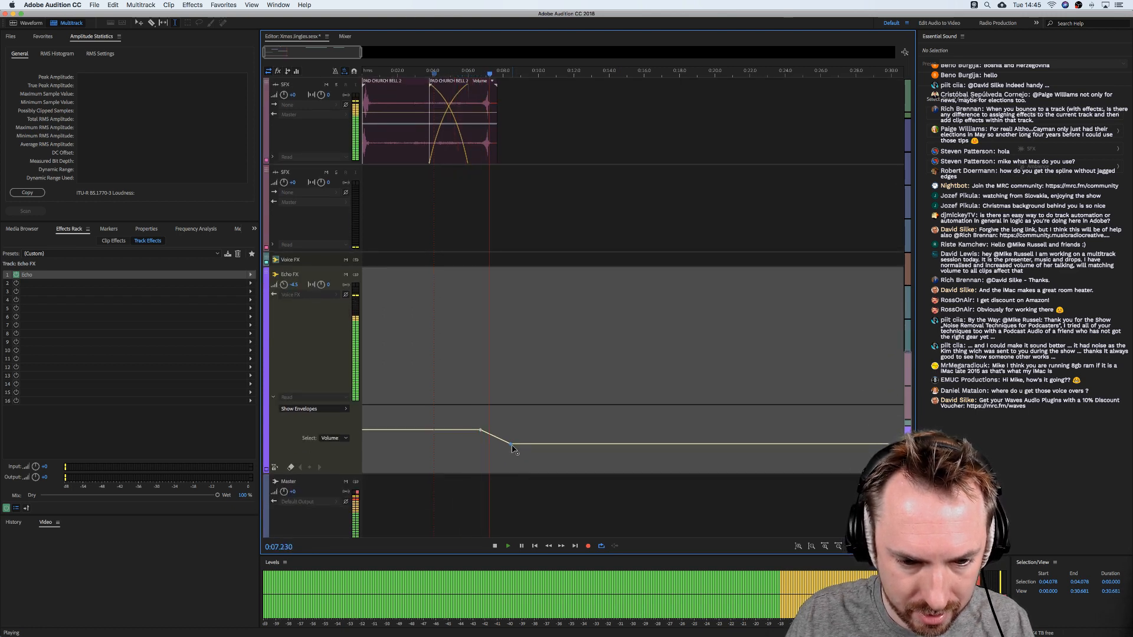
{"action": "left_click_drag", "start_coordinate": [511, 444], "coordinate": [516, 471]}
{"action": "key", "text": "space"}
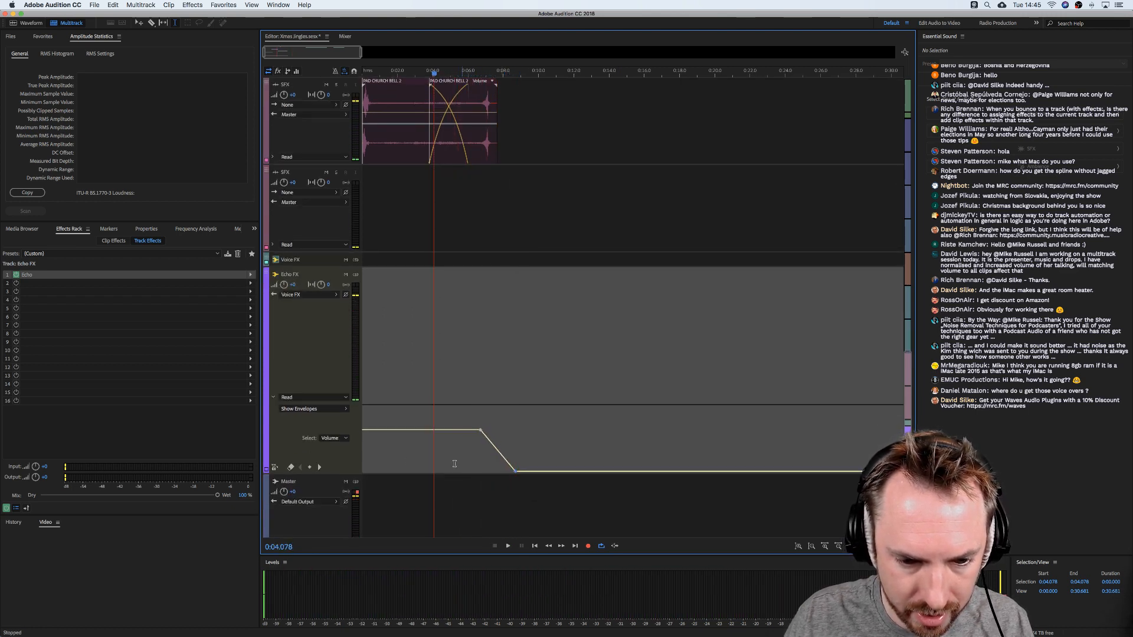
Play the Echo FX fade-out from 5.256 s and return to the Voice Echo and Voice Flanger tracks.
{"action": "left_click", "coordinate": [454, 454]}
{"action": "key", "text": "space"}
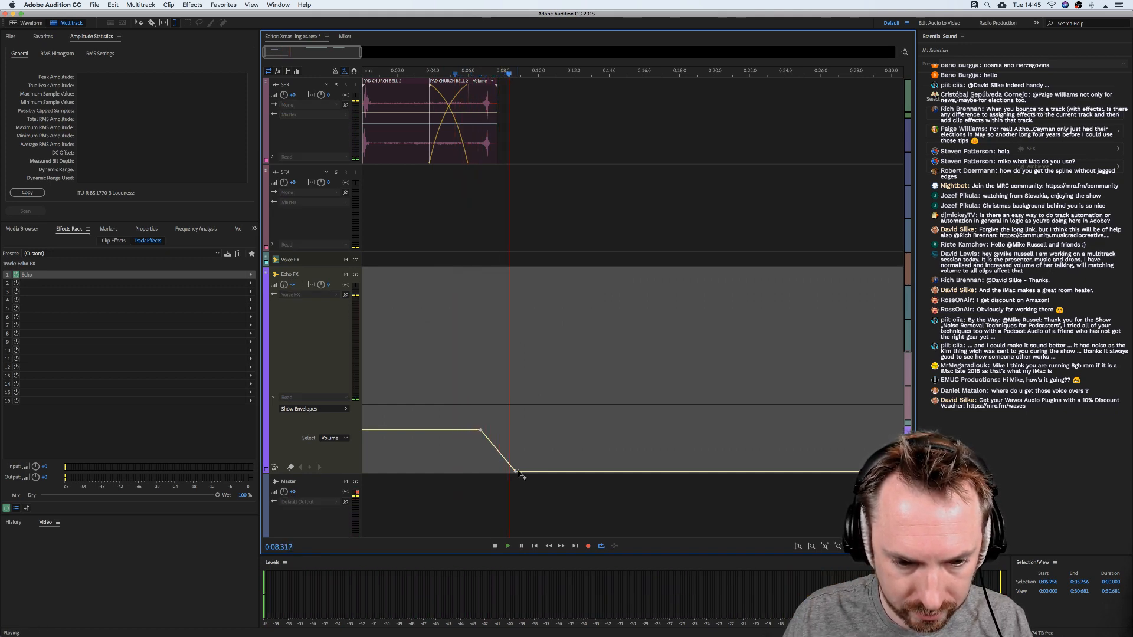
{"action": "key", "text": "space"}
{"action": "scroll", "coordinate": [484, 218], "scroll_direction": "up", "scroll_amount": 10}
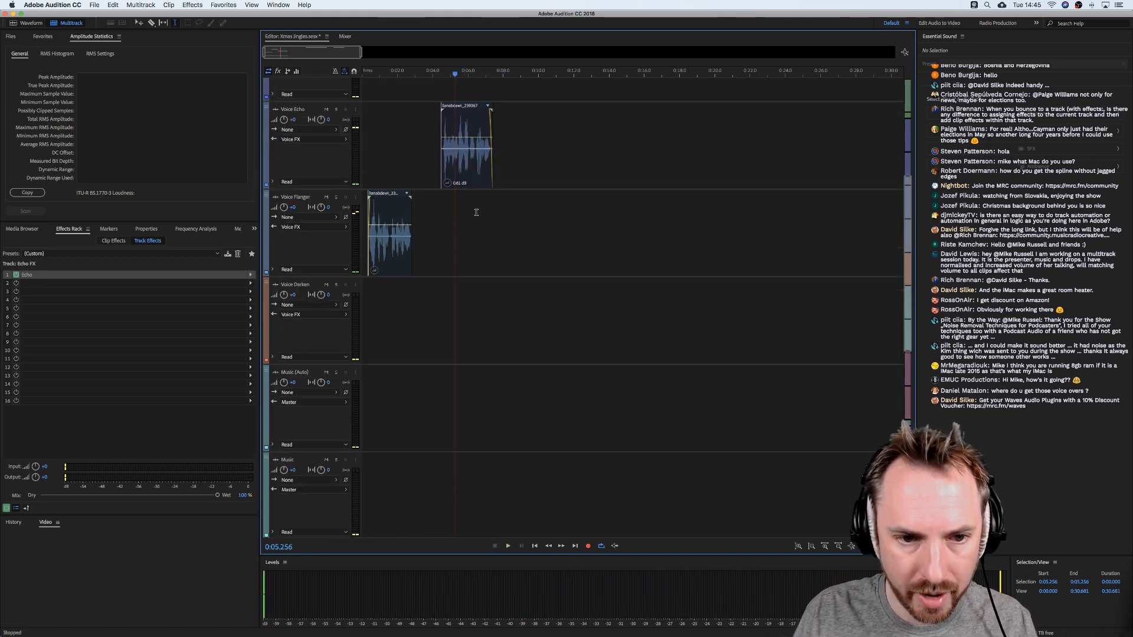